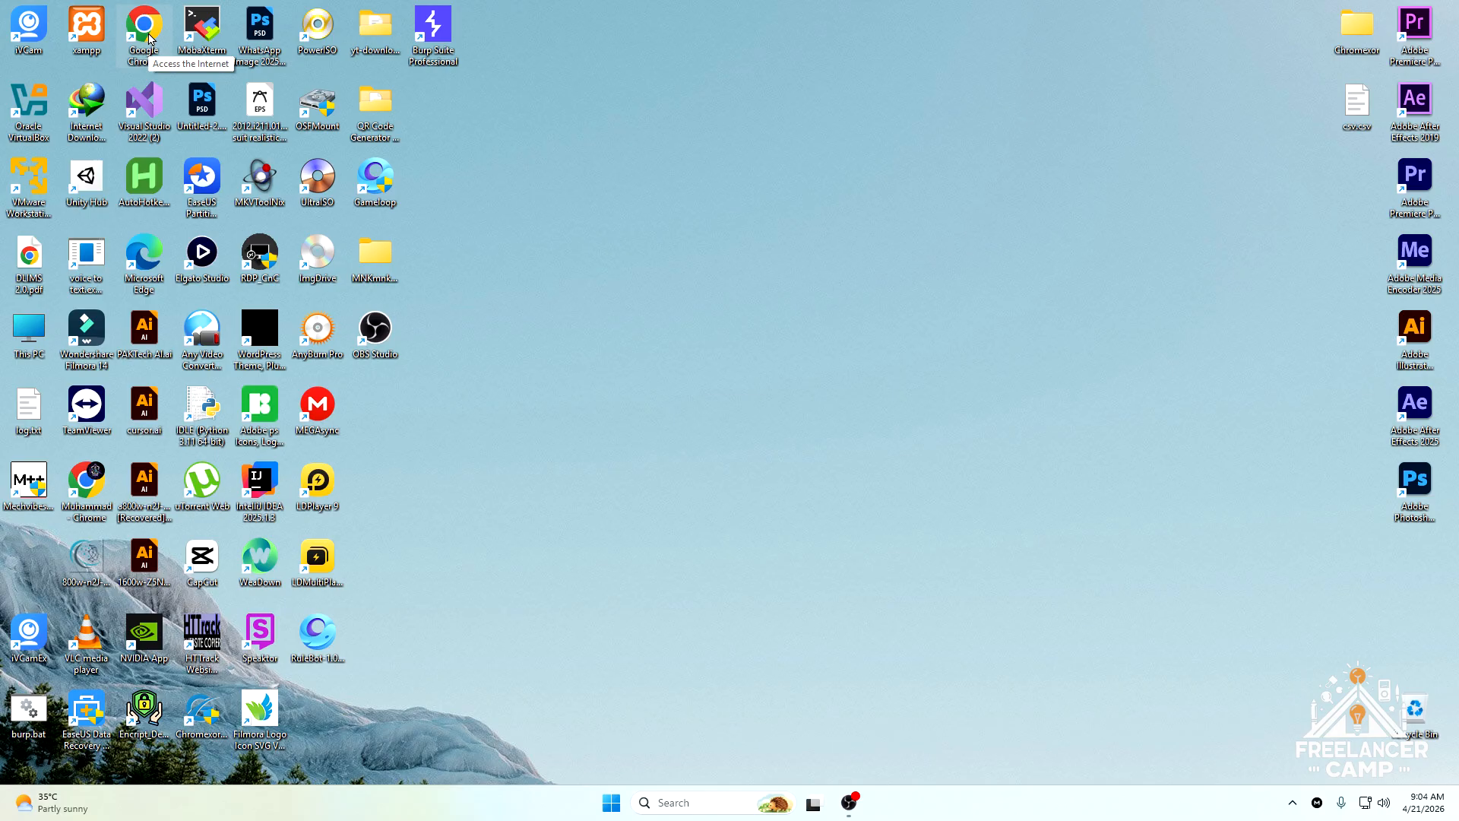
- Open Google Chrome and go to google.com
double_click(149, 38)
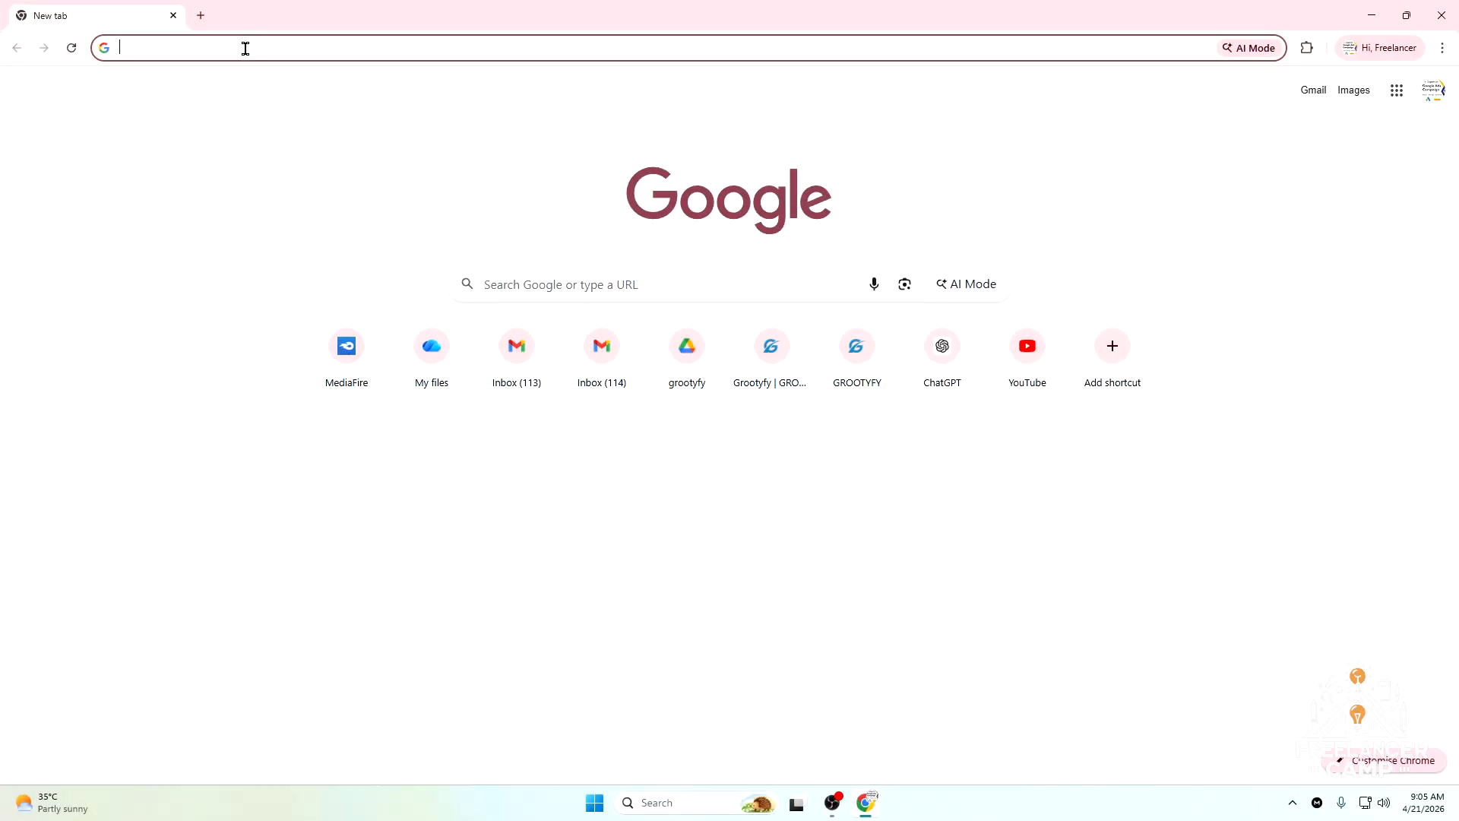
left_click(246, 48)
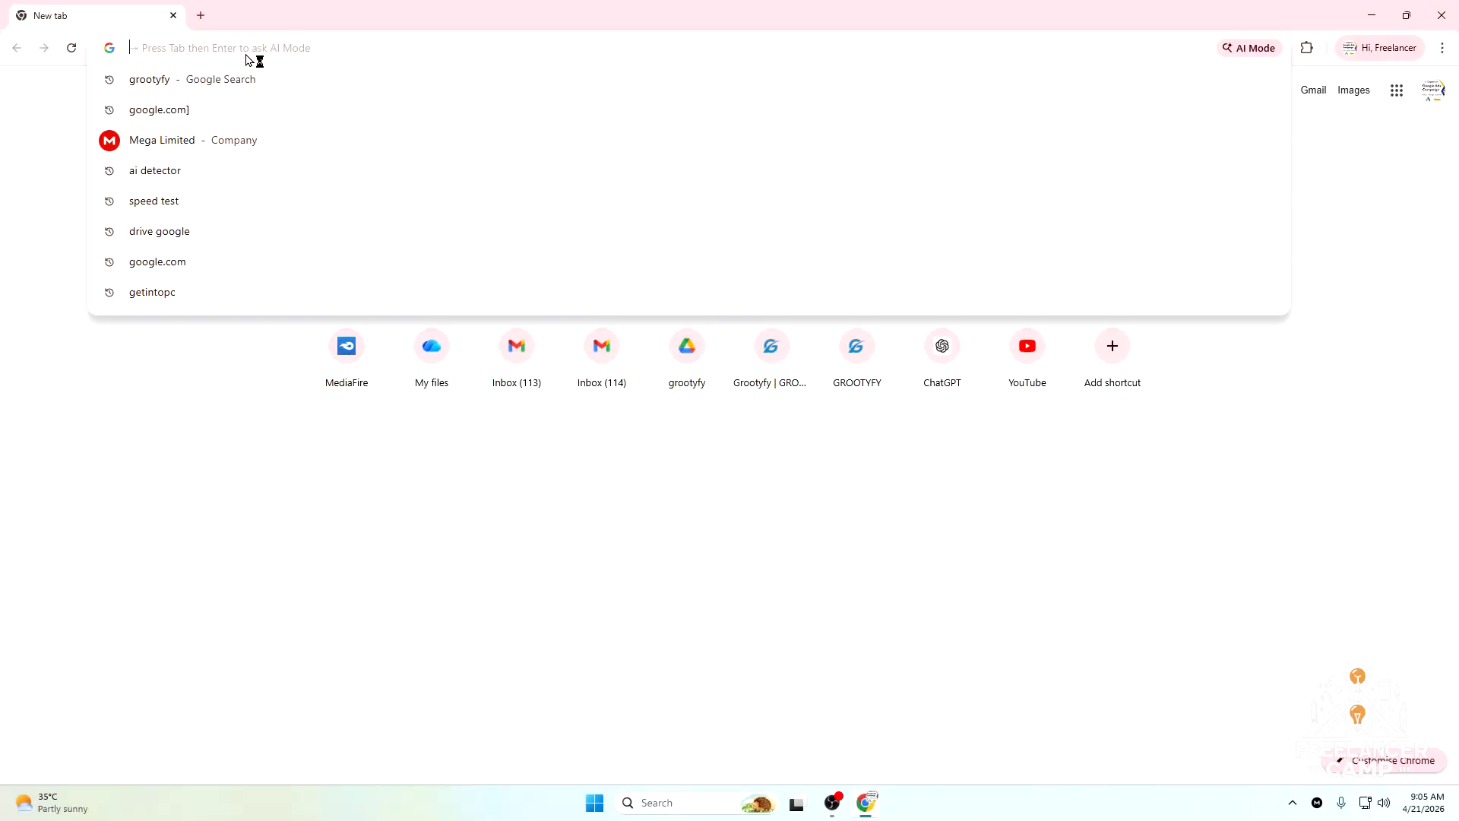
type("g")
type("oogle.")
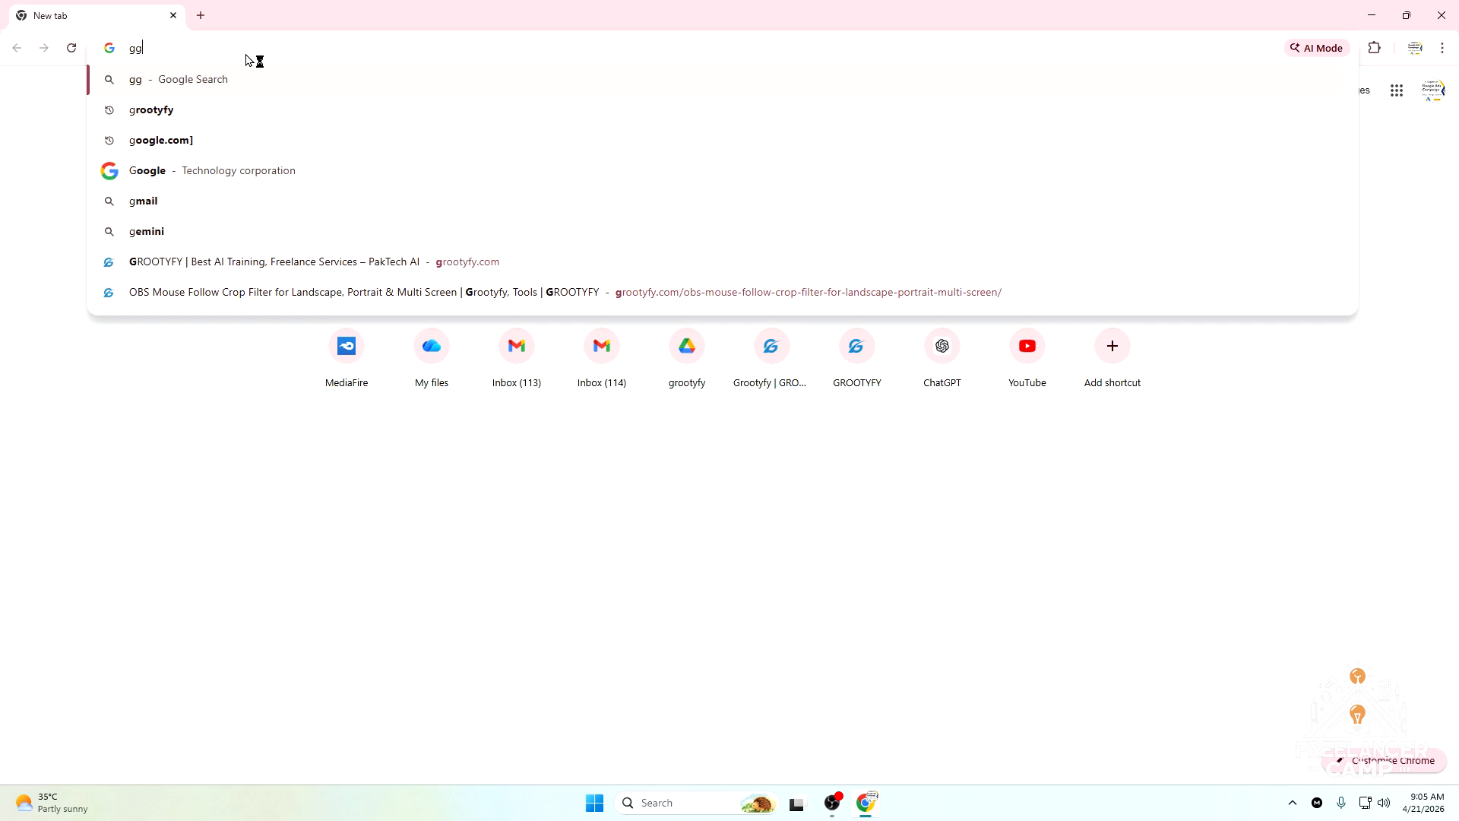
type("com")
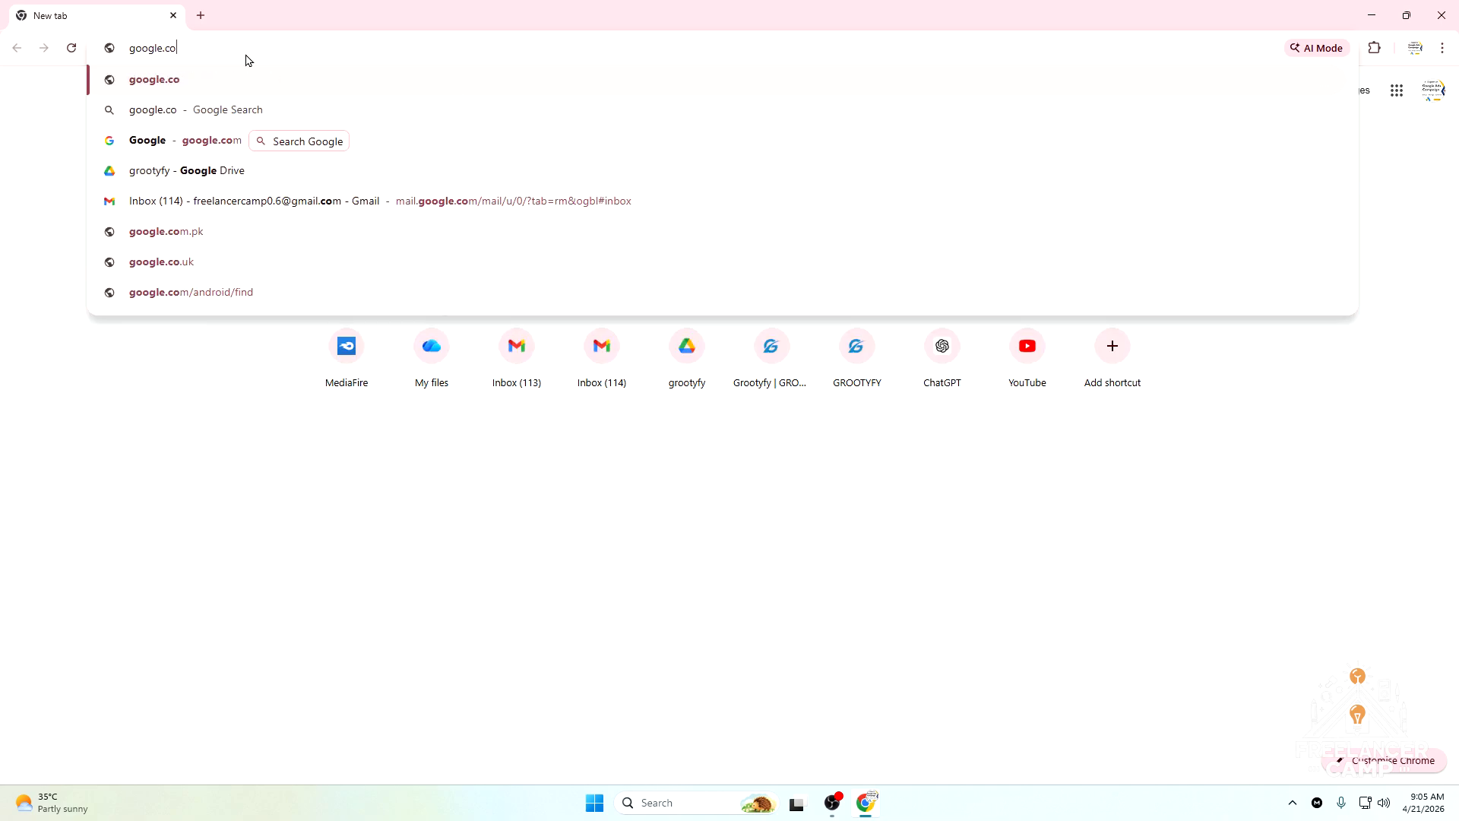
key("Return")
- Search Google for "grootyfy" and look through the results for the Grootyfy website
left_click(589, 371)
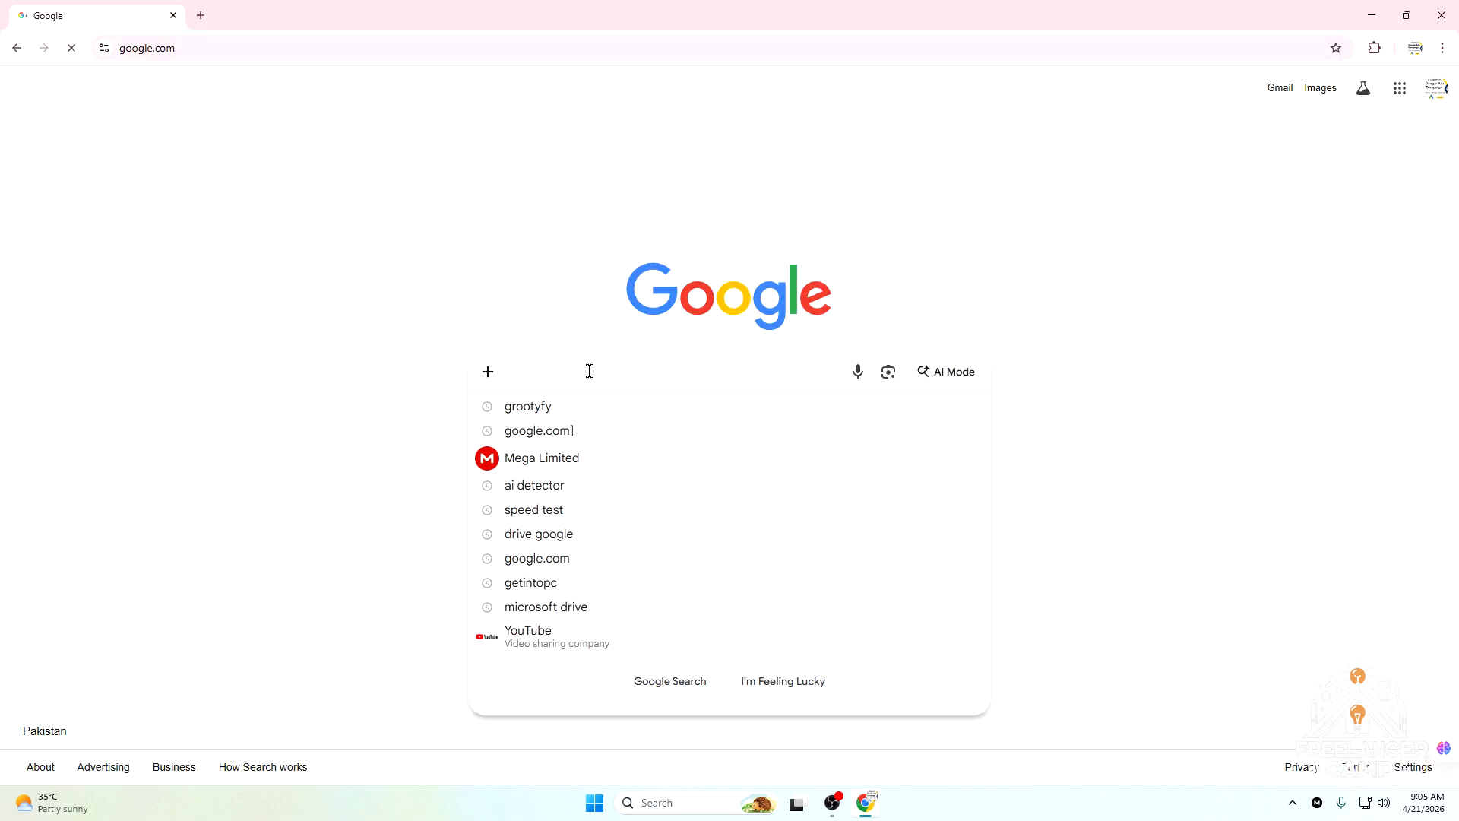
type("grootyfy")
key("Return")
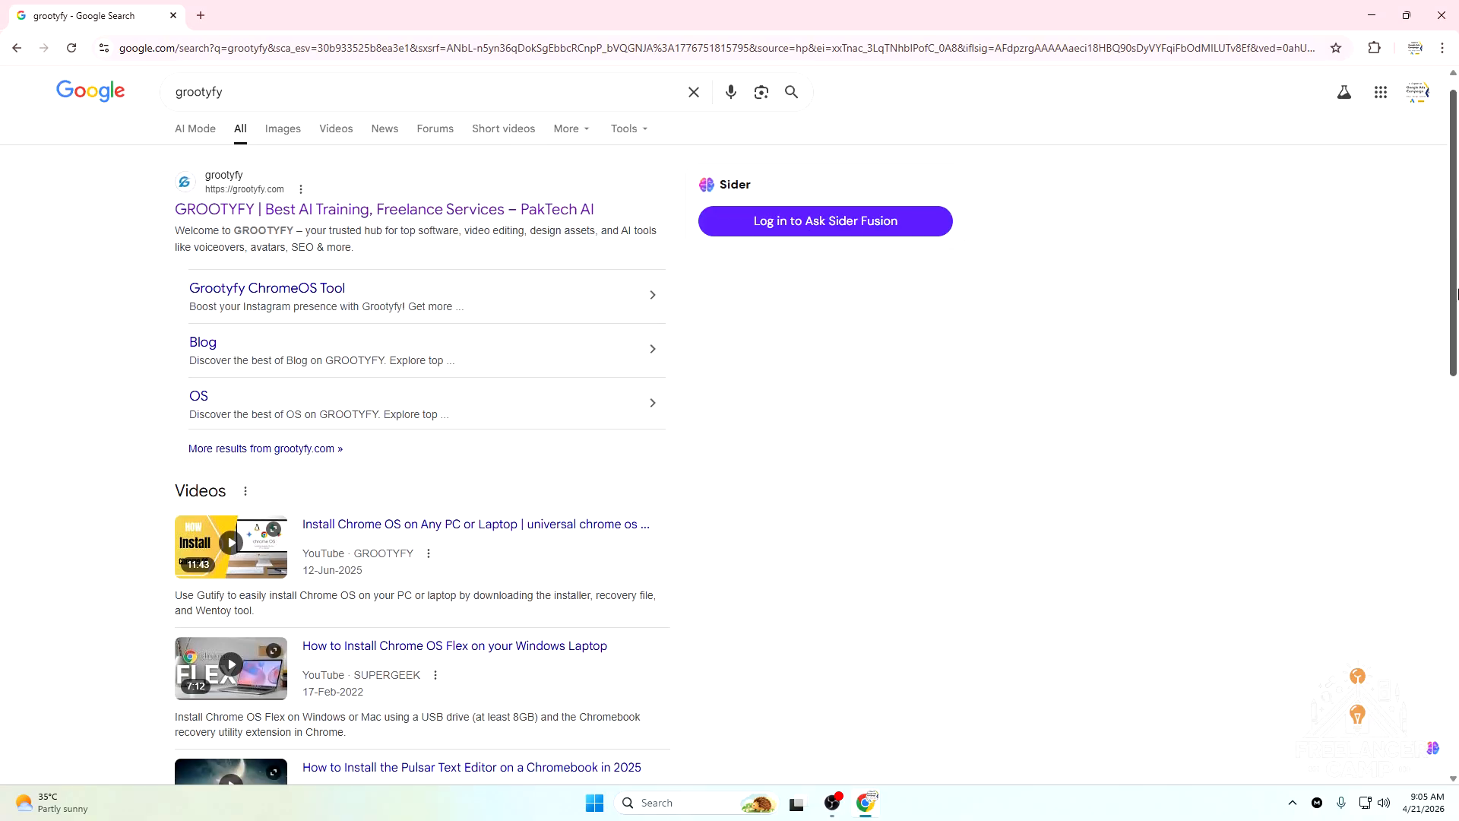
scroll(456, 380, "down", 3)
scroll(375, 414, "down", 1)
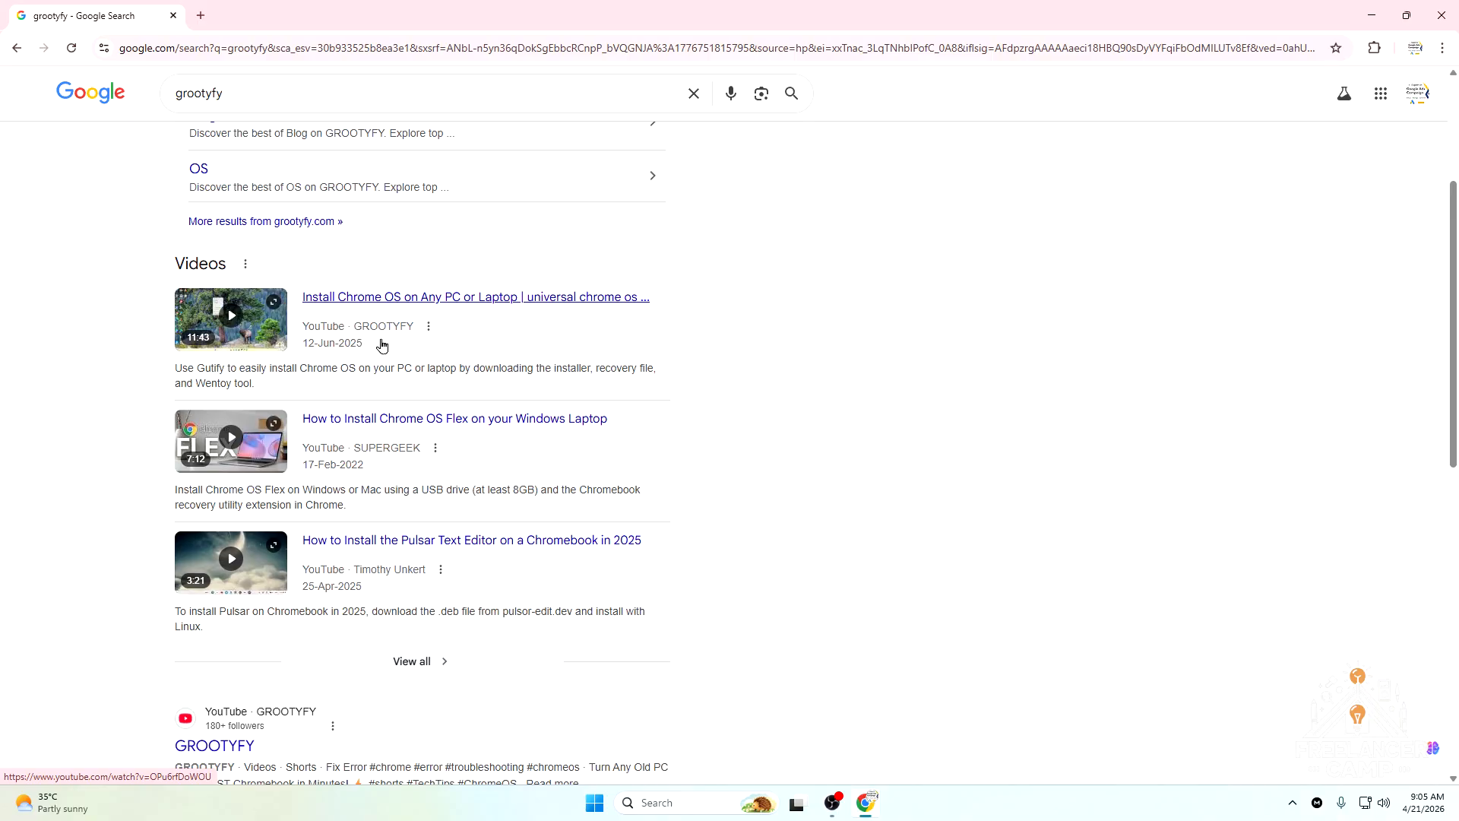
scroll(475, 516, "down", 5)
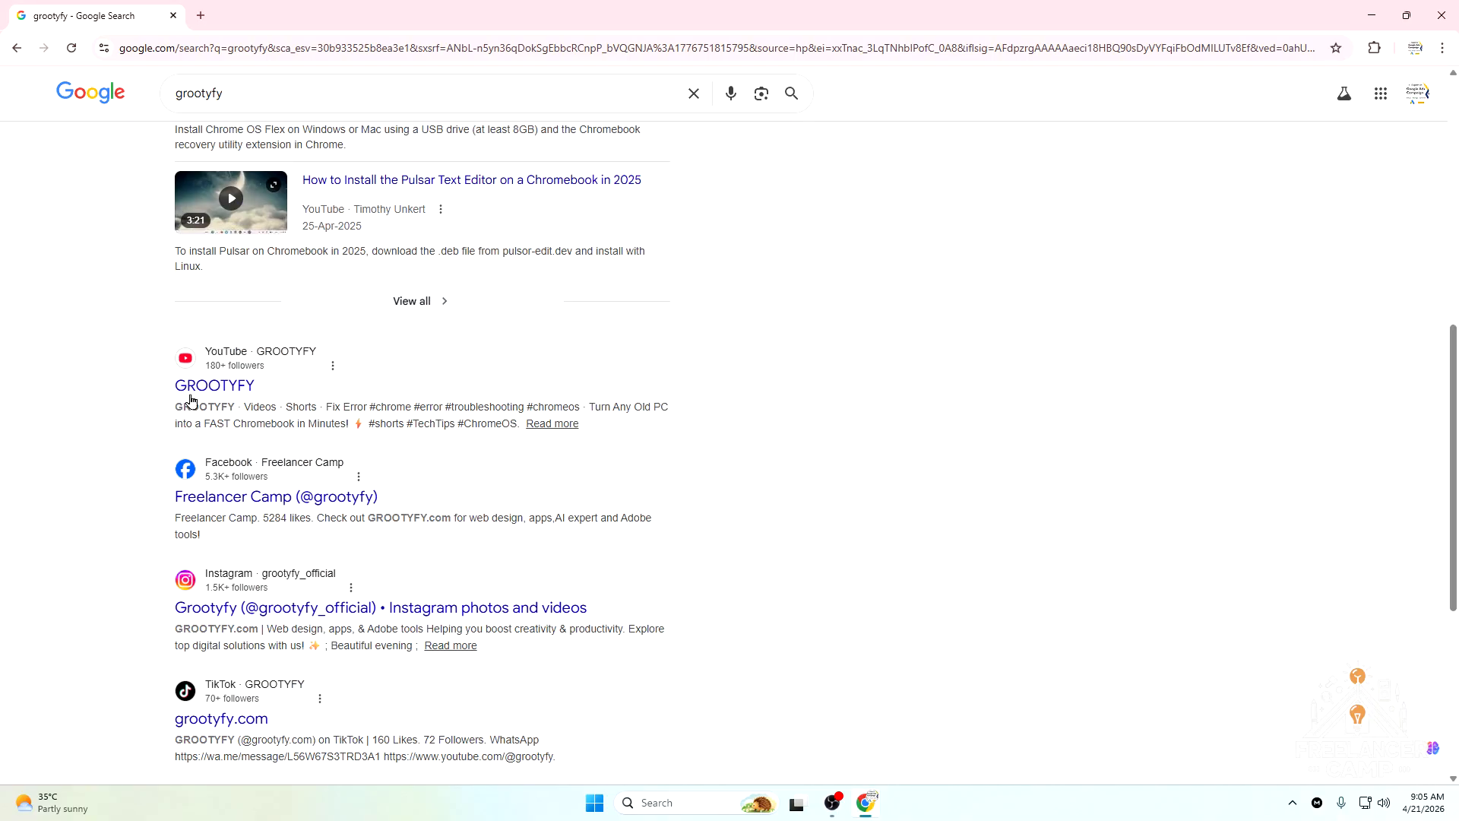
left_click_drag(1449, 365, 1453, 111)
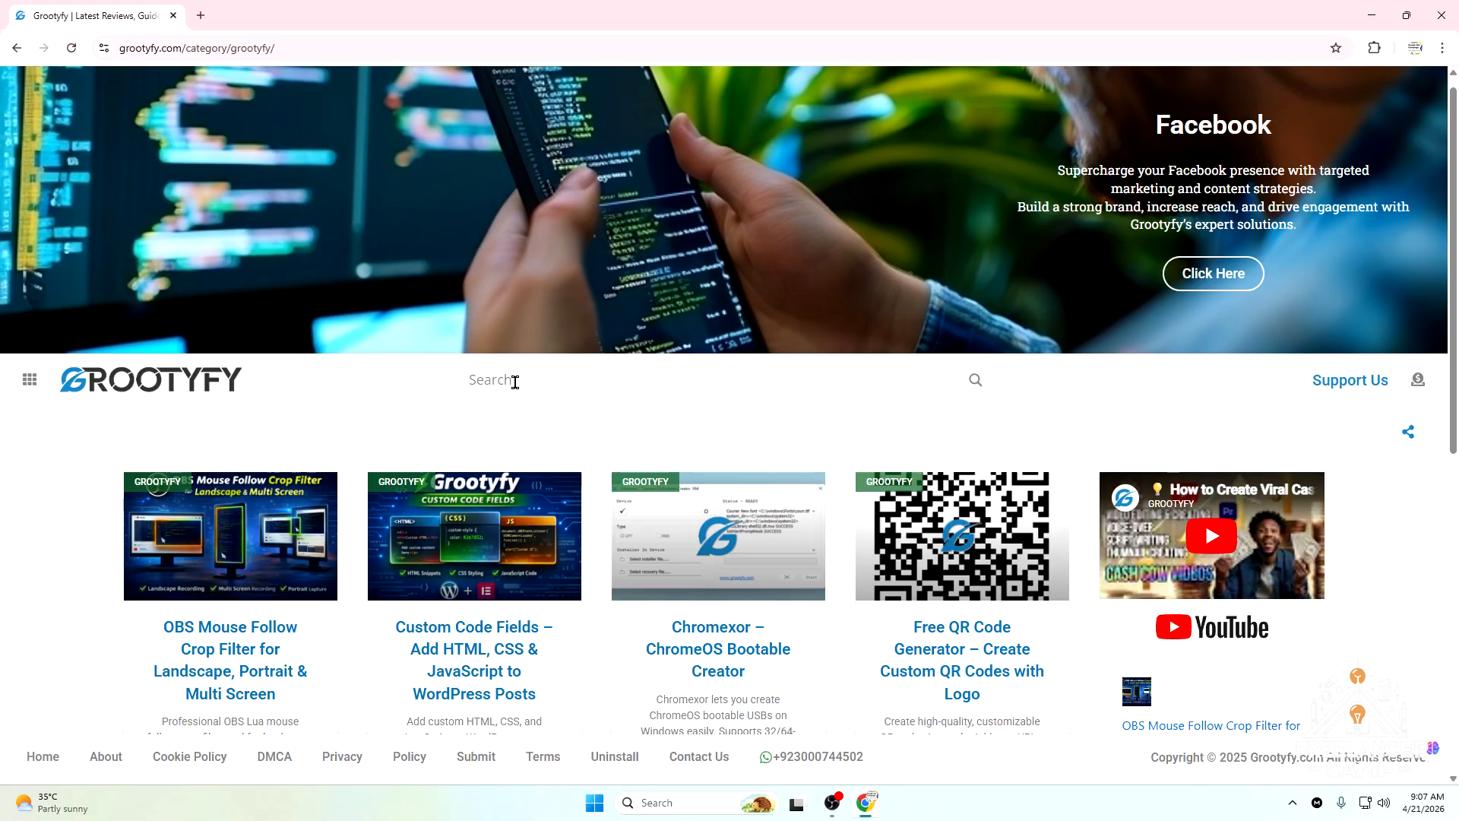
- Search the Grootyfy site for "obs mouse follow chrop filter" and open the OBS Mouse Follow Crop Filter post
left_click(514, 382)
type("obs mo")
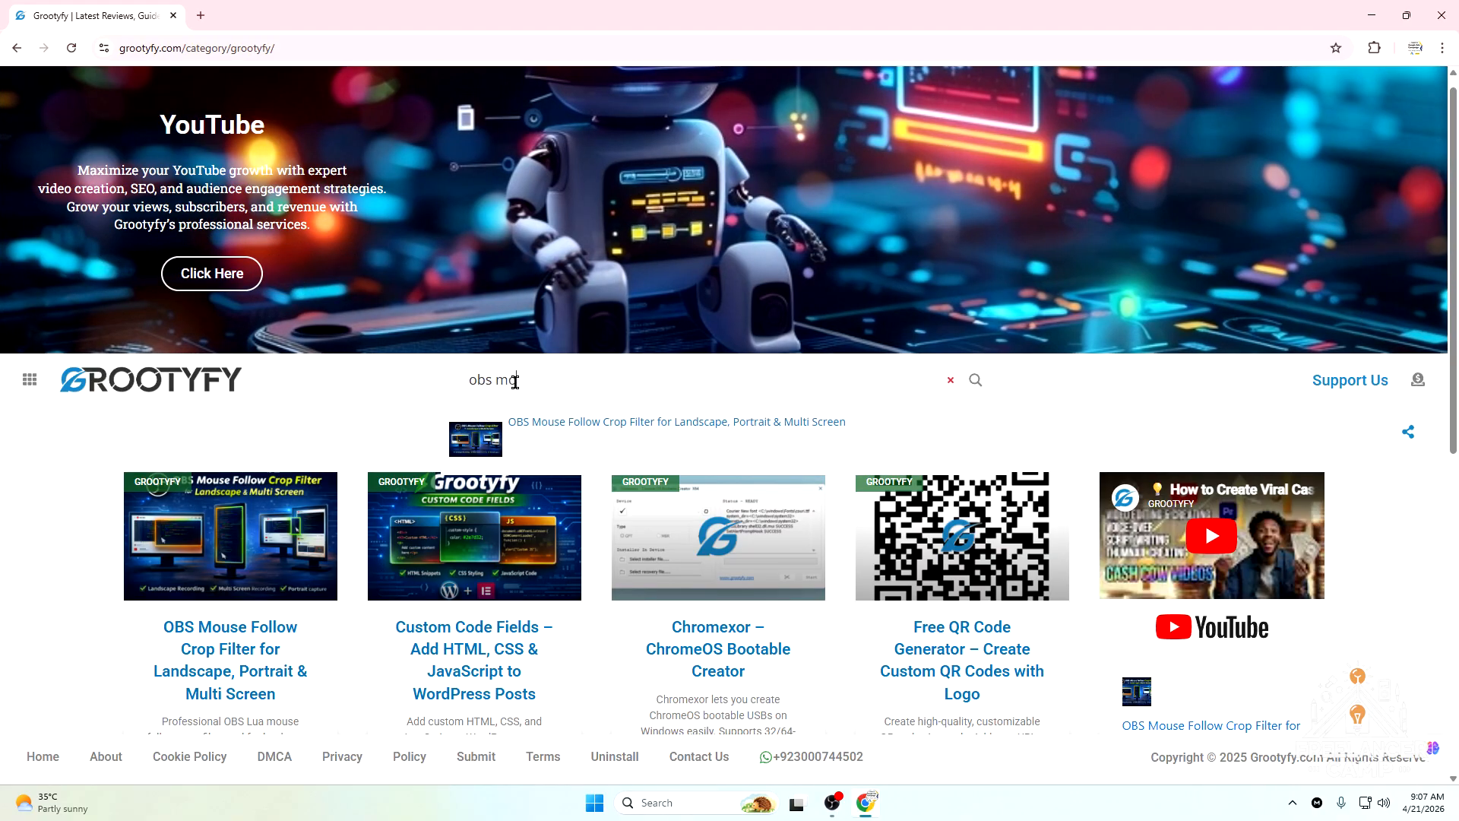
type("use foll")
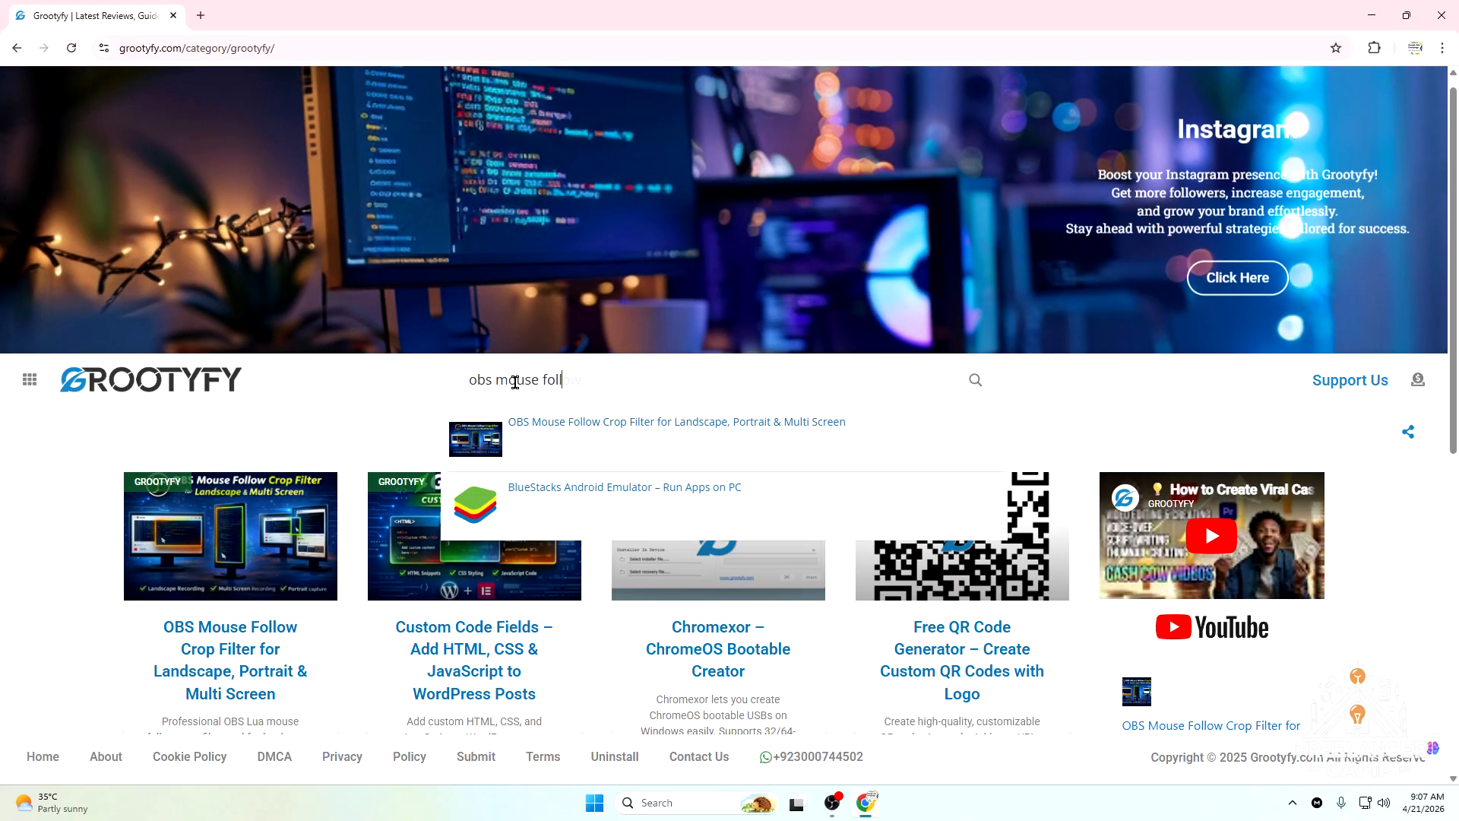
type("ow chrop")
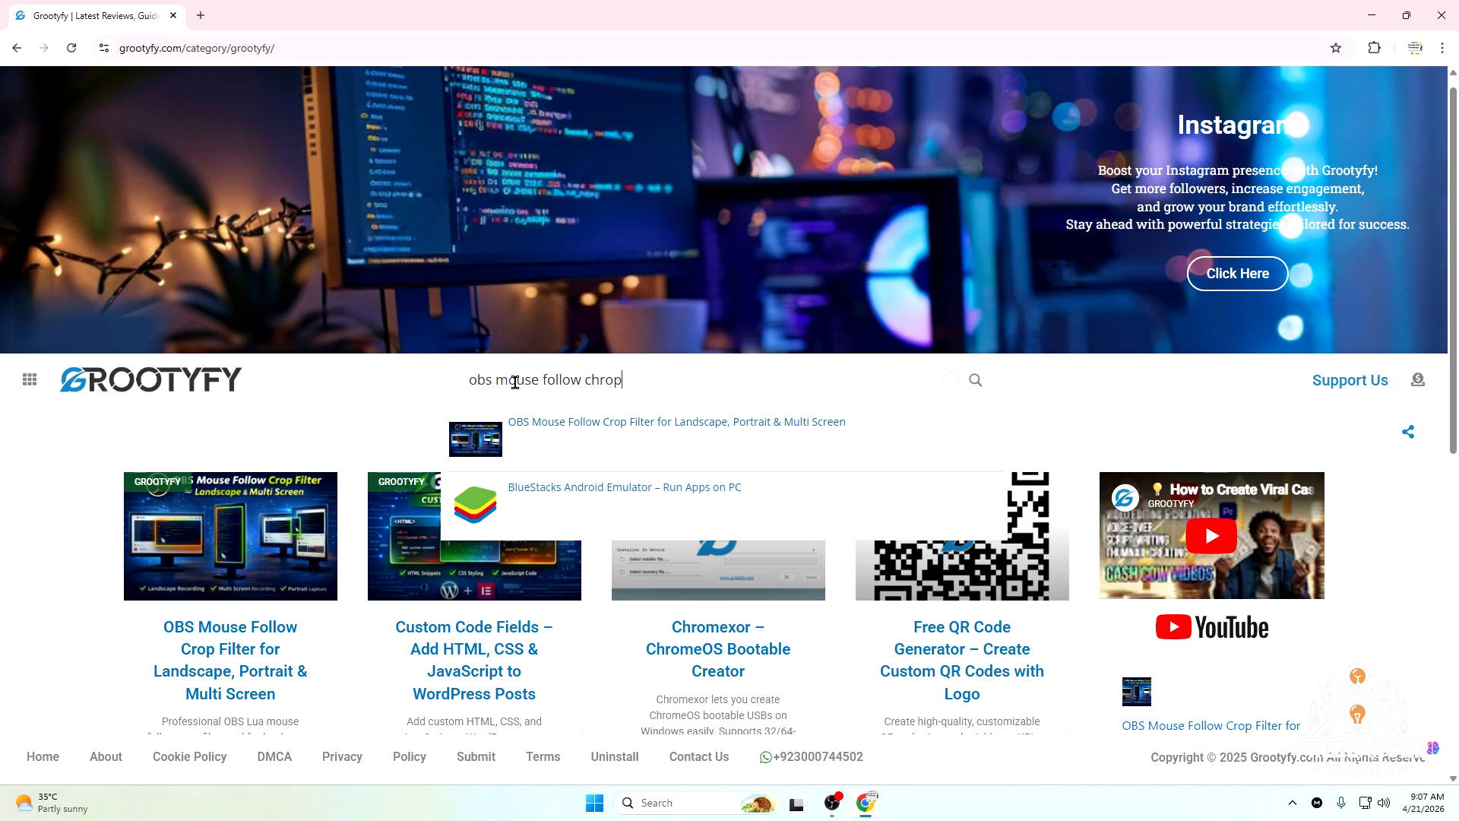
type(" filter")
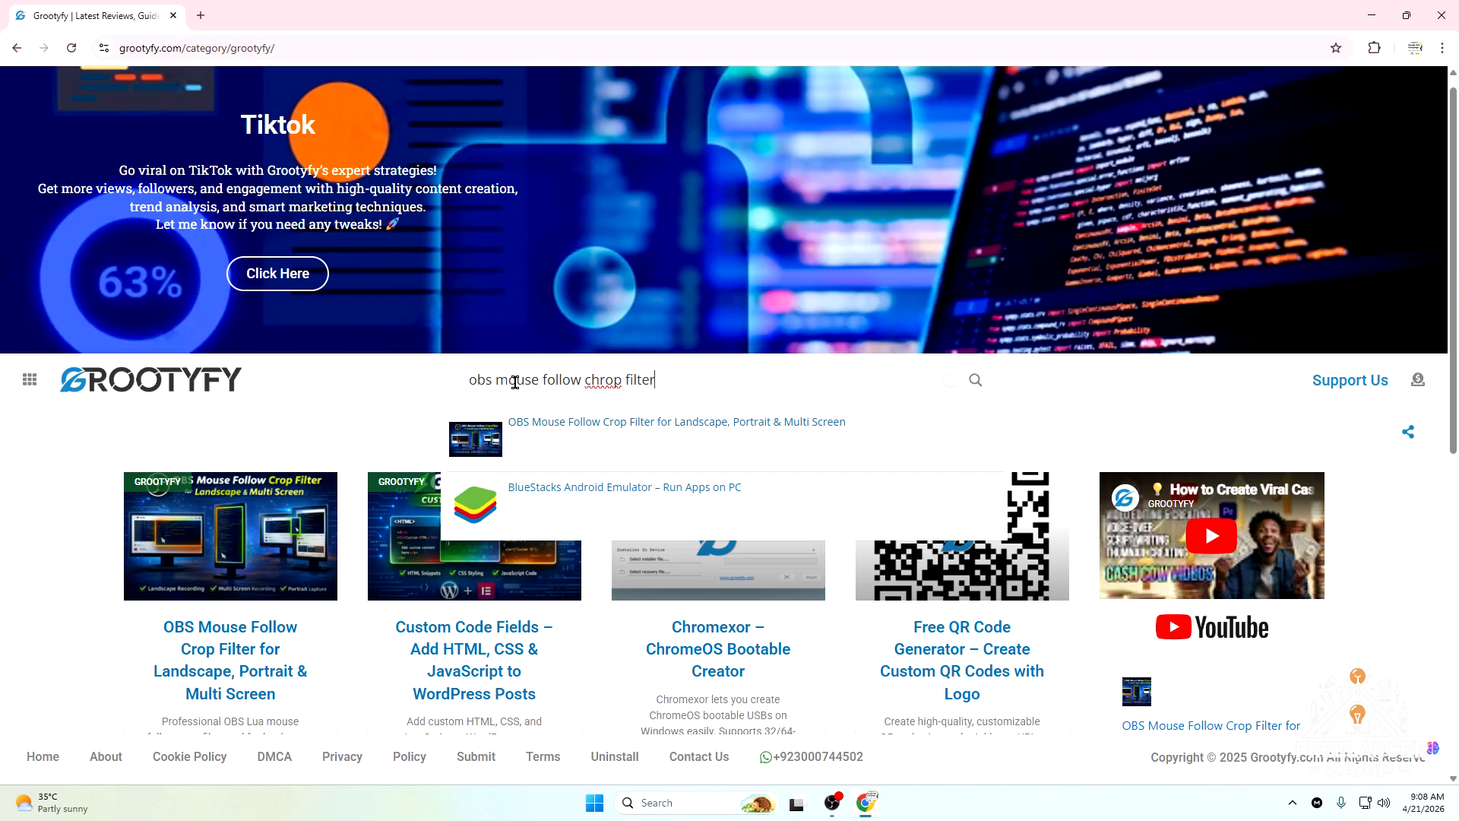
key("Return")
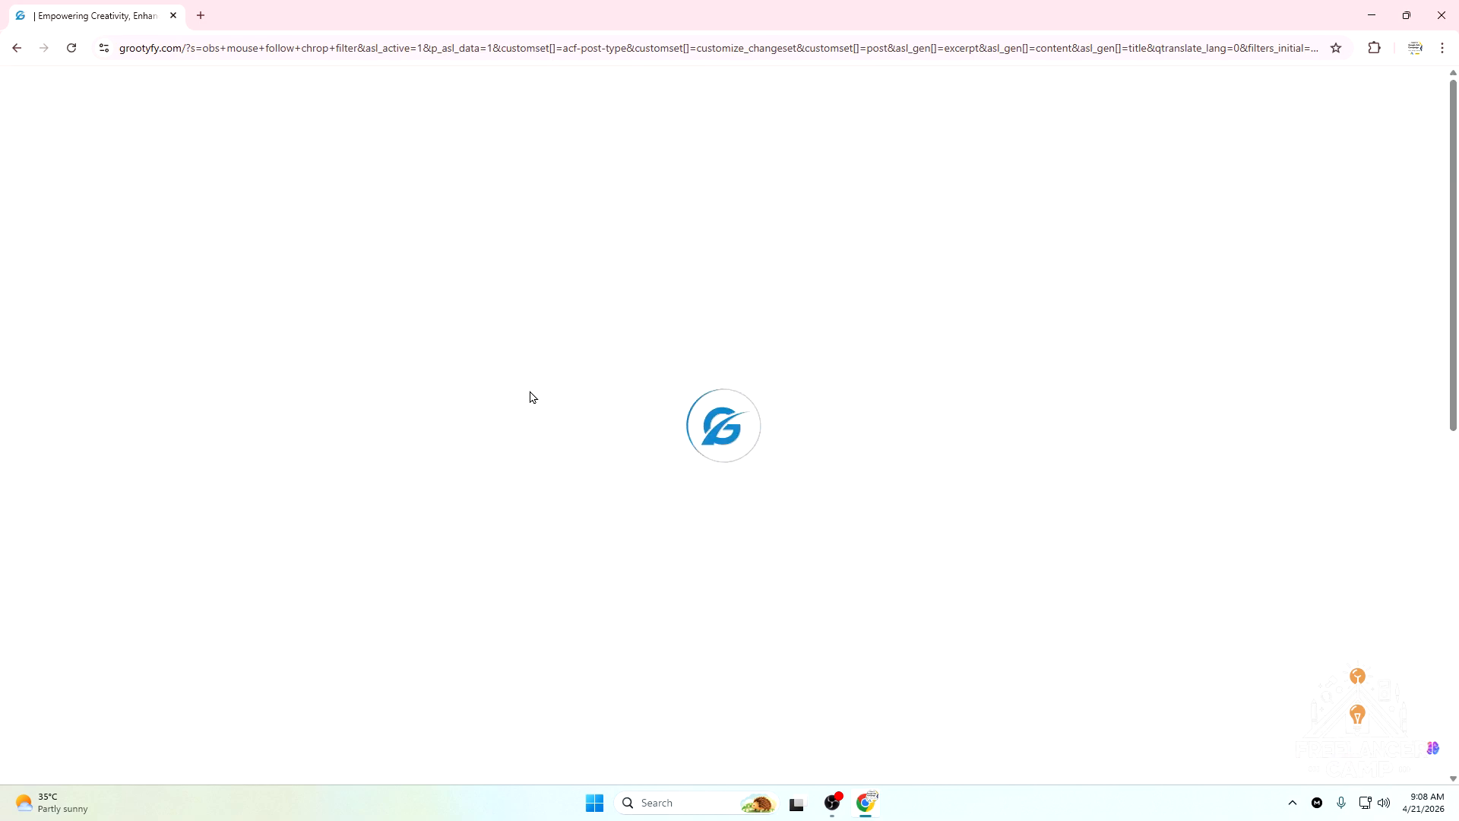
scroll(263, 679, "down", 2)
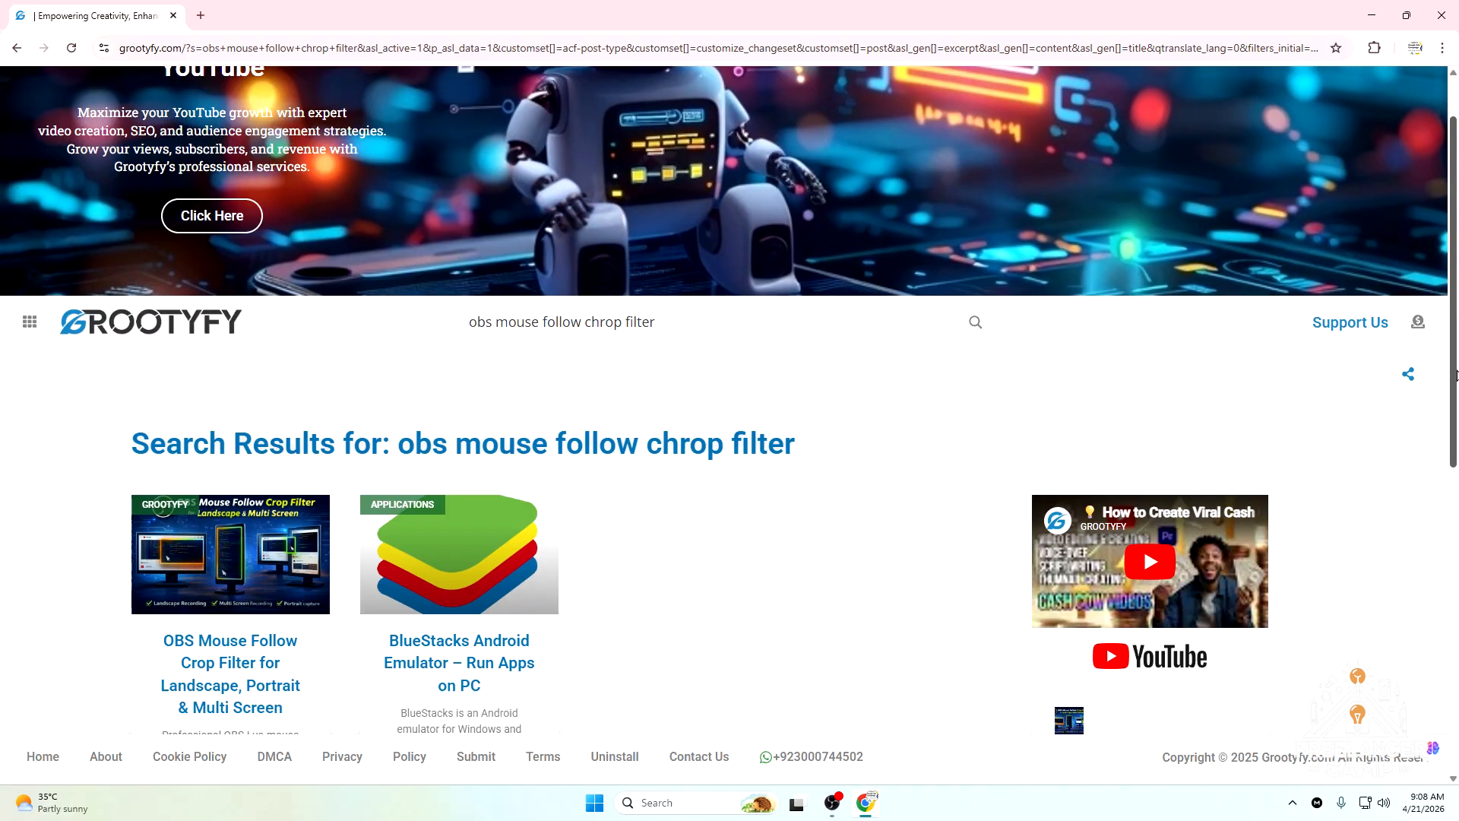
left_click(248, 590)
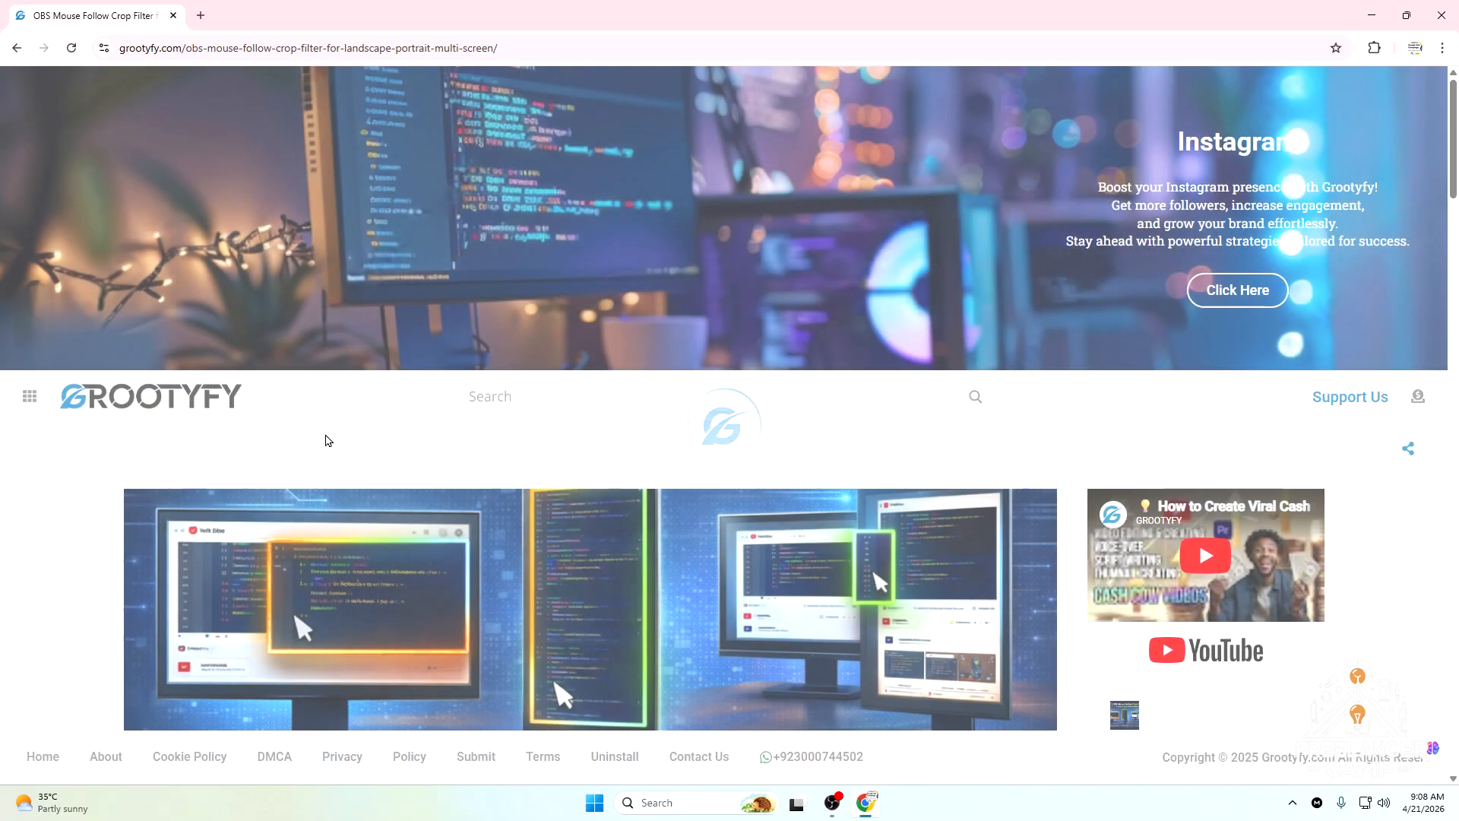
- Review the crop filter's description, features and requirements, and open the page's download section
scroll(1446, 259, "down", 10)
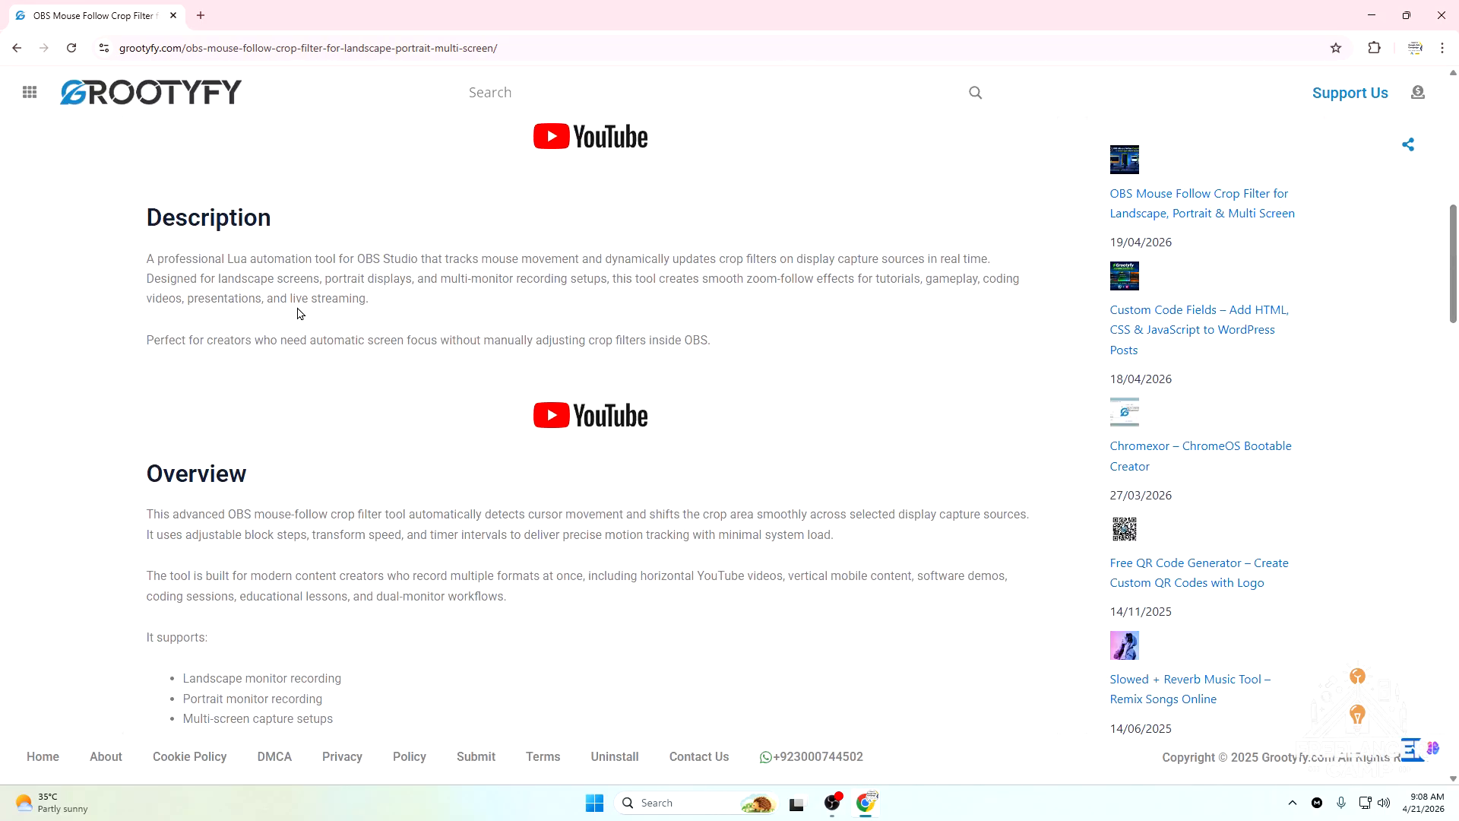
scroll(1448, 327, "down", 7)
scroll(1456, 367, "down", 3)
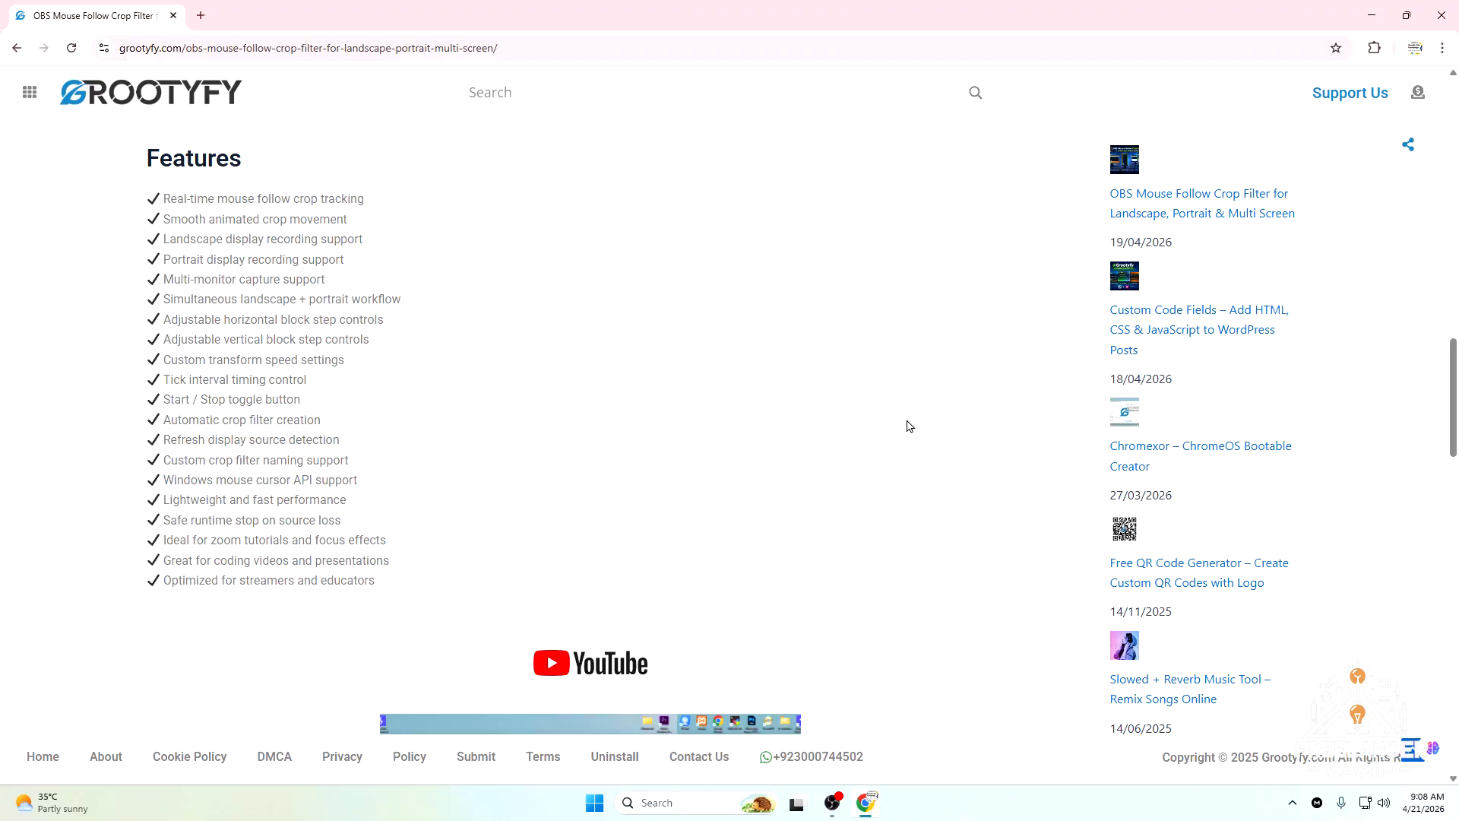
scroll(707, 333, "down", 6)
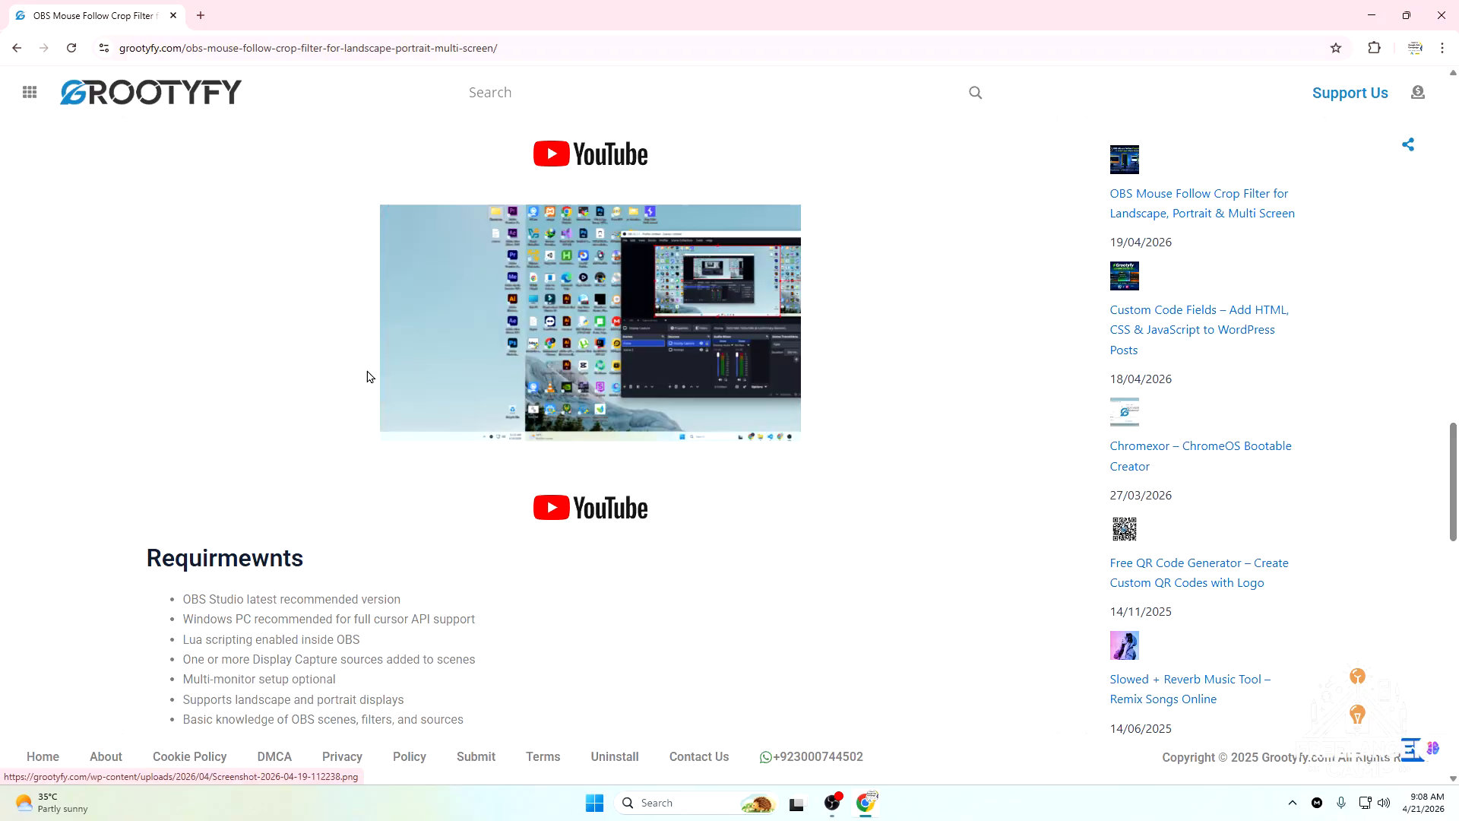
scroll(1455, 516, "down", 5)
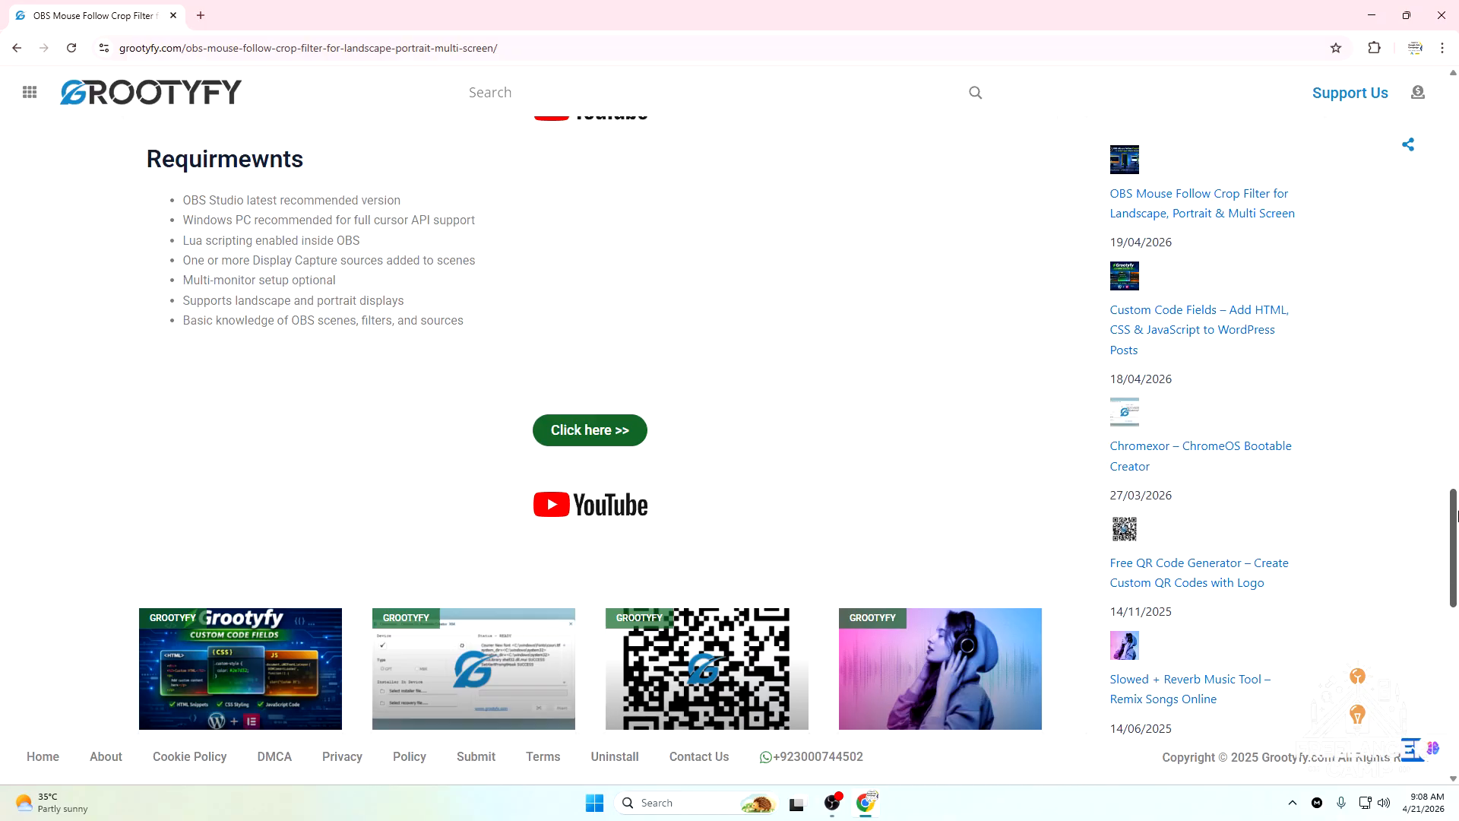
left_click(577, 439)
- Download Landscap To Poratrait.zip through the post's Google Drive link and show the file in its download folder
scroll(606, 159, "down", 9)
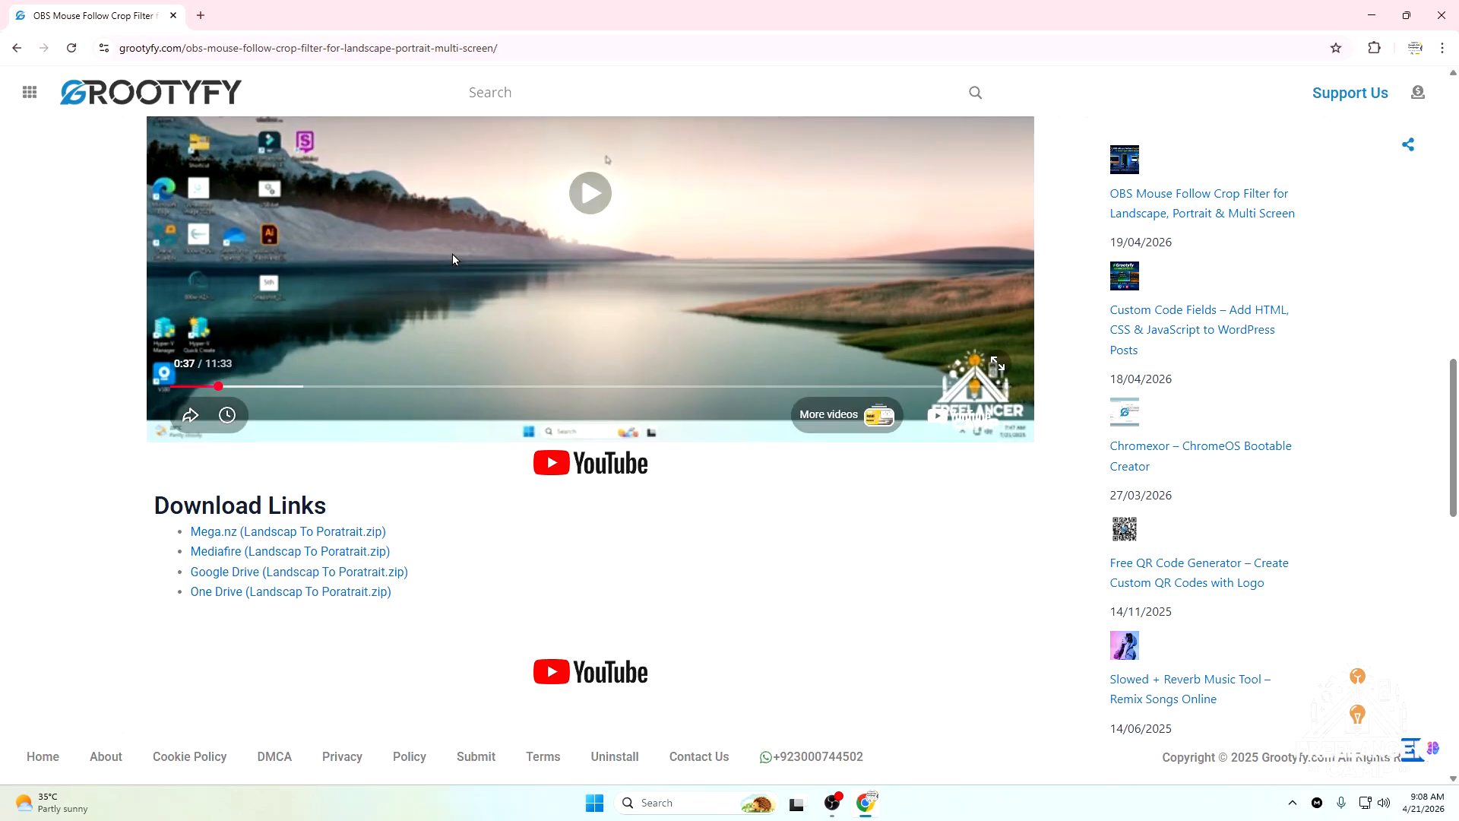
scroll(1456, 445, "down", 1)
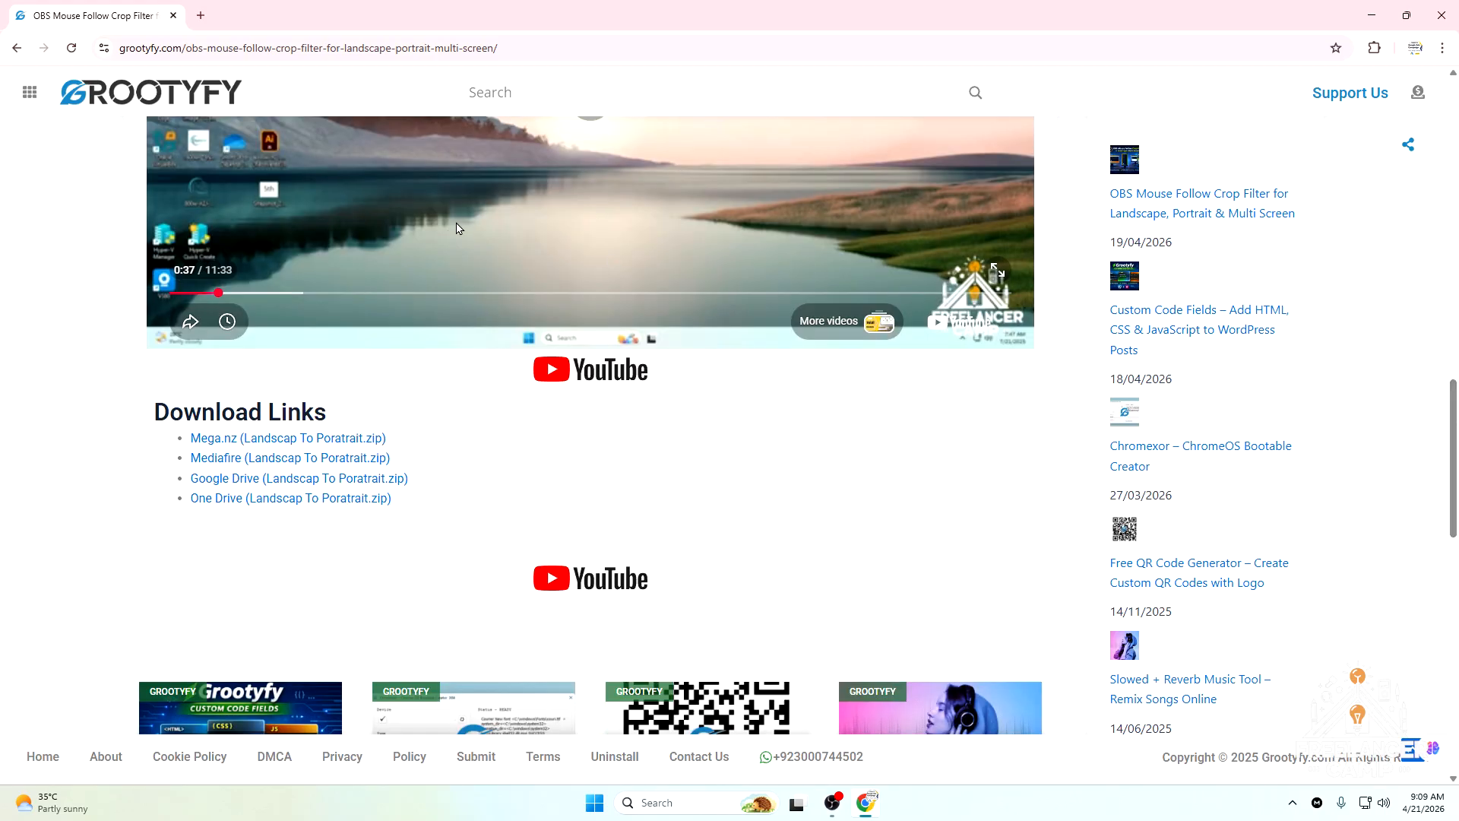
scroll(1429, 448, "up", 2)
scroll(1429, 448, "down", 1)
scroll(1423, 379, "up", 4)
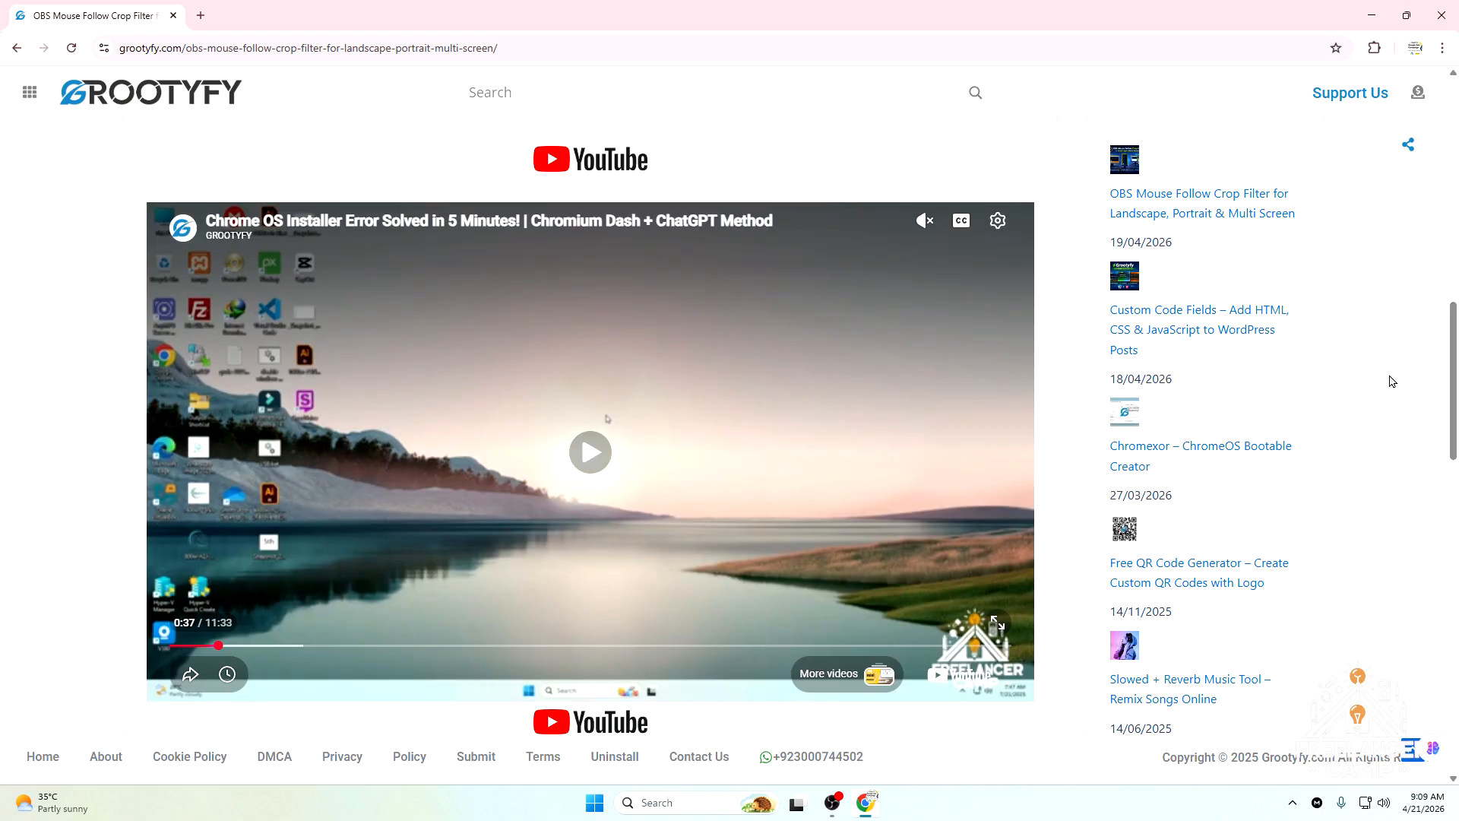
left_click_drag(1454, 365, 1455, 453)
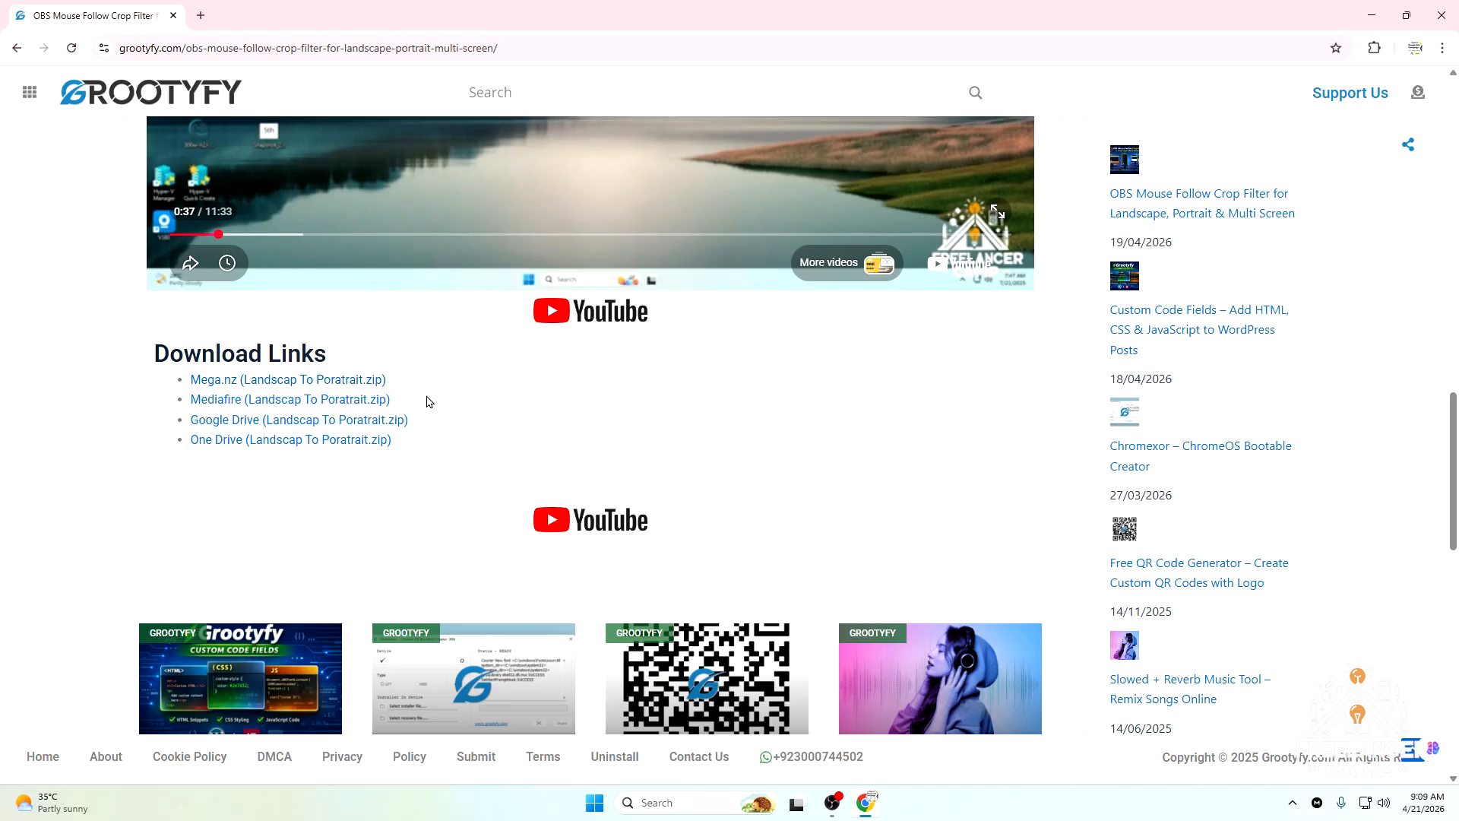
left_click(250, 422)
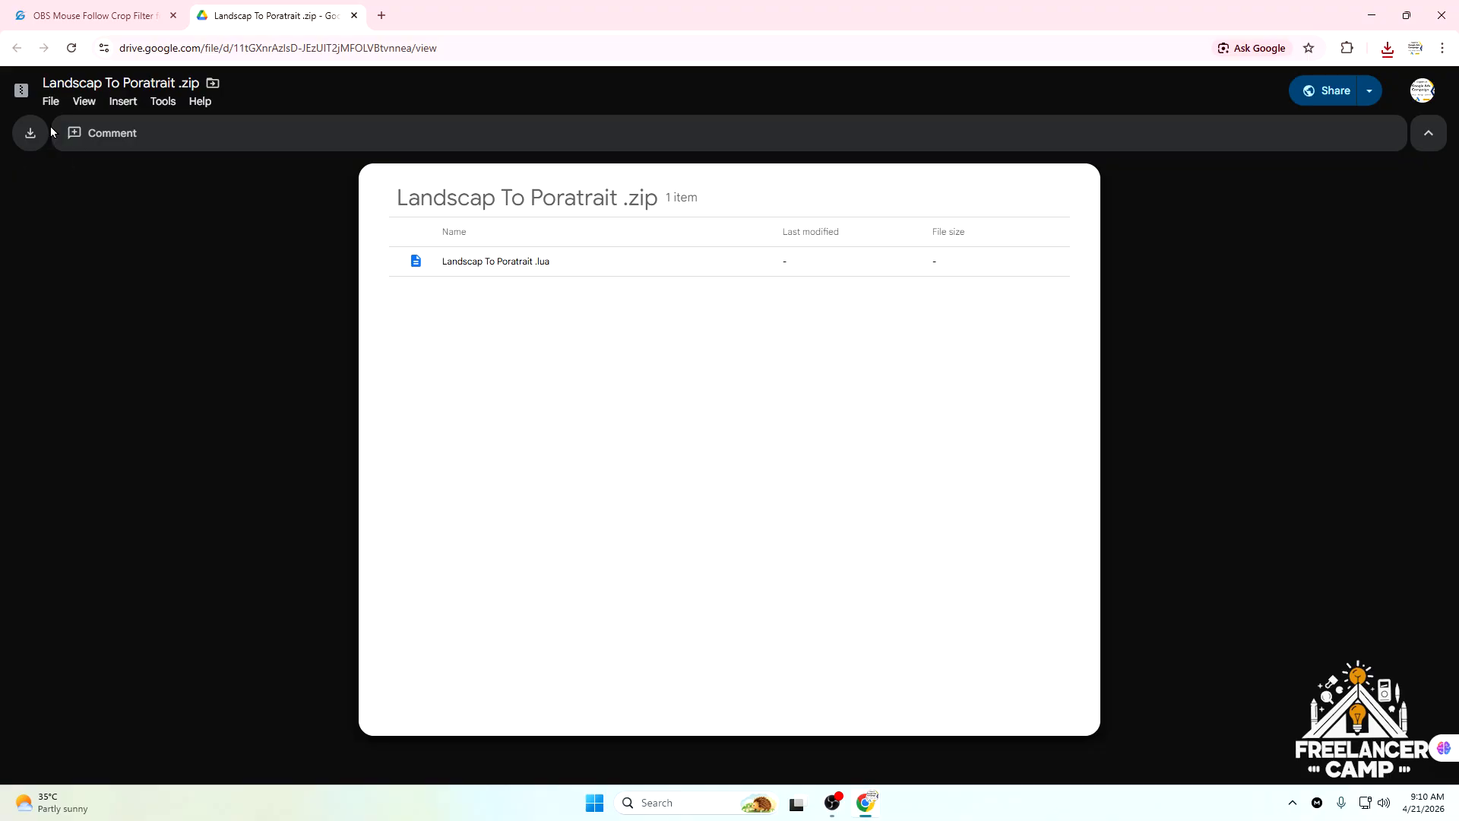
left_click(29, 135)
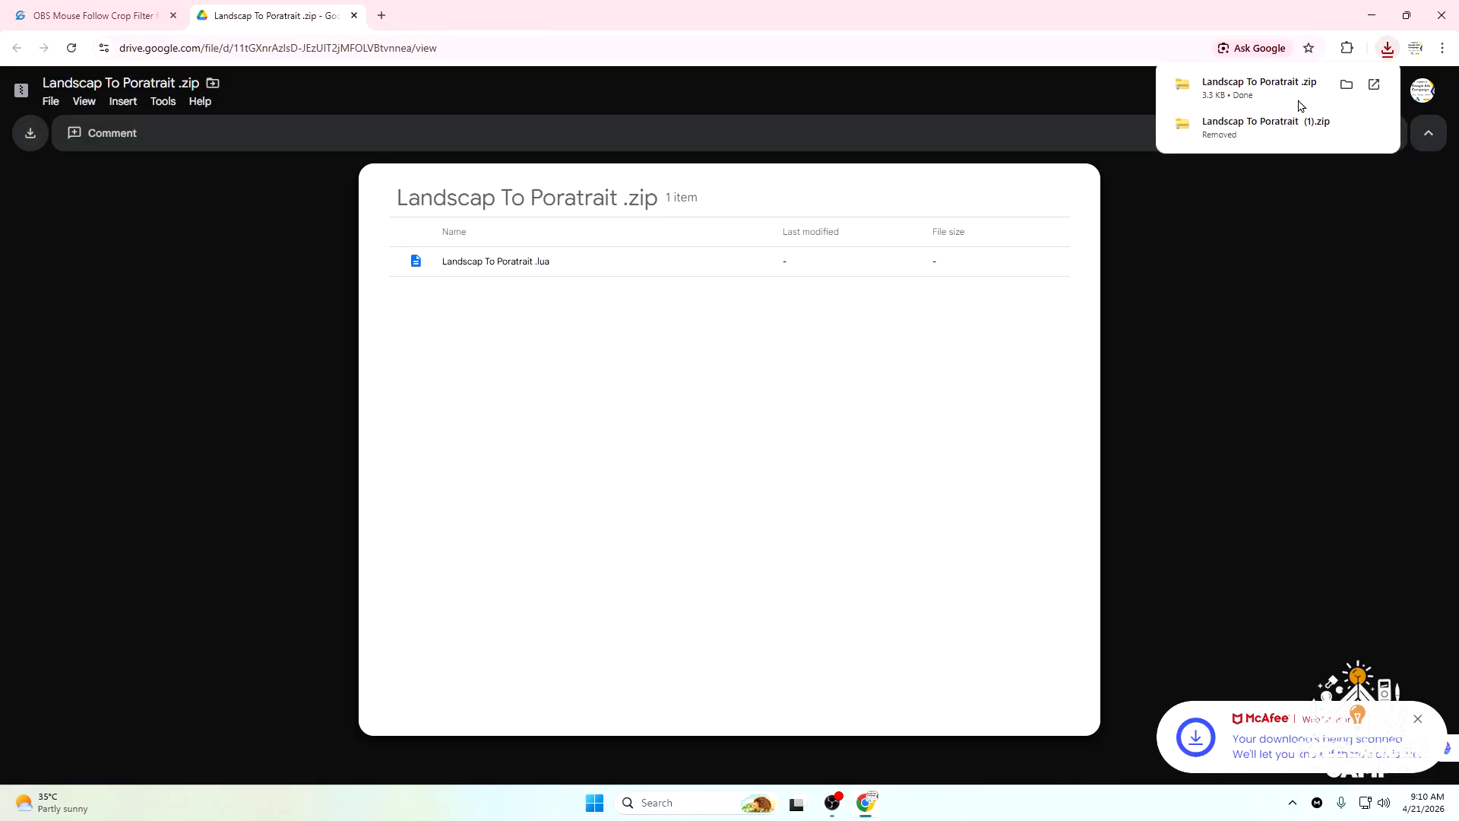
left_click(1360, 86)
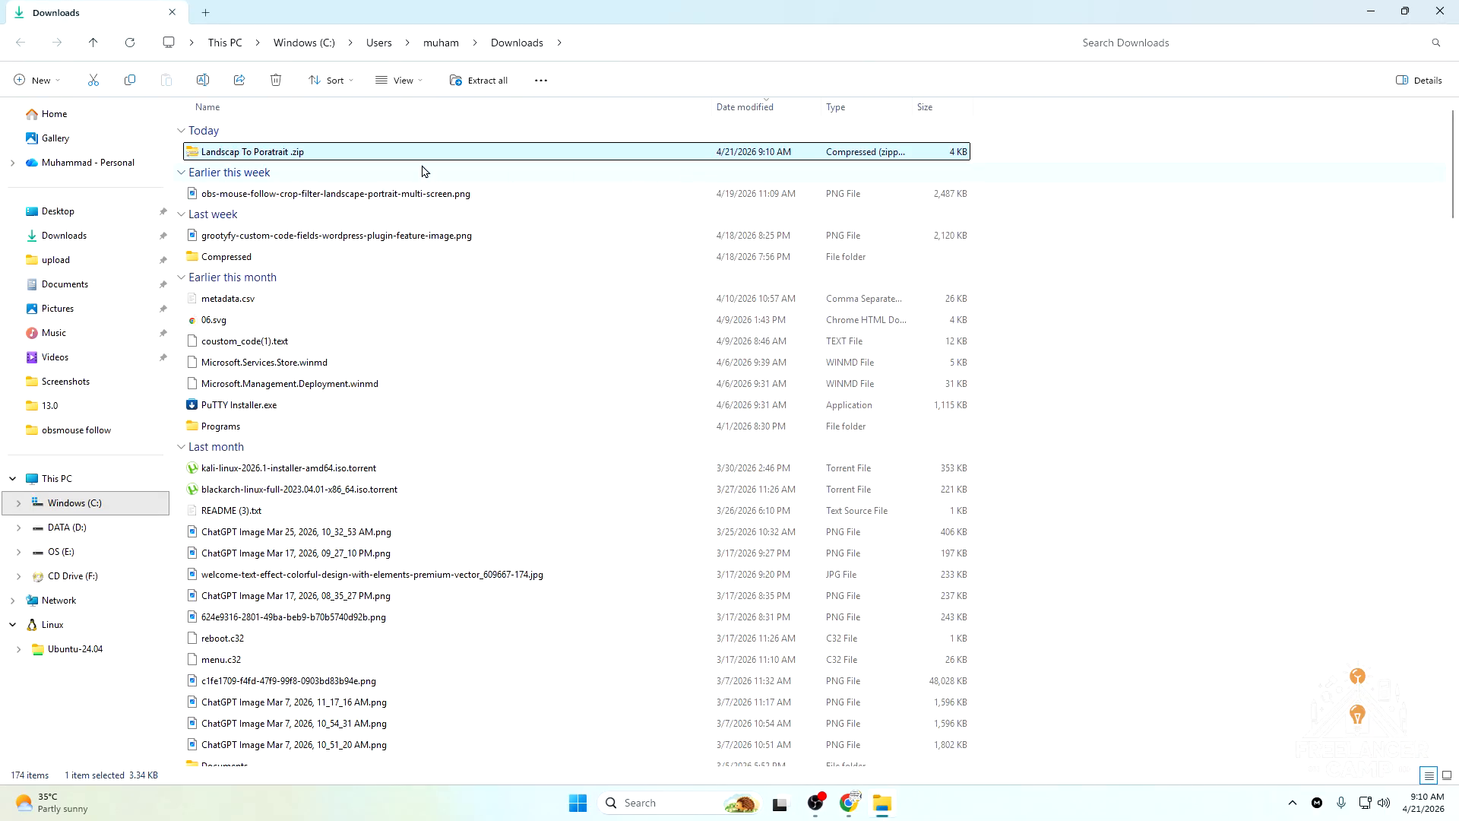
- Move Landscap To Poratrait.zip from Downloads to an empty area of the desktop, closing the folder and browser windows
right_click(249, 157)
left_click(265, 176)
left_click(1441, 12)
left_click(1441, 15)
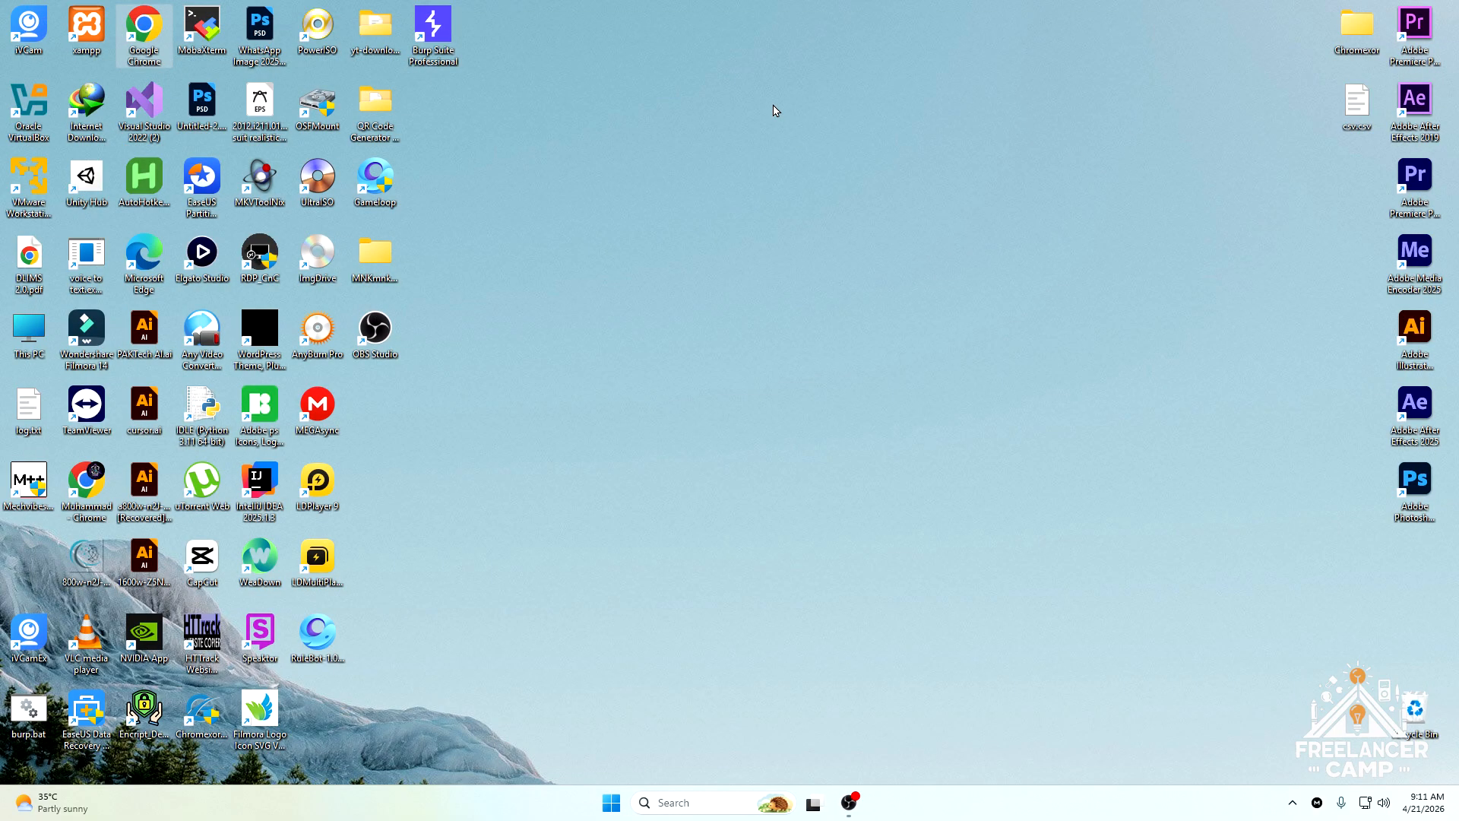
right_click(775, 107)
left_click(808, 129)
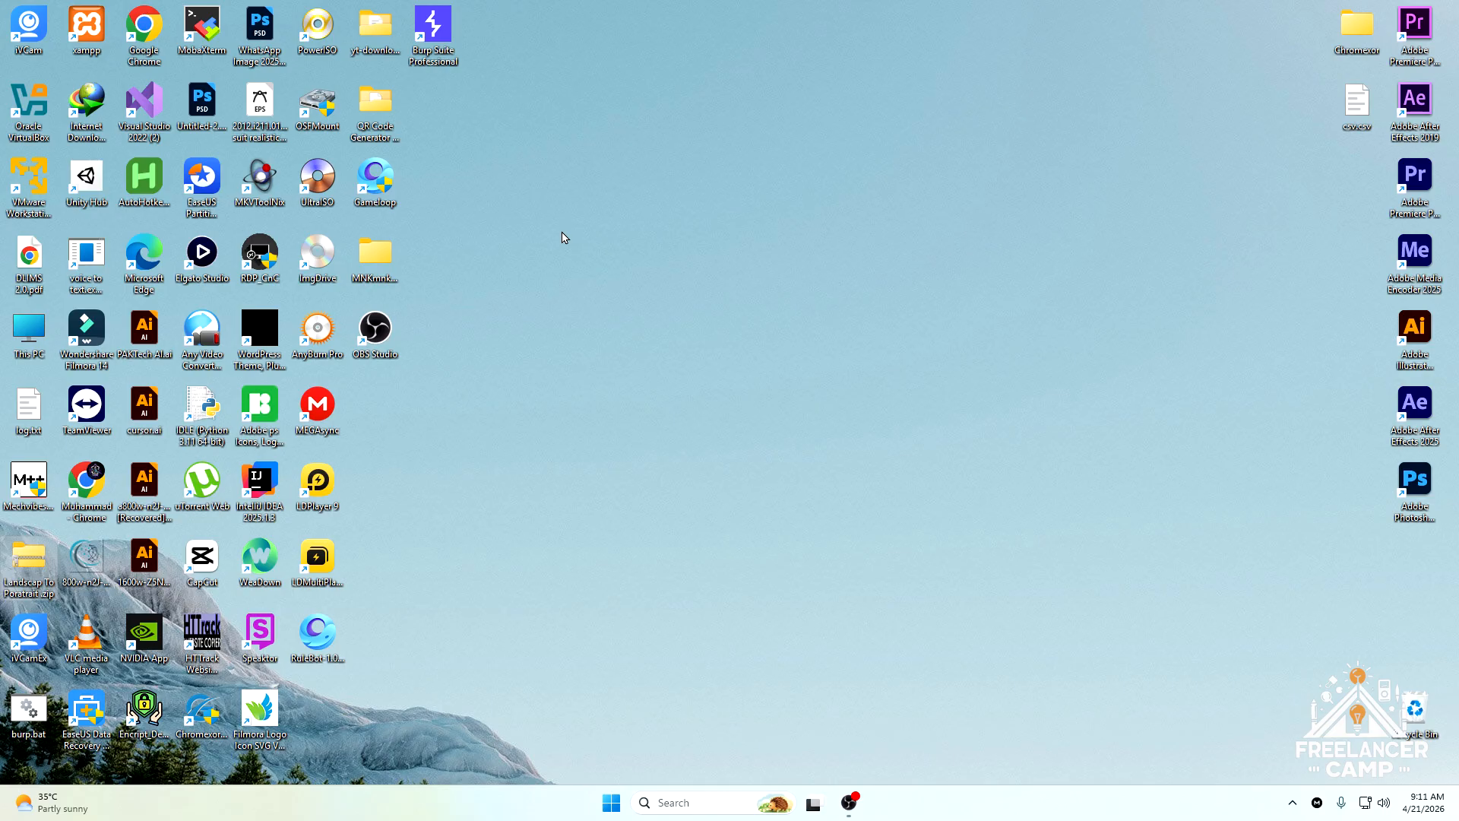
left_click_drag(29, 564, 1184, 259)
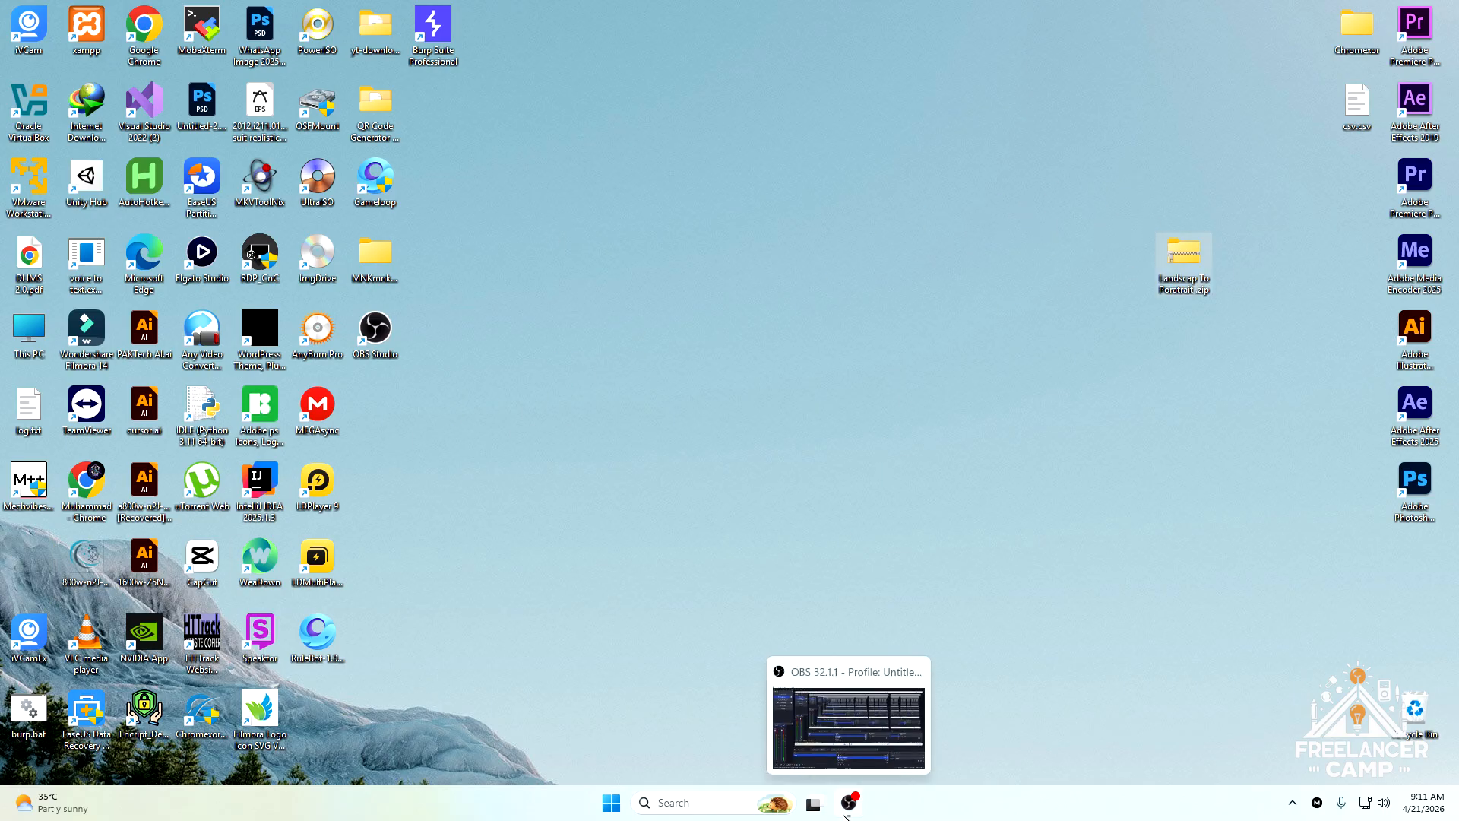
left_click(446, 411)
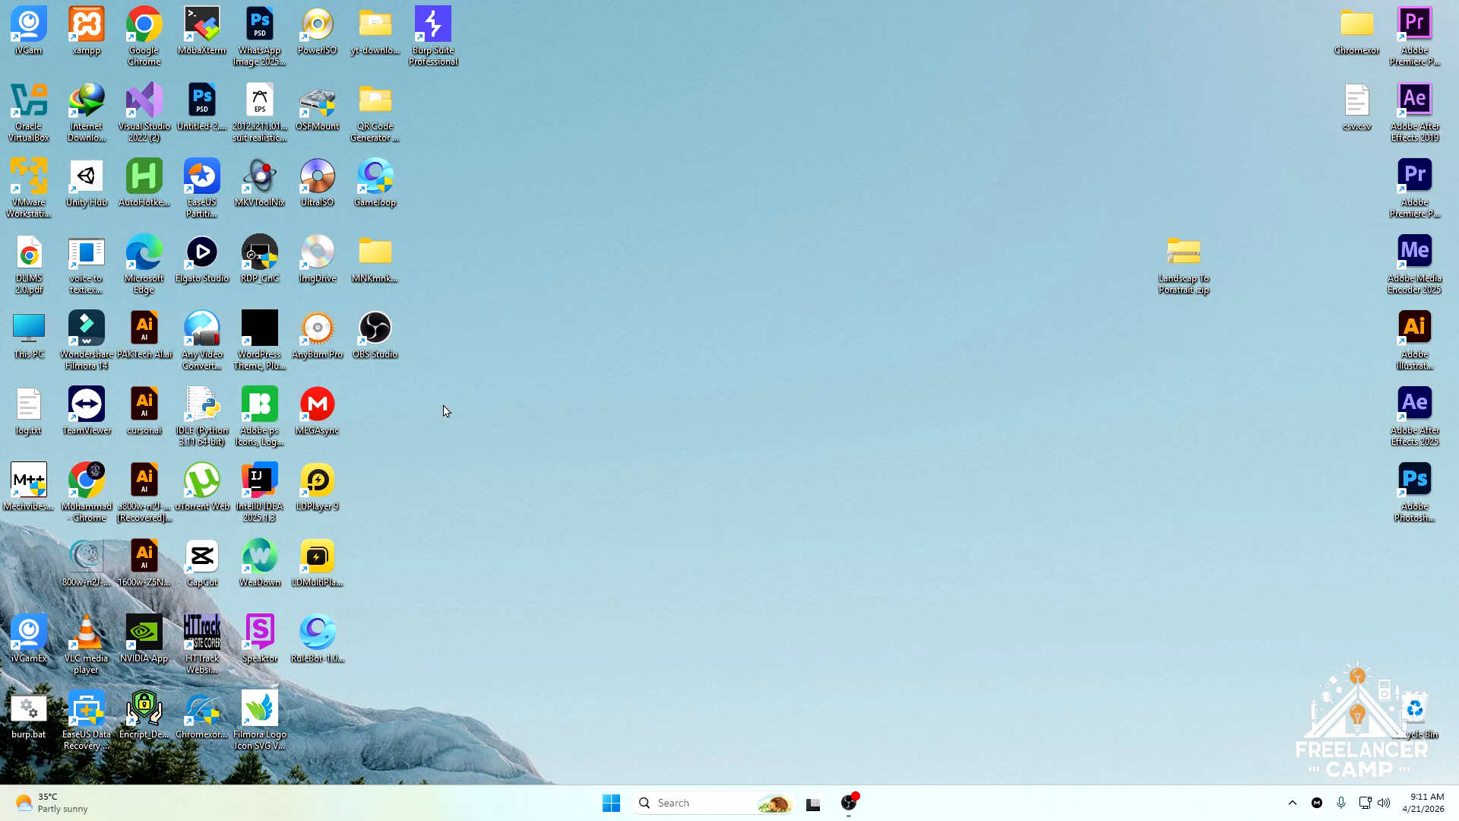
- Launch OBS Studio despite the instance already running, and run it in Normal Mode
double_click(371, 343)
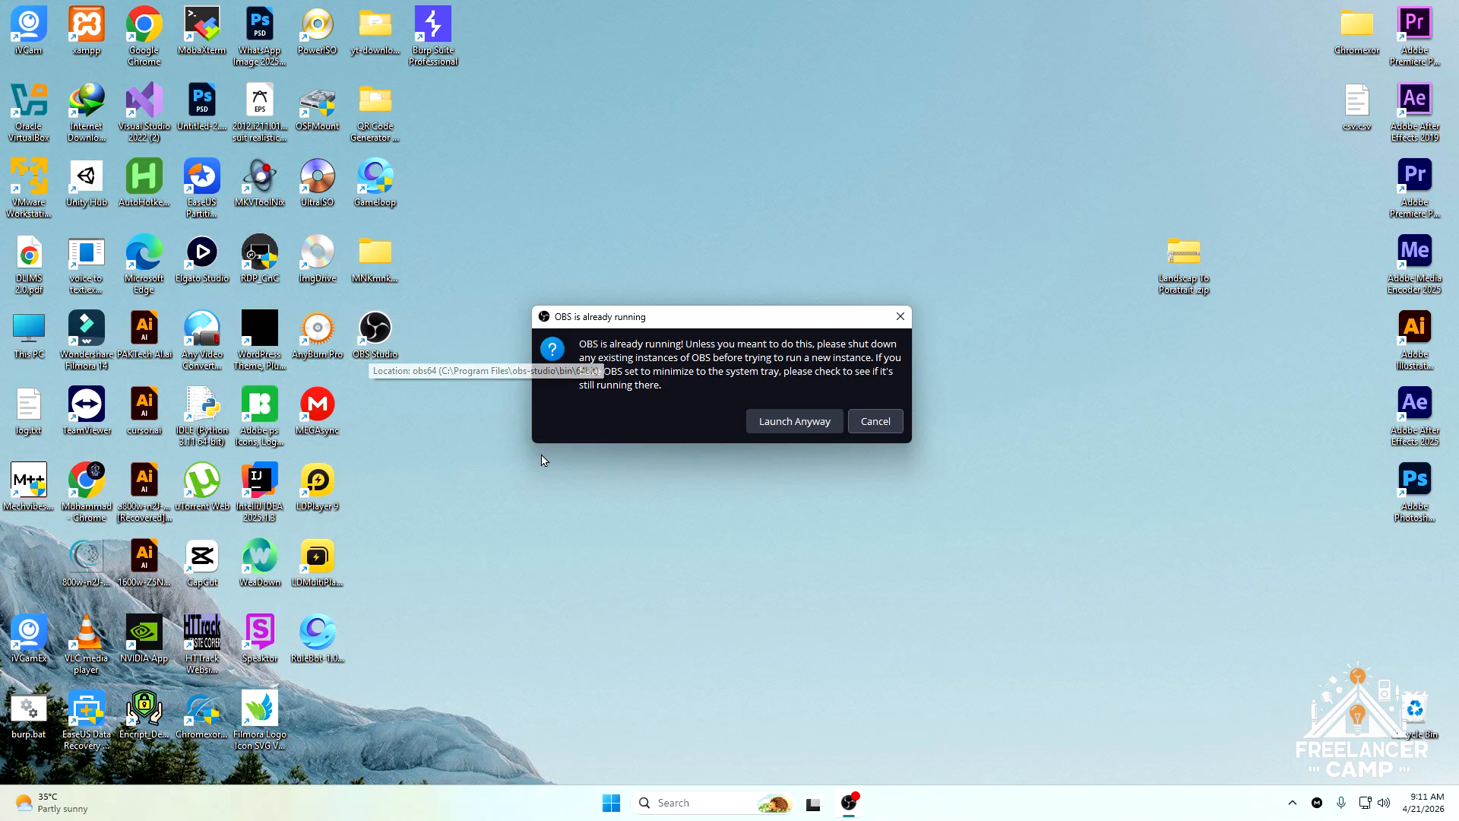
left_click(825, 424)
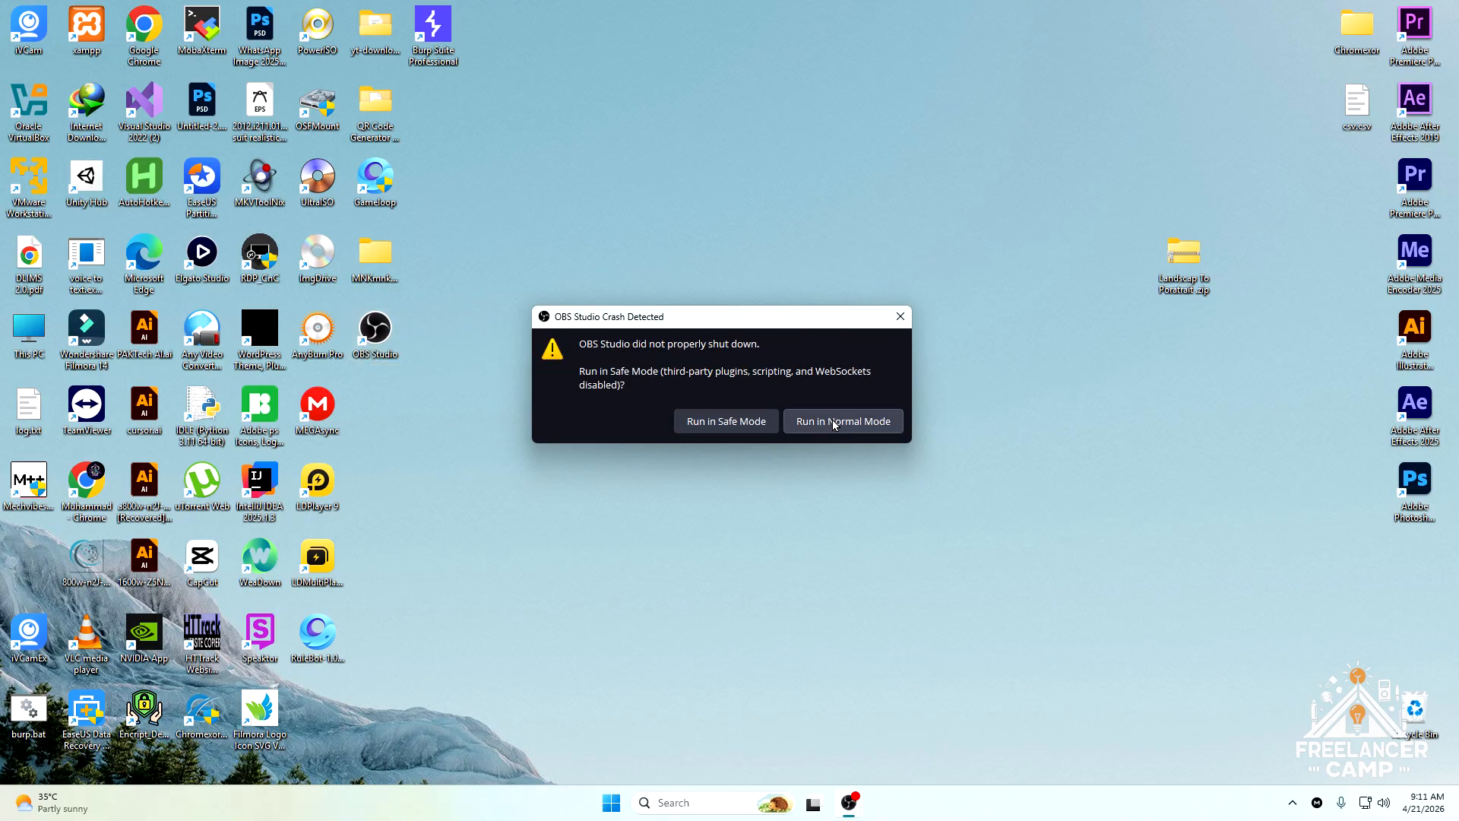
left_click(834, 423)
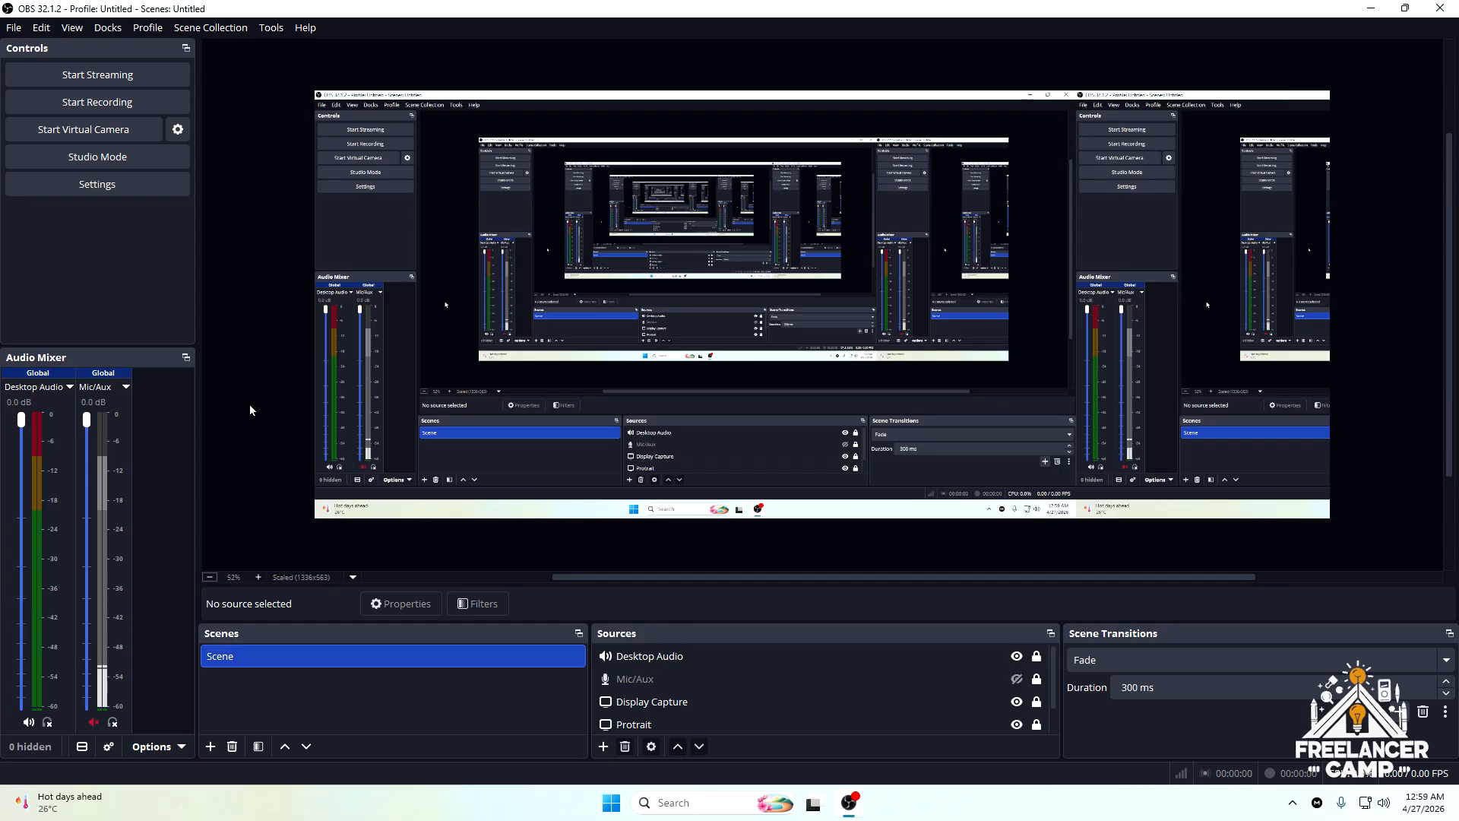
- Add a new scene named Scene 2 to the scene list
left_click(247, 656)
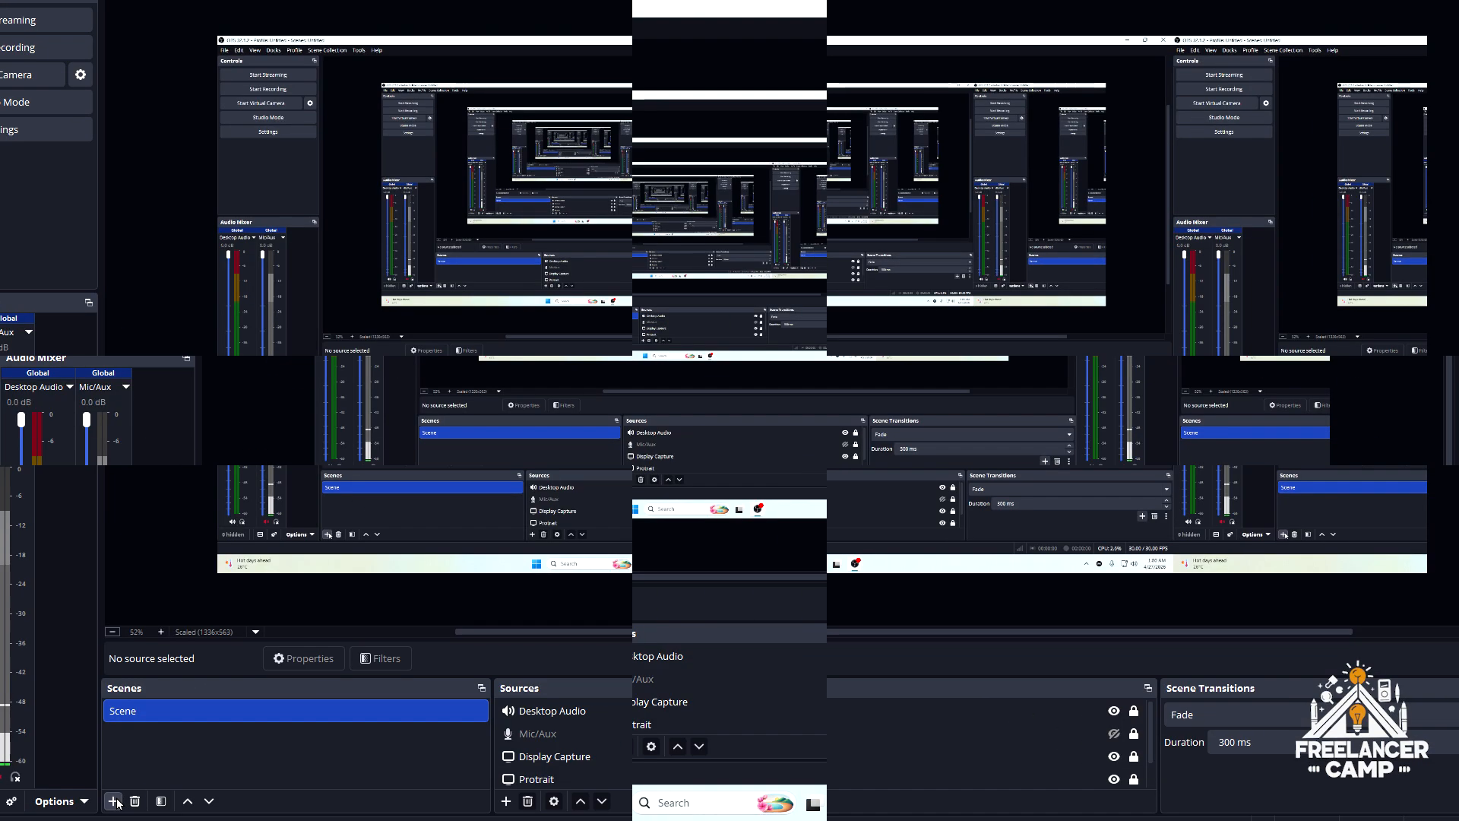
left_click(114, 802)
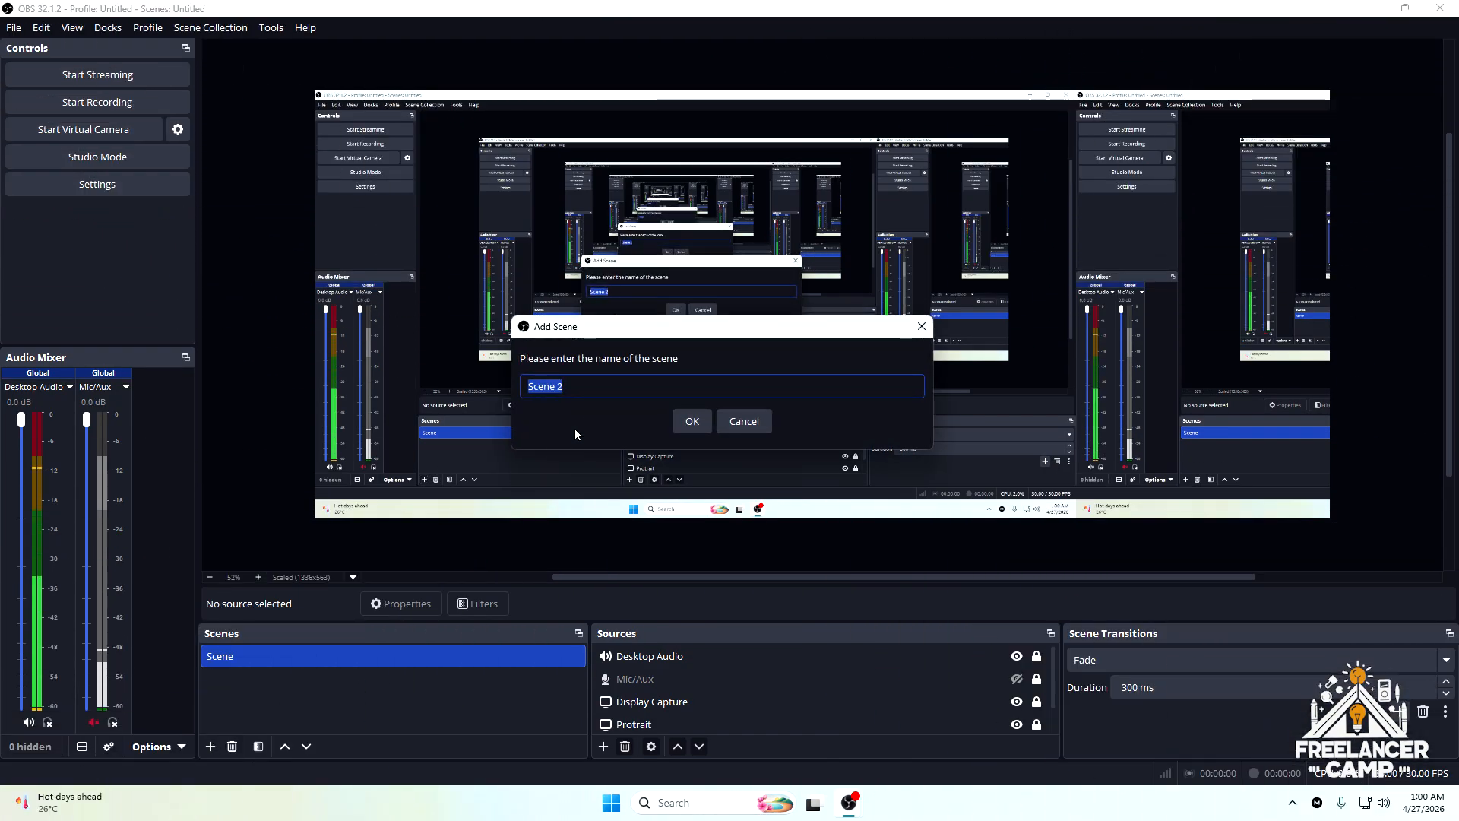
left_click(586, 385)
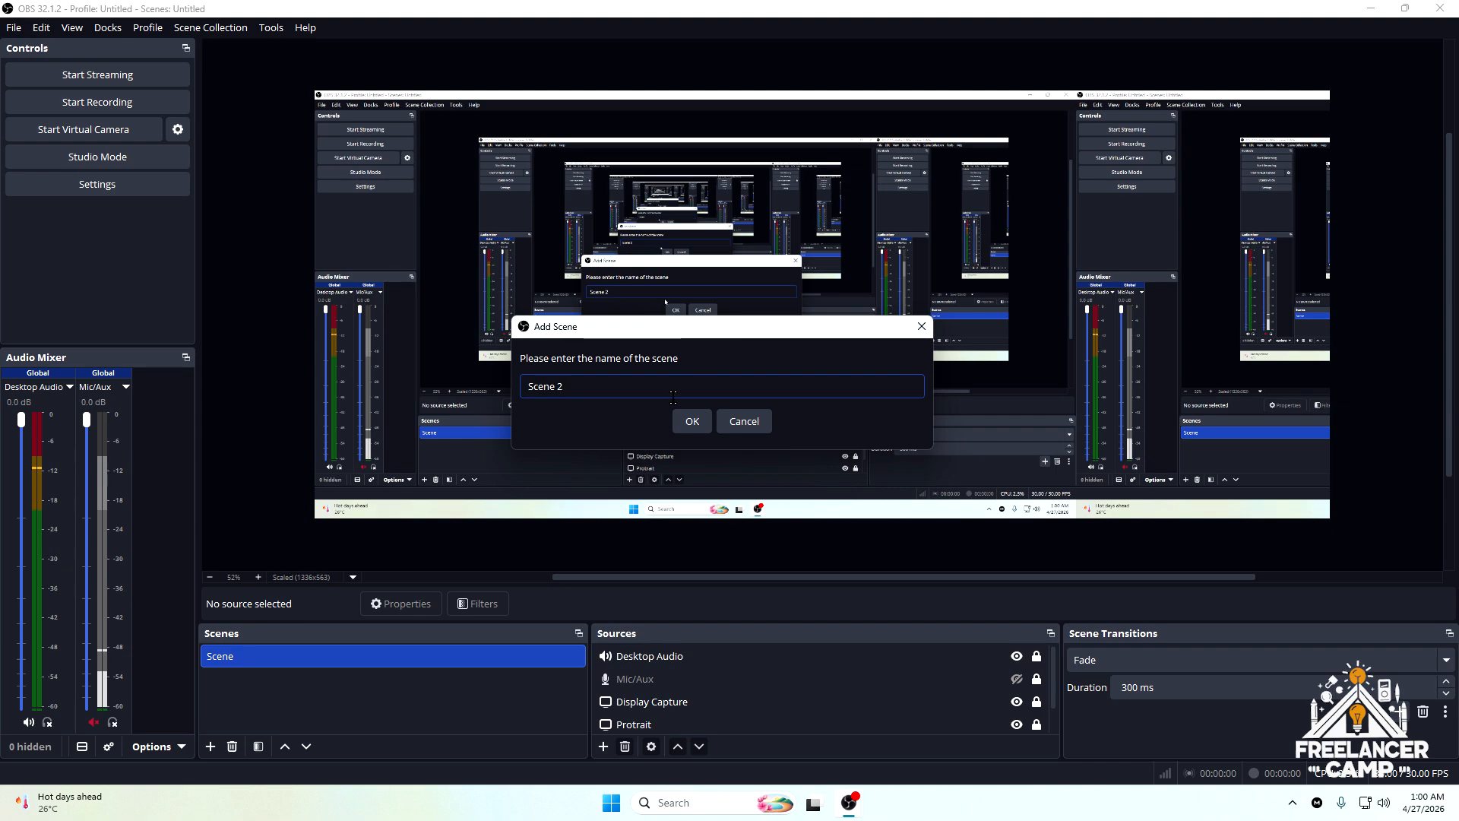
left_click(692, 421)
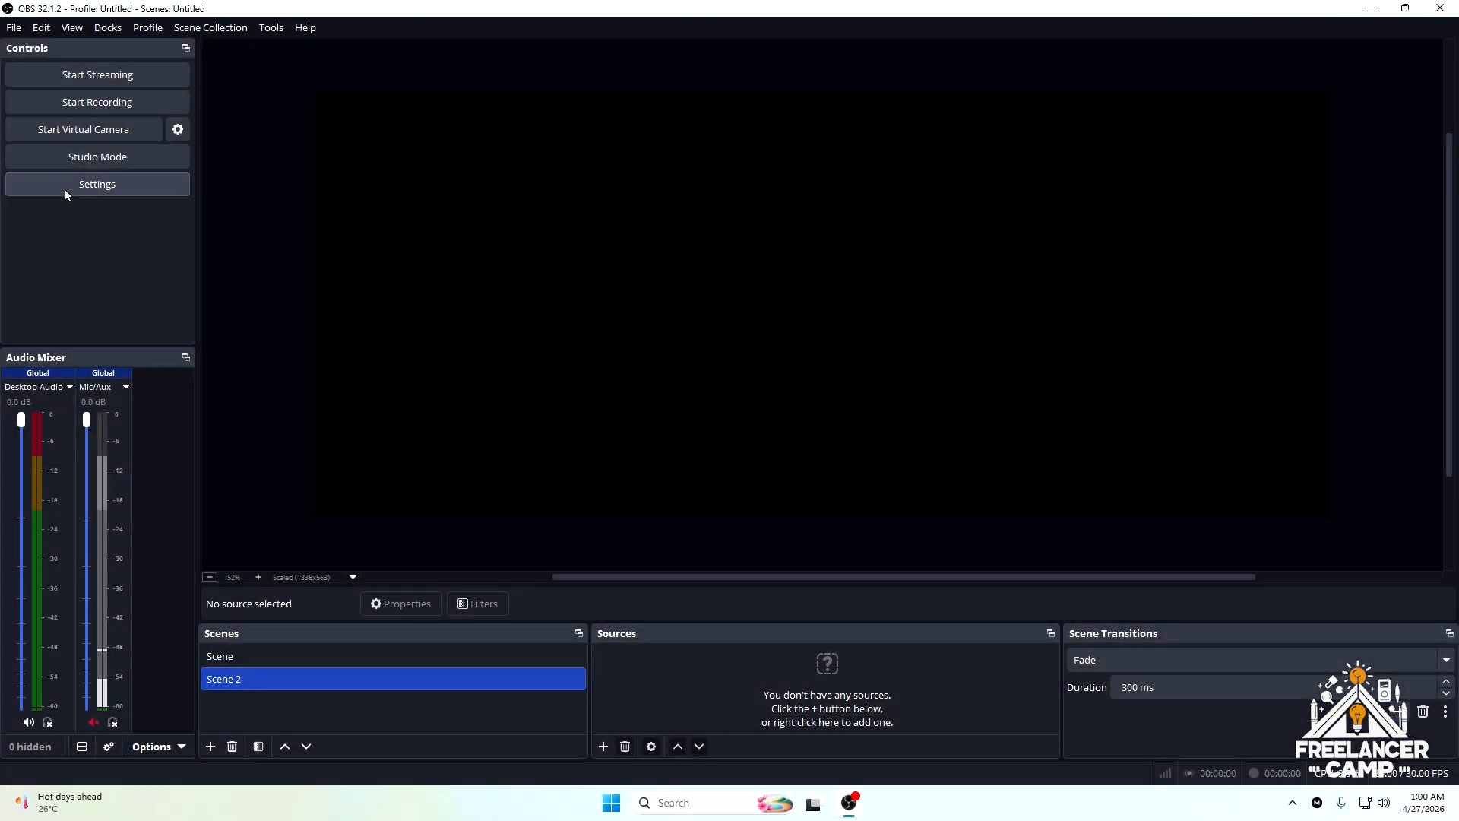
- In the output settings, choose the Advanced output mode and the Standard recording type
left_click(109, 191)
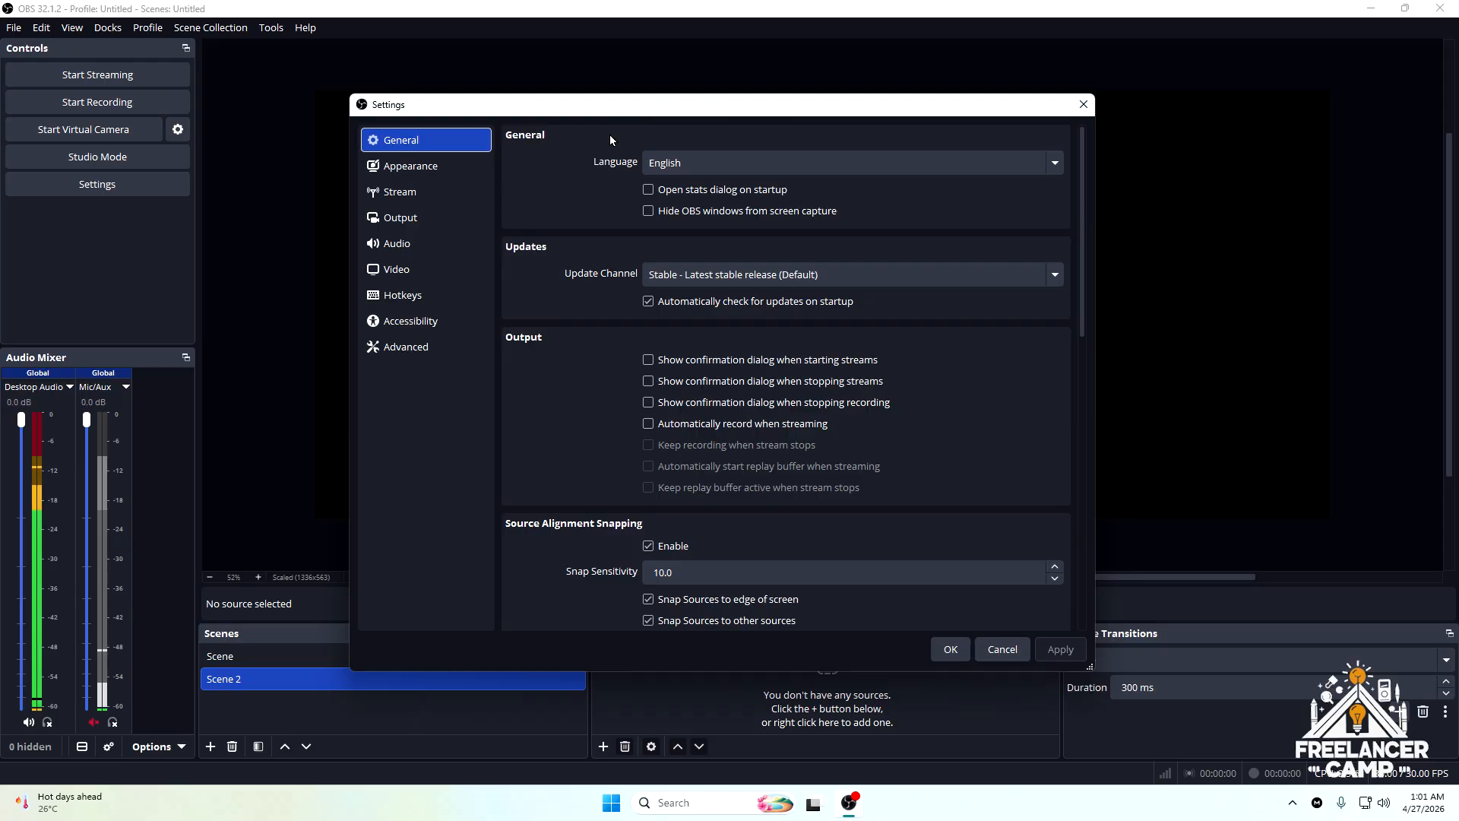
left_click(412, 228)
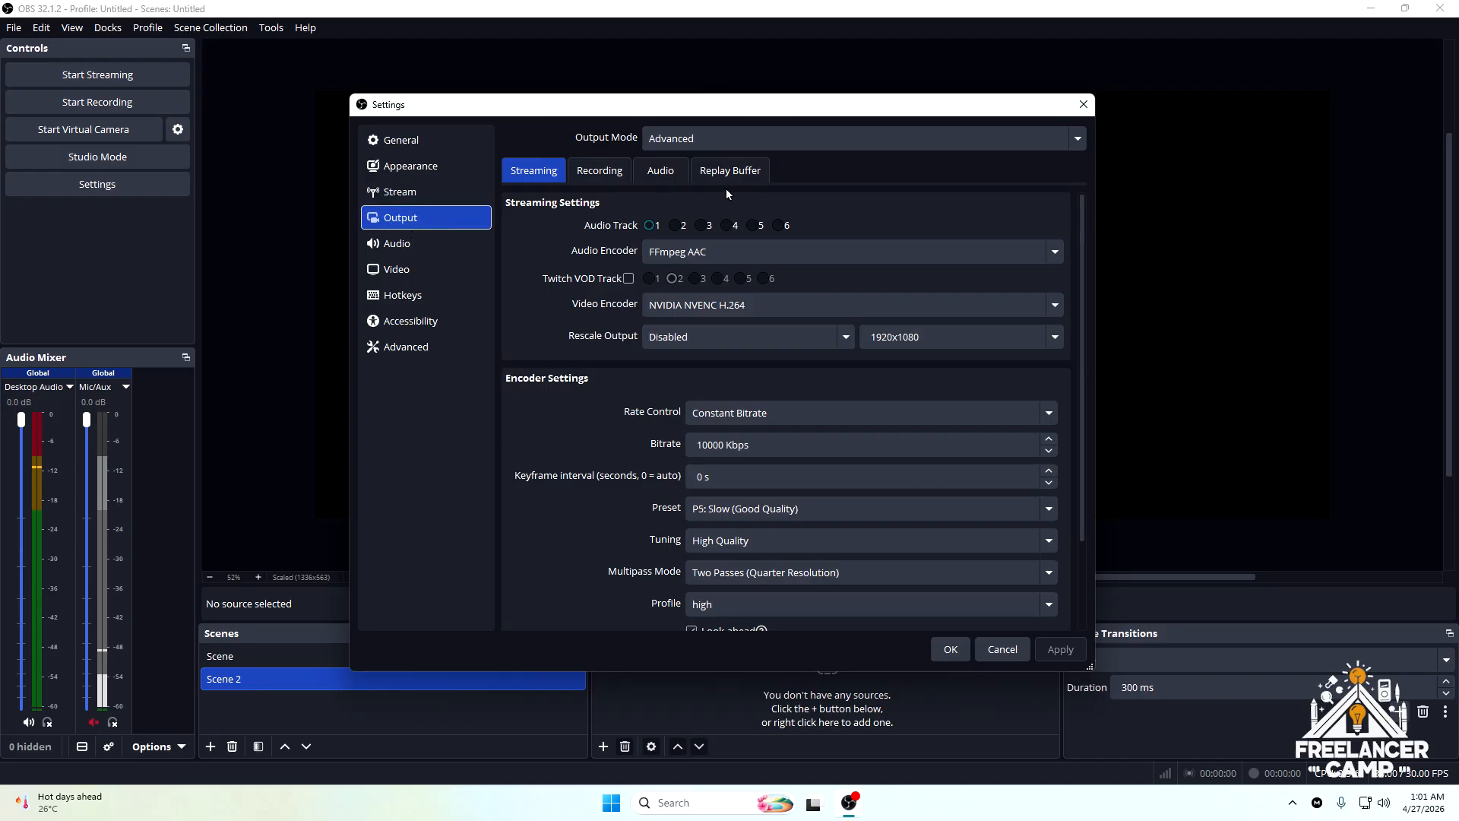
left_click(842, 143)
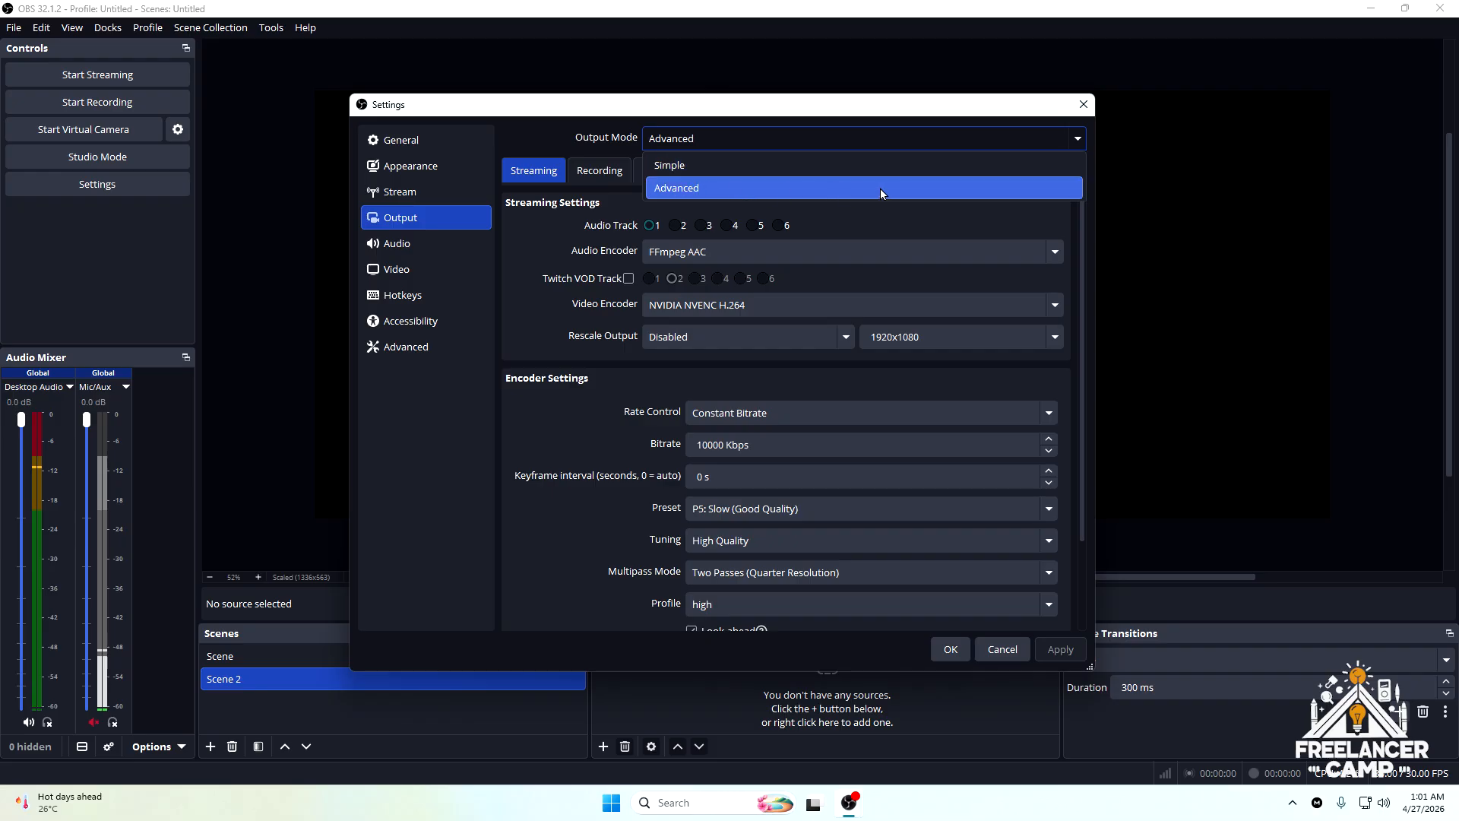
left_click(863, 199)
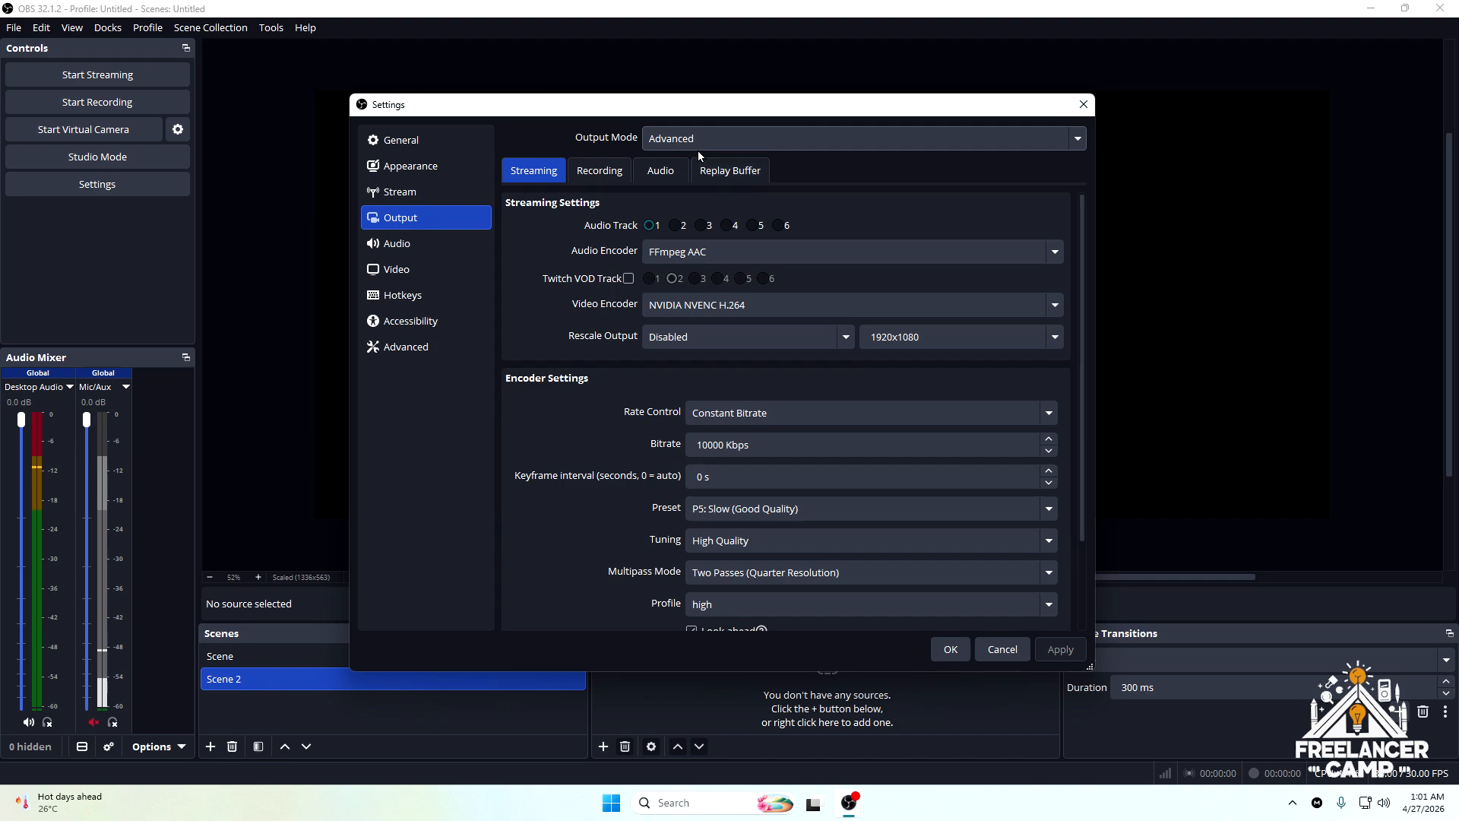
left_click(578, 179)
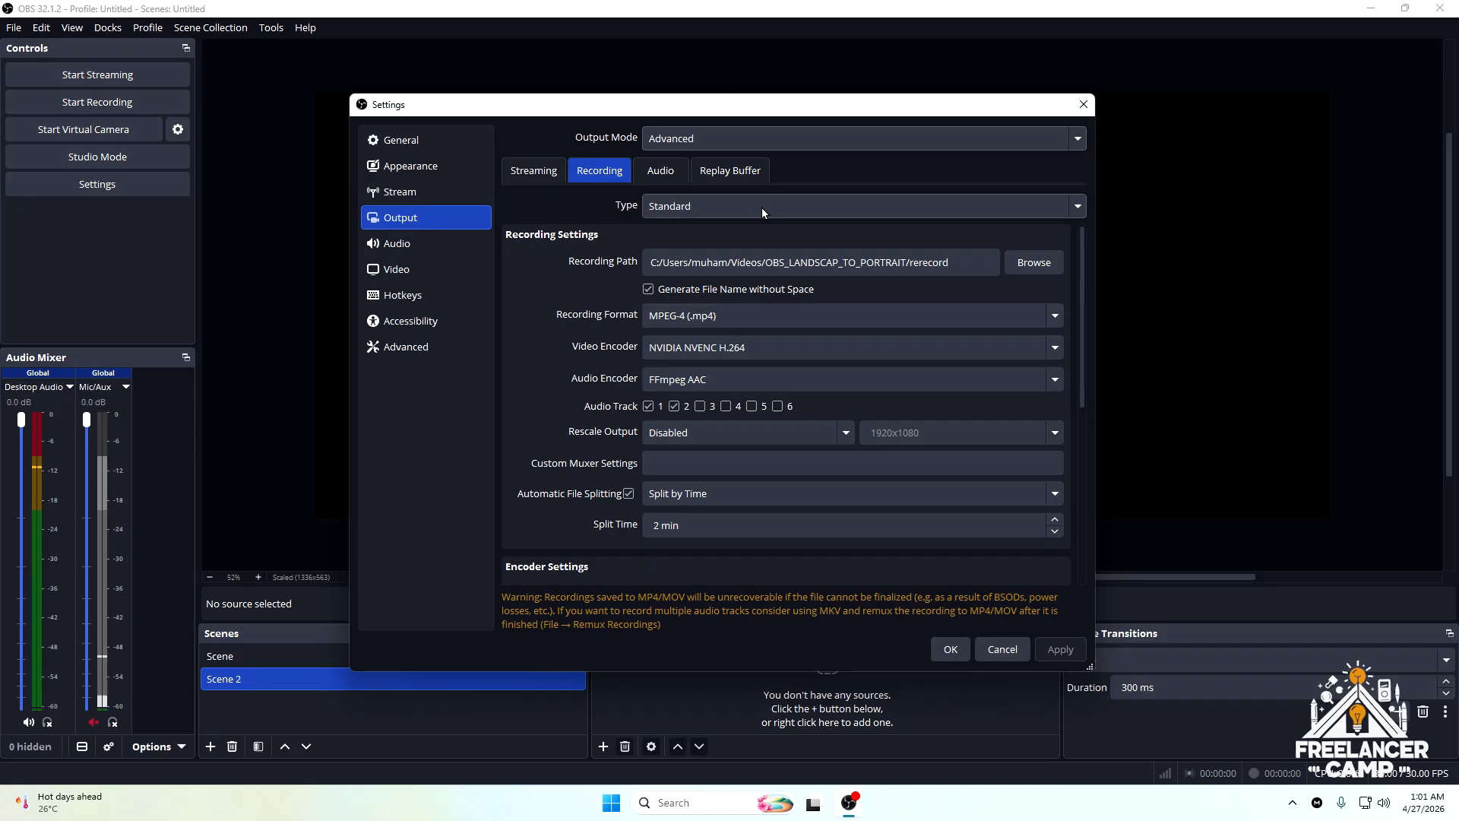
left_click(831, 203)
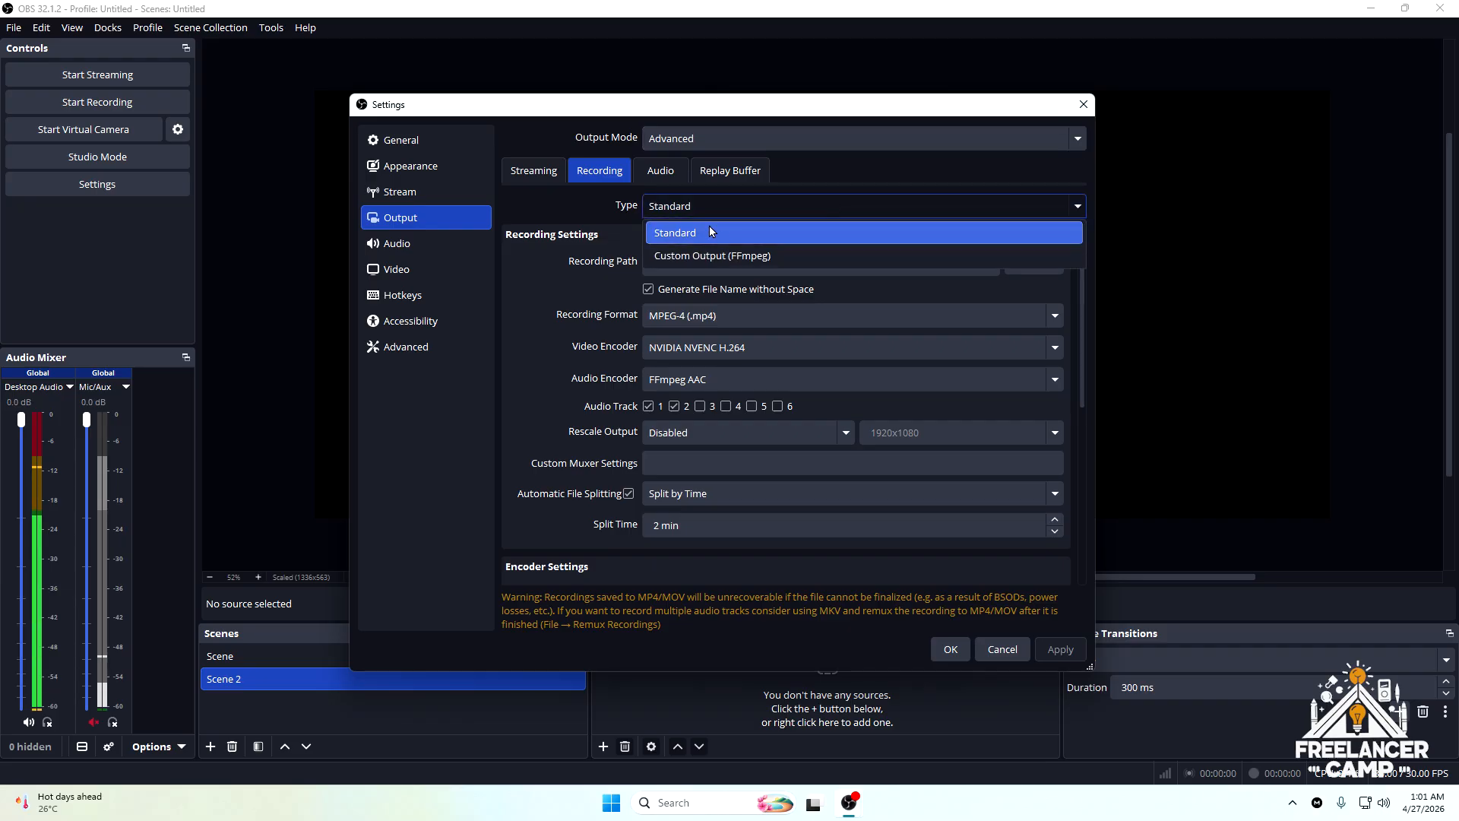
left_click(711, 231)
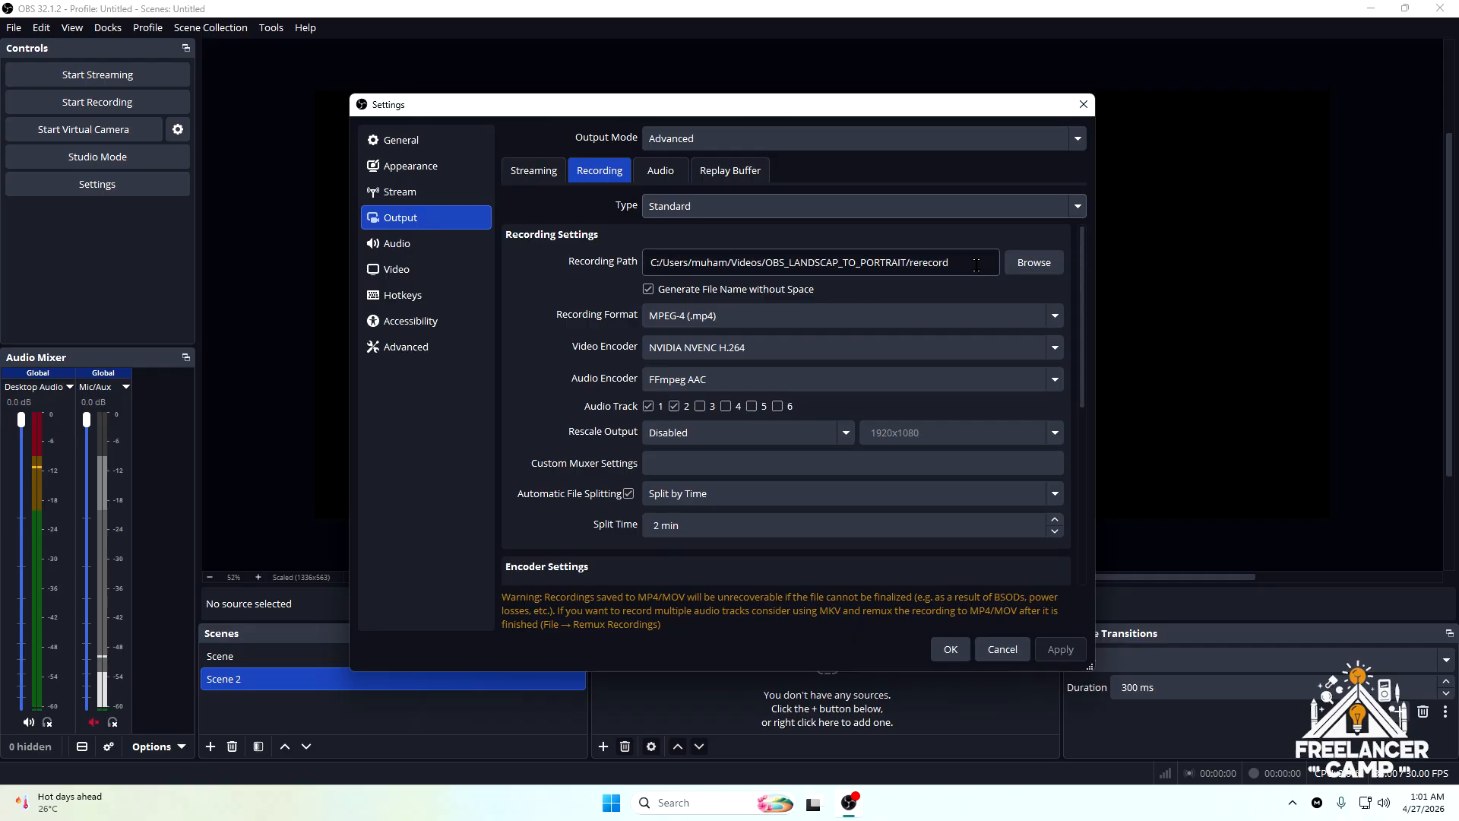
- Set the recording path to a new test2 folder inside Videos and the recording format to MPEG-4 (.mp4)
left_click(1032, 271)
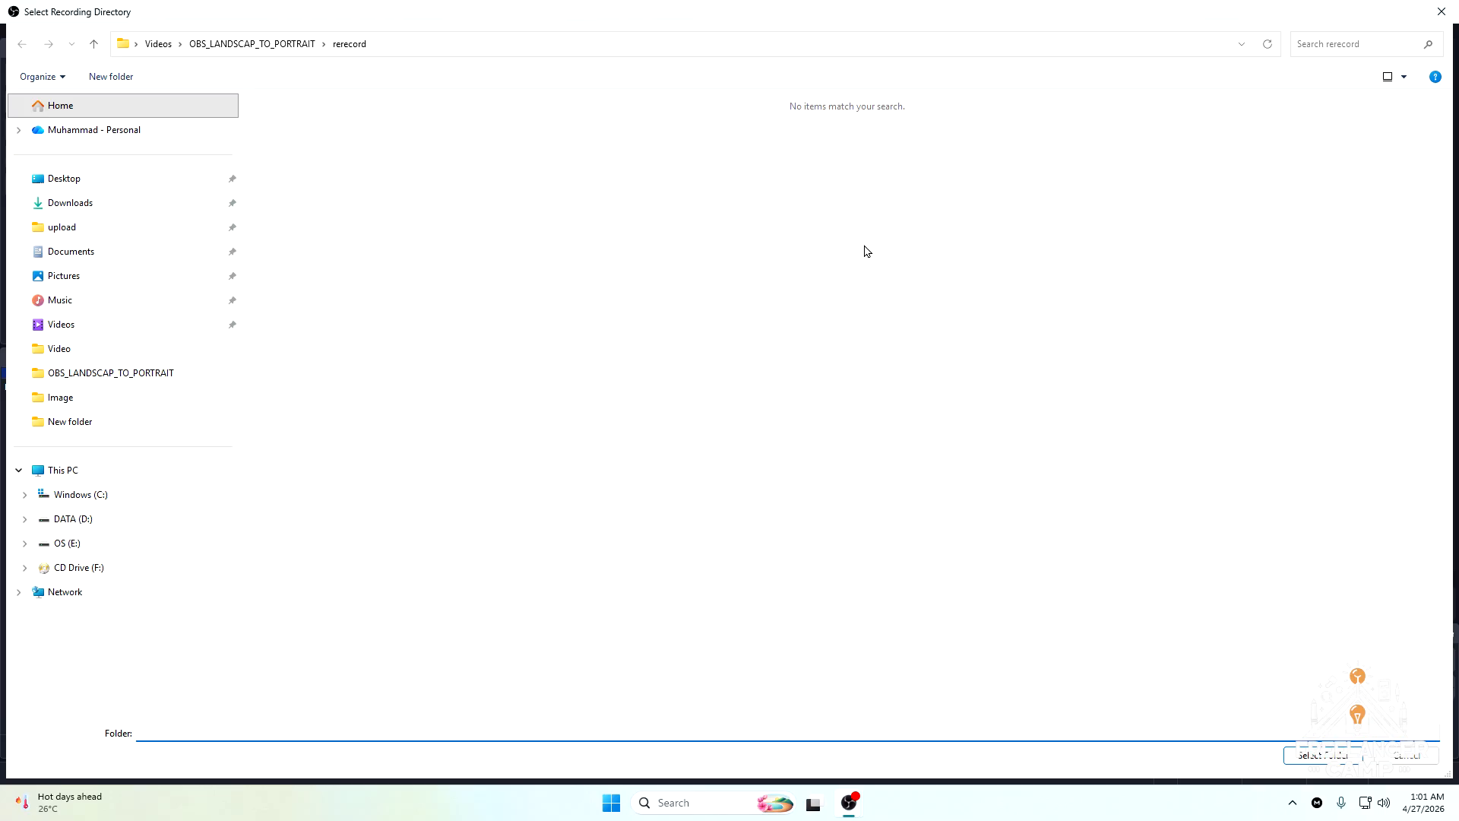
left_click(157, 44)
right_click(623, 296)
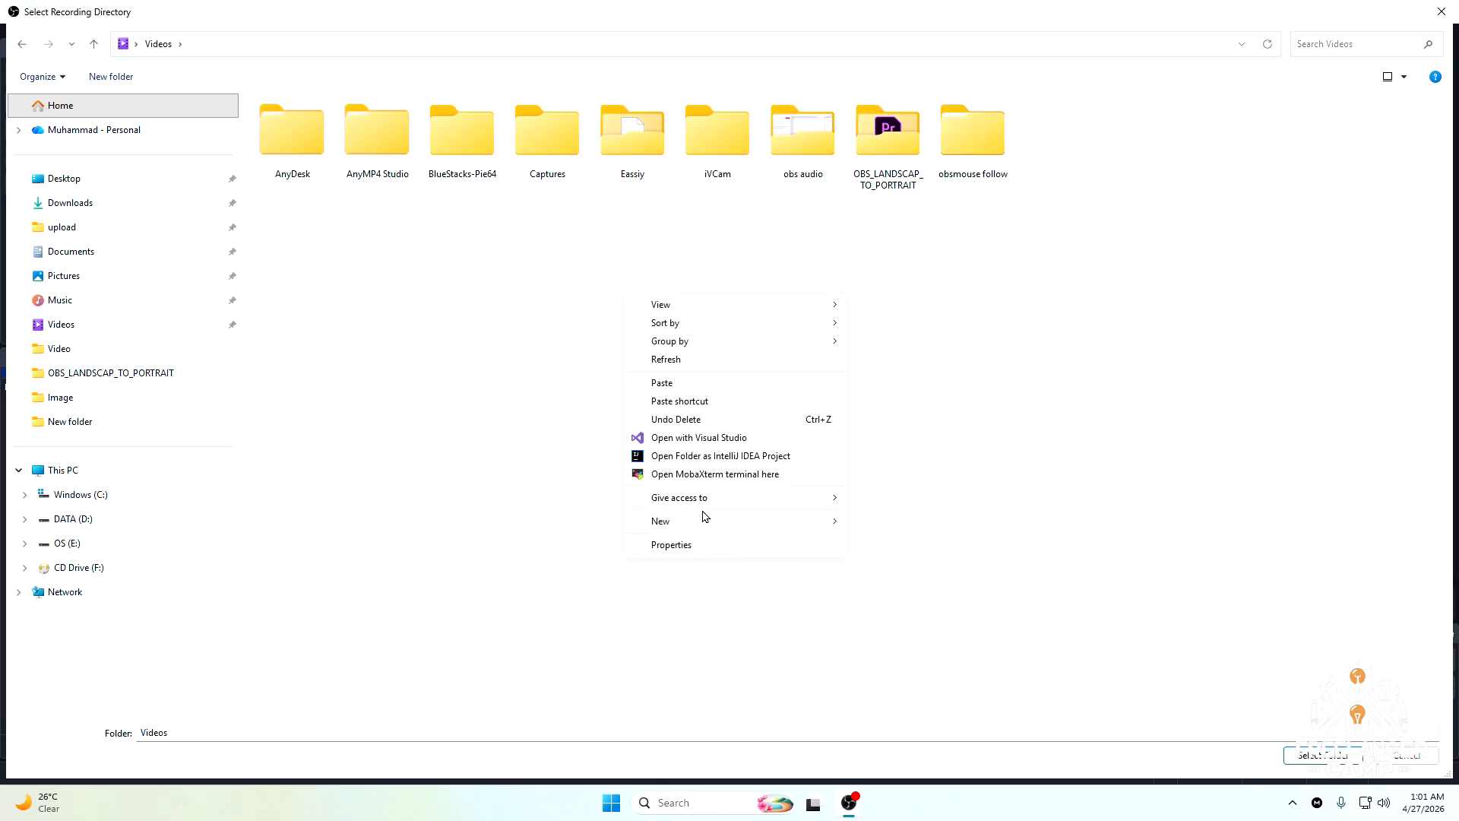
mouse_move(703, 520)
left_click(886, 517)
type("test2")
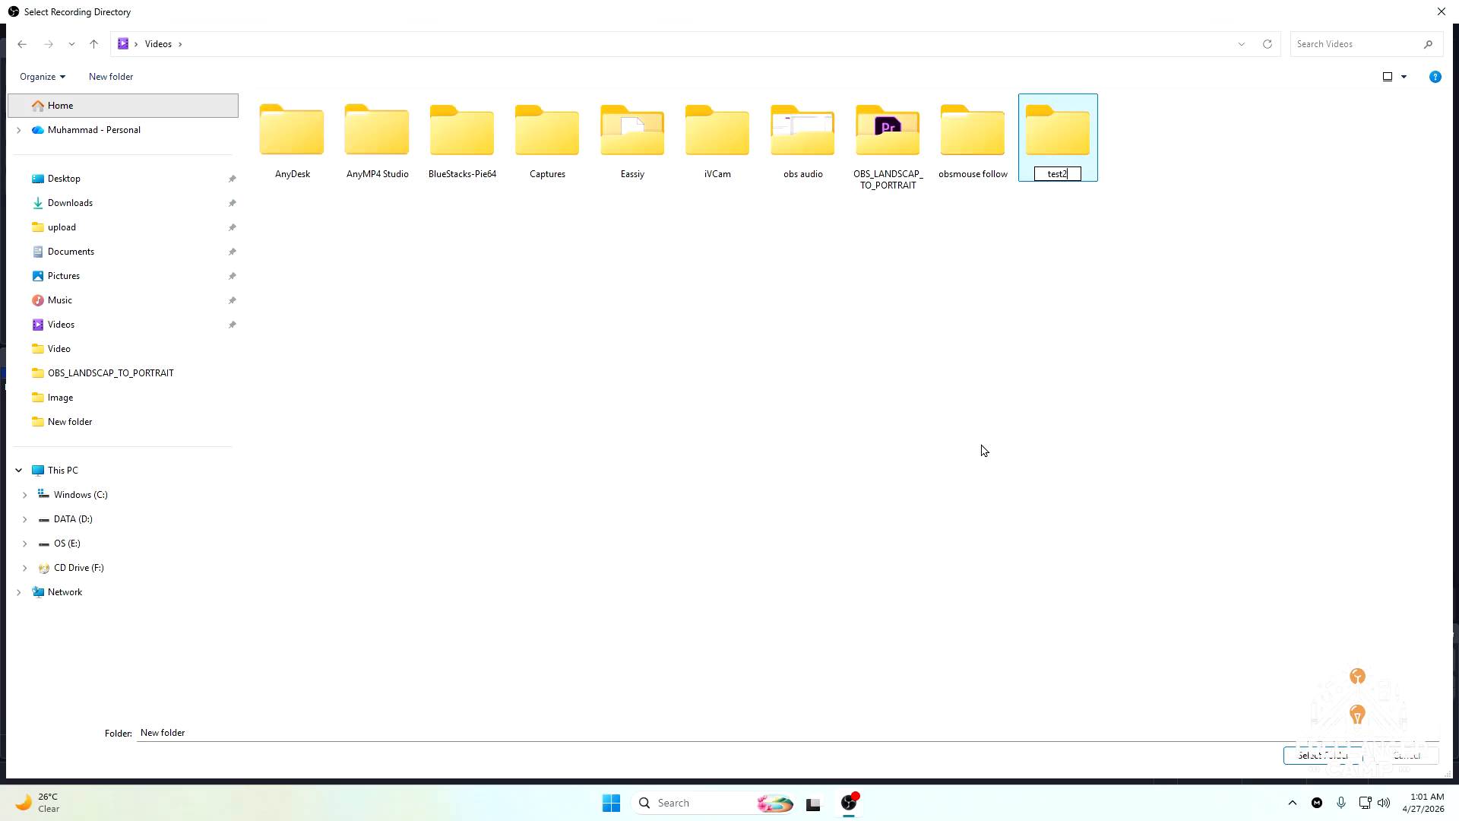
key("Return")
double_click(1059, 164)
left_click(1322, 755)
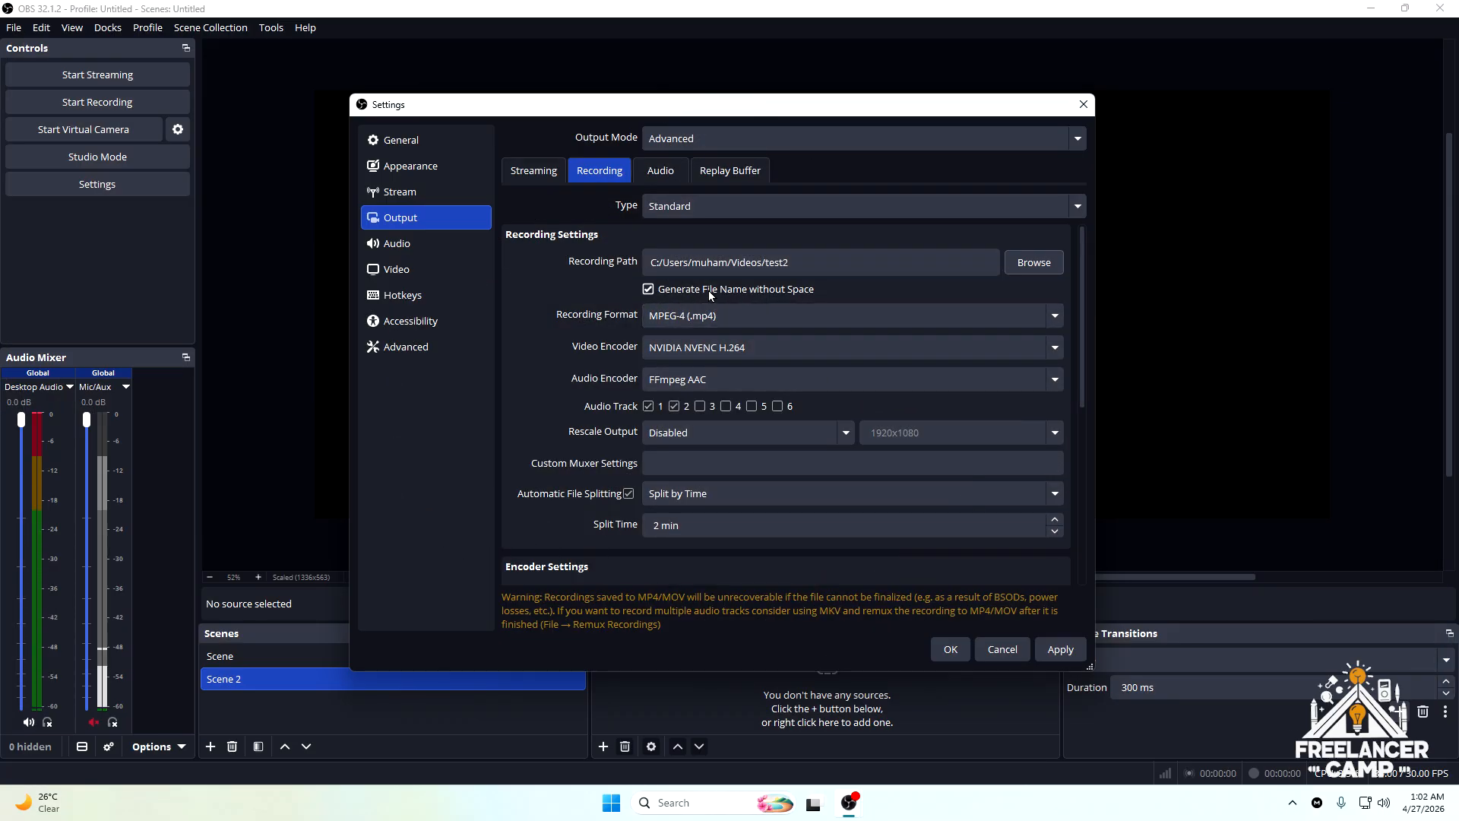
left_click(714, 323)
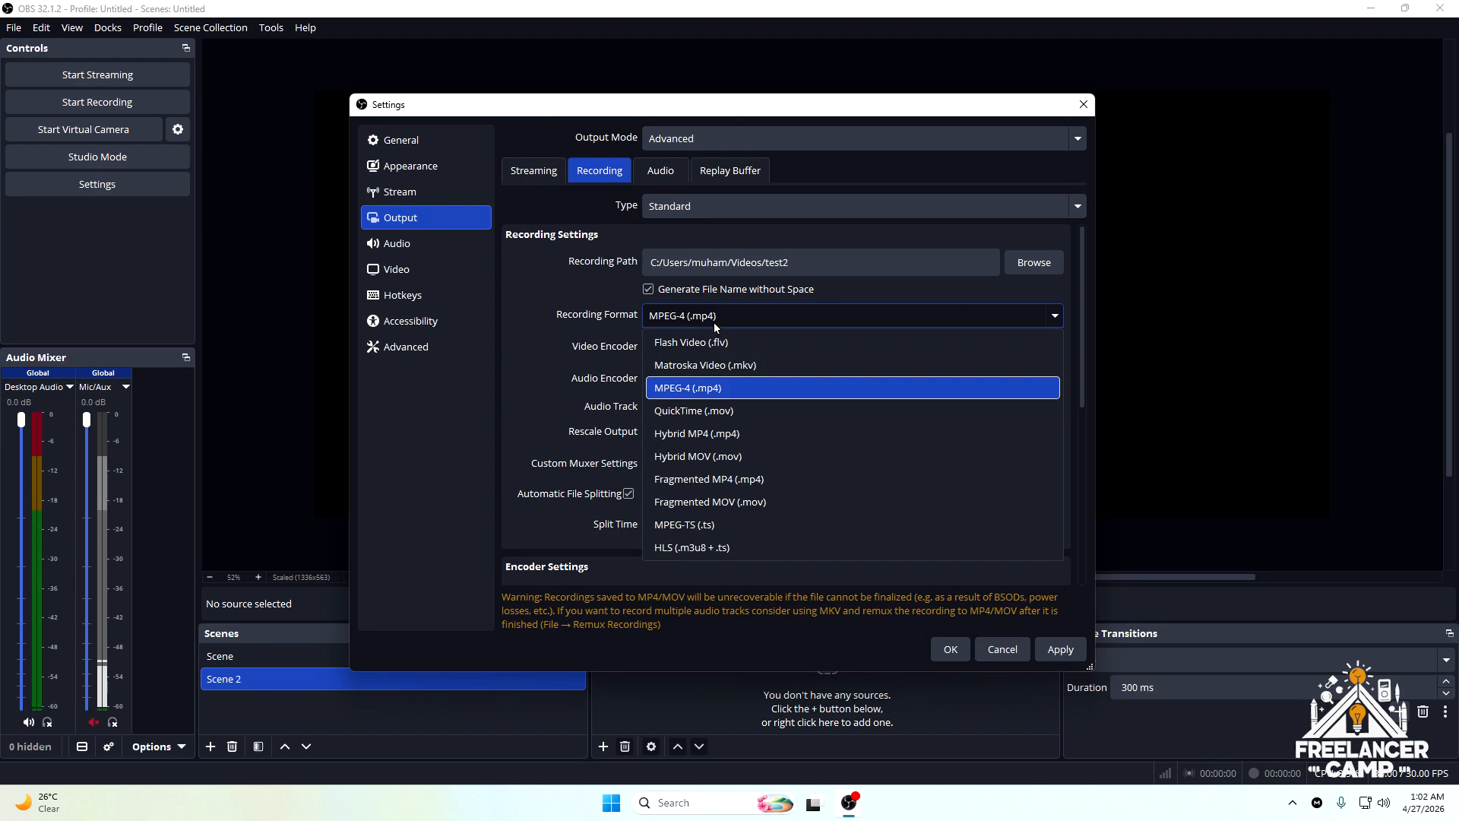
left_click(710, 386)
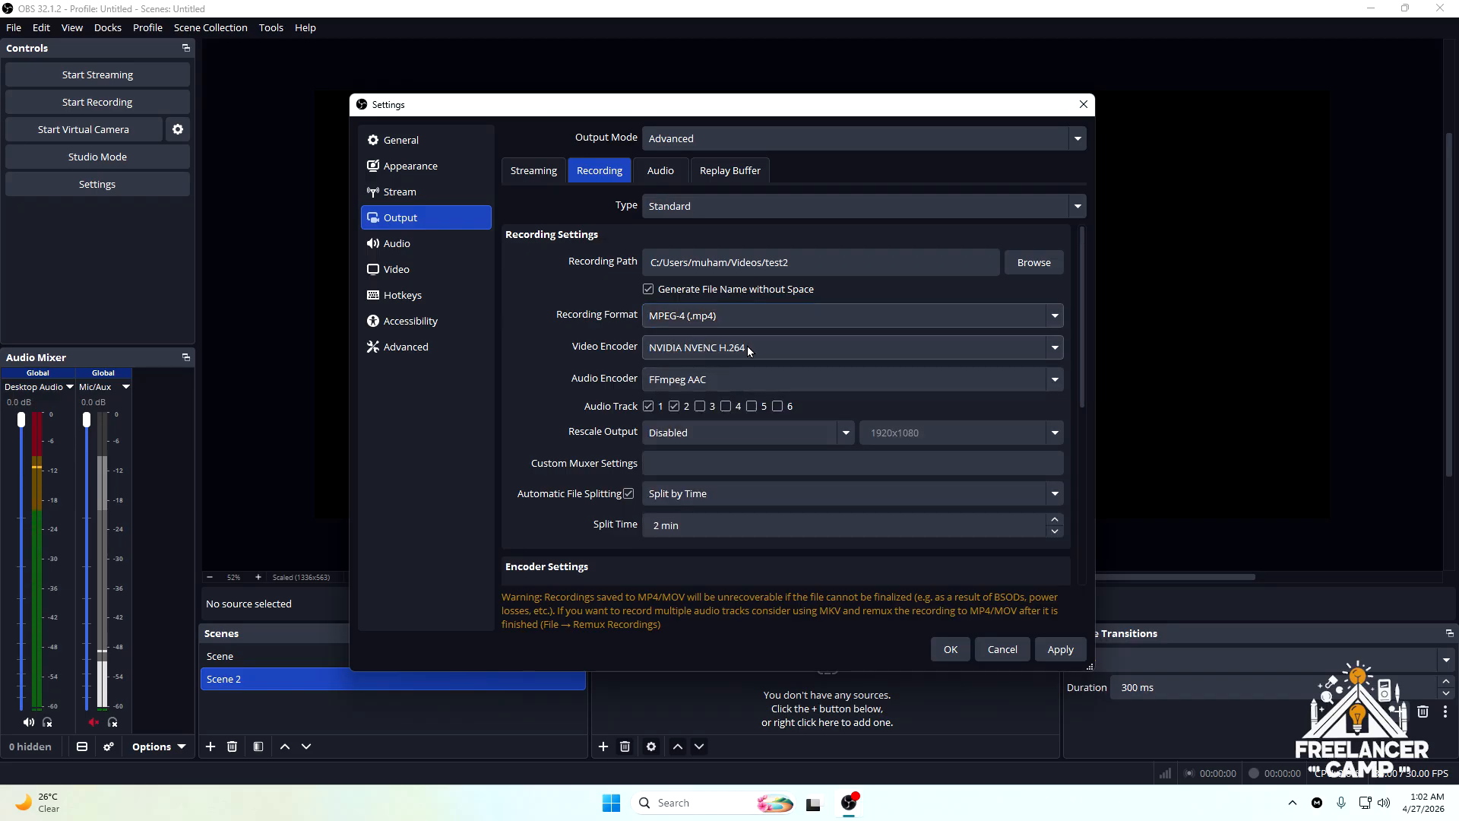
- Switch to Task Manager and examine the computer's hardware performance information
right_click(946, 805)
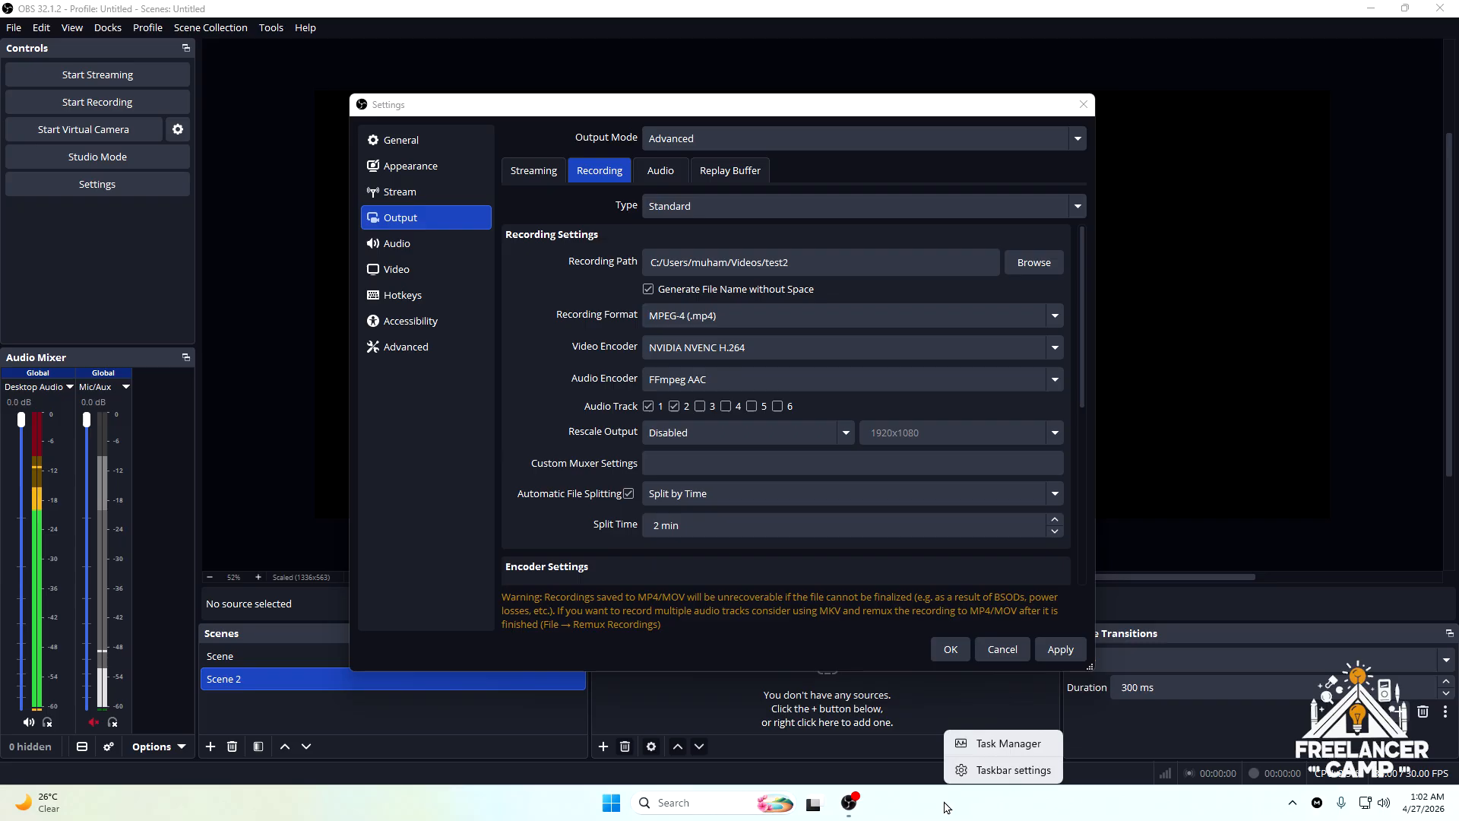
left_click(996, 744)
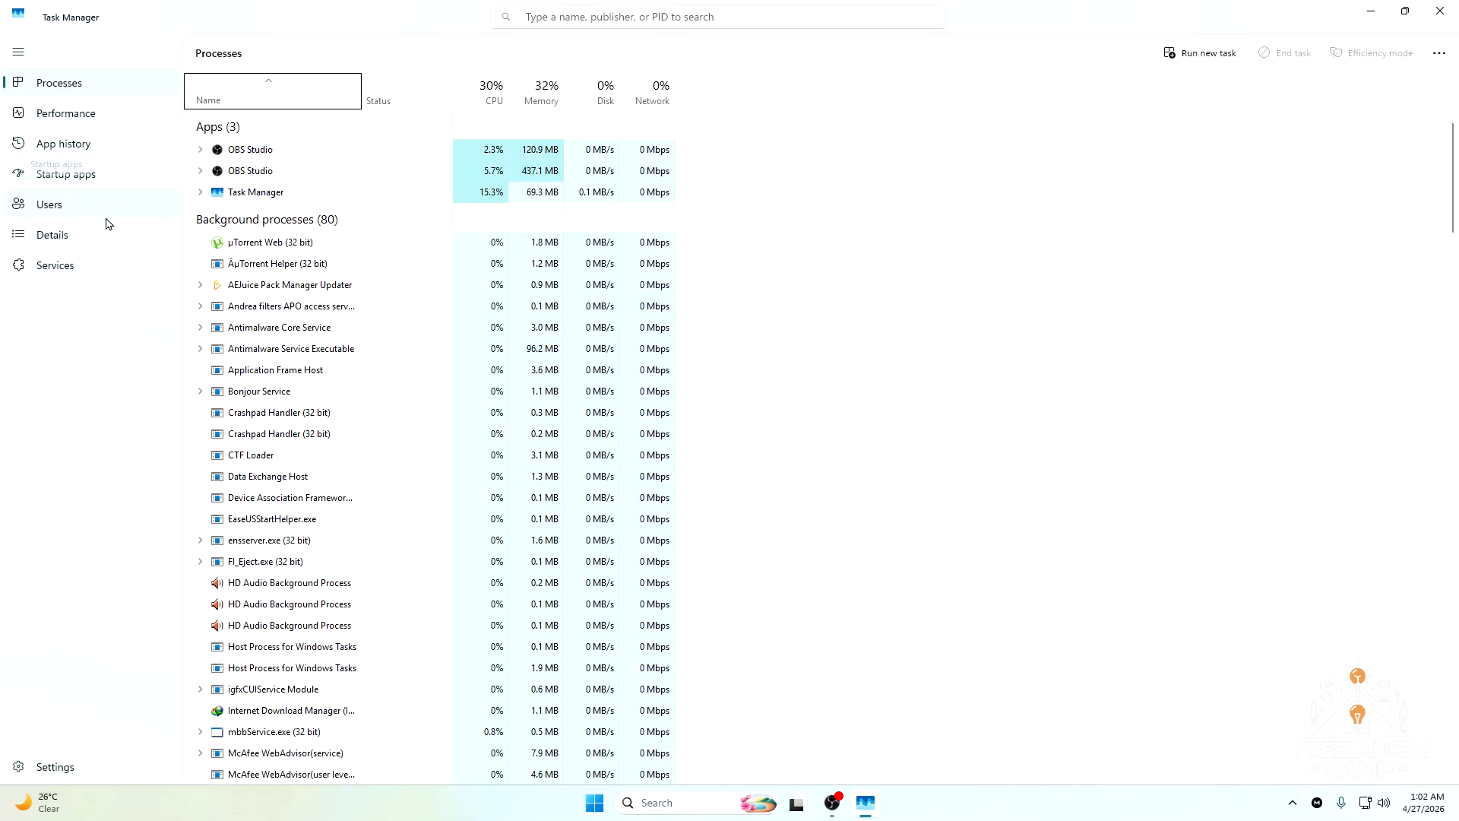
left_click(94, 114)
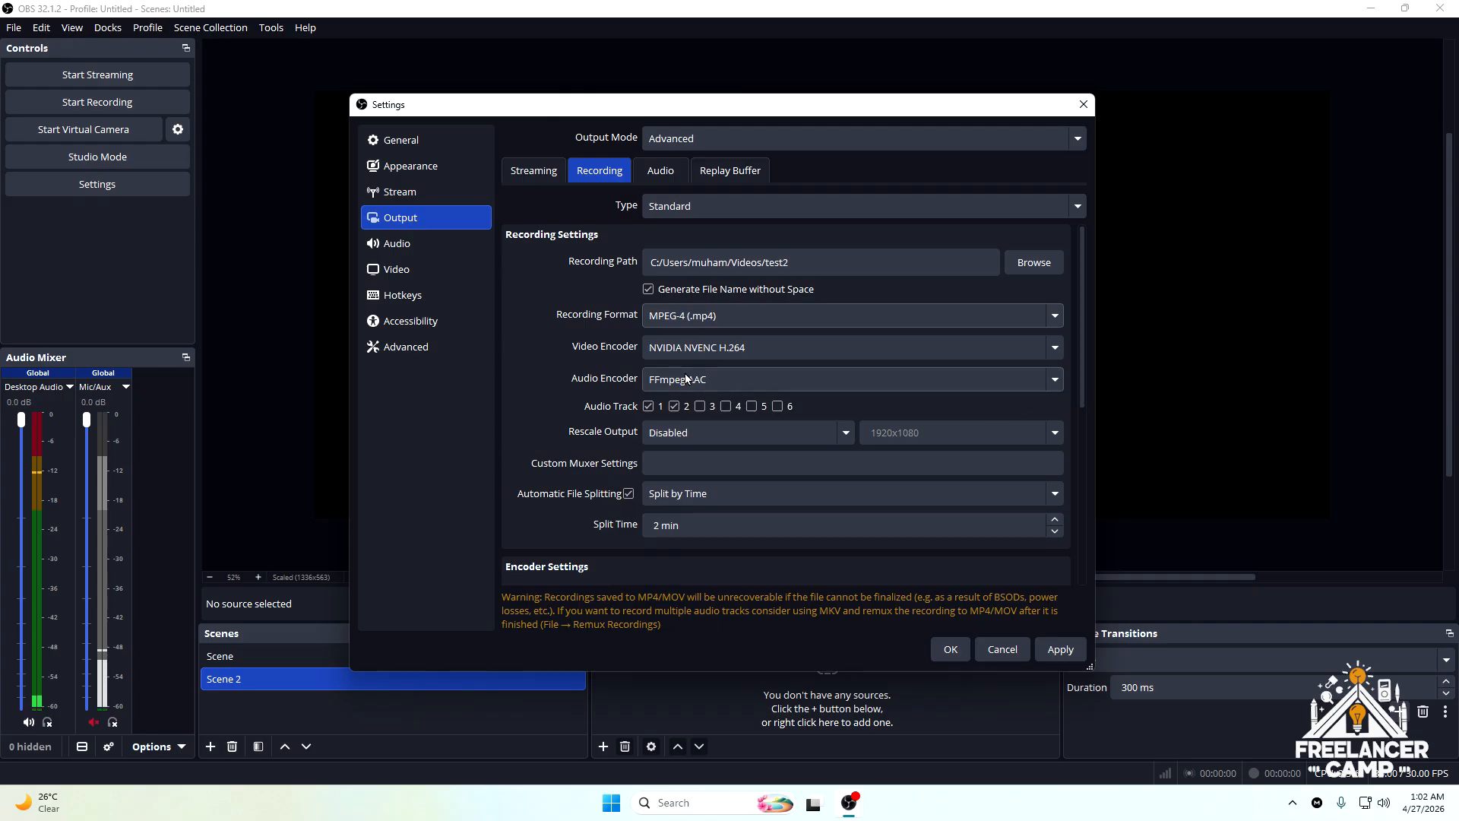
- Choose NVIDIA NVENC H.264 as the recording's video encoder and FFmpeg AAC as its audio encoder
left_click(677, 349)
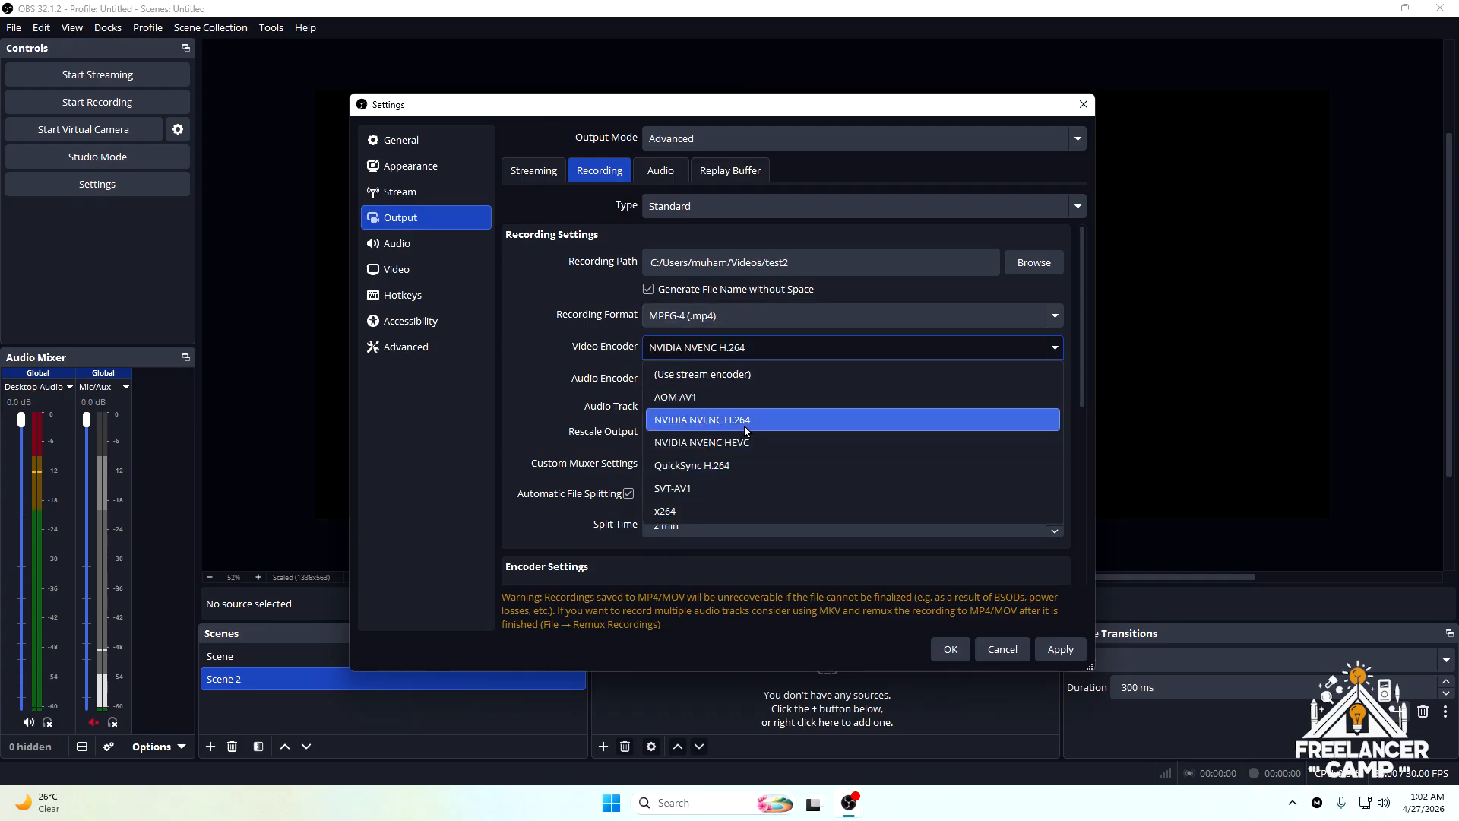
left_click(817, 416)
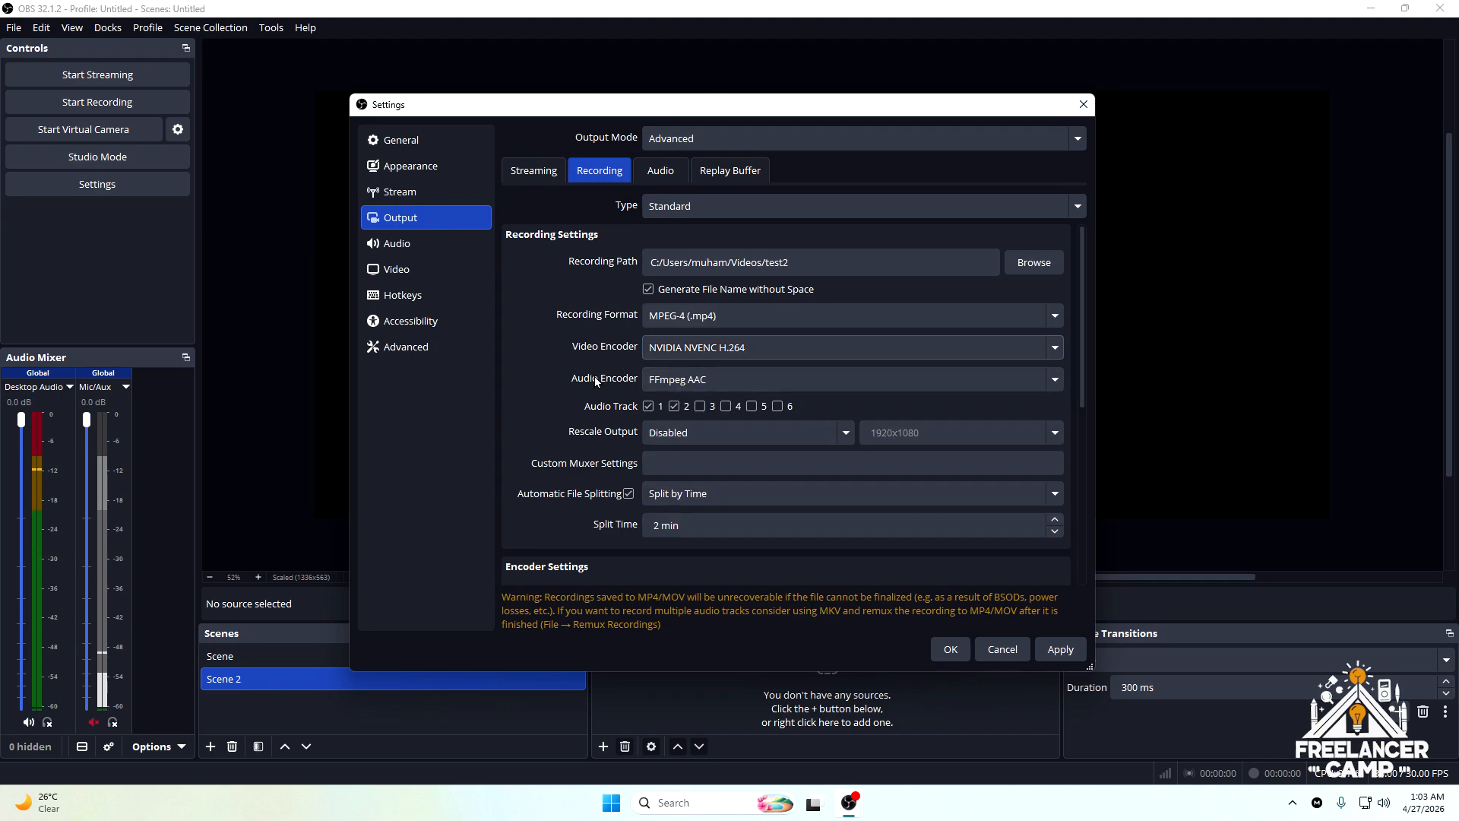
left_click(722, 380)
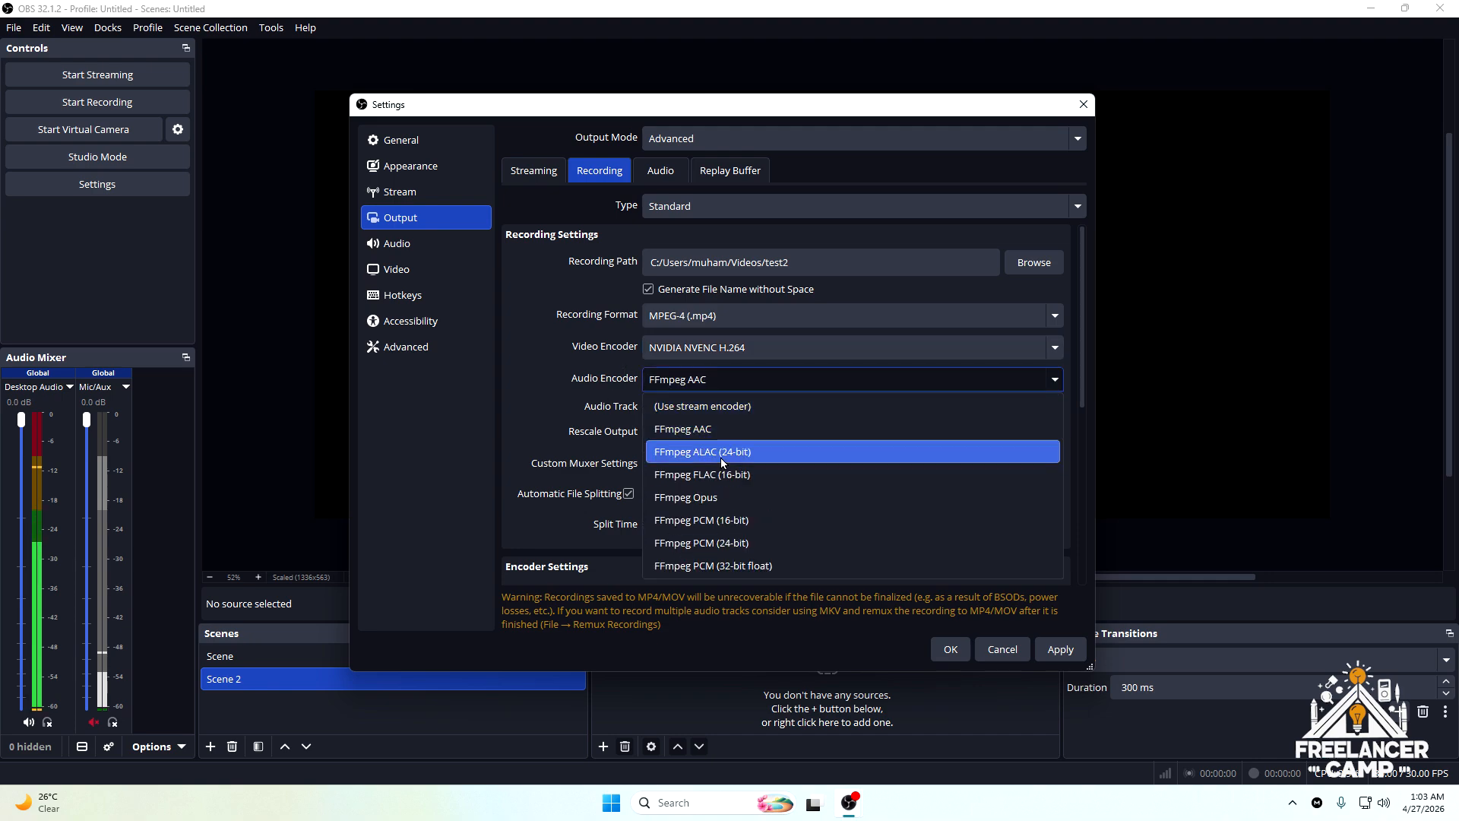
left_click(790, 435)
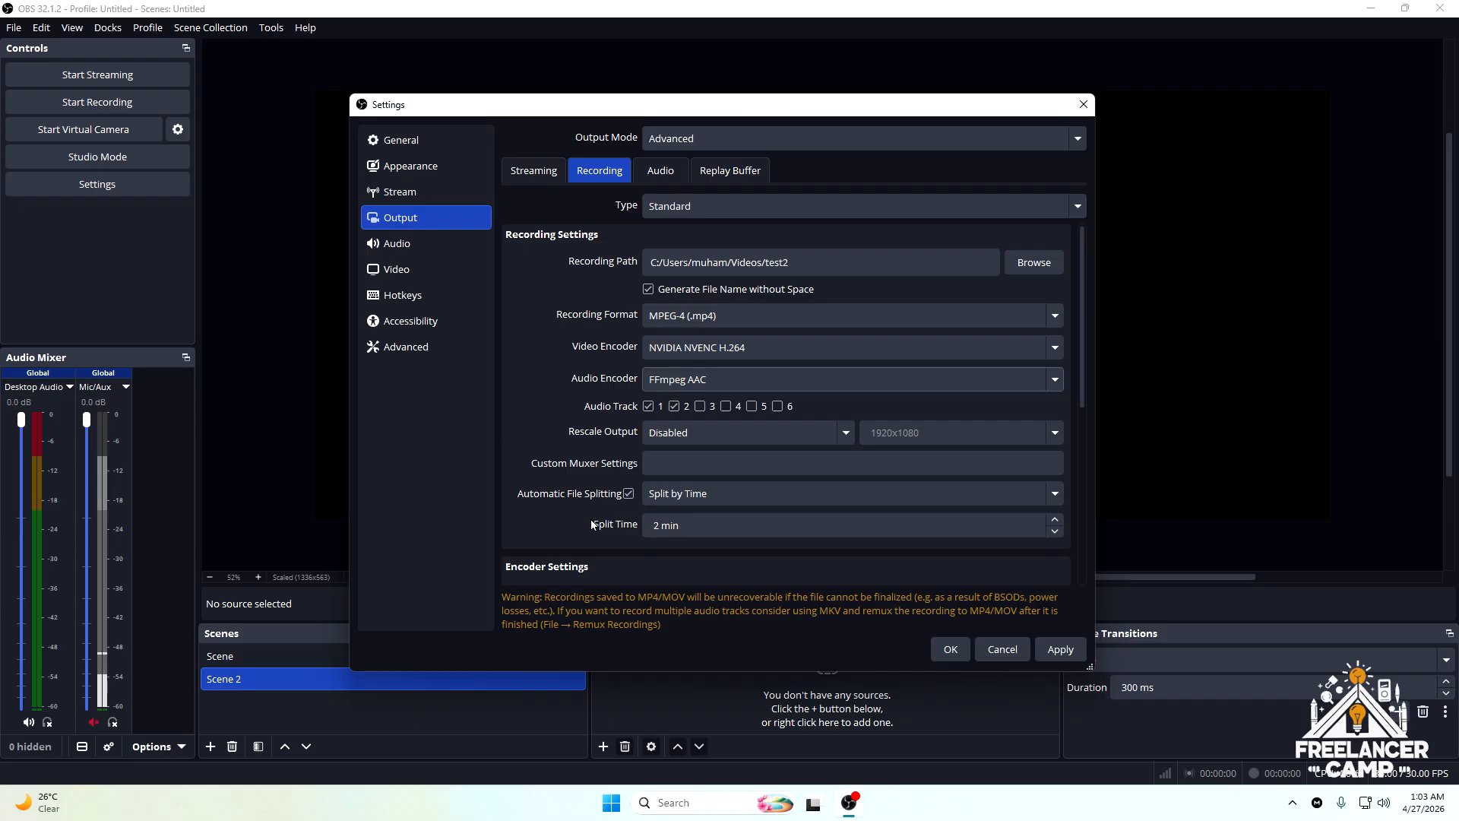
- Set the split time for automatic file splitting to 1 min
left_click(662, 525)
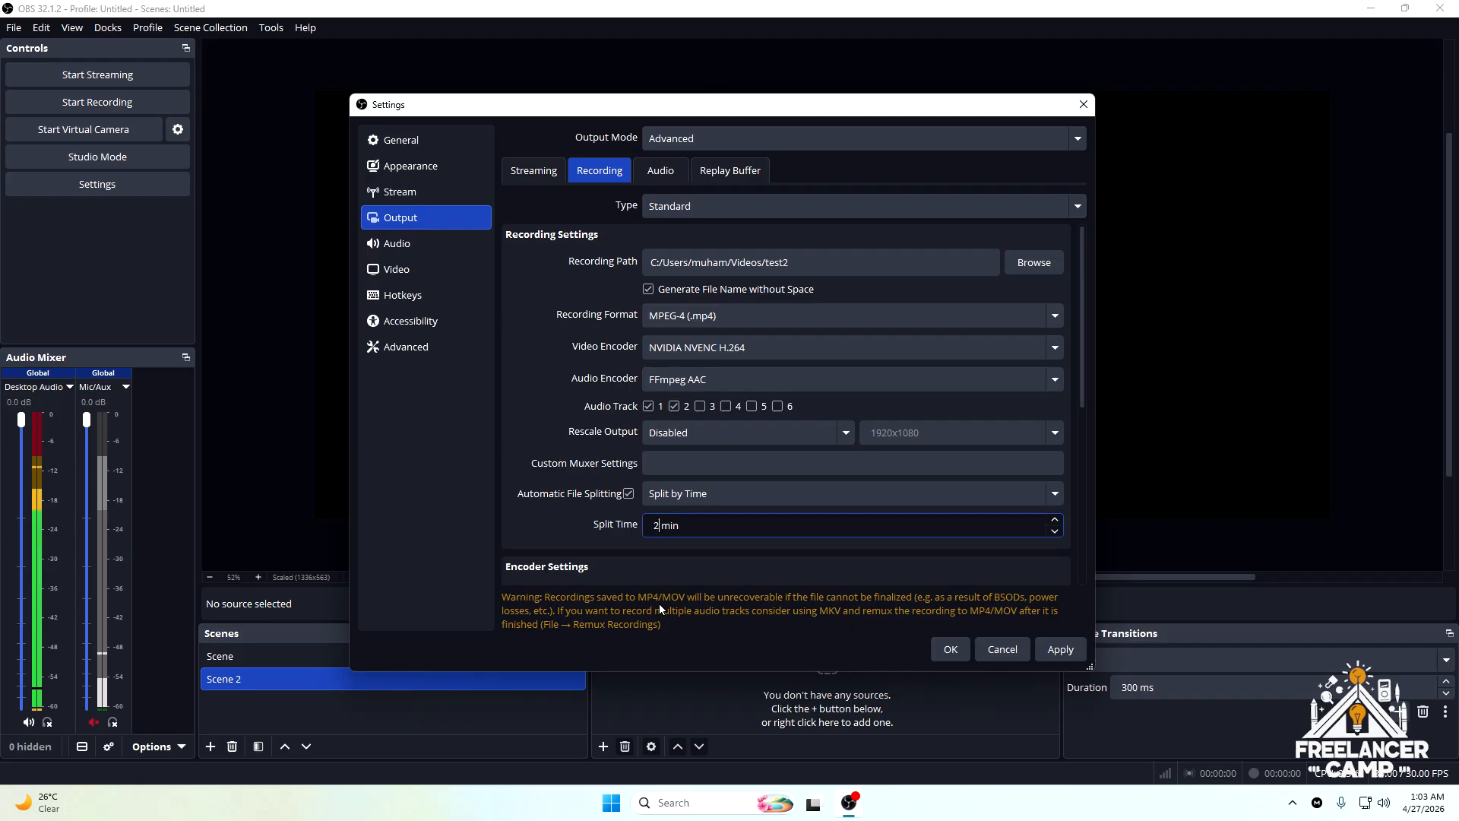
key("BackSpace")
type("1")
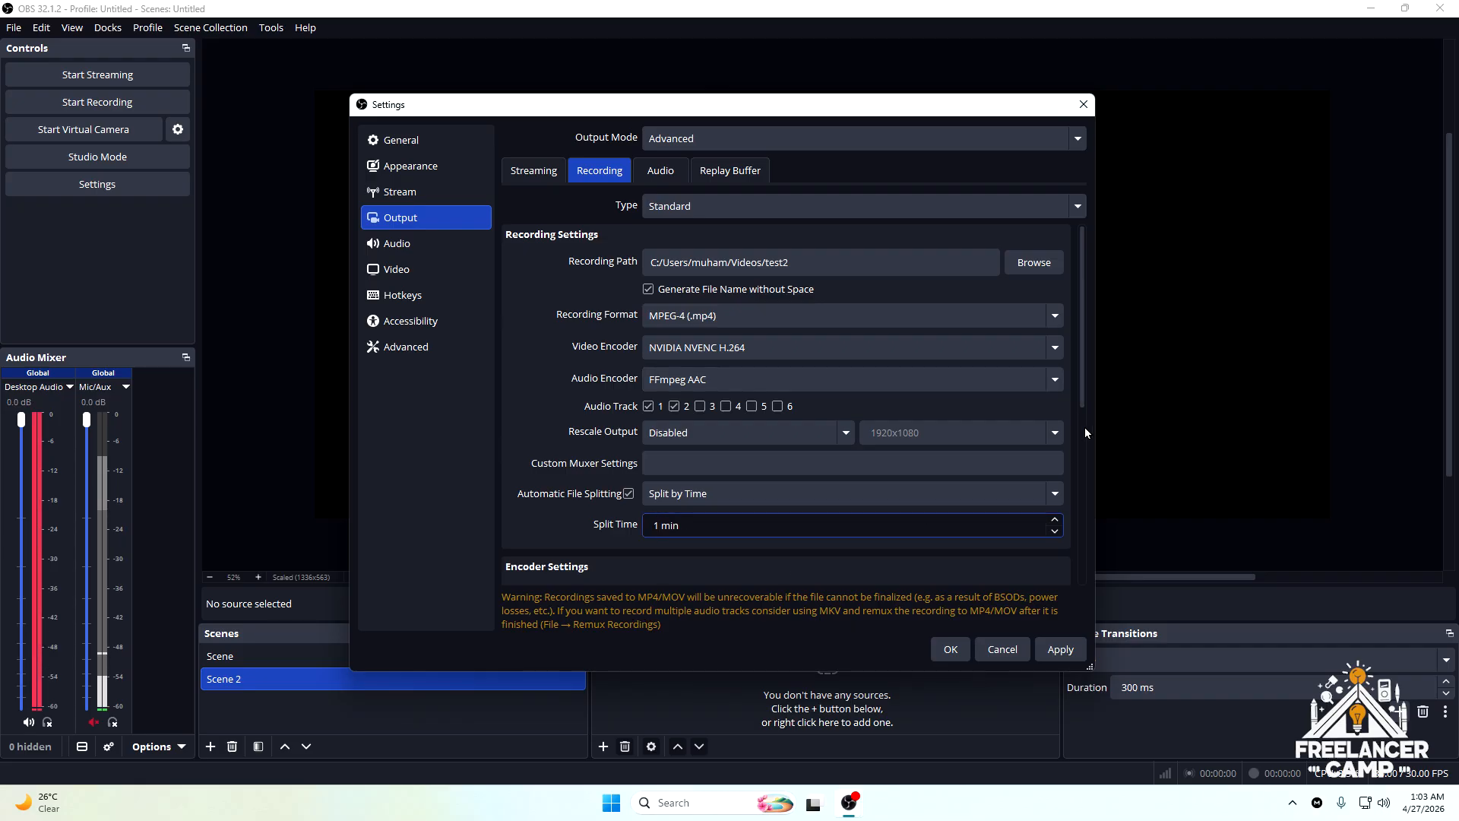
- Set the recording encoder's rate control to Constant QP with a QP value of 16
left_click(1084, 379)
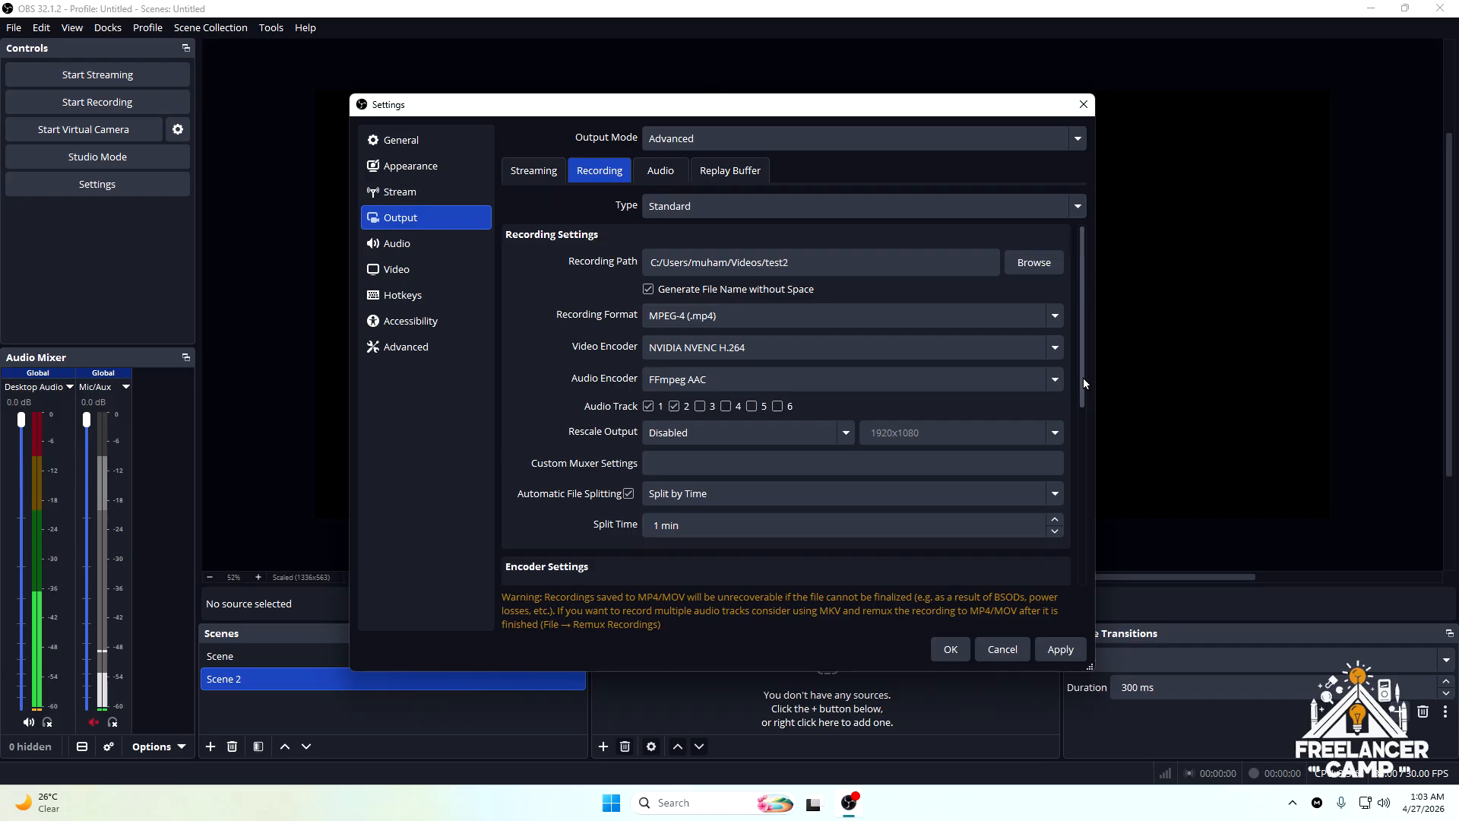
left_click_drag(1083, 377, 1067, 527)
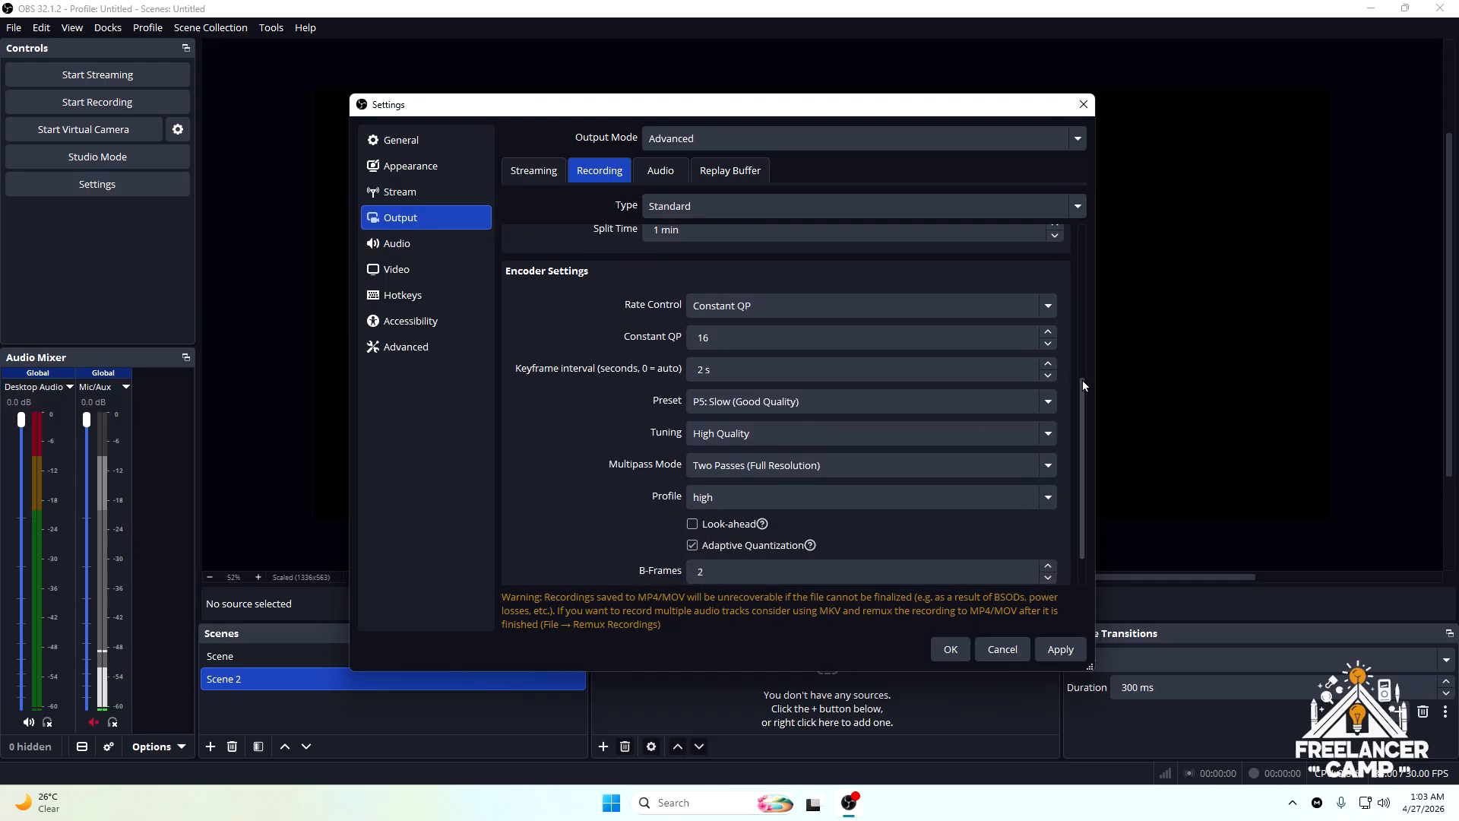
left_click_drag(1084, 385, 1086, 418)
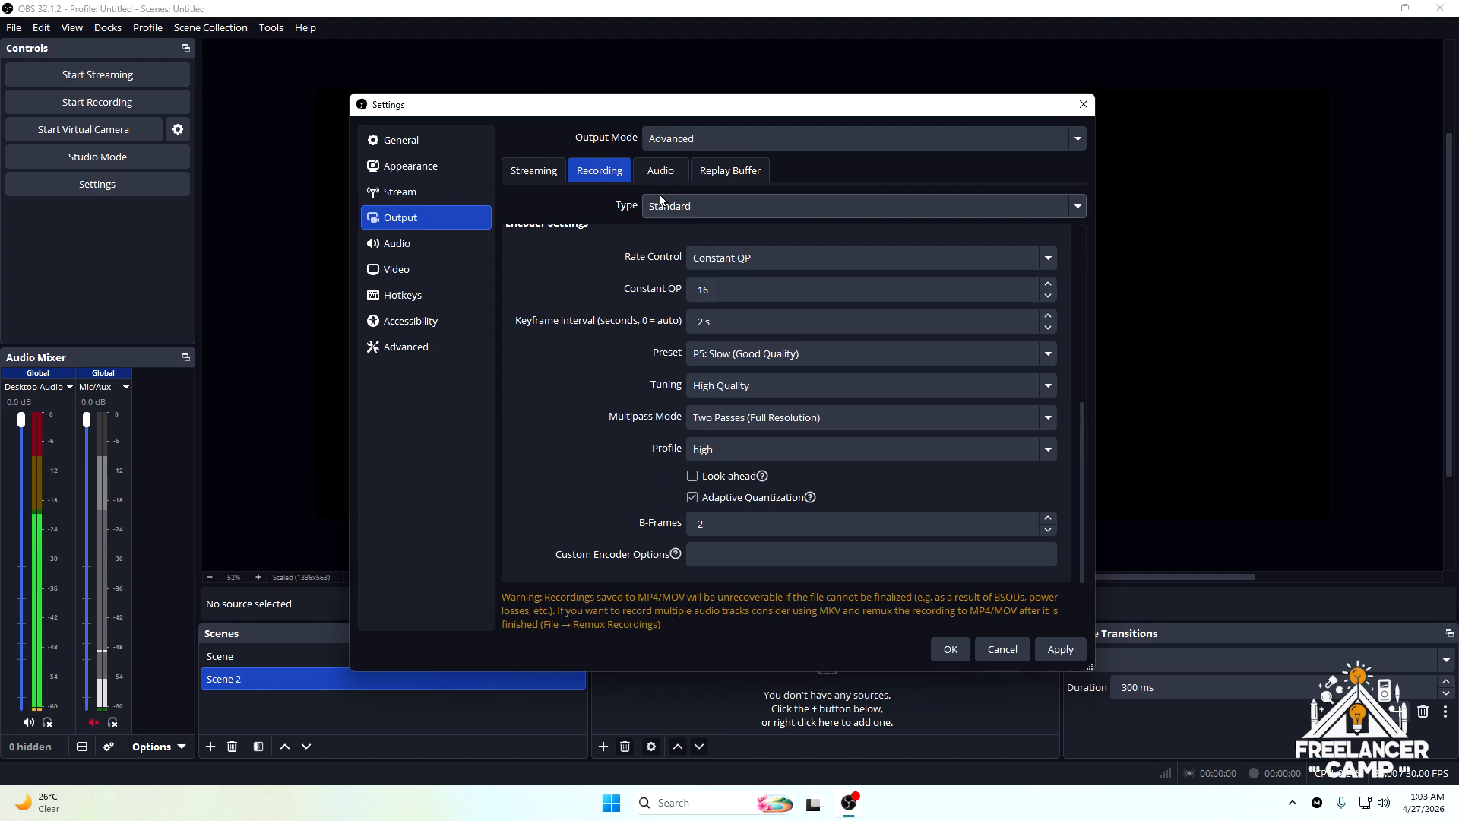
left_click(728, 260)
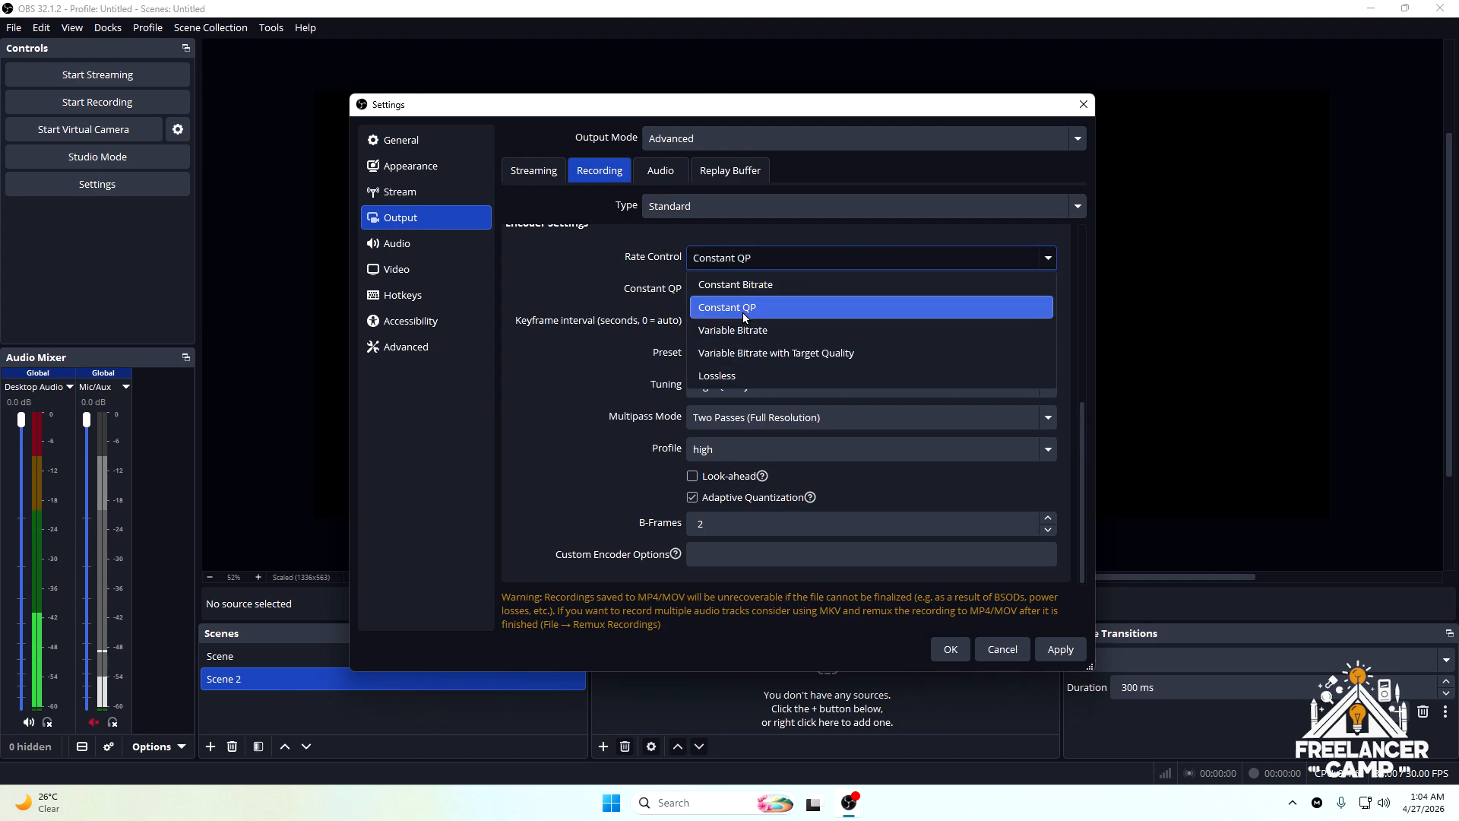
left_click(744, 317)
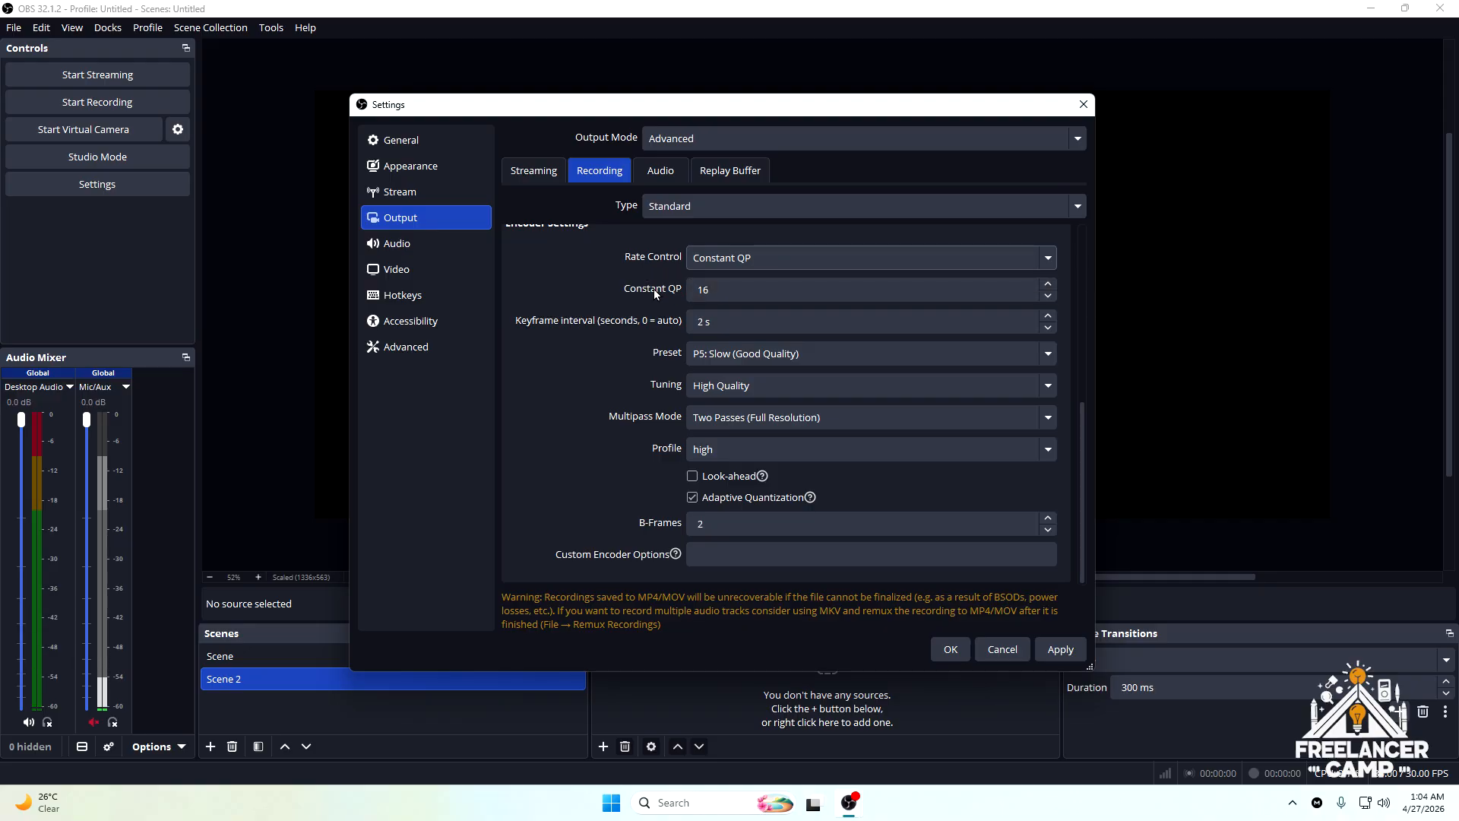
left_click(703, 291)
left_click(721, 294)
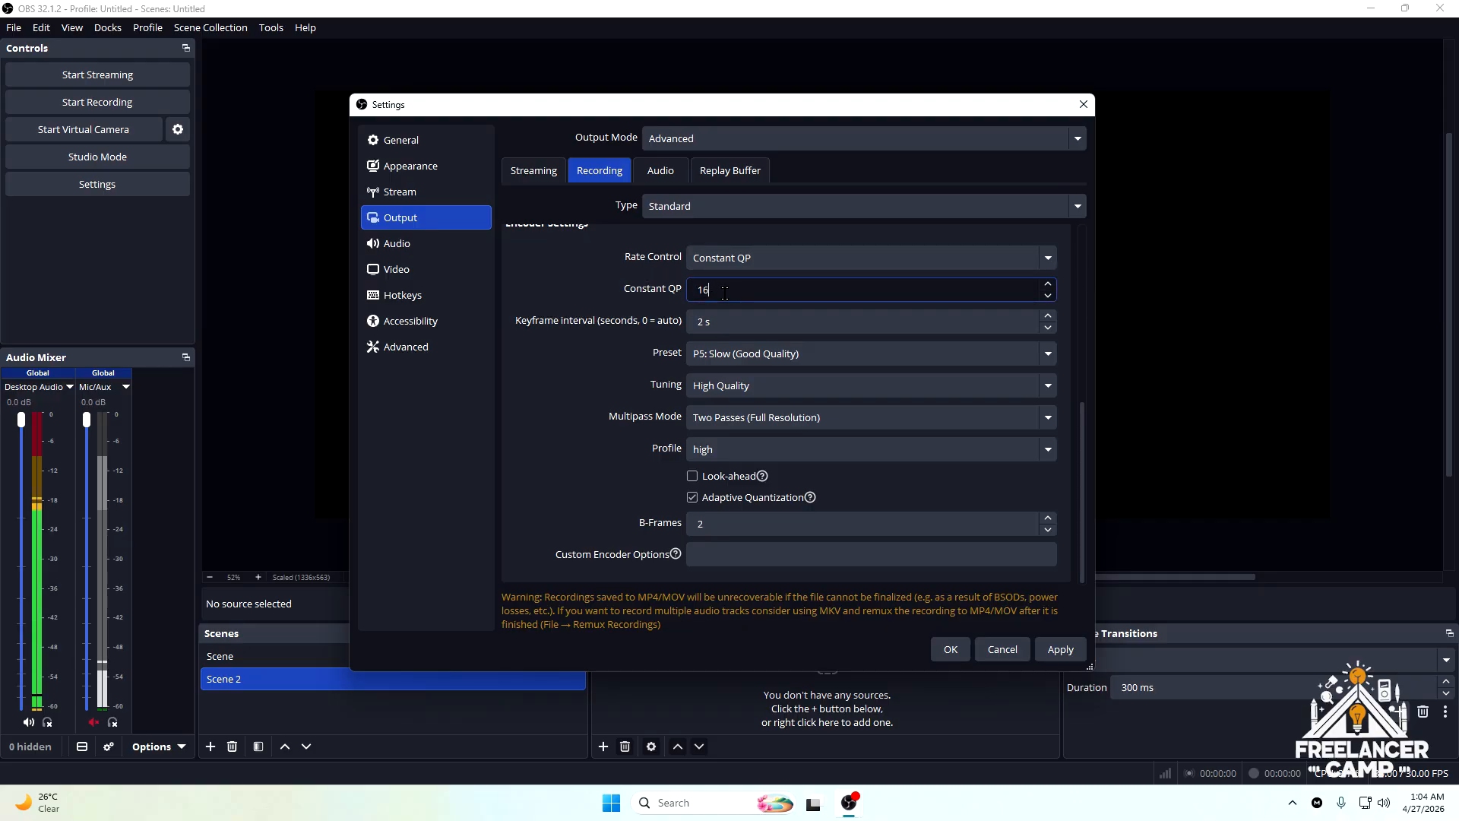
left_click_drag(710, 295, 703, 299)
type("6")
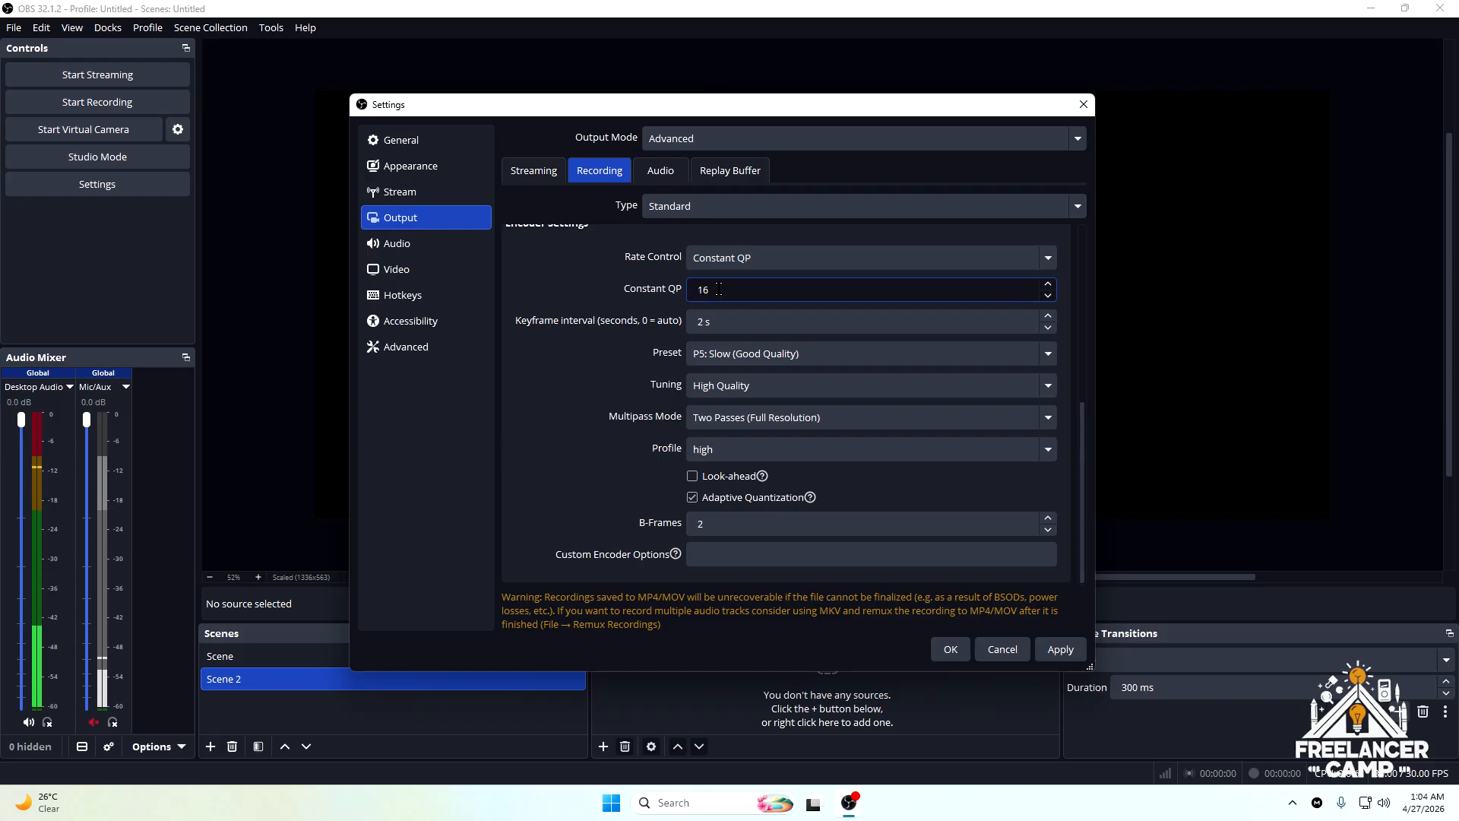
- Confirm a keyframe interval of 2 s and choose the P5: Slow (Good Quality) preset for the recording encoder
left_click(715, 324)
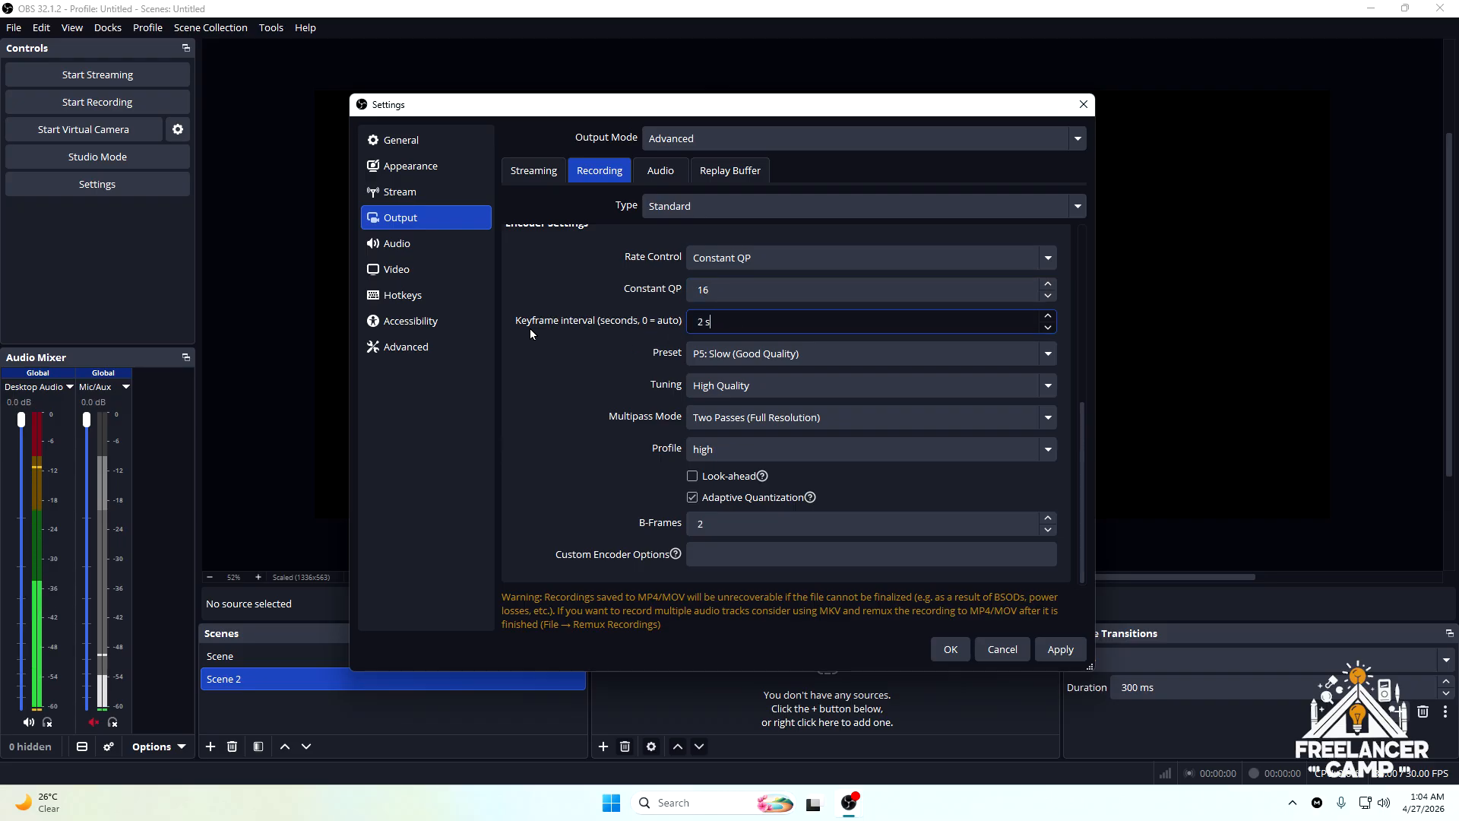
left_click_drag(711, 322, 686, 328)
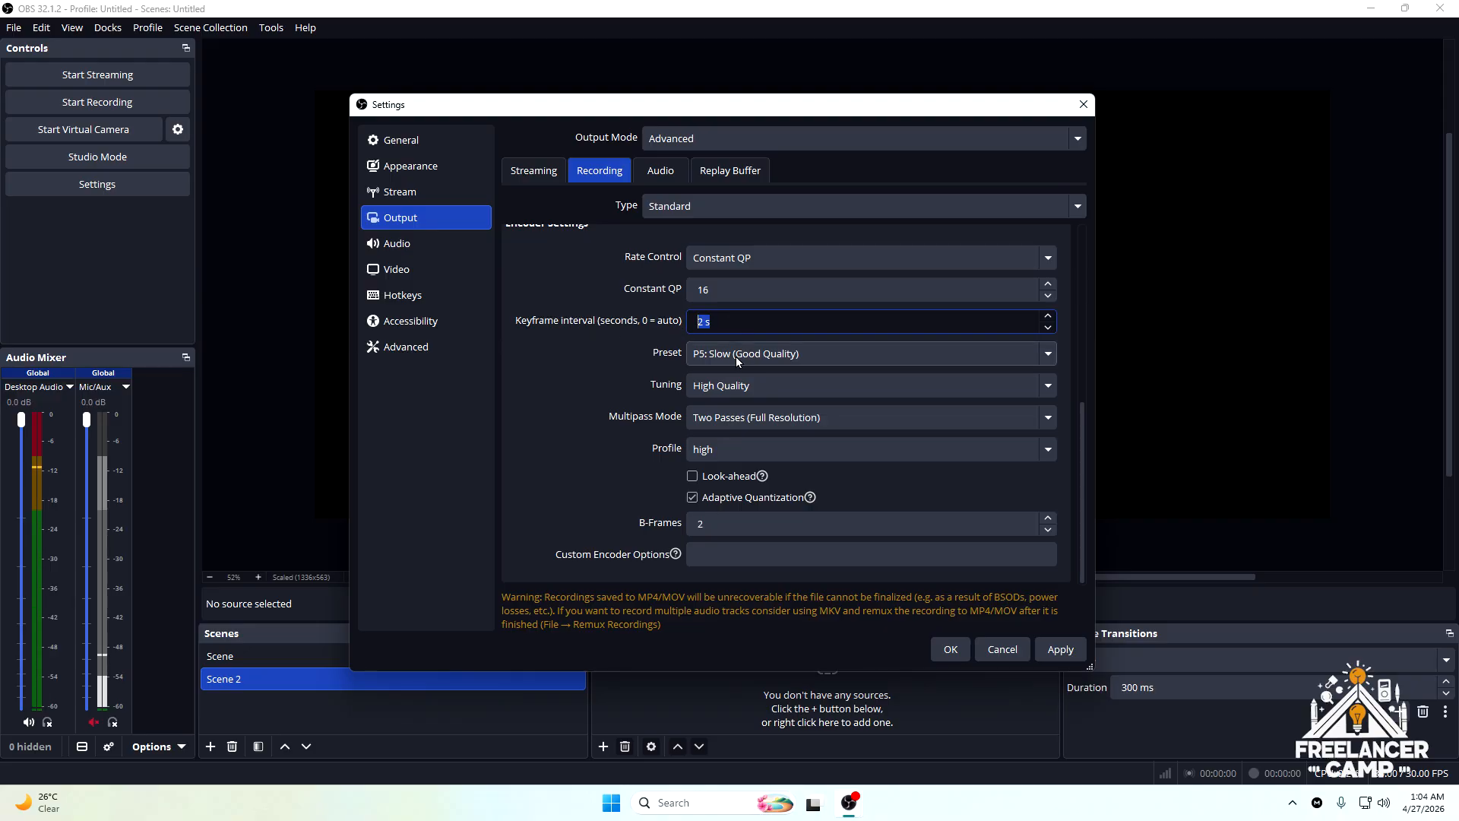
left_click(692, 353)
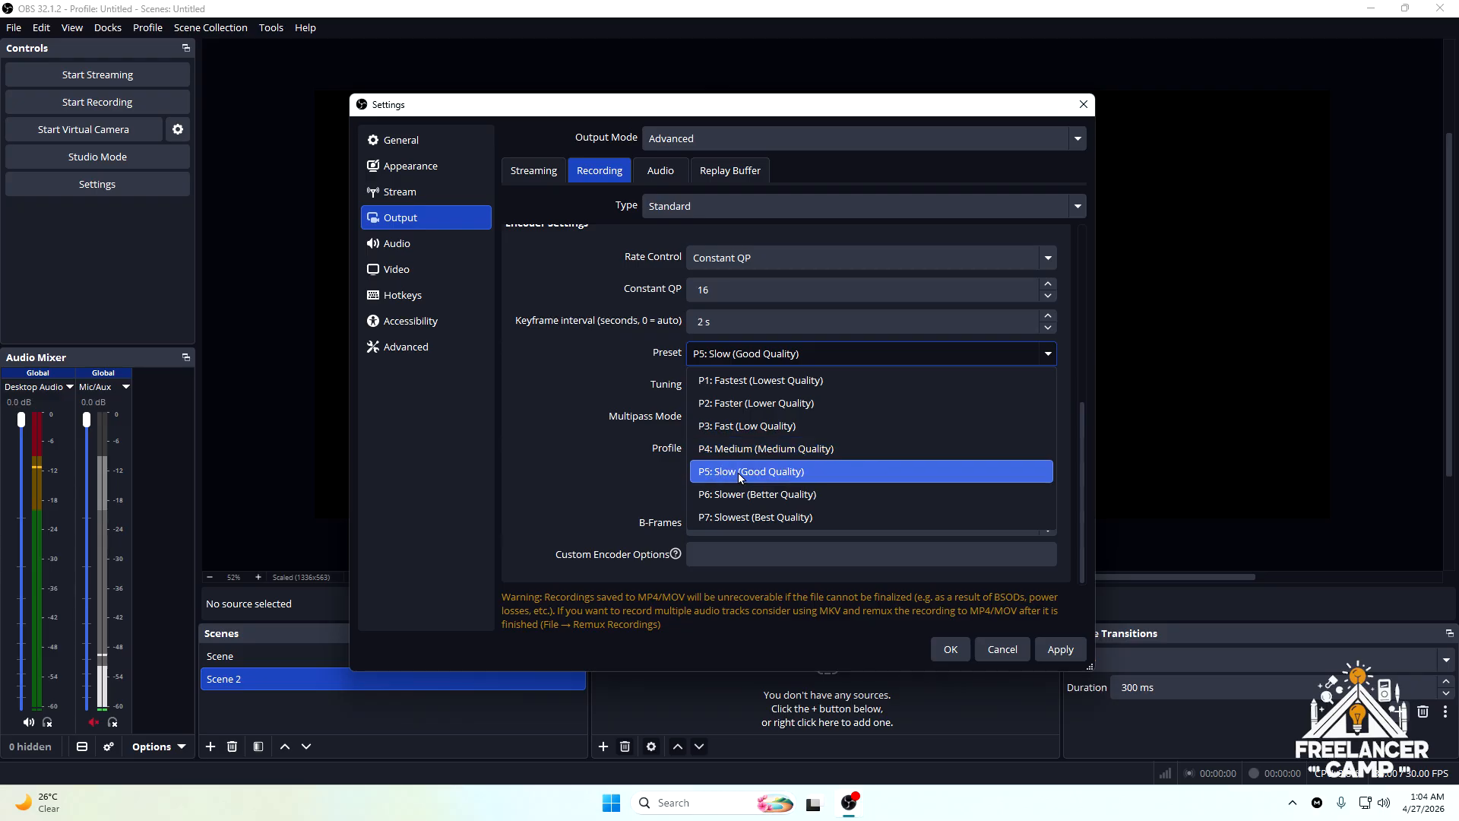
left_click(813, 475)
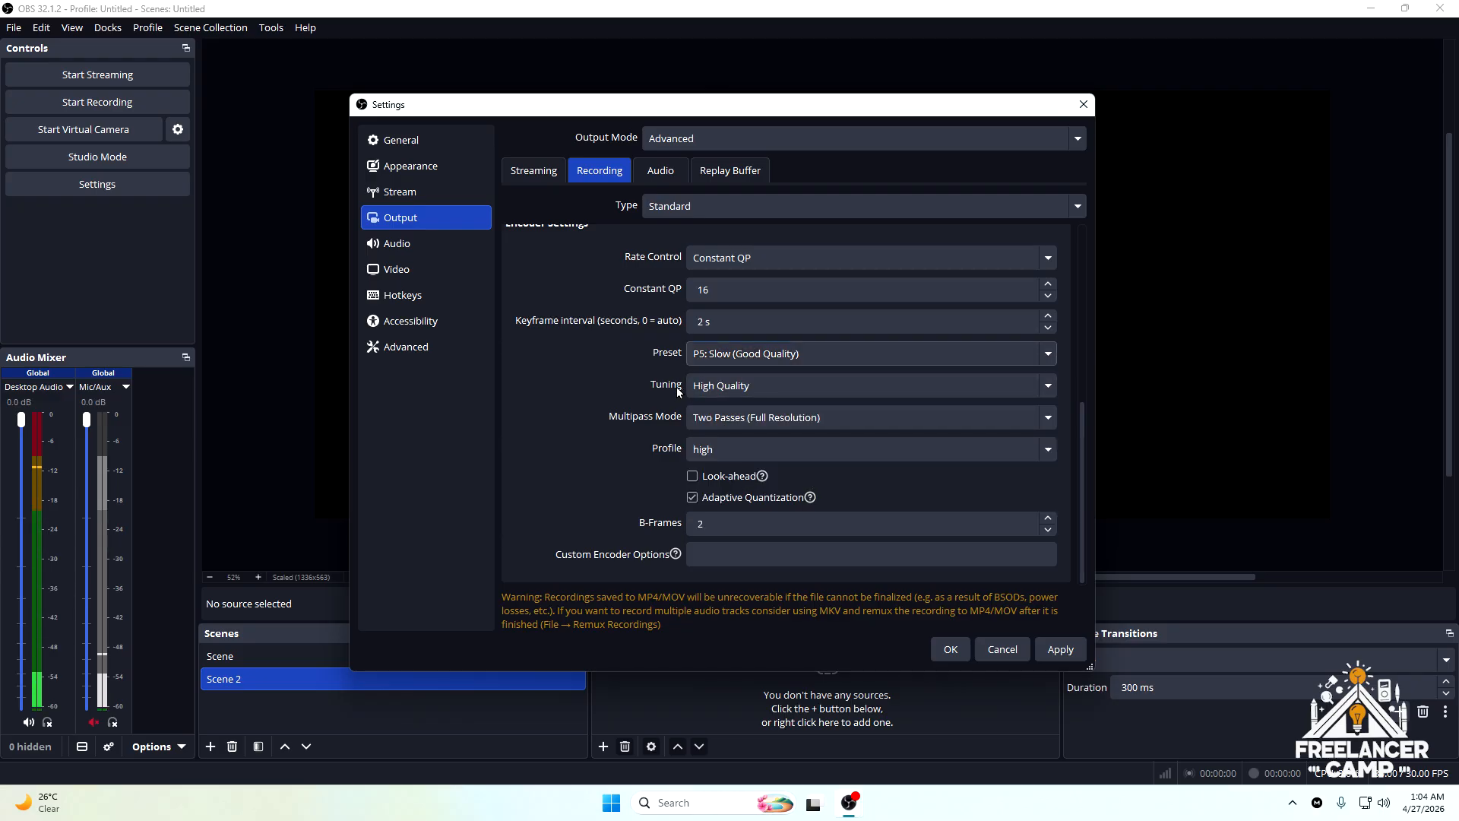
- Choose High Quality tuning and the Two Passes (Full Resolution) multipass mode for the recording encoder
left_click(744, 388)
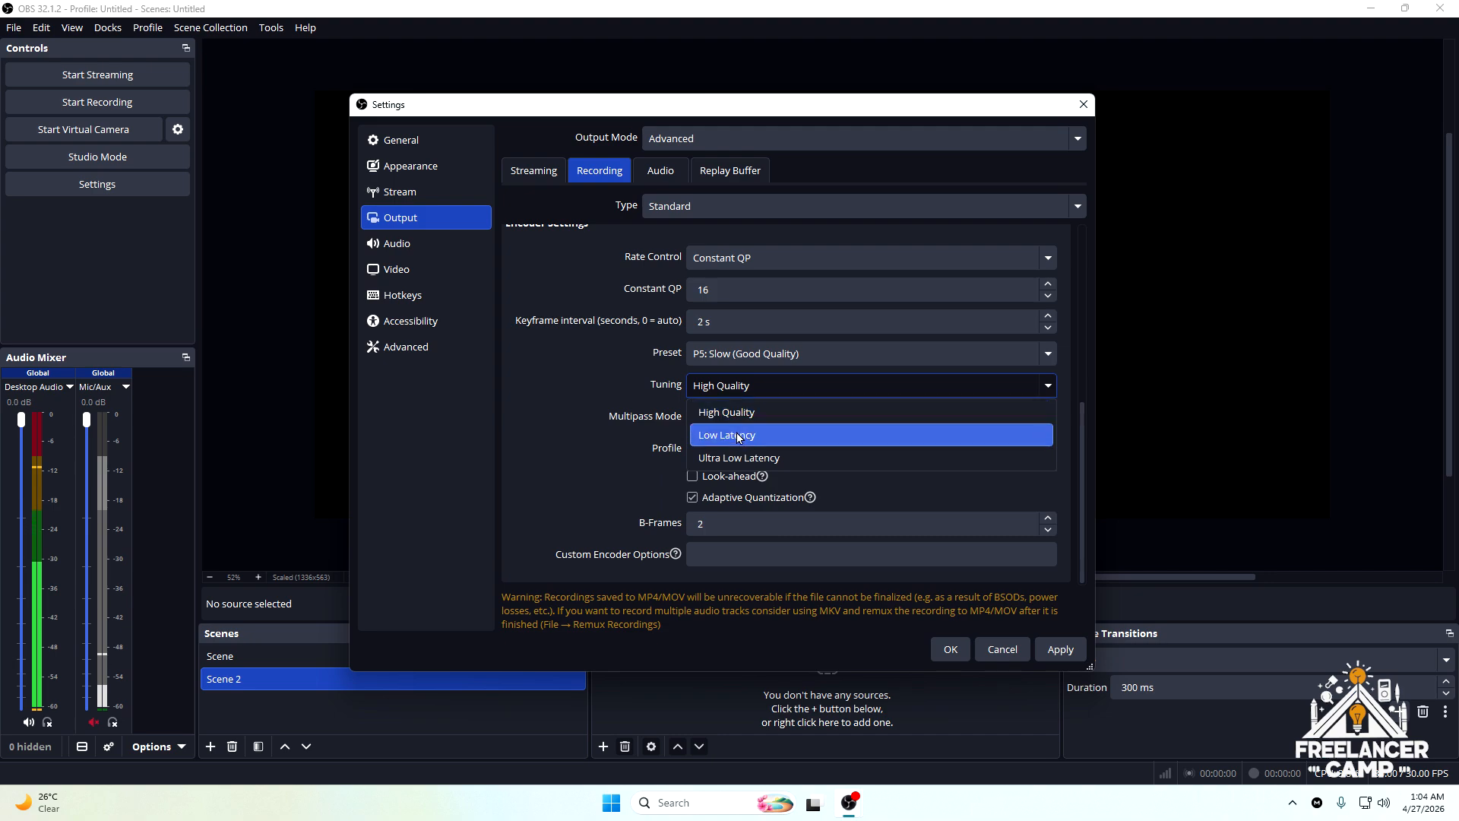
left_click(751, 411)
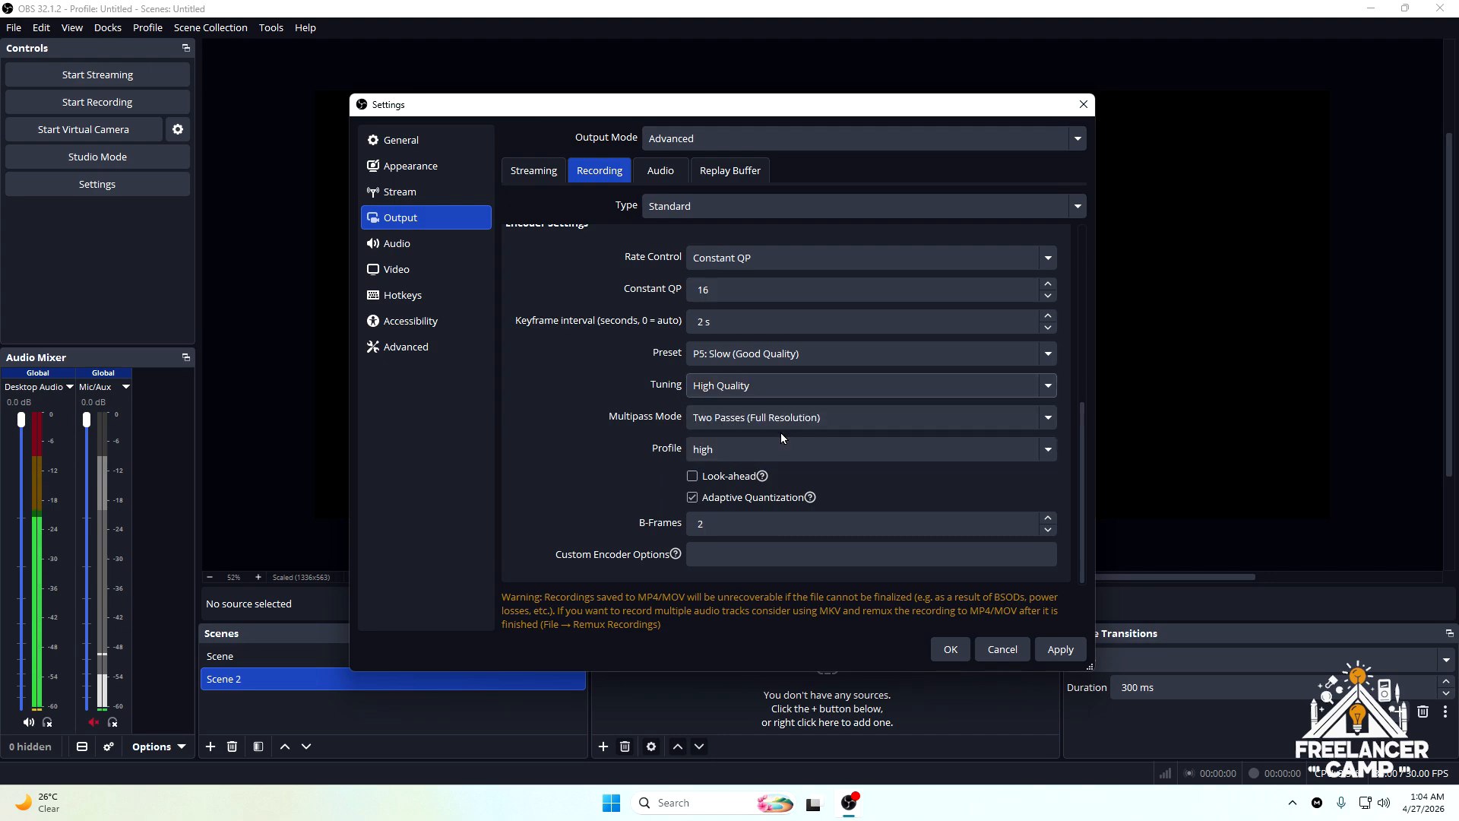
left_click(688, 422)
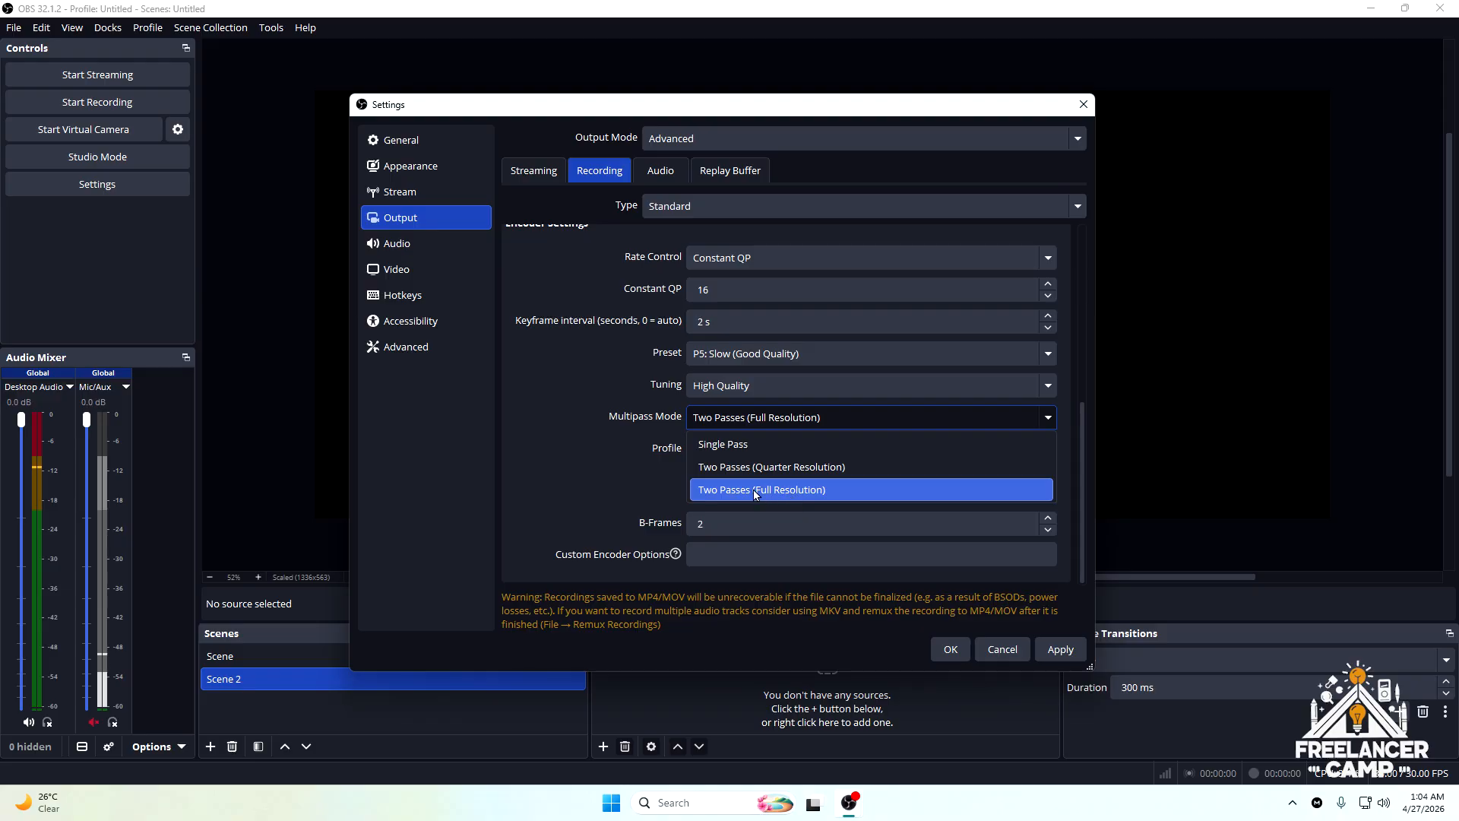
left_click(790, 491)
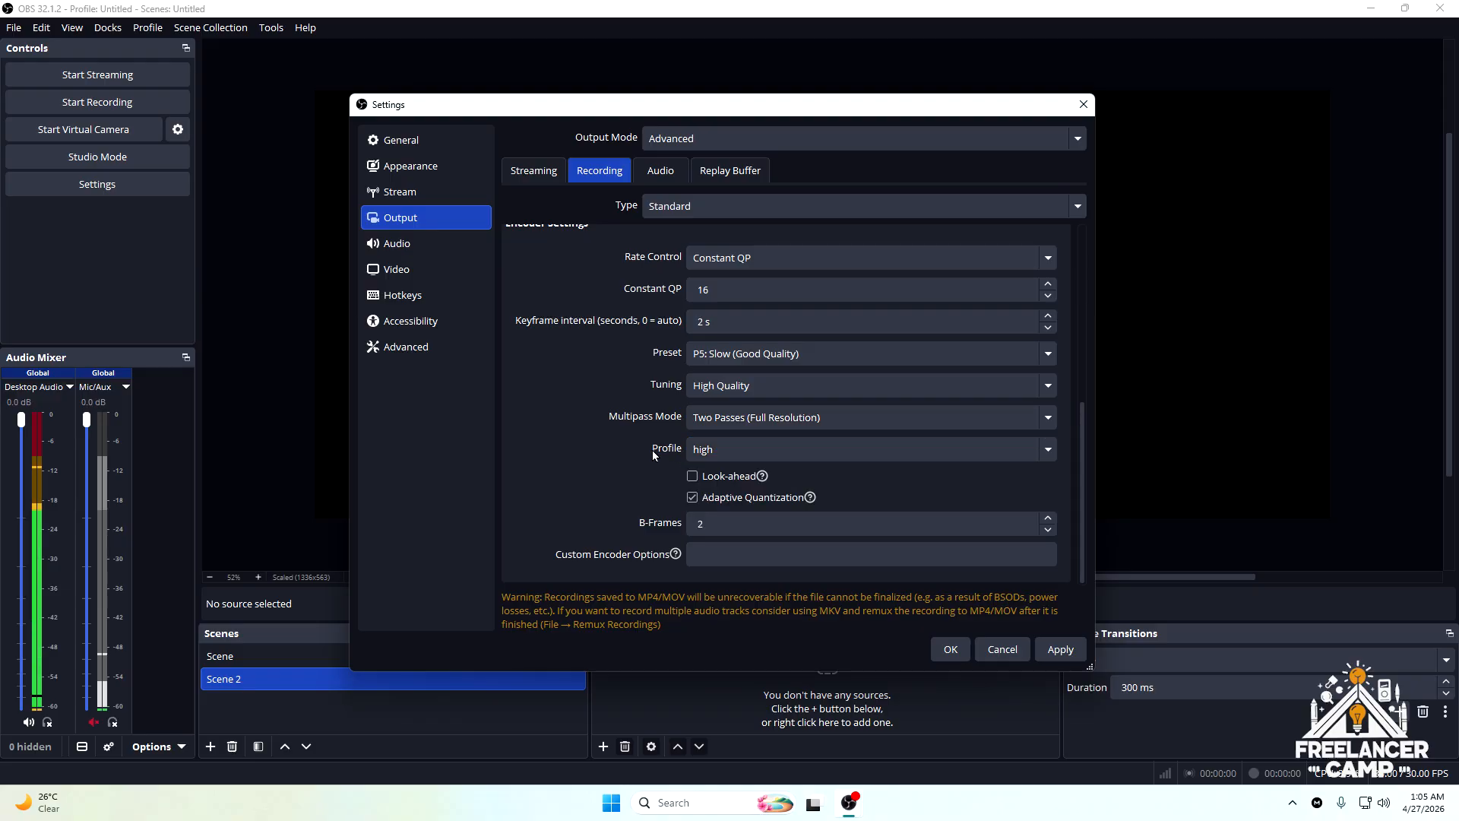
- Choose the high encoder profile with 2 B-frames and apply the recording output settings
left_click(707, 450)
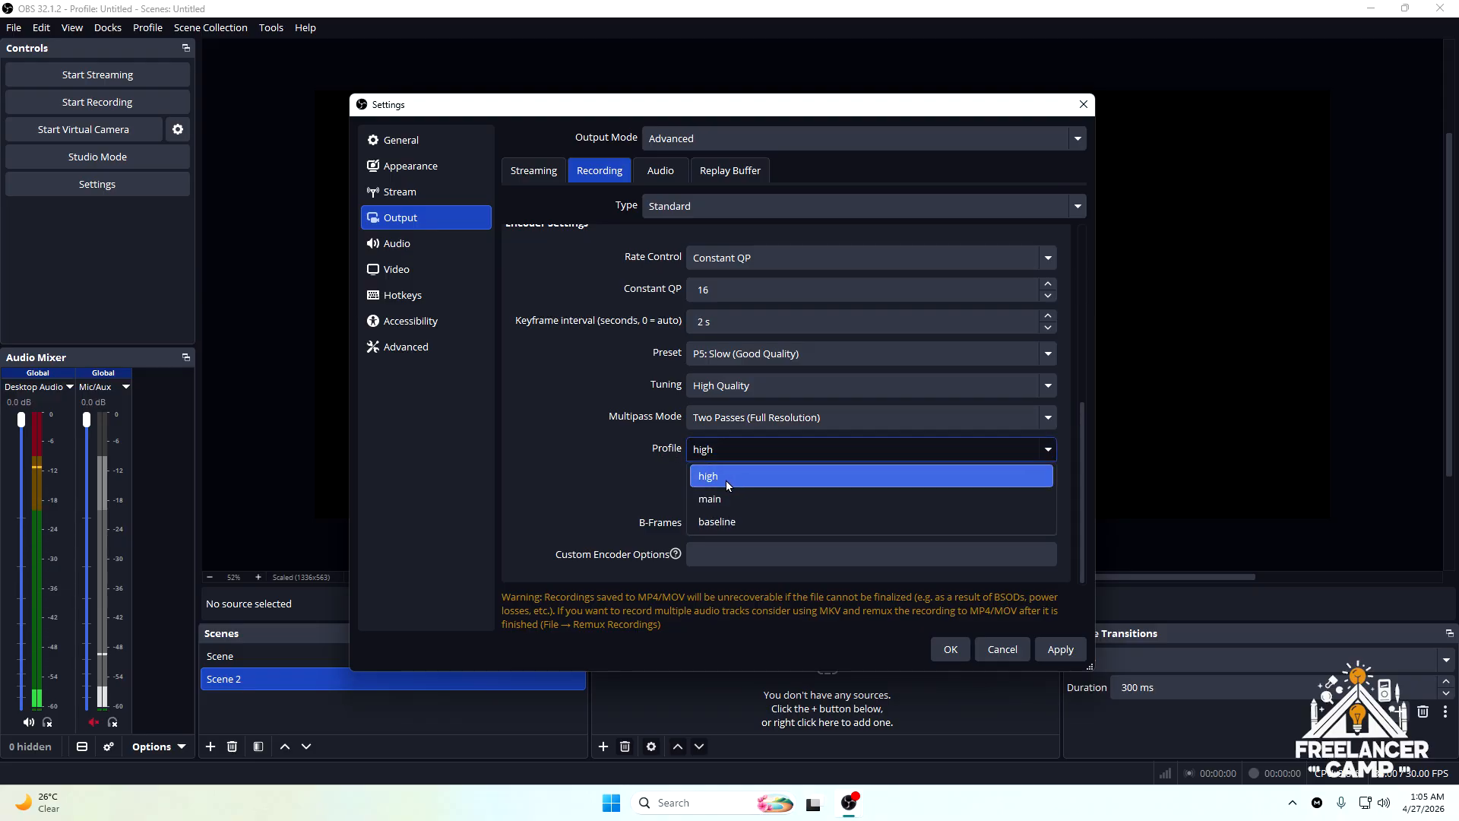
left_click(709, 478)
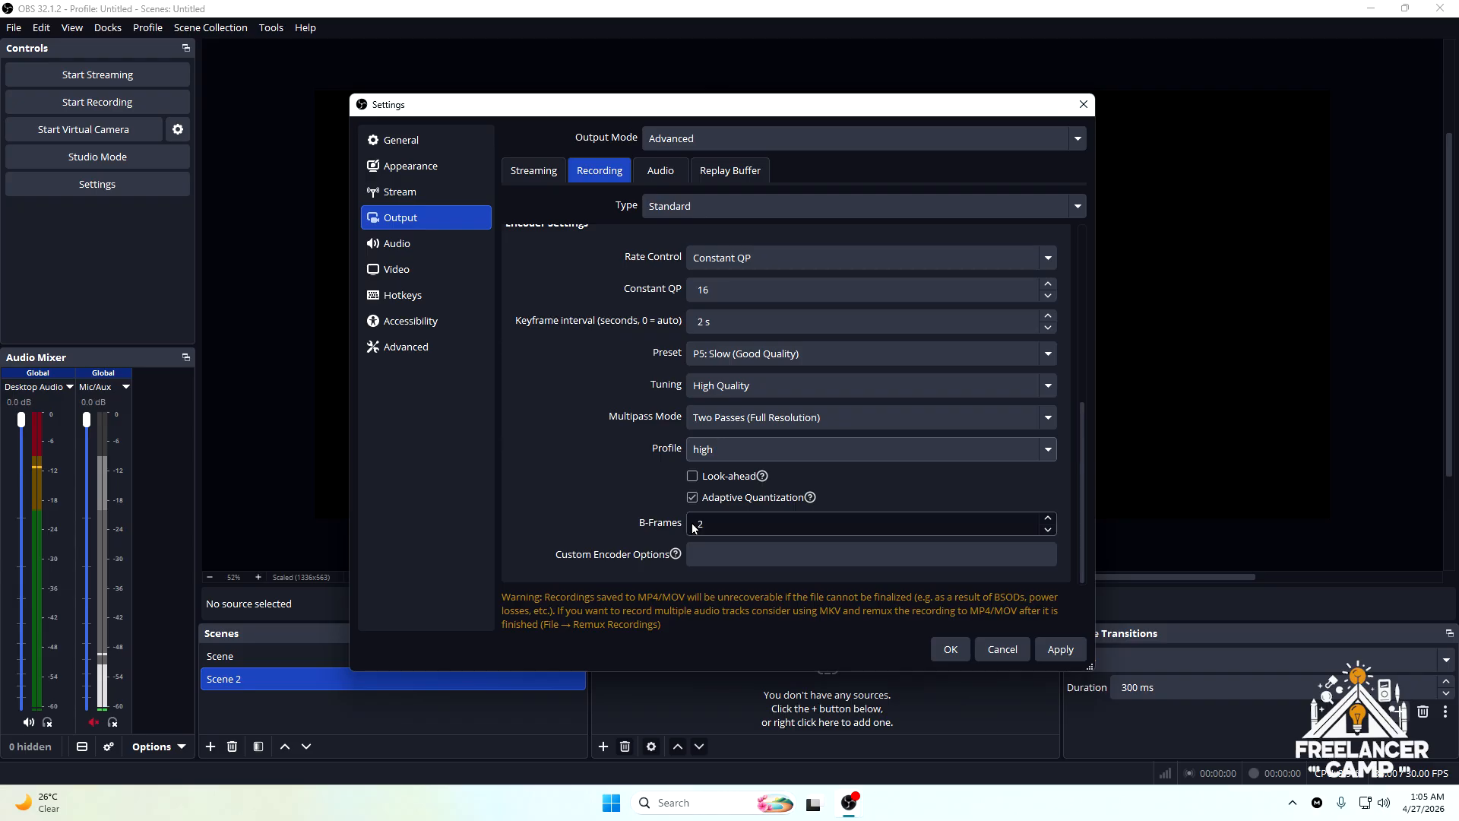
left_click(755, 524)
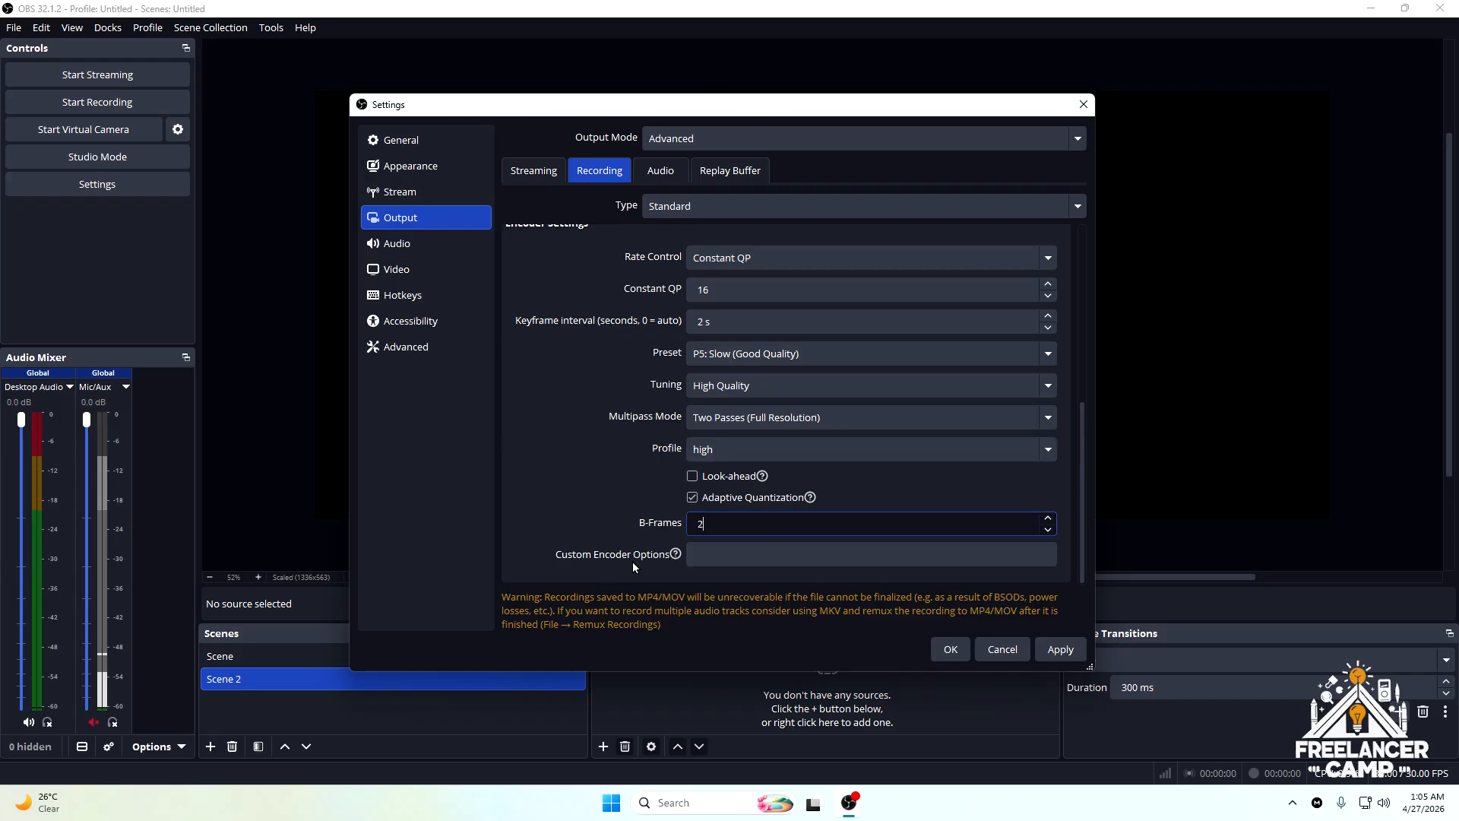
key("Tab")
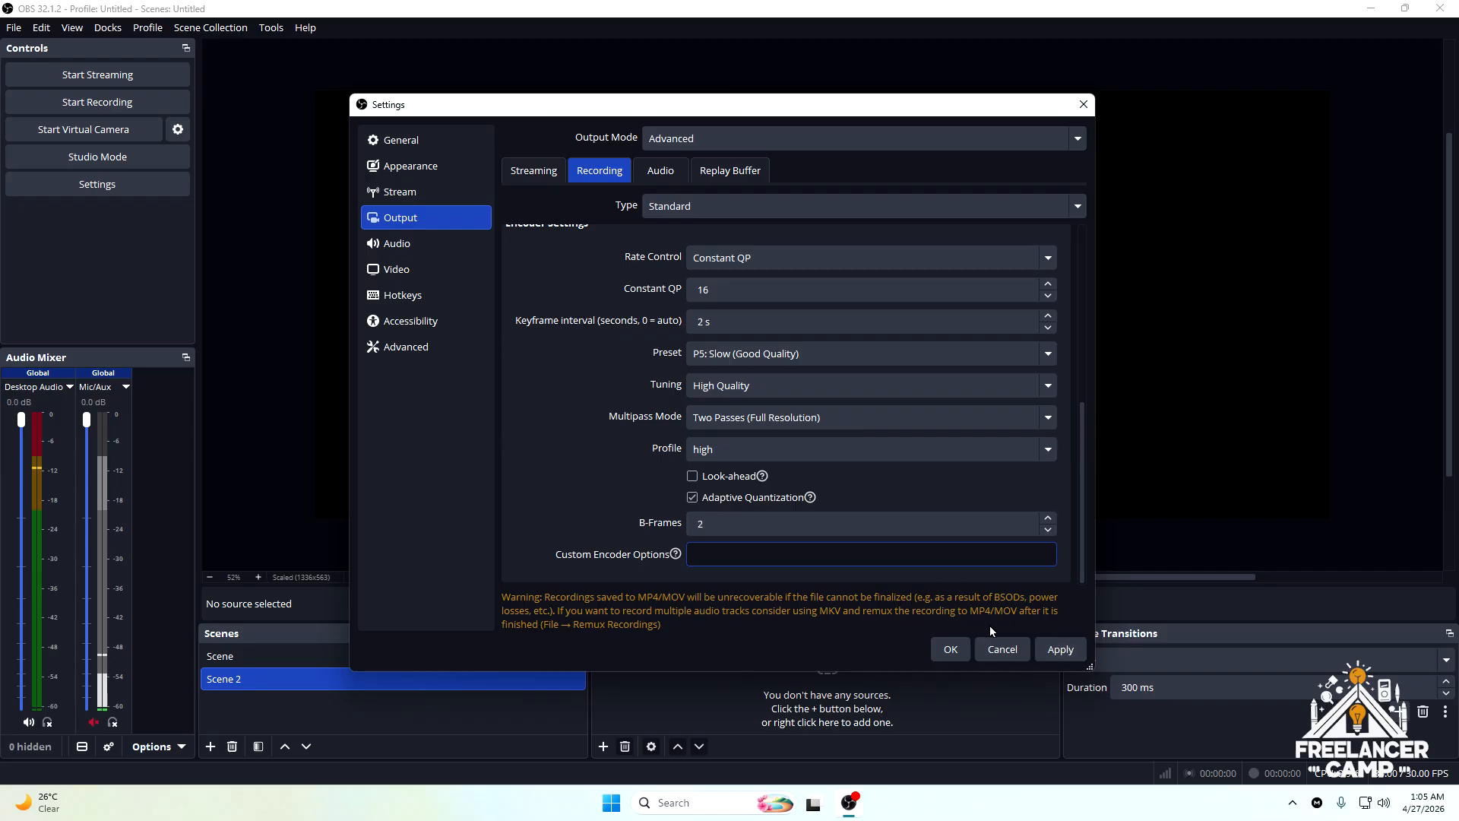
left_click(1051, 650)
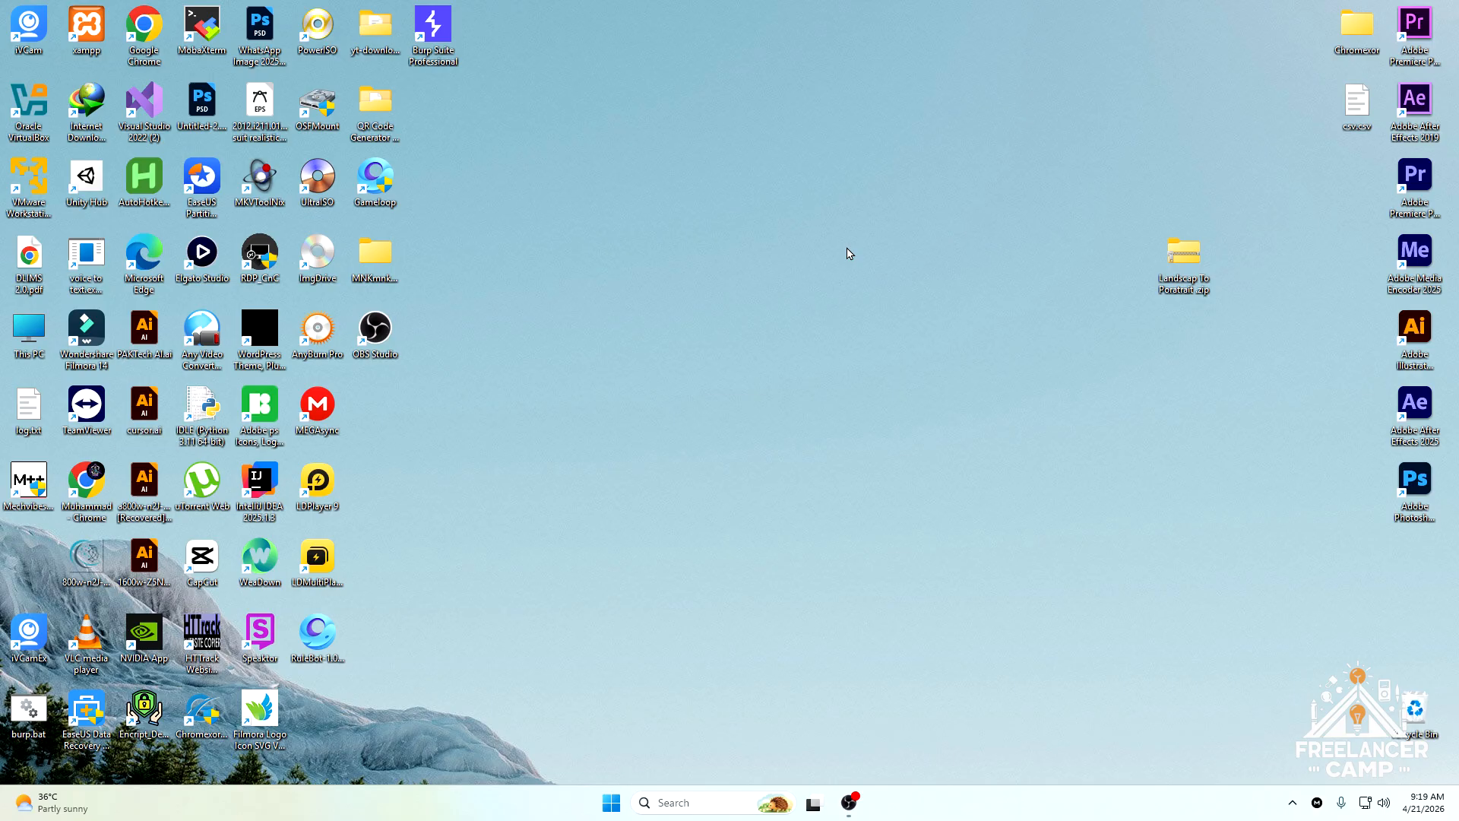
- Open the Windows display settings from the desktop
right_click(848, 253)
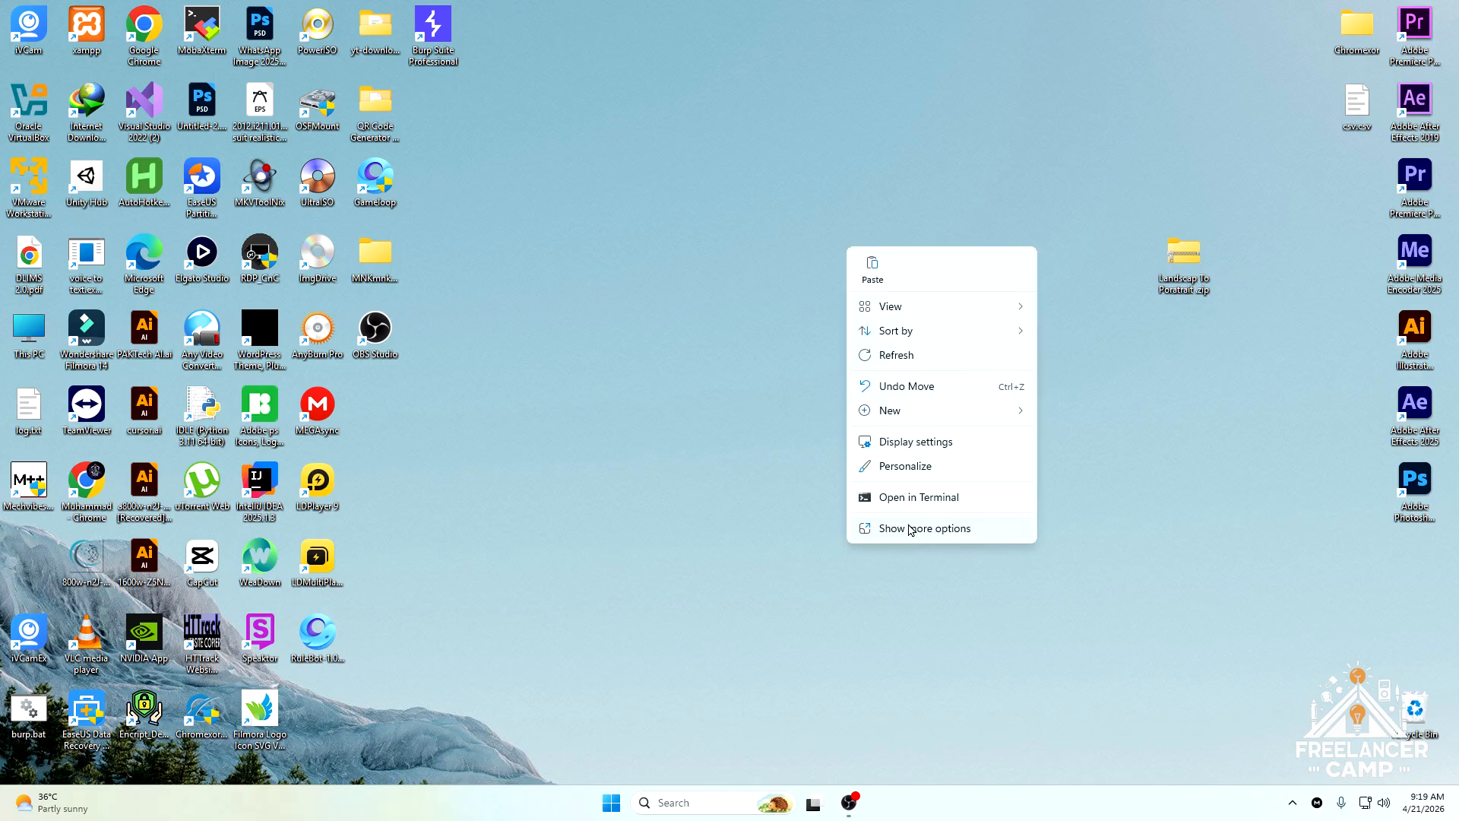
left_click(901, 449)
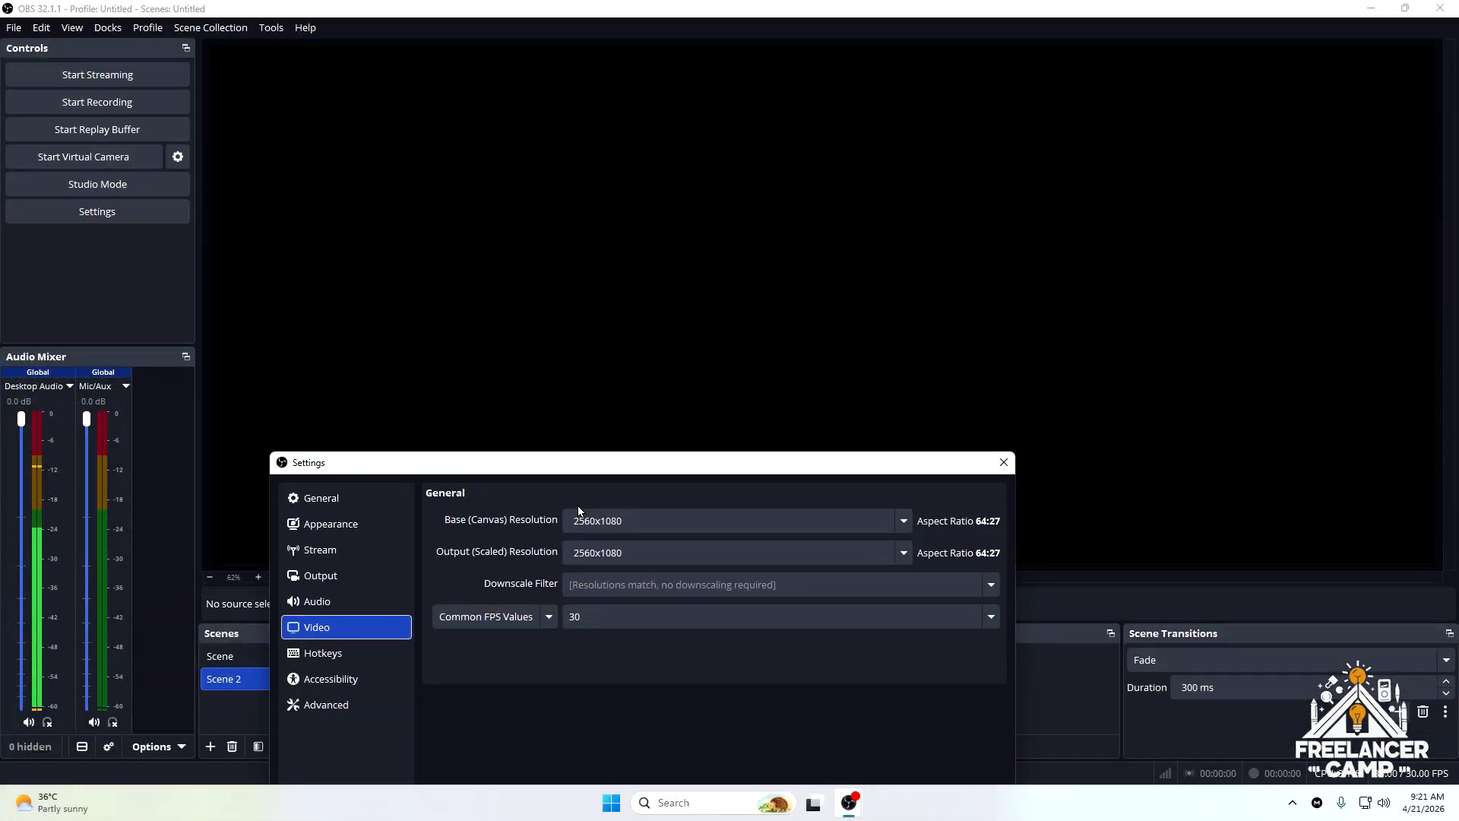
- Set the base (canvas) resolution to 1920x1080 in the video settings and copy the value
key("Tab")
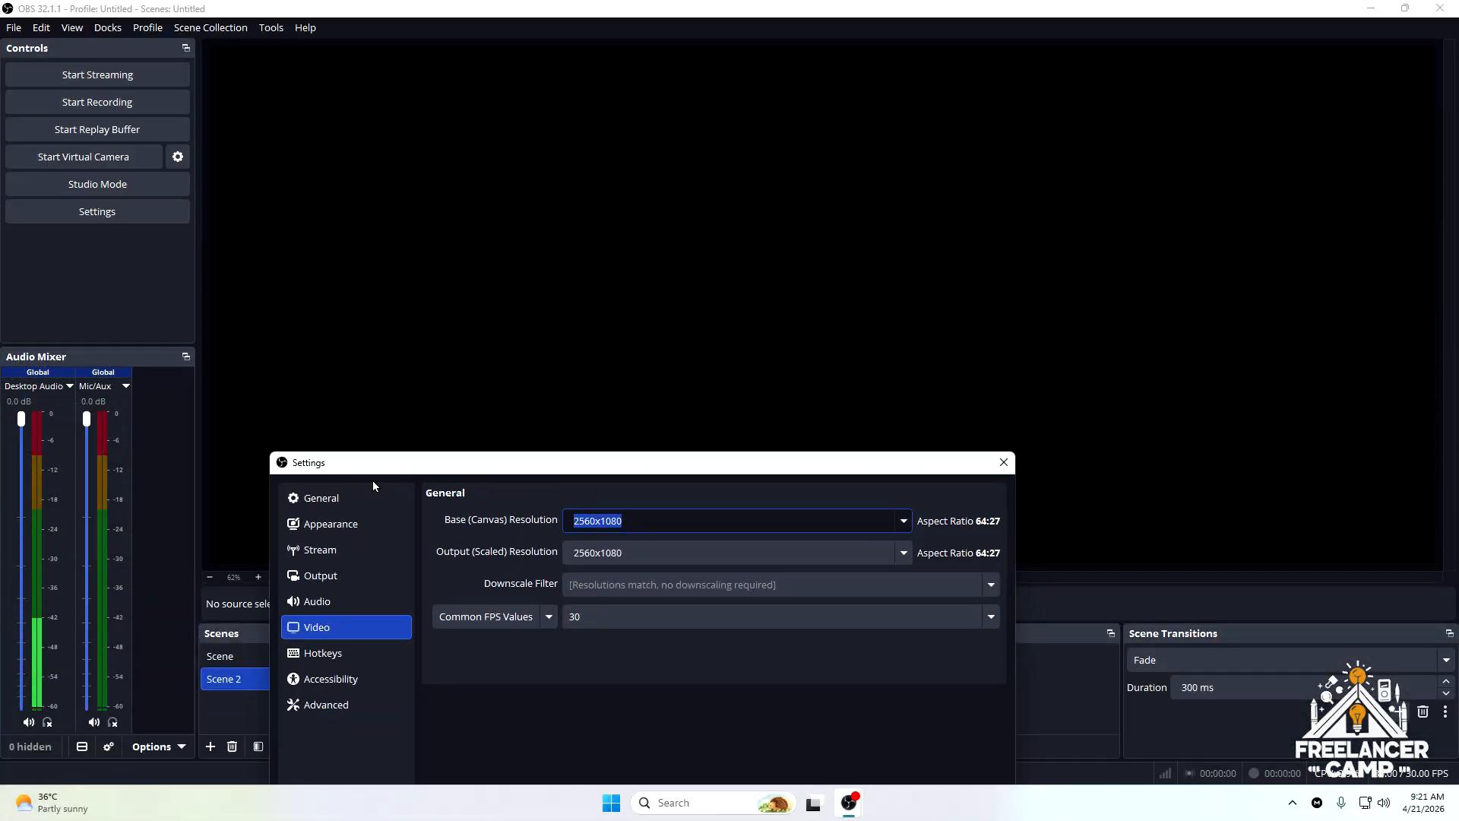
left_click_drag(376, 463, 391, 601)
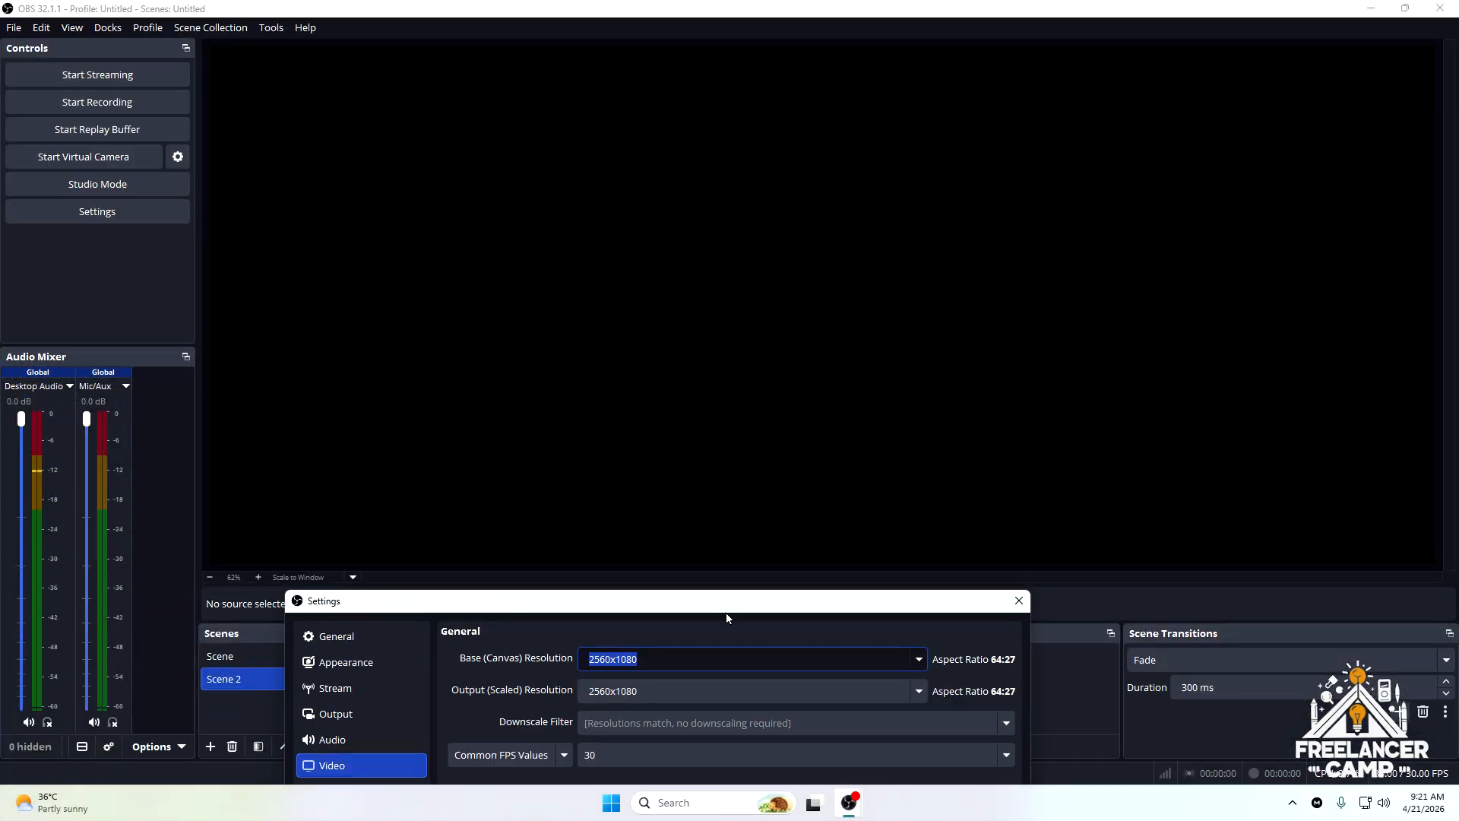
left_click_drag(708, 601, 853, 442)
left_click(759, 501)
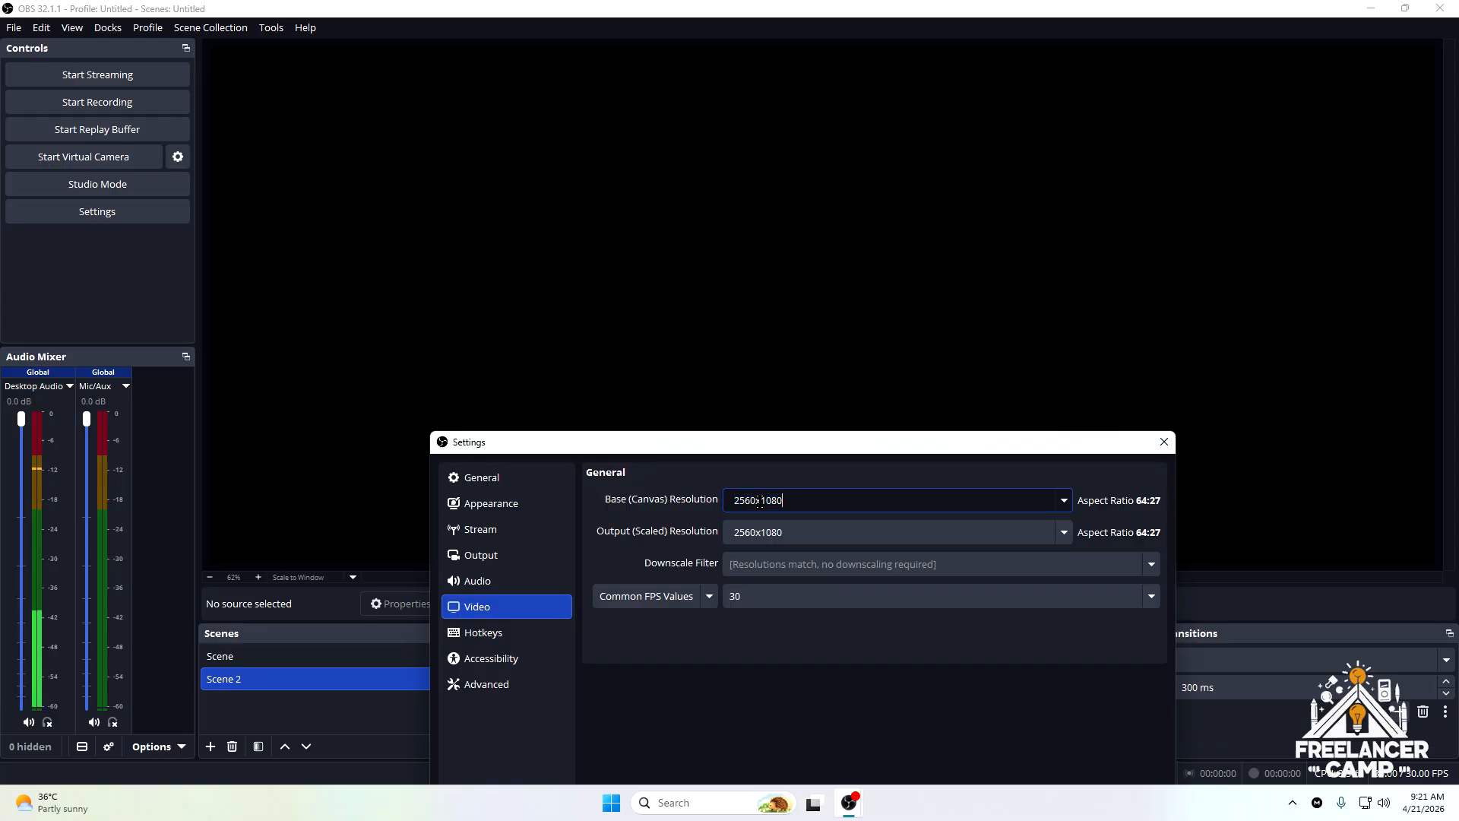
double_click(759, 501)
type("1920x1080")
key("Return")
key("ctrl+c")
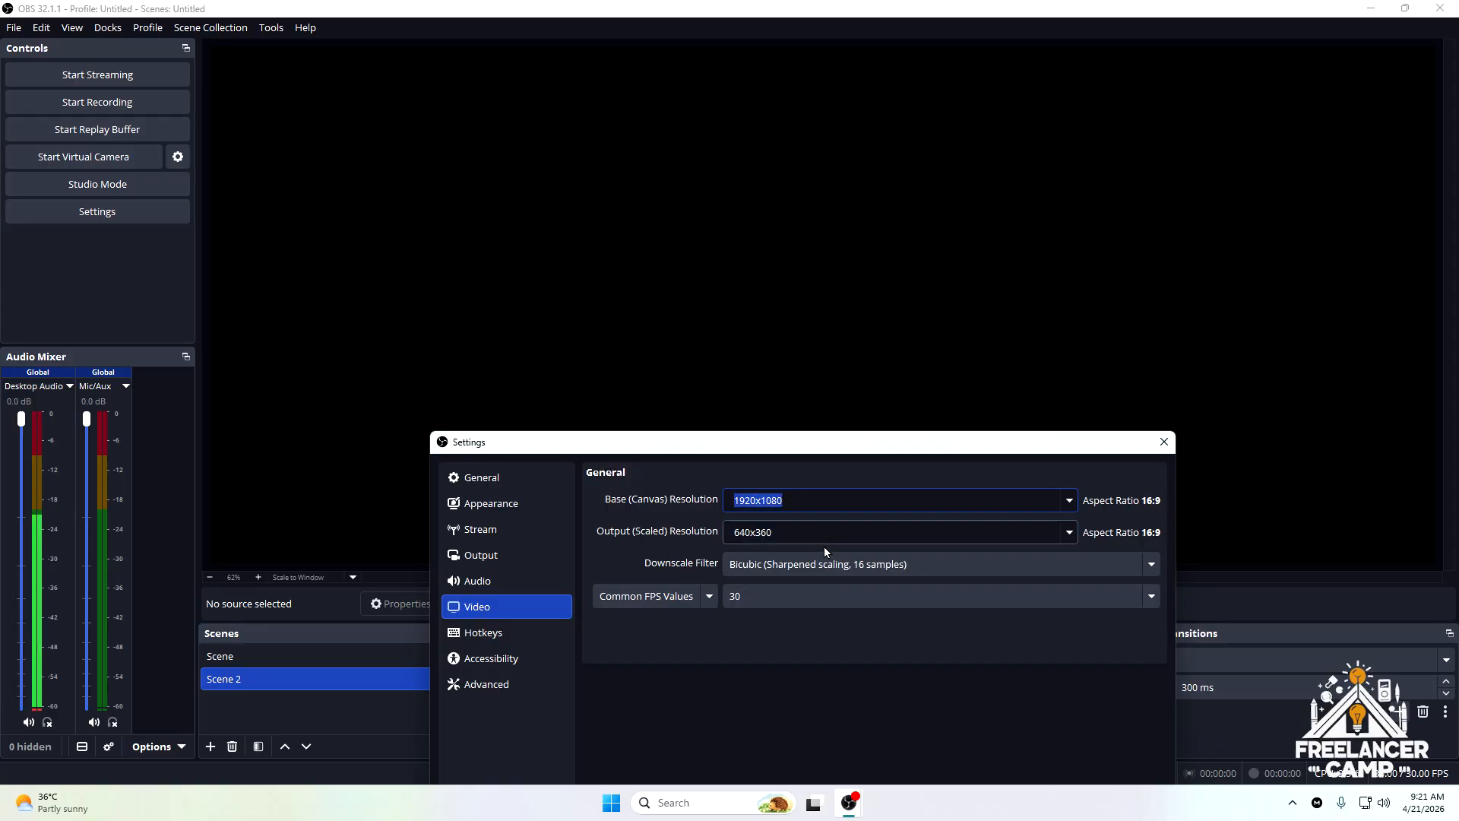
- Set the output (scaled) resolution to the copied 1920x1080, apply the video settings and uncover the preview canvas
left_click_drag(783, 532, 661, 521)
key("ctrl+v")
left_click_drag(619, 443, 567, 423)
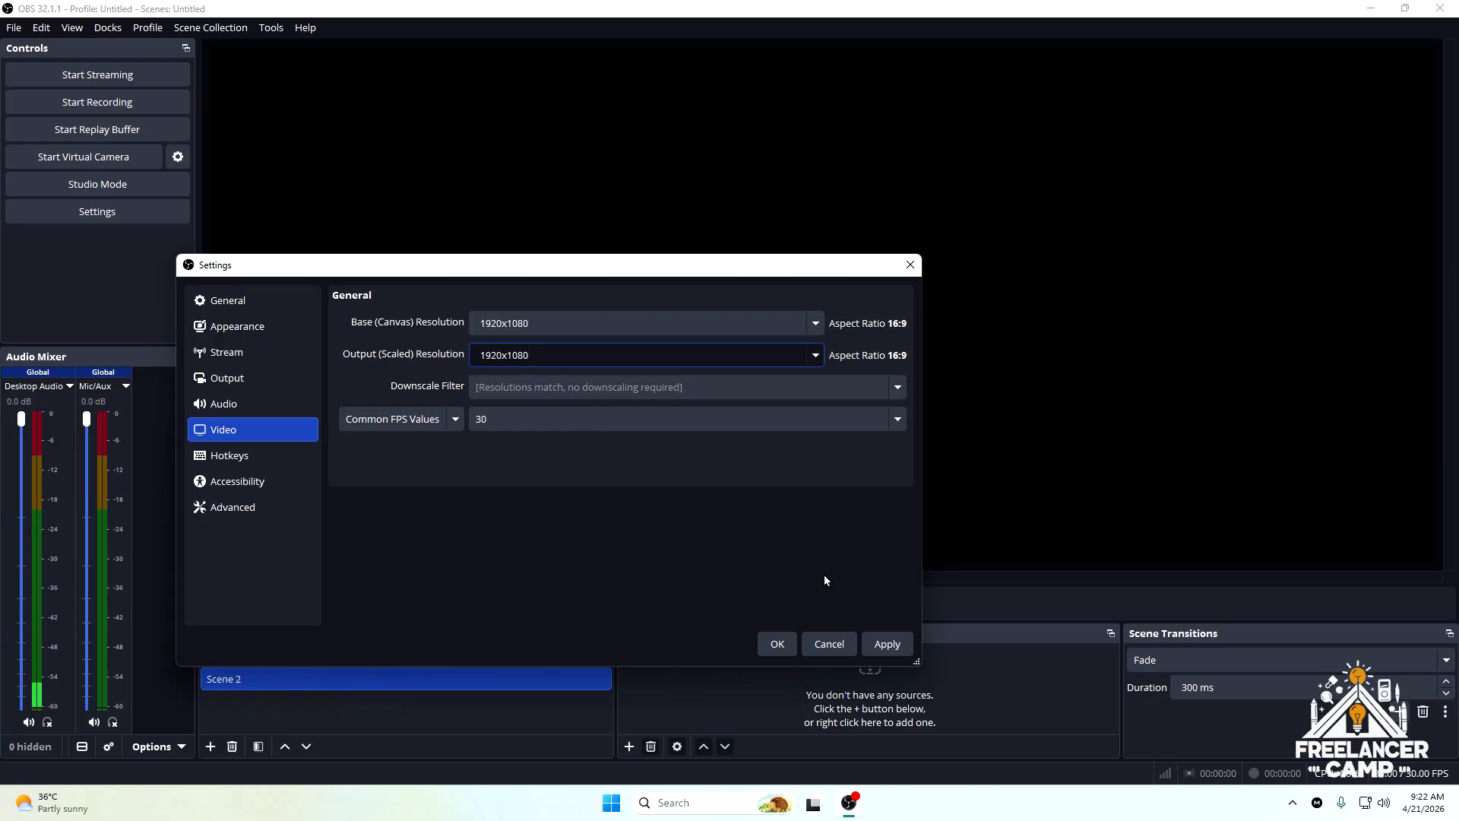
double_click(544, 354)
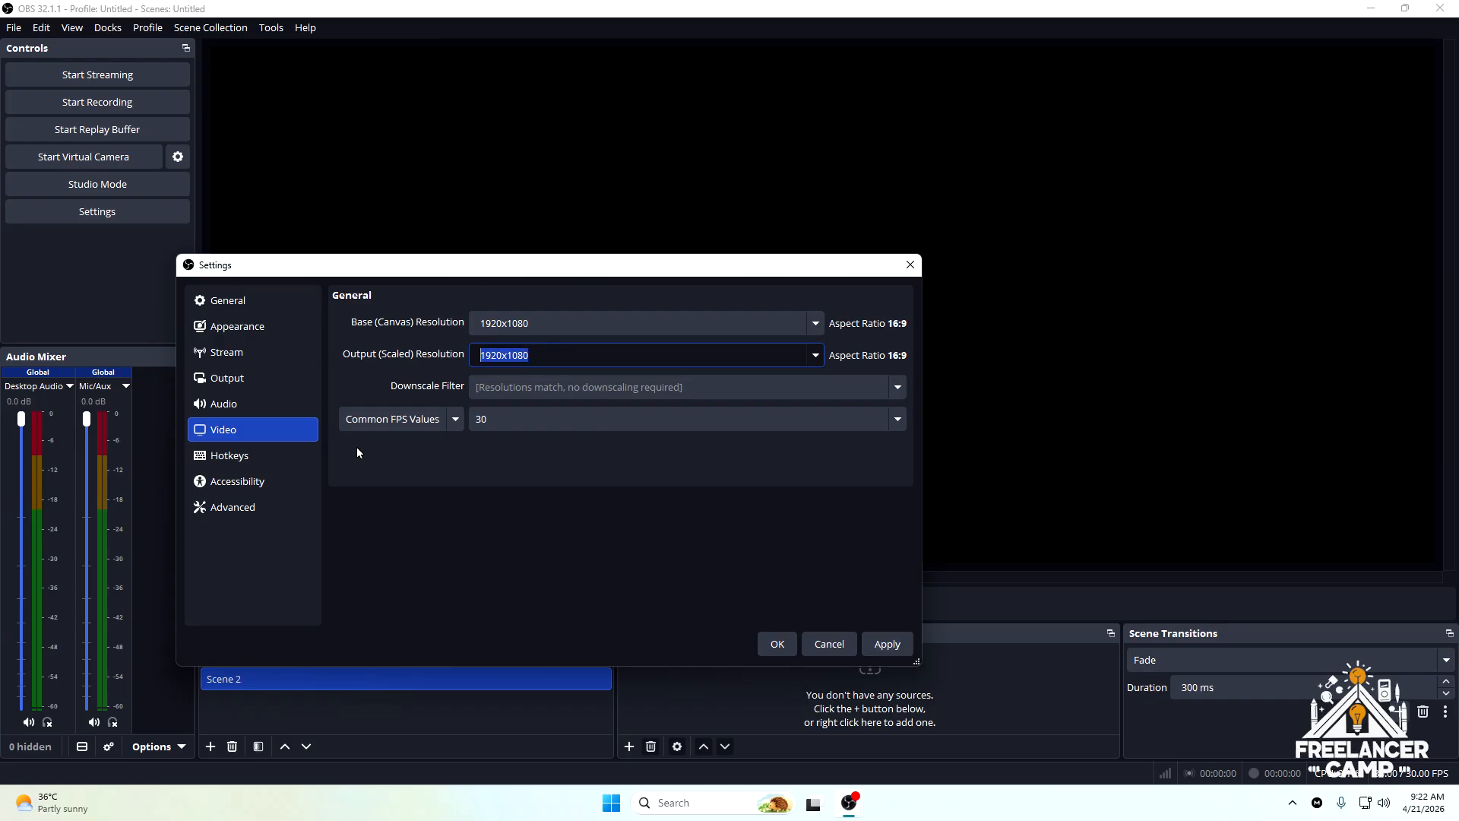
left_click(887, 644)
left_click_drag(668, 273, 922, 583)
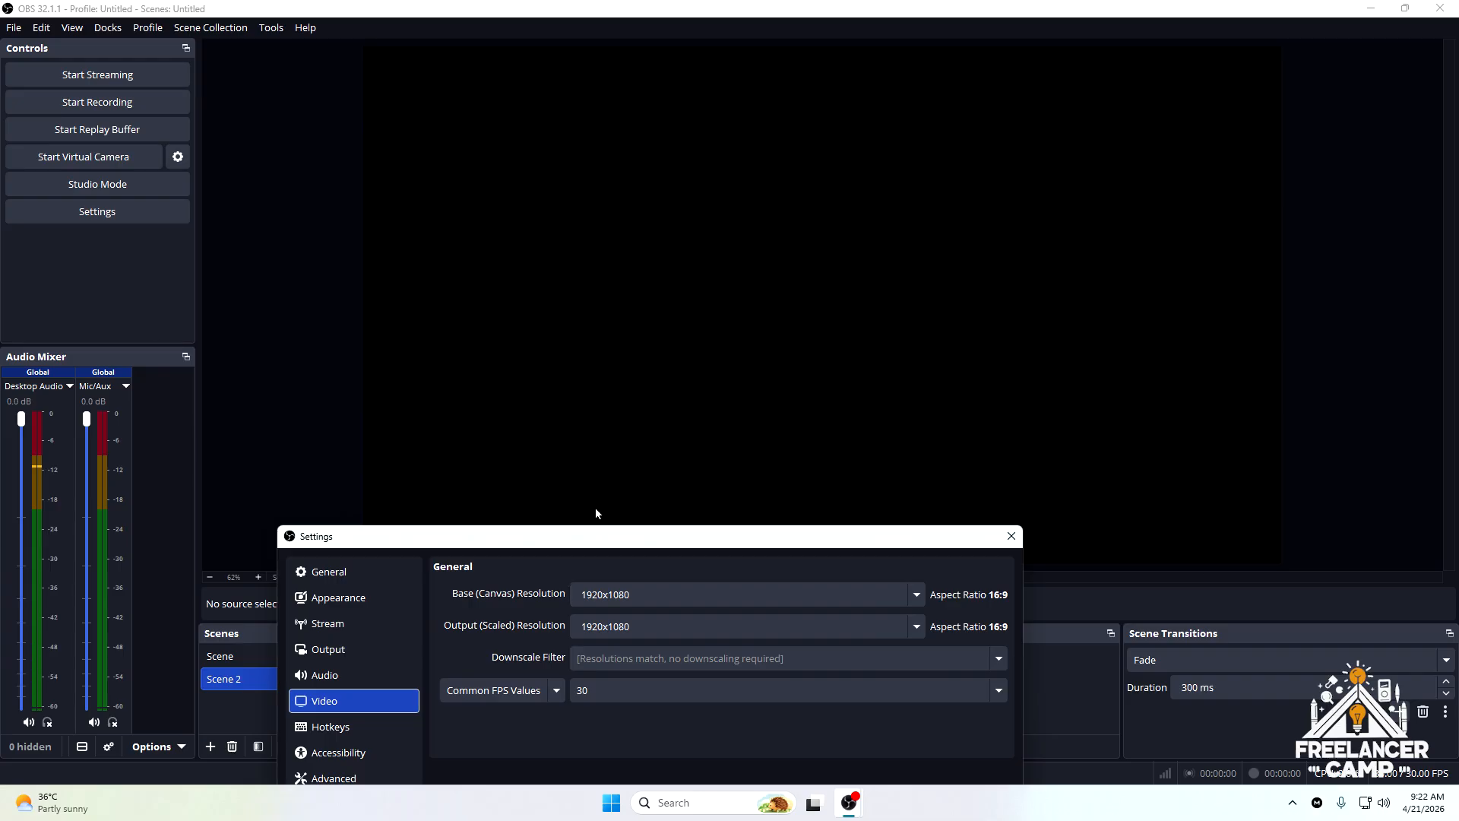
left_click_drag(646, 530, 476, 567)
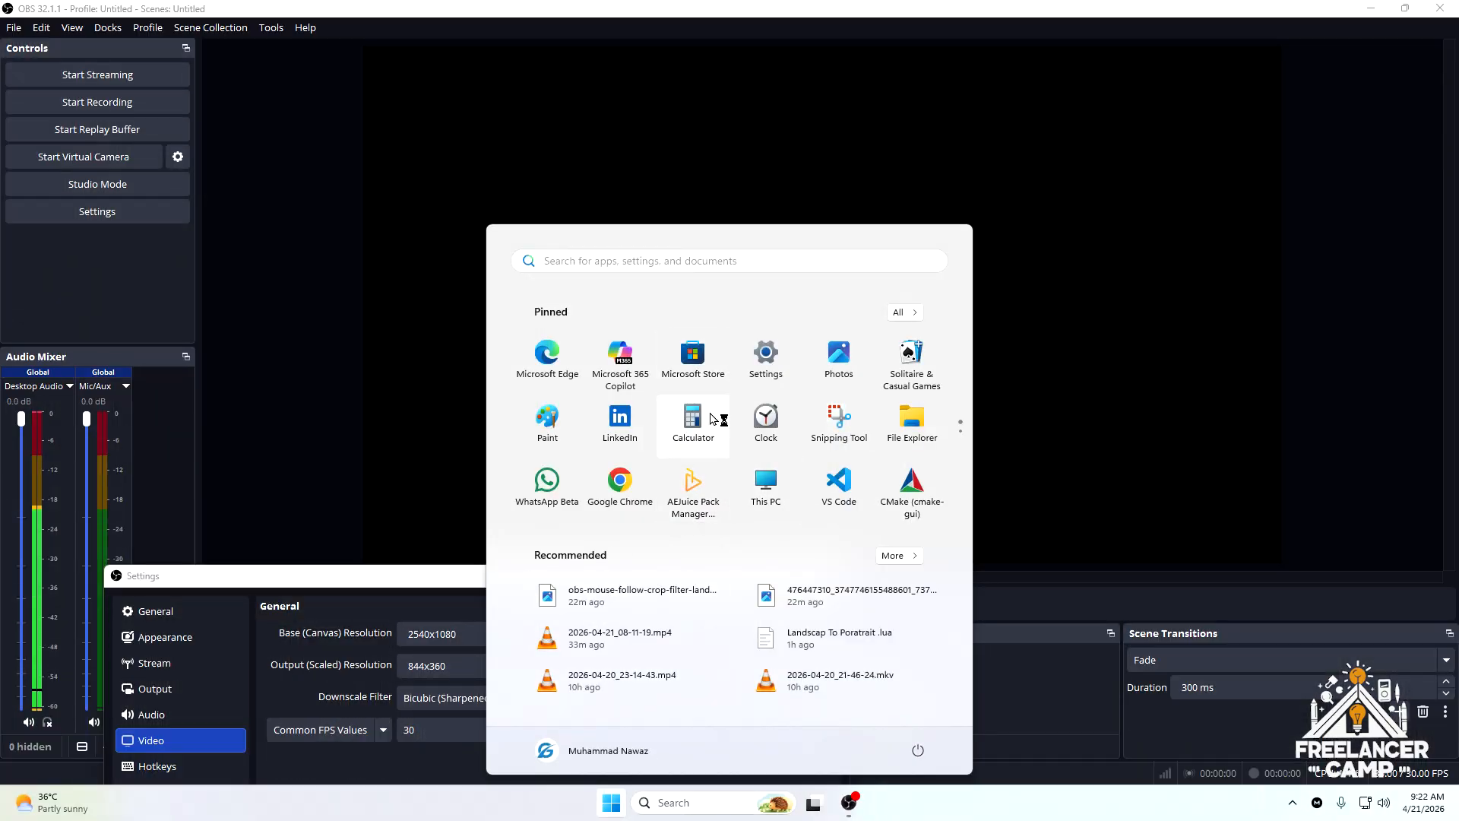
- Switch to Calculator and divide the canvas width of 1920 by 3
key("Escape")
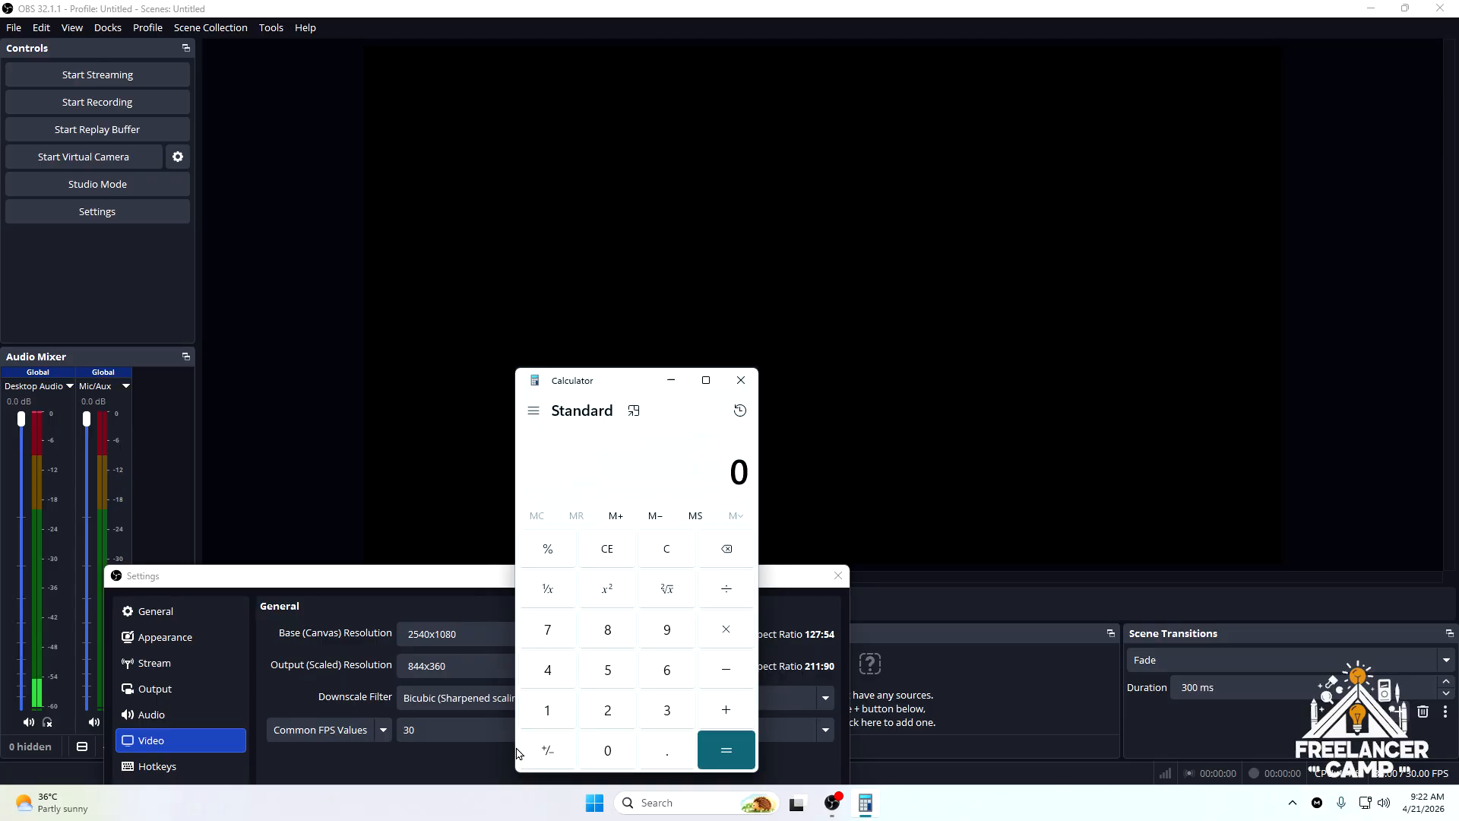
left_click(547, 712)
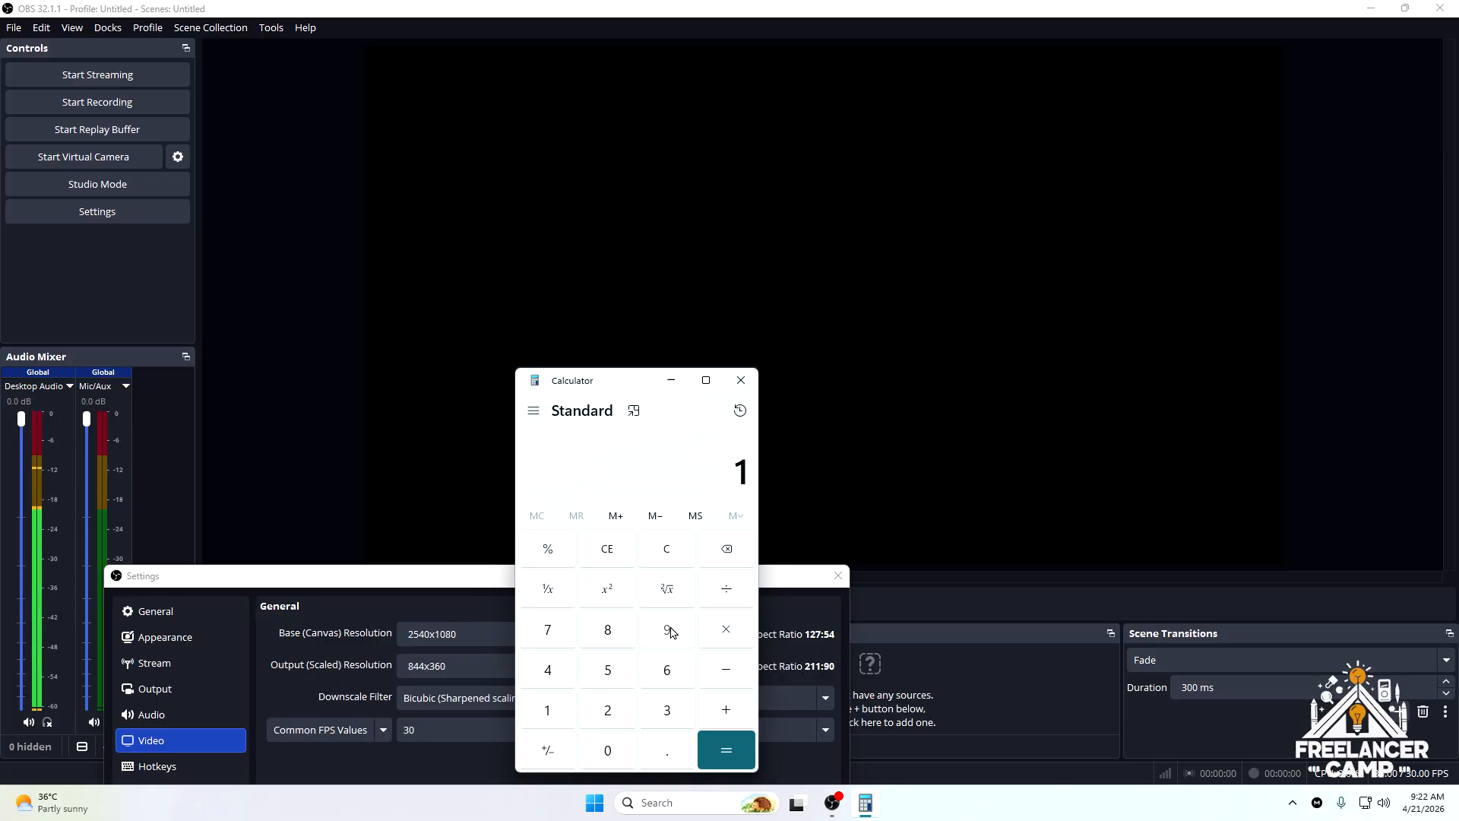
left_click(667, 629)
left_click(607, 710)
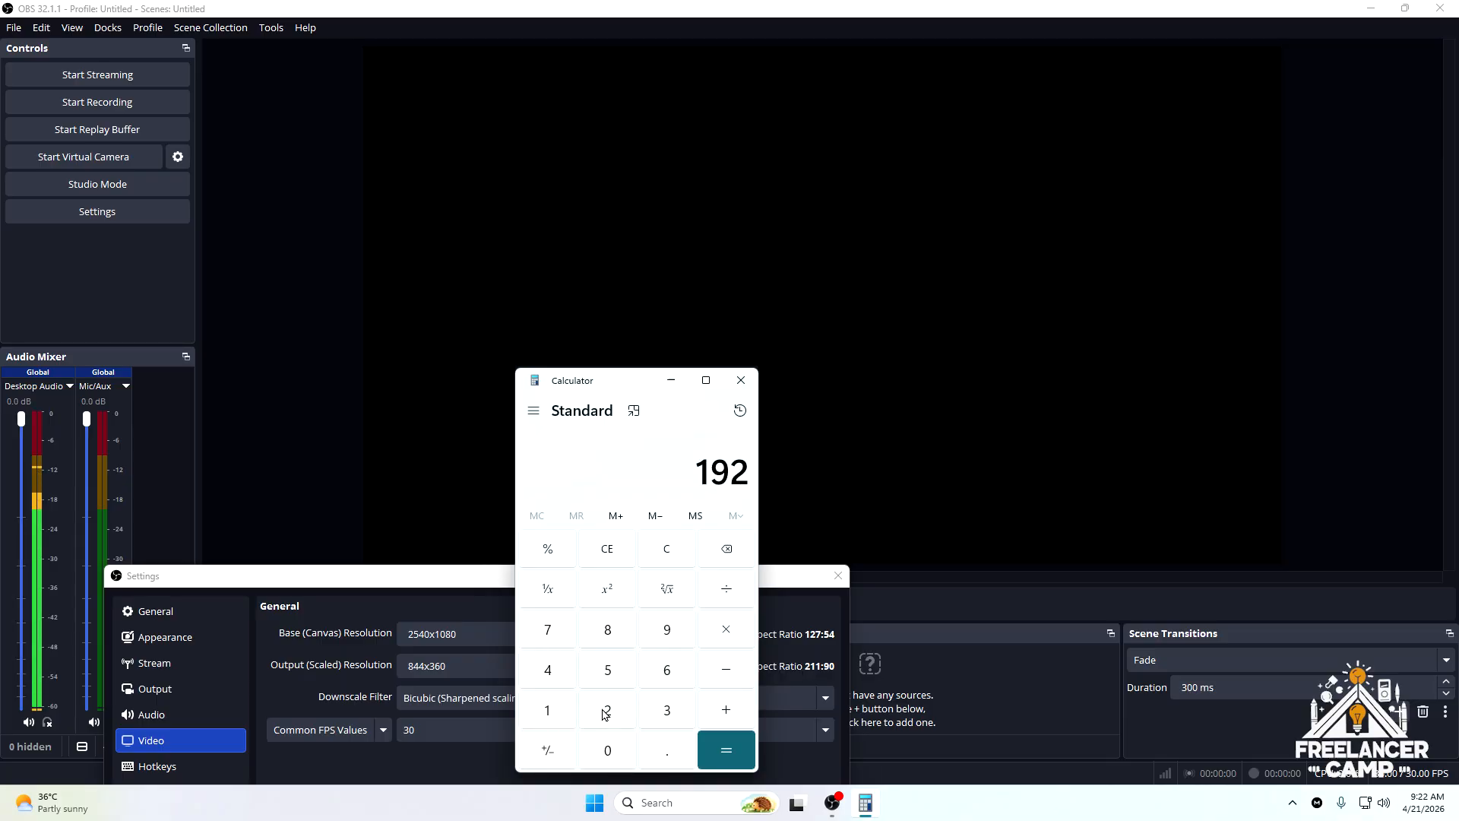
left_click(607, 750)
left_click(731, 599)
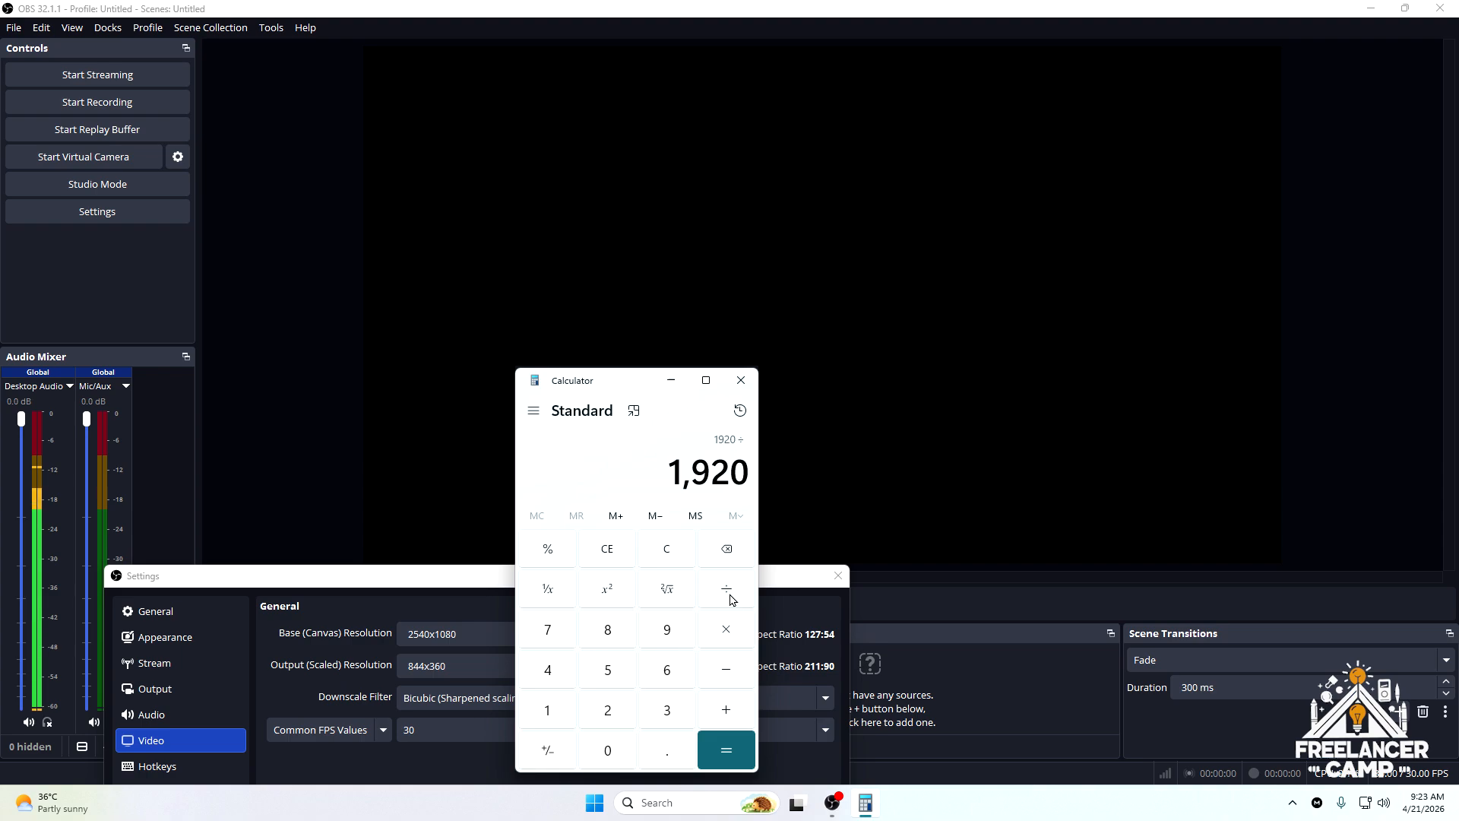
left_click(668, 710)
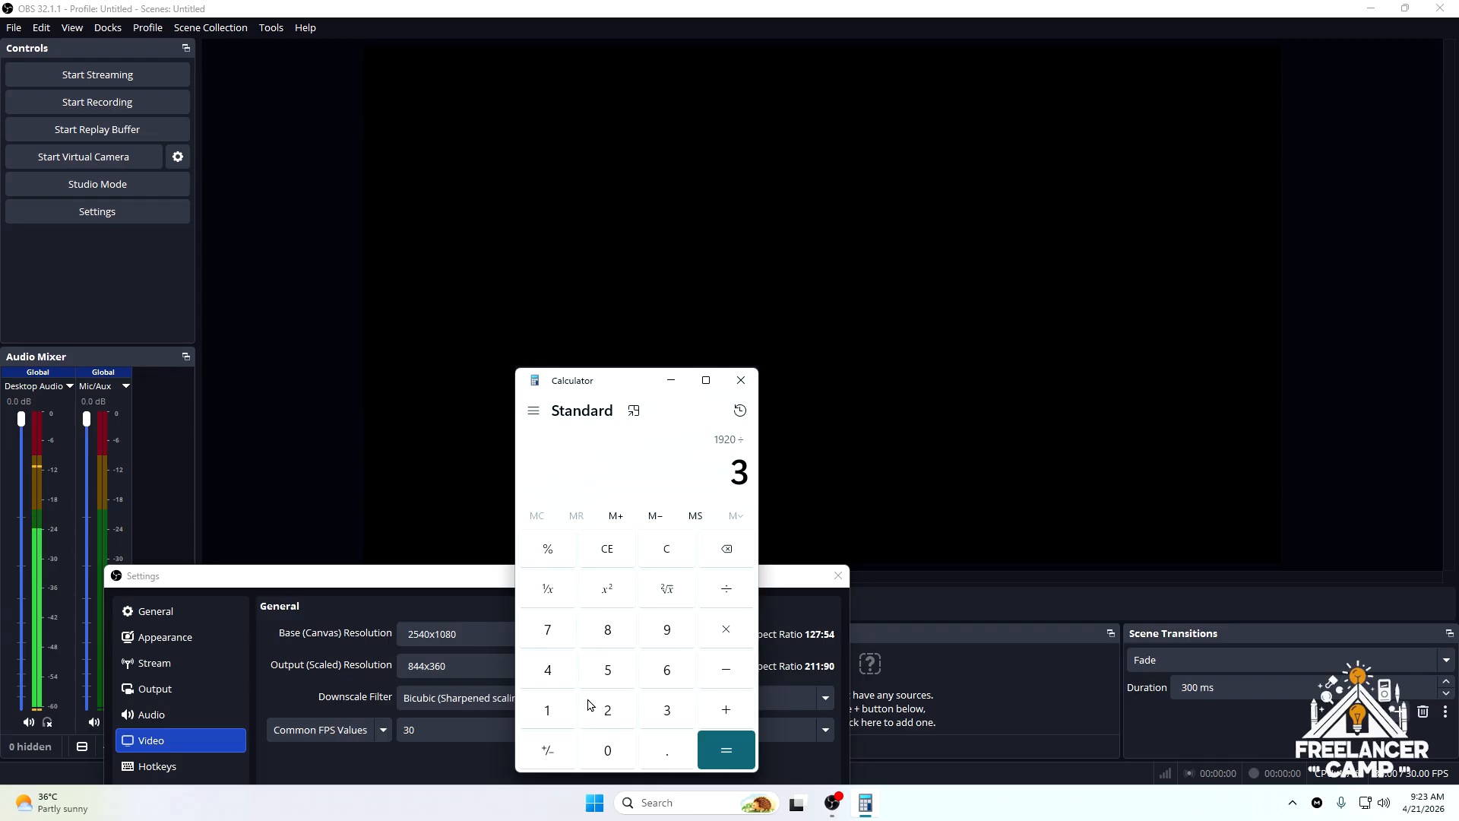
left_click(704, 754)
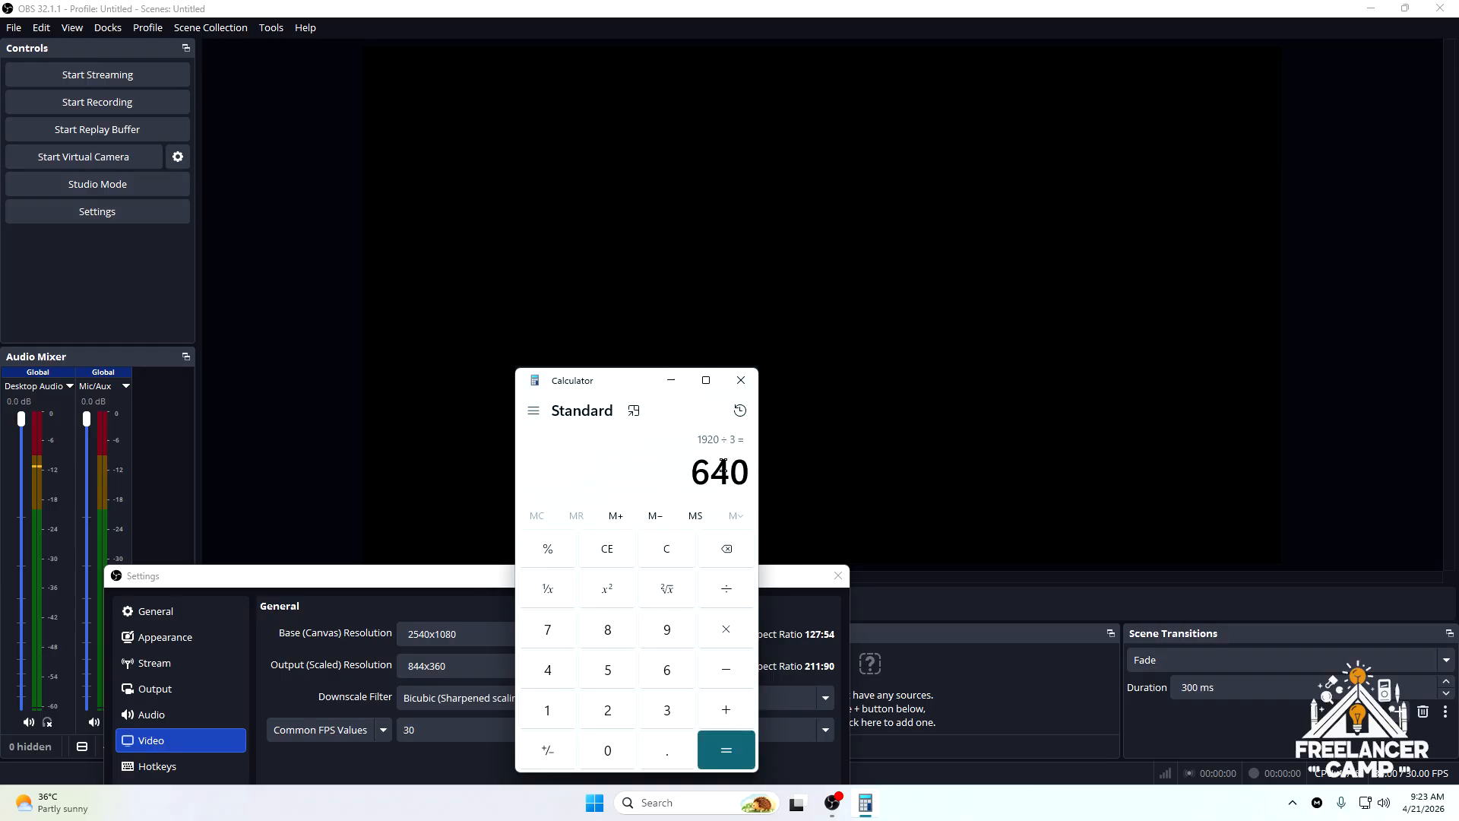
- Clear the calculation and add 640 to 1920 to work out the extended canvas width
left_click(666, 548)
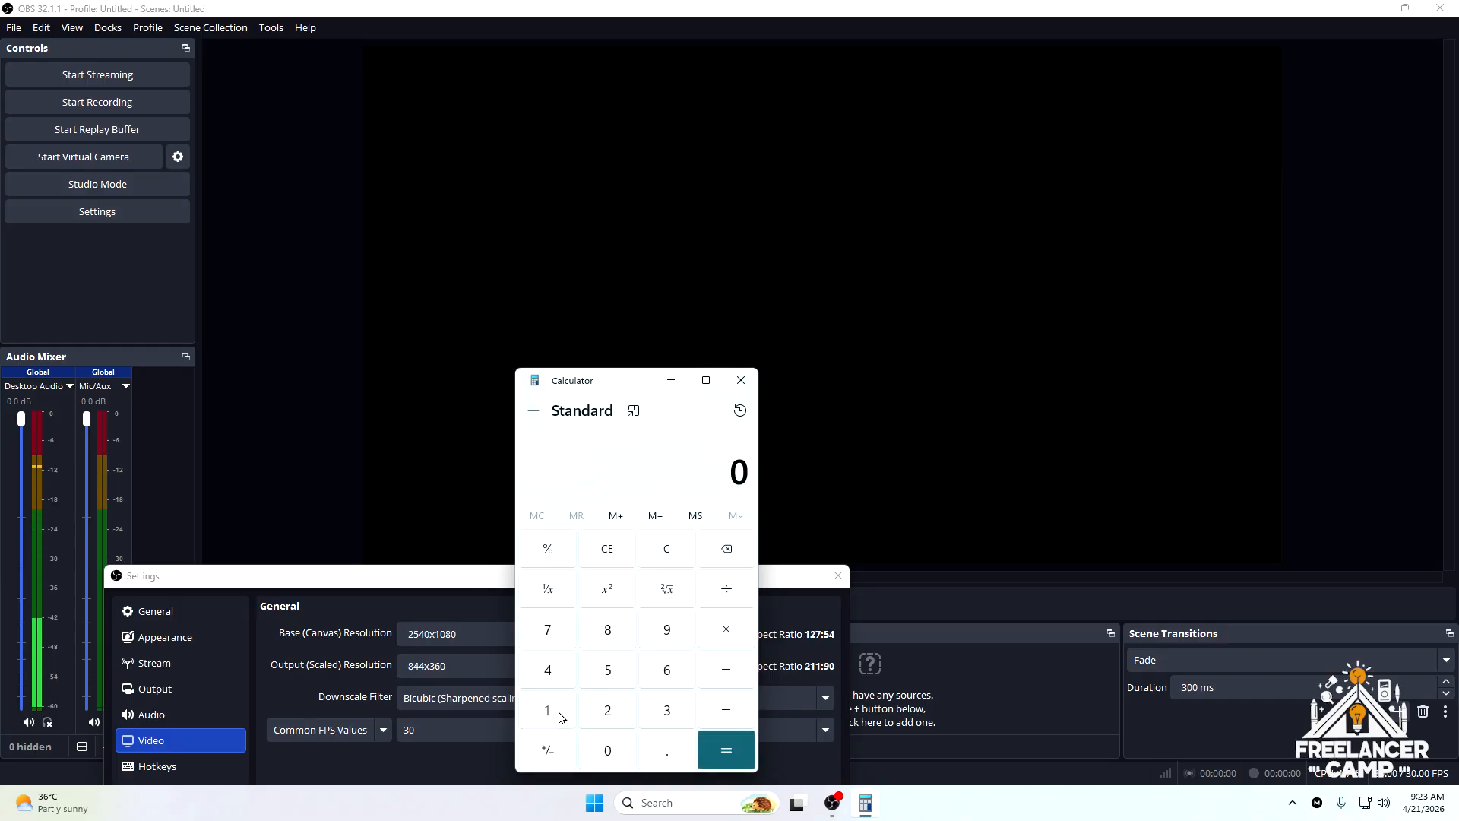
left_click(560, 716)
left_click(684, 628)
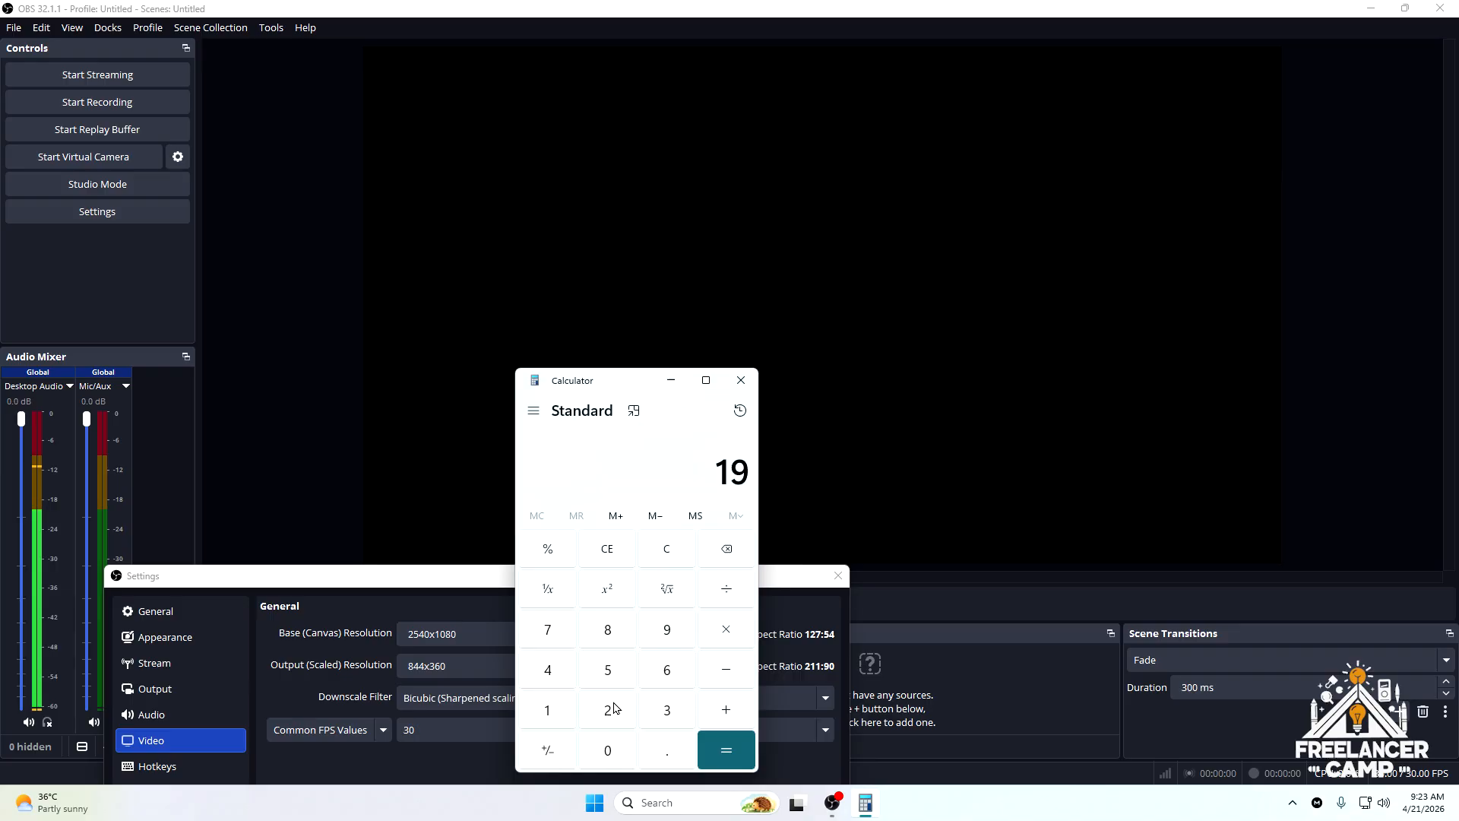
left_click(614, 709)
left_click(602, 754)
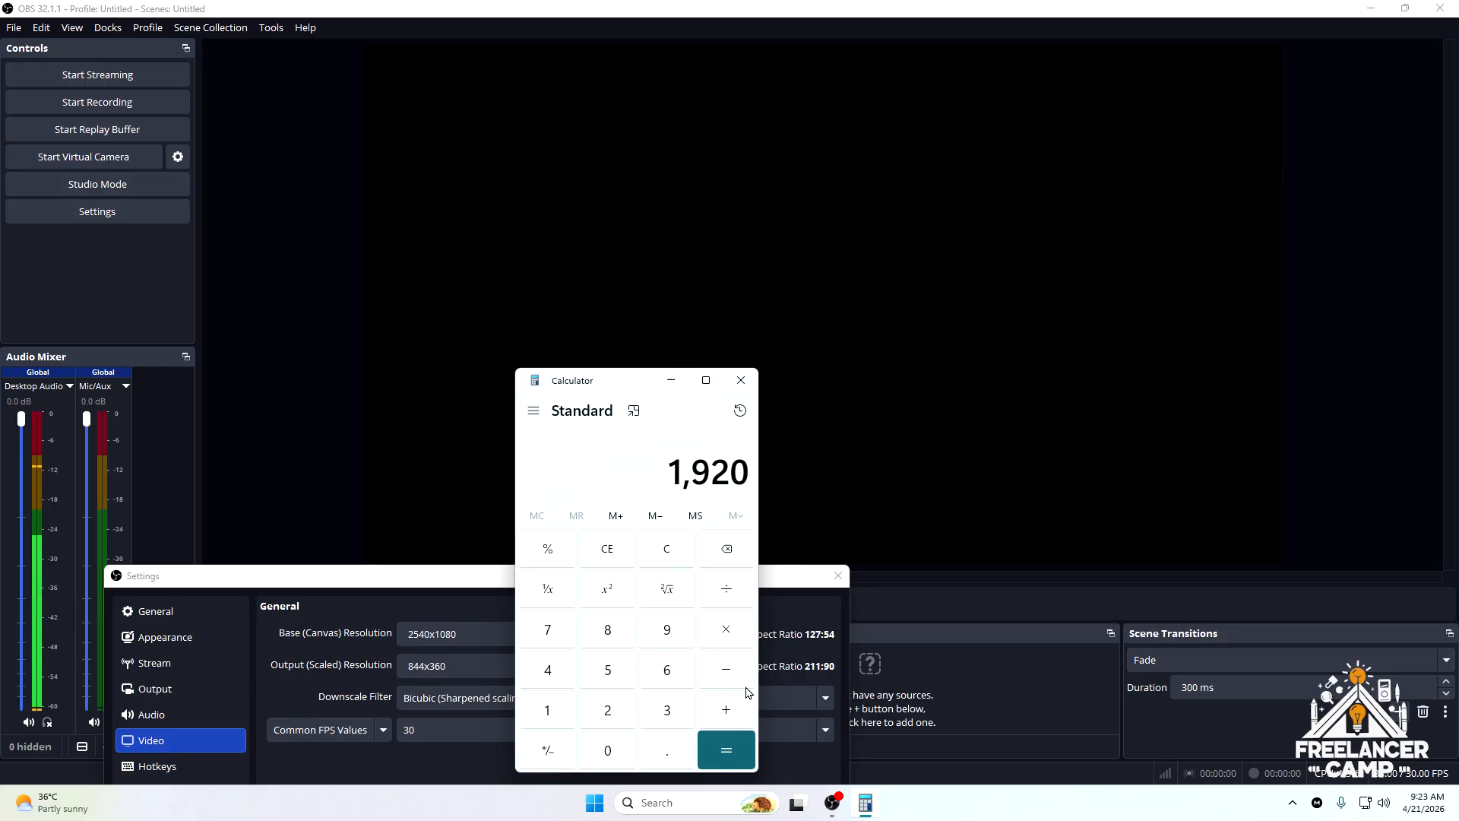
left_click(718, 722)
left_click(669, 672)
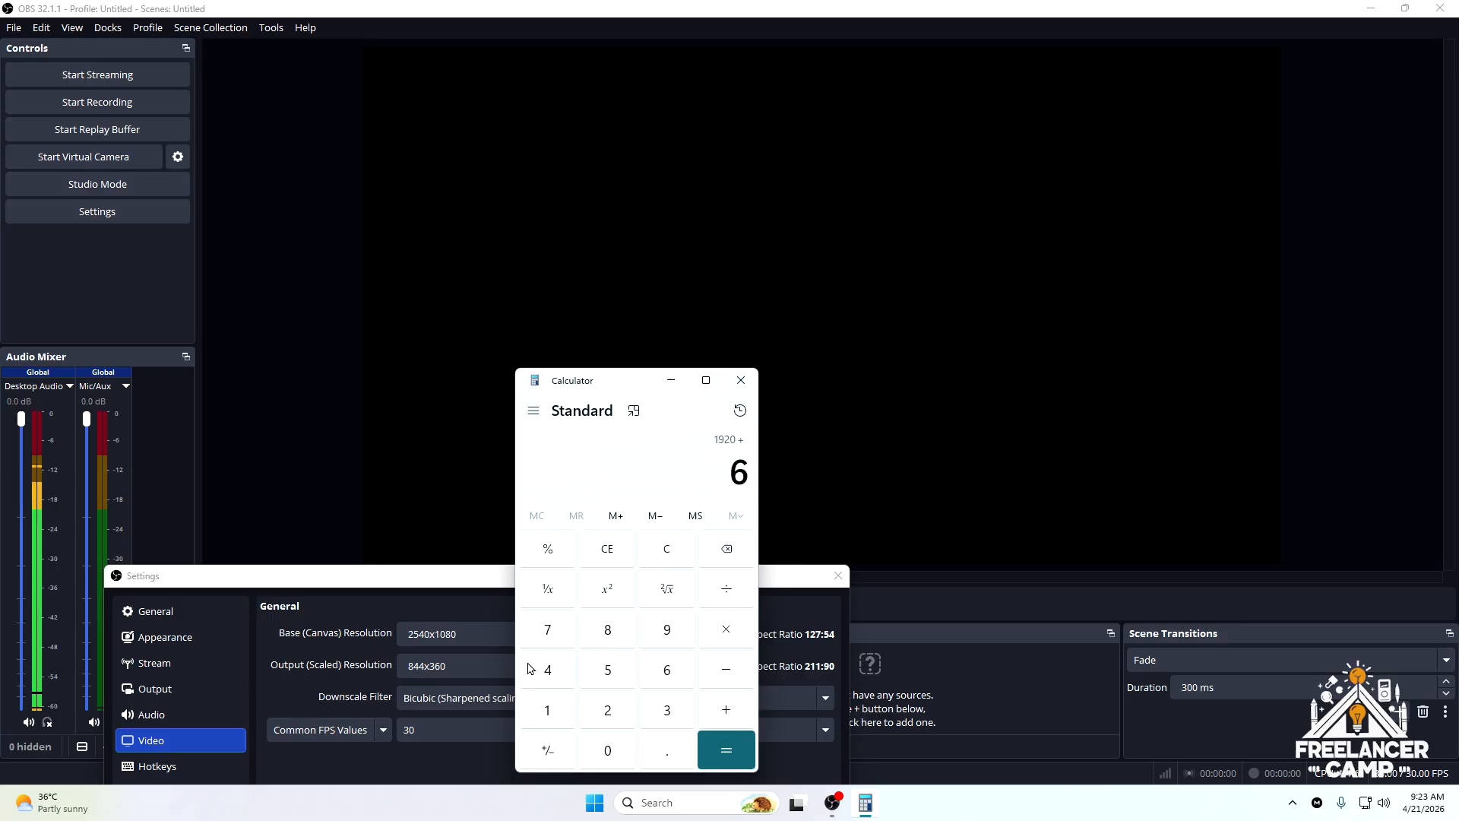
left_click(531, 670)
left_click(601, 744)
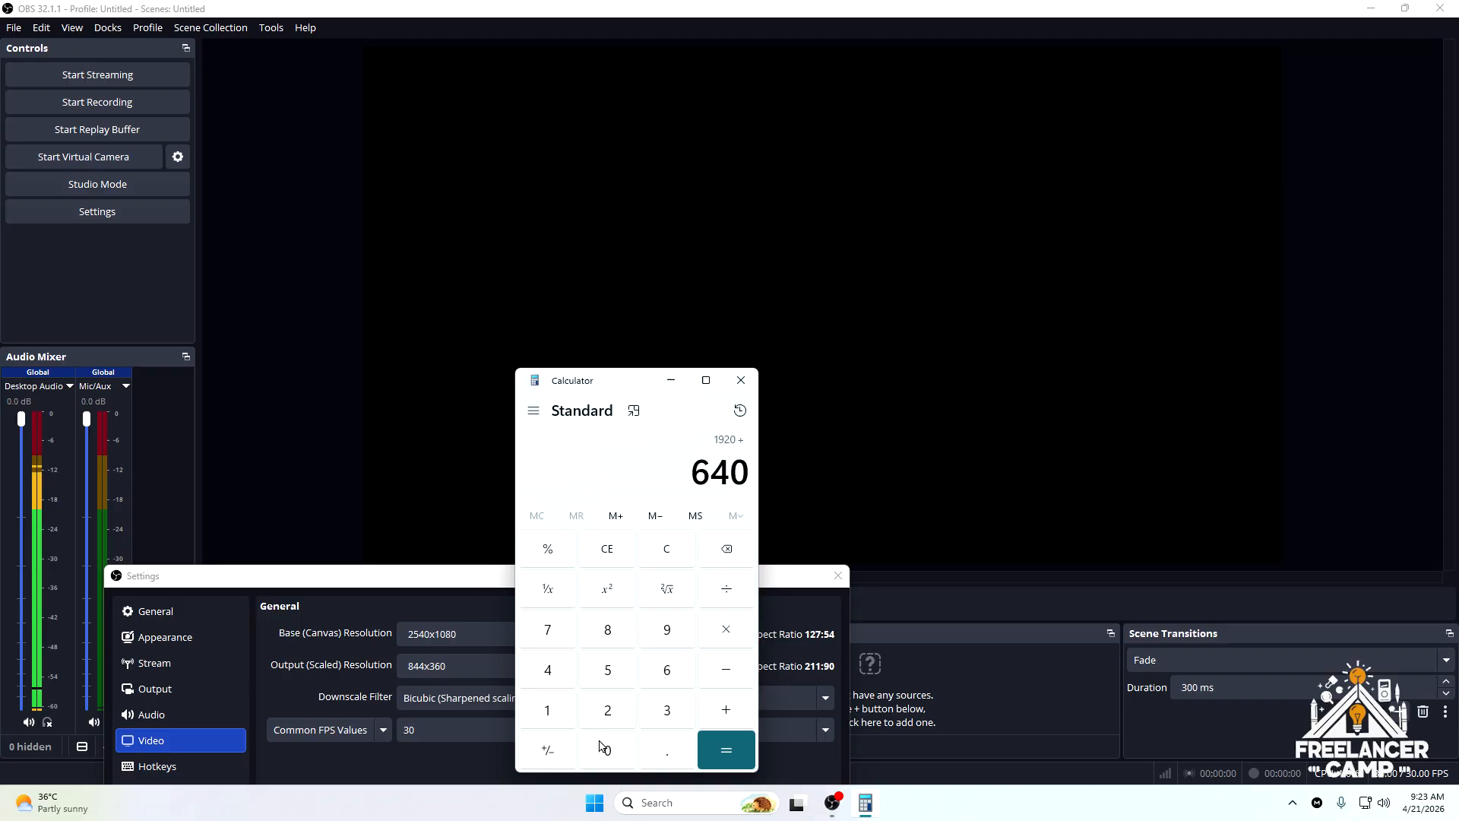
left_click(710, 752)
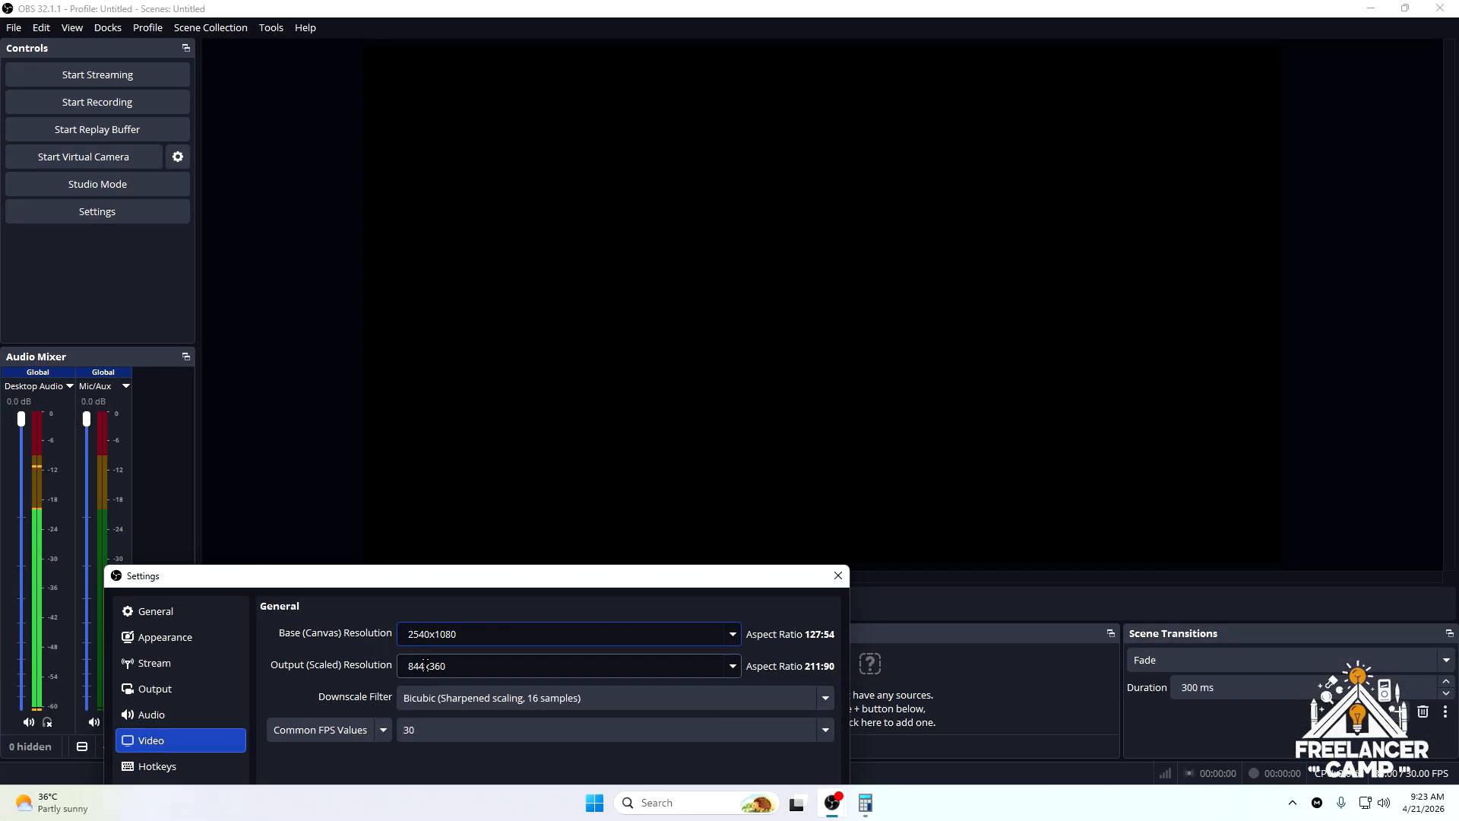
- Set the base (canvas) resolution to 2560x1080 and reposition the settings dialog so all of it can be seen
key("BackSpace")
type("5")
key("BackSpace")
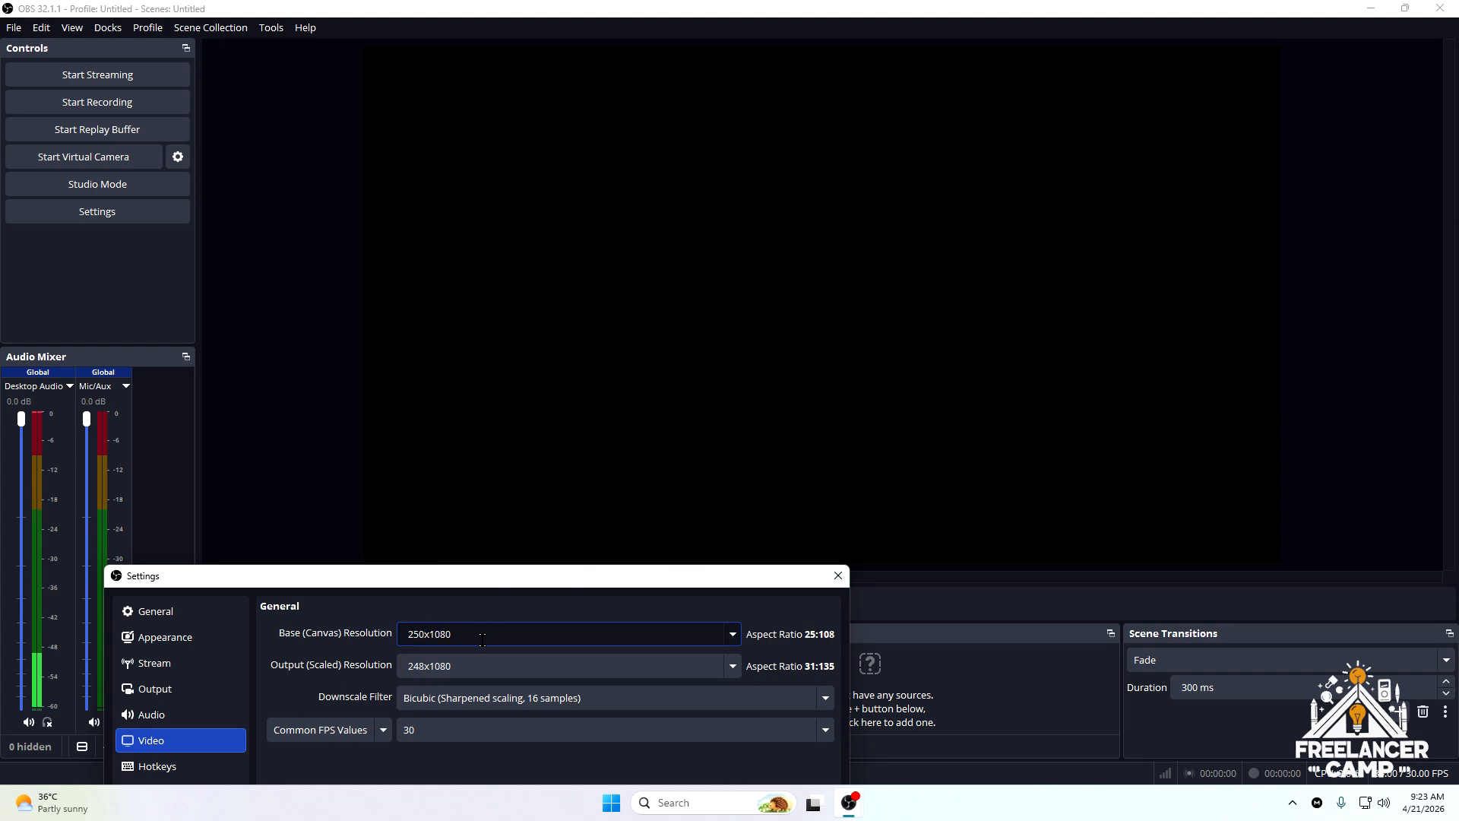
type("6")
left_click_drag(498, 584, 486, 304)
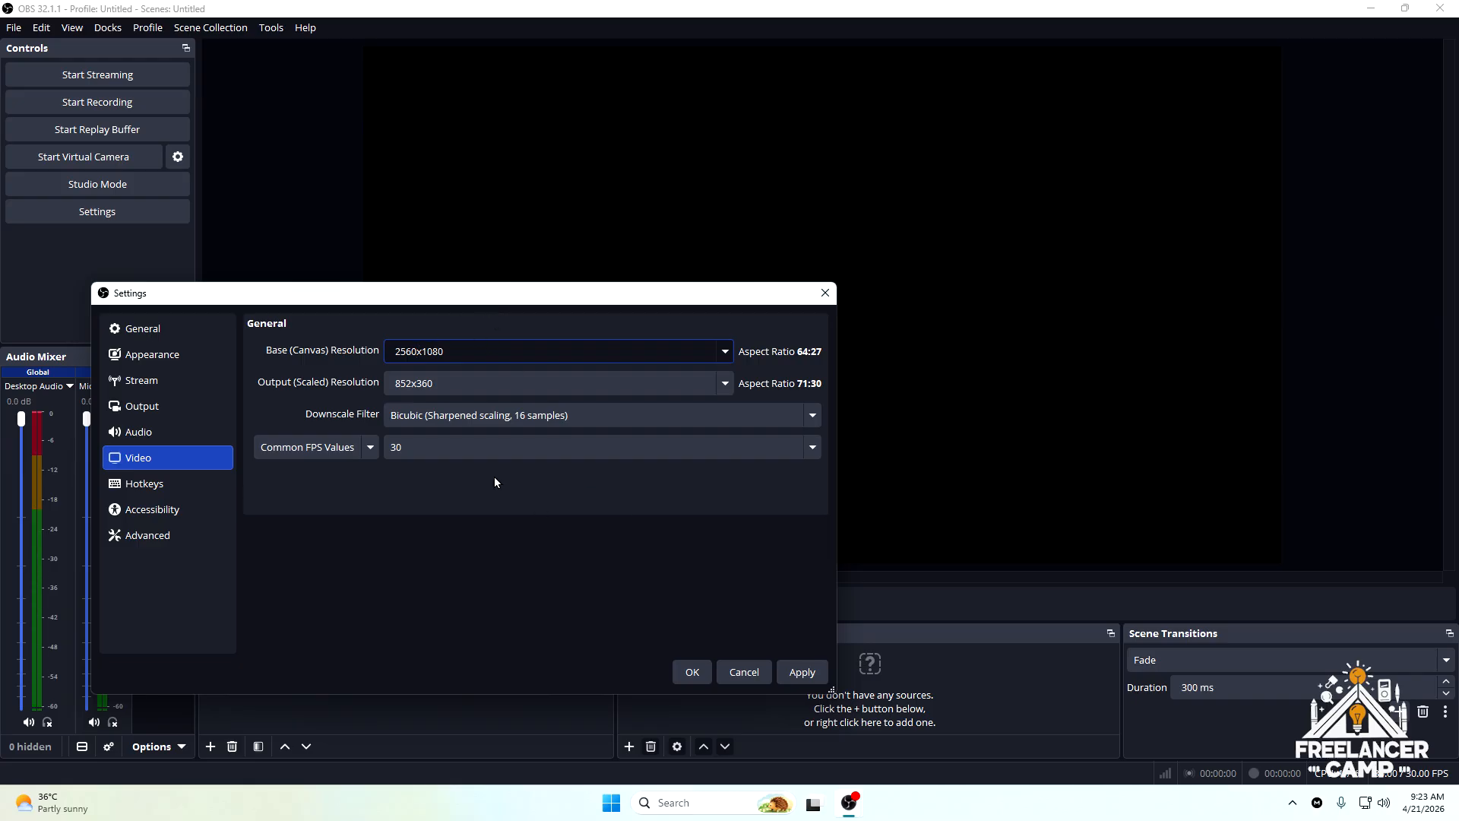
- Copy the base resolution value and set the output (scaled) resolution to the same 2560x1080
double_click(473, 348)
left_click(463, 382)
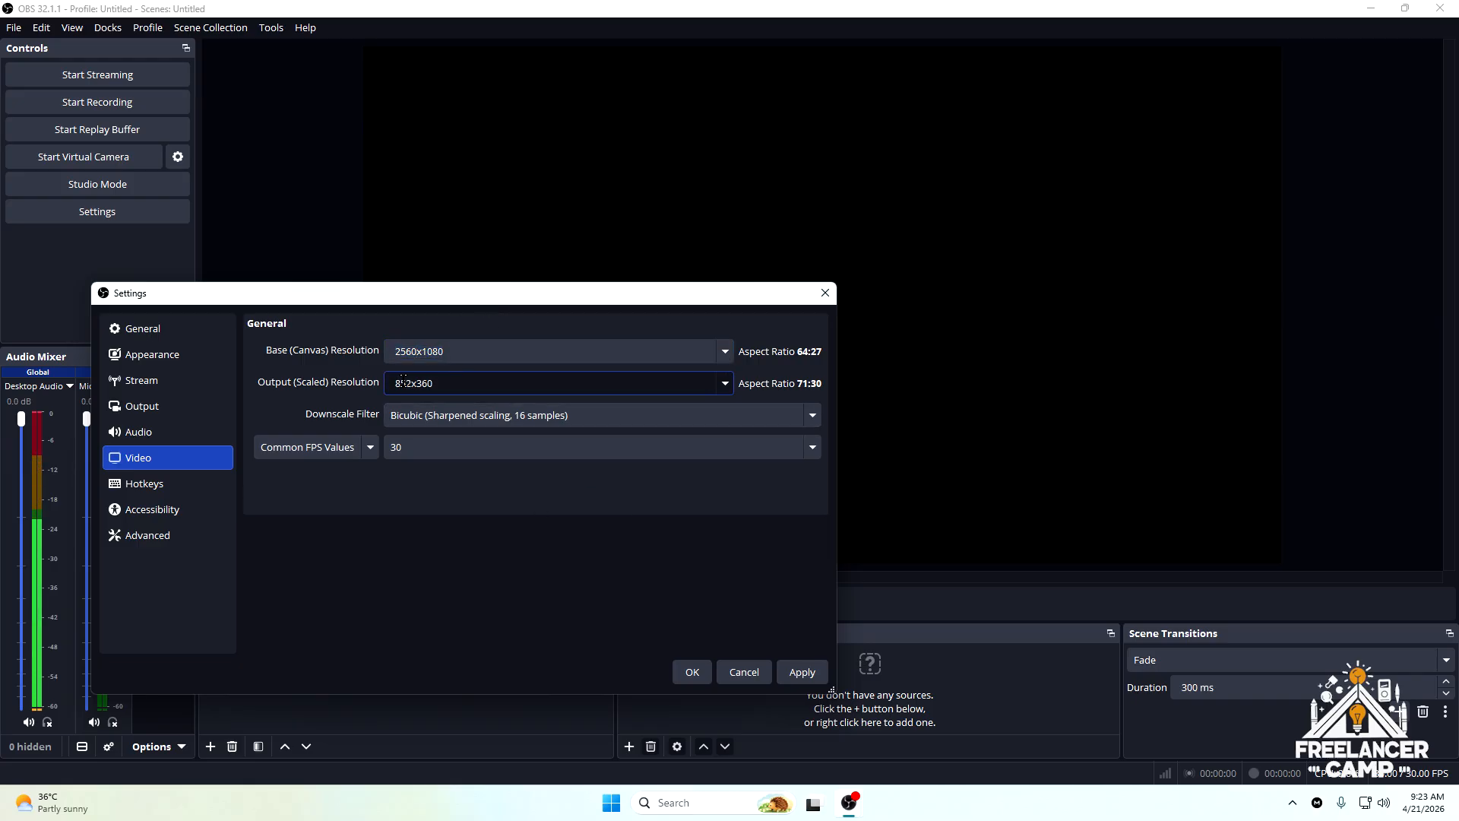
double_click(463, 381)
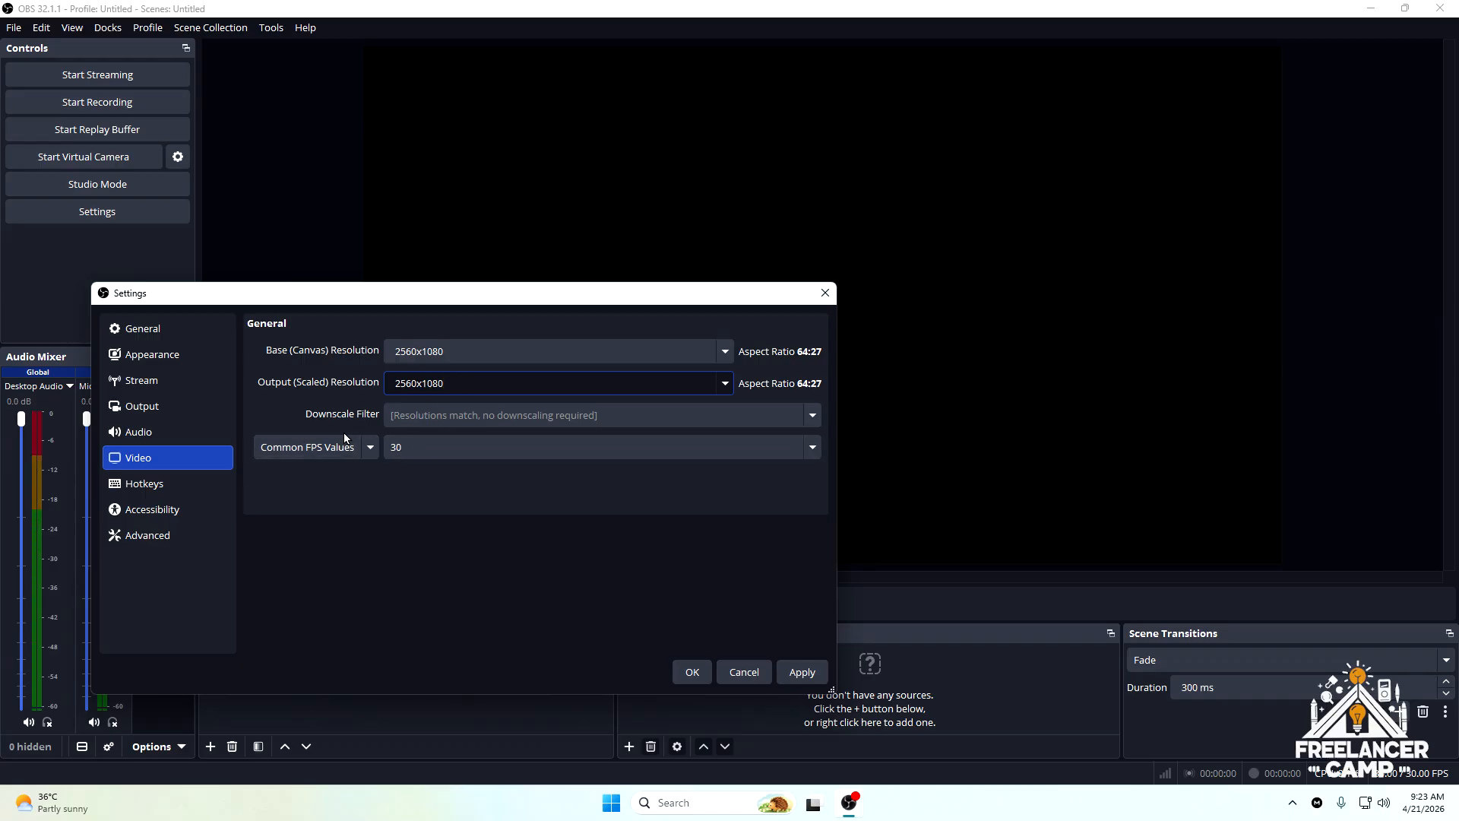
- Choose 30 as the common FPS value and apply the video settings
left_click(464, 453)
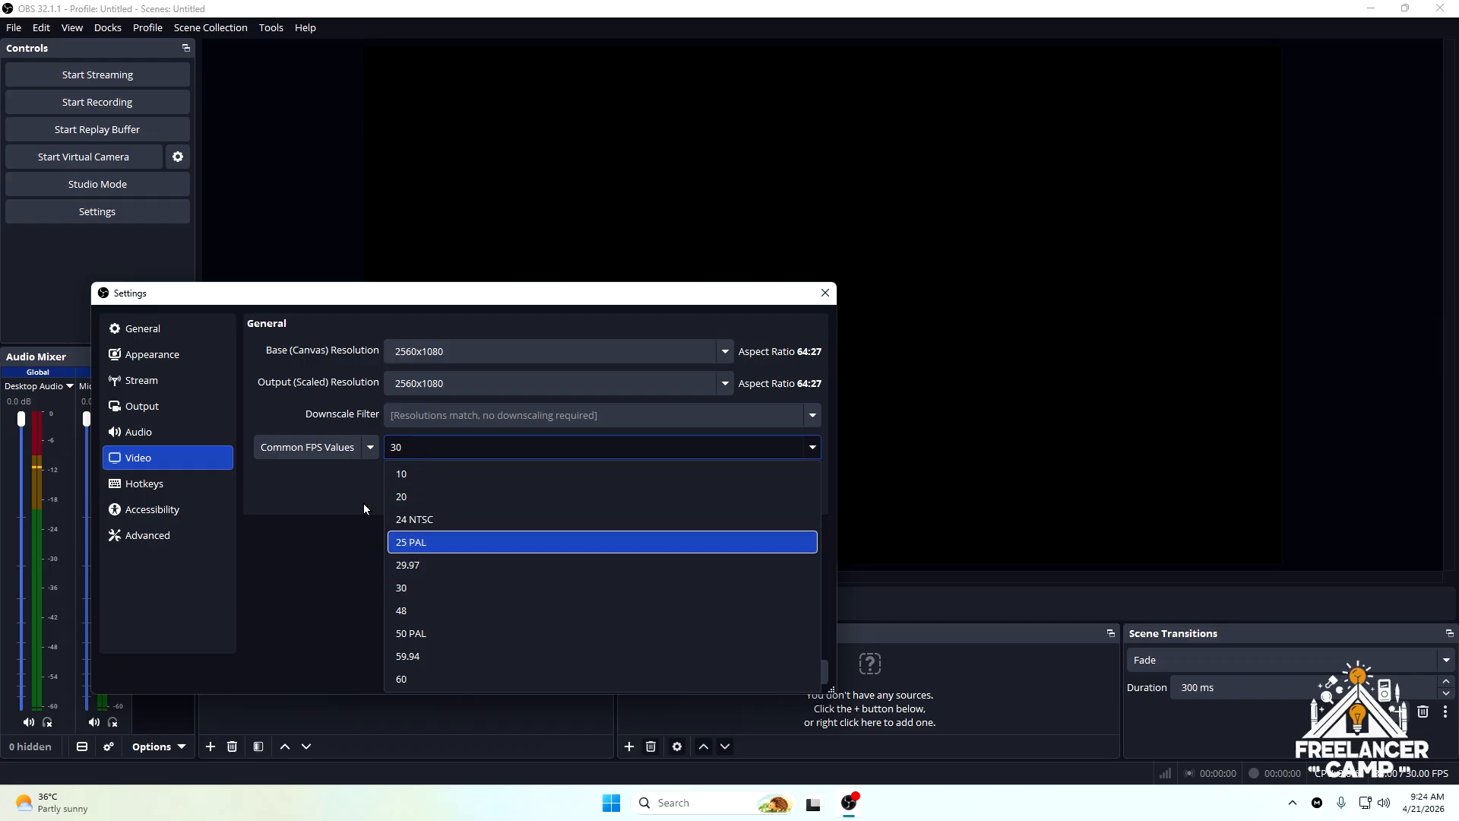
left_click(401, 589)
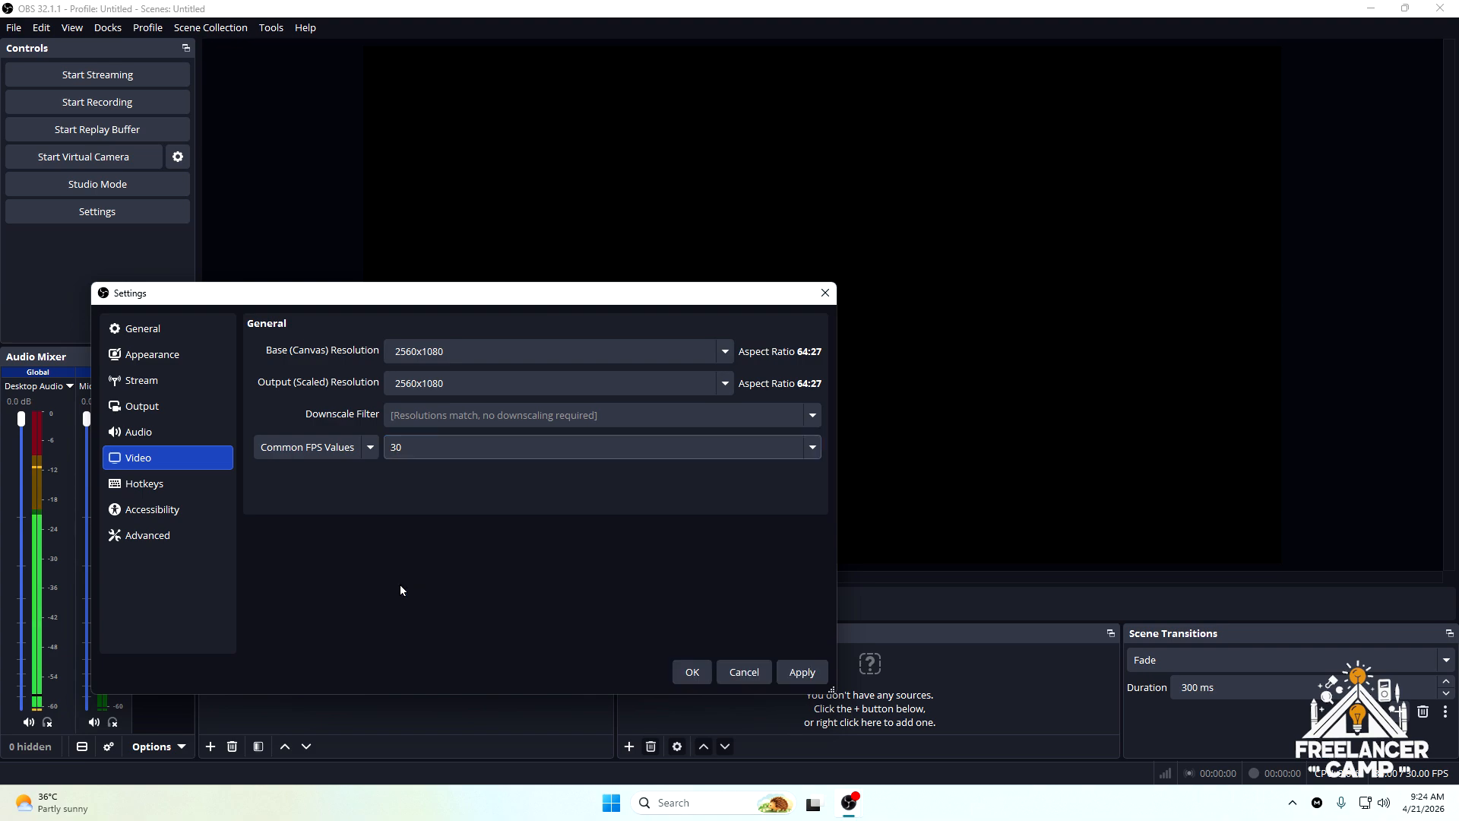
left_click(811, 678)
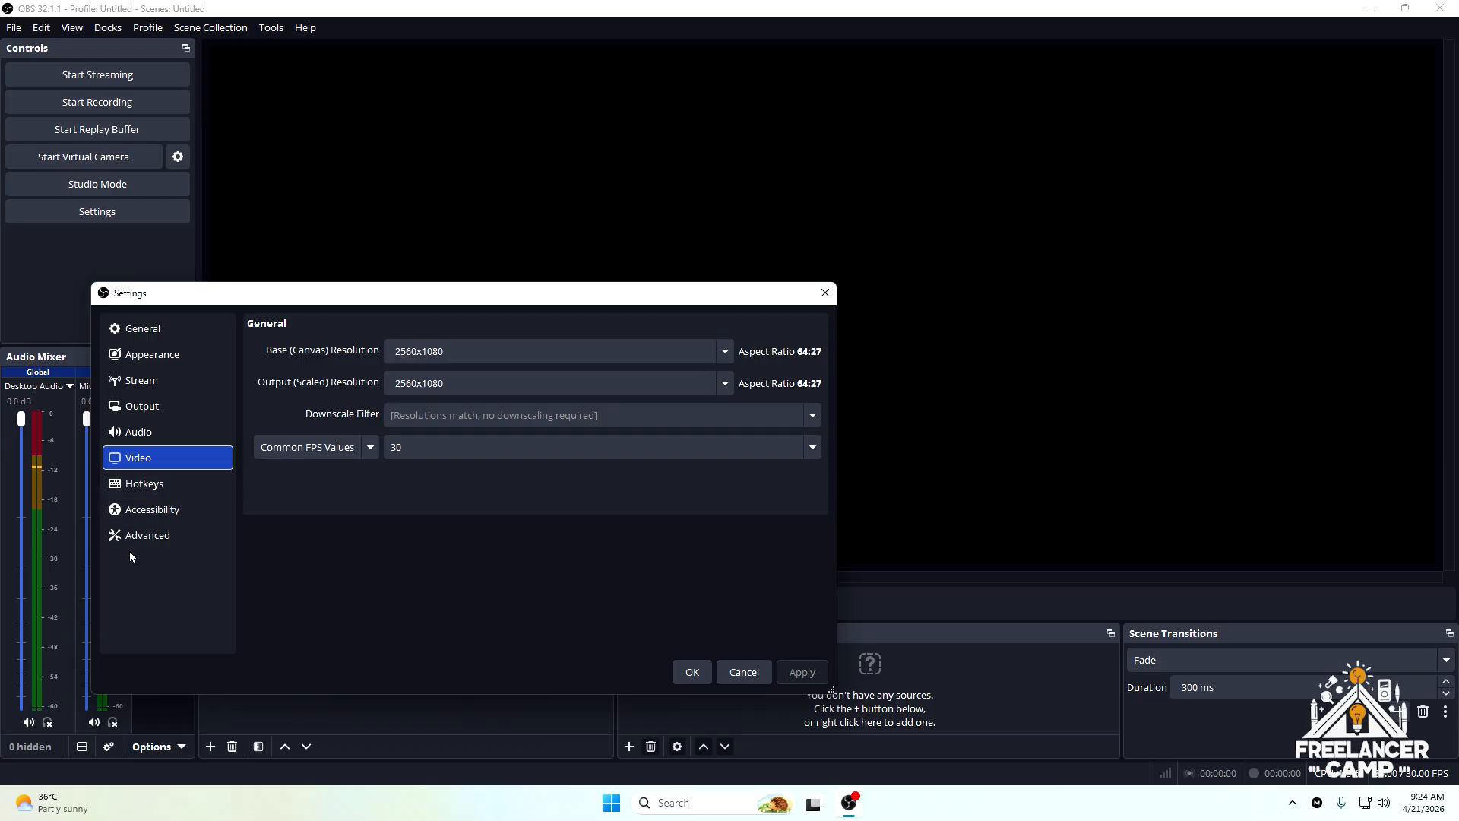
- Set the process priority to High in the advanced settings
left_click(152, 536)
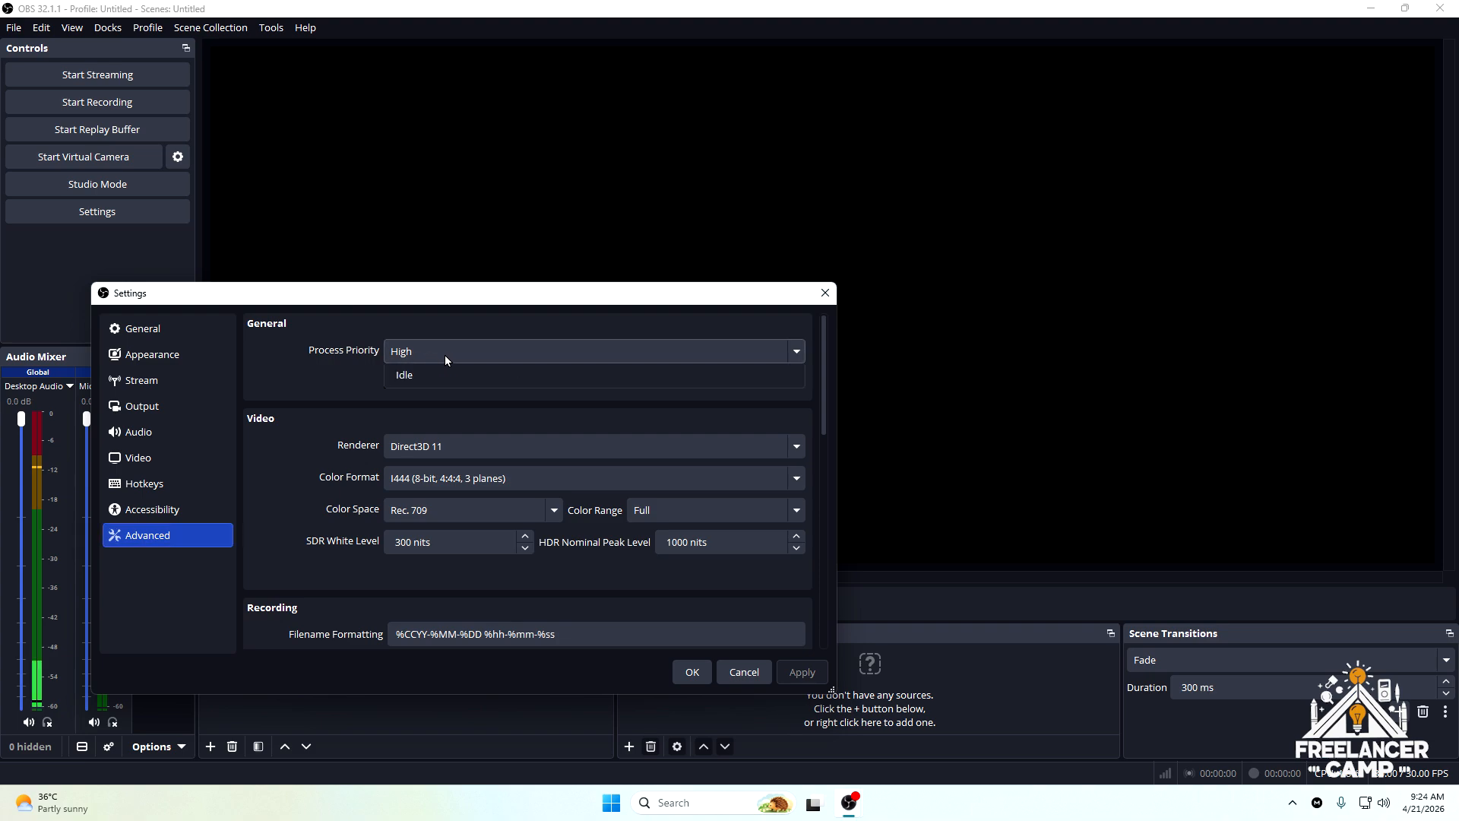
left_click(444, 354)
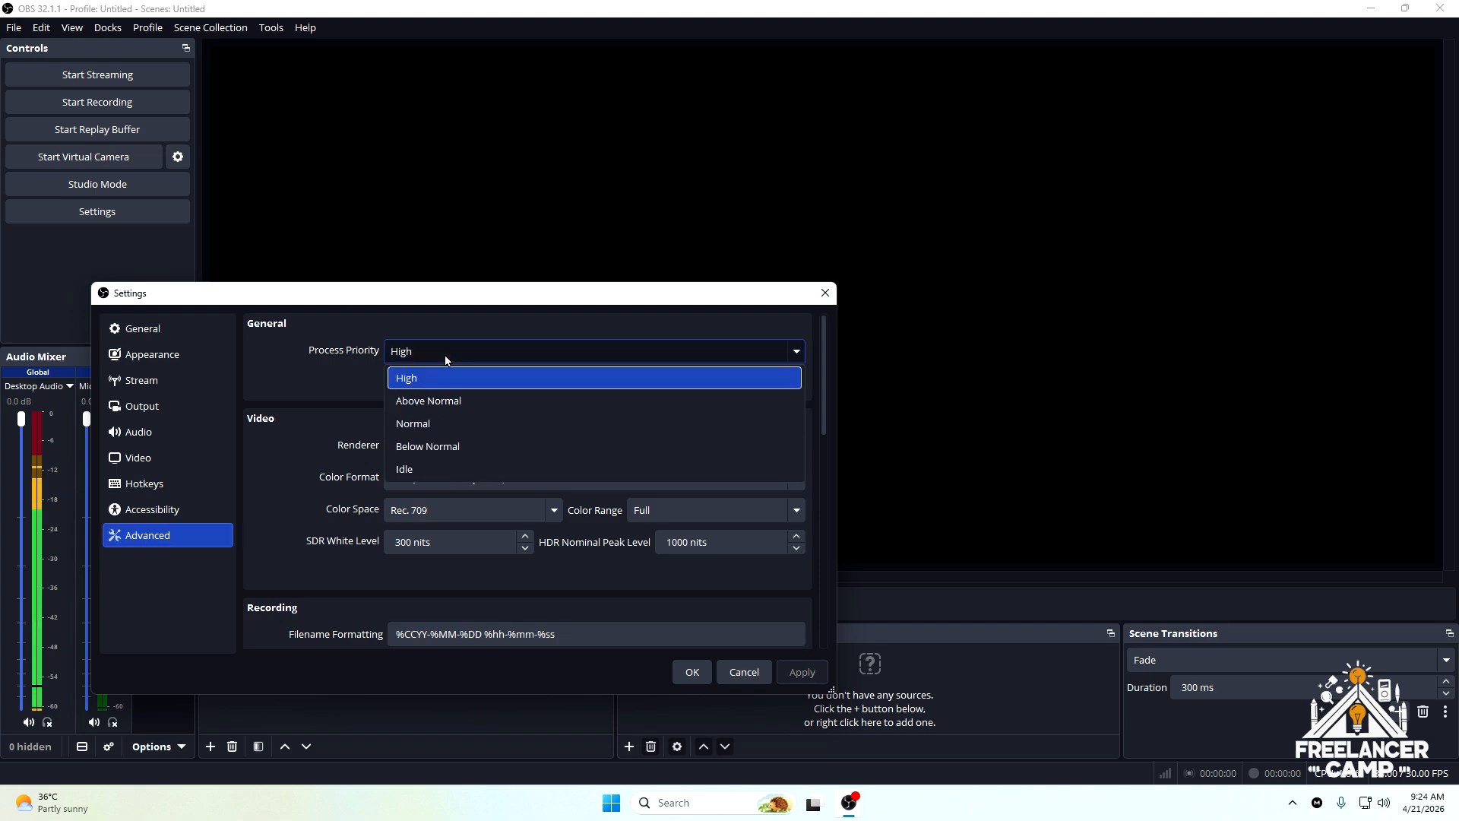
left_click(418, 385)
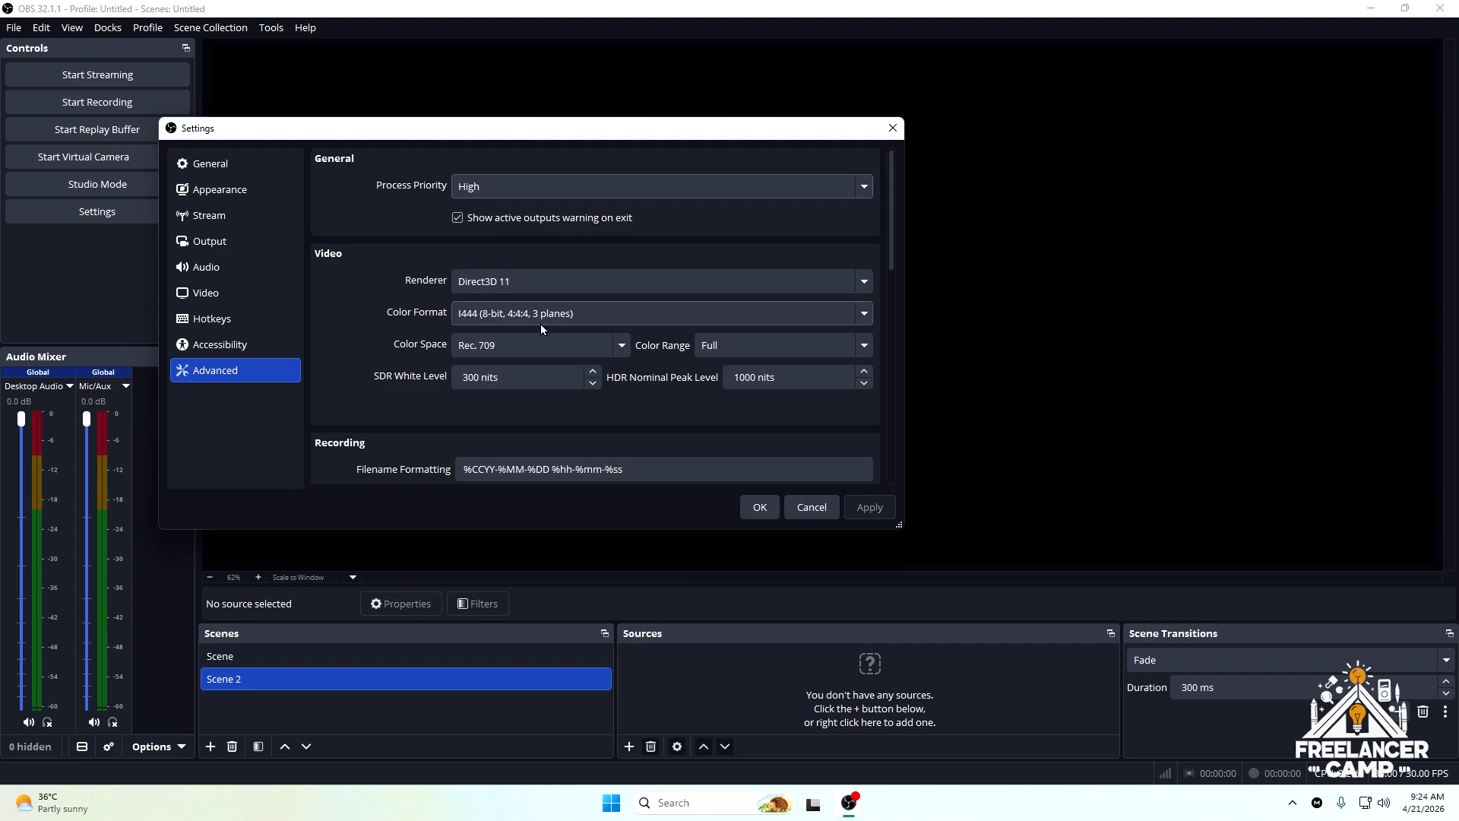
- Configure the advanced video settings with color format I444 (8-bit, 4:4:4, 3 planes), color space Rec. 709 and color range Full
left_click(498, 313)
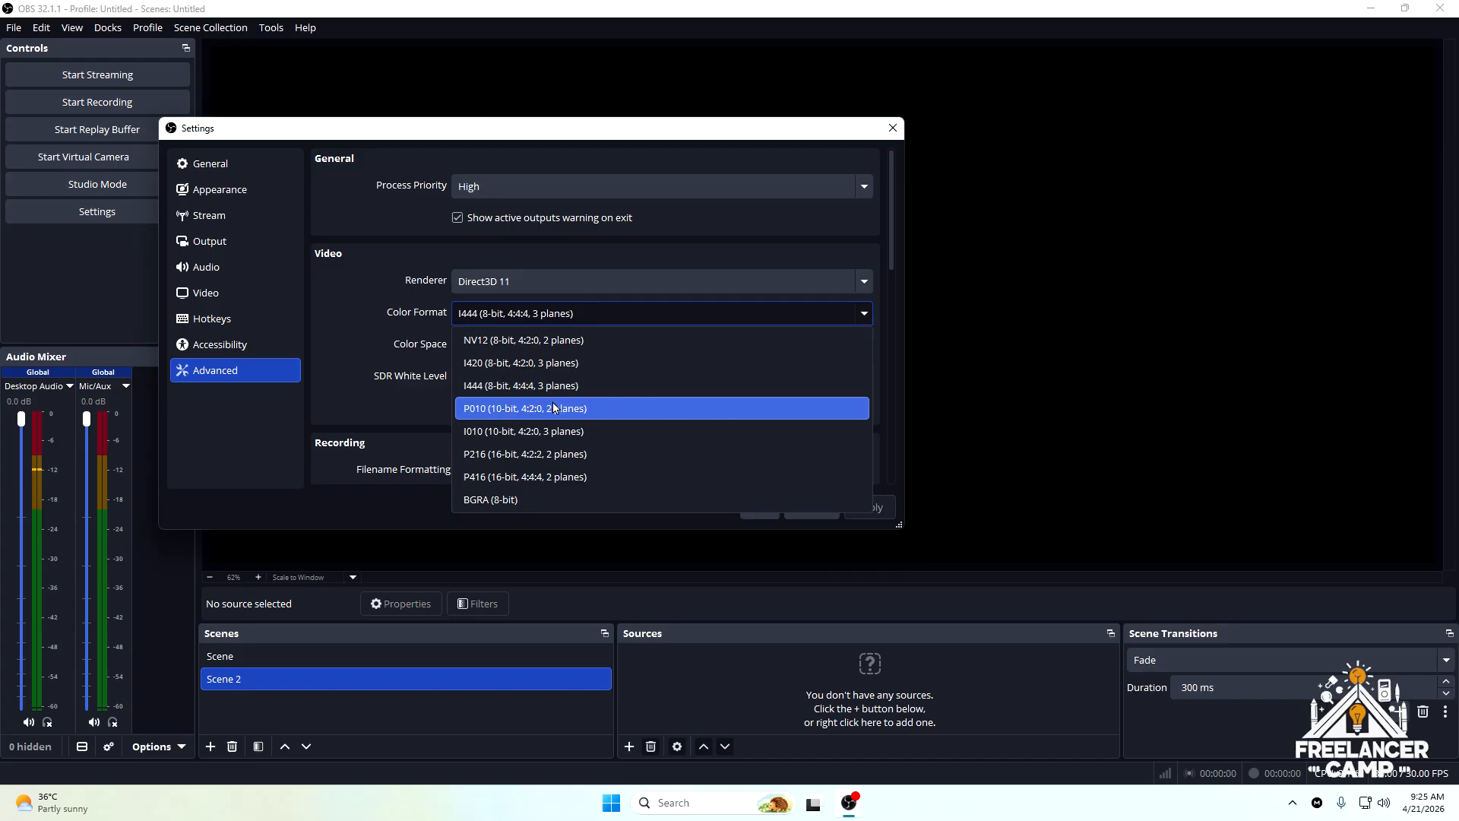
left_click(487, 388)
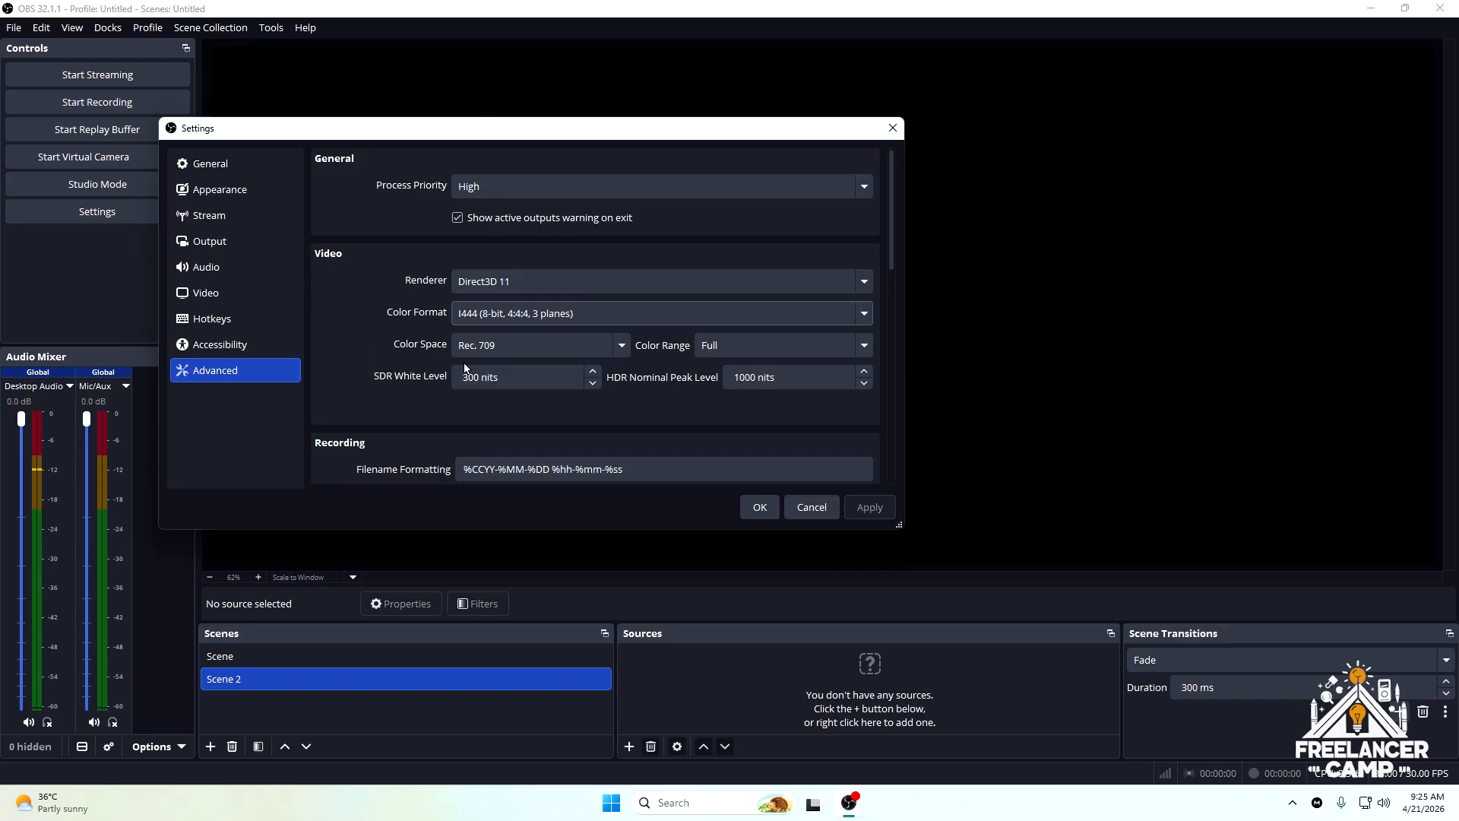
left_click(500, 346)
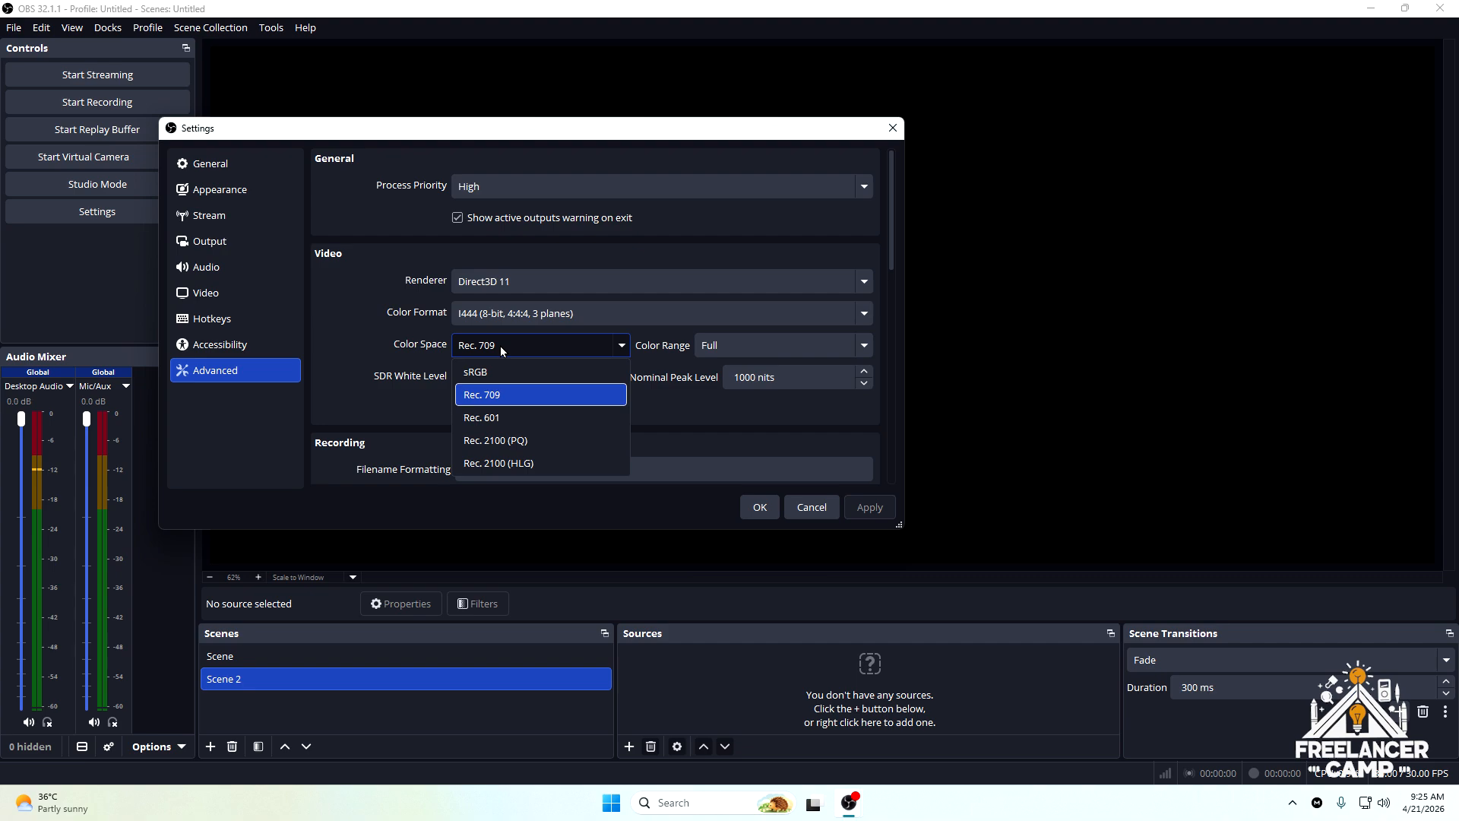
left_click(494, 390)
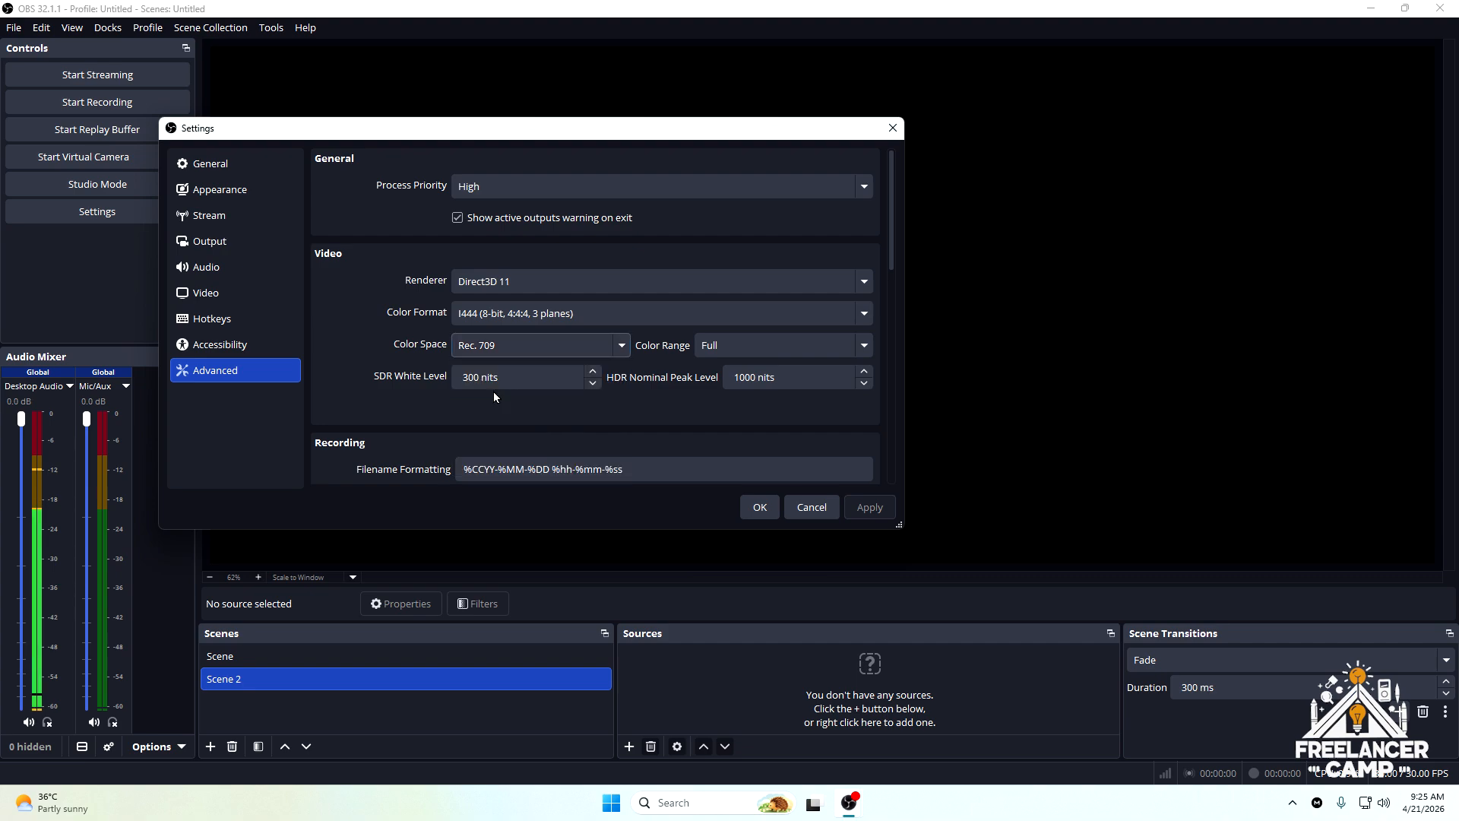
left_click(732, 353)
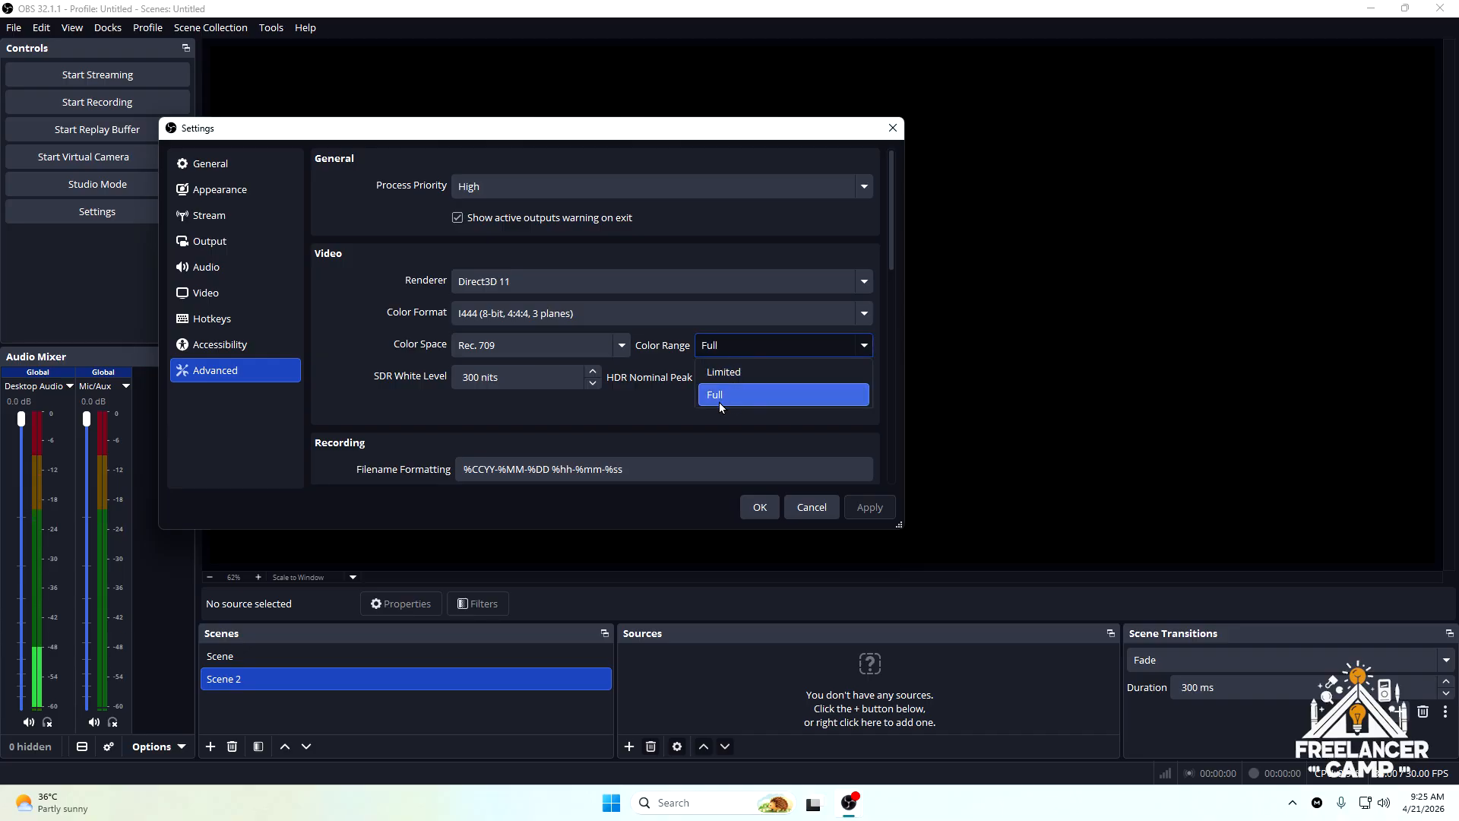
left_click(719, 403)
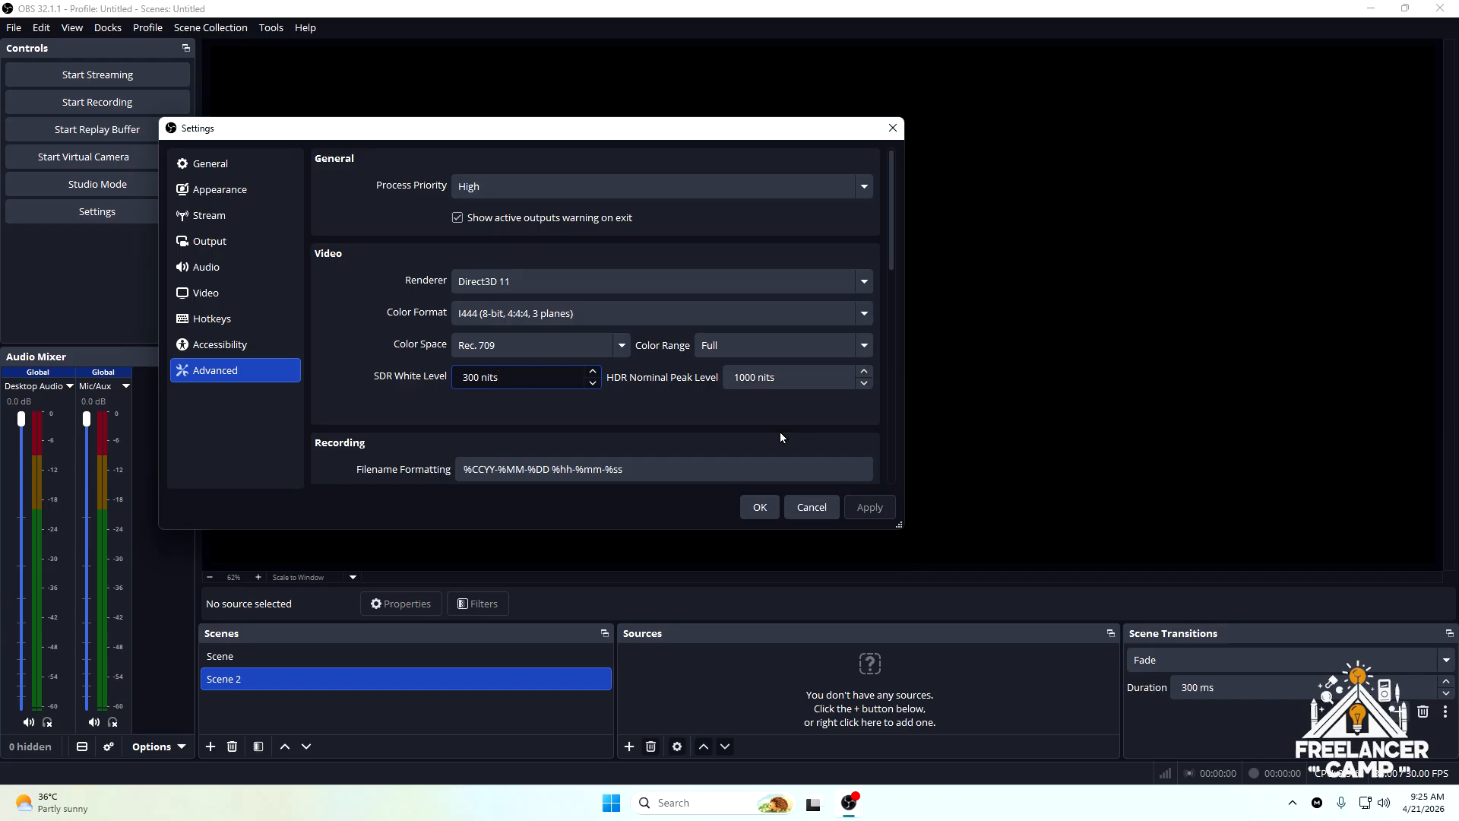
- Check the remaining advanced settings, including recording and stream delay, and accept the settings dialog
scroll(873, 320, "down", 5)
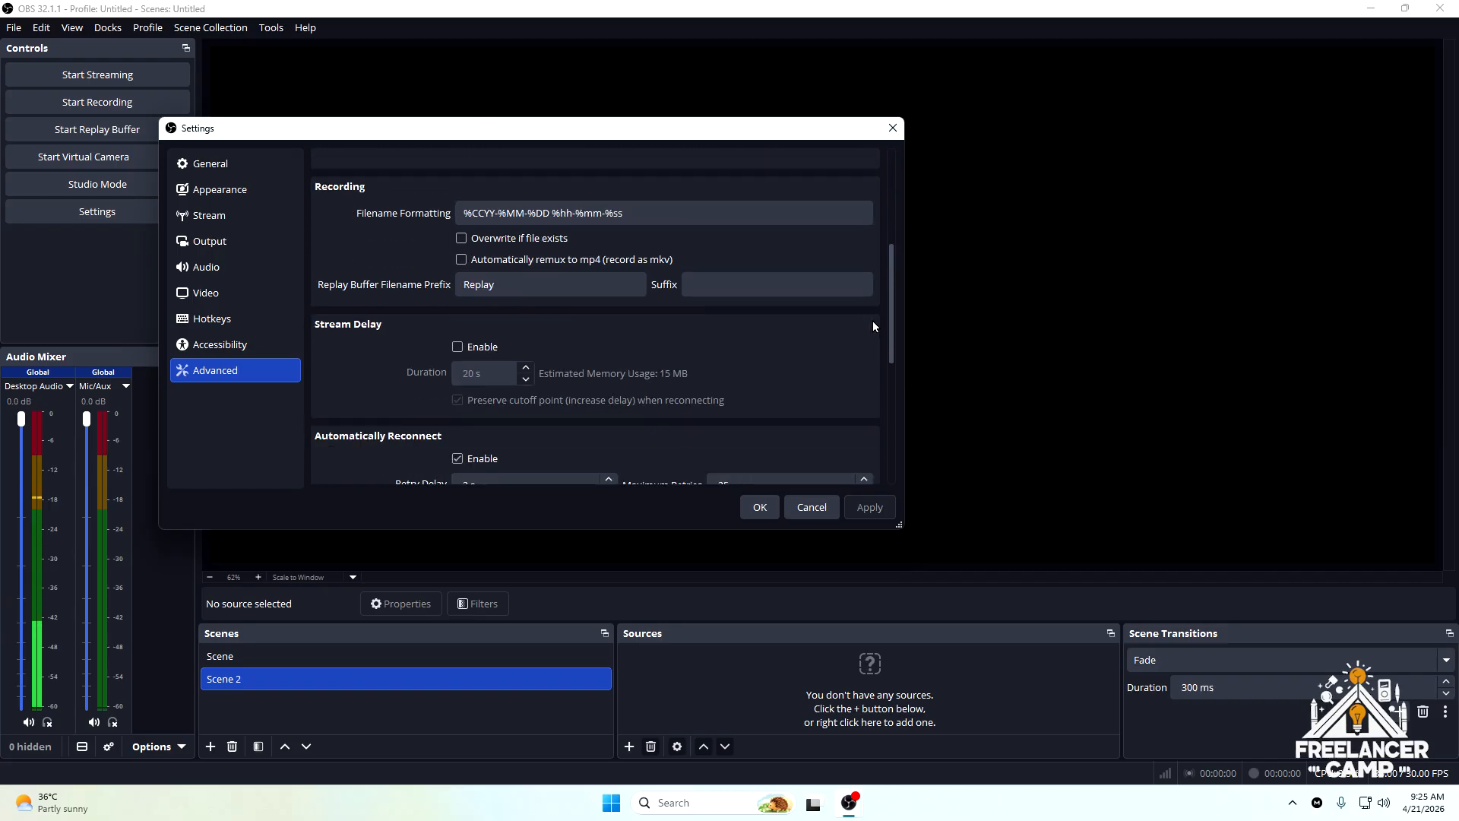
scroll(862, 380, "down", 5)
scroll(868, 327, "up", 5)
scroll(868, 330, "up", 4)
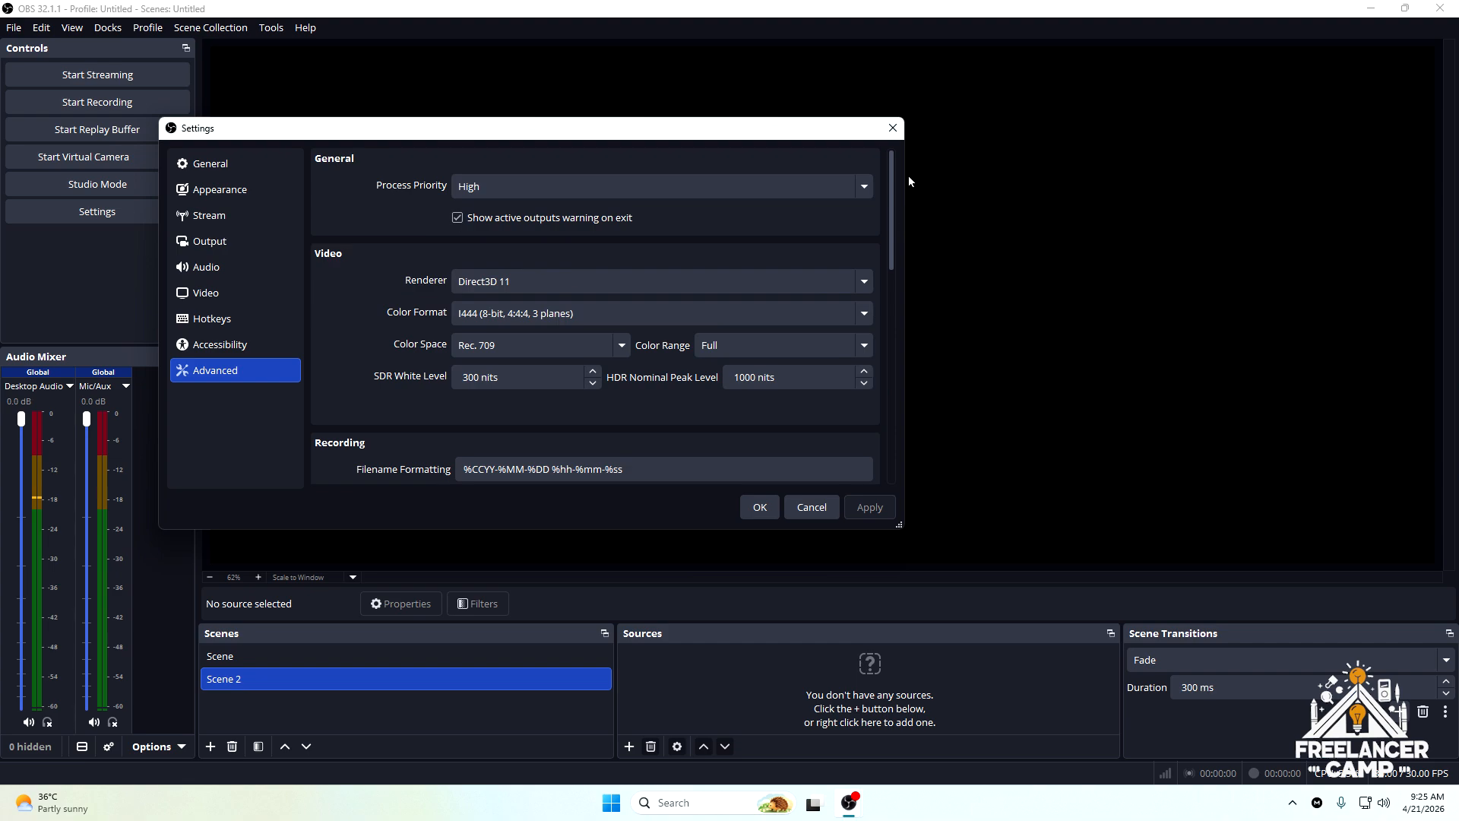
left_click(759, 507)
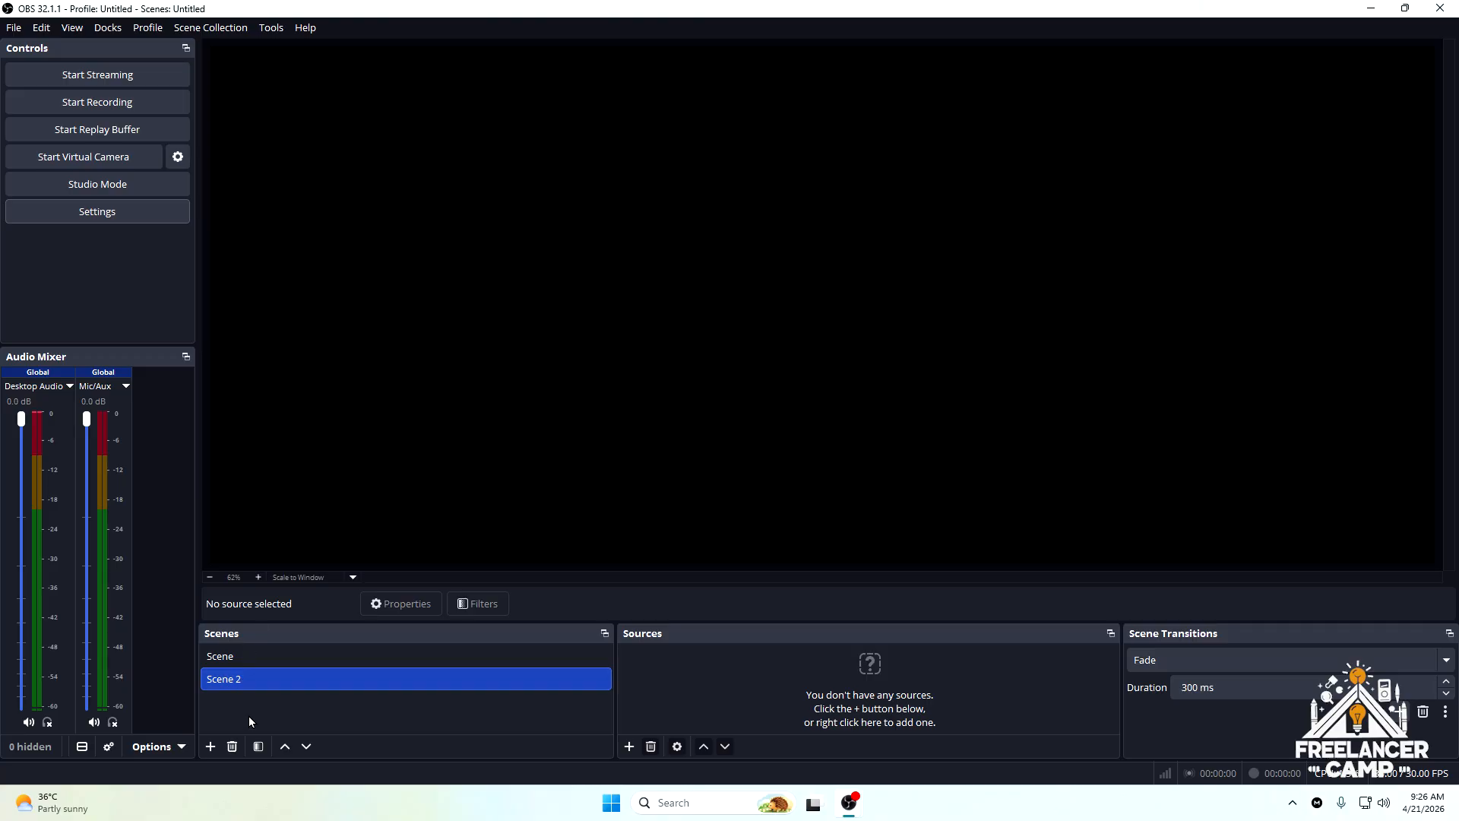
- Add a new Display Capture source named landscp1 to Scene 2
left_click(630, 747)
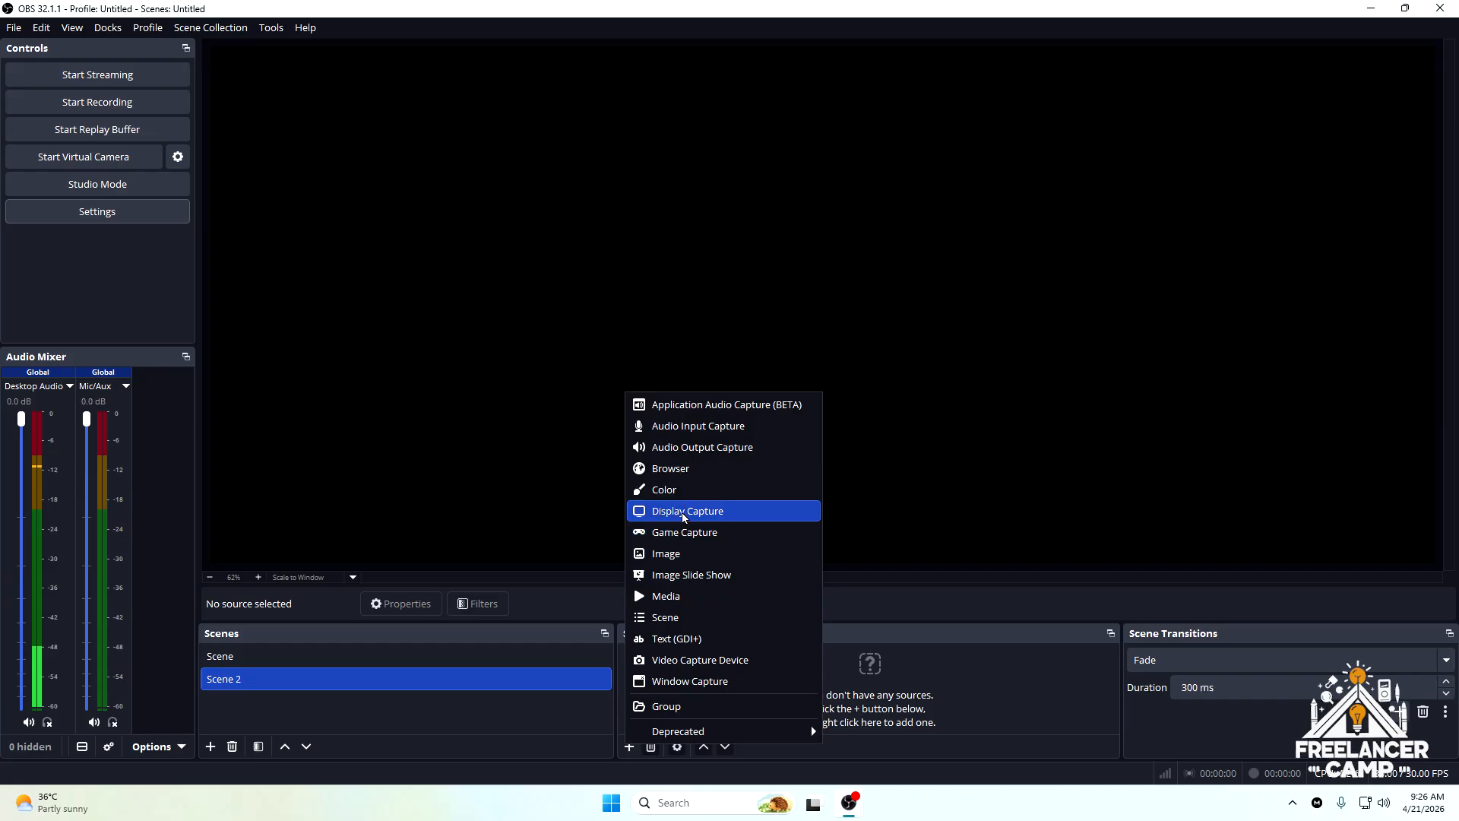
left_click(700, 514)
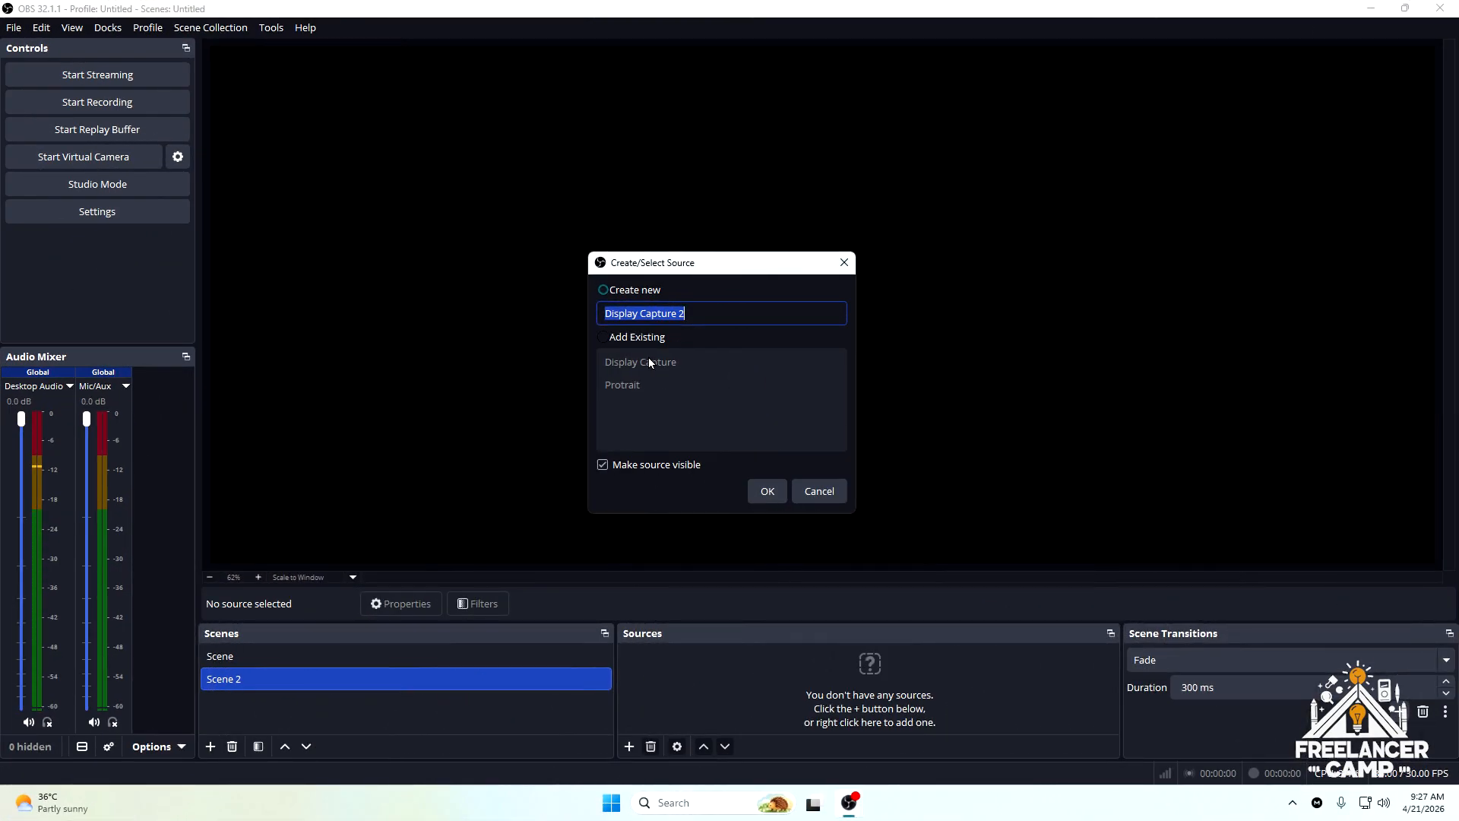
left_click_drag(703, 313, 540, 321)
type("la")
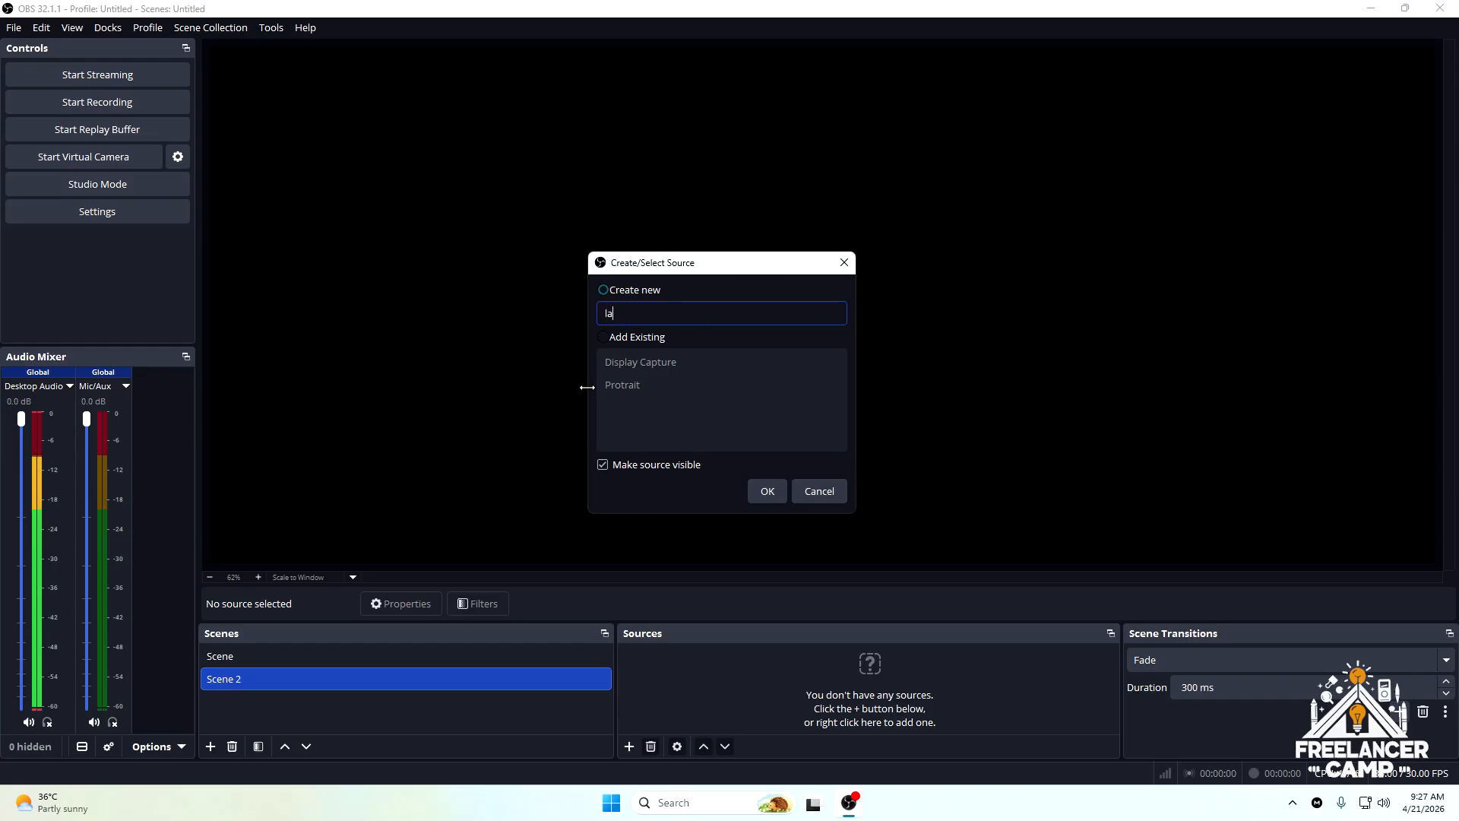
type("ndscp")
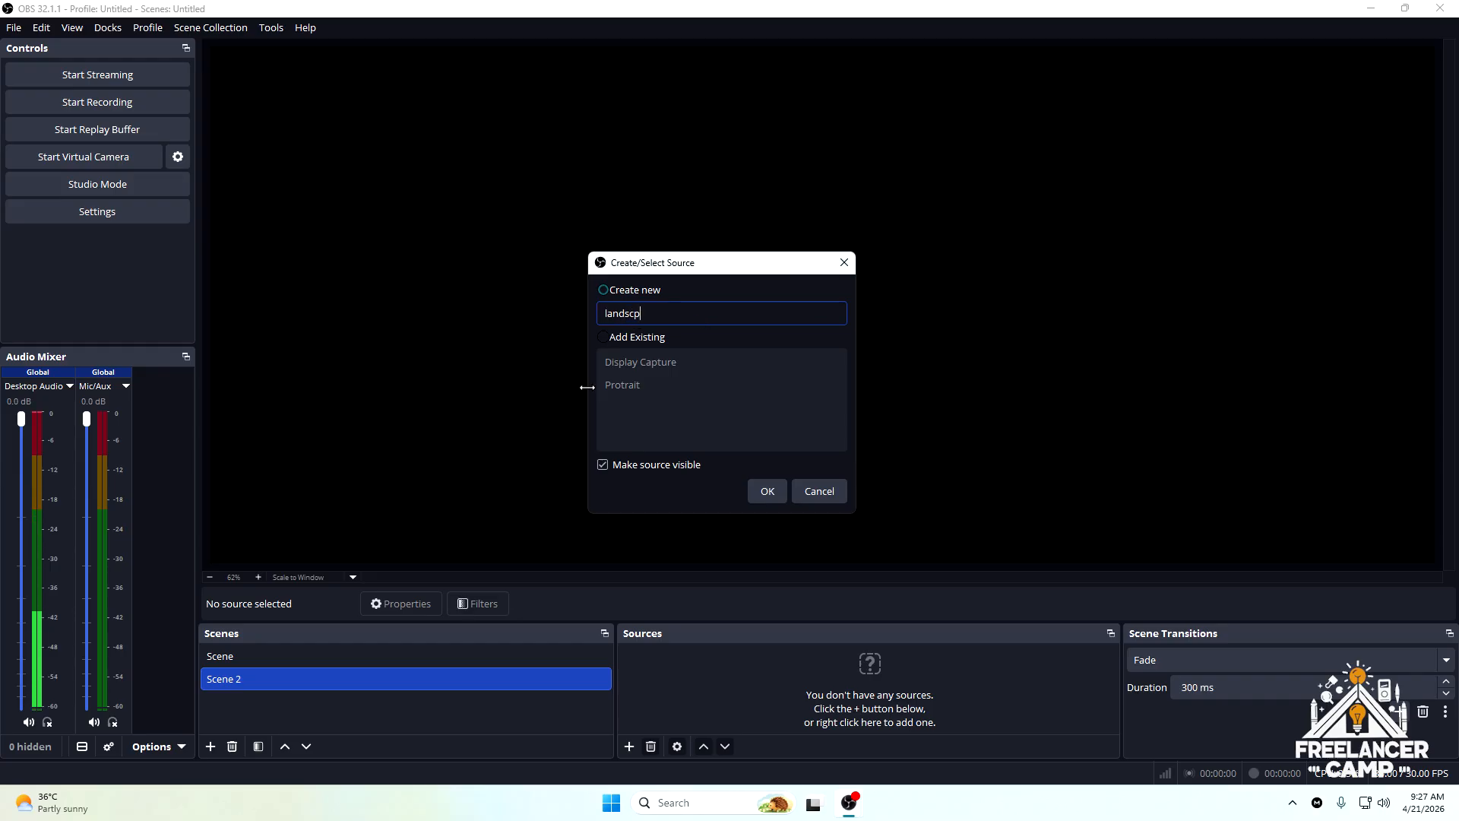
type("1")
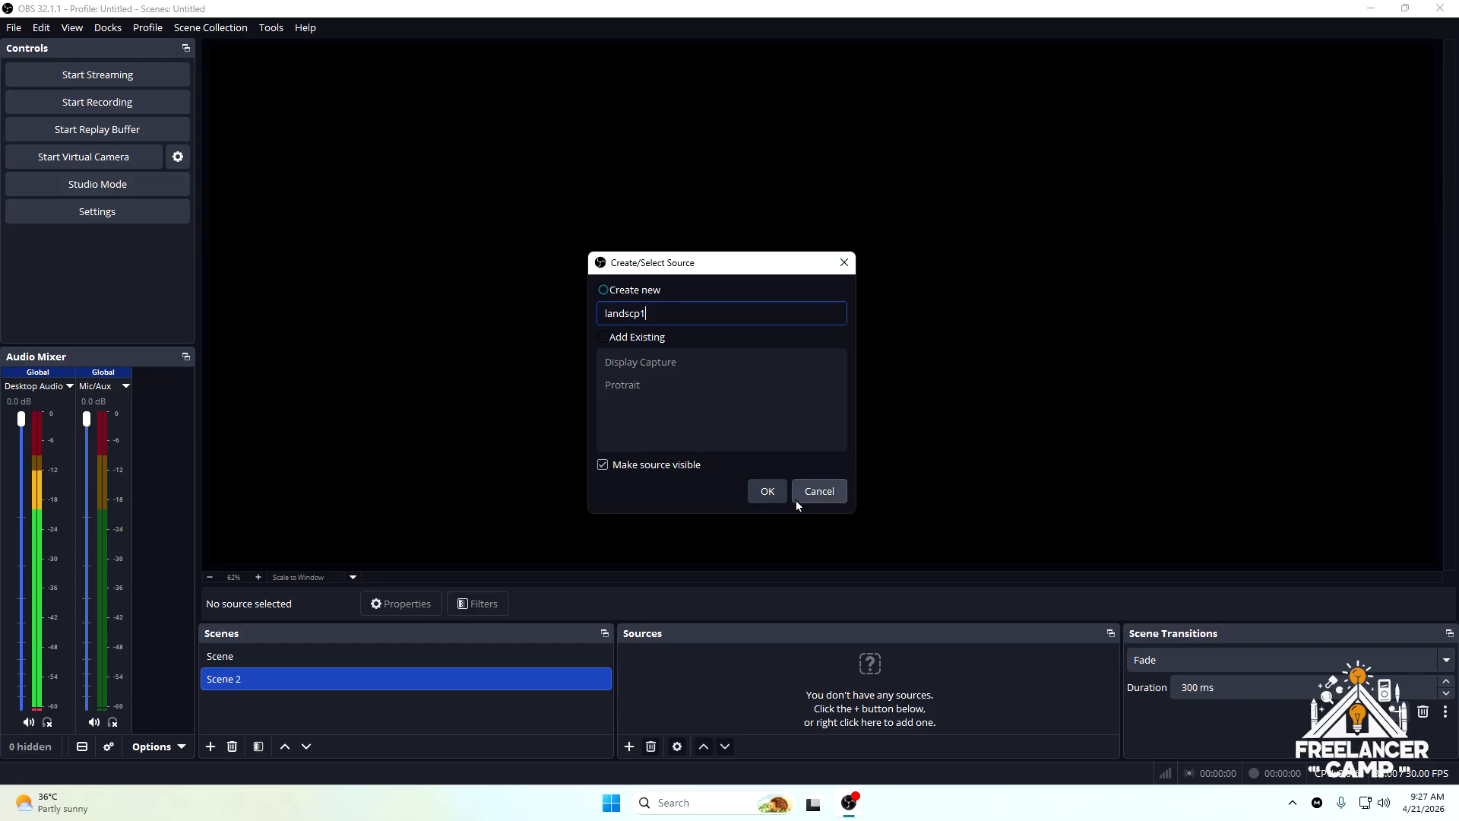
left_click(769, 494)
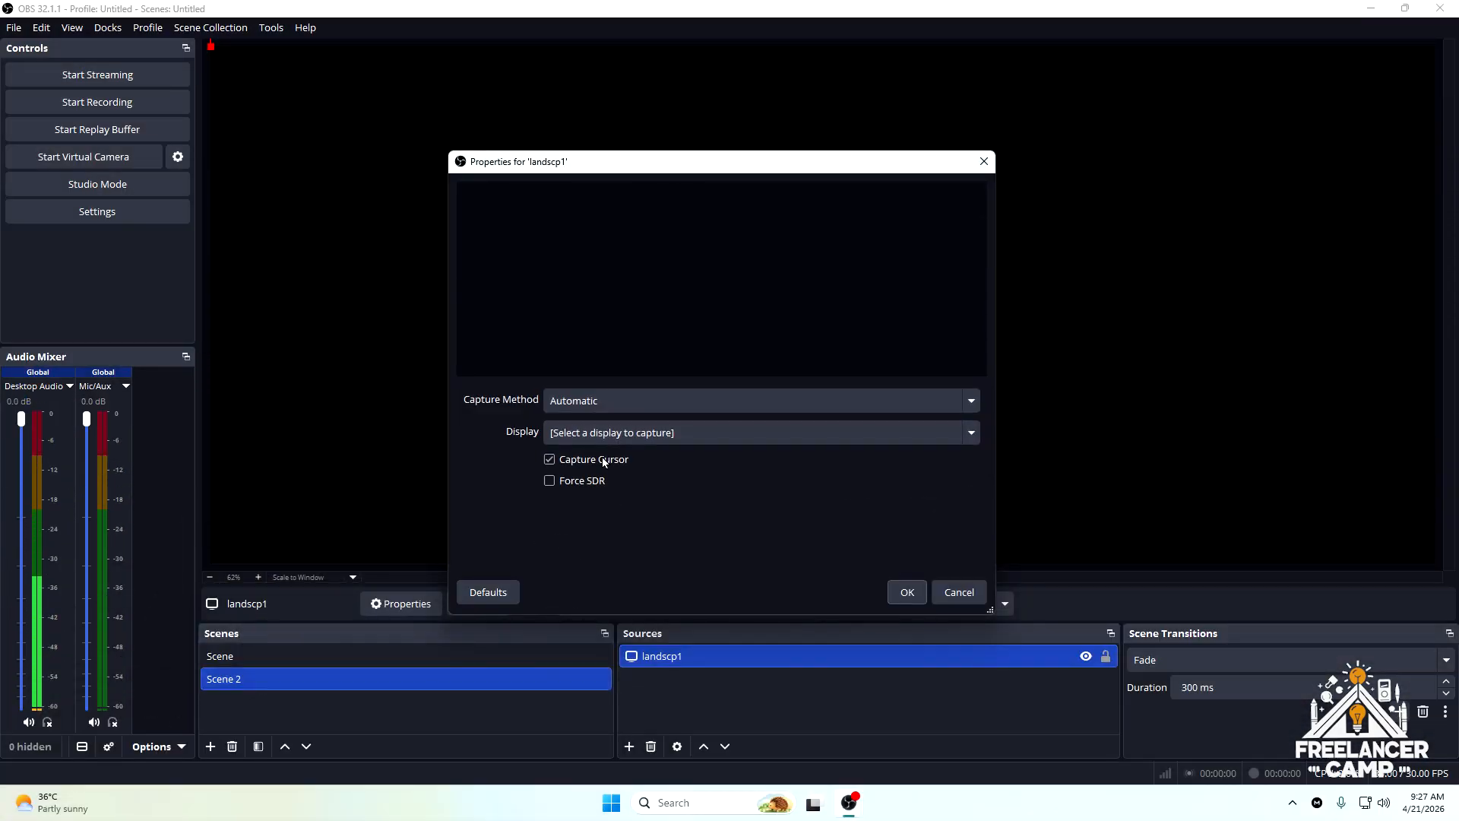
- Set landscp1 to capture the EV2316W primary monitor with the DXGI Desktop Duplication method and confirm its properties
left_click(658, 402)
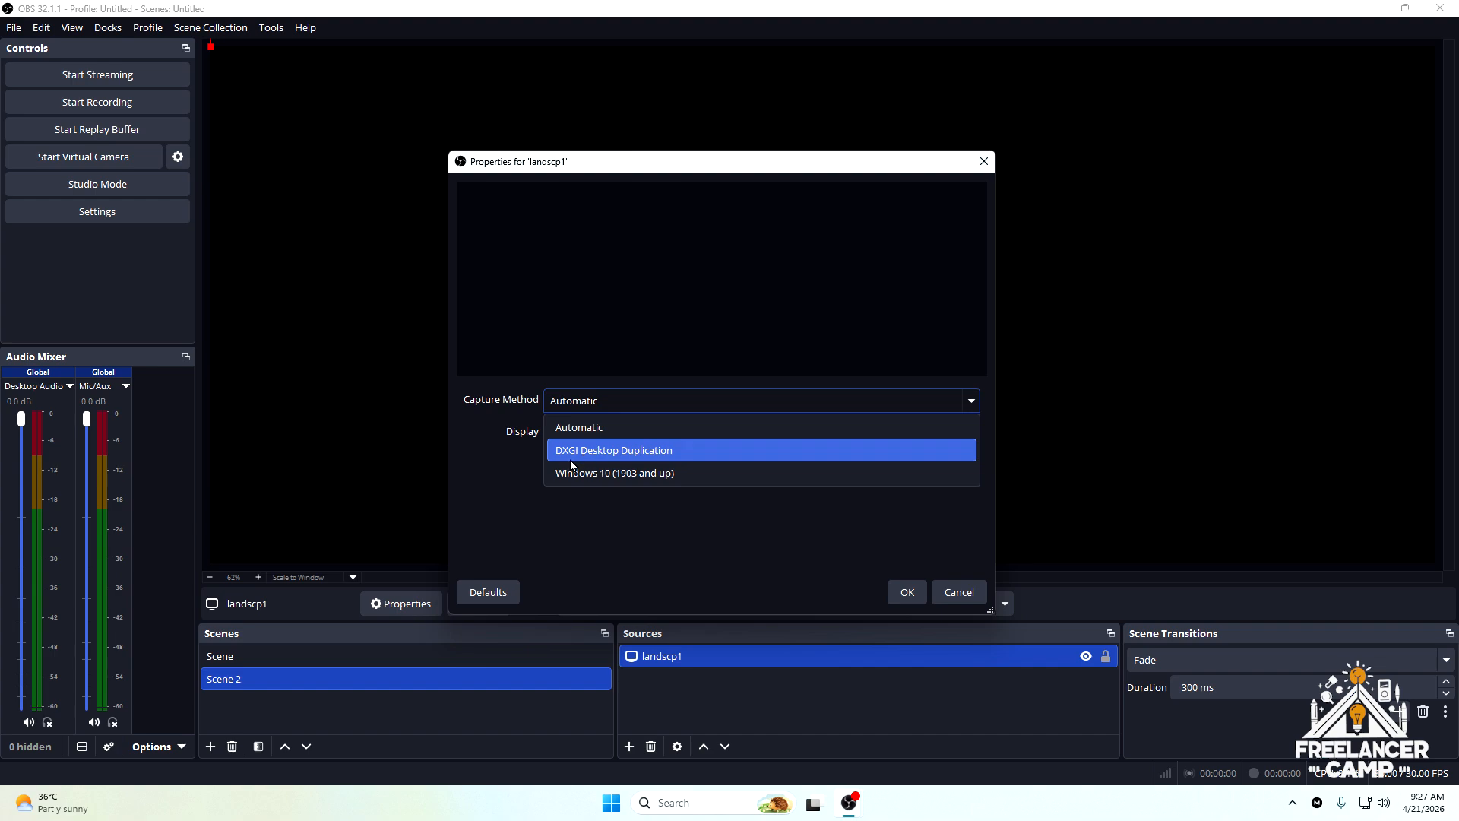
left_click(572, 458)
left_click(585, 439)
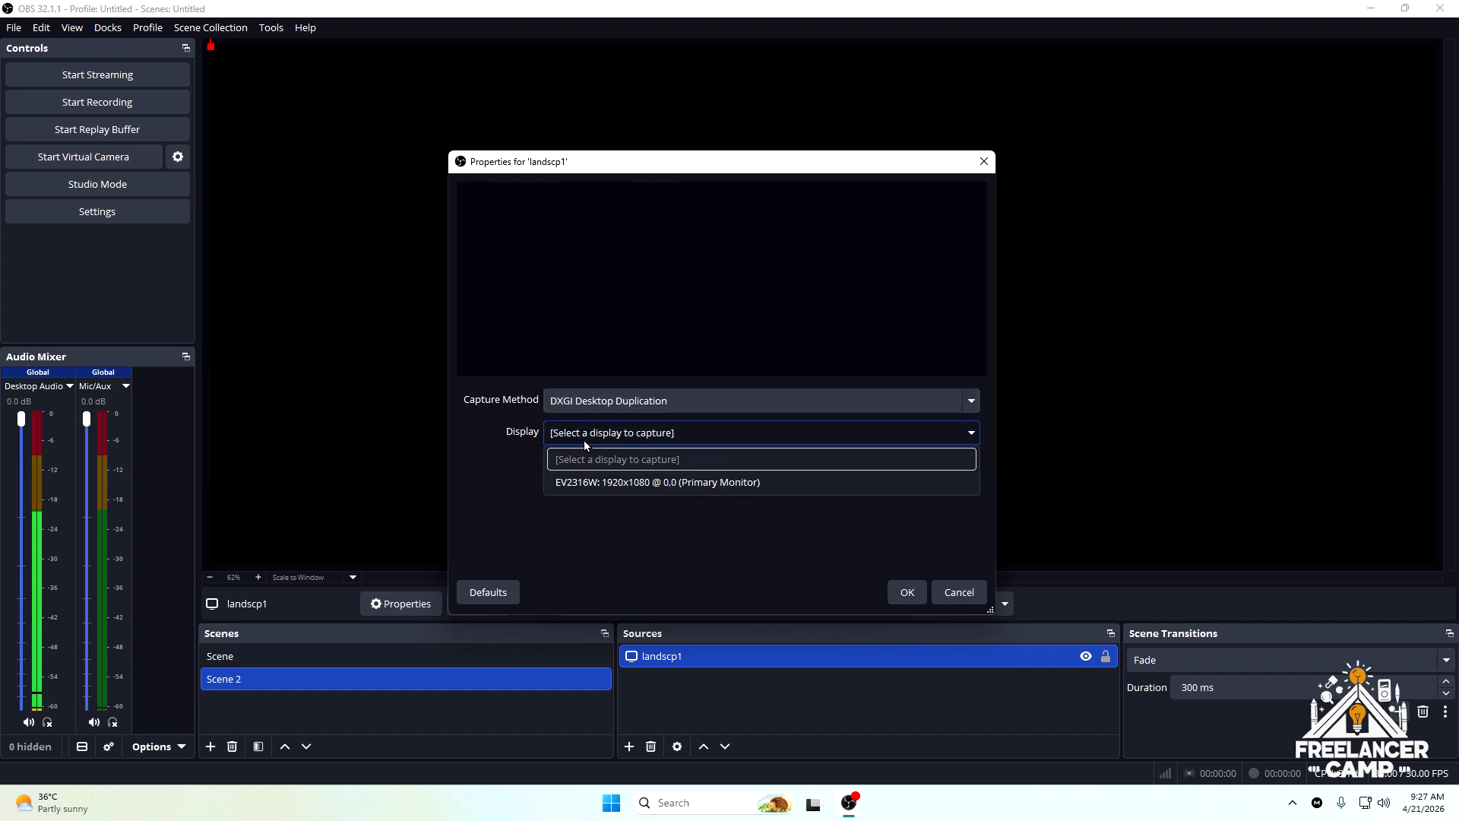
left_click(572, 483)
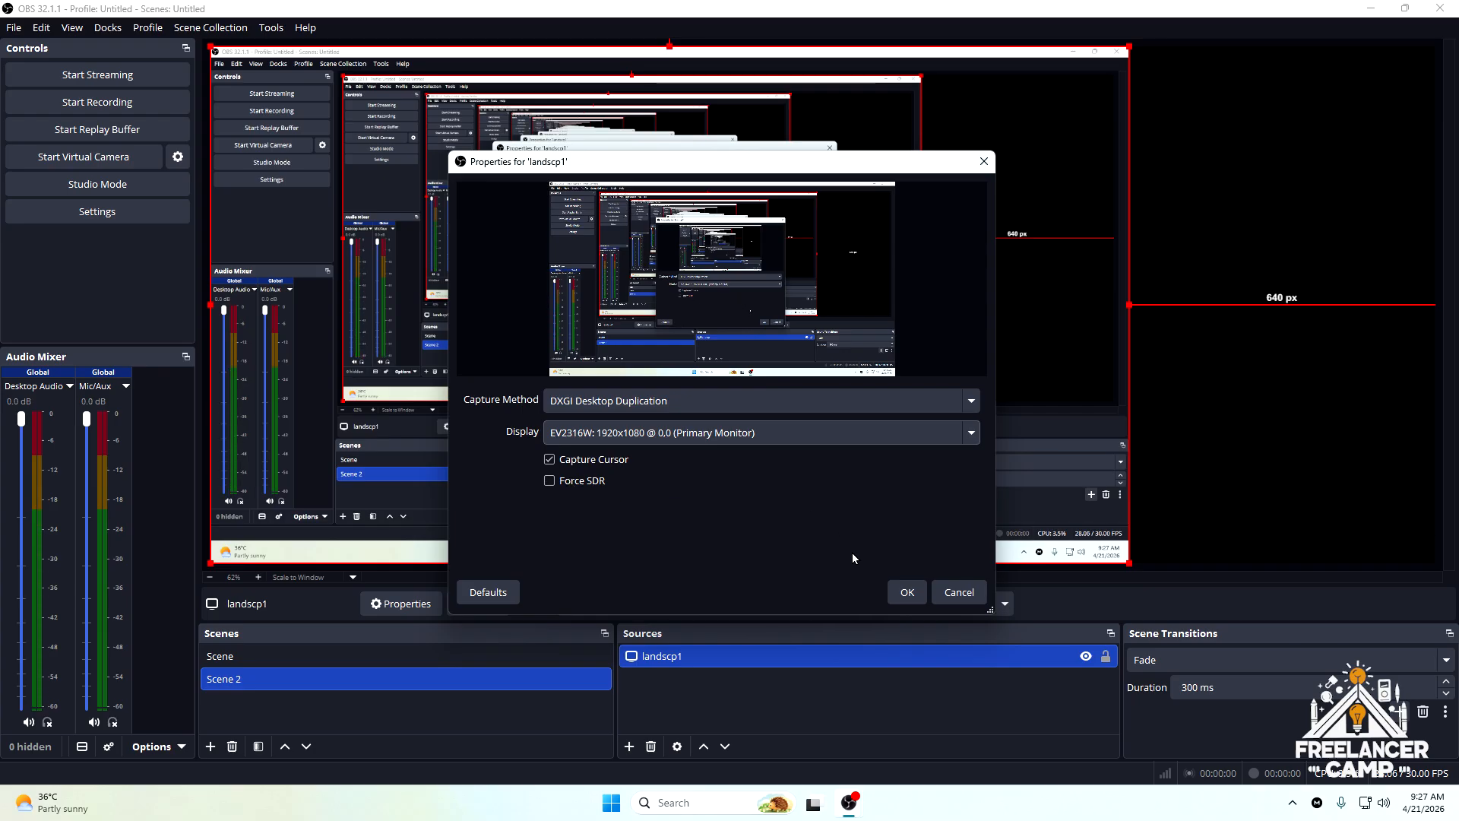
left_click(905, 592)
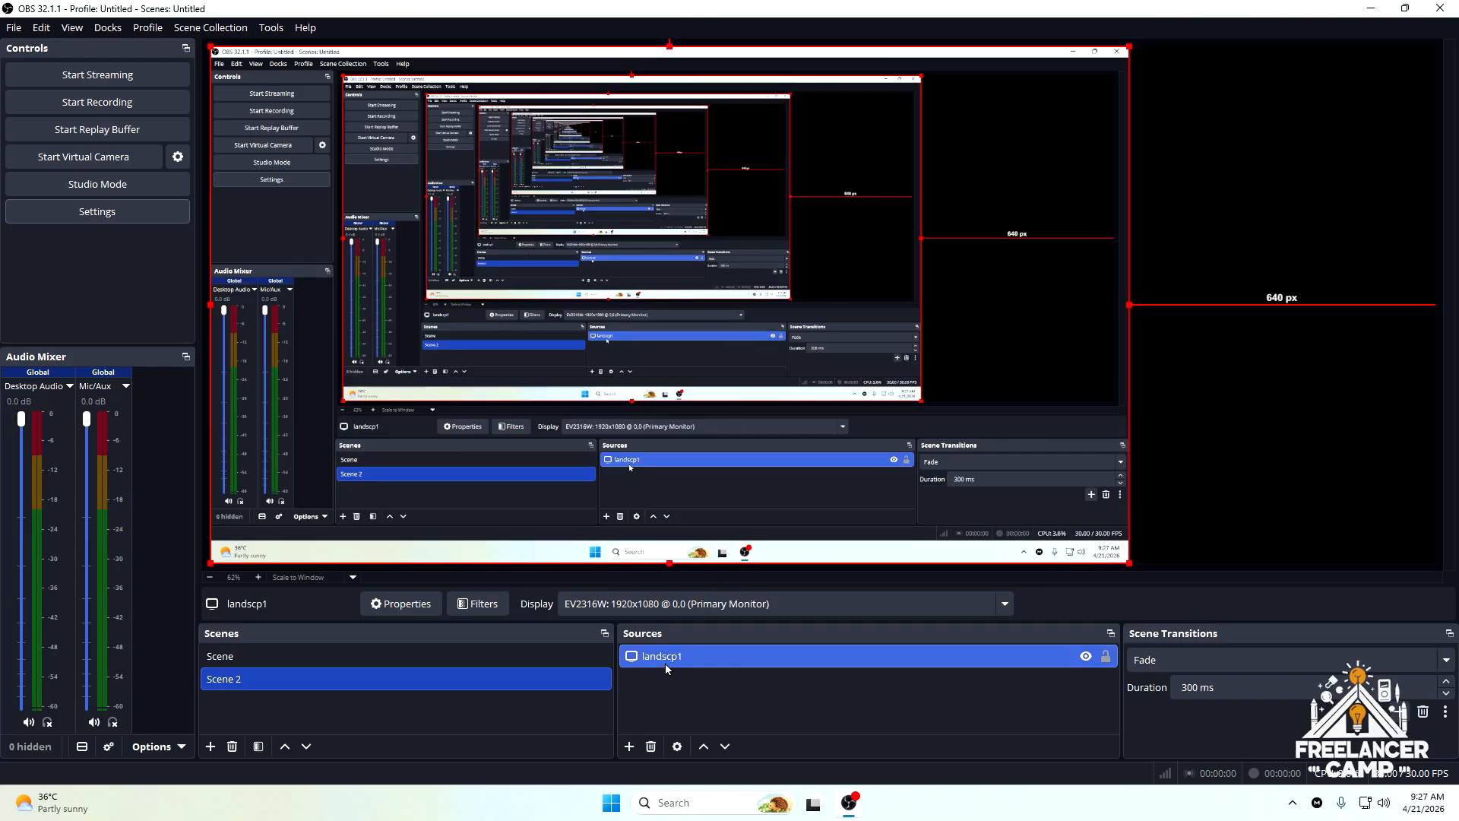
- Add a second new Display Capture source named portrait2 to Scene 2
left_click(630, 748)
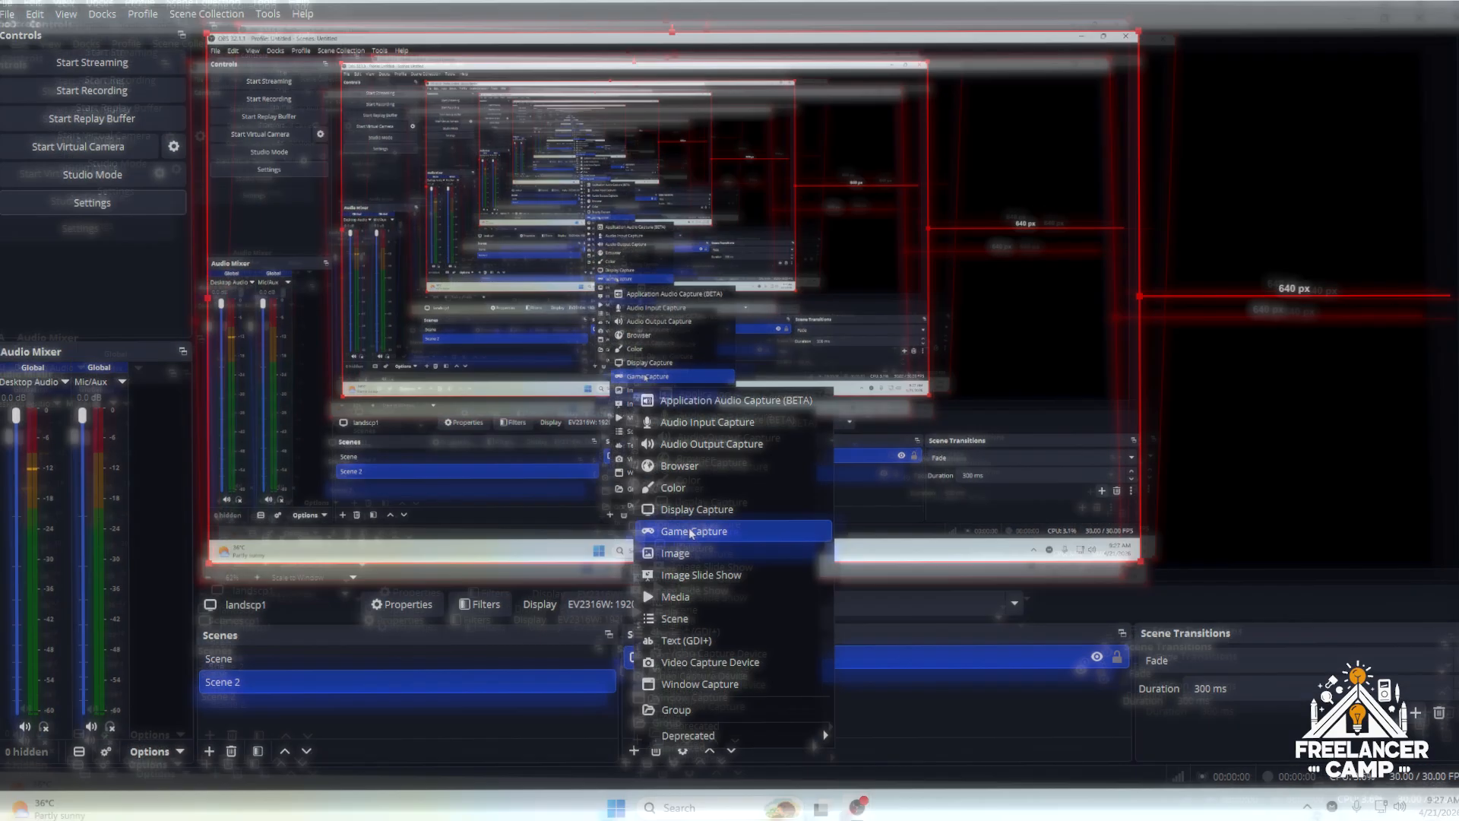
left_click(687, 511)
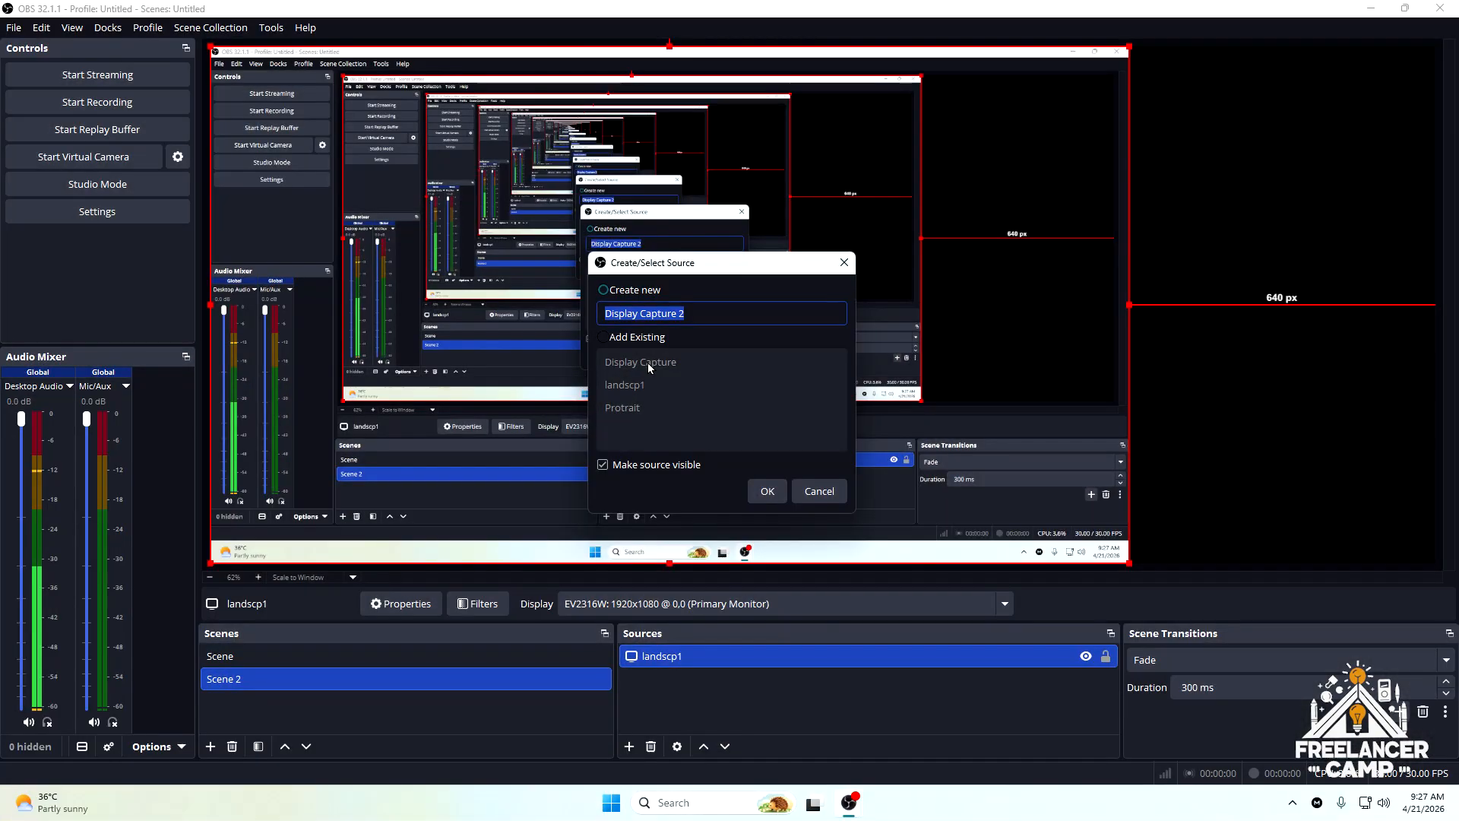
type("port")
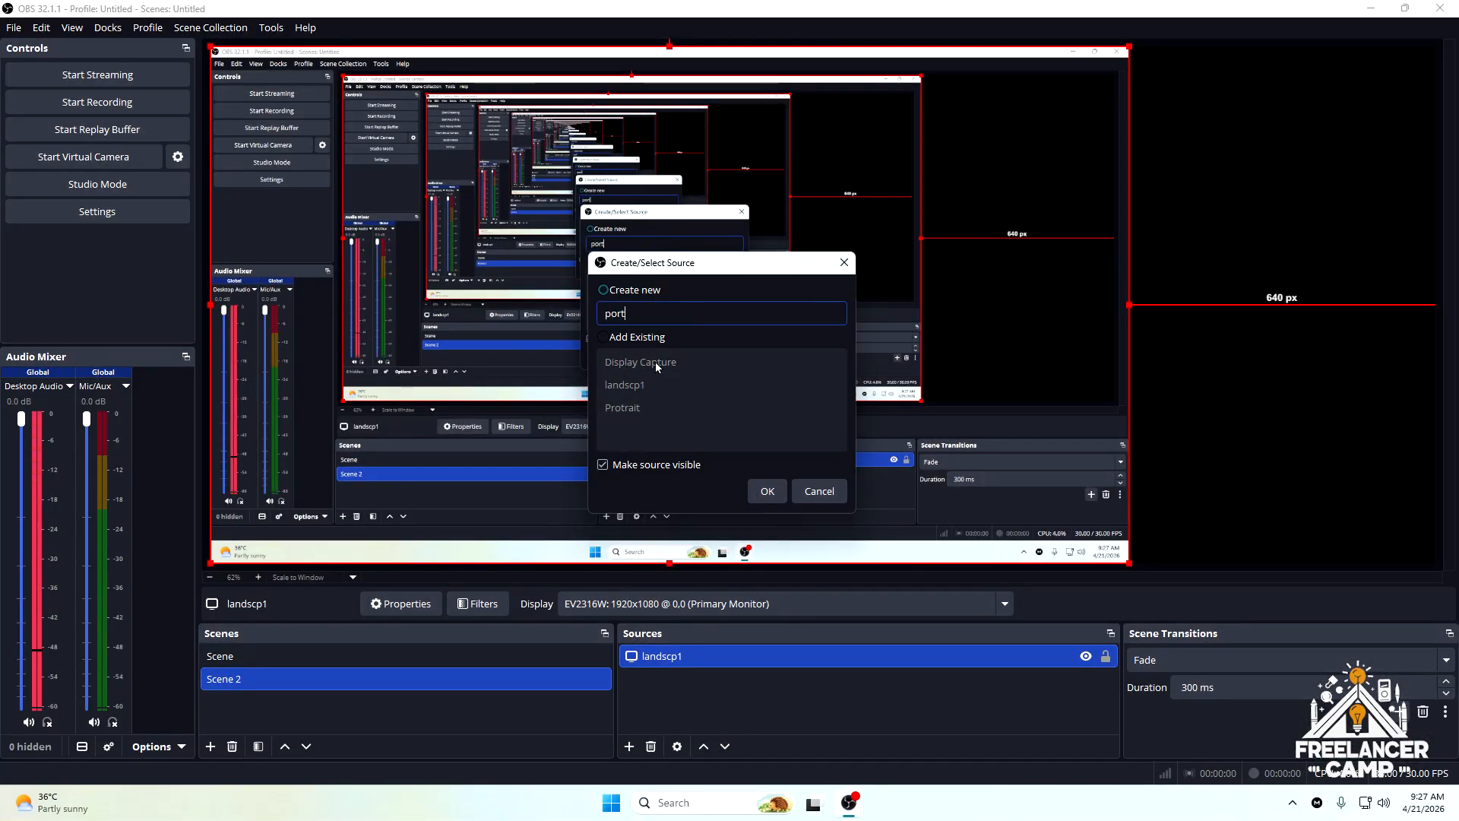
type("rait2")
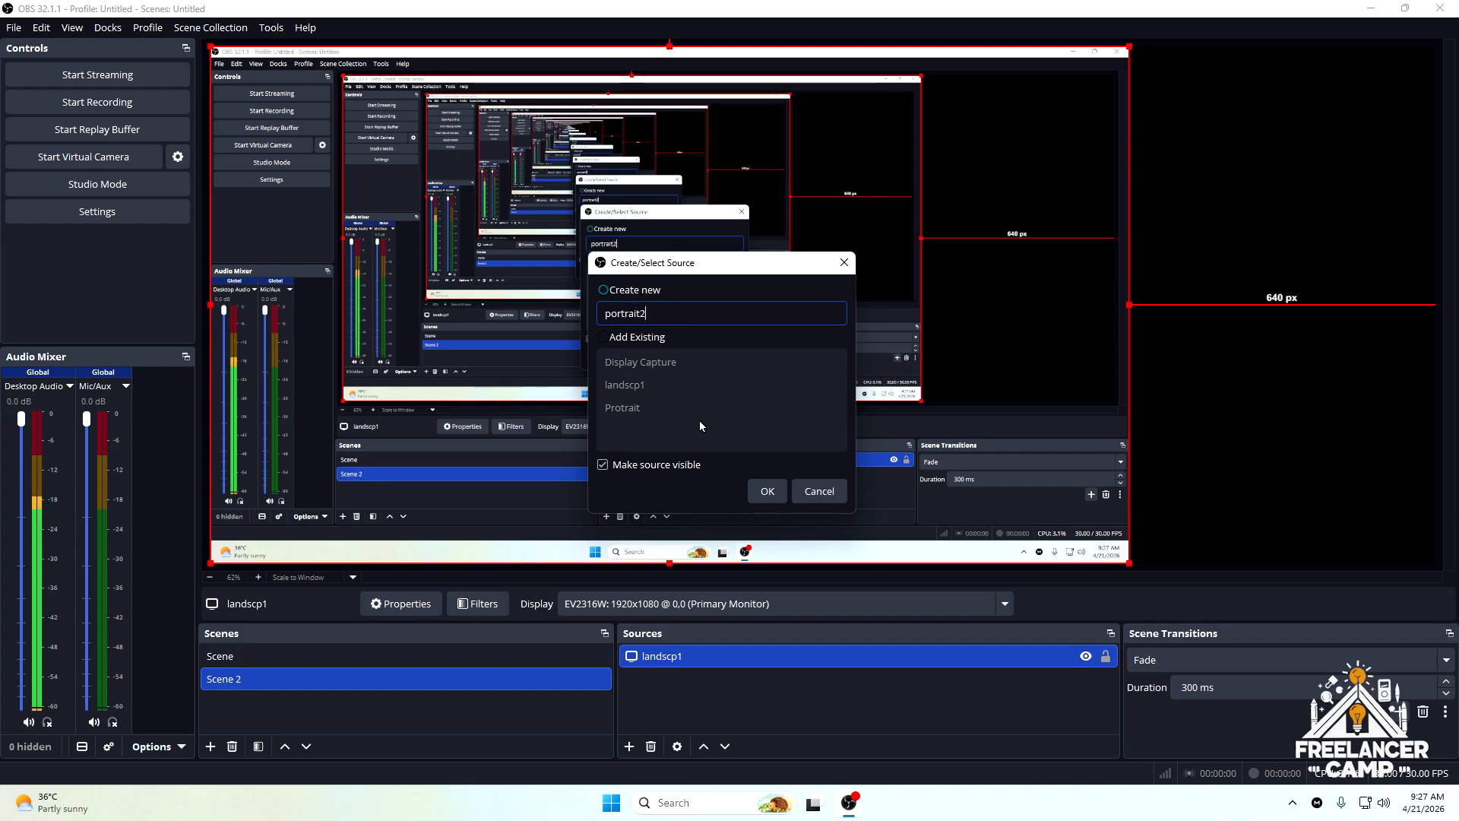
left_click(772, 492)
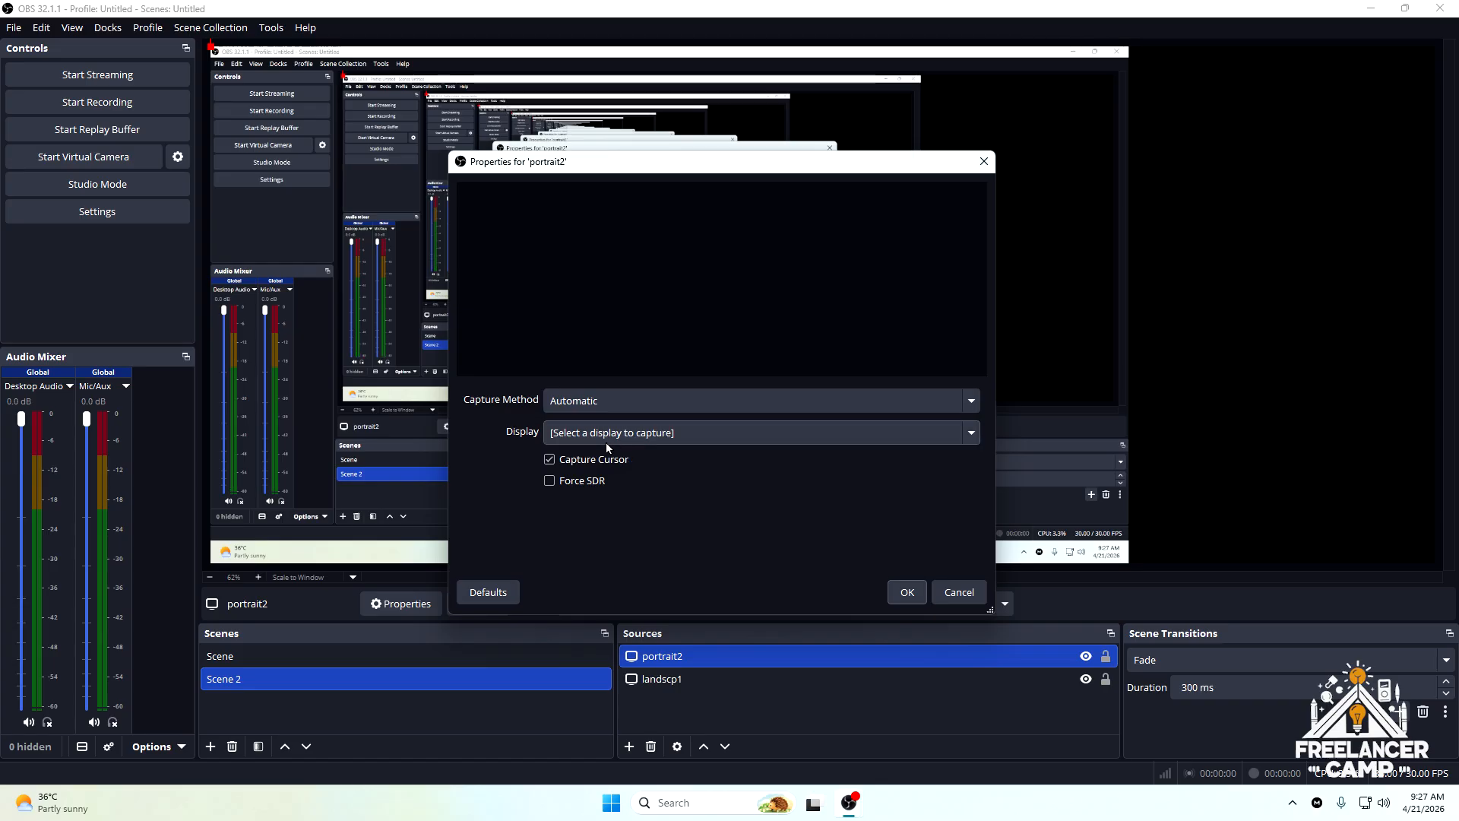
- Set portrait2 to capture the EV2316W primary monitor with the DXGI Desktop Duplication method and confirm its properties
left_click(607, 447)
left_click(605, 488)
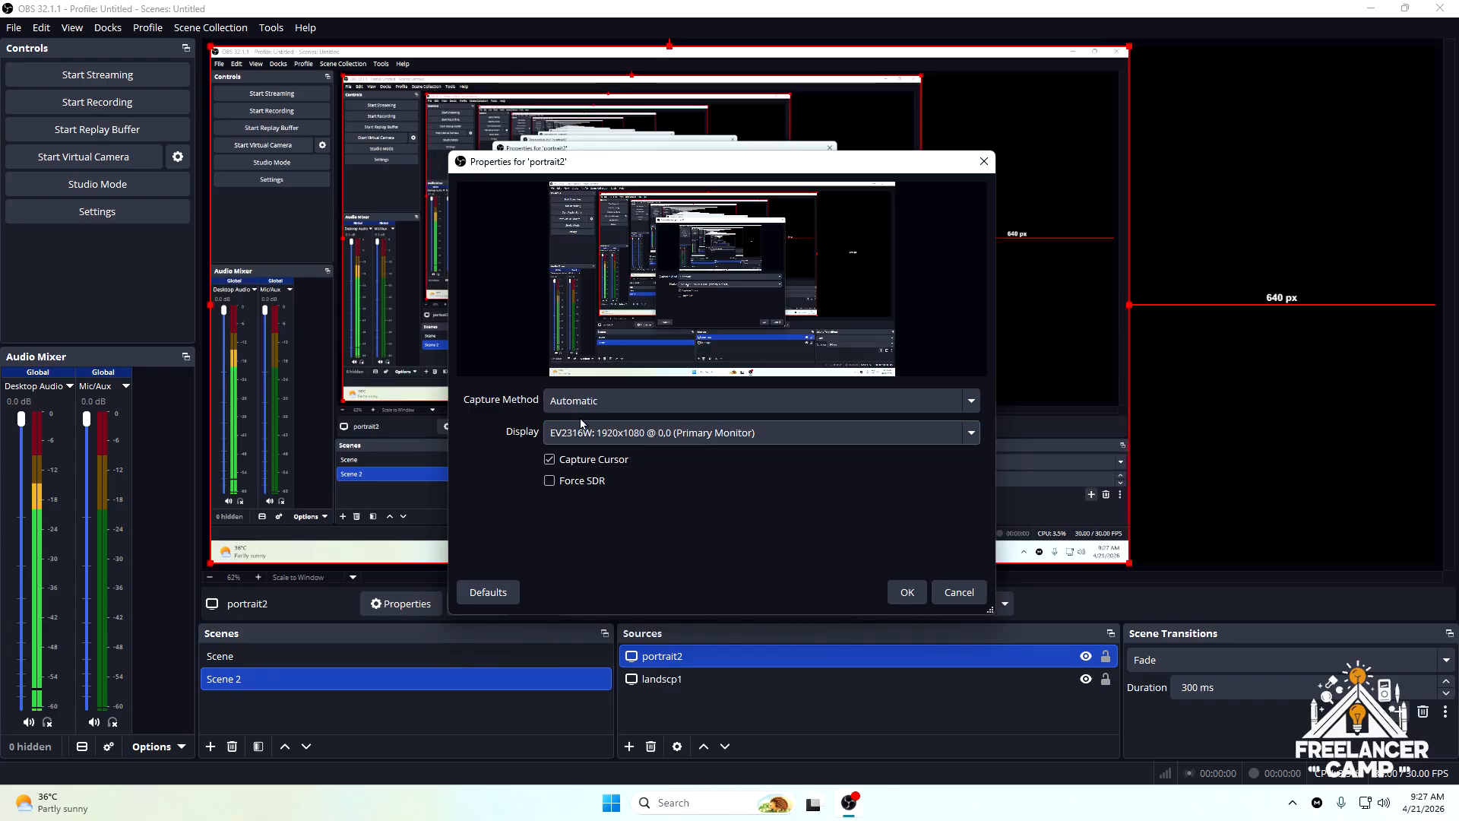
left_click(583, 403)
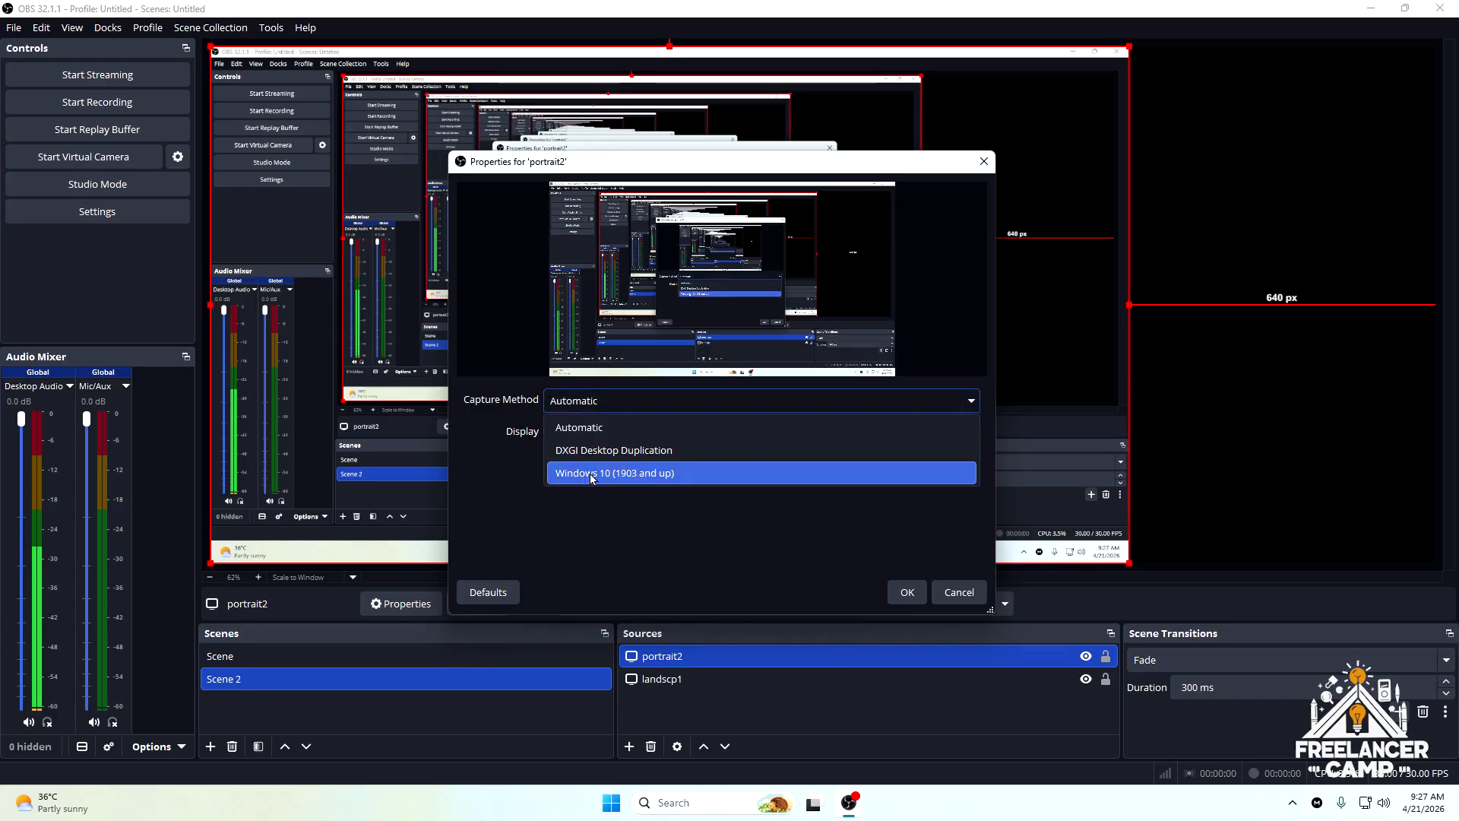
left_click(600, 450)
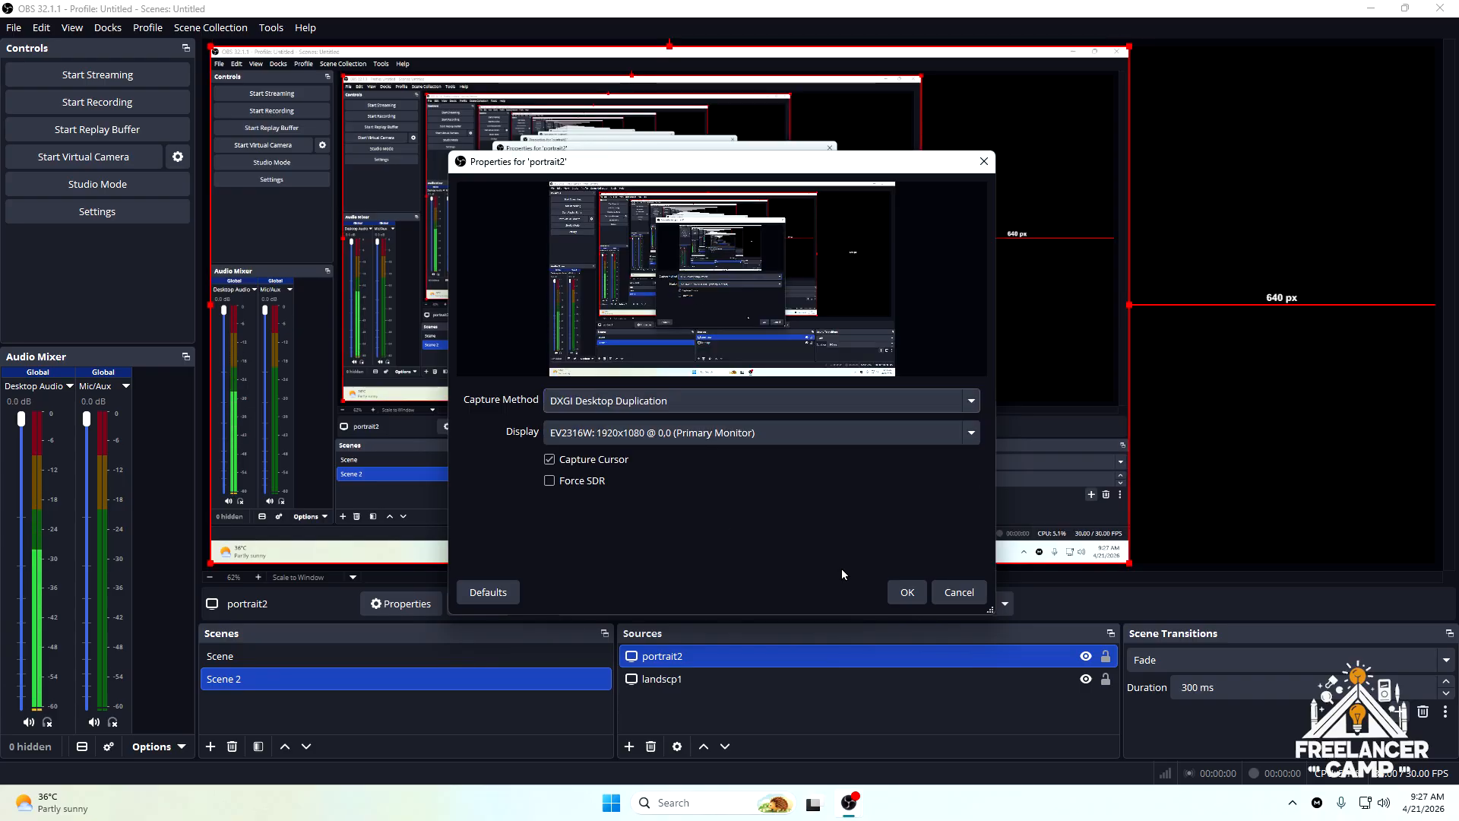
left_click(907, 592)
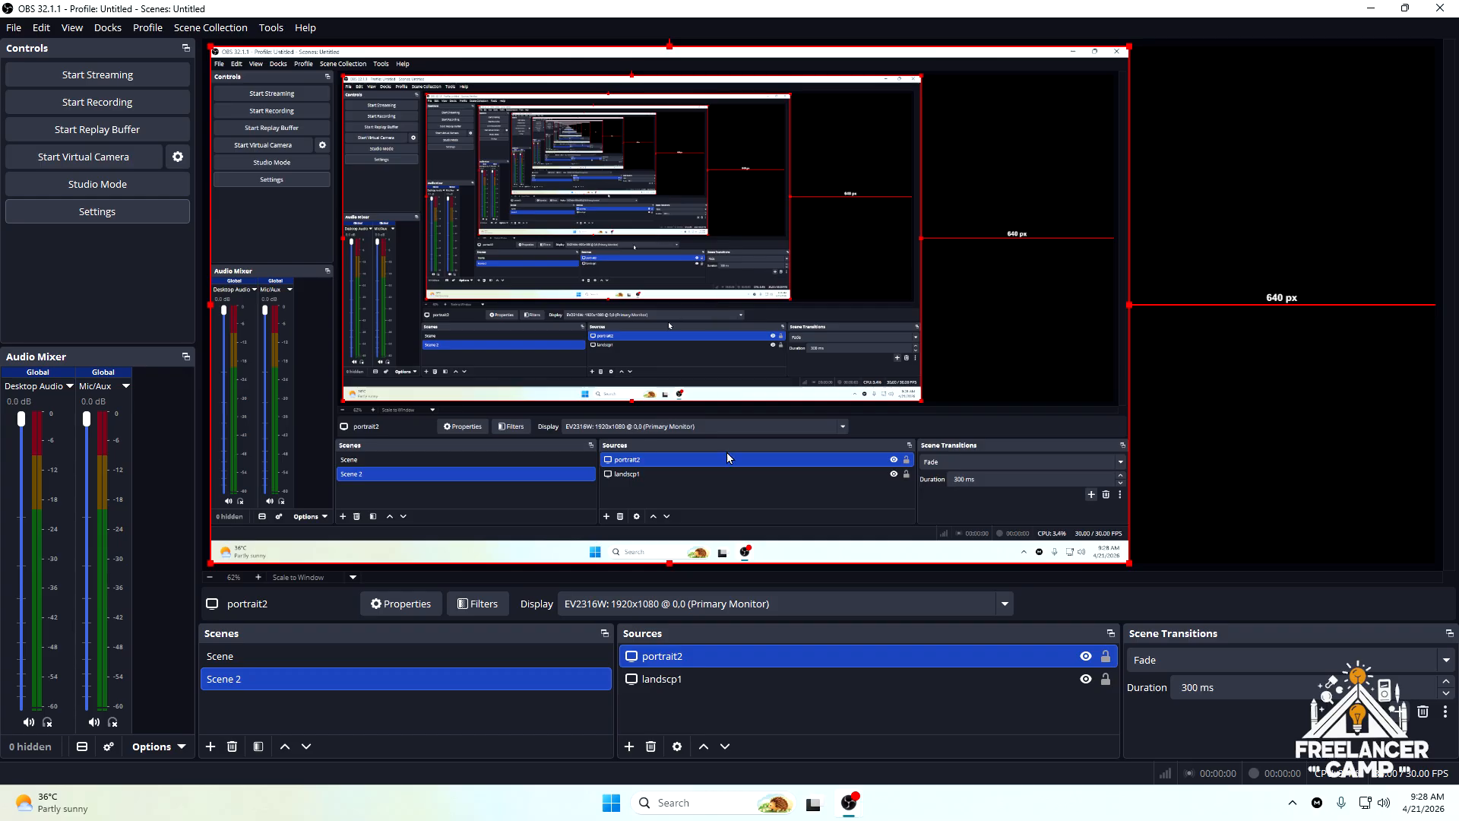
left_click(654, 709)
right_click(654, 710)
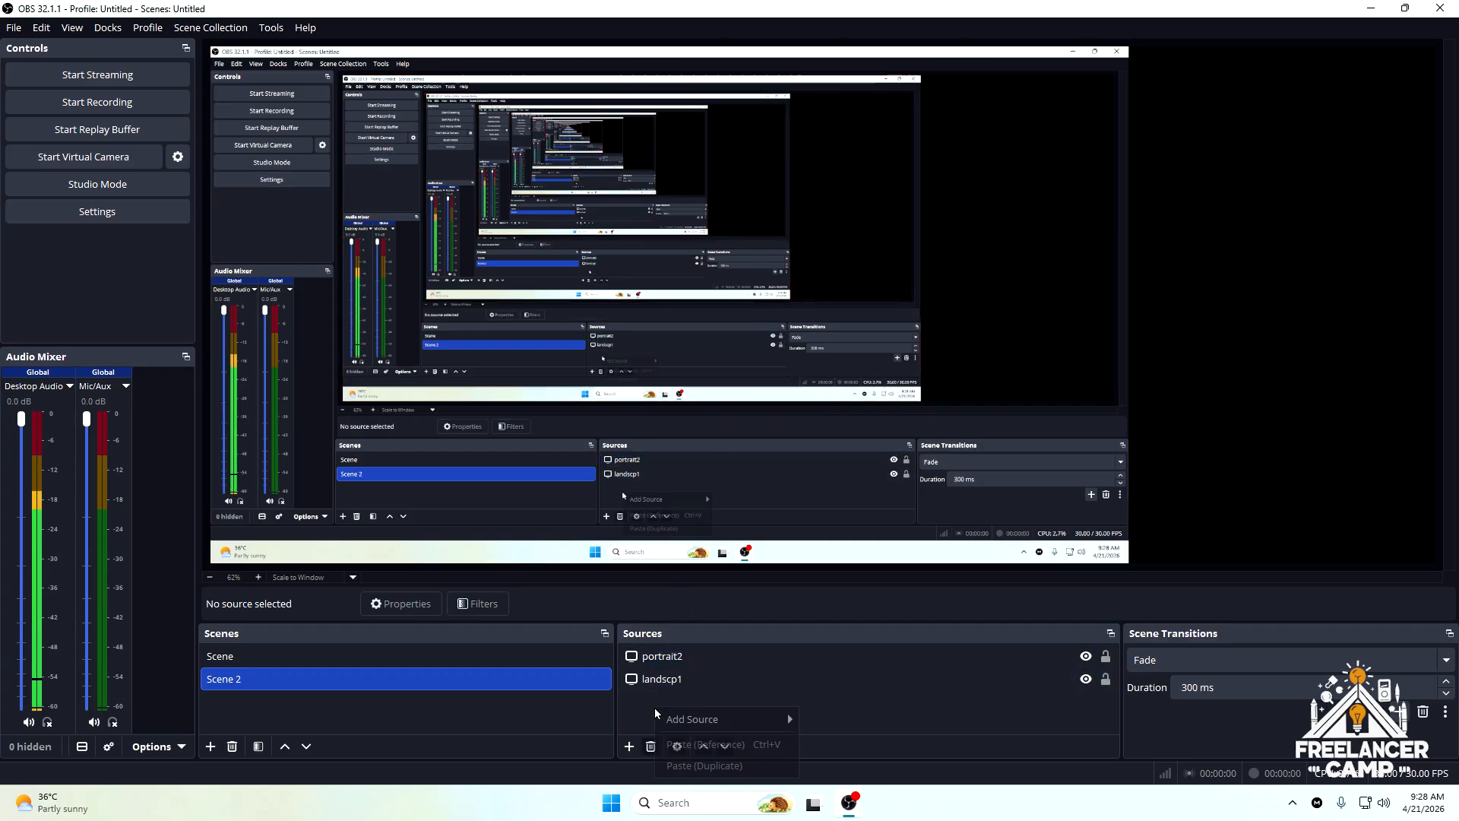
key("Escape")
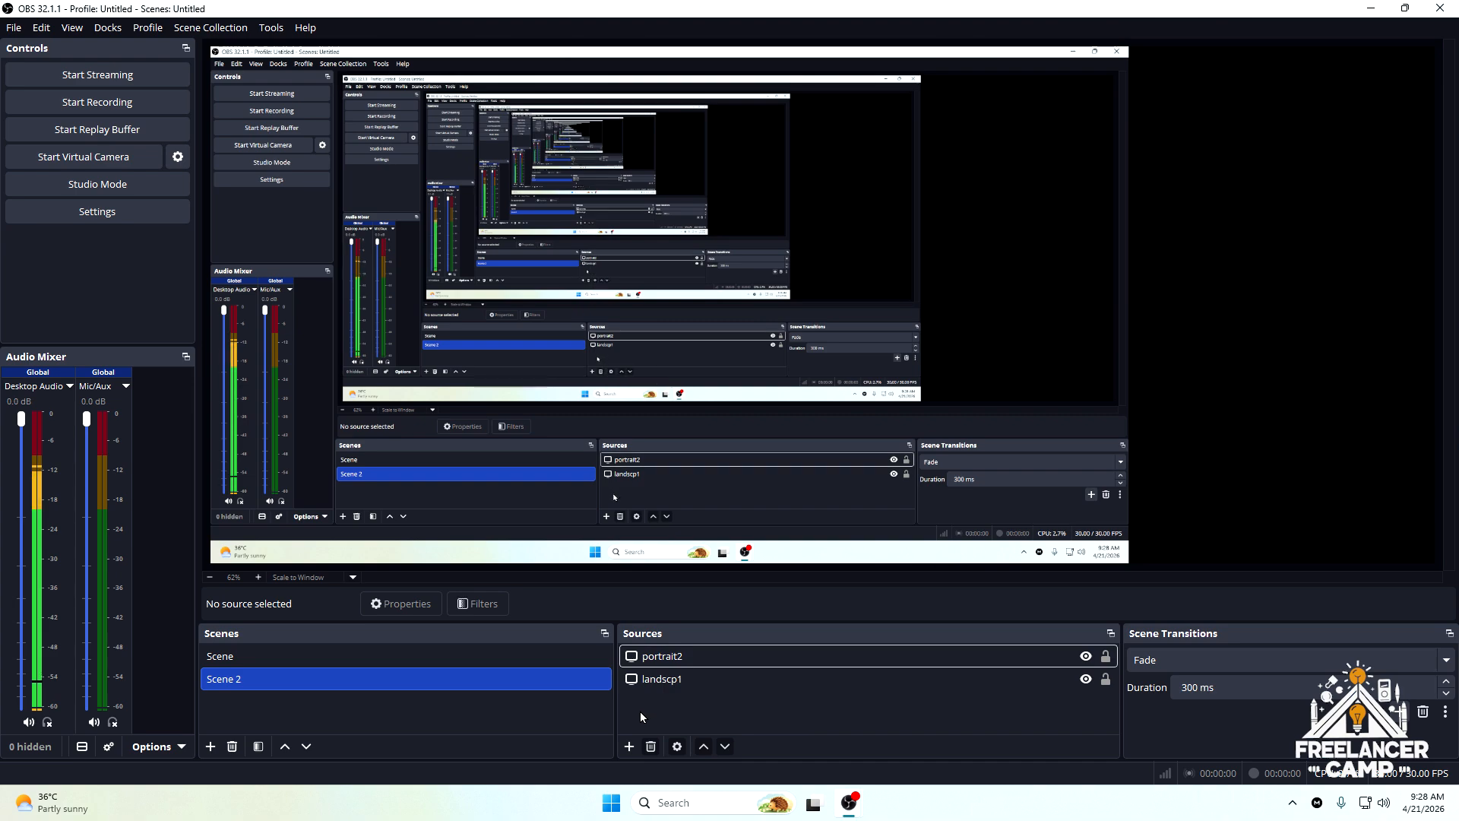
- Add an Audio Output Capture source to Scene 2 using the Speakers (3- b-flex Audio Device) device
left_click(630, 747)
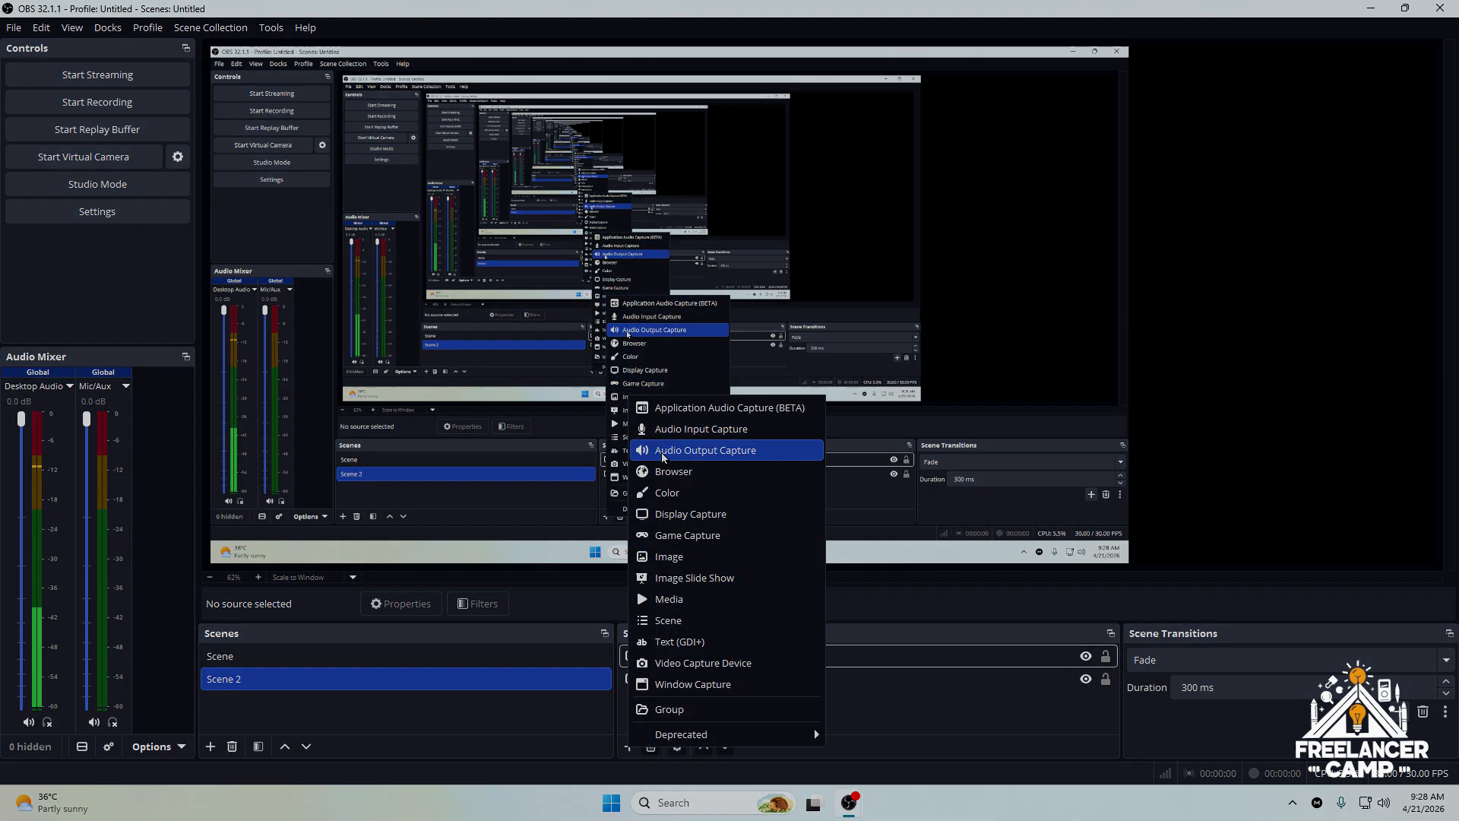
left_click(655, 449)
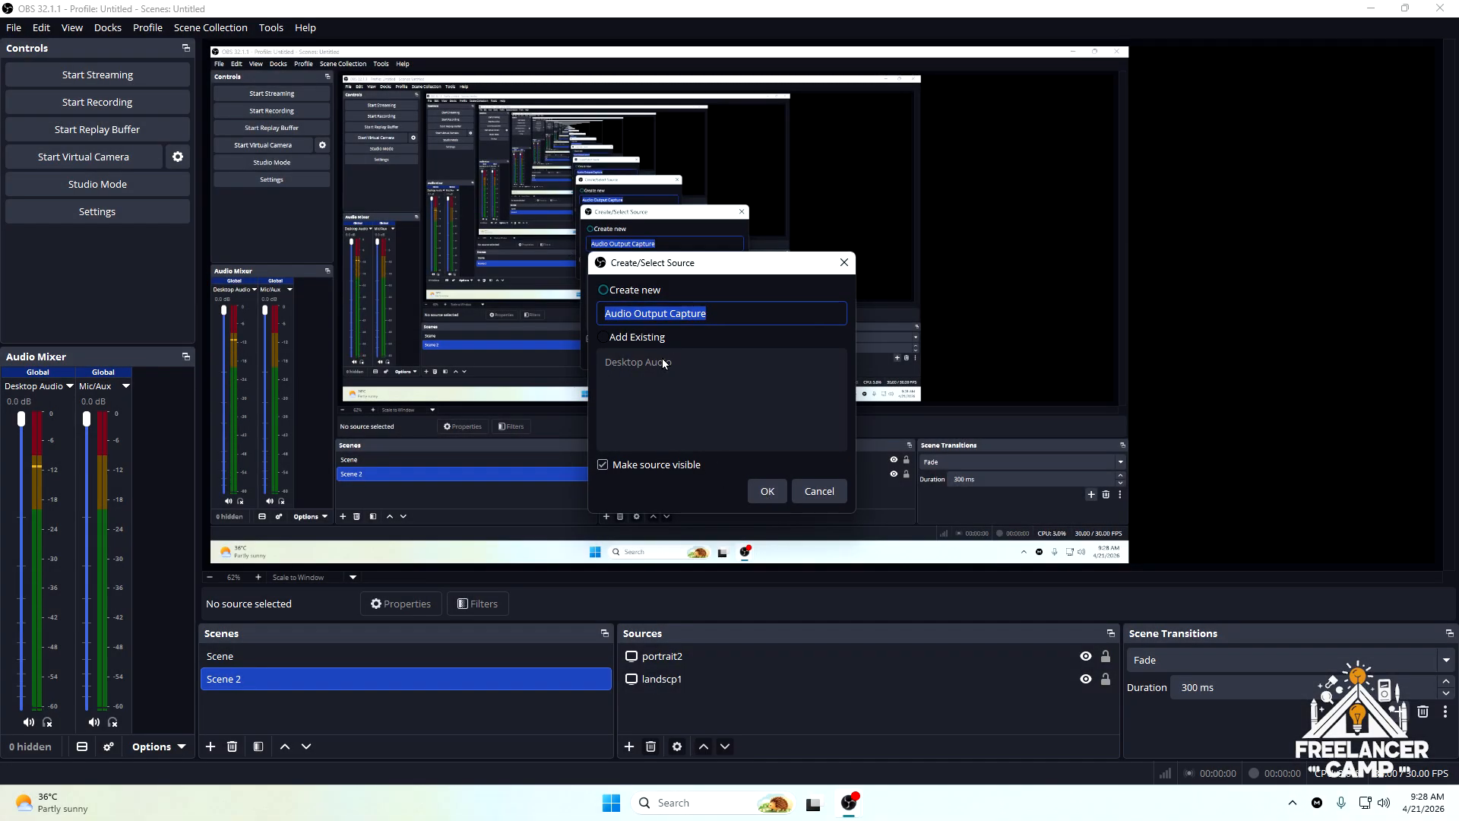
left_click(768, 491)
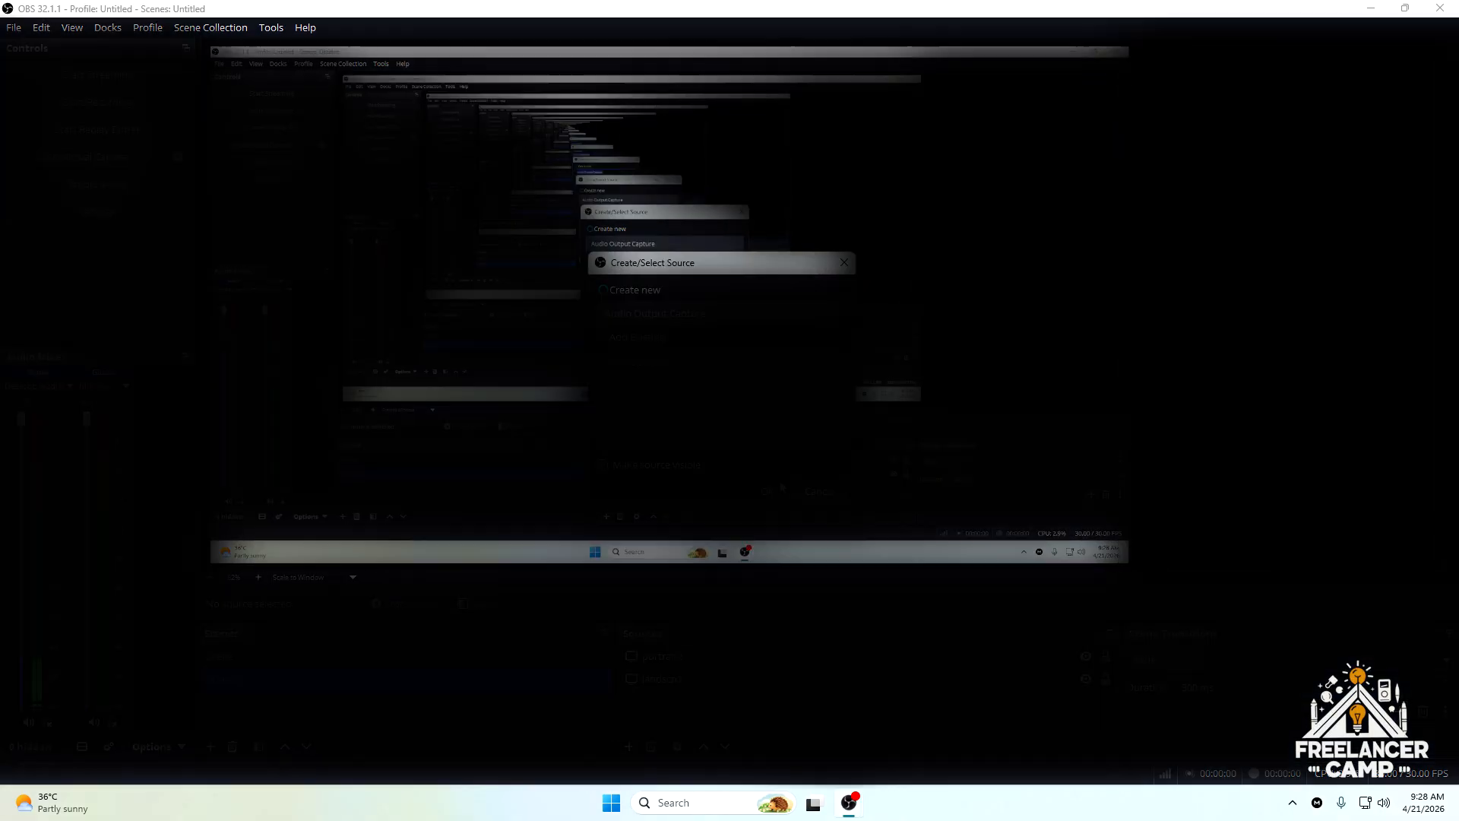
left_click(592, 200)
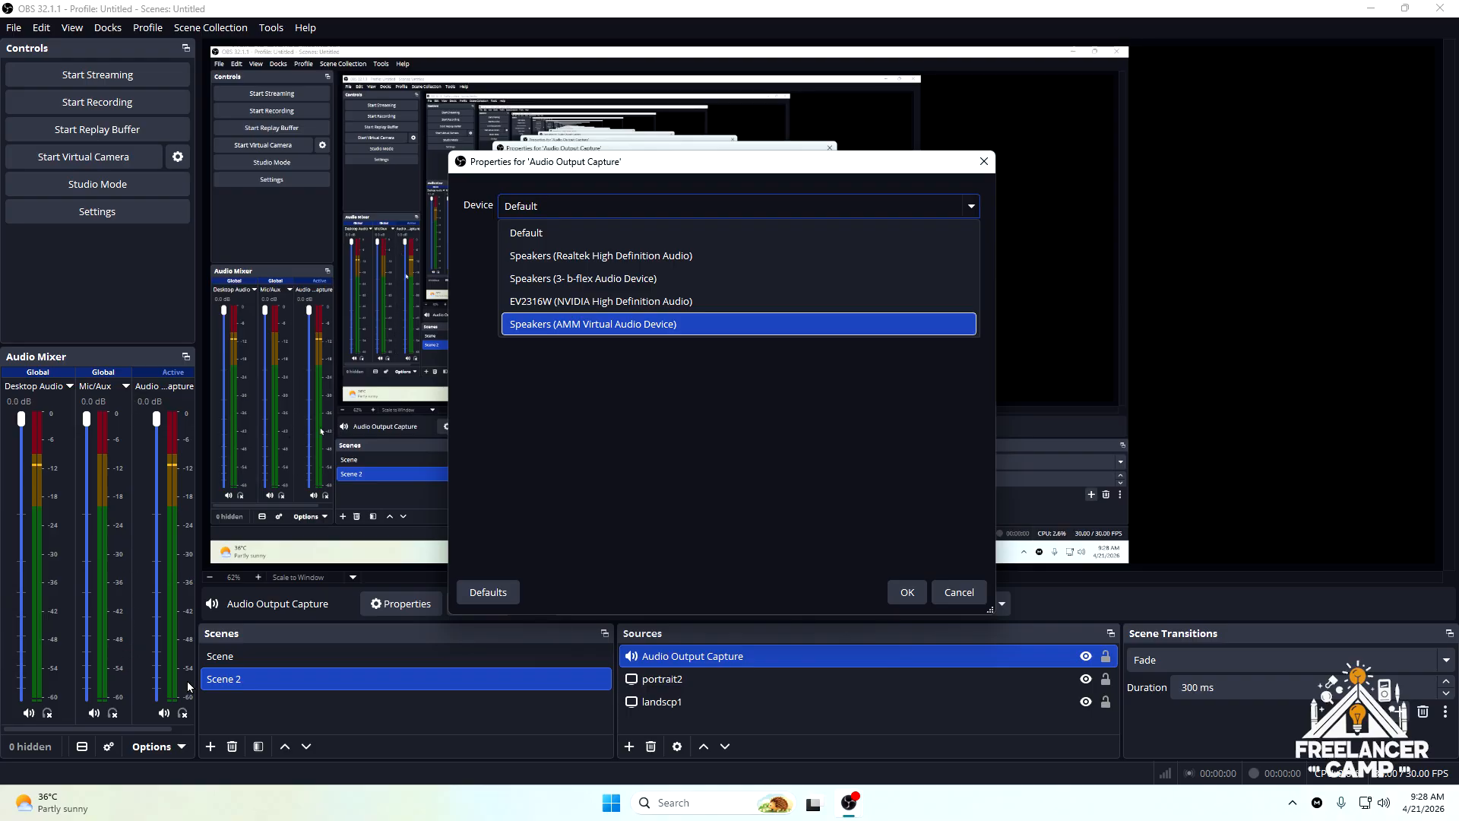
left_click(585, 288)
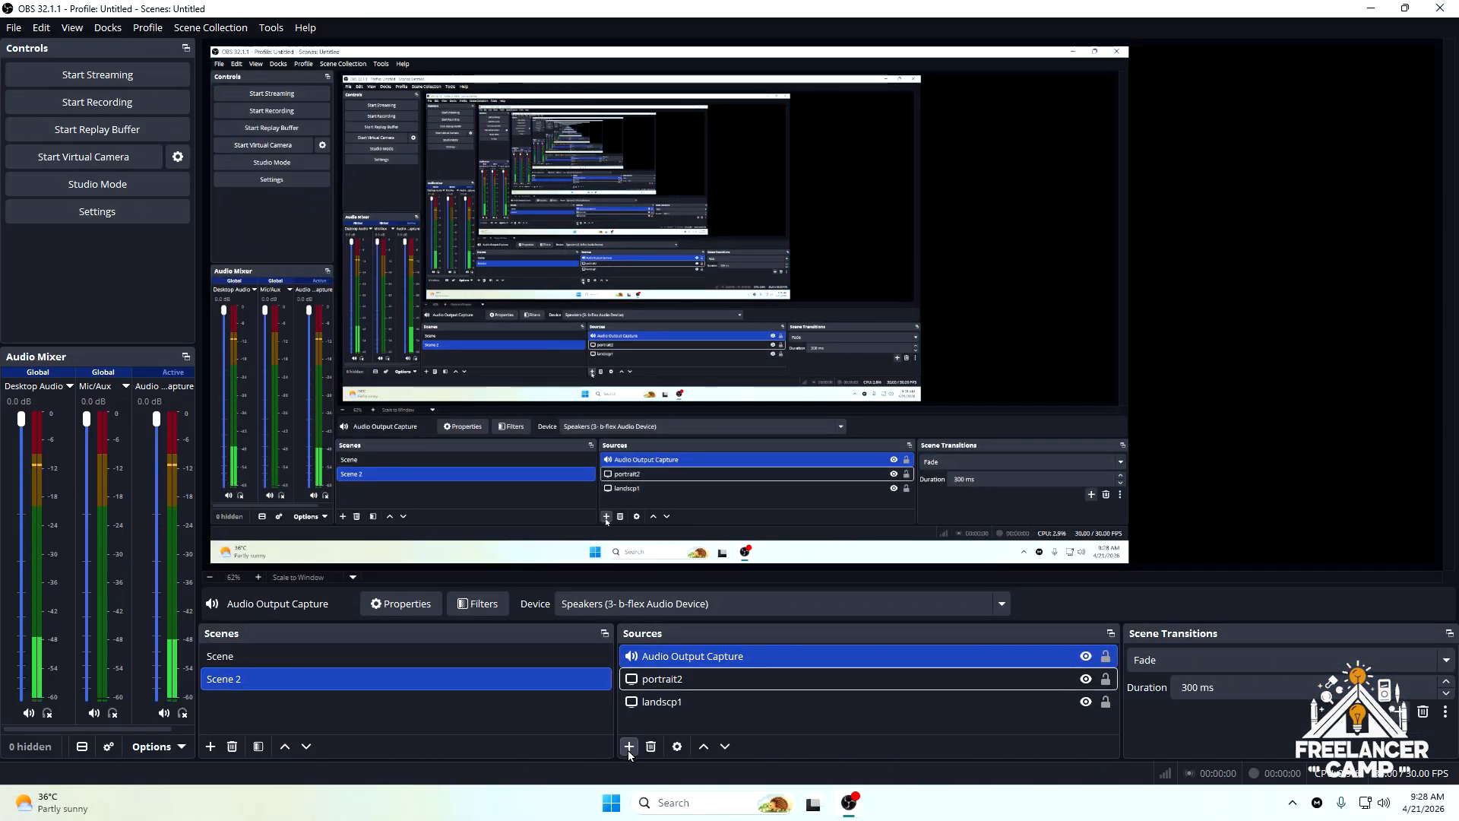
- Add an Audio Input Capture source to Scene 2 using the Microphone (Realtek High Definition Audio) device
left_click(629, 747)
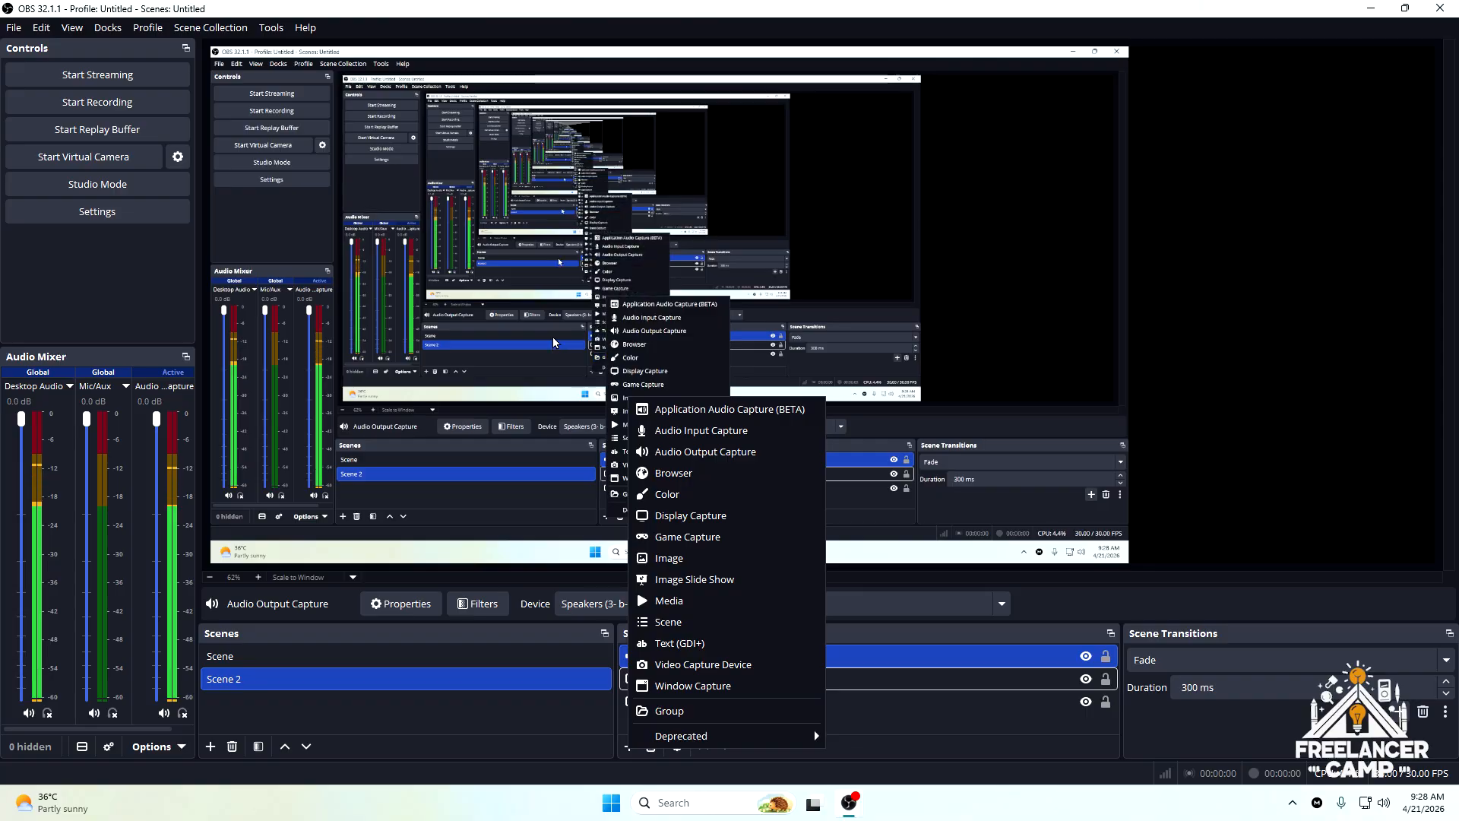
left_click(701, 431)
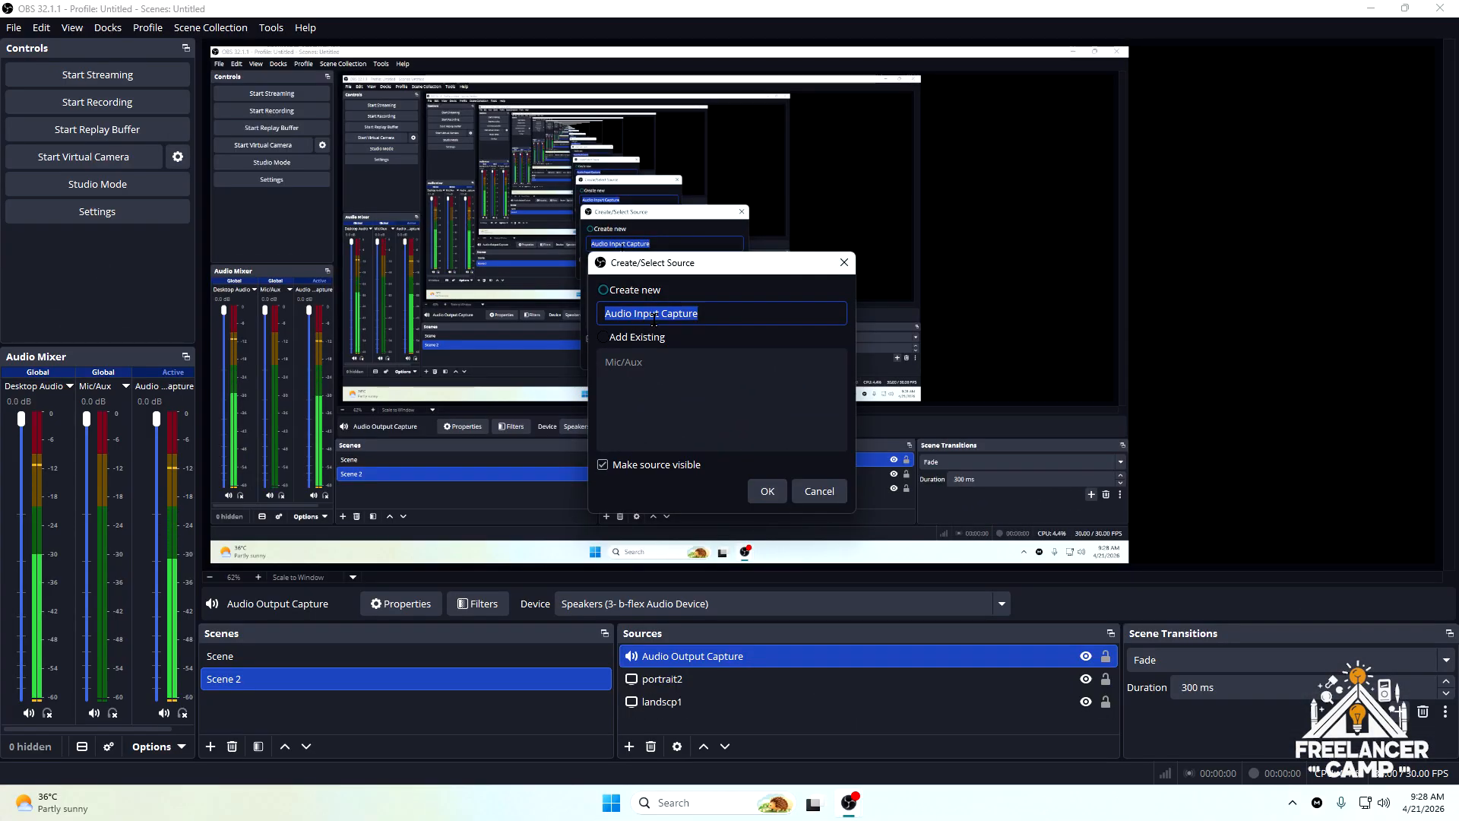
left_click(750, 490)
left_click(568, 211)
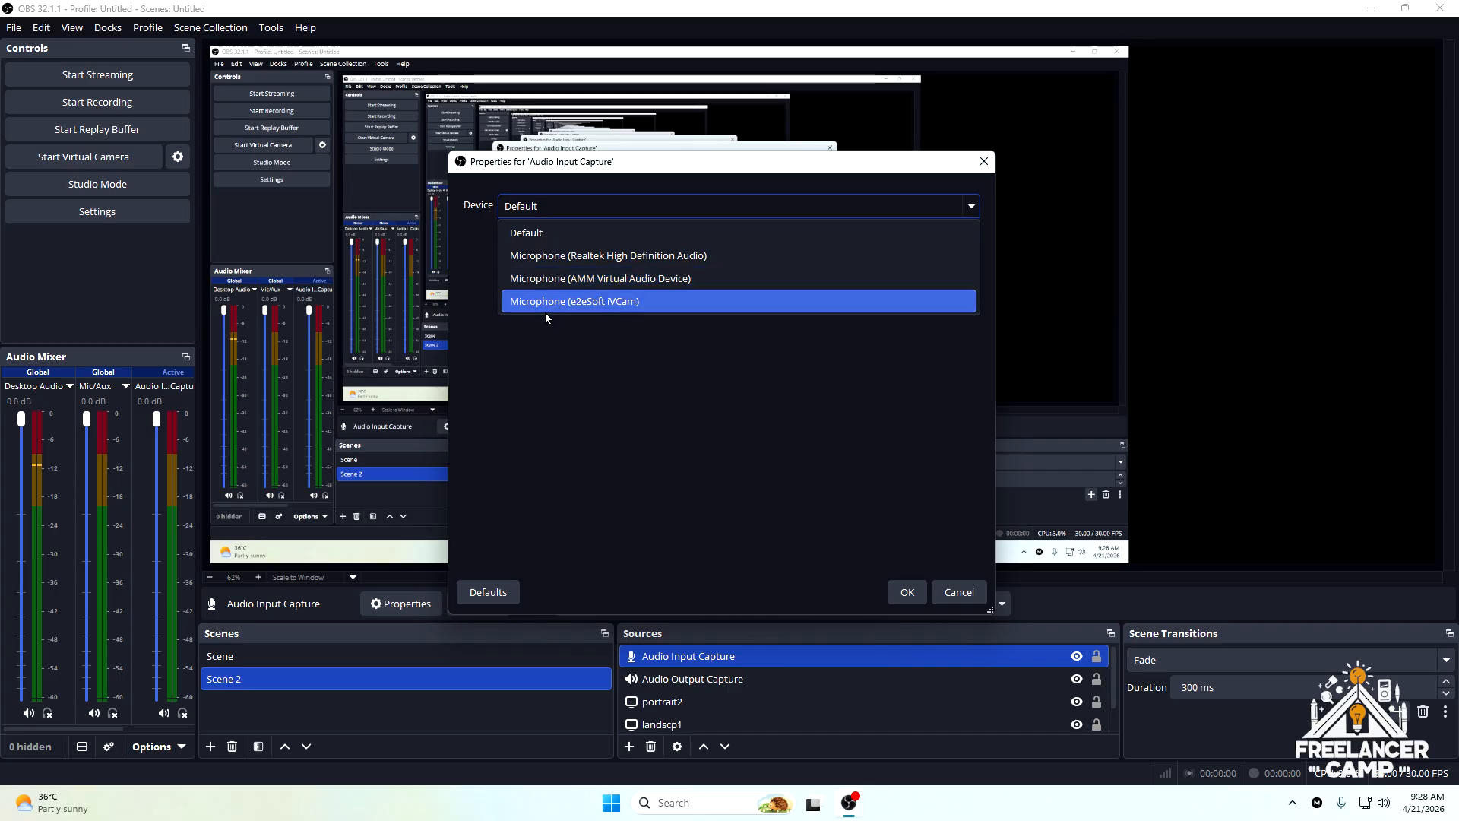
left_click(631, 258)
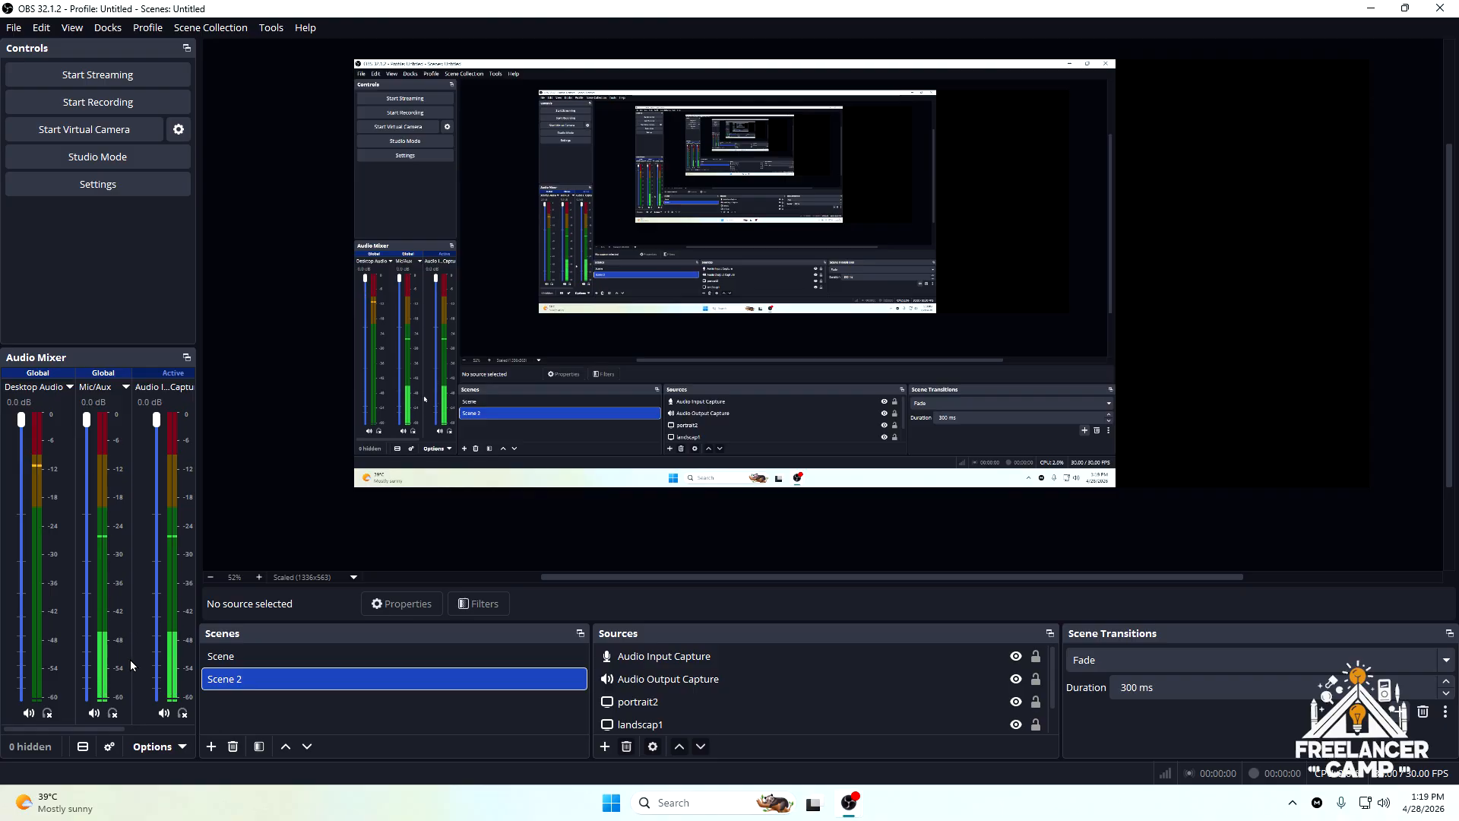
- In Advanced Audio Properties, make Audio Input Capture mono and leave only track 1 enabled for it
left_click(109, 746)
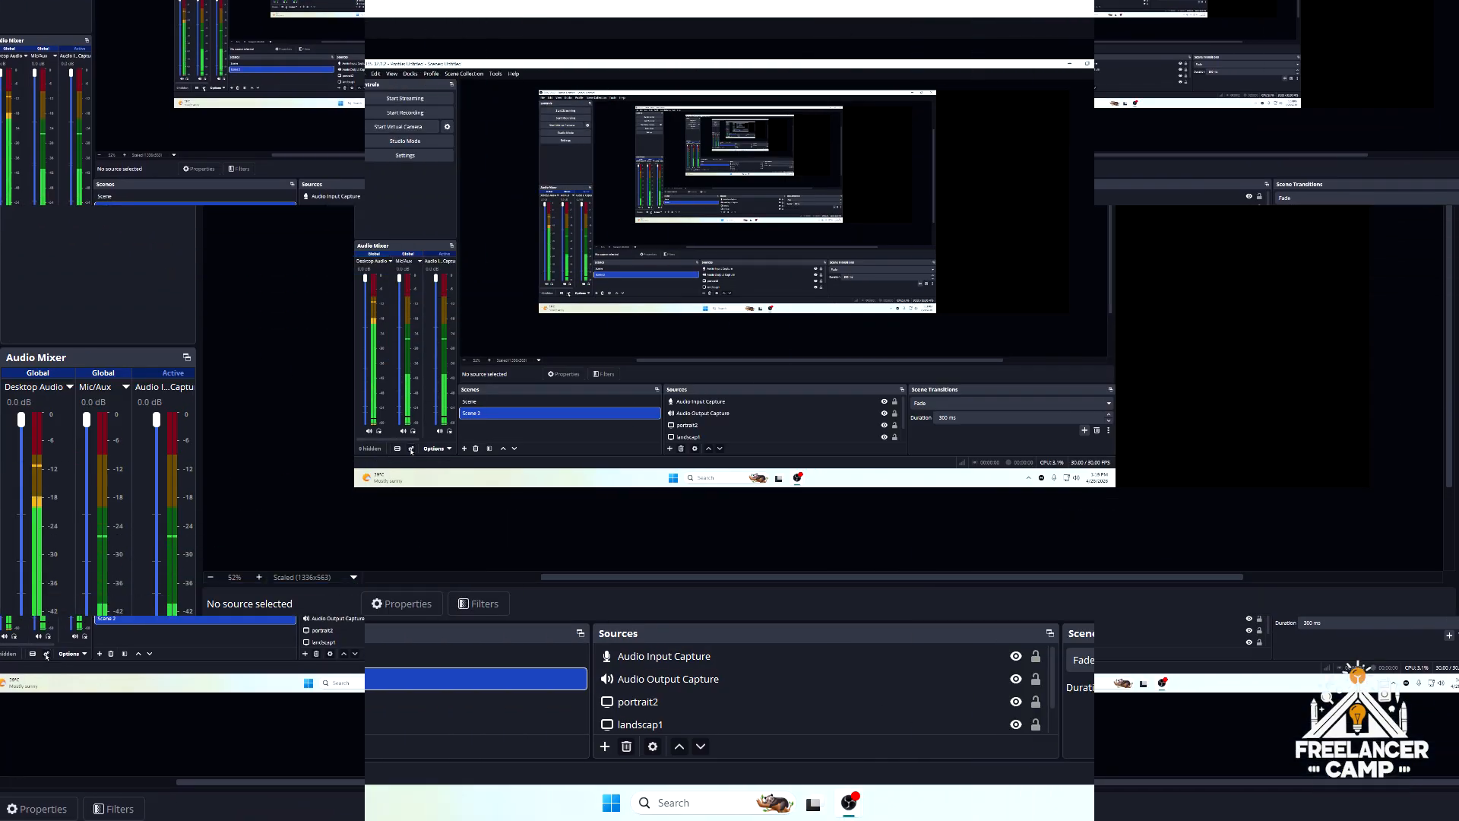
left_click_drag(690, 255, 673, 141)
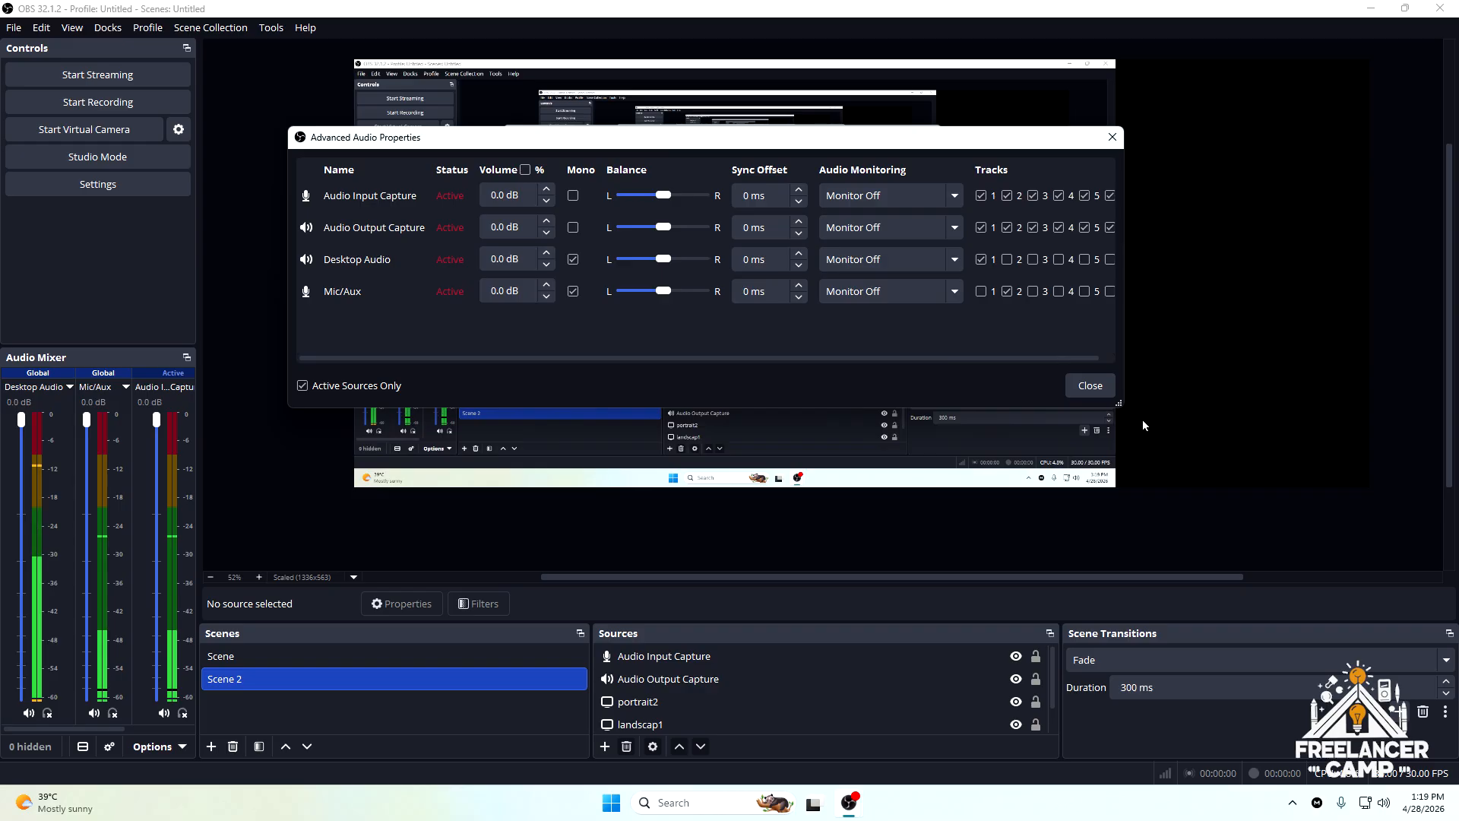
left_click_drag(1115, 400, 1181, 404)
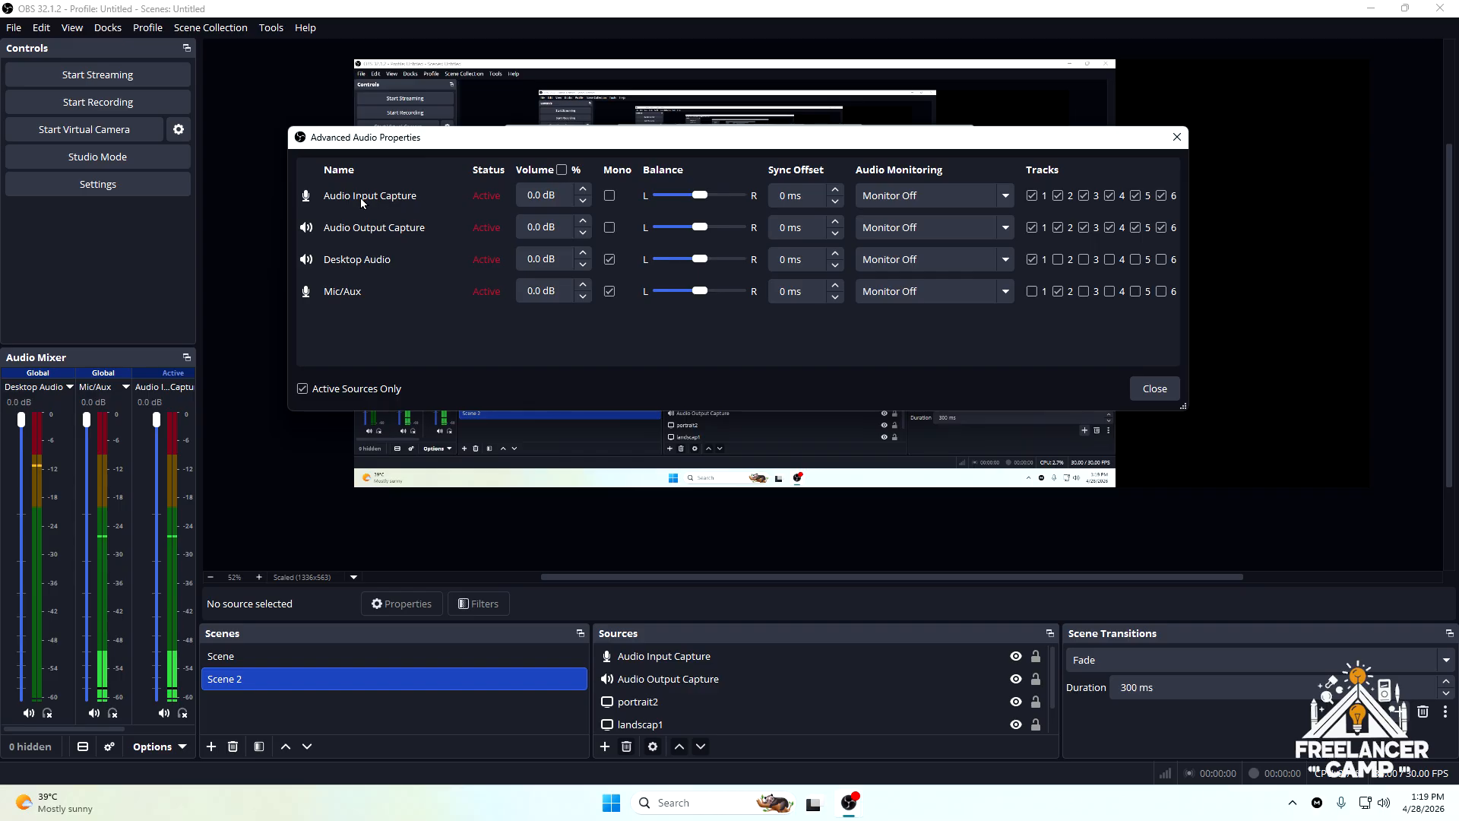
left_click(535, 197)
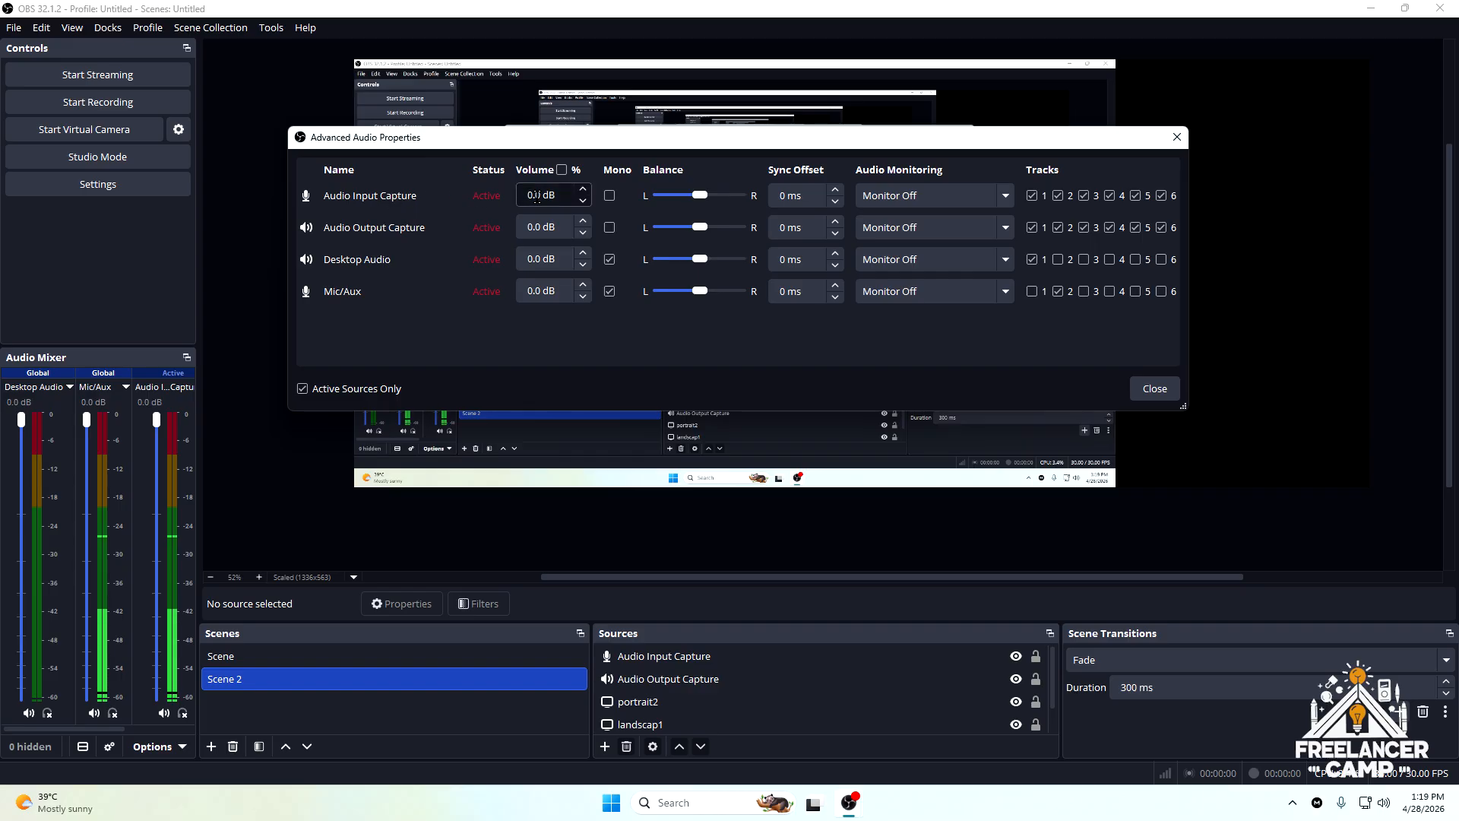
left_click(609, 202)
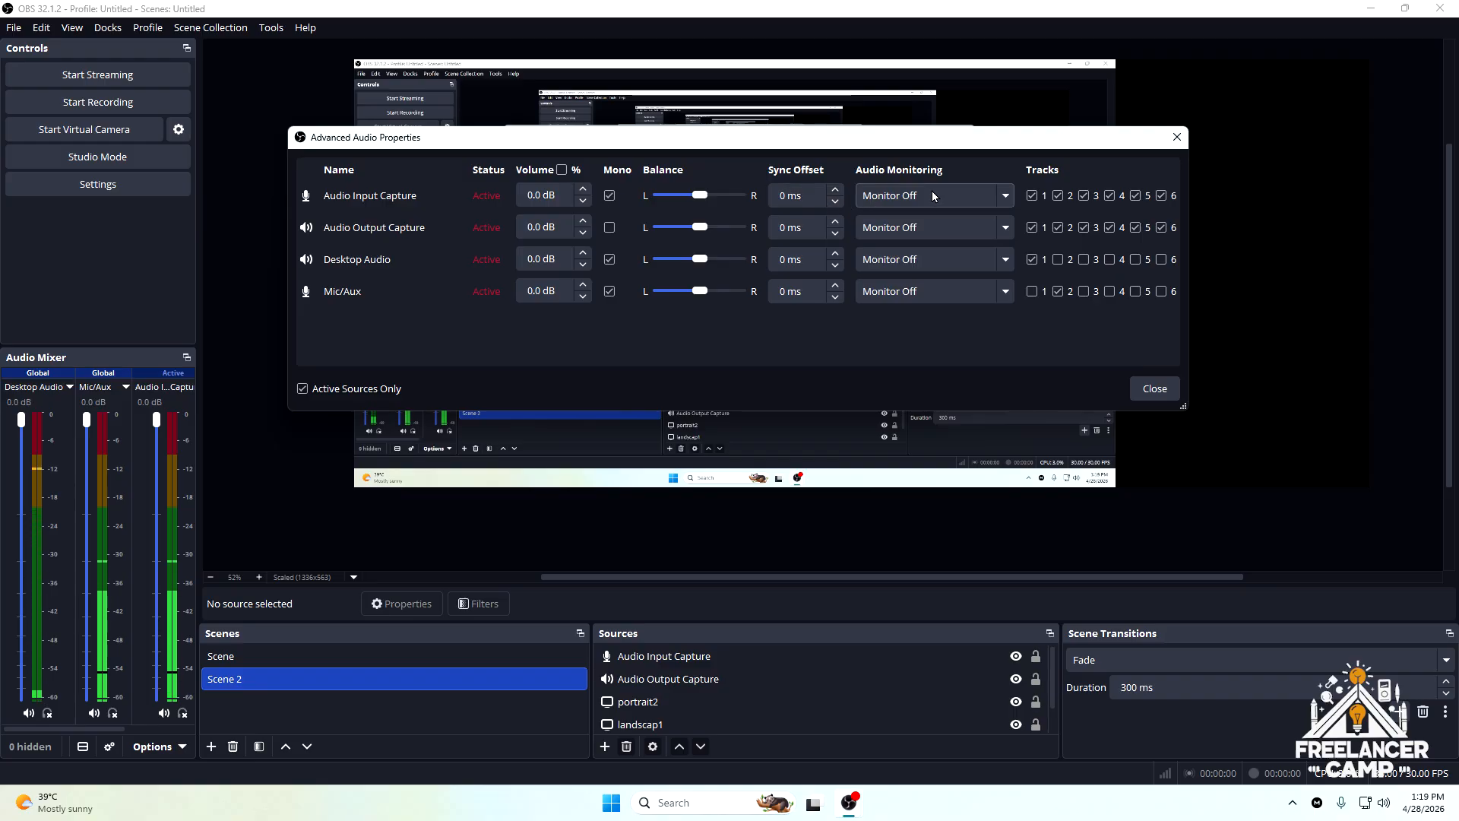
left_click(1056, 195)
left_click(1086, 196)
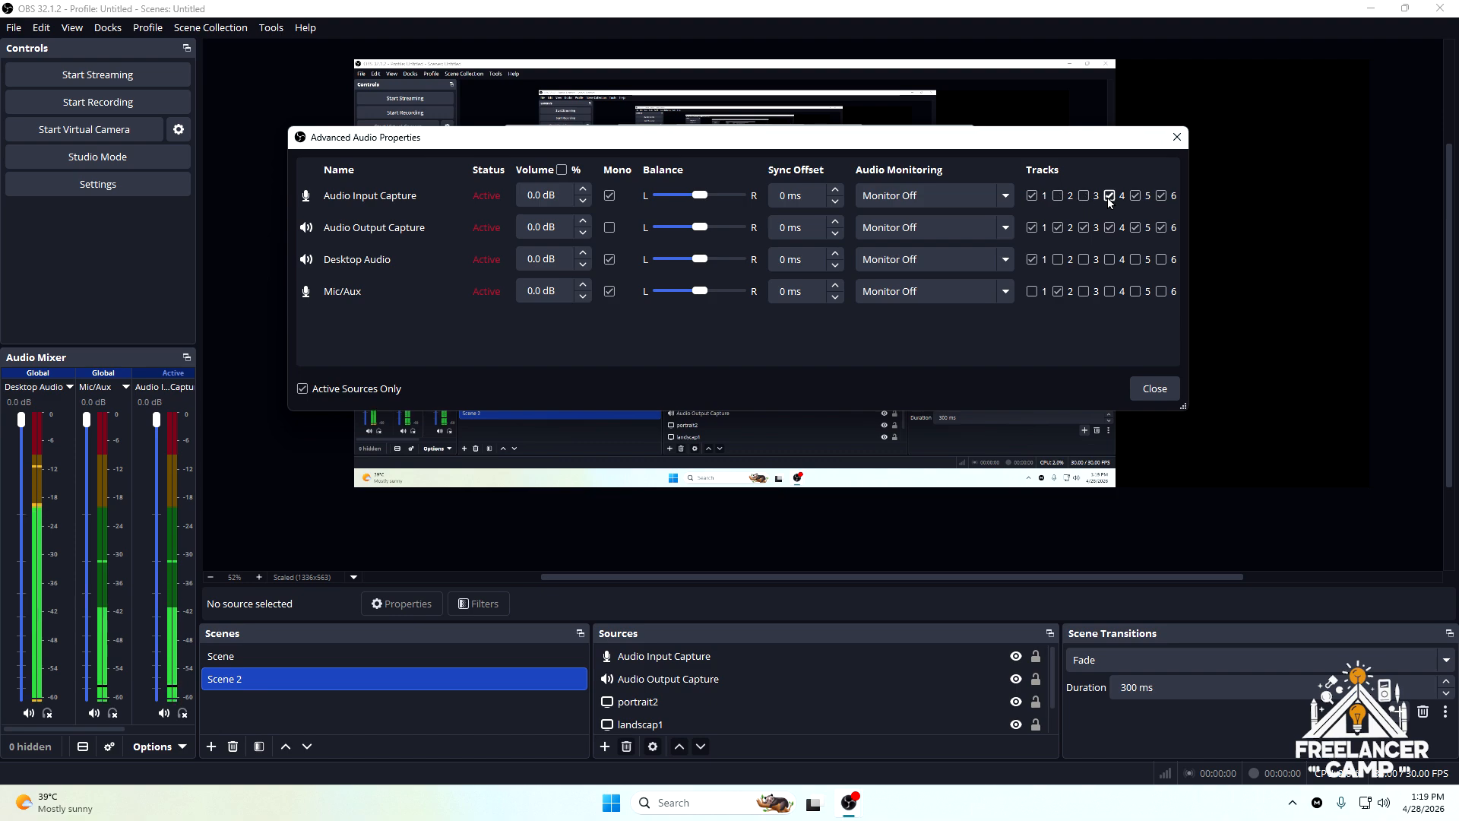
left_click(1137, 196)
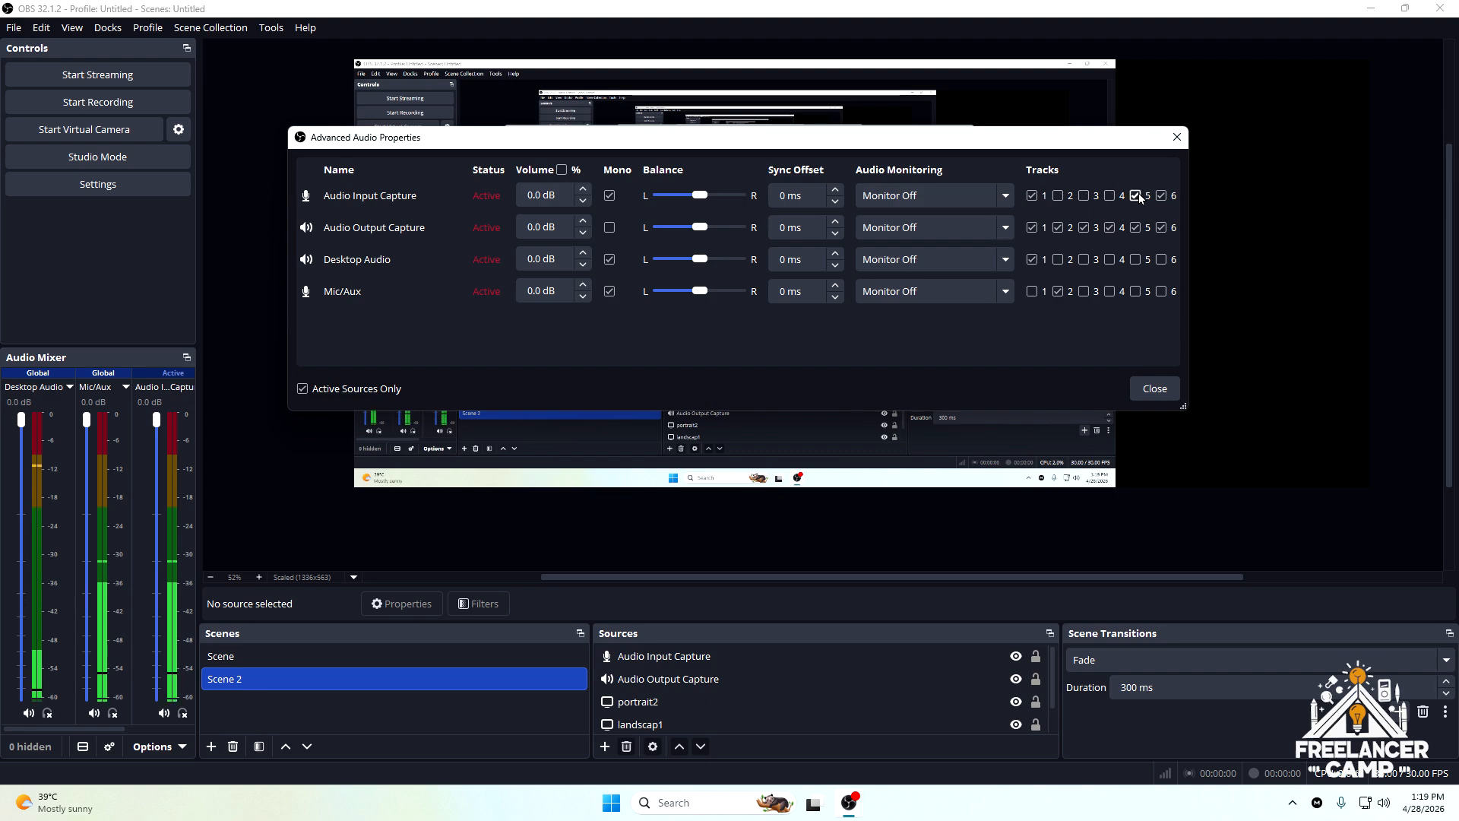
left_click(1165, 198)
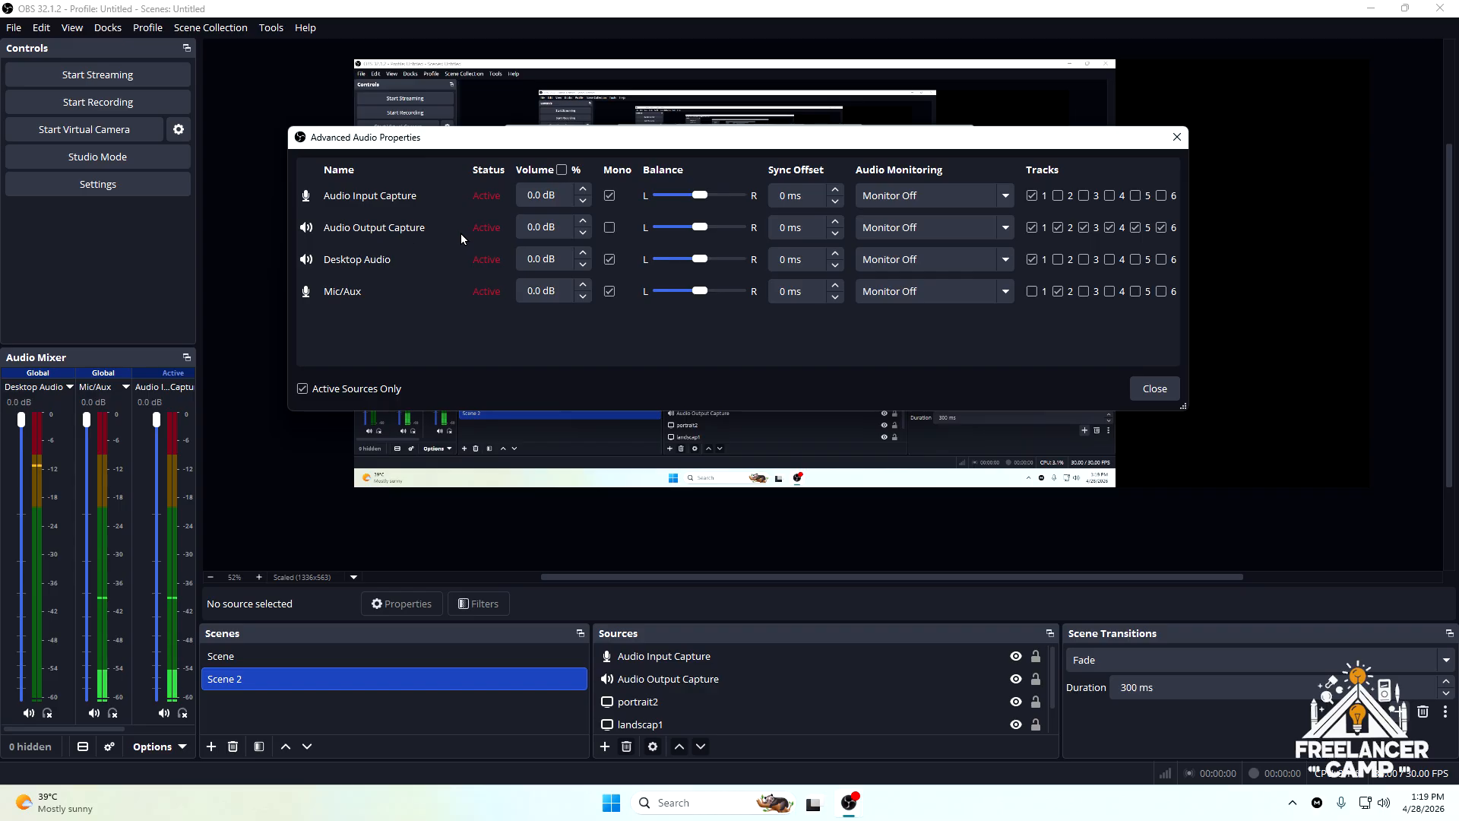
- Make Audio Output Capture mono and leave only track 2 enabled for it
left_click(609, 228)
left_click(1032, 228)
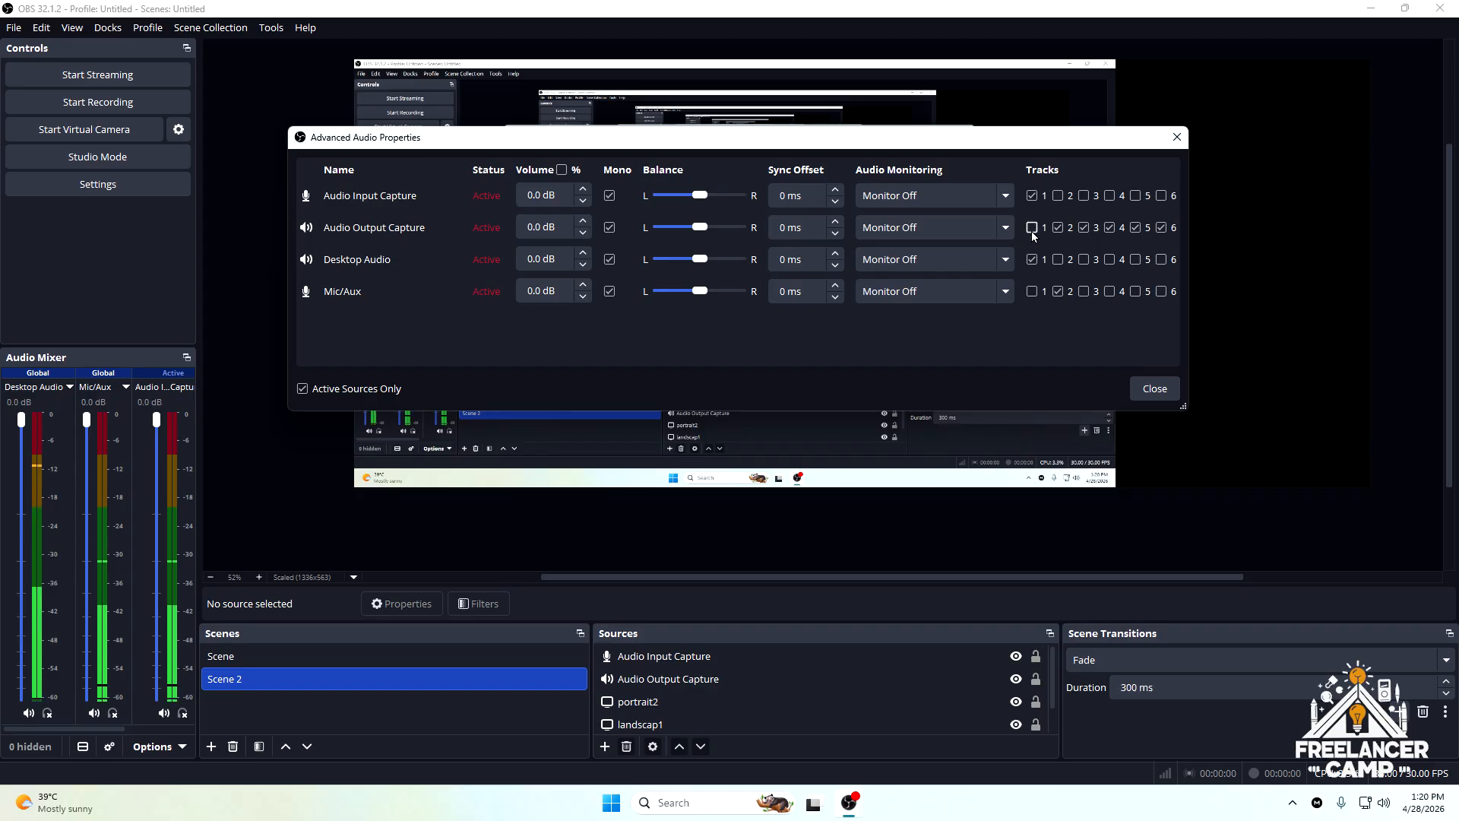
left_click(1083, 229)
left_click(1108, 228)
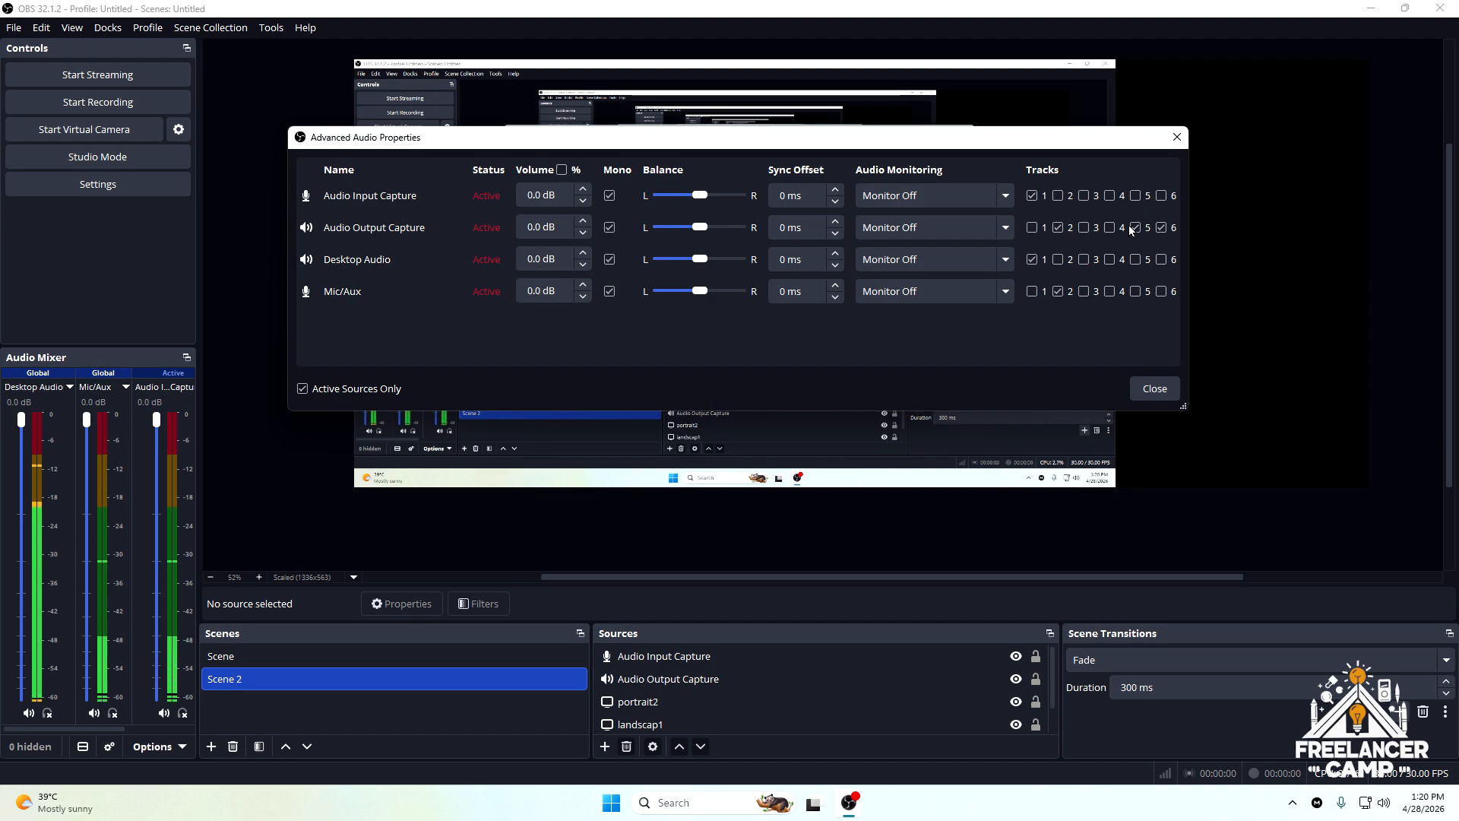
left_click(1132, 228)
left_click(1161, 227)
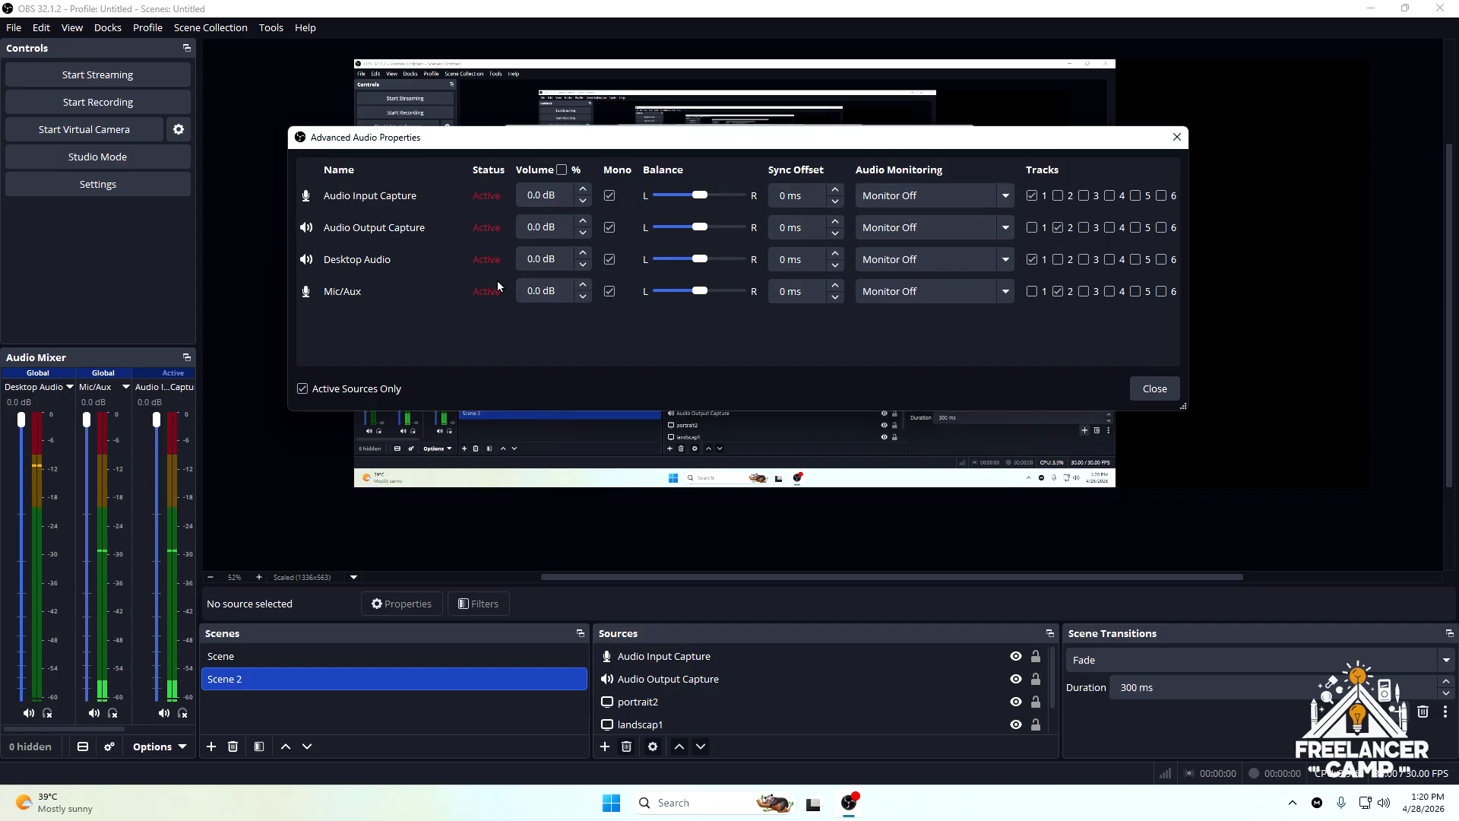
- Disable mono and remove all track assignments for Desktop Audio and Mic/Aux, and close the advanced audio properties
left_click(609, 259)
left_click(609, 291)
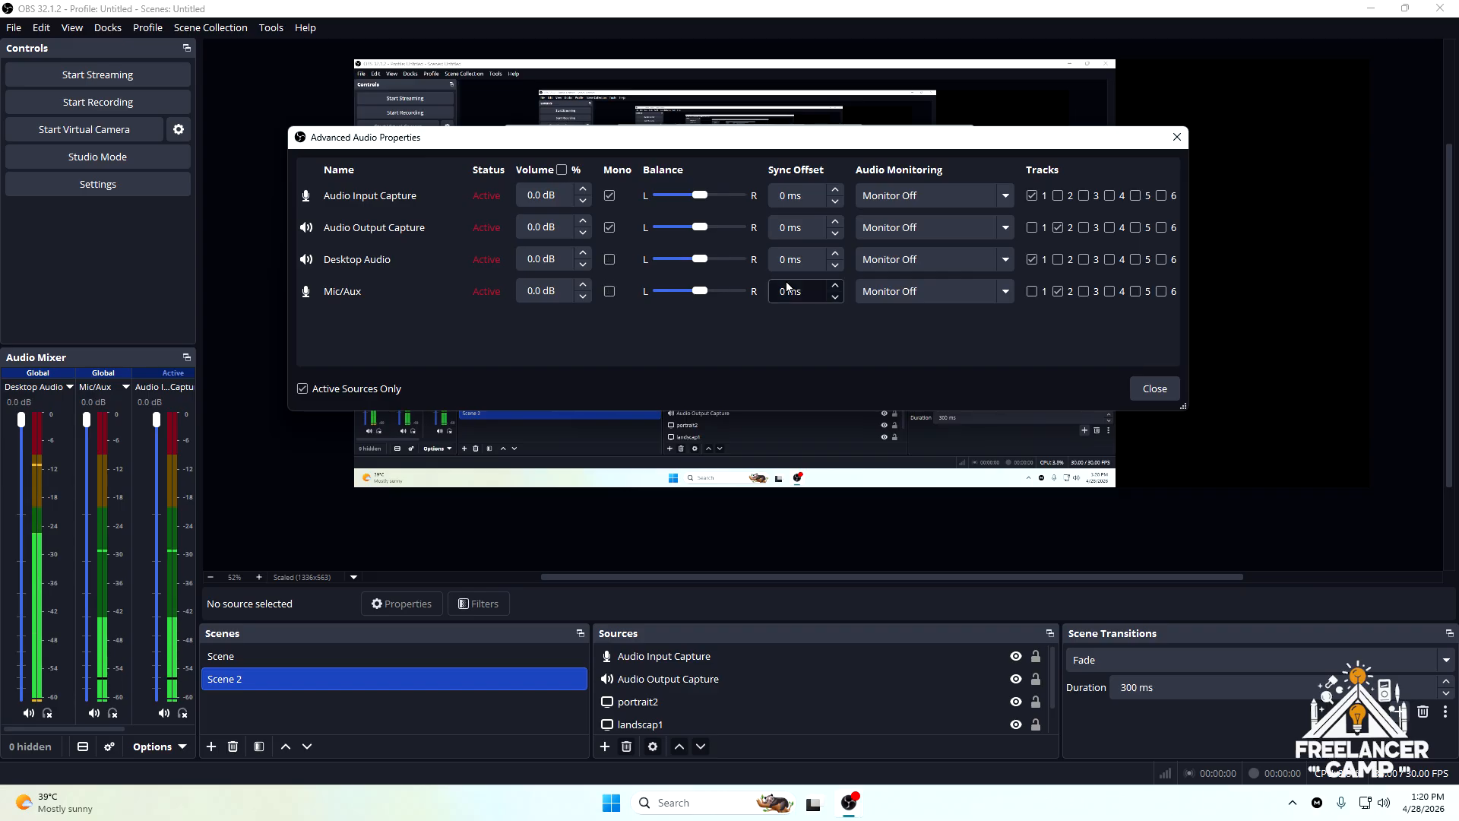
left_click(1032, 259)
left_click(1058, 291)
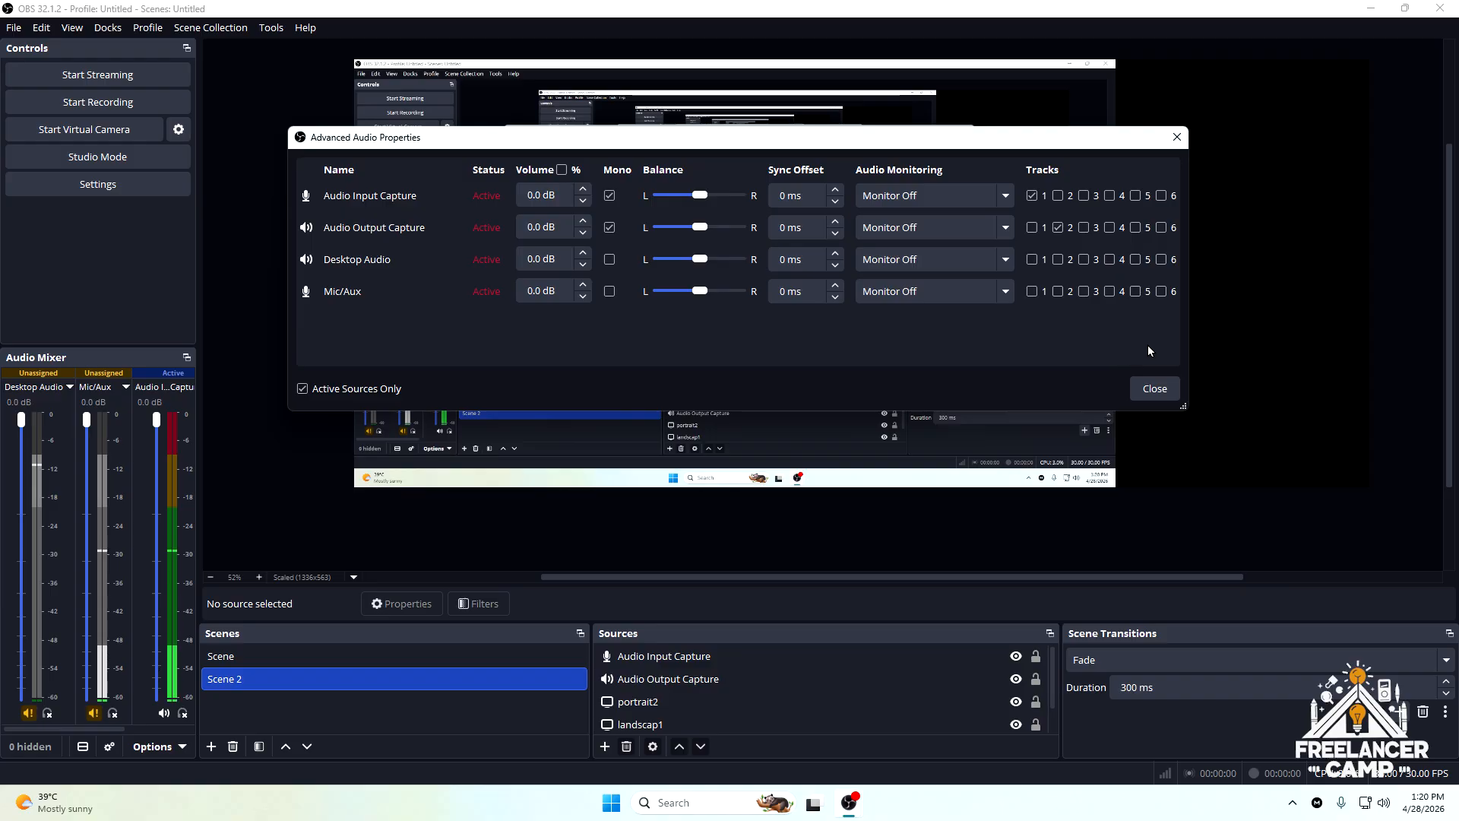
left_click(1156, 389)
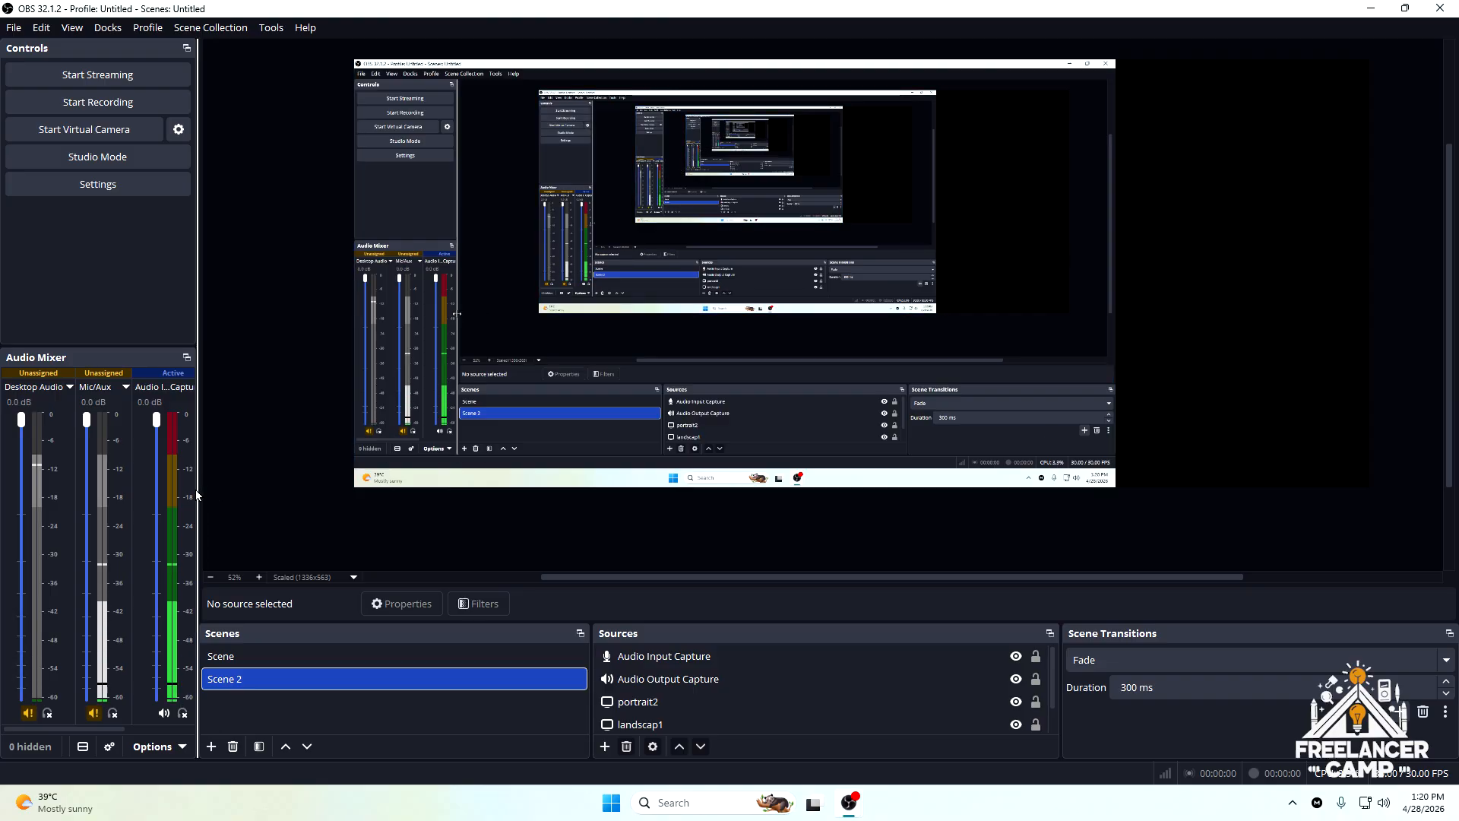
- Check every channel in the audio mixer and scale the canvas preview up to 63%
left_click_drag(198, 478, 332, 483)
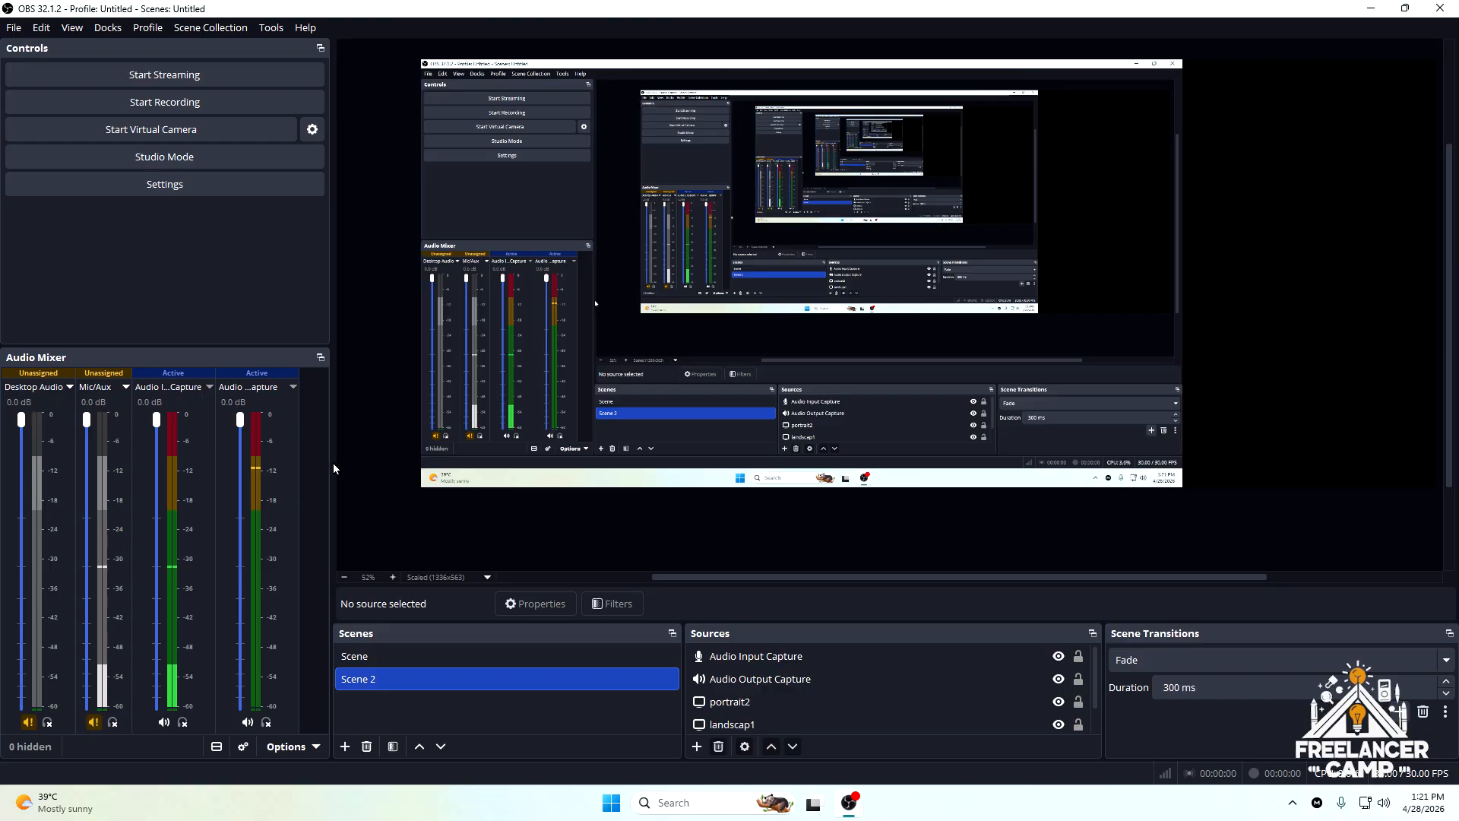
left_click_drag(330, 465, 193, 485)
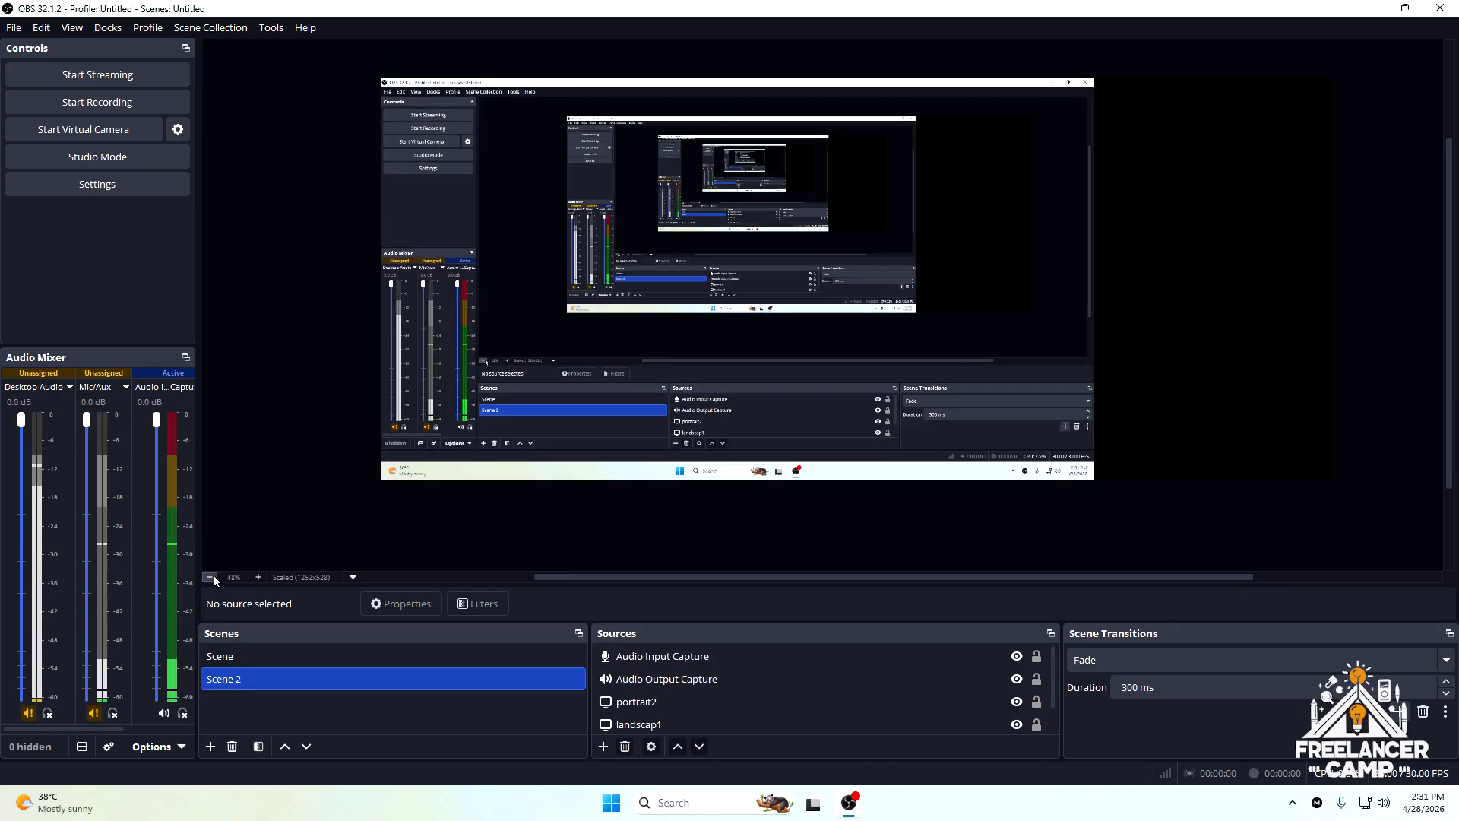
left_click(262, 581)
left_click(262, 580)
left_click(258, 578)
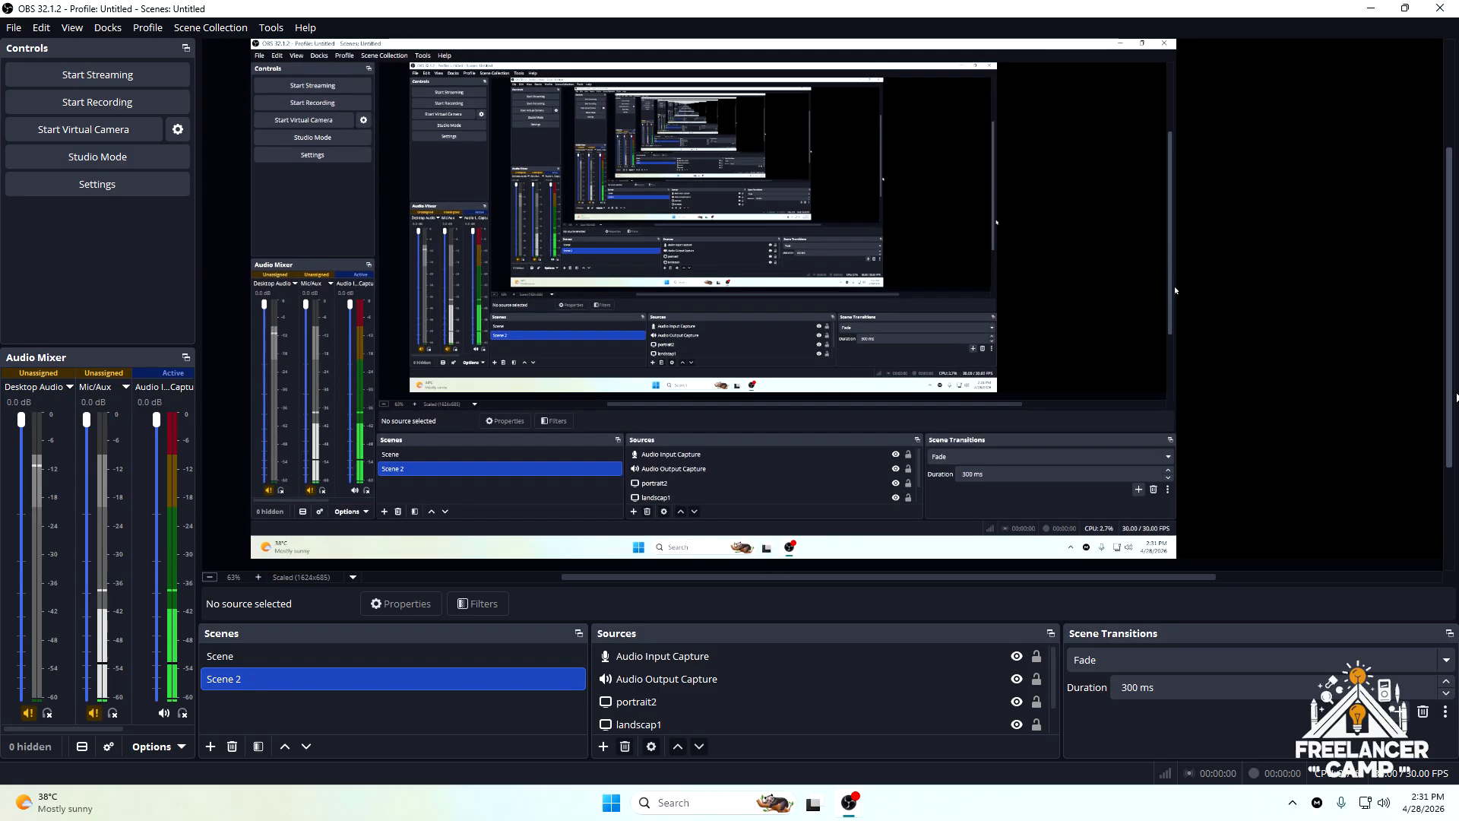
left_click_drag(626, 576, 652, 577)
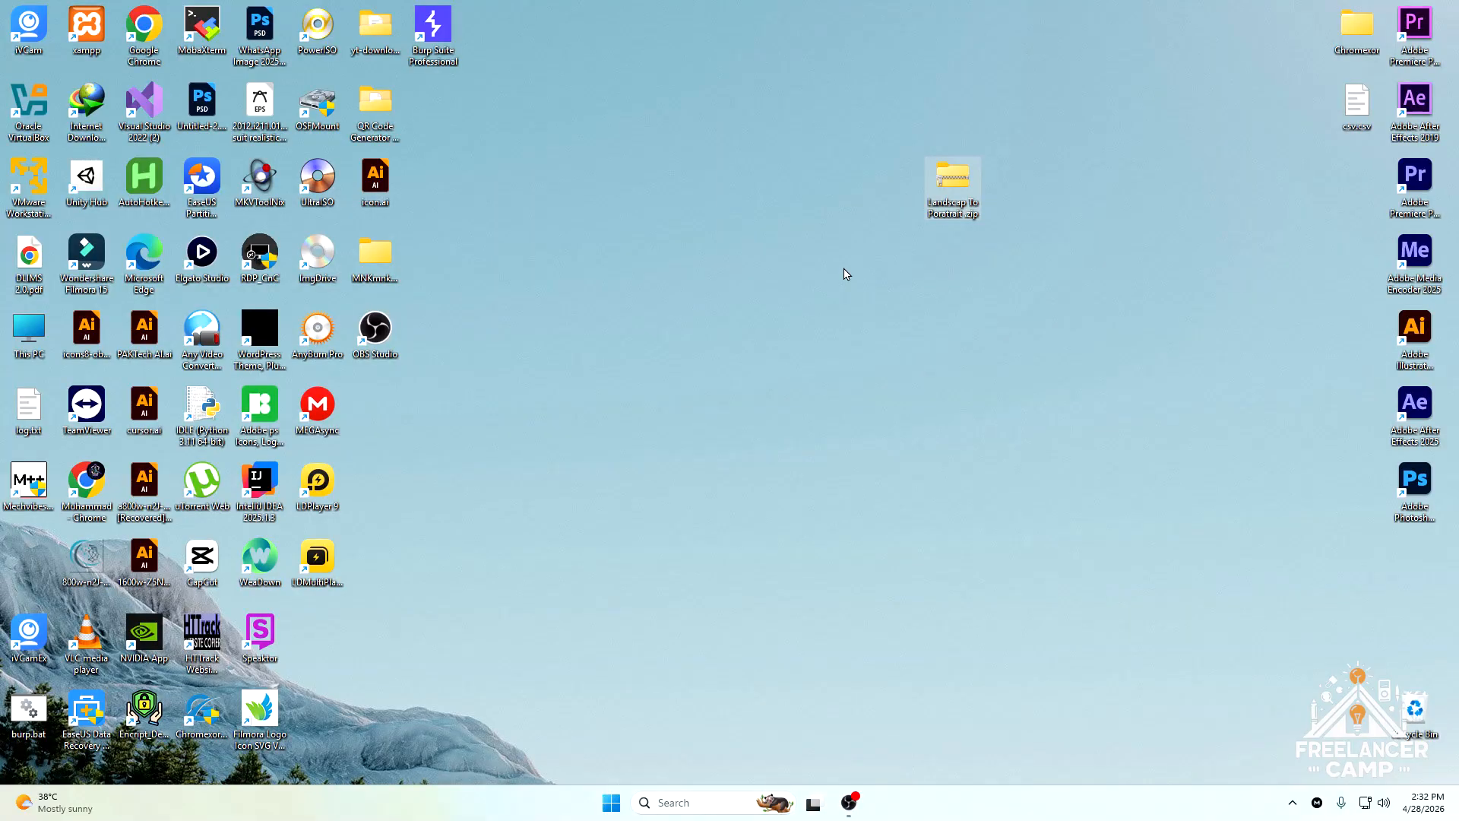
right_click(843, 271)
left_click(928, 332)
right_click(700, 245)
left_click(751, 306)
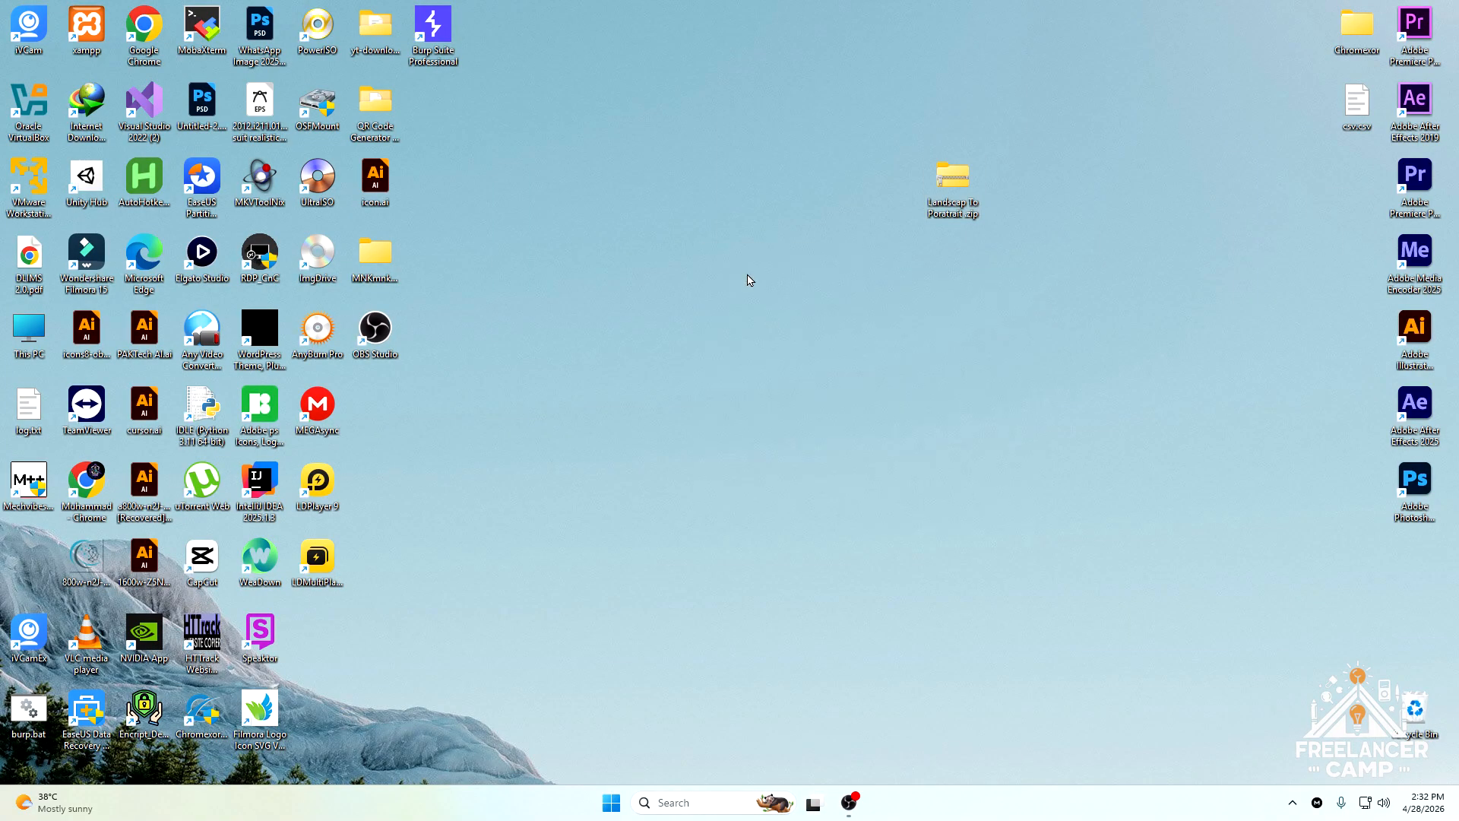
right_click(746, 275)
left_click(805, 336)
right_click(763, 294)
left_click(812, 357)
- Open the Landscap To Poratrait .zip archive in WinRAR to inspect the Lua file inside, and close it
right_click(952, 184)
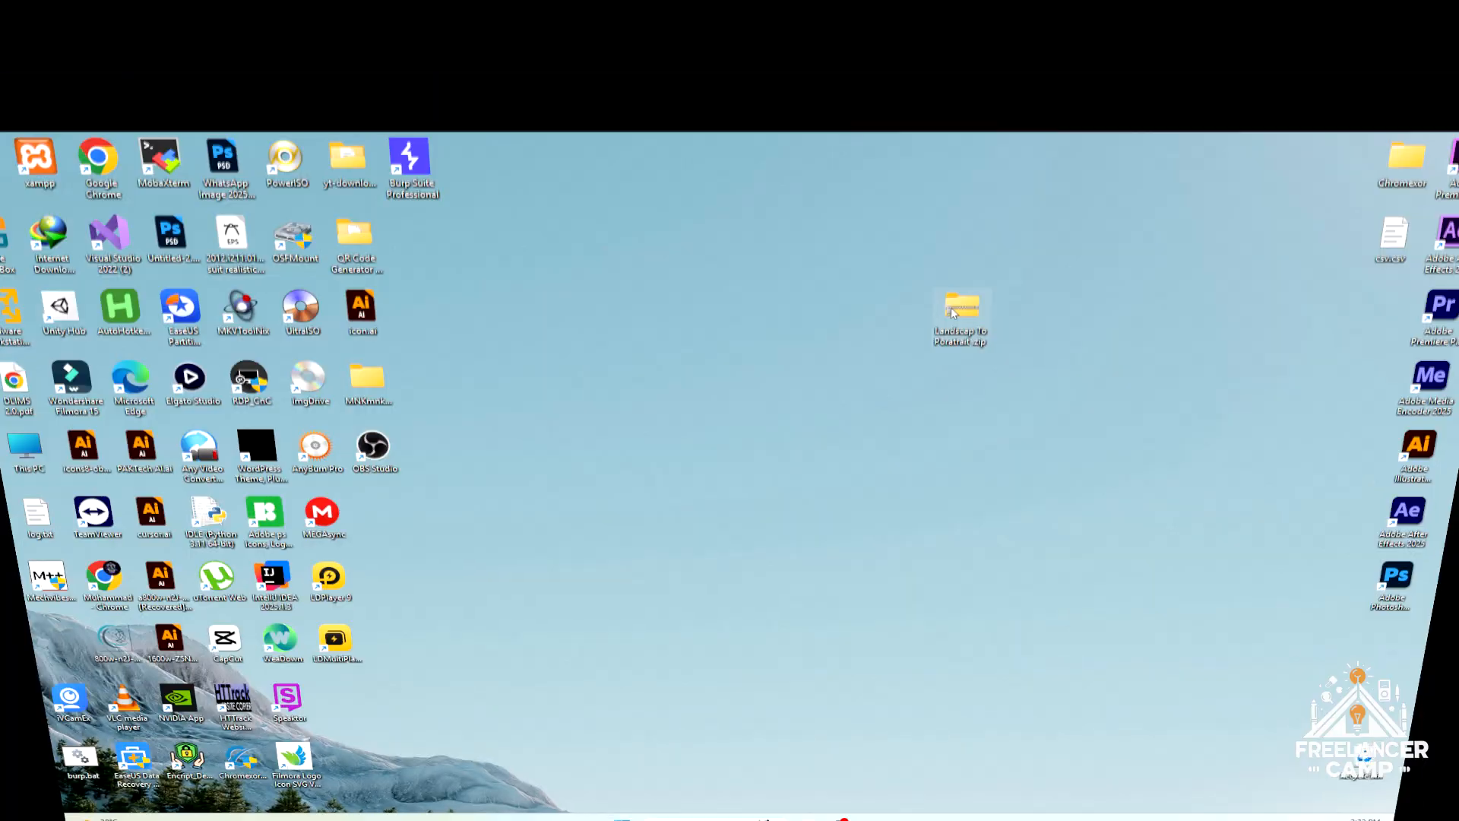
double_click(943, 179)
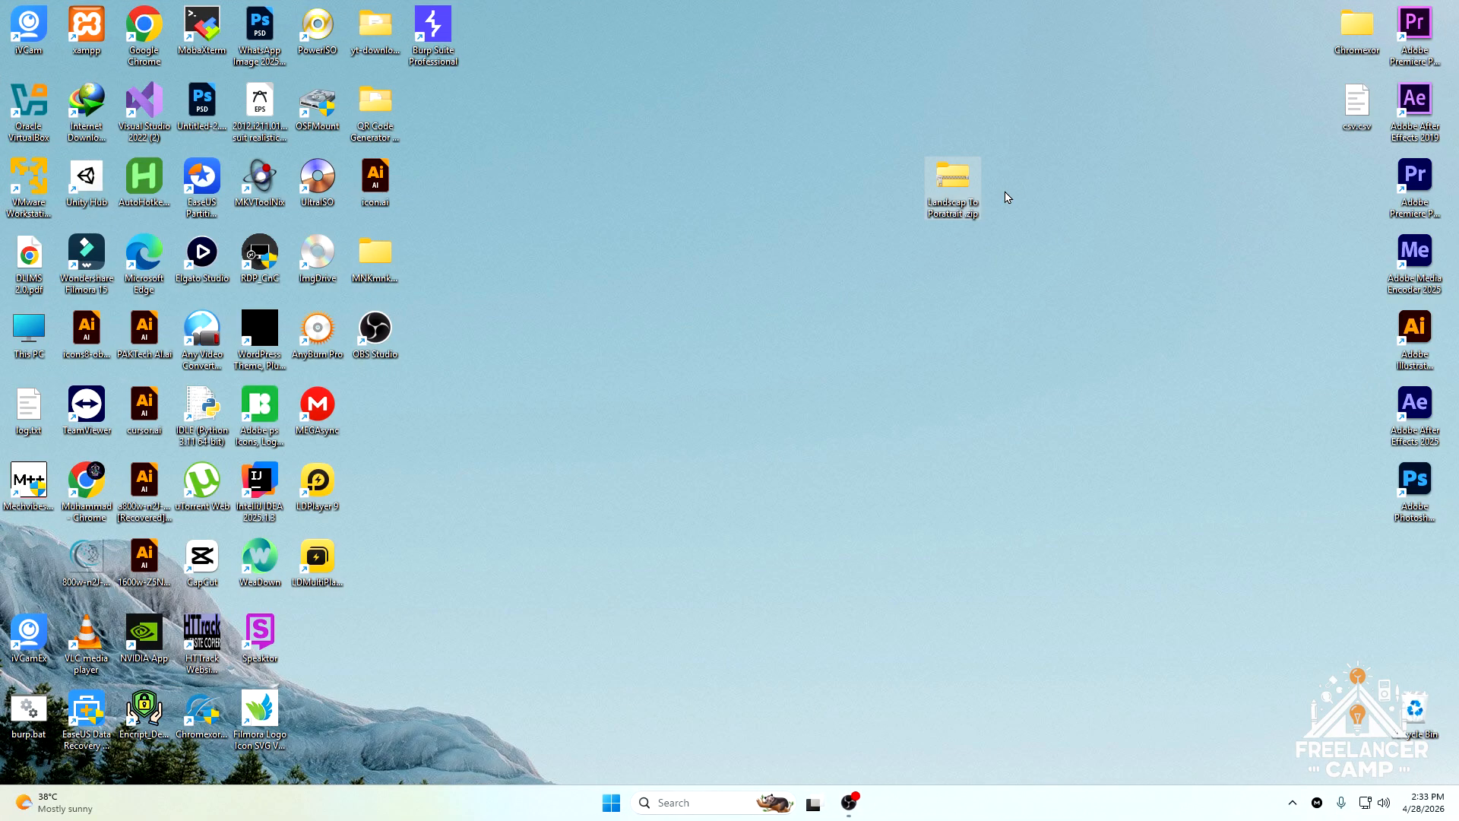
left_click(1435, 99)
right_click(969, 190)
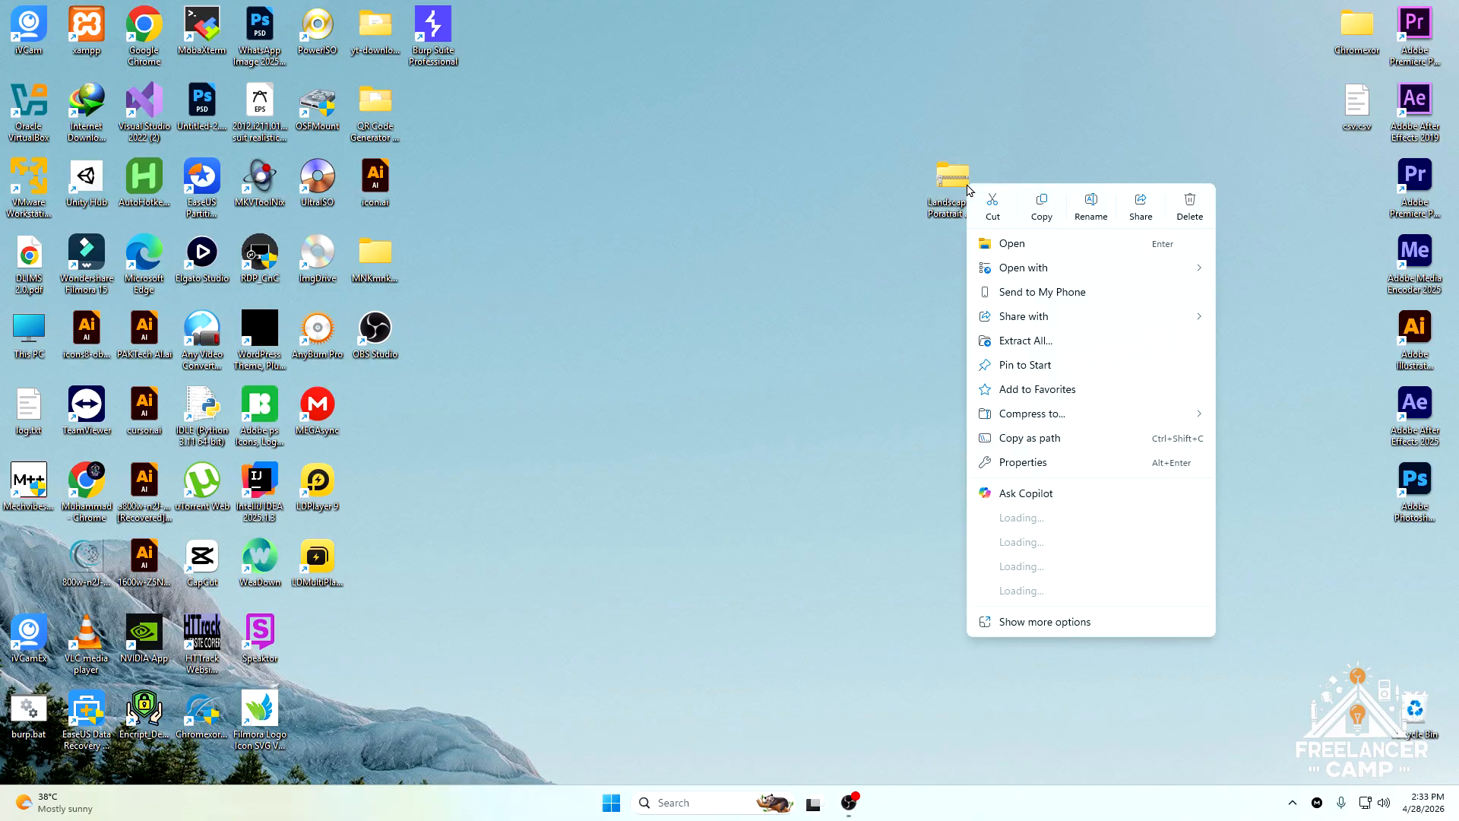
mouse_move(988, 566)
left_click(1284, 565)
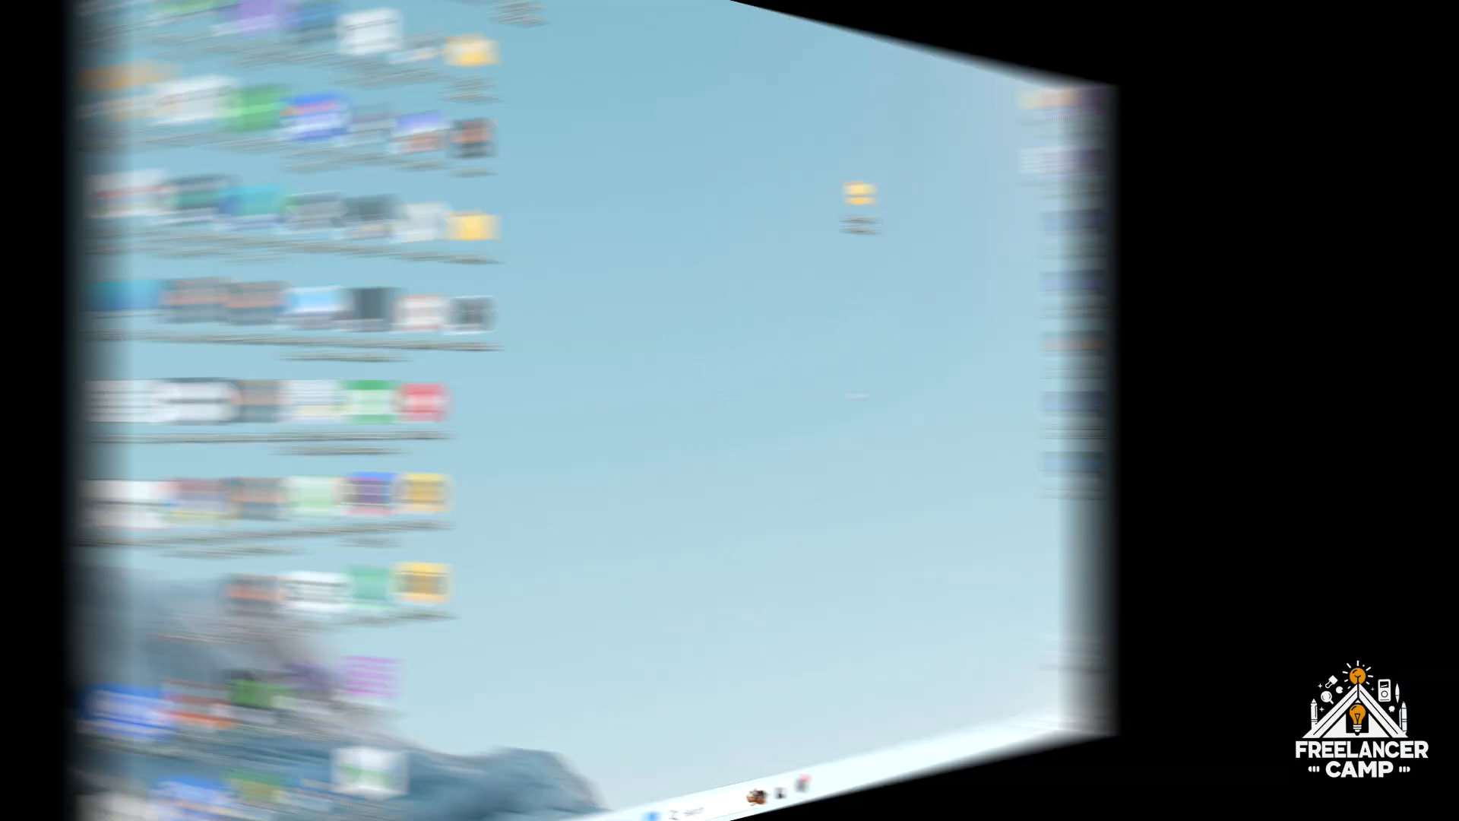
left_click(285, 304)
left_click(1210, 168)
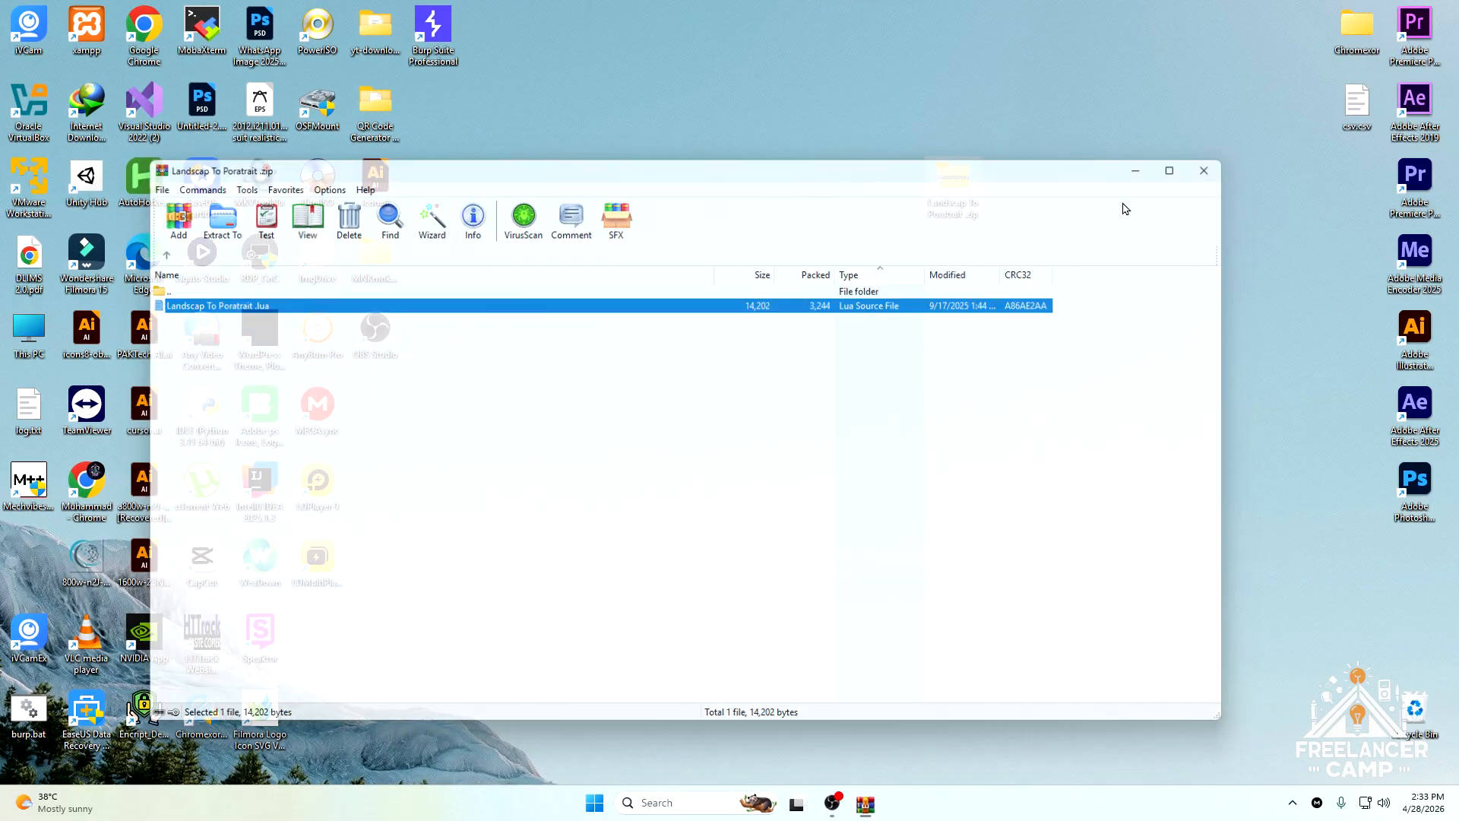
right_click(823, 249)
left_click(872, 311)
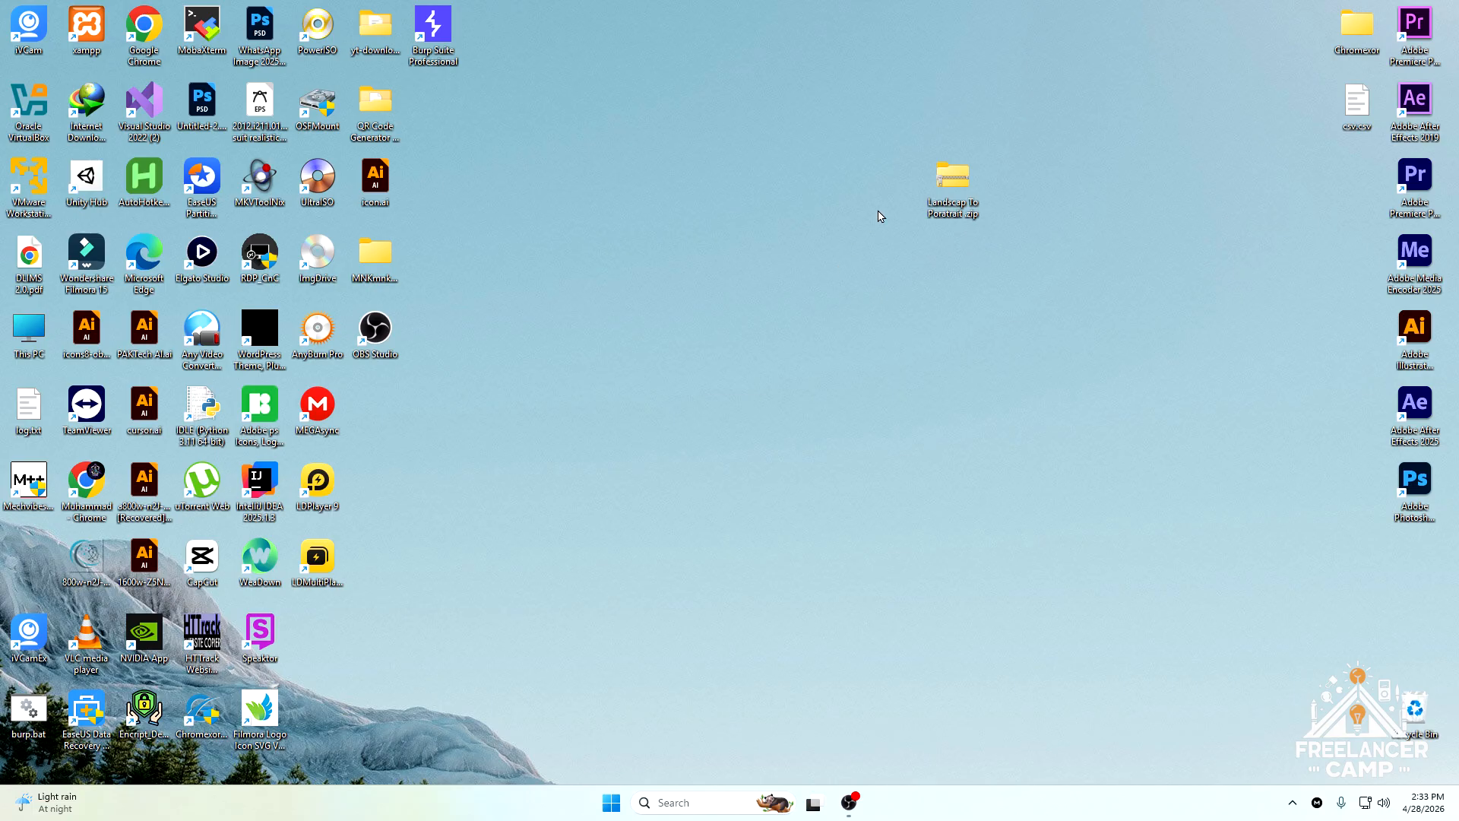
- Extract Landscap To Poratrait .zip onto the desktop, place the extracted Lua file beside the archive, and refresh the desktop
left_click_drag(866, 141, 1016, 264)
right_click(941, 196)
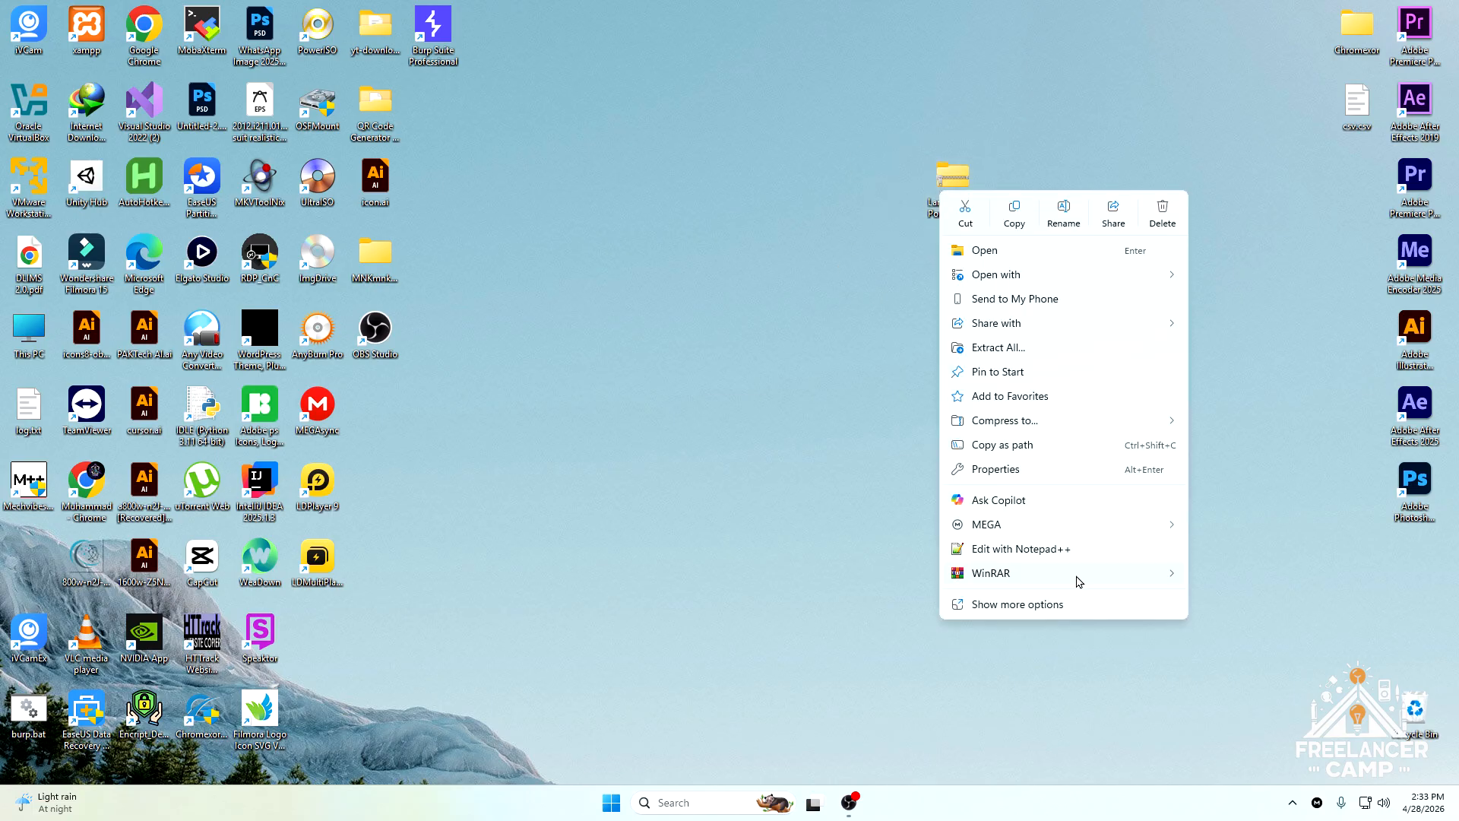
mouse_move(1079, 578)
left_click(1261, 650)
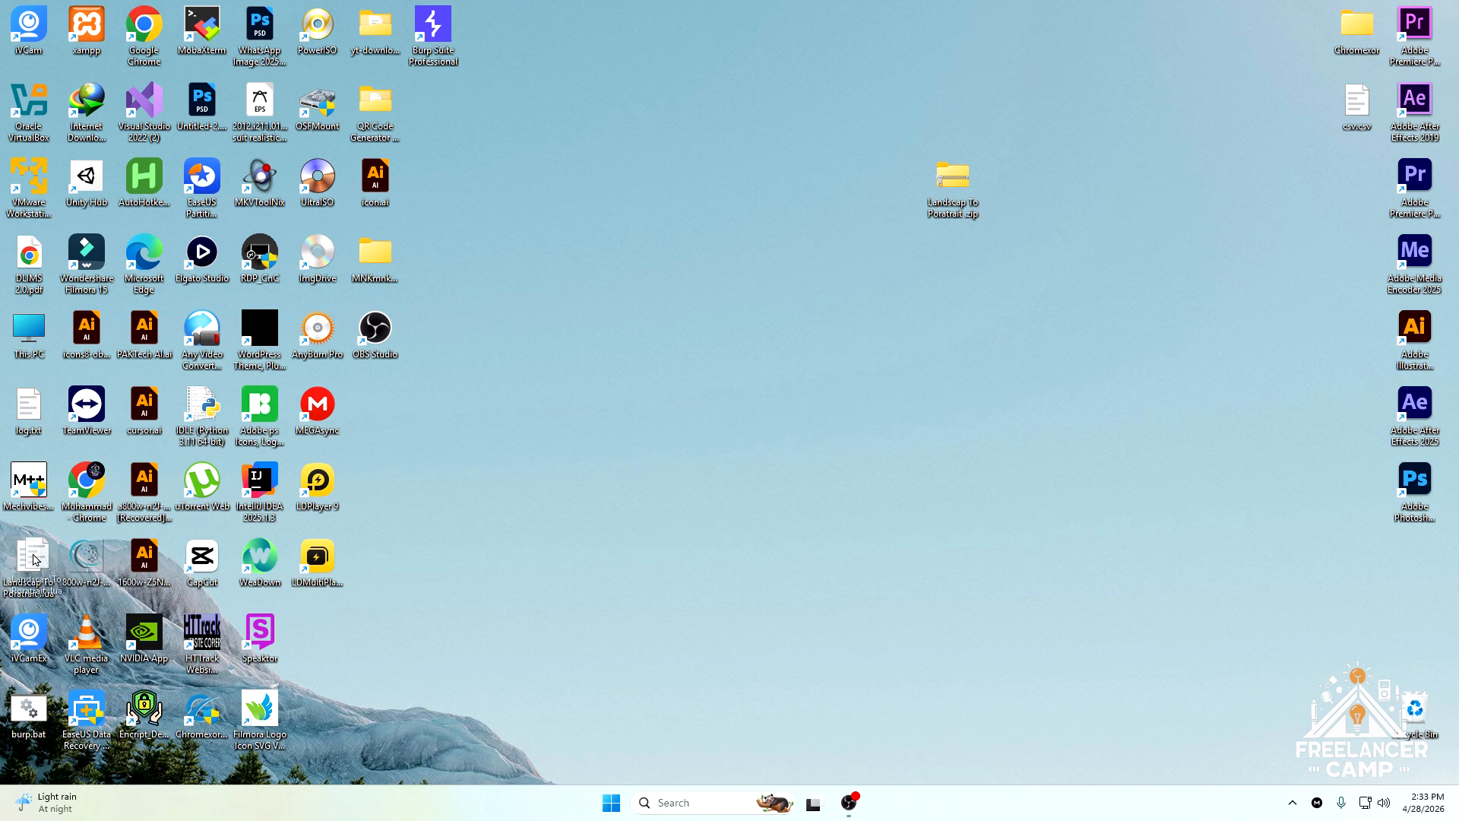
left_click_drag(33, 560, 895, 114)
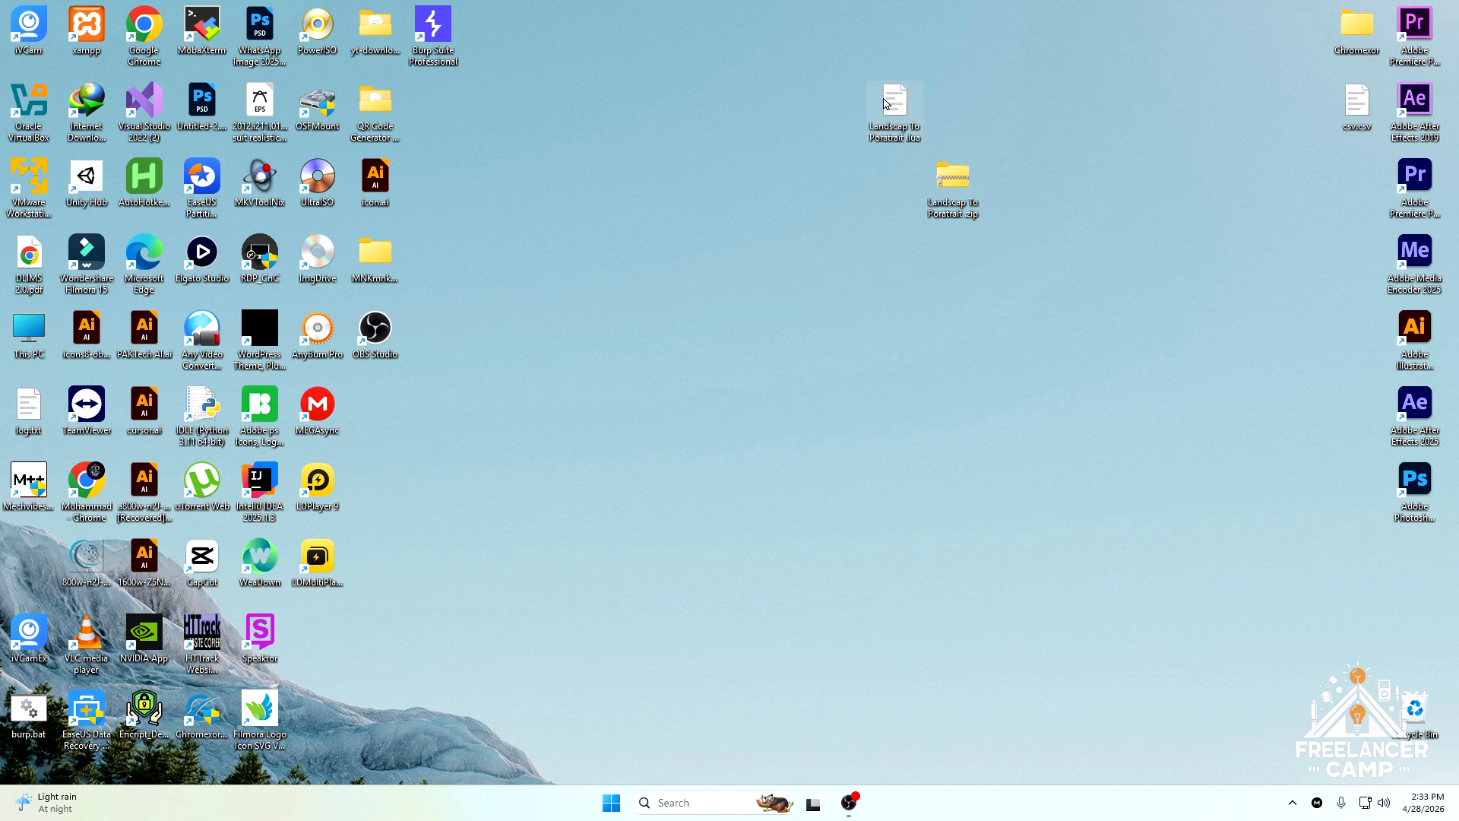
right_click(663, 160)
left_click(734, 230)
right_click(693, 199)
left_click(765, 264)
- Switch to OBS Studio and load the Landscap To Poratrait .lua script from the Desktop folder
mouse_move(869, 787)
left_click(953, 714)
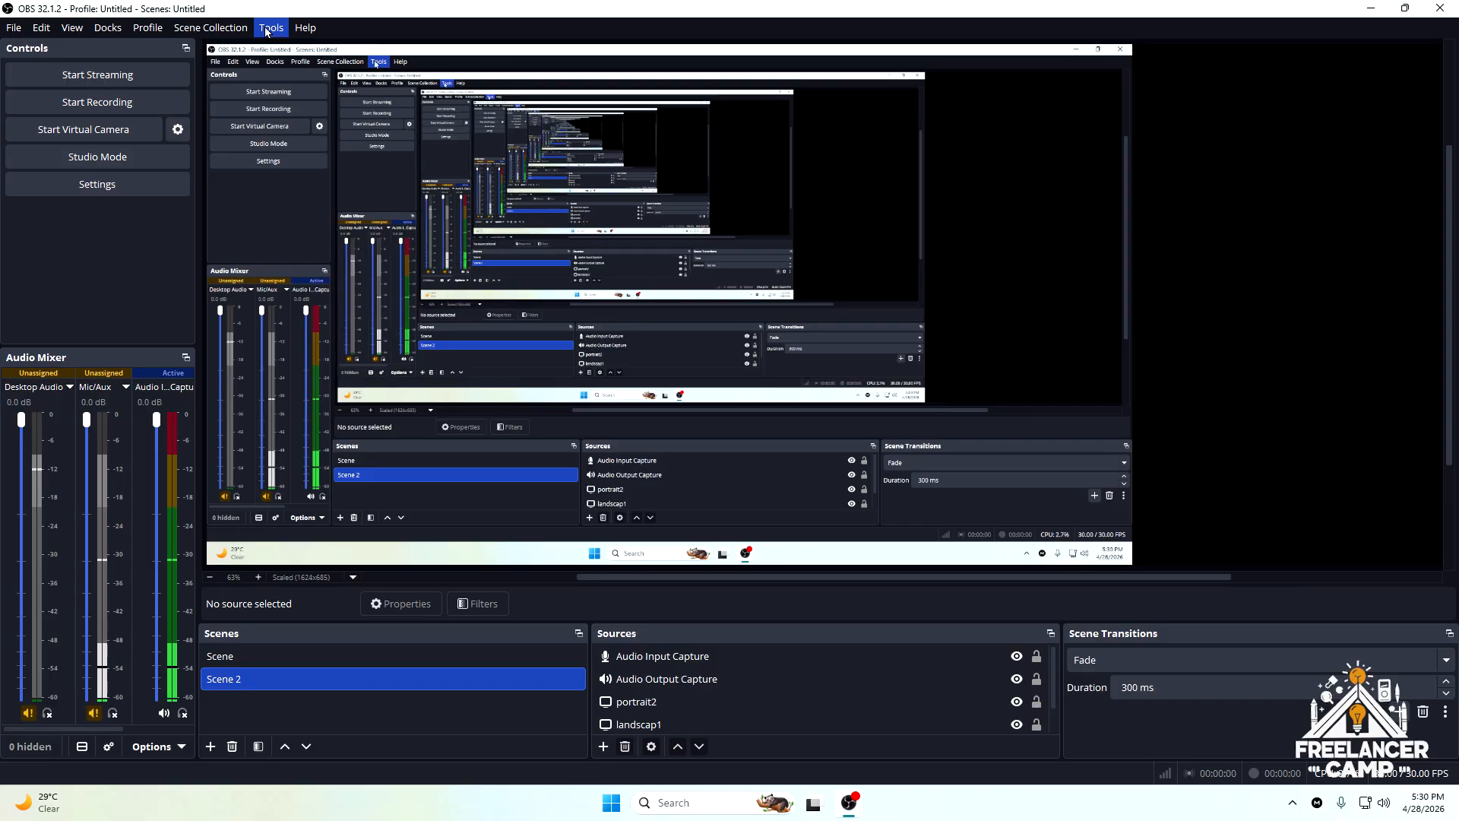
left_click(267, 29)
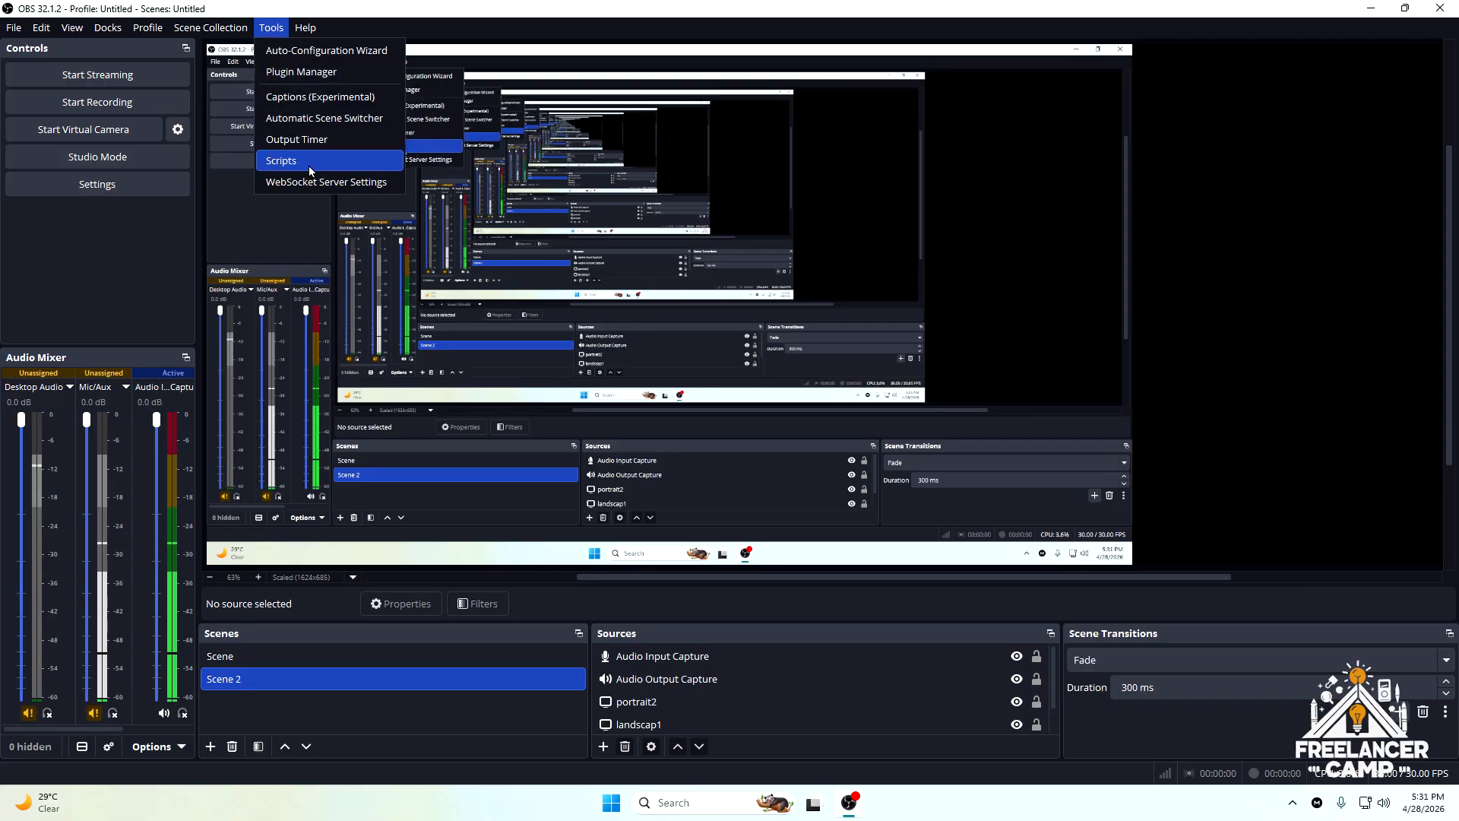
left_click(324, 162)
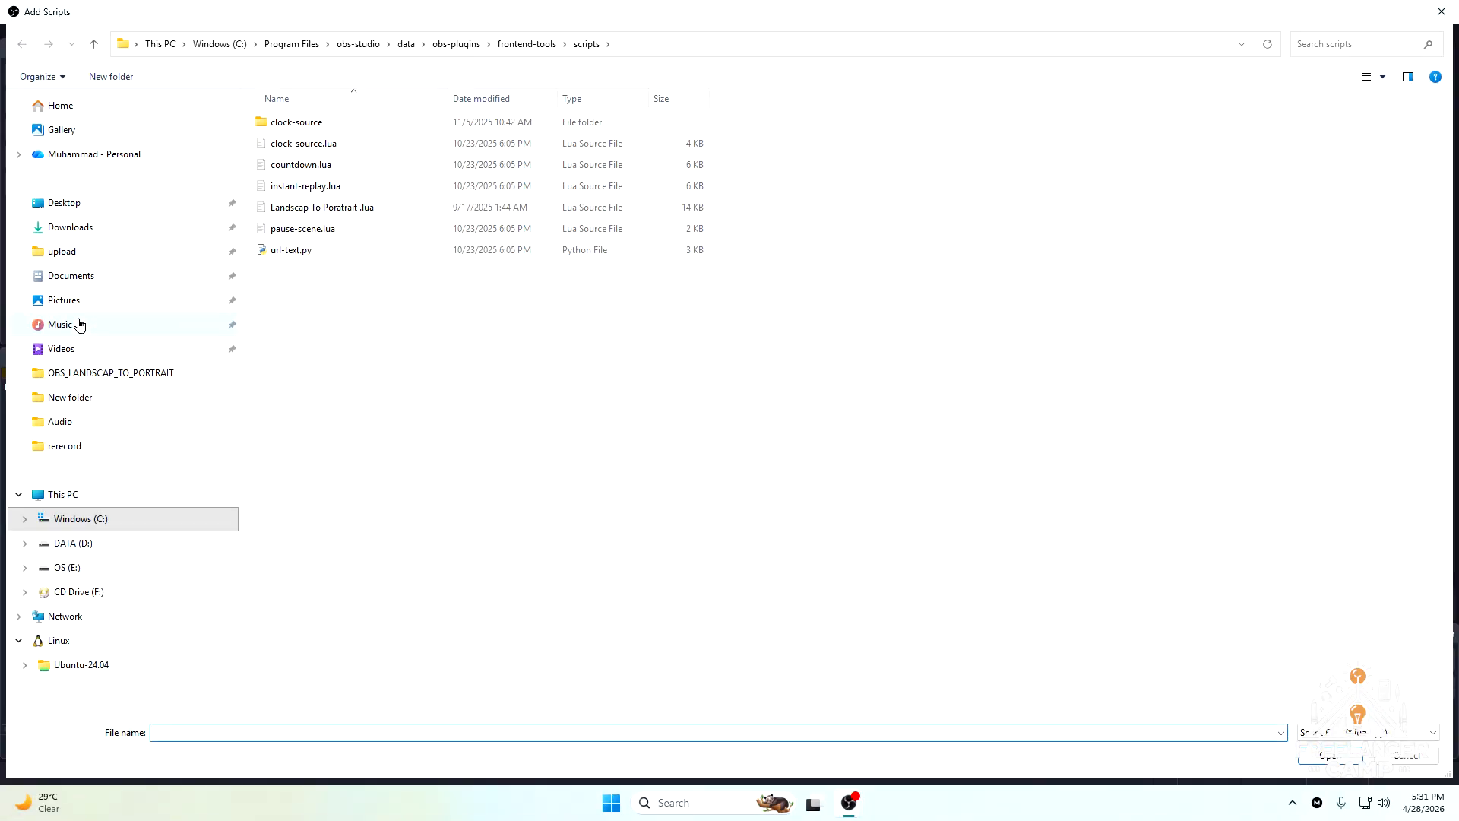
left_click(61, 203)
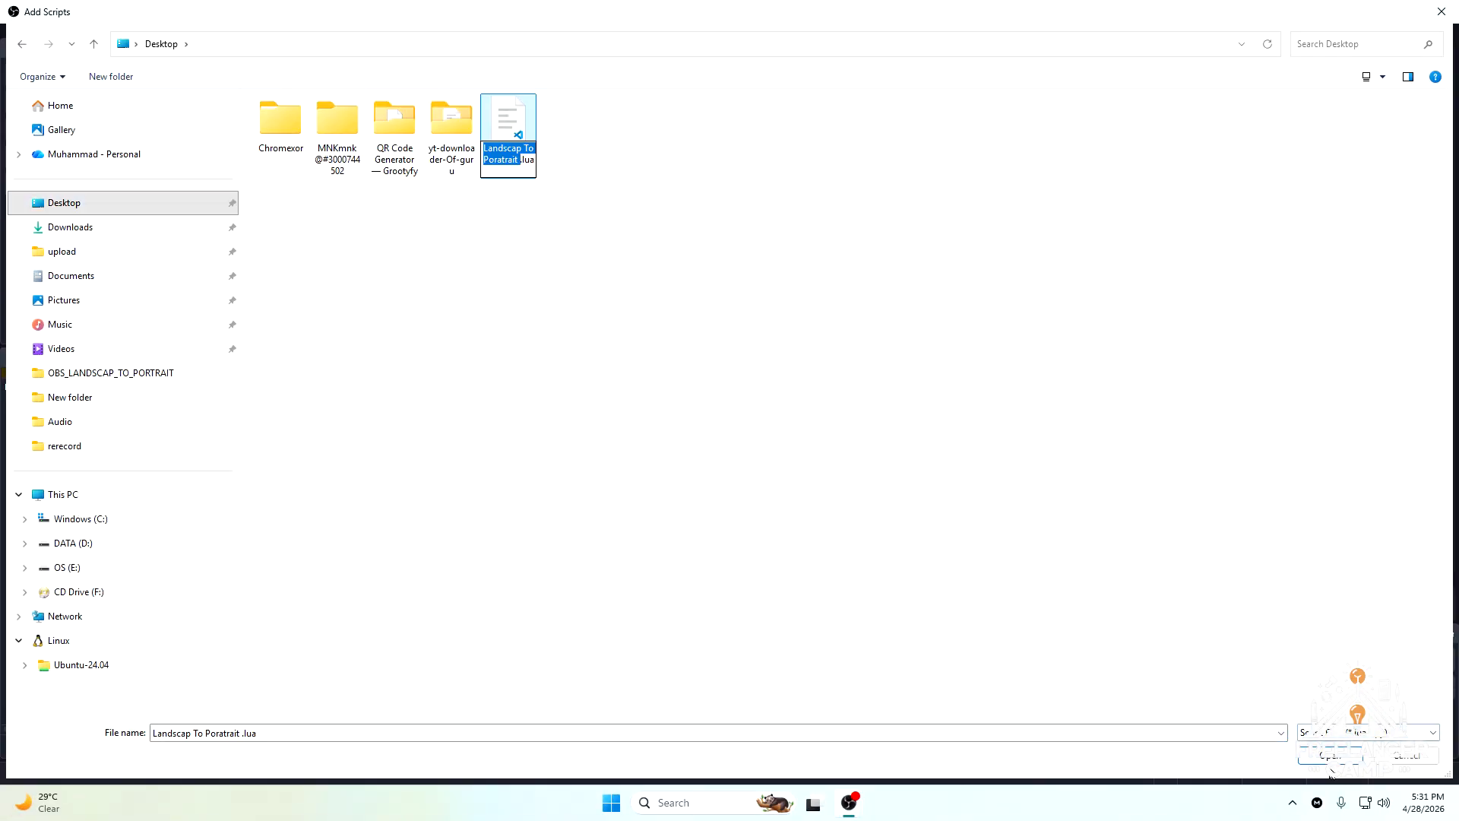
left_click(1330, 760)
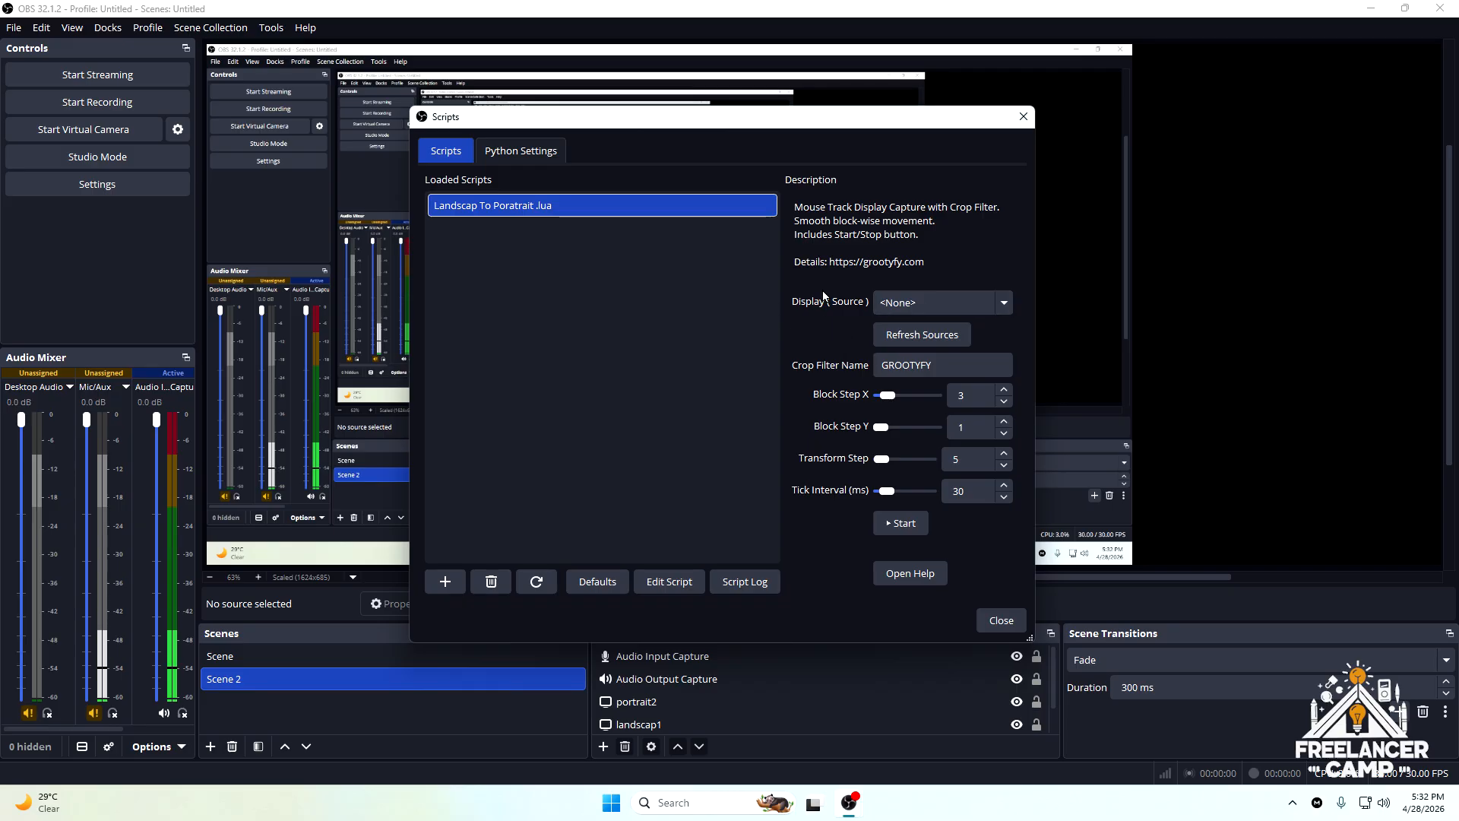
- Set the script's display source to portrait2 and highlight the crop filter name
left_click(925, 302)
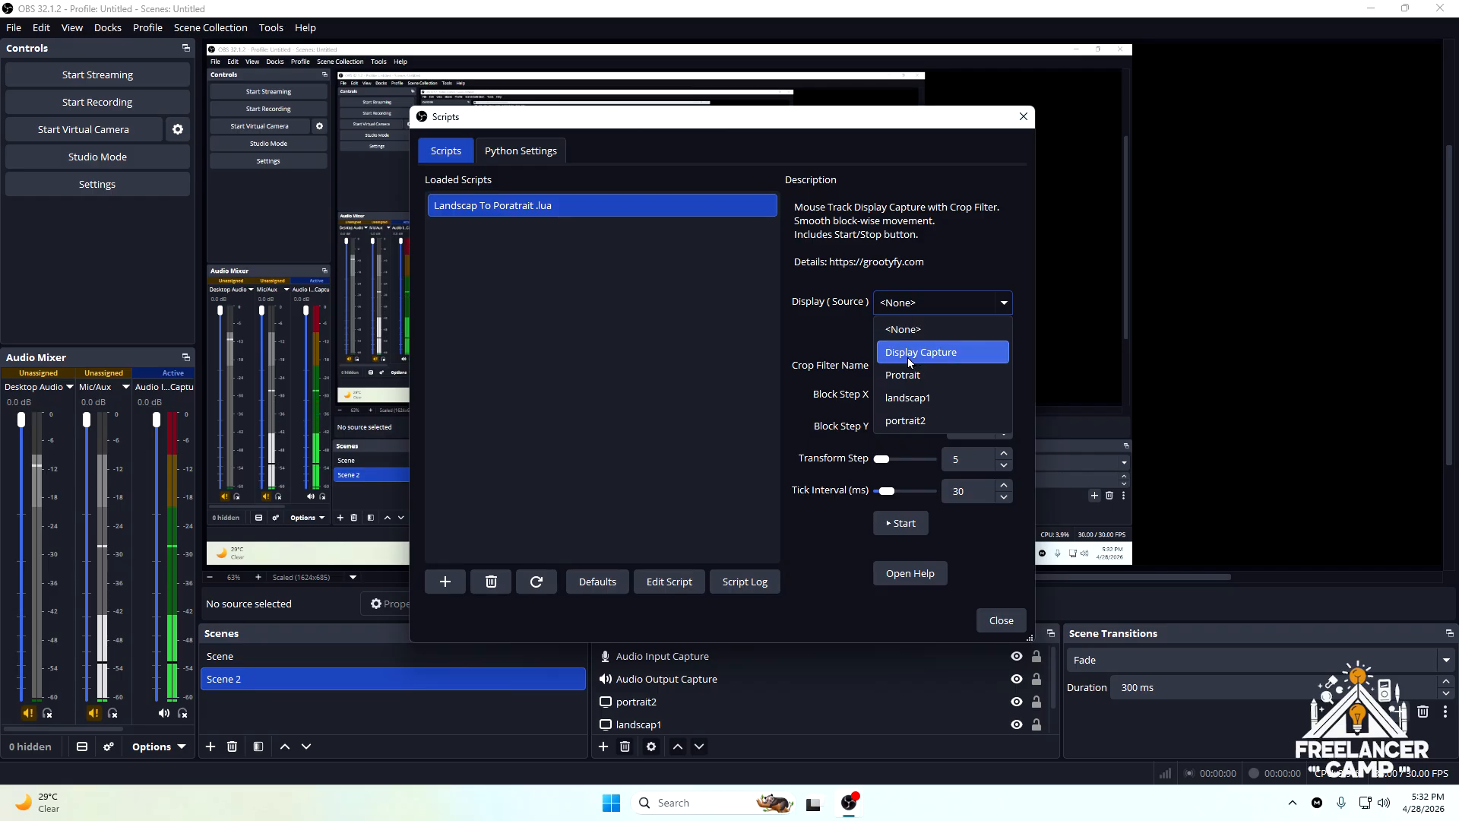
left_click(904, 419)
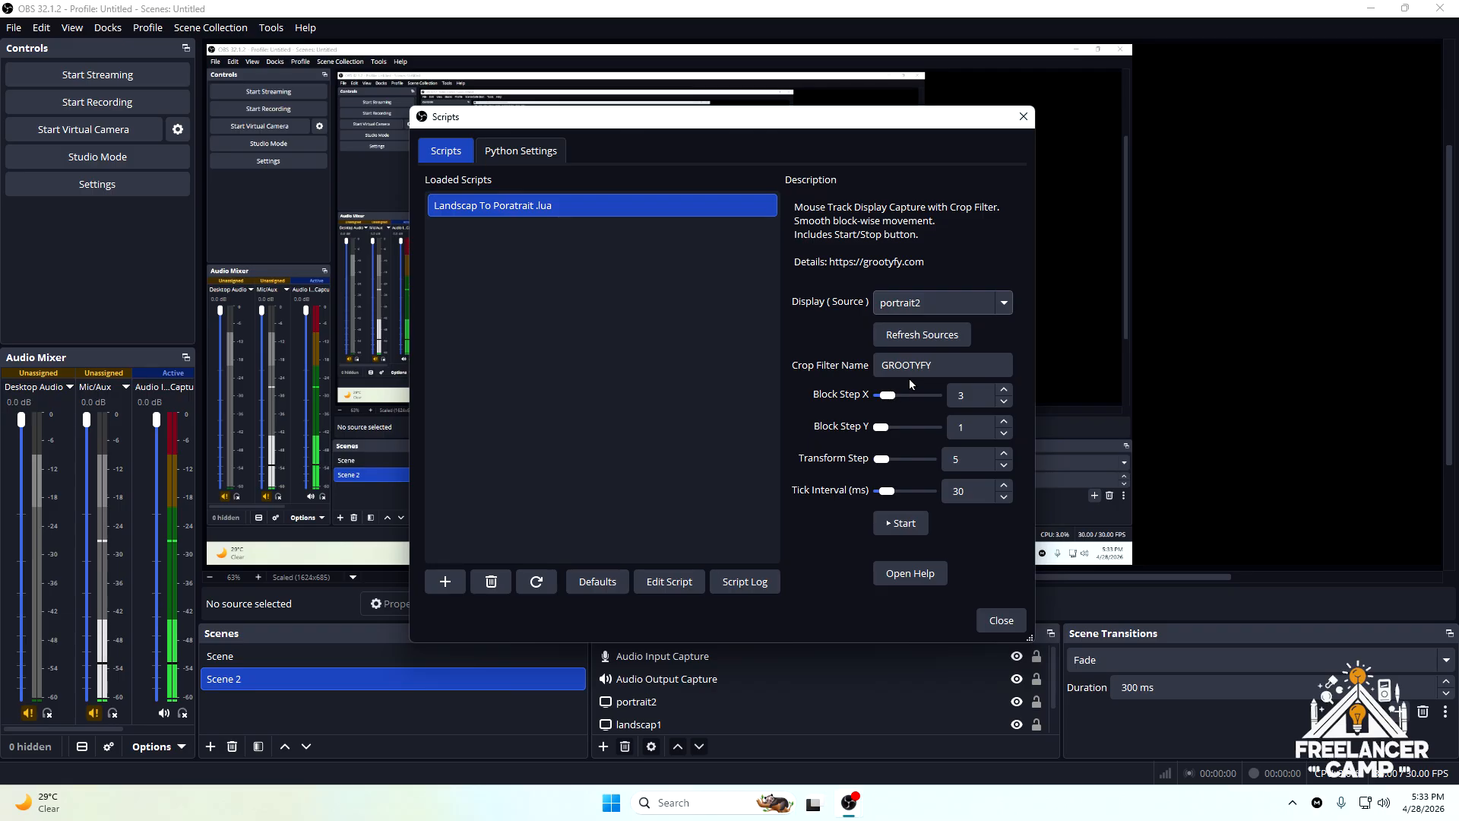
left_click_drag(933, 365, 835, 370)
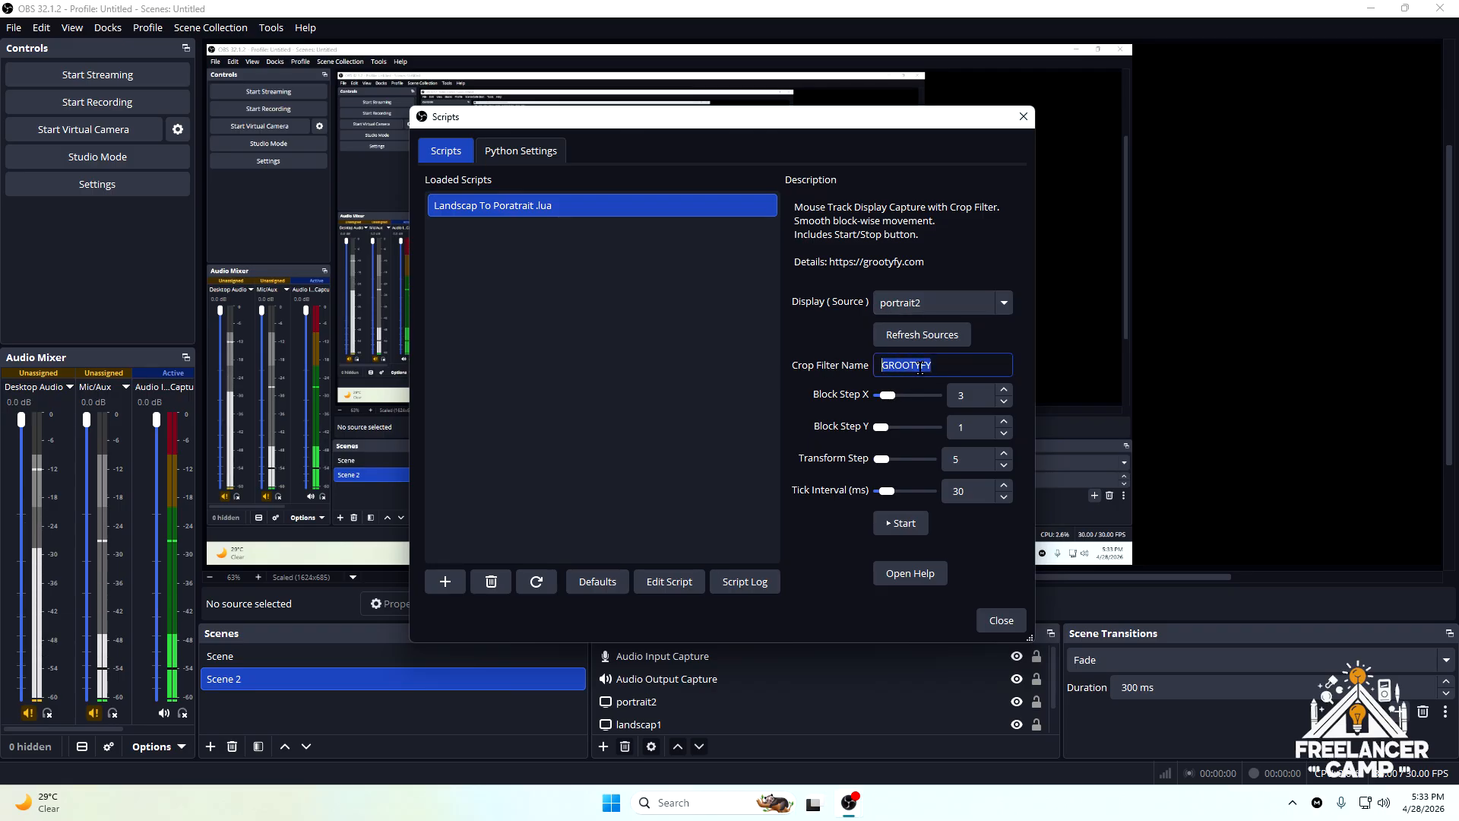
- Arrange the portrait2 filters window and the Scripts window side by side, and select the crop filter name GROOTYFY
left_click_drag(688, 121, 1047, 125)
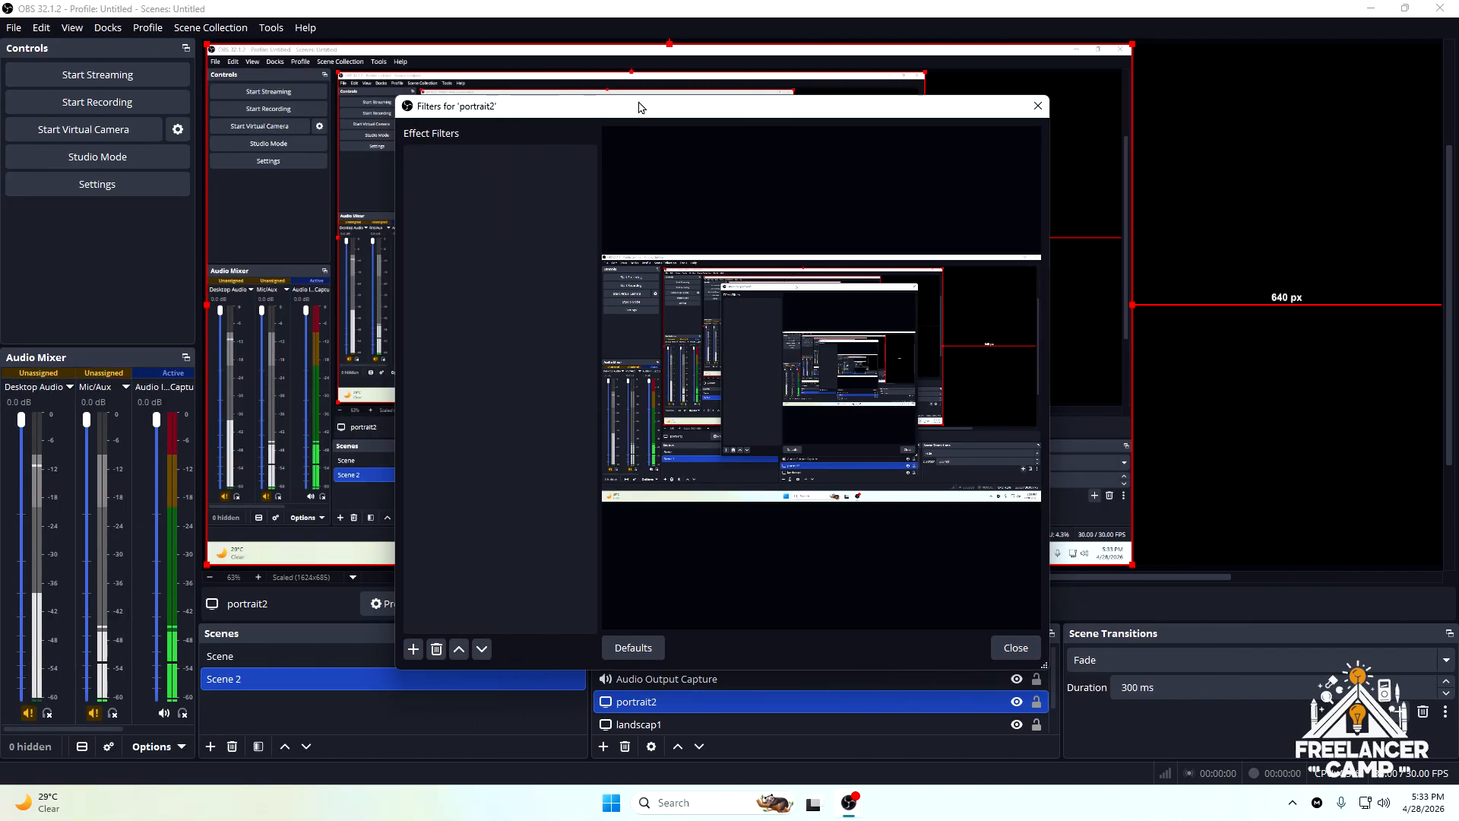
left_click_drag(639, 103, 316, 75)
mouse_move(849, 803)
left_click(1019, 710)
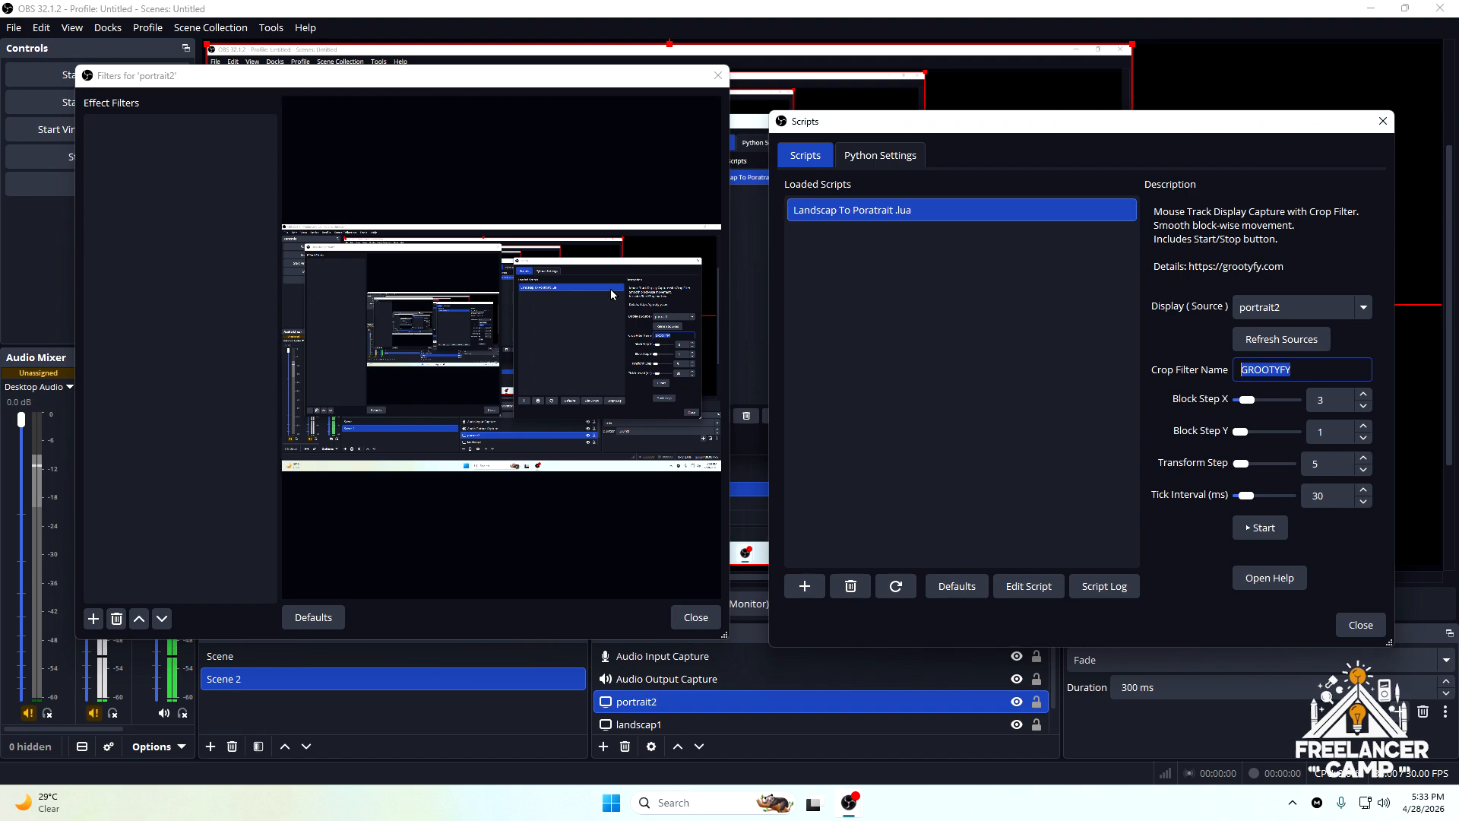
left_click(1301, 367)
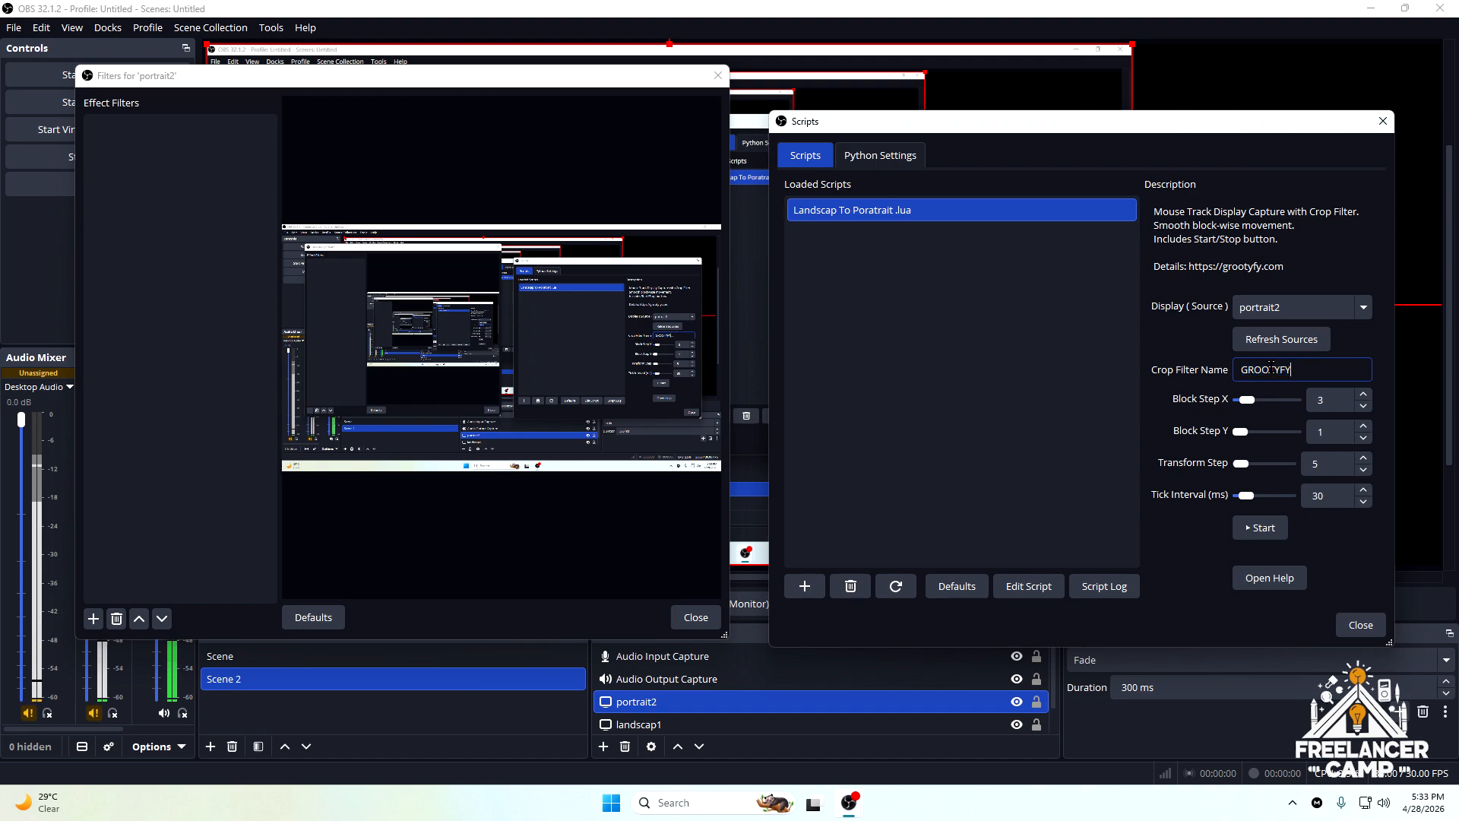
left_click_drag(1302, 366, 1232, 367)
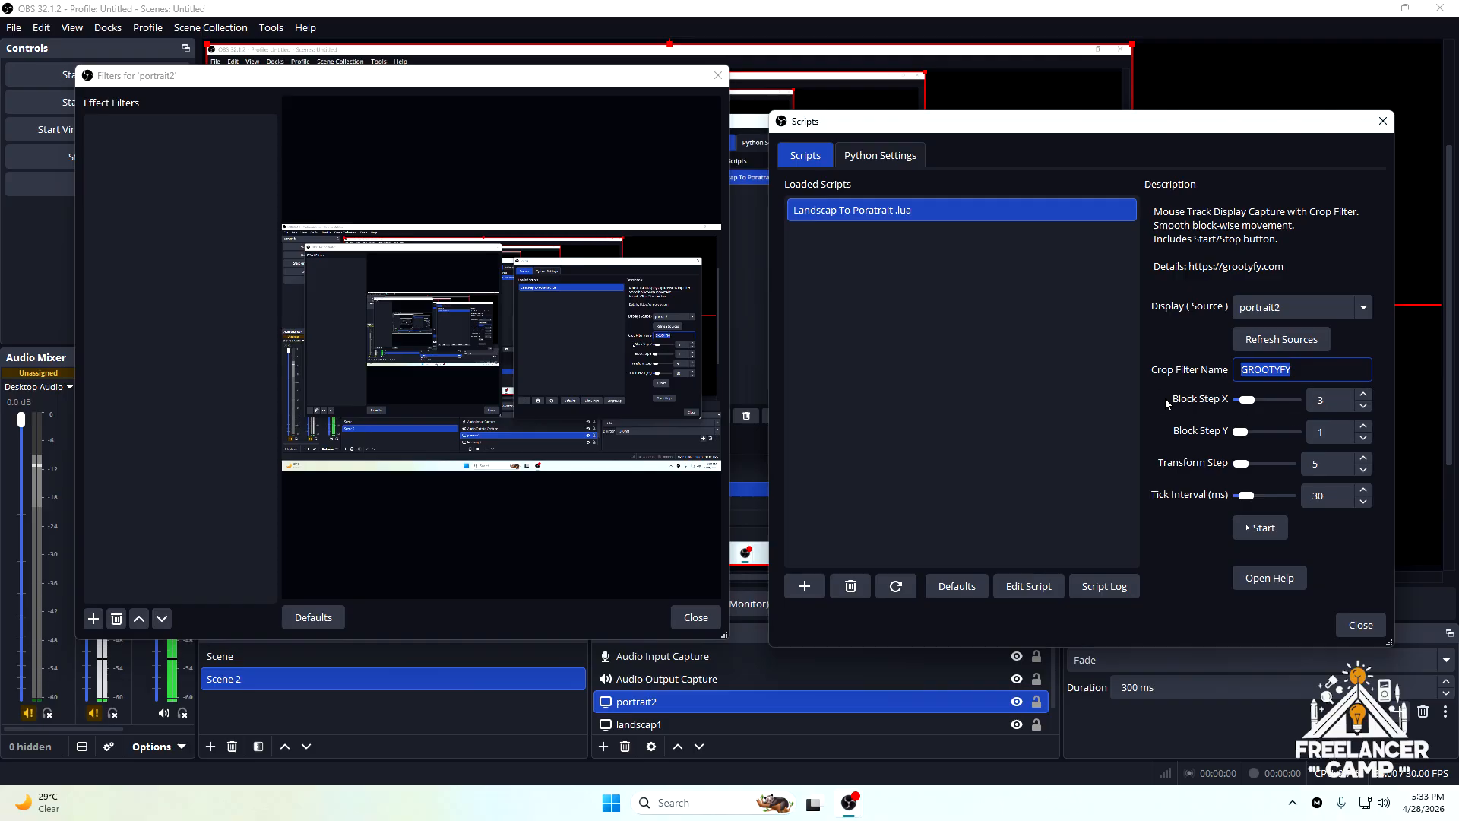
- Try Block Step X at 1 and 4, and set it back to 3
left_click(1195, 401)
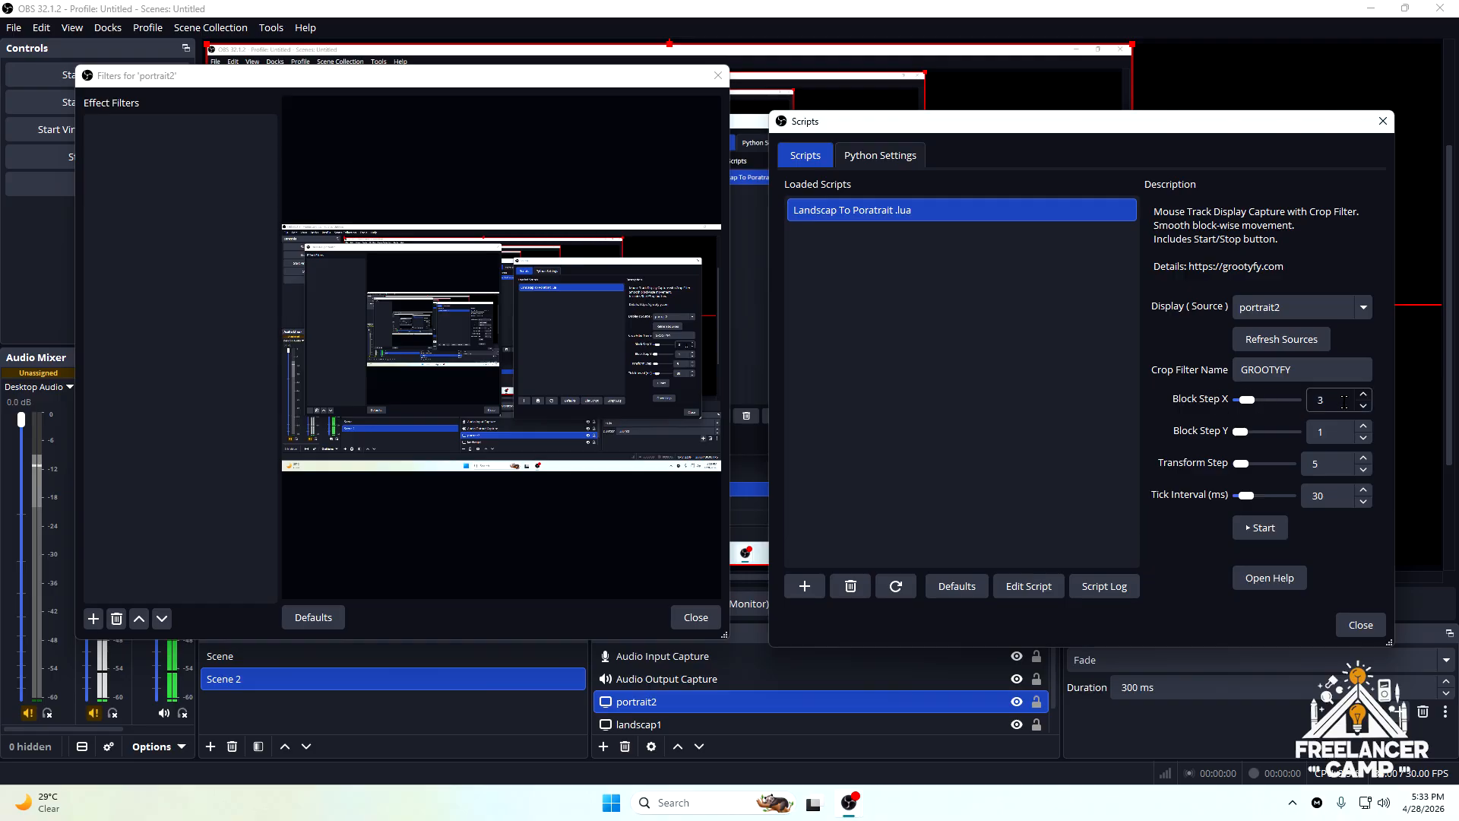
left_click_drag(1344, 402, 1280, 401)
left_click(1255, 404)
left_click(1239, 402)
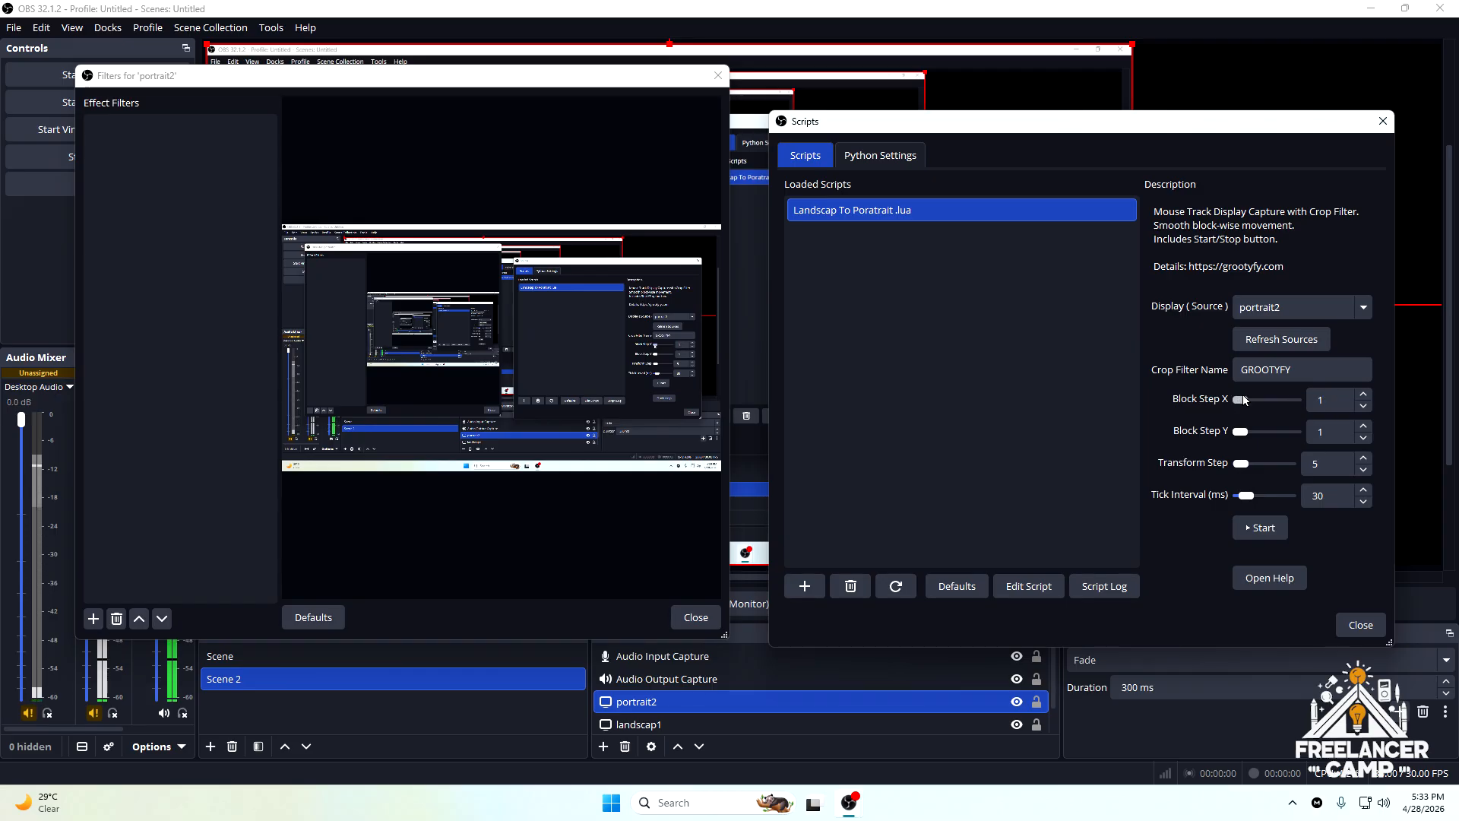
left_click(1360, 396)
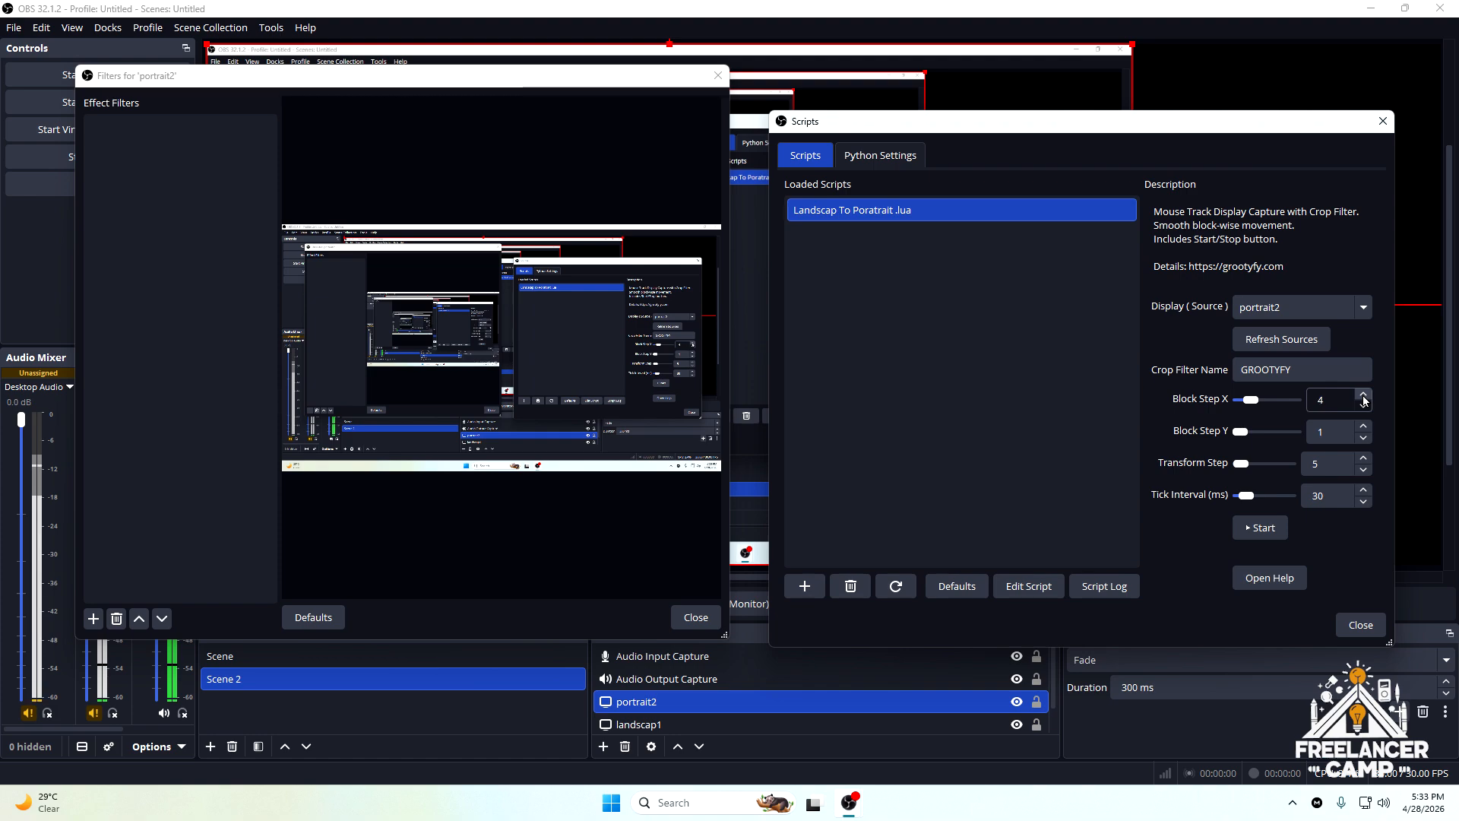
left_click(1364, 396)
double_click(1318, 400)
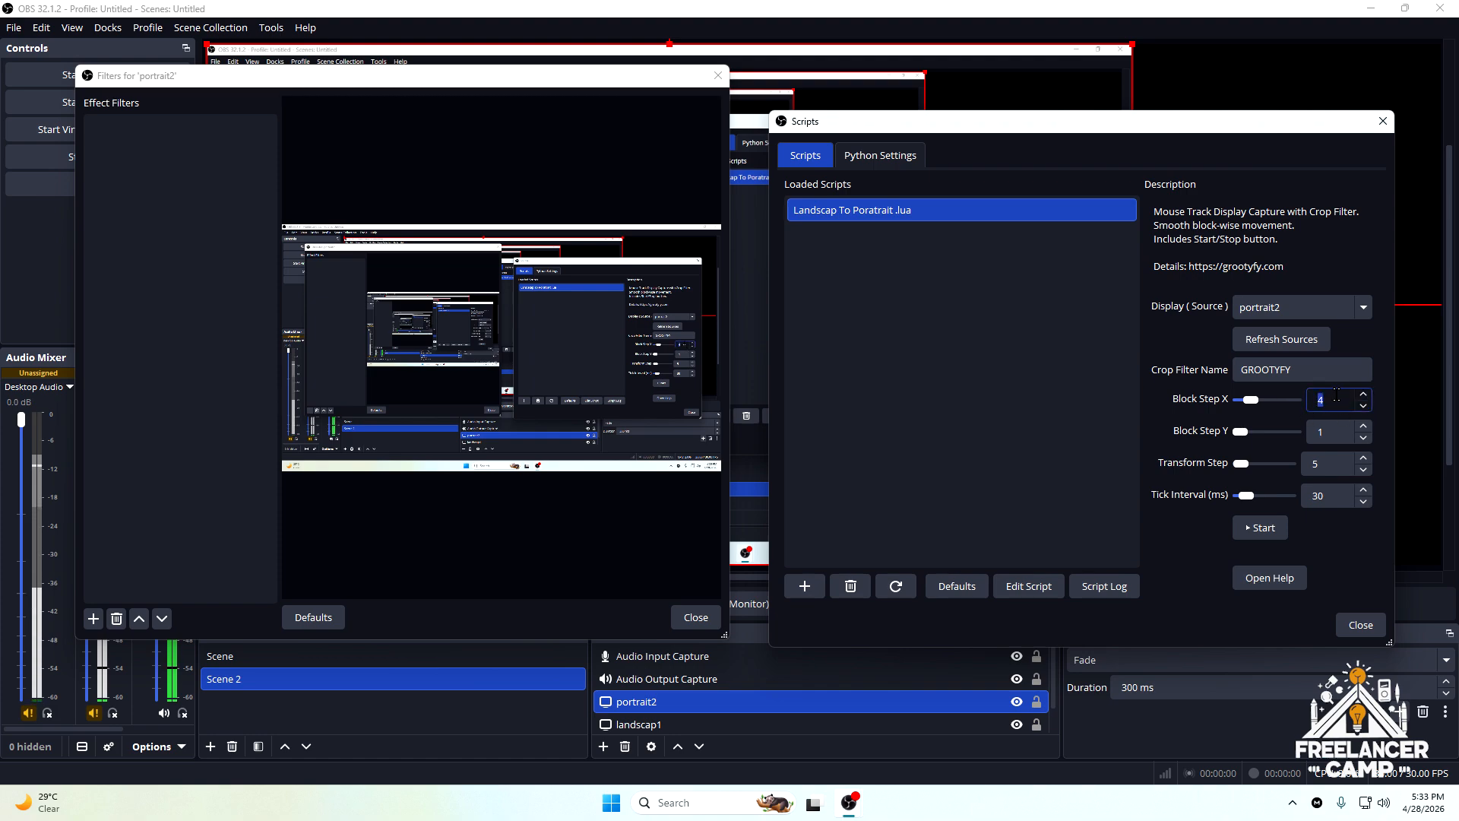
type("3")
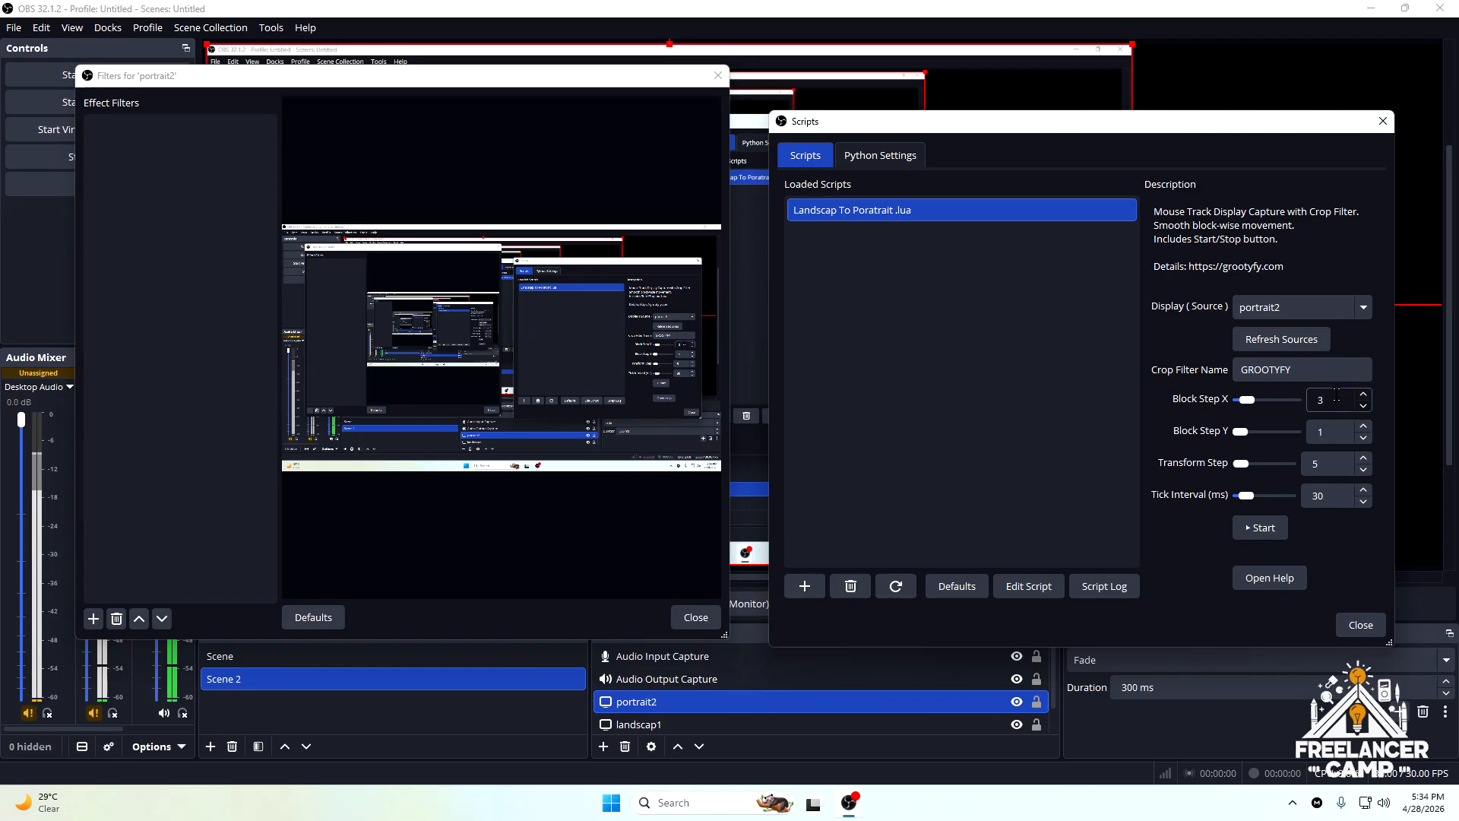
left_click(1344, 418)
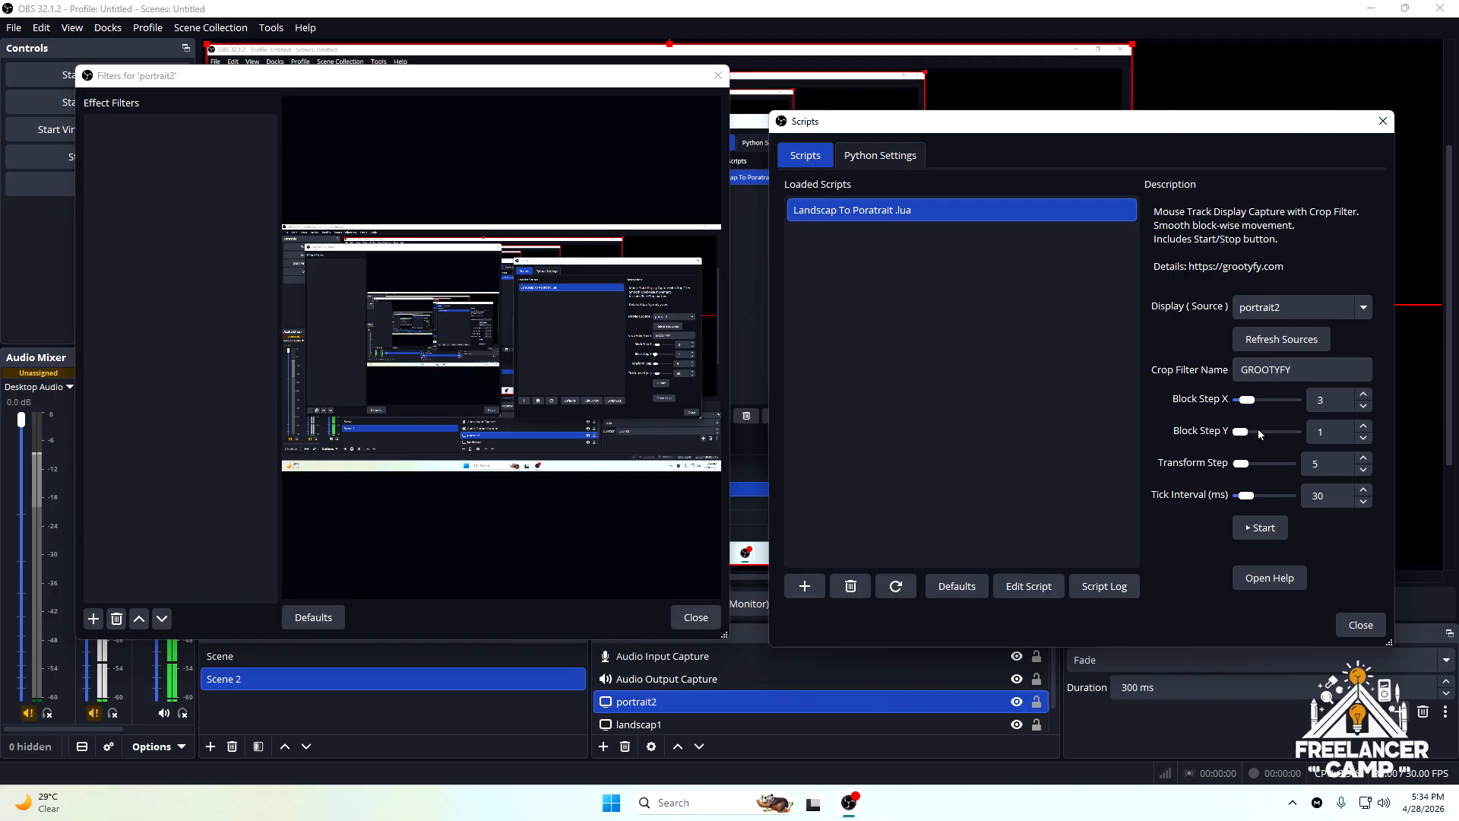
- Try raising Block Step Y to 3, and return it to 1
left_click(1335, 432)
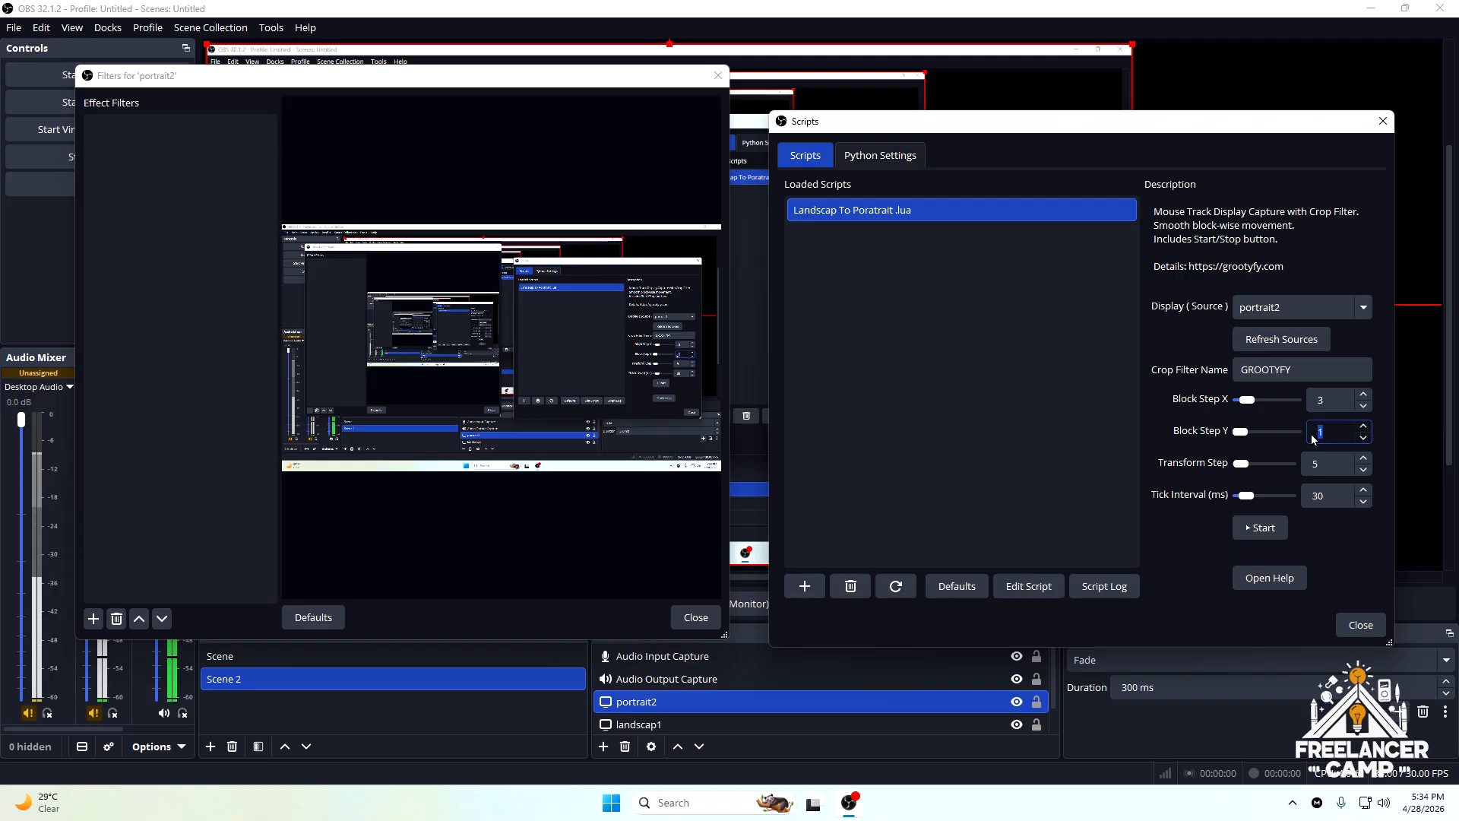
left_click(1320, 432)
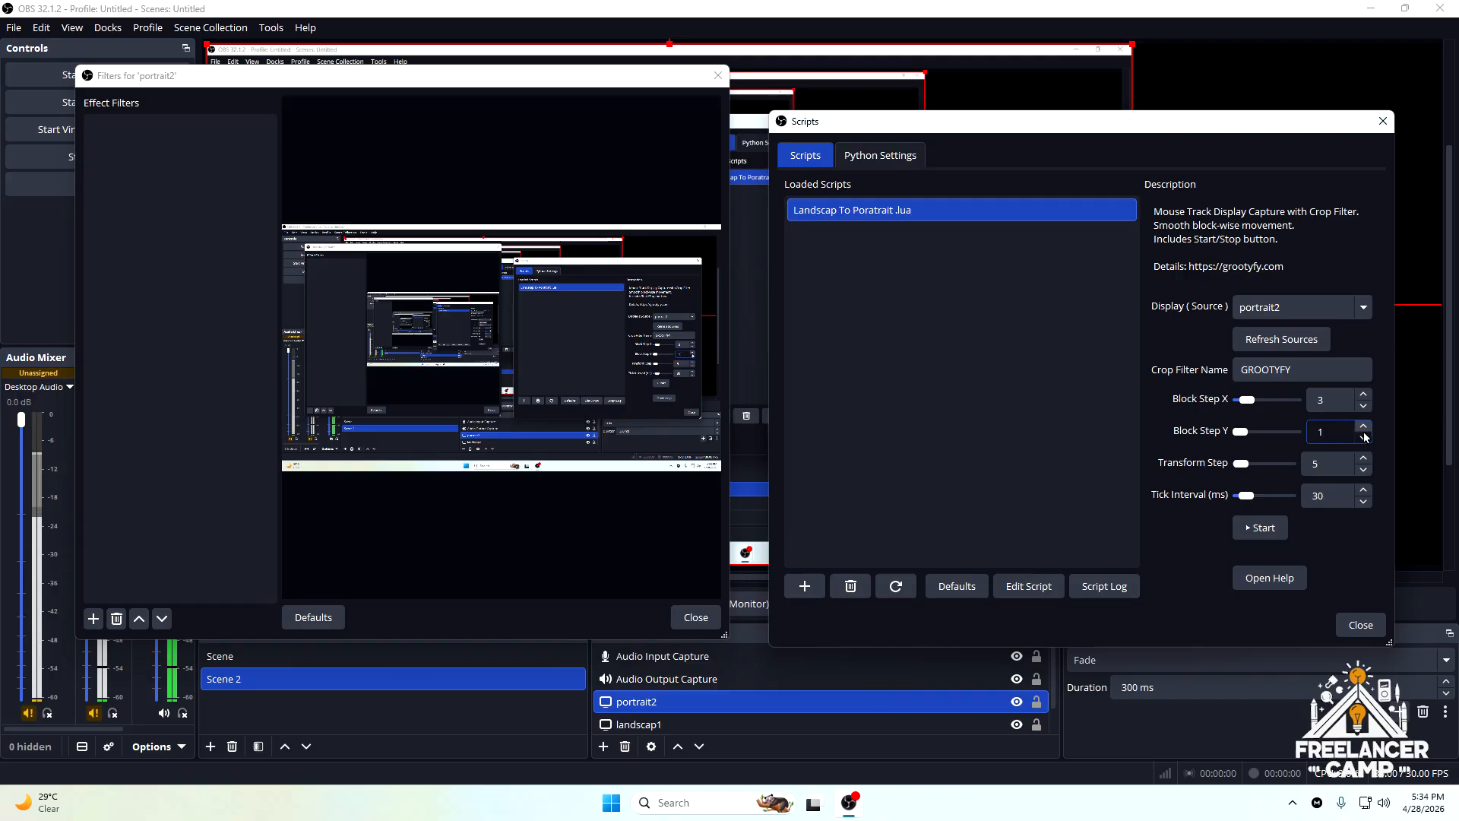
left_click(1364, 432)
left_click(1364, 432)
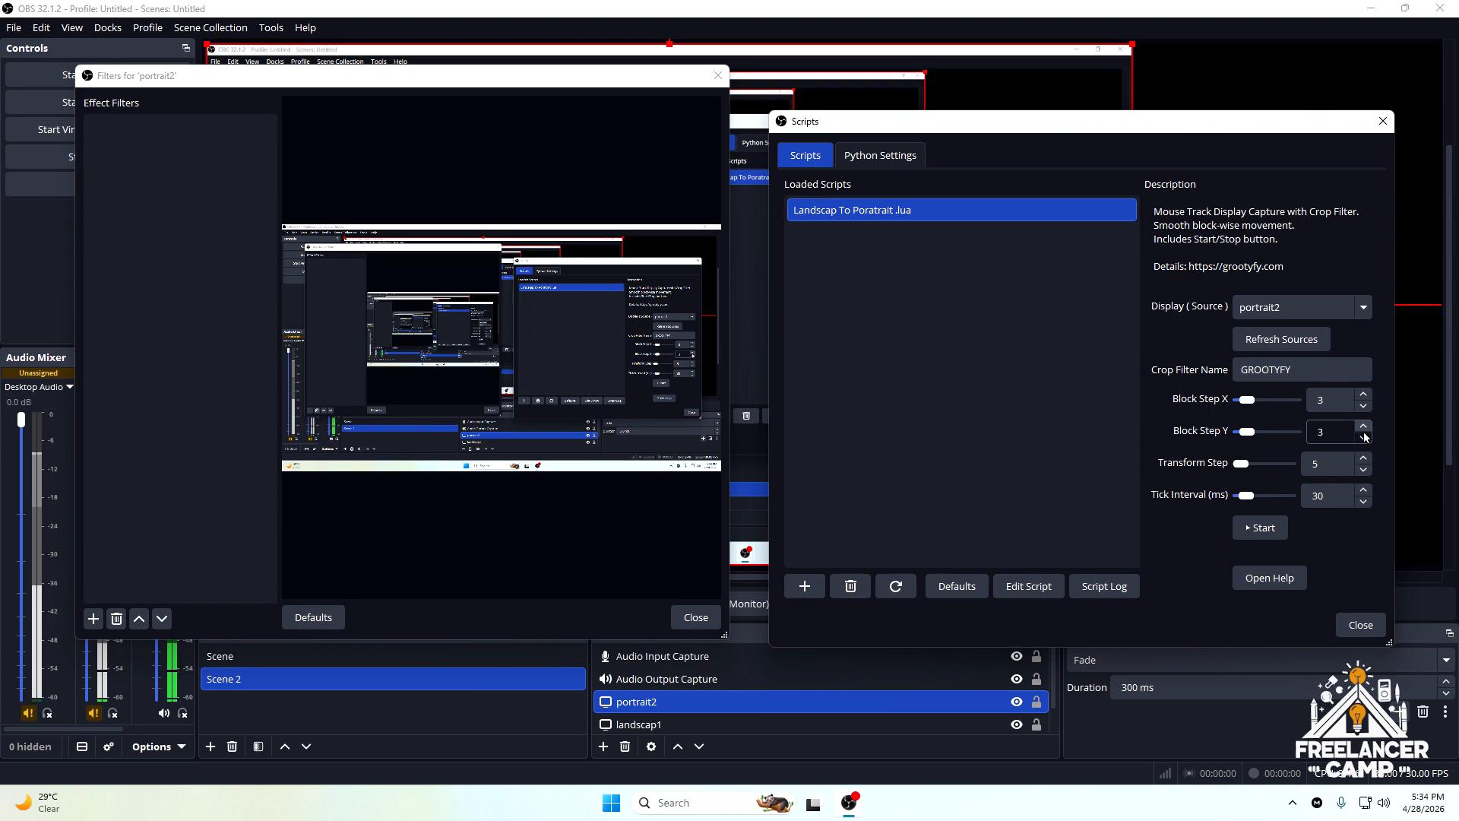
left_click(1364, 437)
left_click(1365, 437)
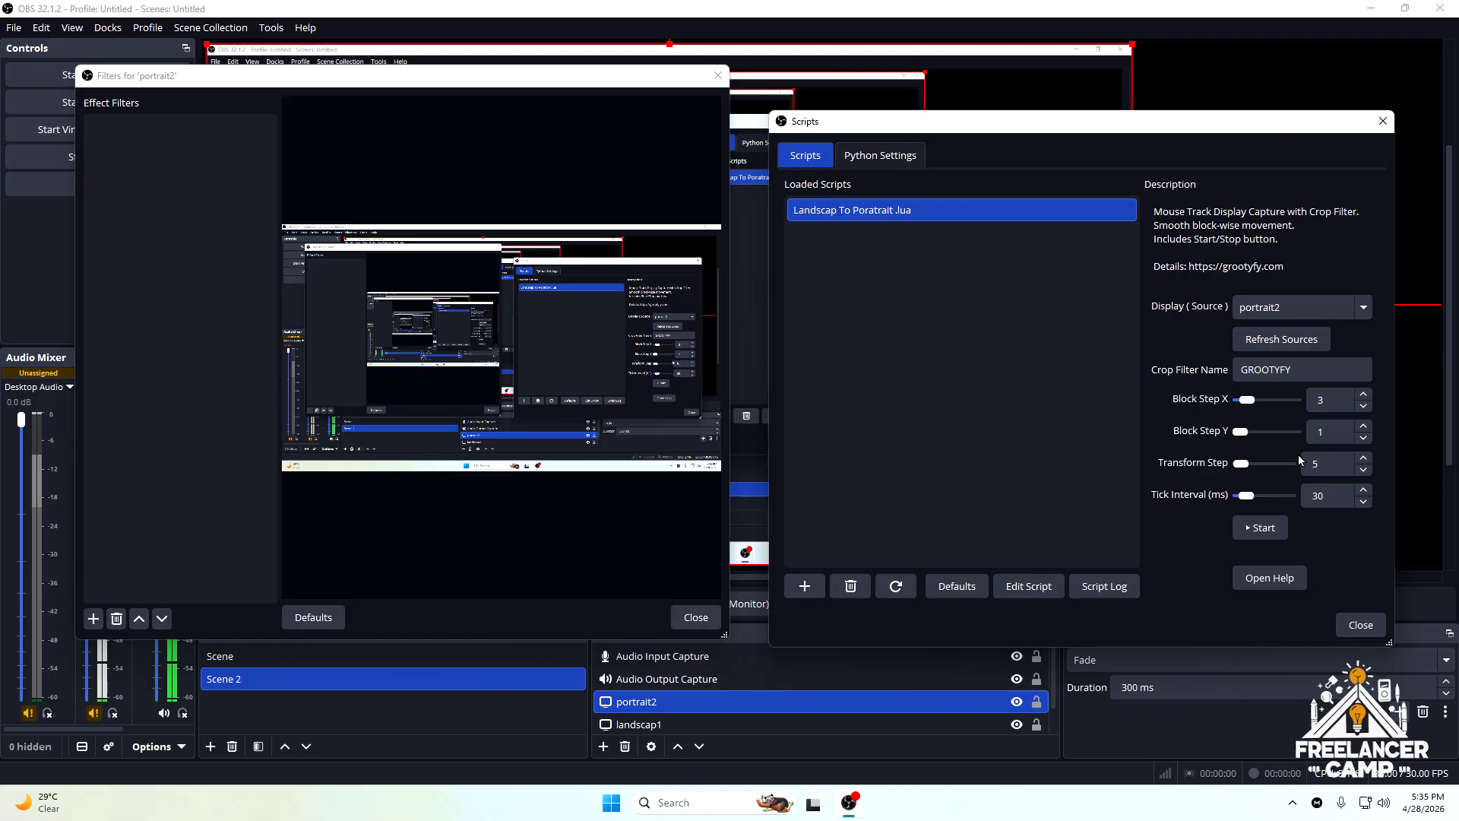
- Try Transform Step at 24, 30 and 60, and set it to 30
left_click(1328, 456)
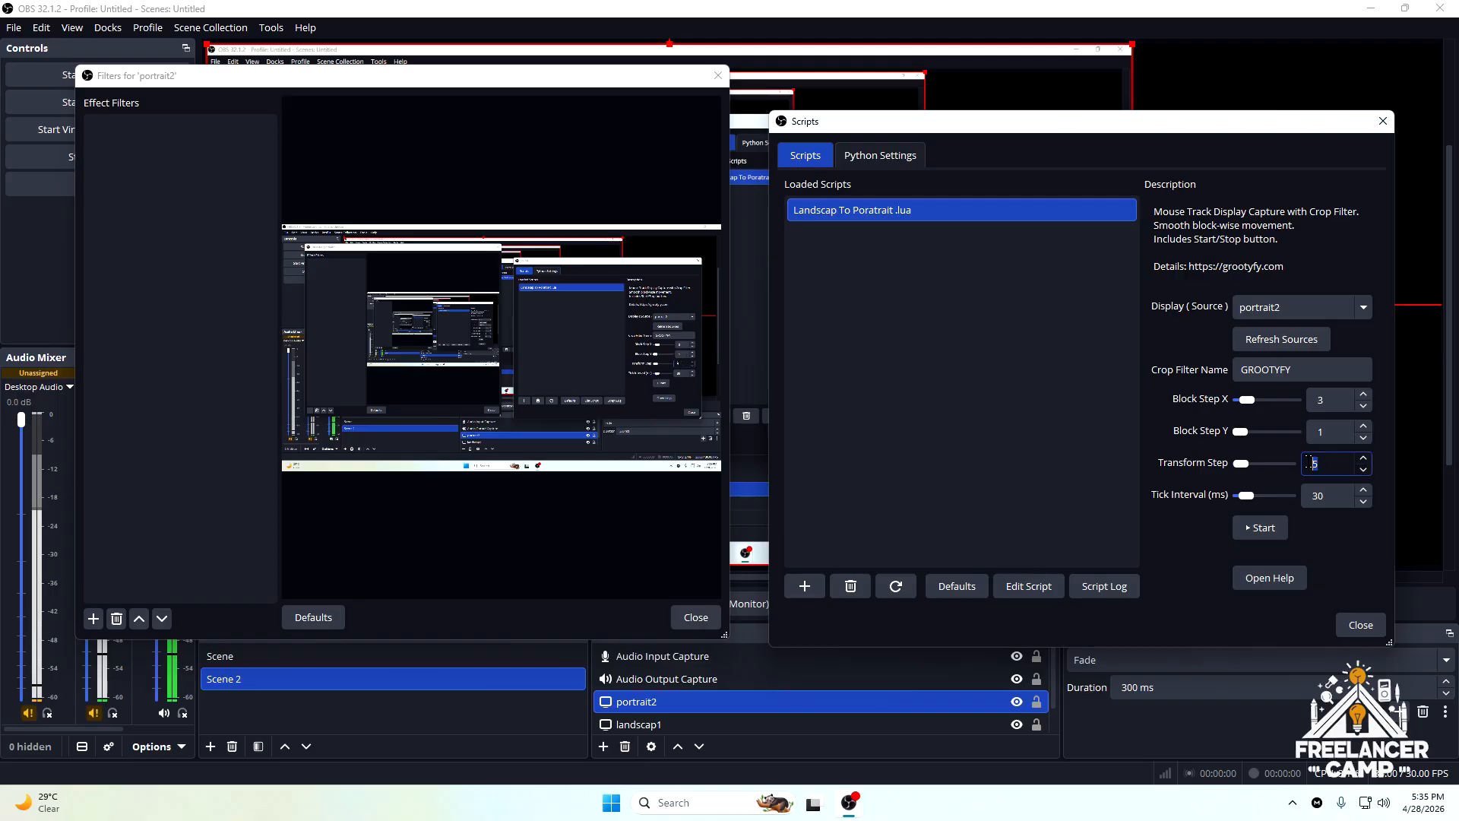
left_click_drag(1327, 456, 1298, 472)
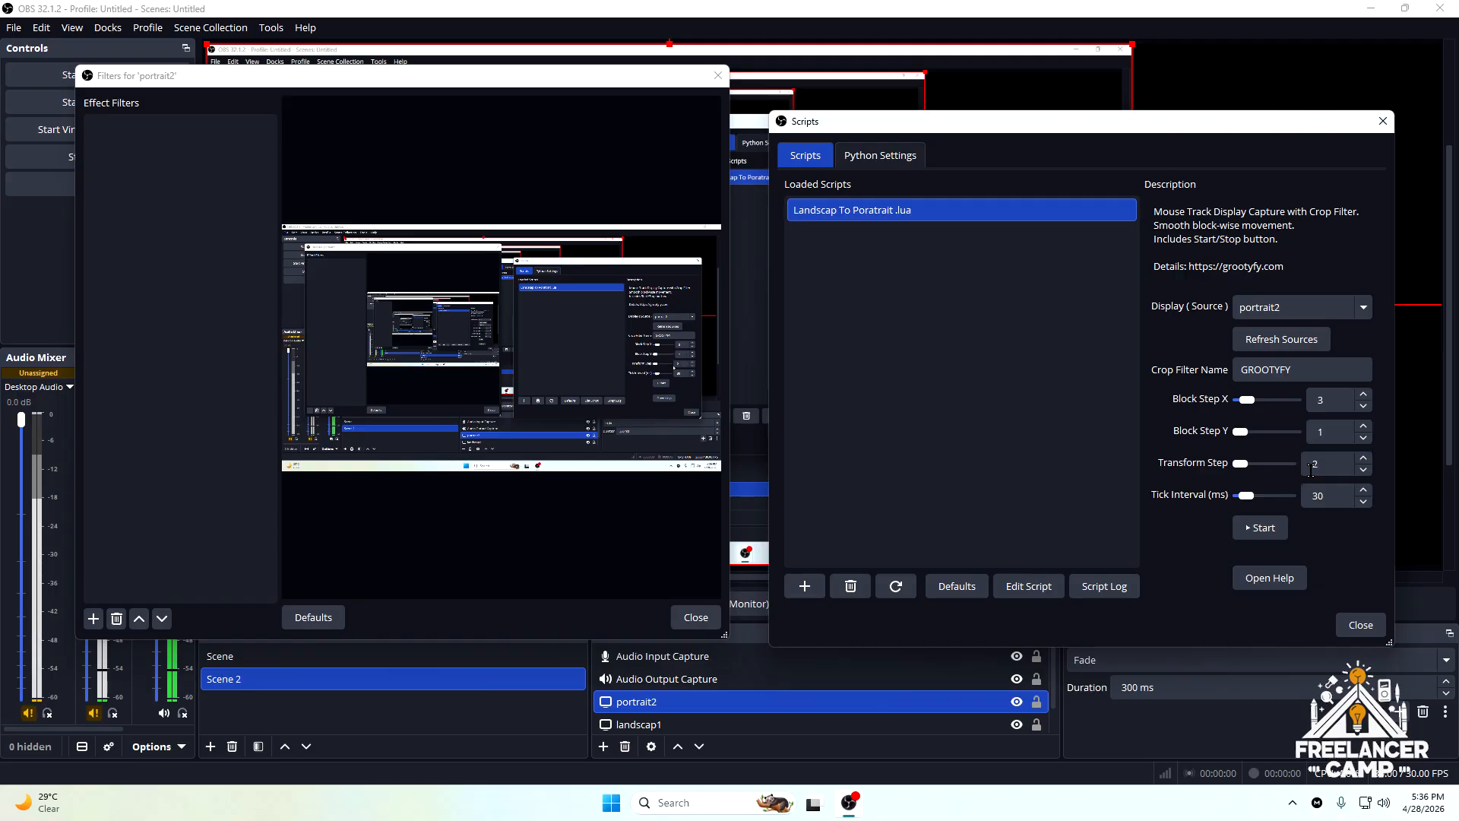
type("2")
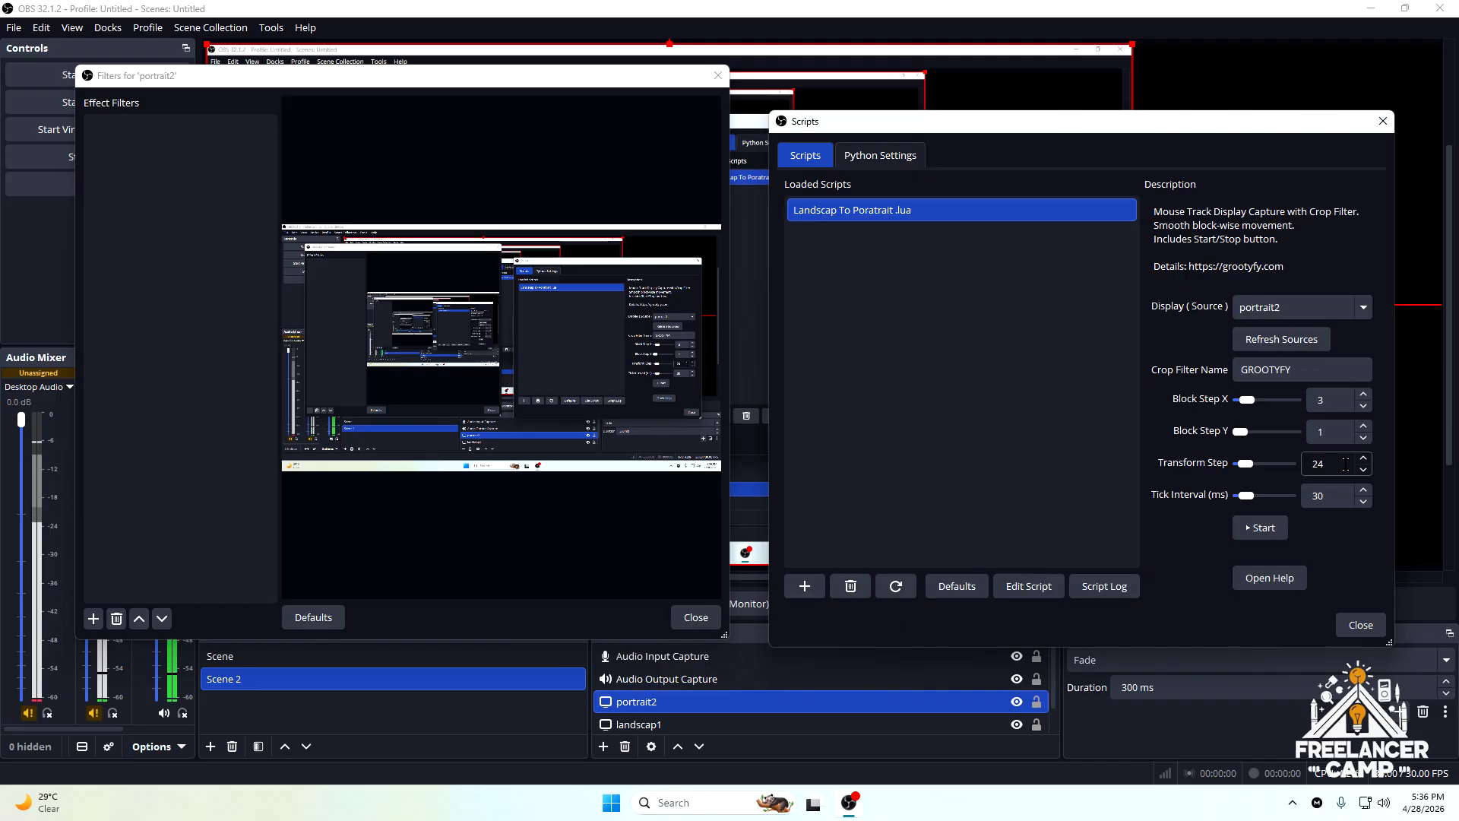
left_click_drag(1346, 463, 1310, 463)
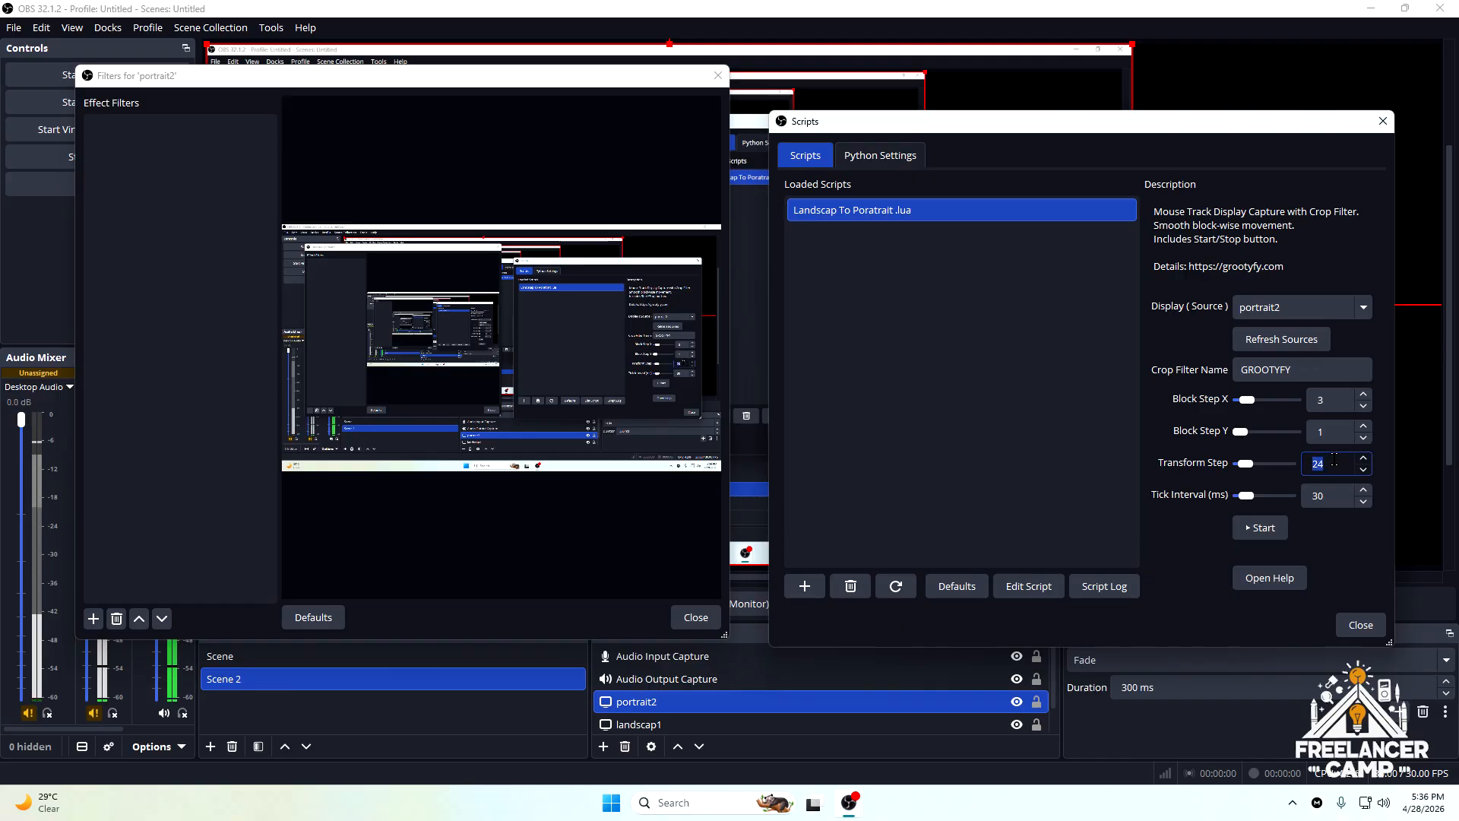
type("30")
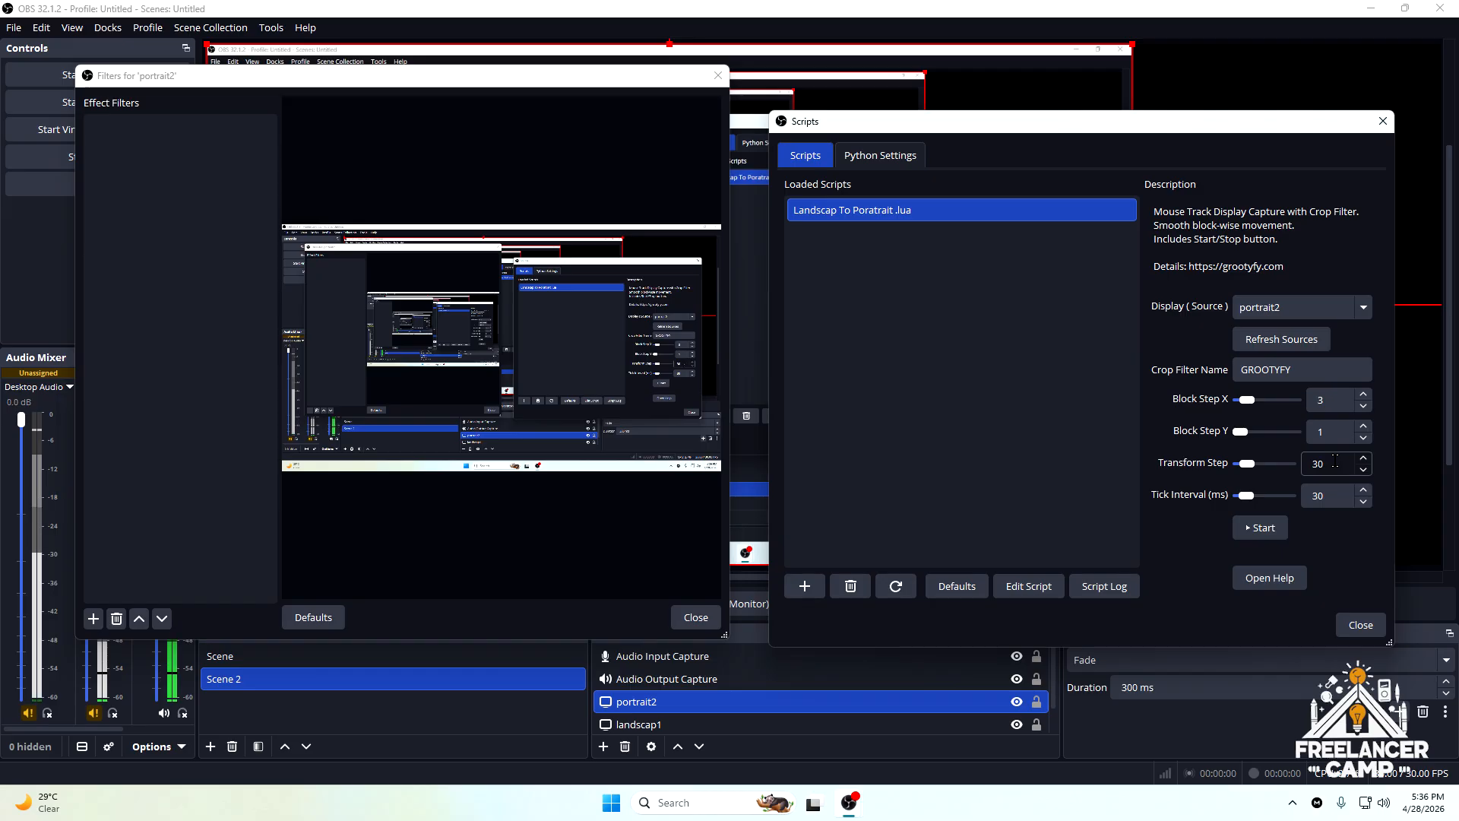
left_click_drag(1335, 462, 1307, 466)
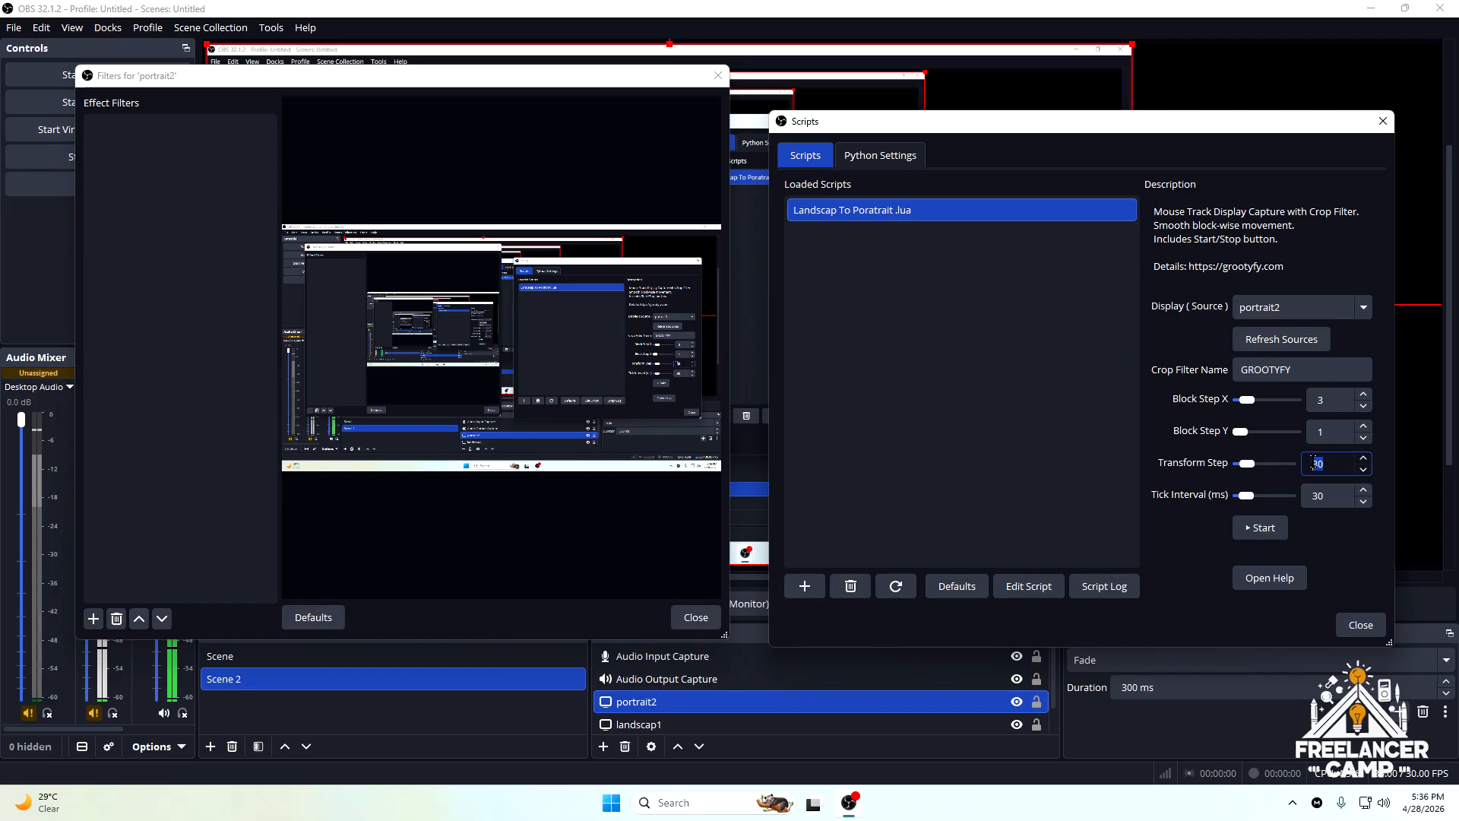
type("60")
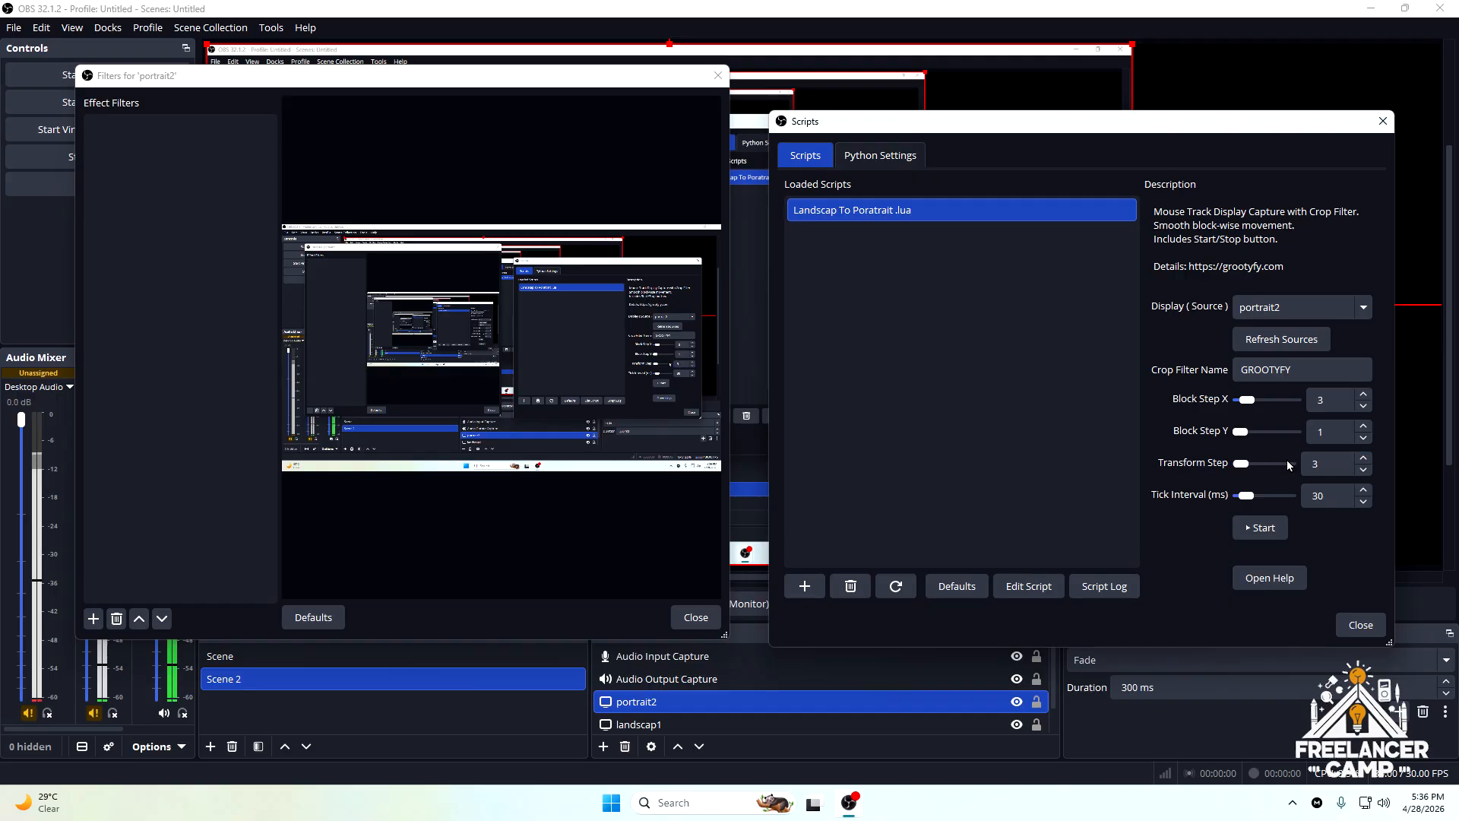
left_click(1329, 464)
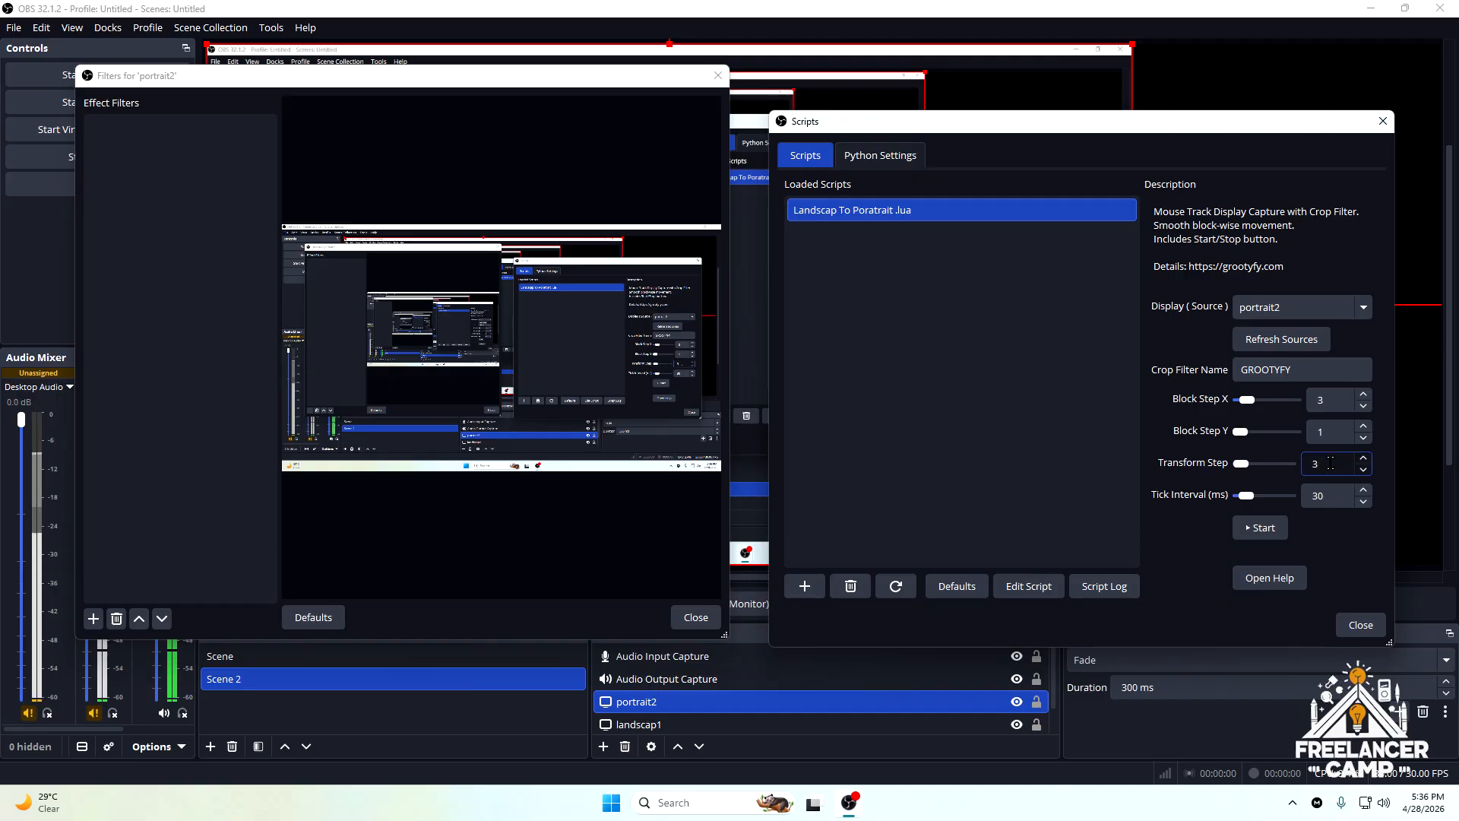
type("0")
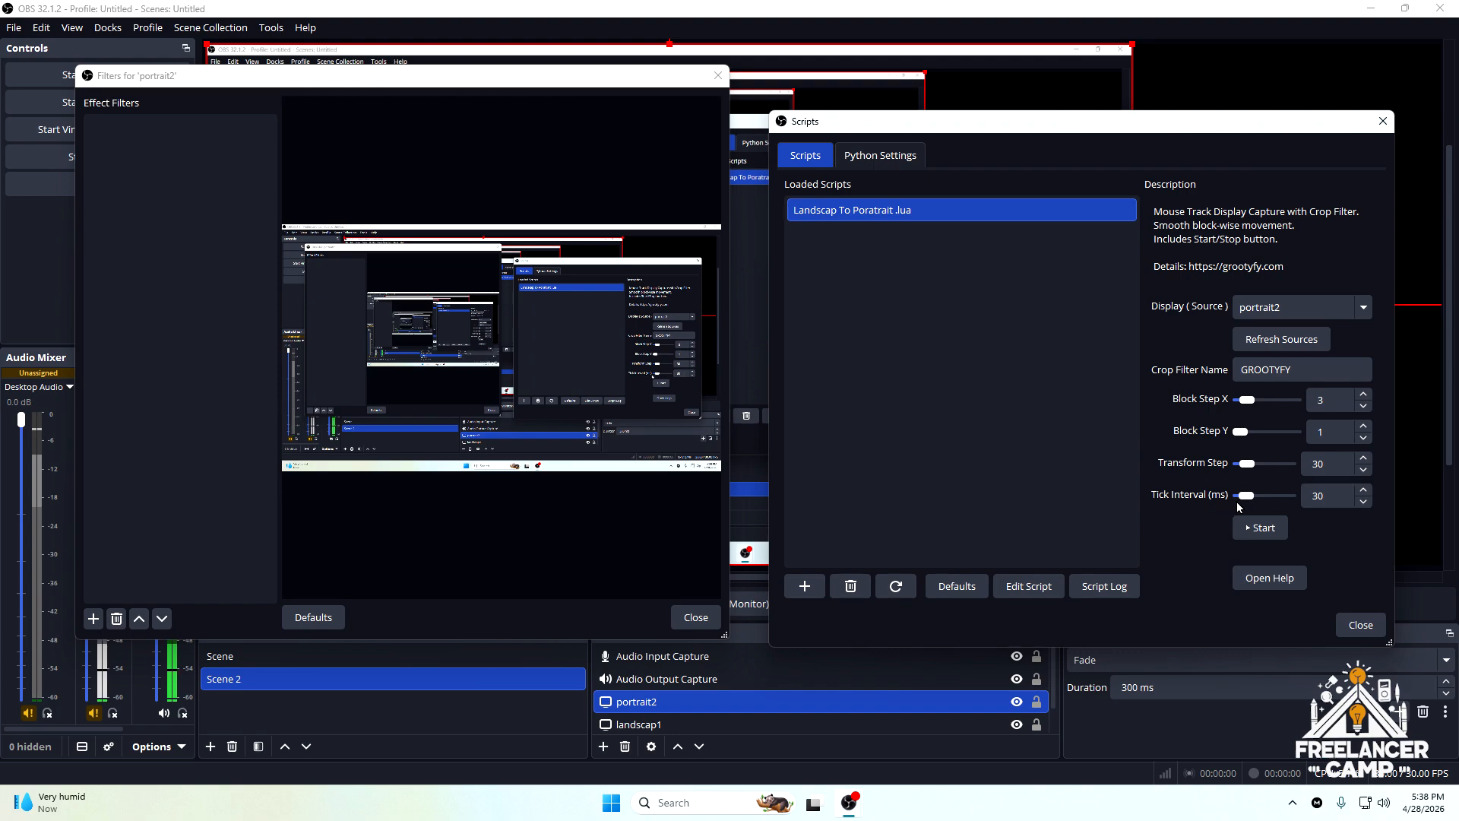
- Try Tick Interval at 24 and 60 ms, and set it back to 30 ms
left_click(1313, 498)
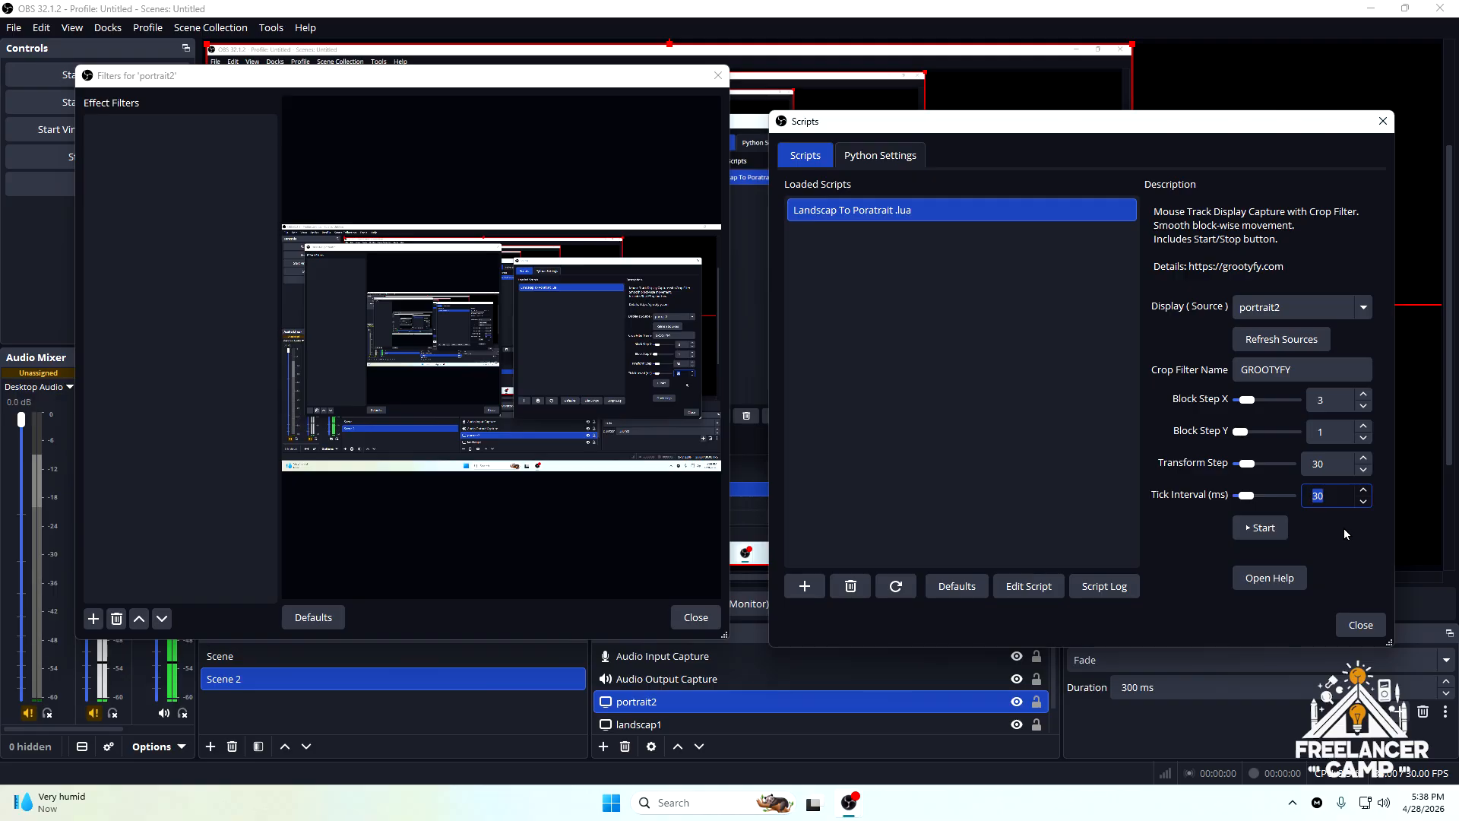
type("24")
left_click_drag(1338, 493, 1308, 495)
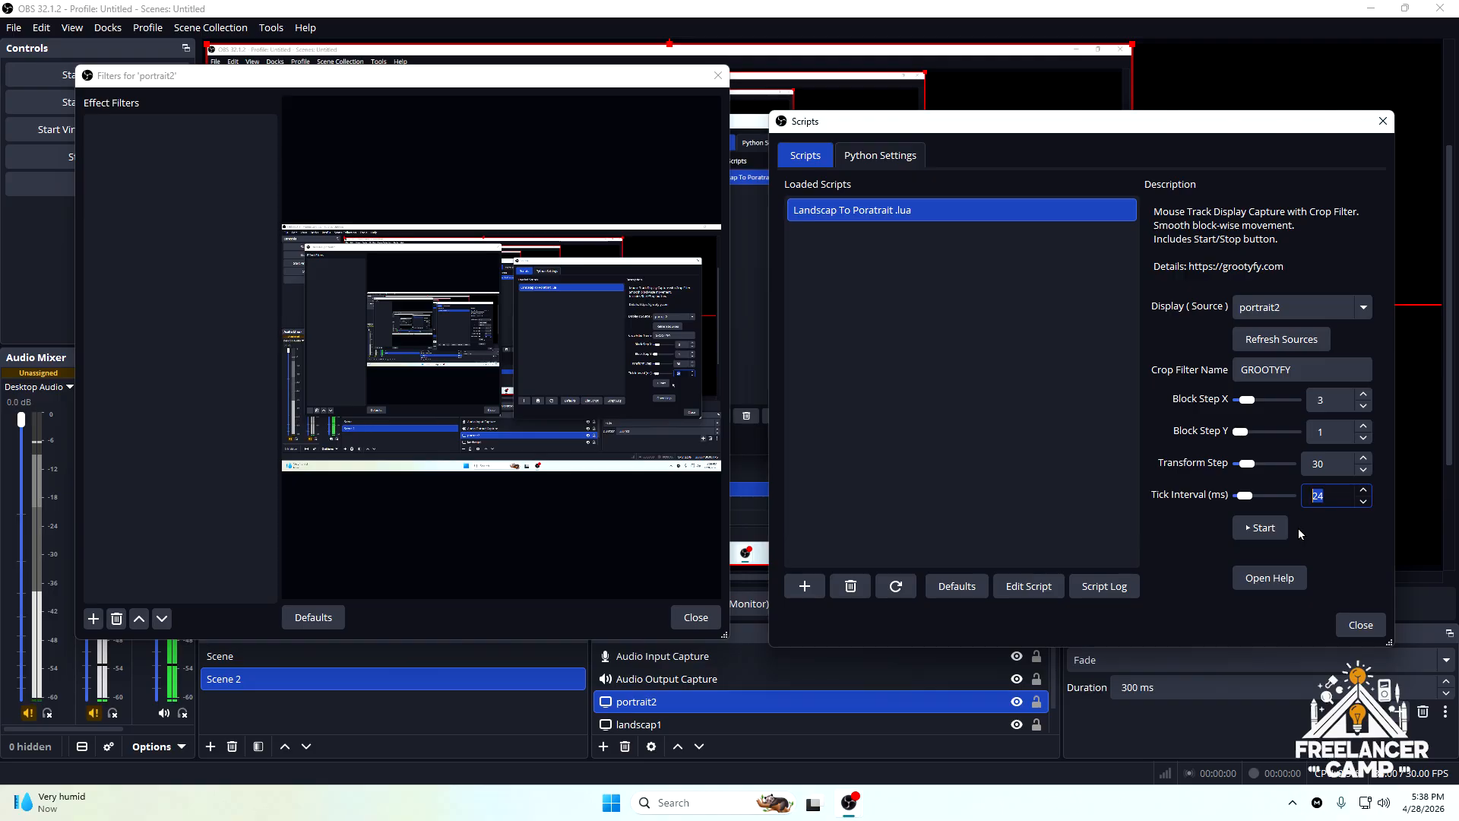
type("30")
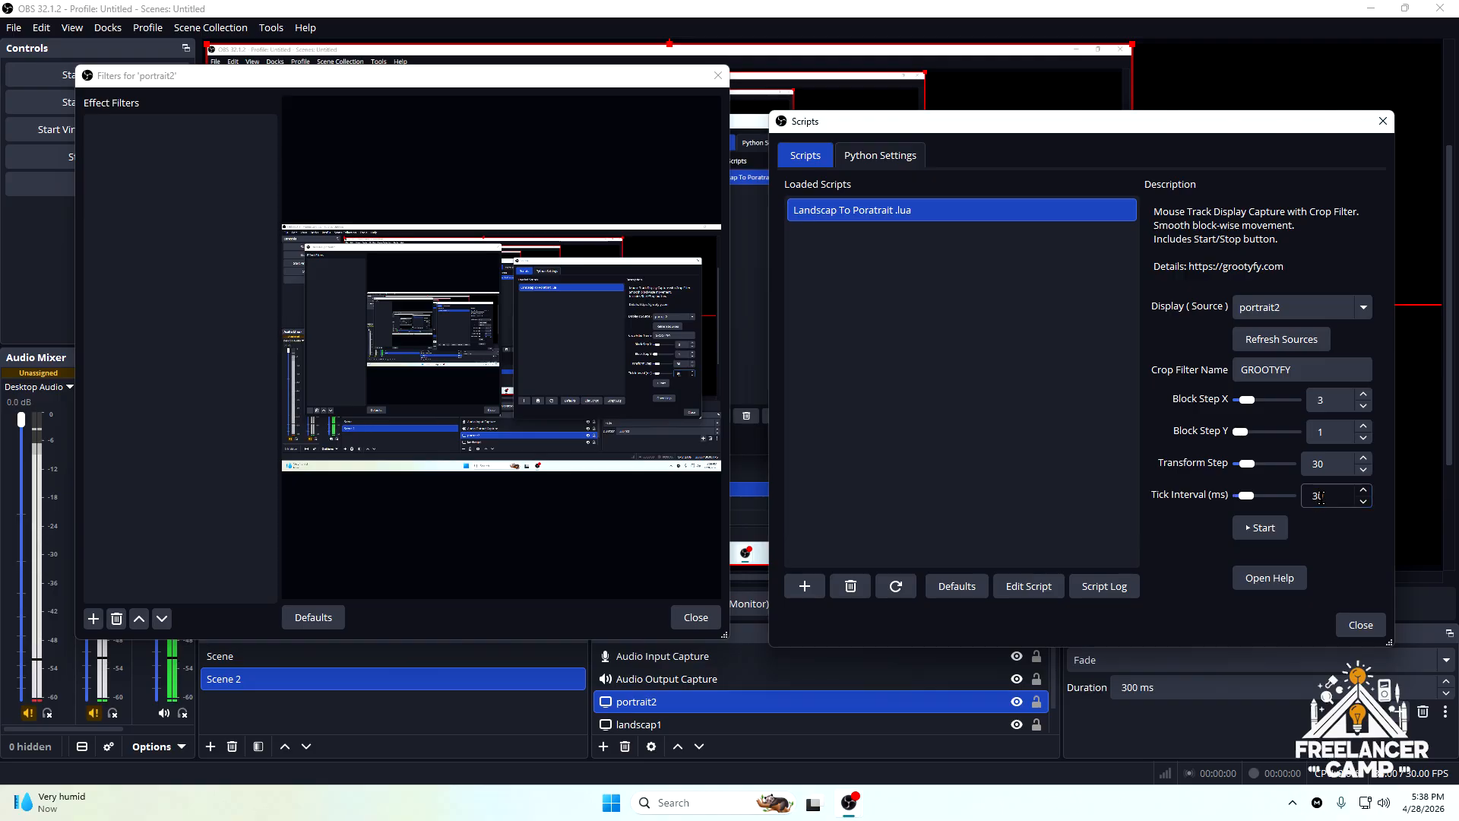
left_click_drag(1330, 496, 1298, 497)
type("60")
left_click_drag(1337, 491, 1296, 504)
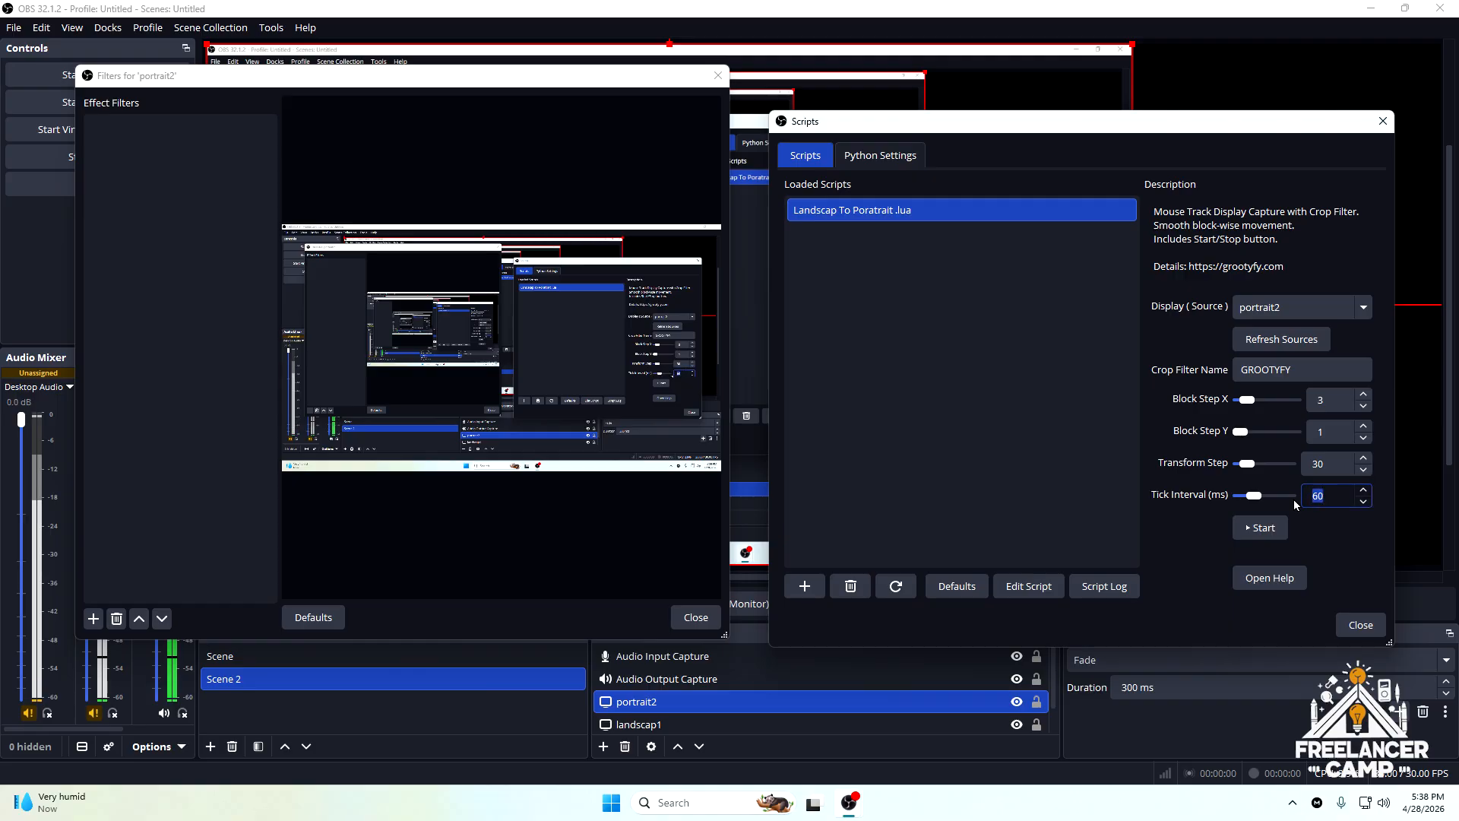
type("3")
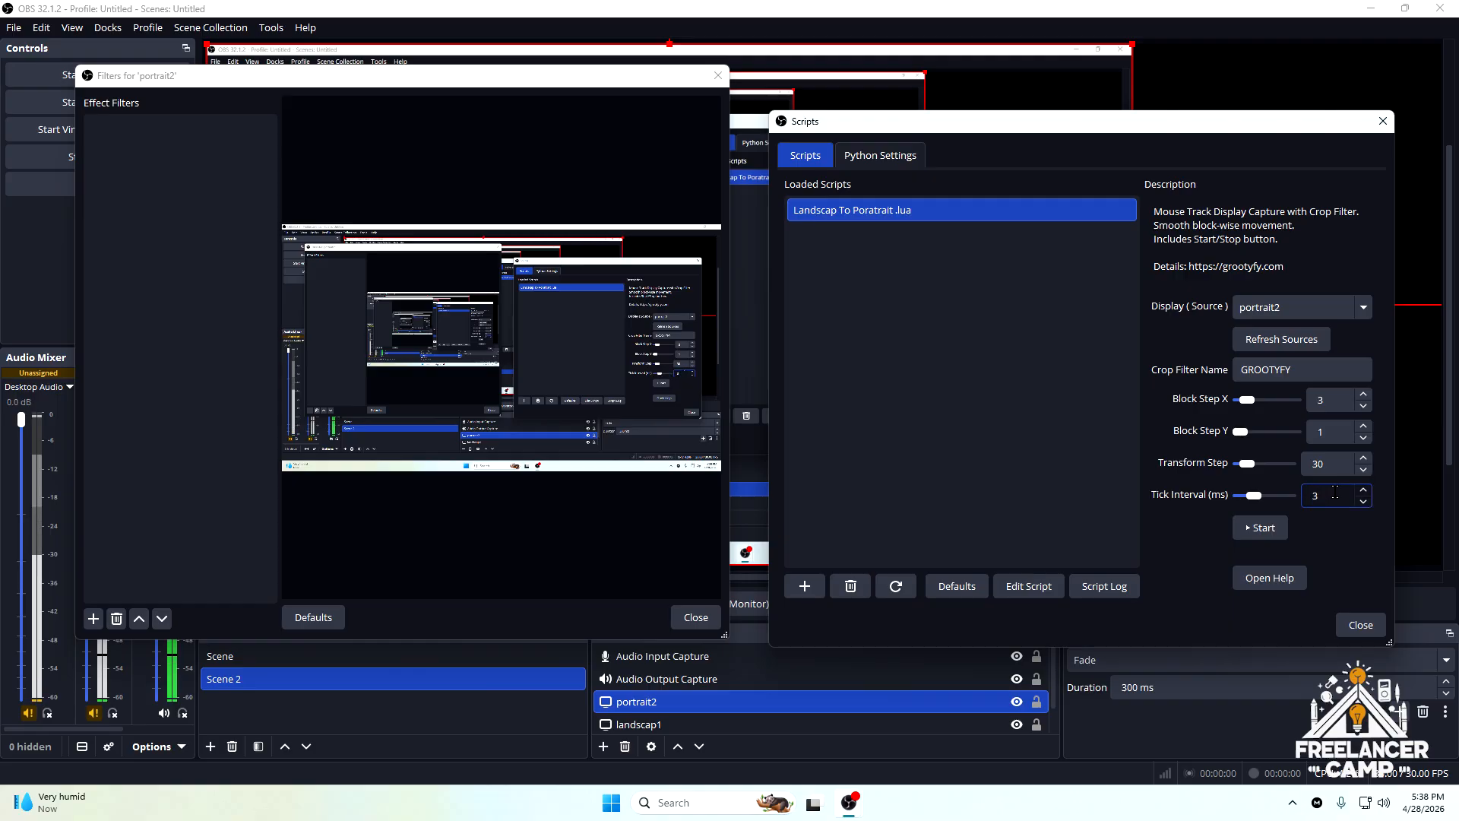
type("0")
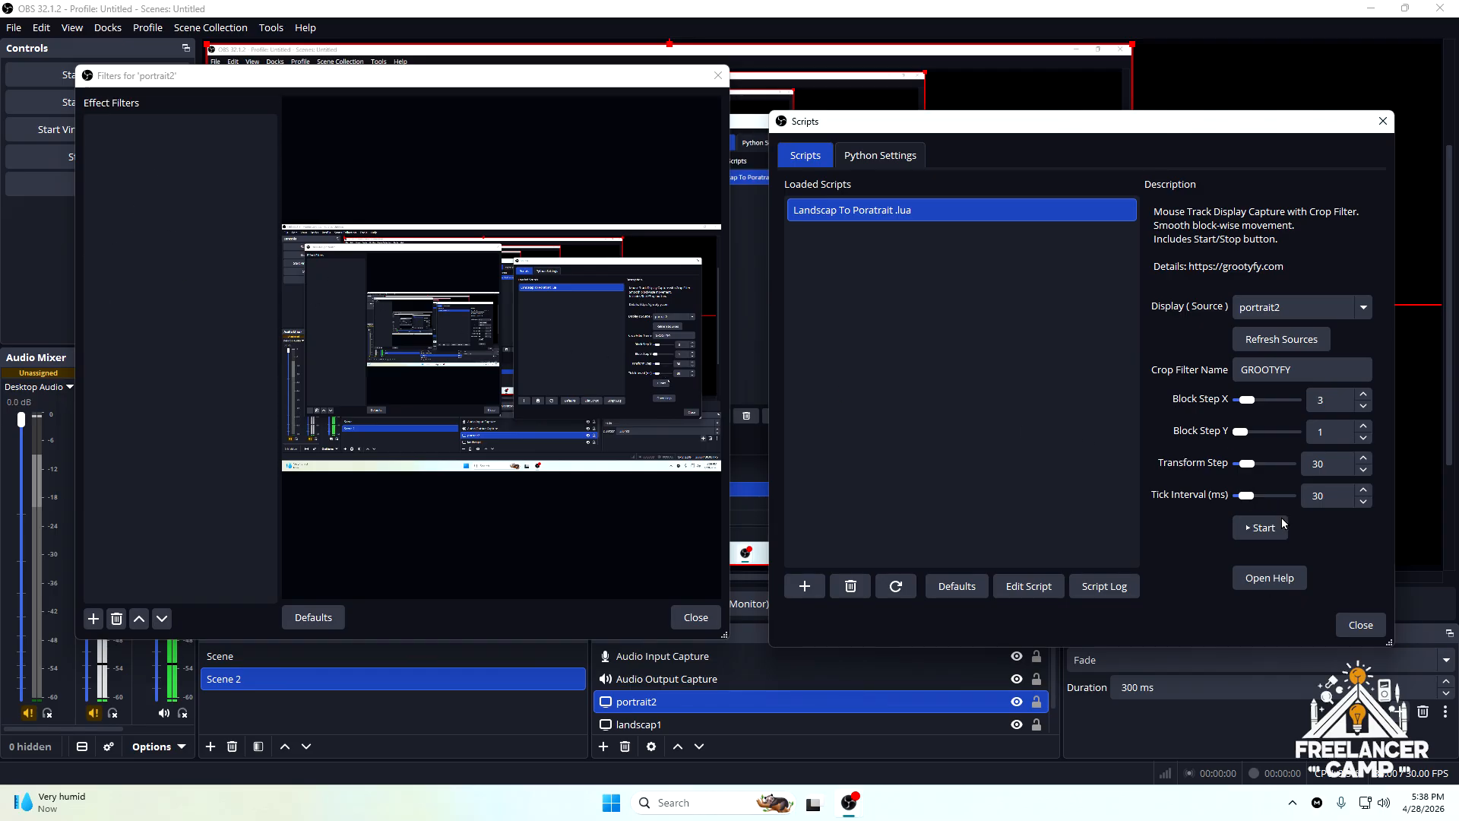
- Start the script's mouse tracking on portrait2 and close the Scripts window
left_click(1260, 528)
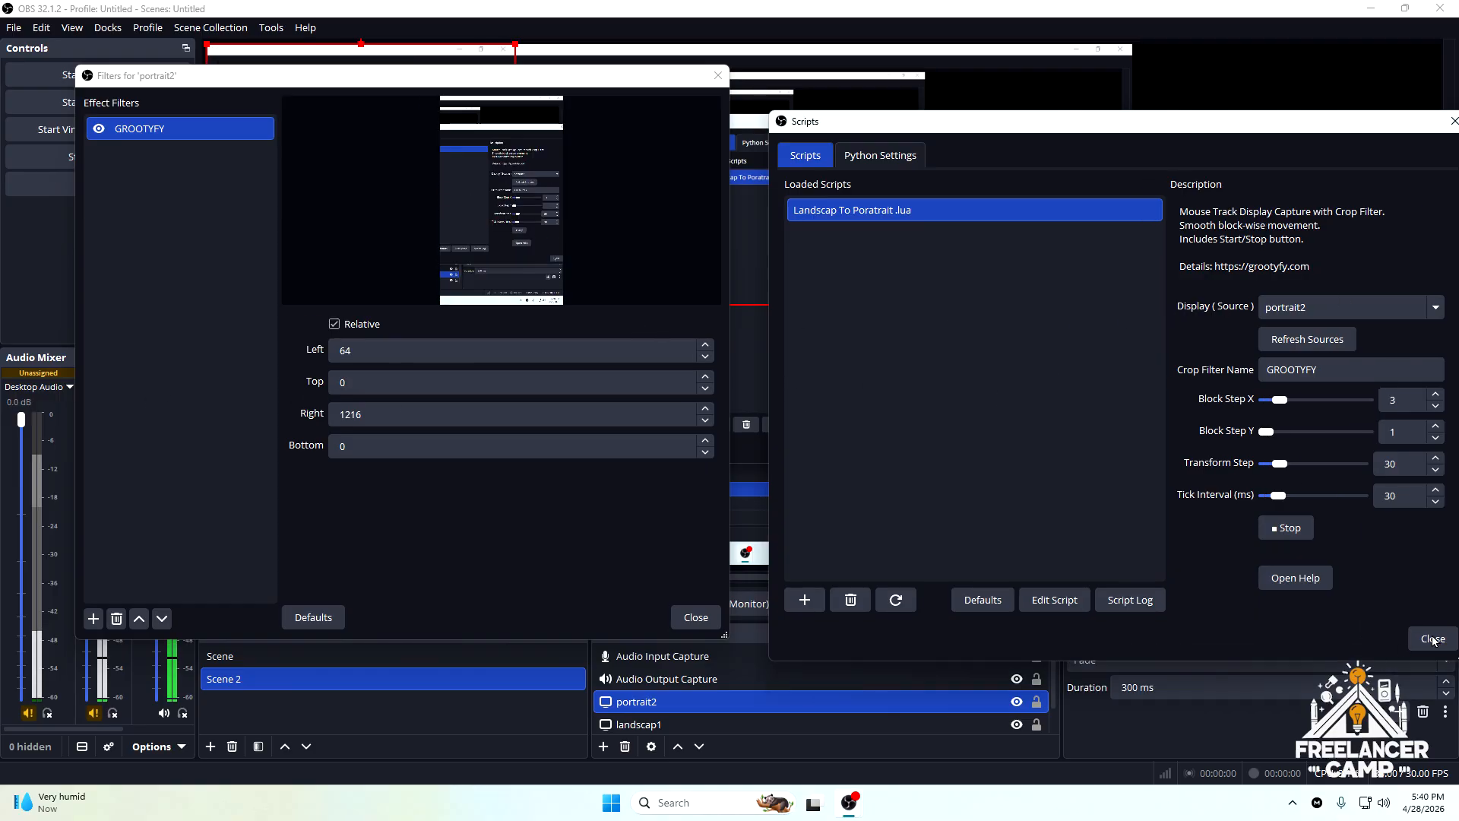
left_click(1432, 638)
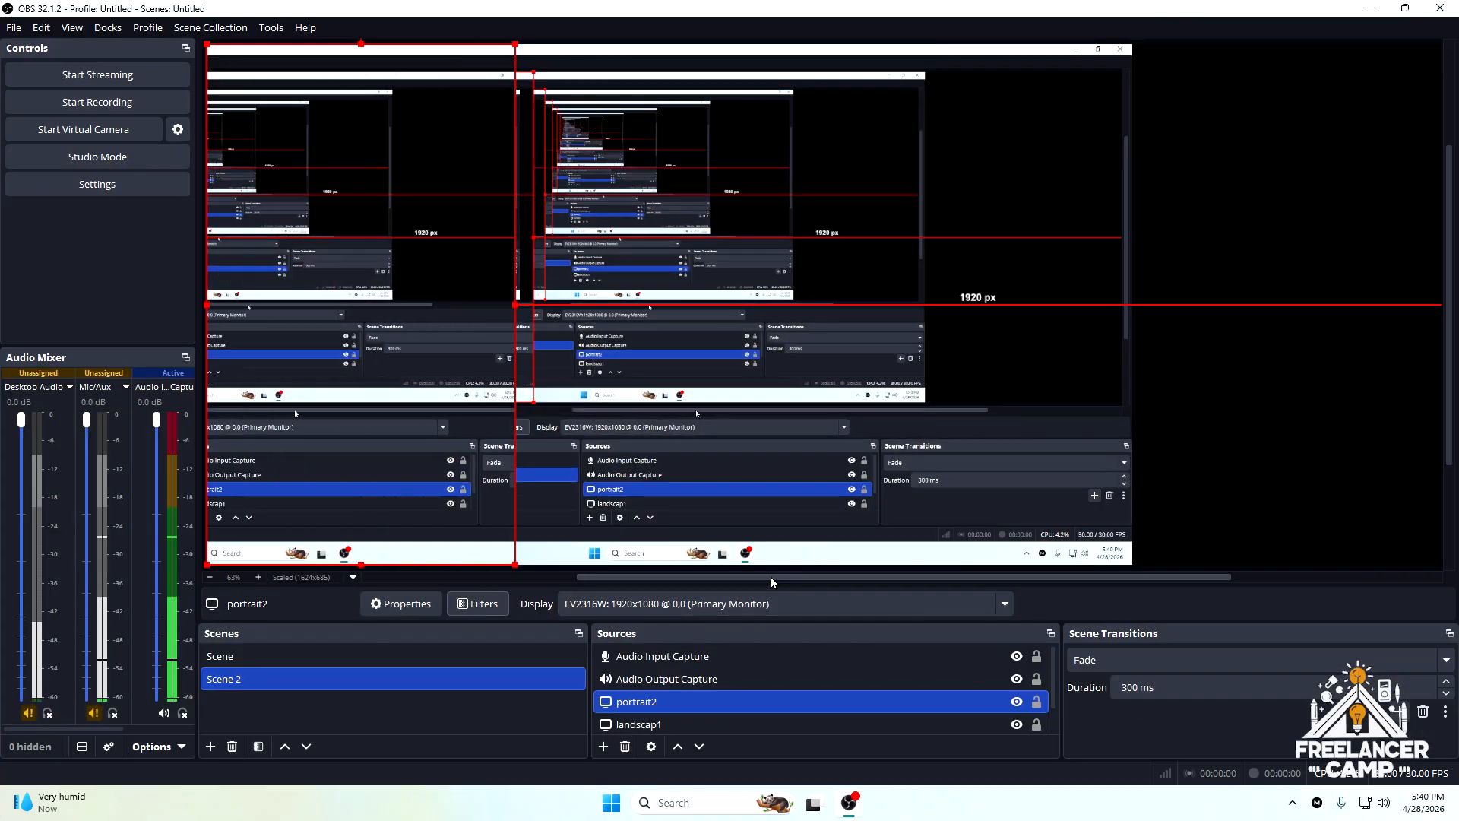
- Move the cropped portrait2 capture into the empty canvas area beside the landscape capture's right edge
left_click(631, 749)
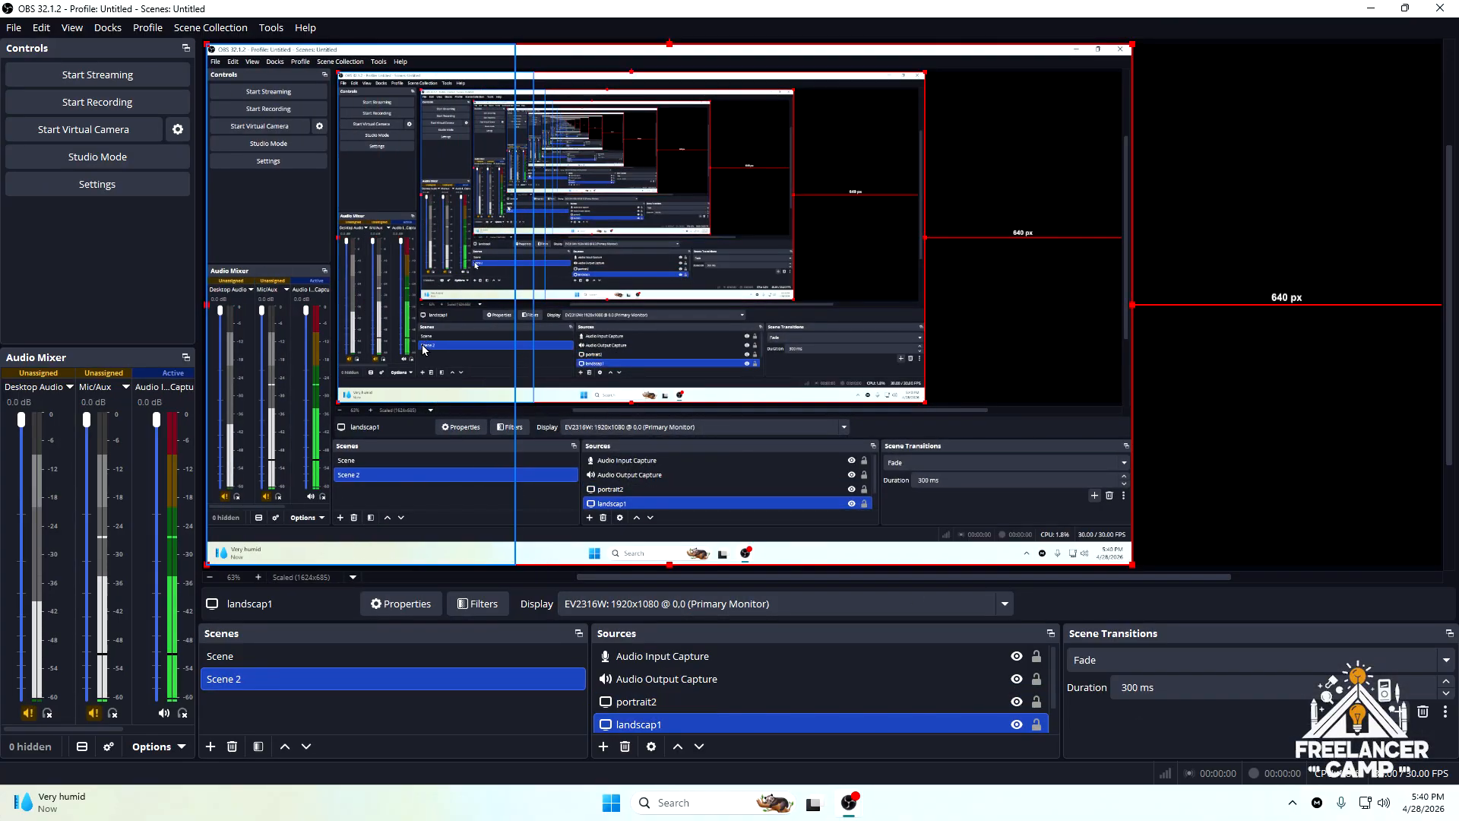
left_click(397, 535)
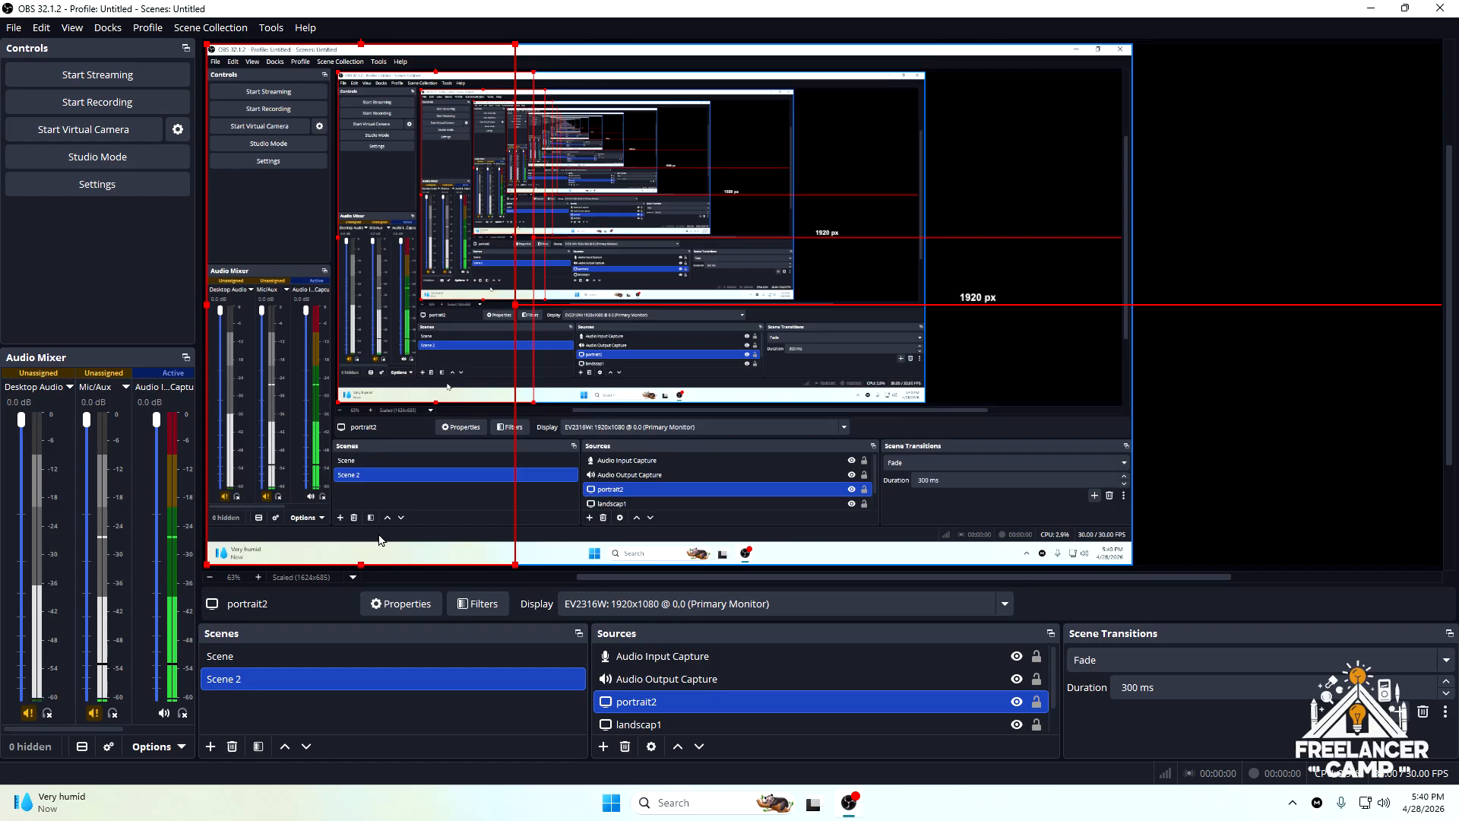
left_click_drag(397, 535, 1308, 532)
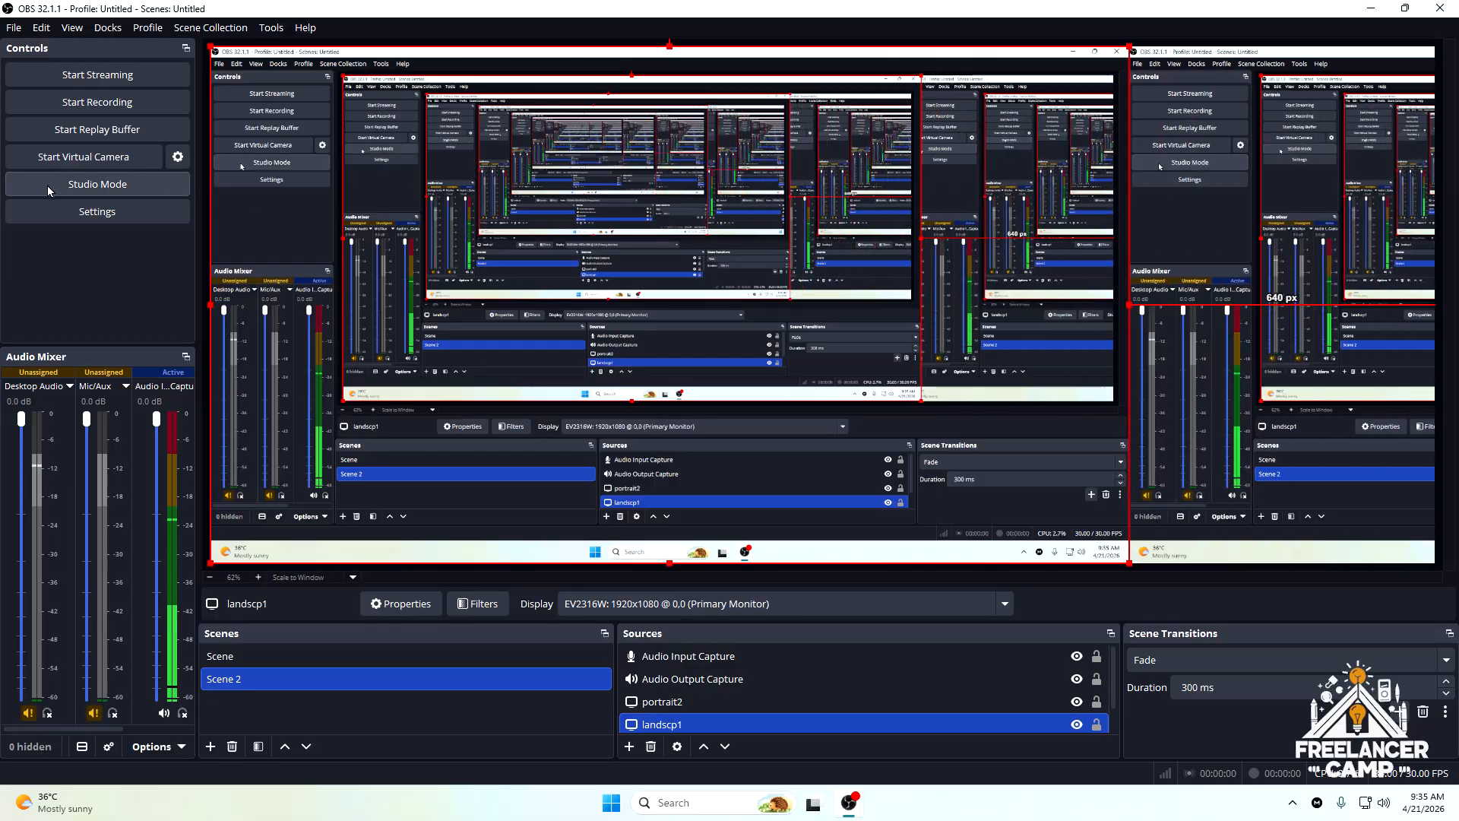
- Start recording, move the OBS window down to uncover the Scripts window, and close the Scripts window
left_click(129, 109)
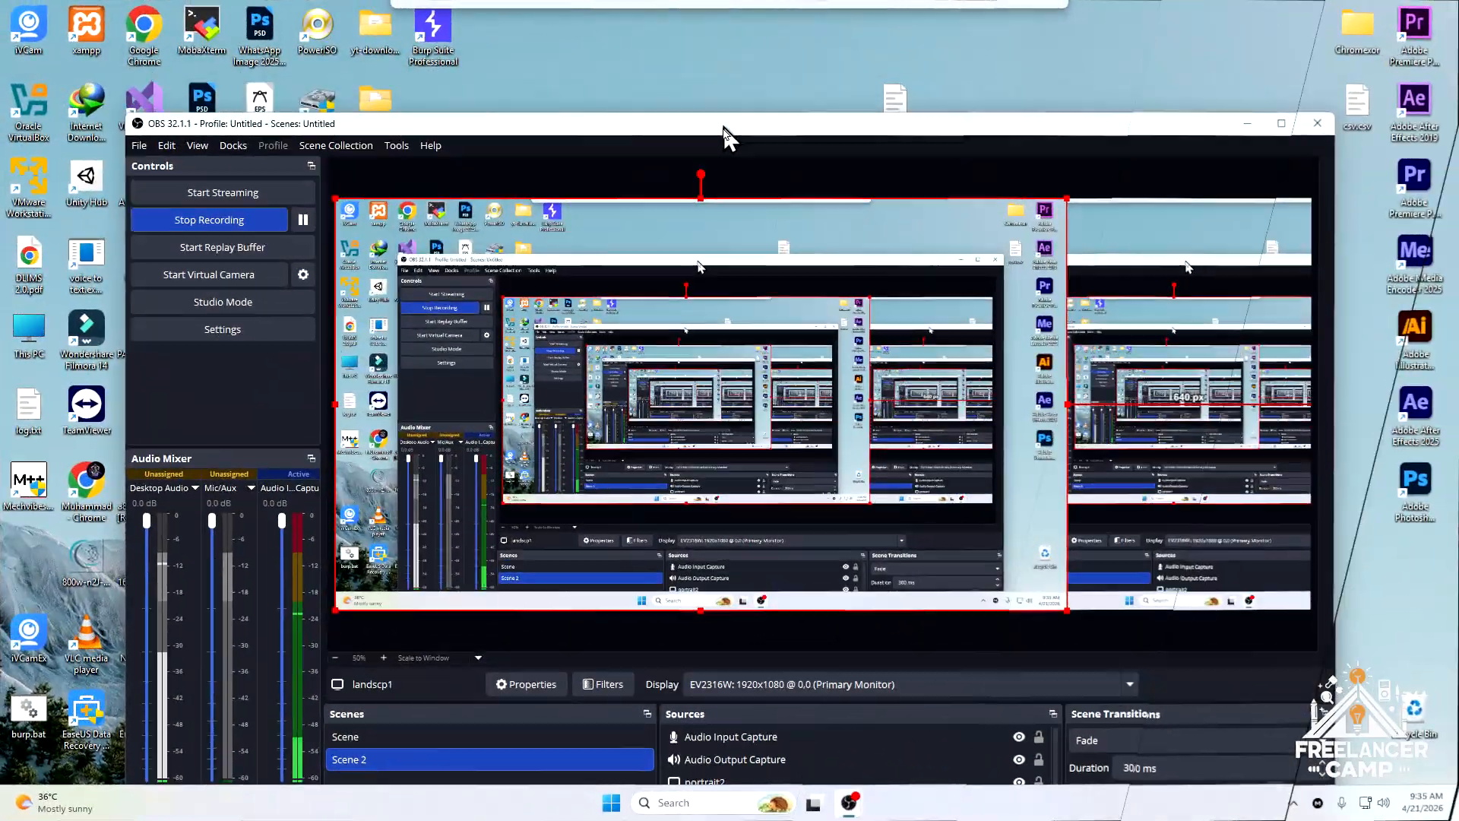
left_click_drag(726, 137, 766, 381)
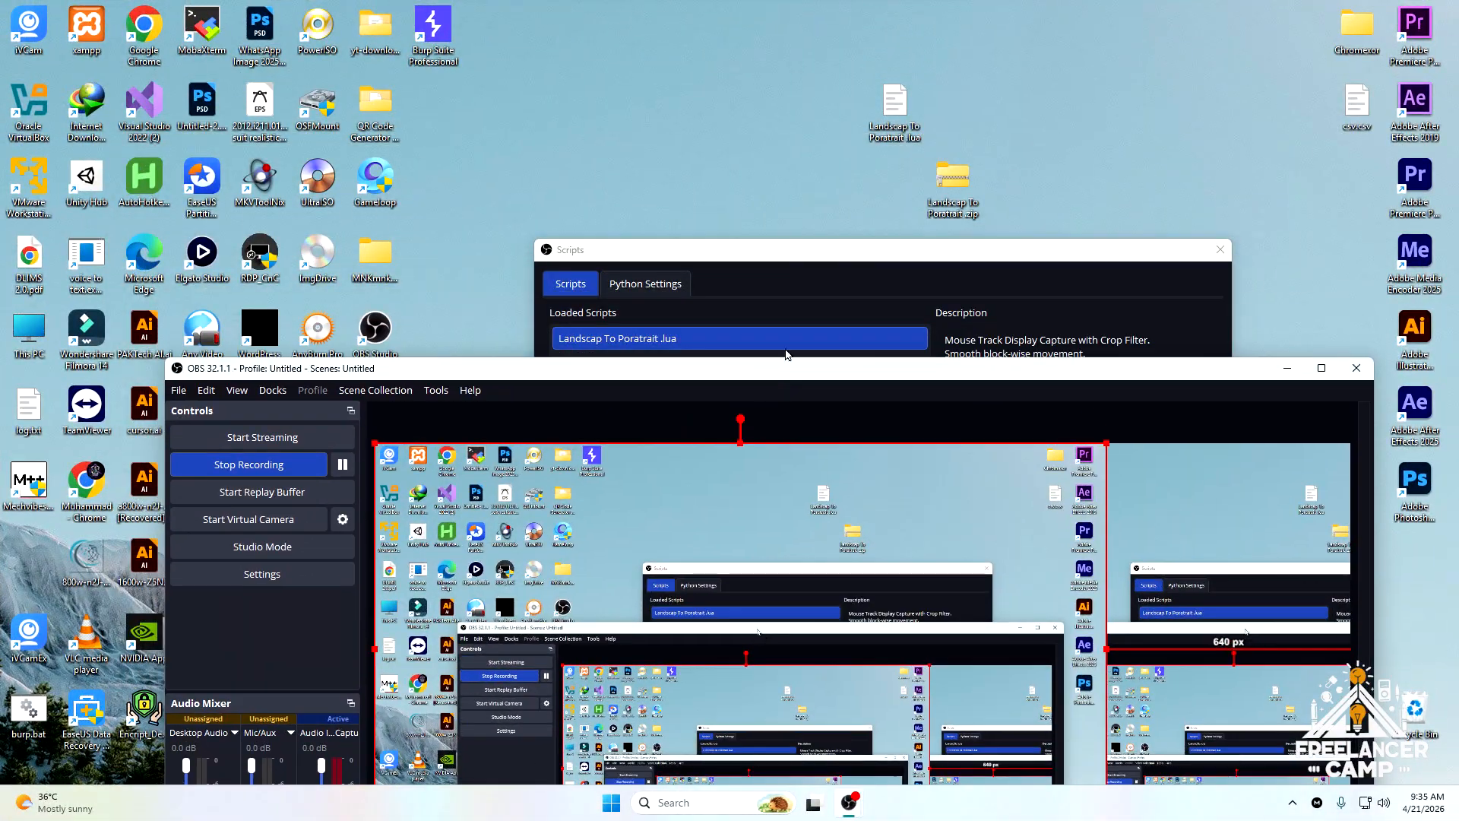
left_click(1150, 272)
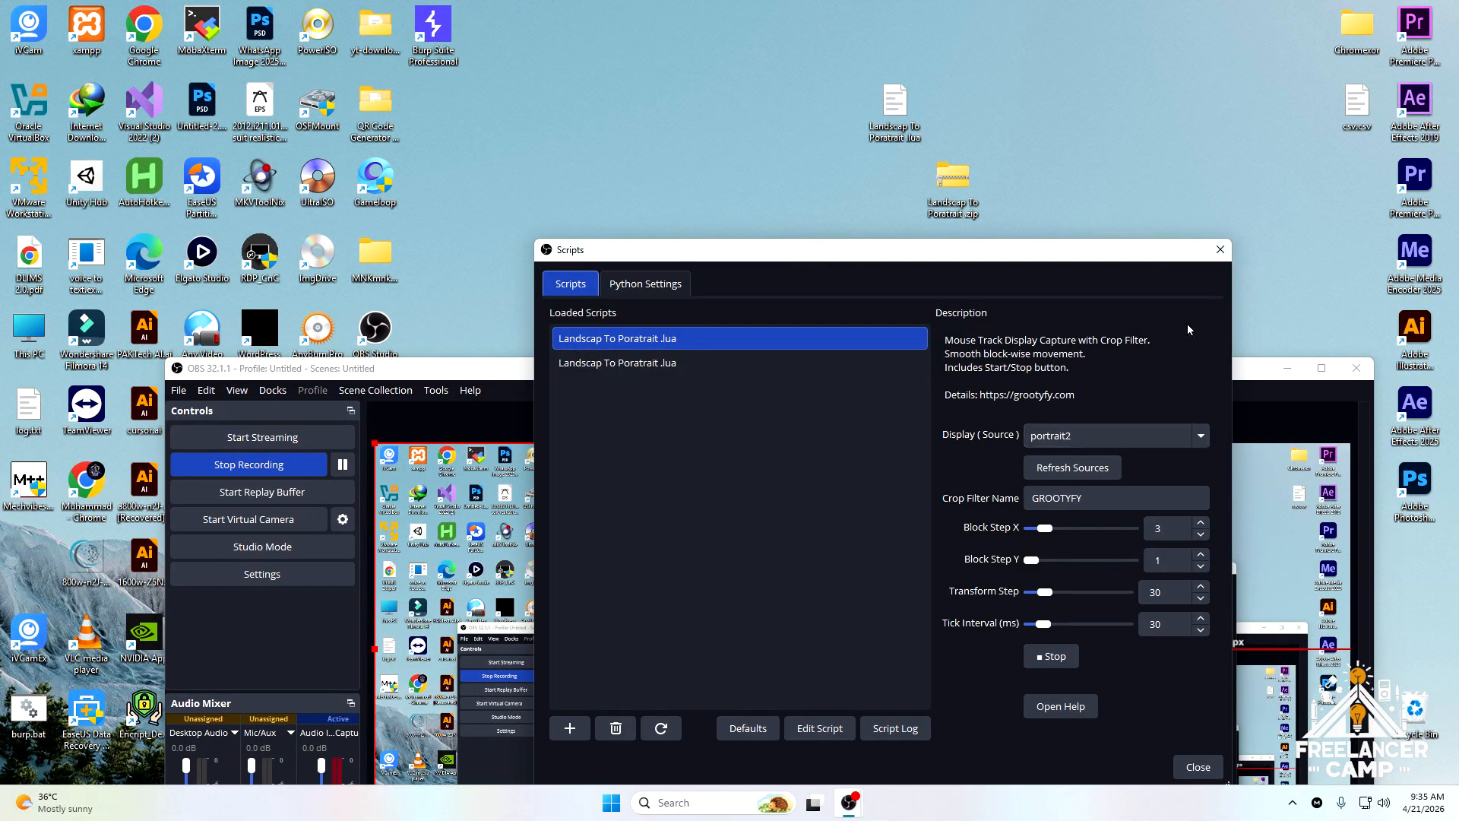
left_click(1220, 249)
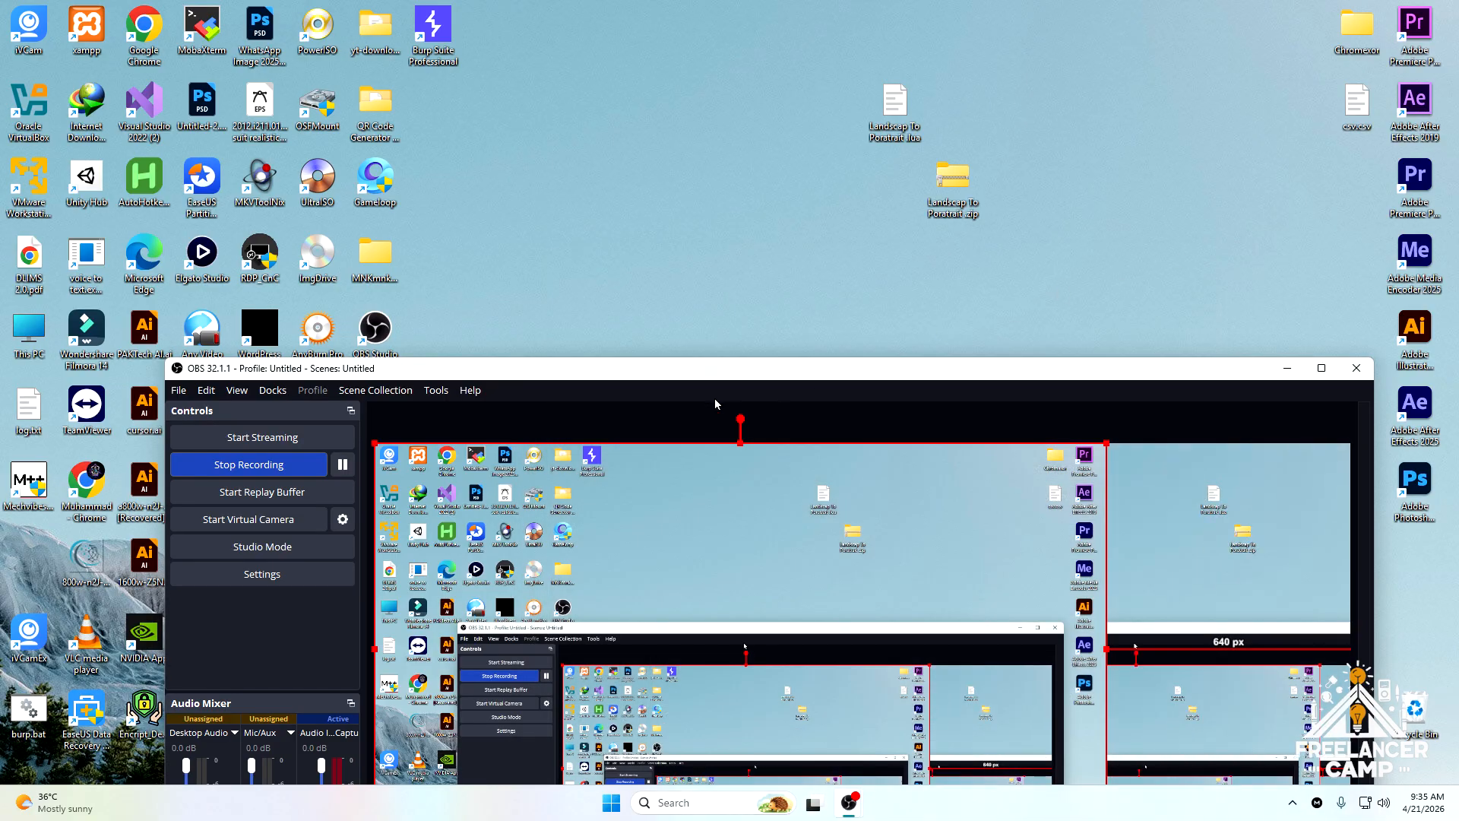
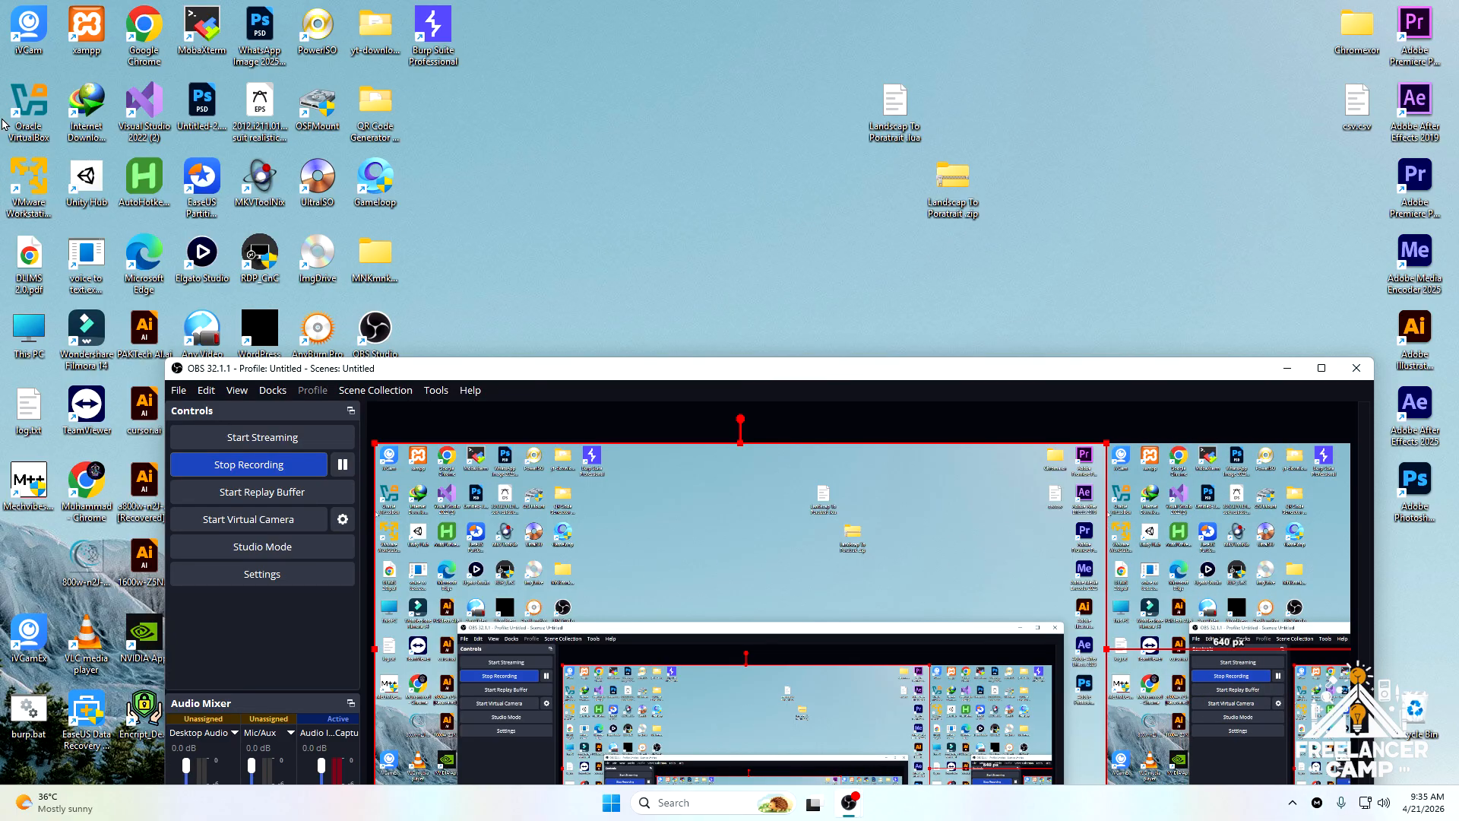
- Open This PC in File Explorer and bring the OBS window in front of it
double_click(30, 350)
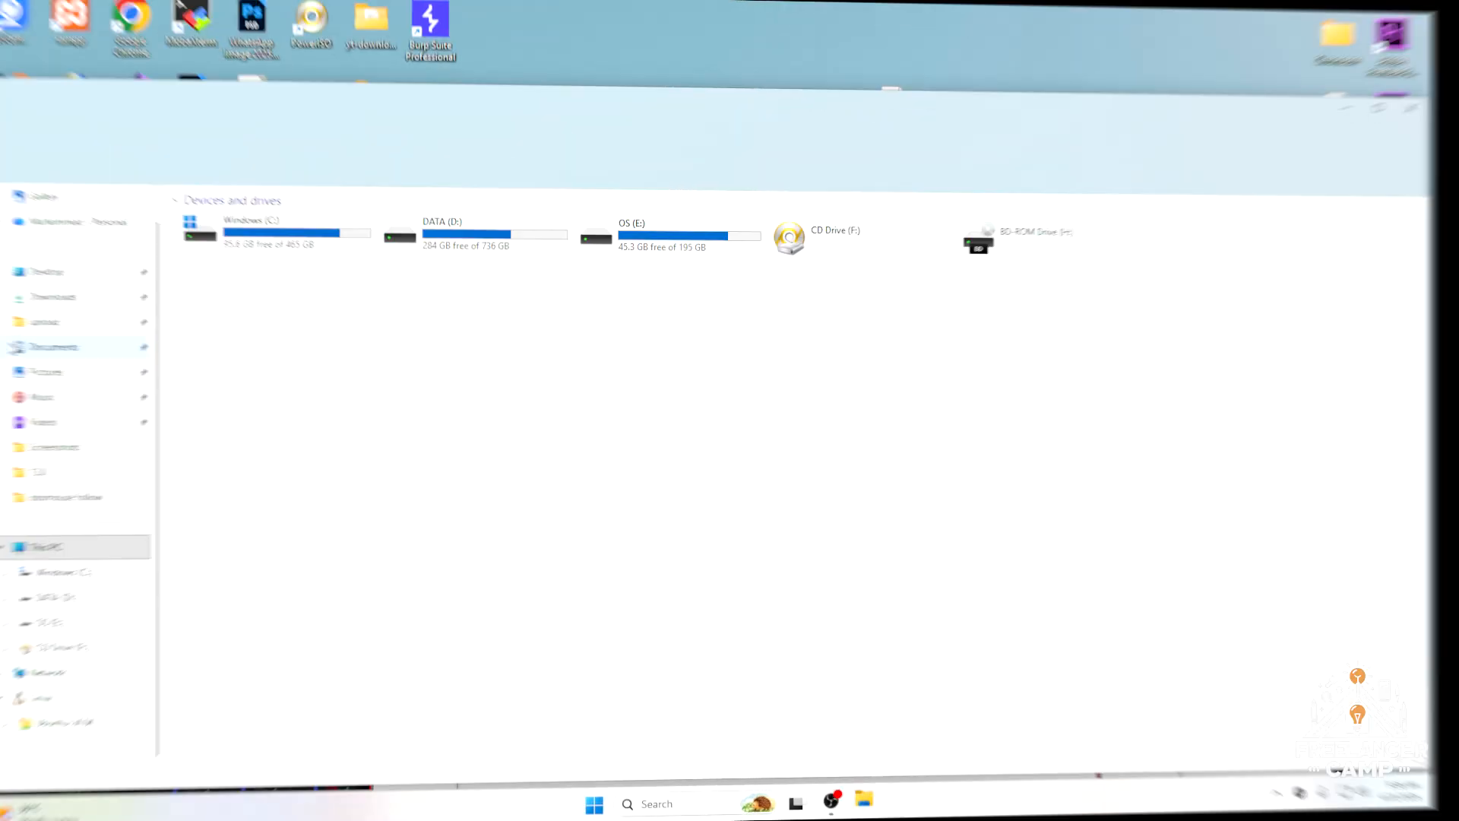
mouse_move(836, 815)
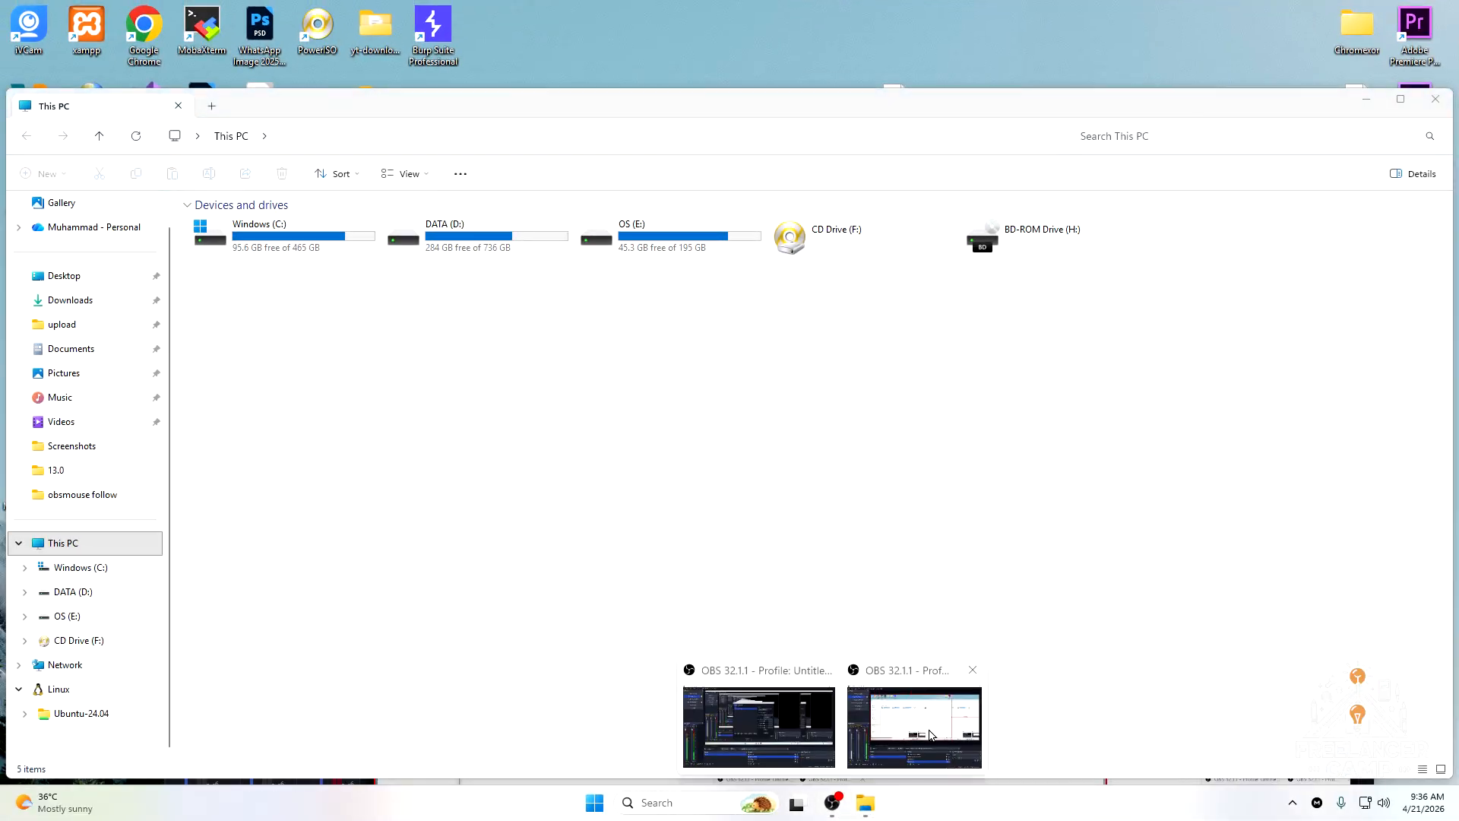
left_click(760, 710)
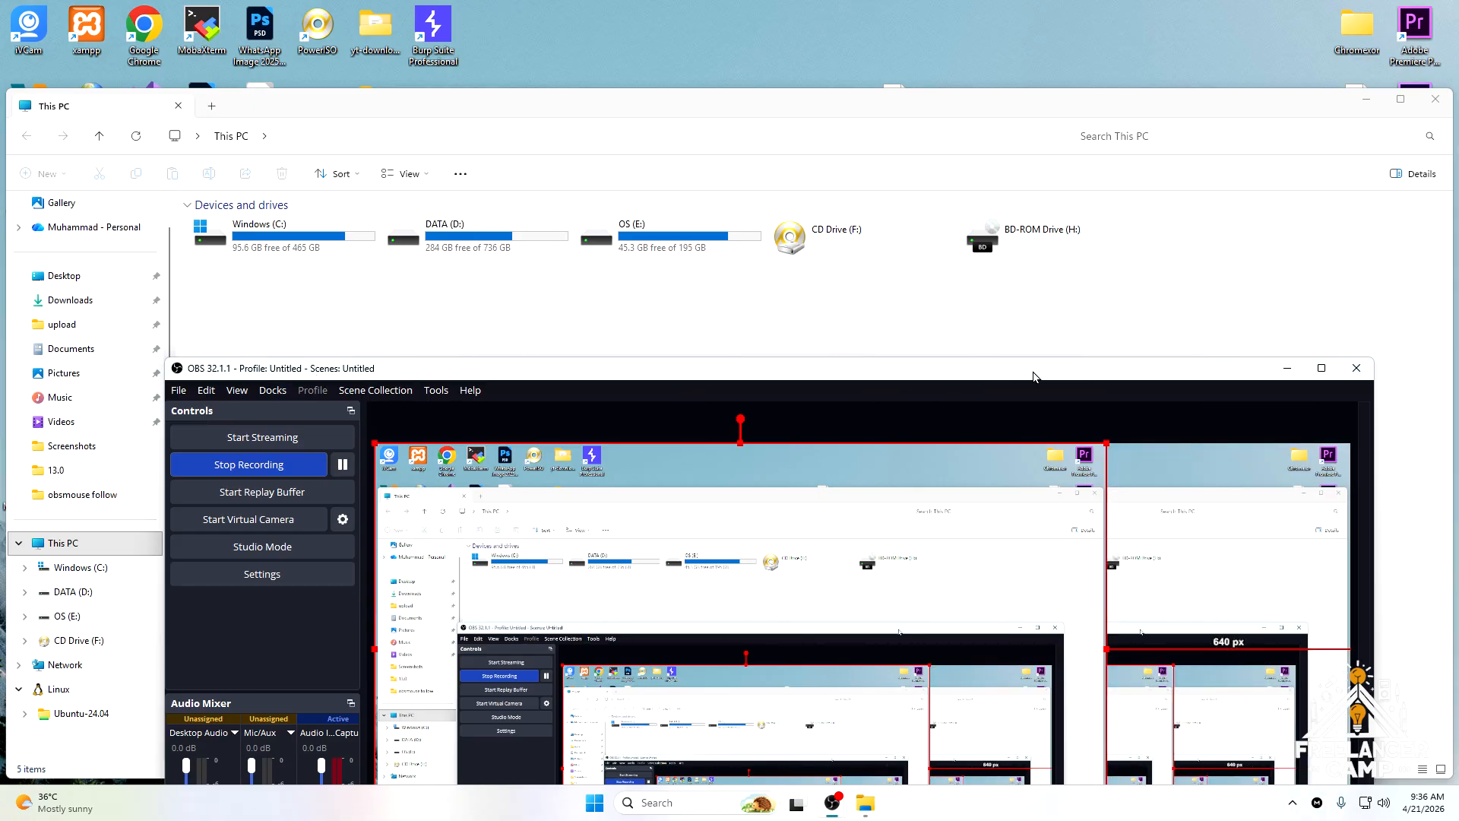
- Move the OBS window around the desktop while recording to examine the portrait preview's mouse tracking and the recording status
left_click_drag(1033, 376, 980, 373)
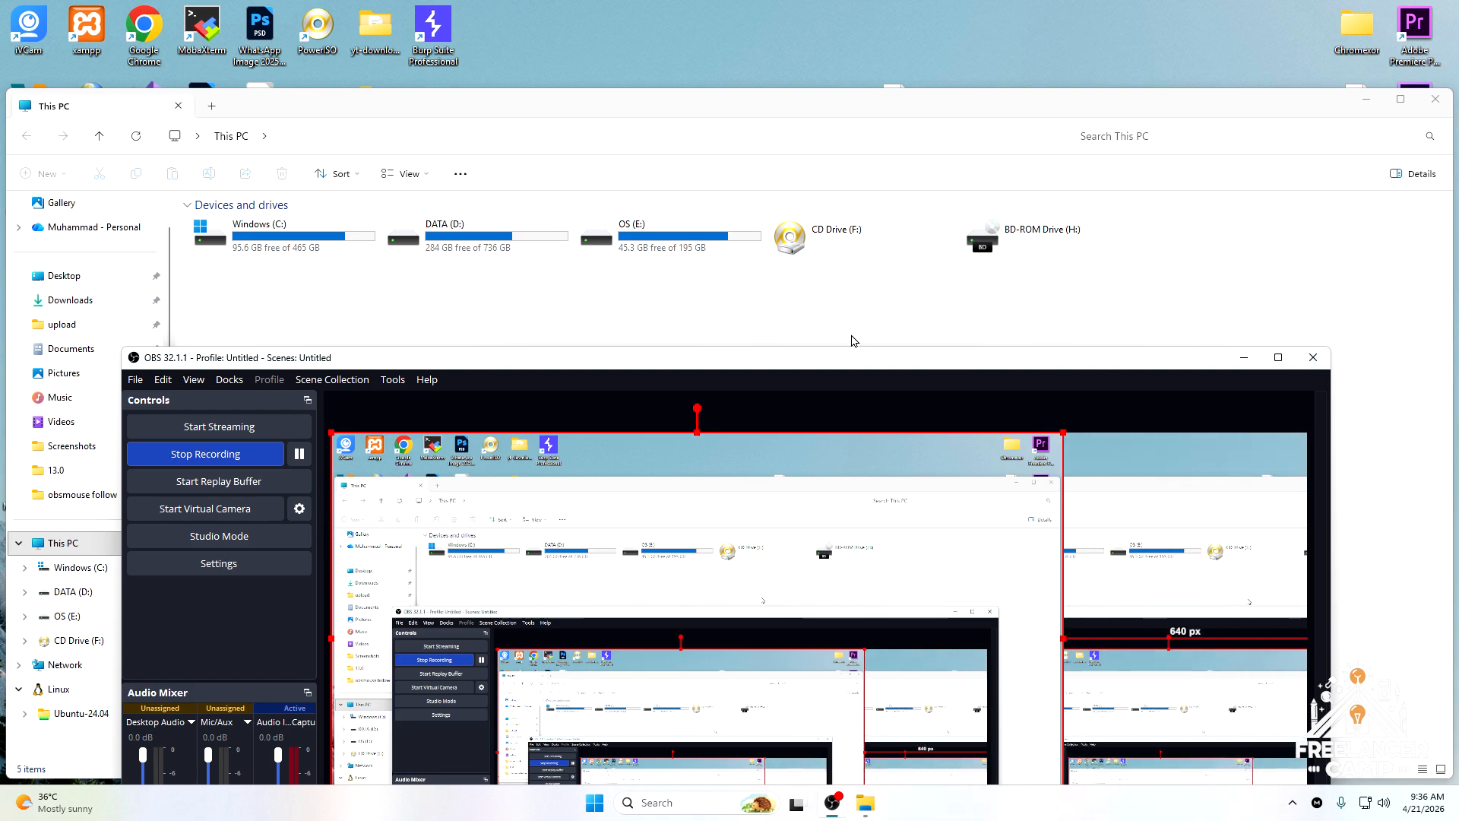
left_click_drag(824, 367, 886, 410)
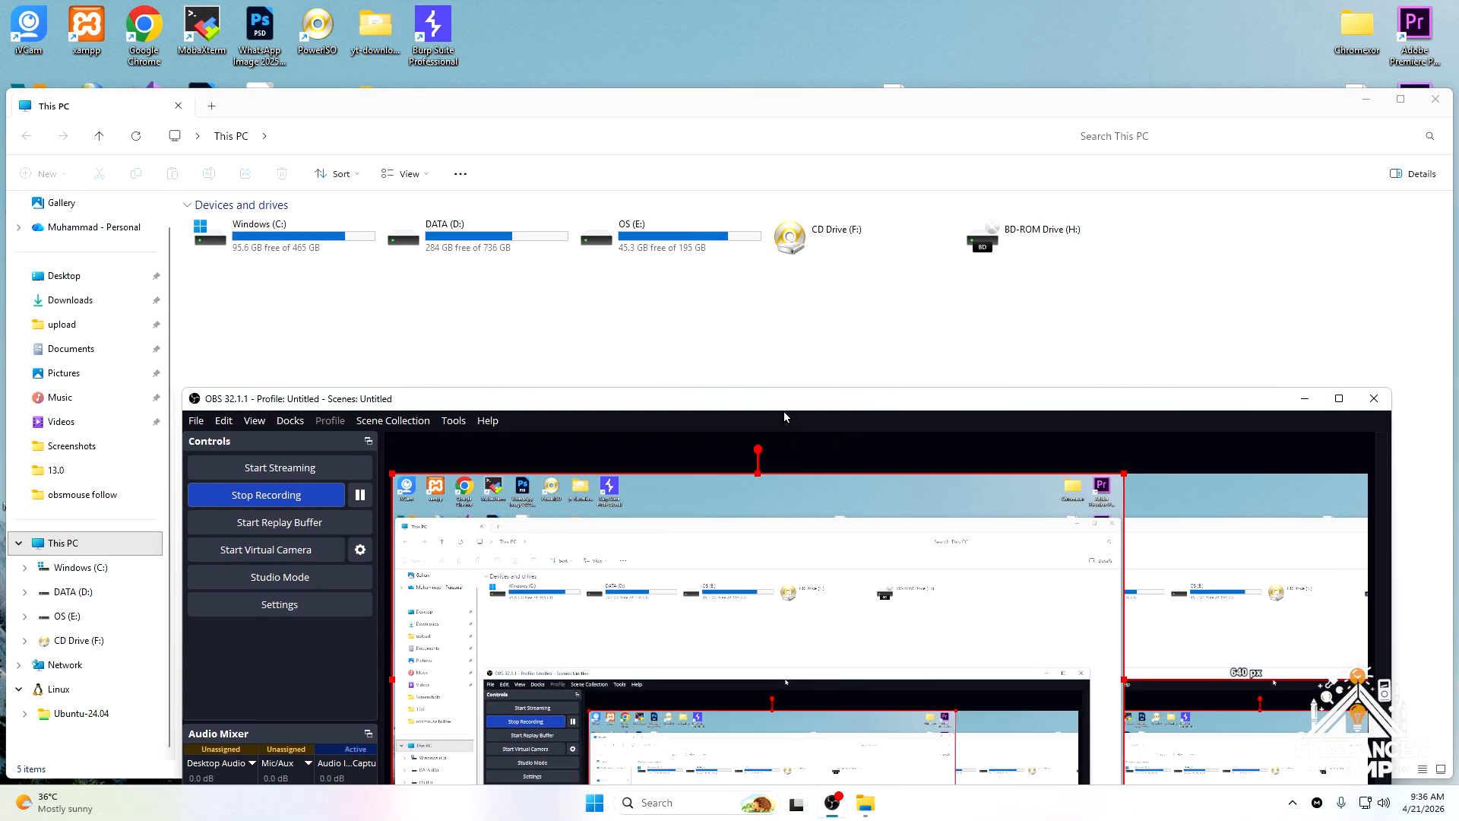
left_click_drag(784, 404, 713, 91)
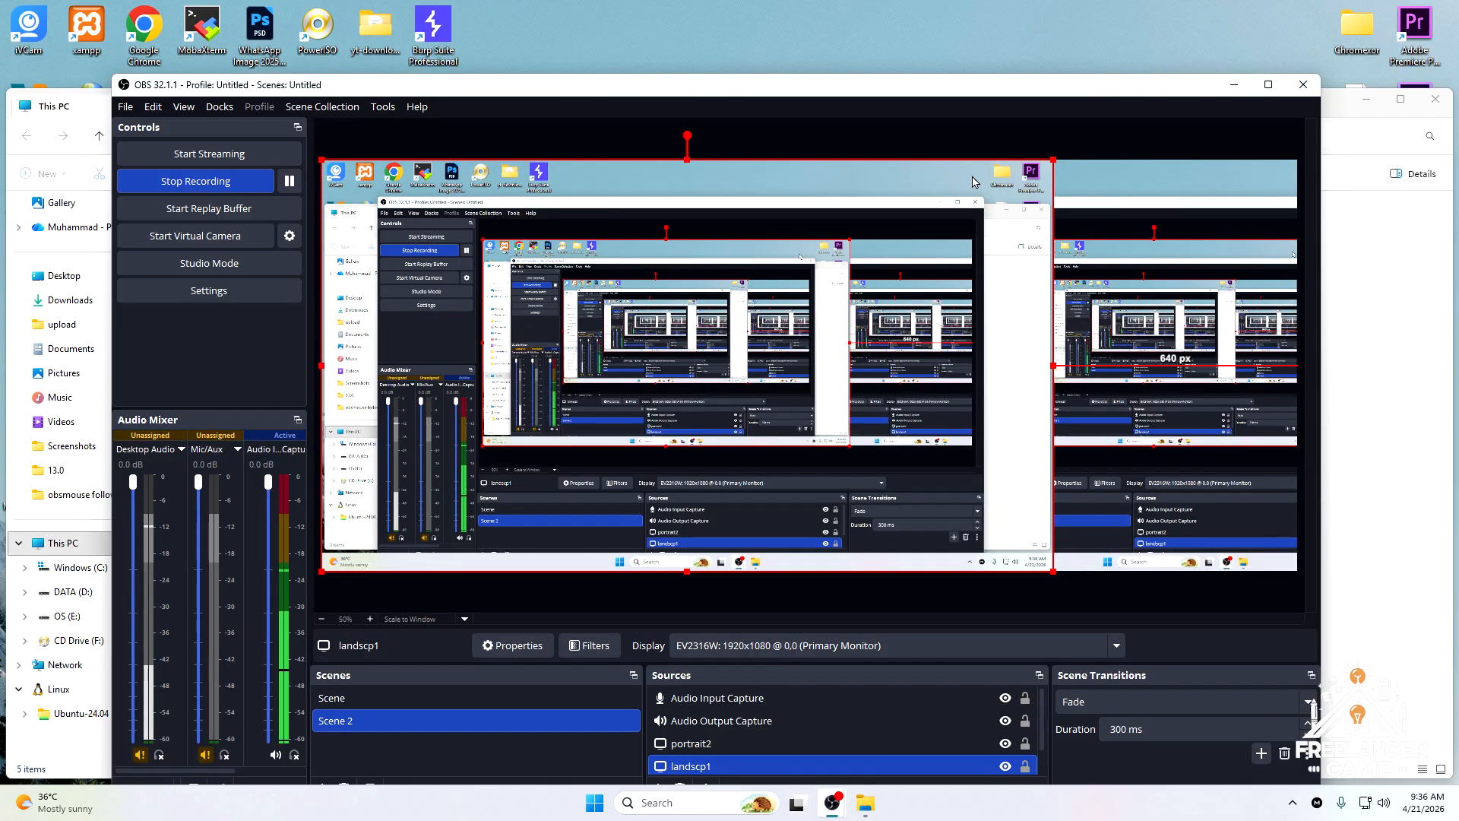
left_click_drag(930, 85, 915, 47)
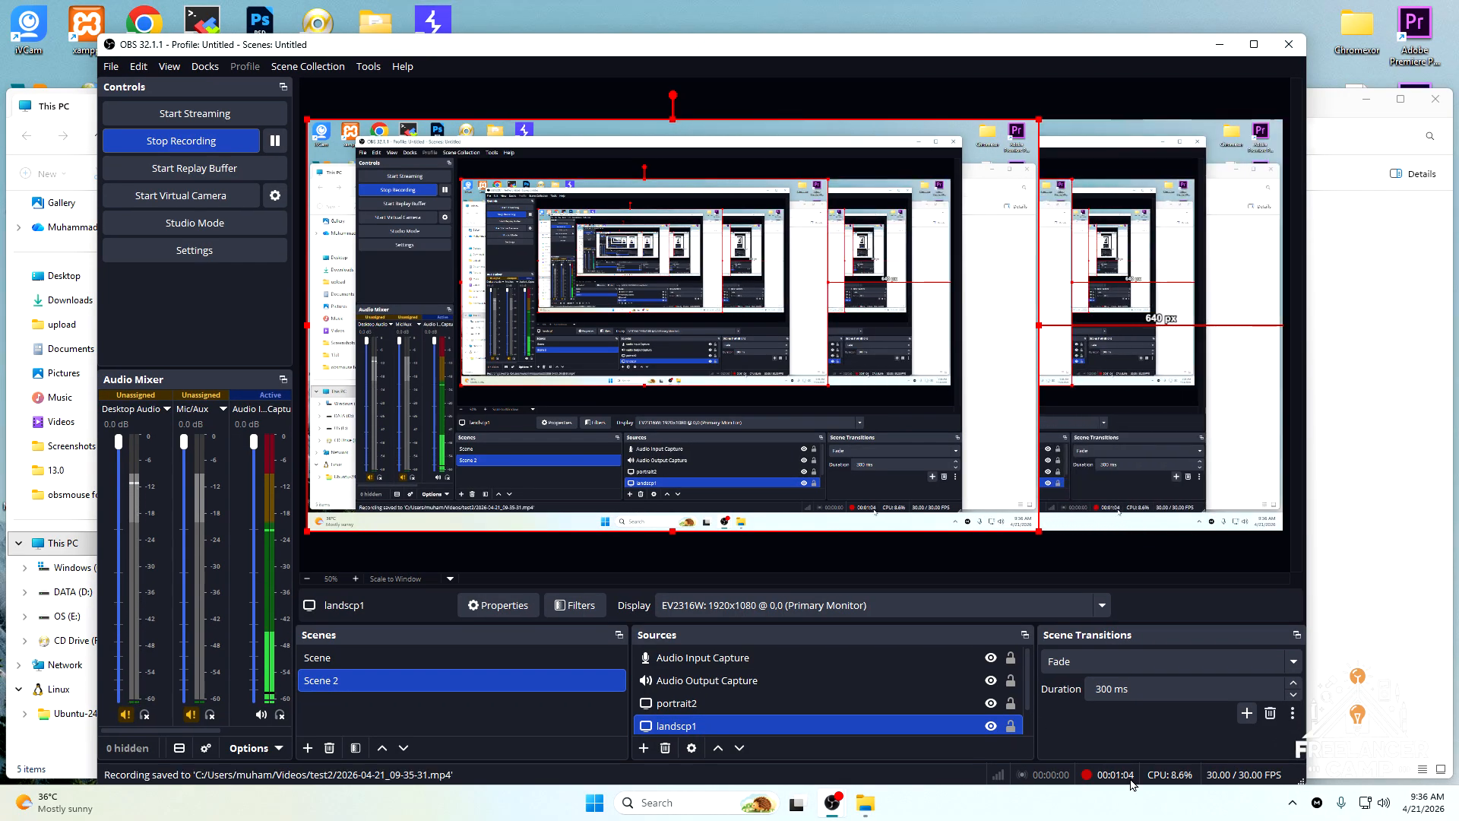
left_click_drag(711, 58, 798, 472)
- Switch to the File Explorer window and open the test2 folder inside Videos
left_click(777, 366)
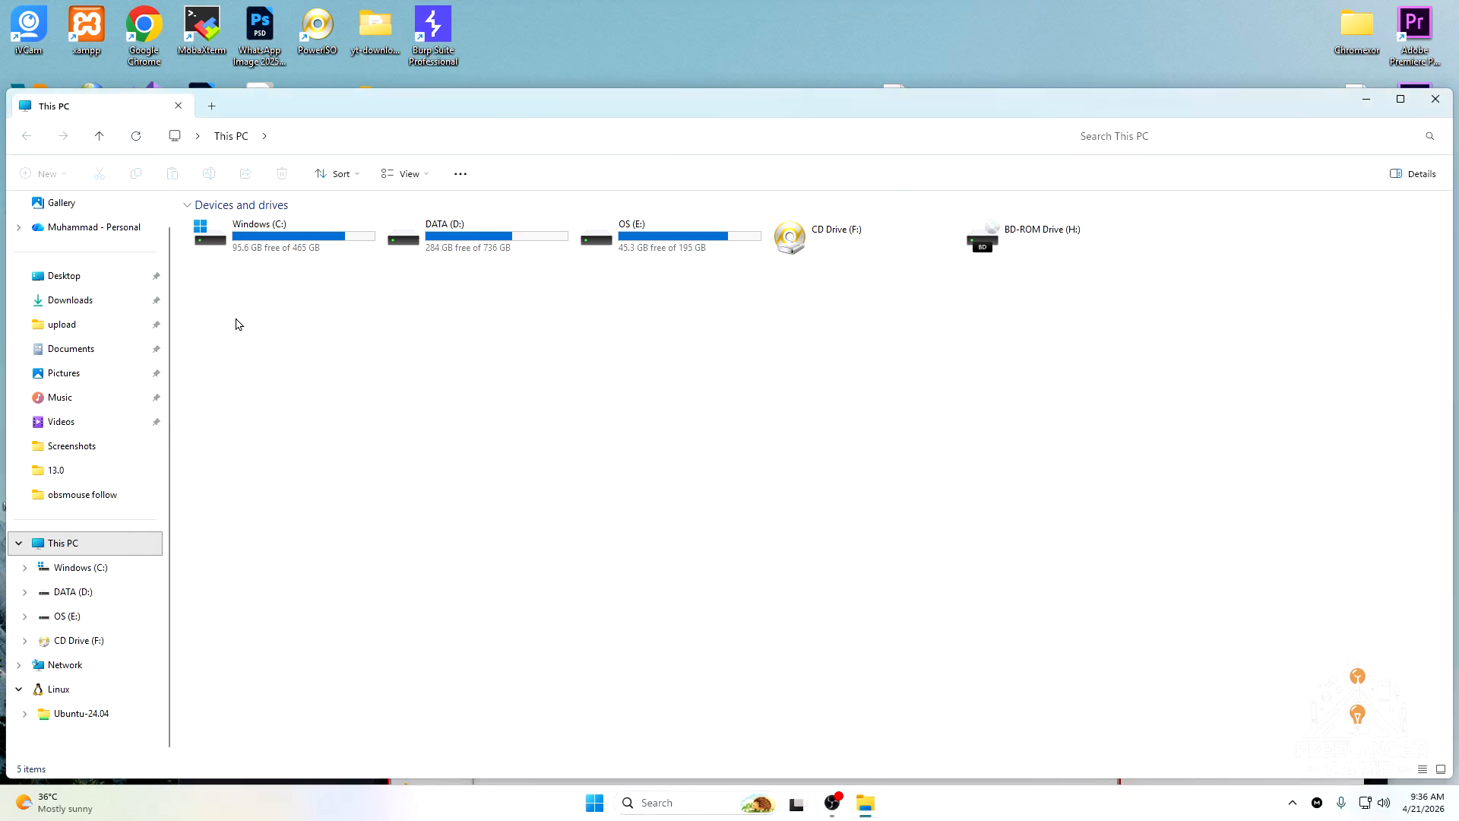
left_click(70, 430)
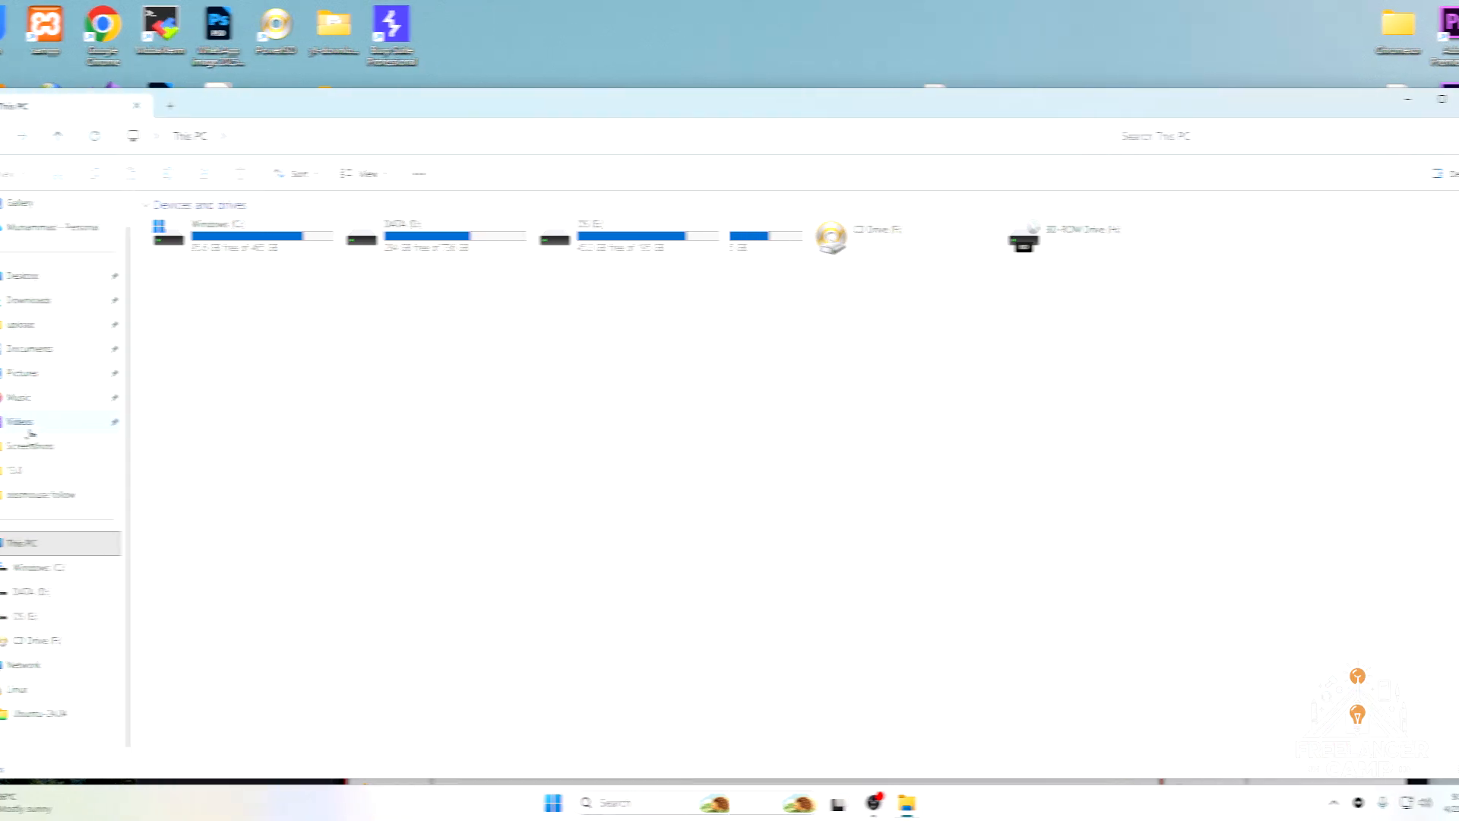
double_click(924, 273)
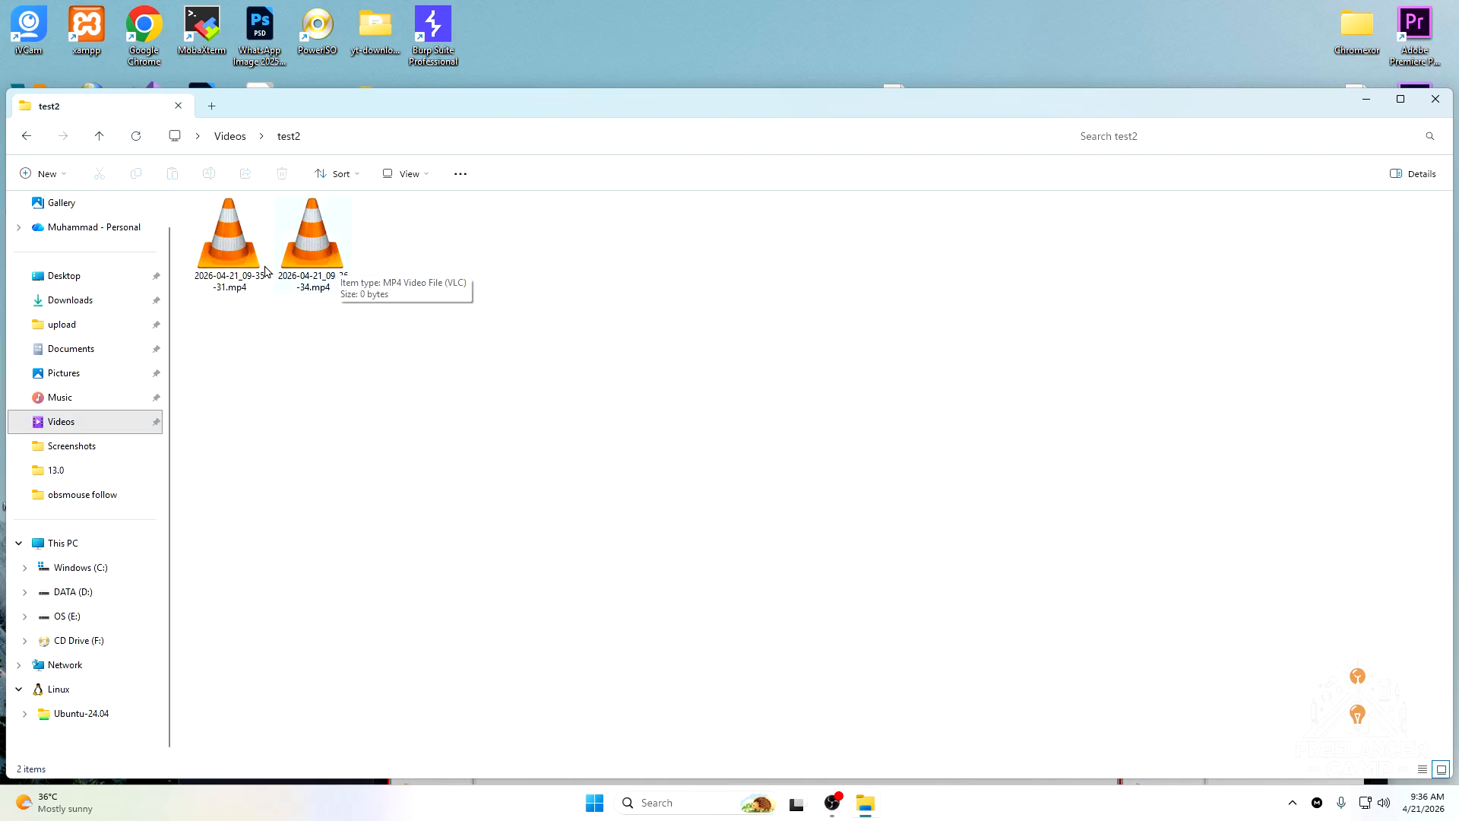
- Select both MP4 recordings in the test2 folder to check their combined size
left_click_drag(490, 384, 166, 228)
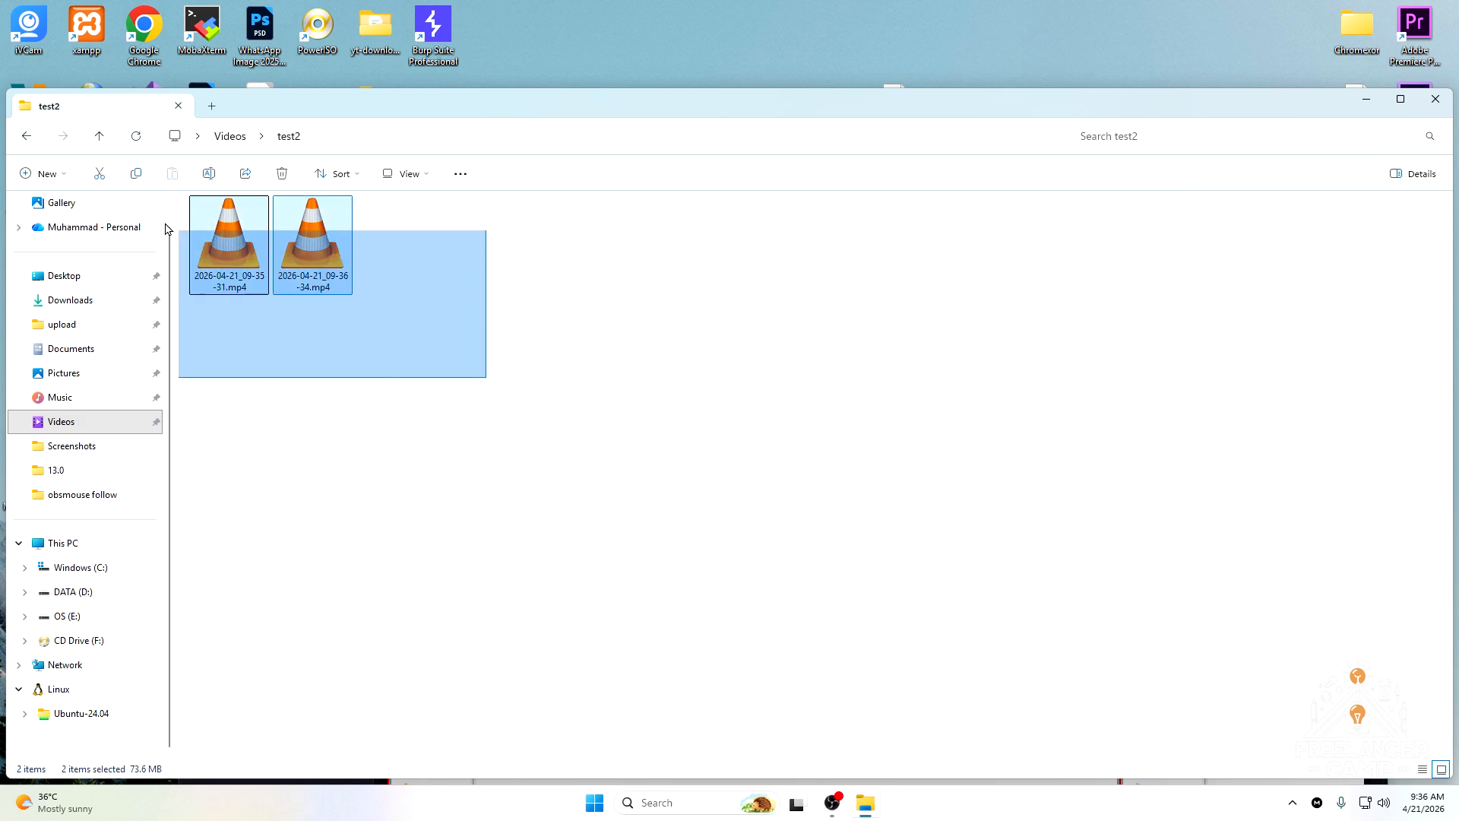
left_click(414, 379)
left_click_drag(428, 376, 203, 222)
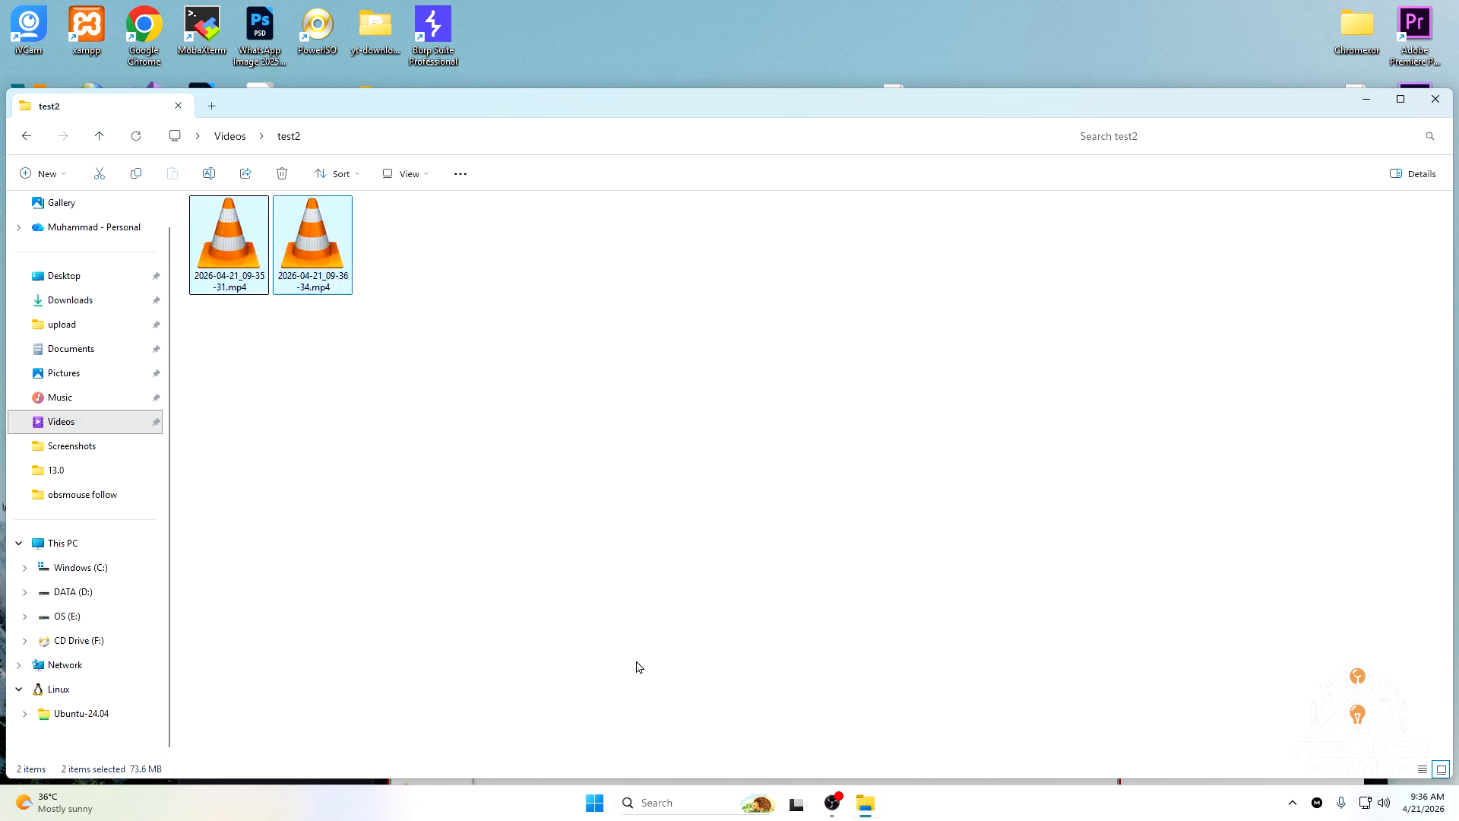
- Switch to OBS Studio, move its window up to reach the recording controls, stop the recording, and close the window
mouse_move(832, 807)
left_click(912, 741)
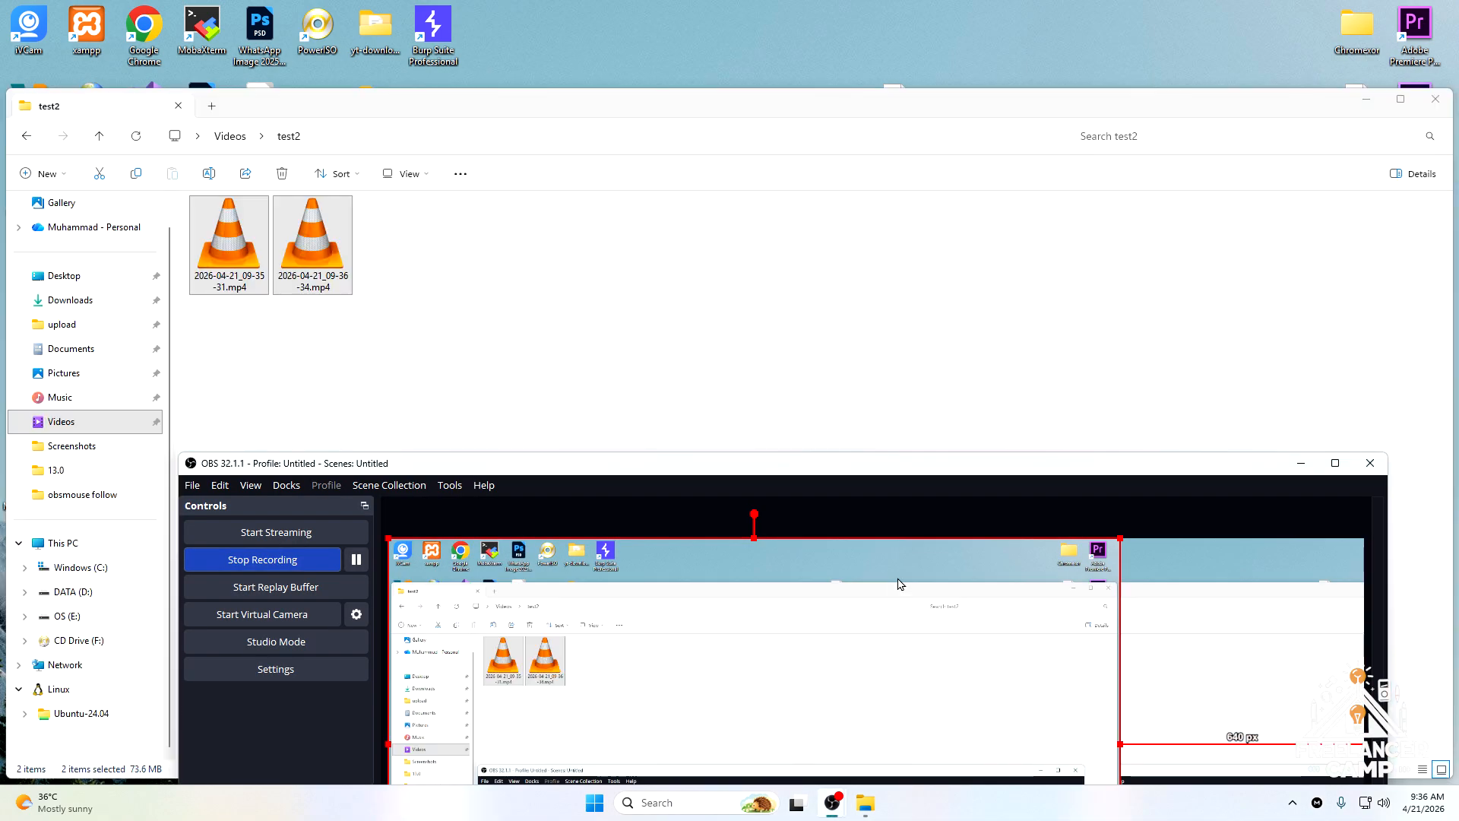
left_click_drag(922, 466, 954, 49)
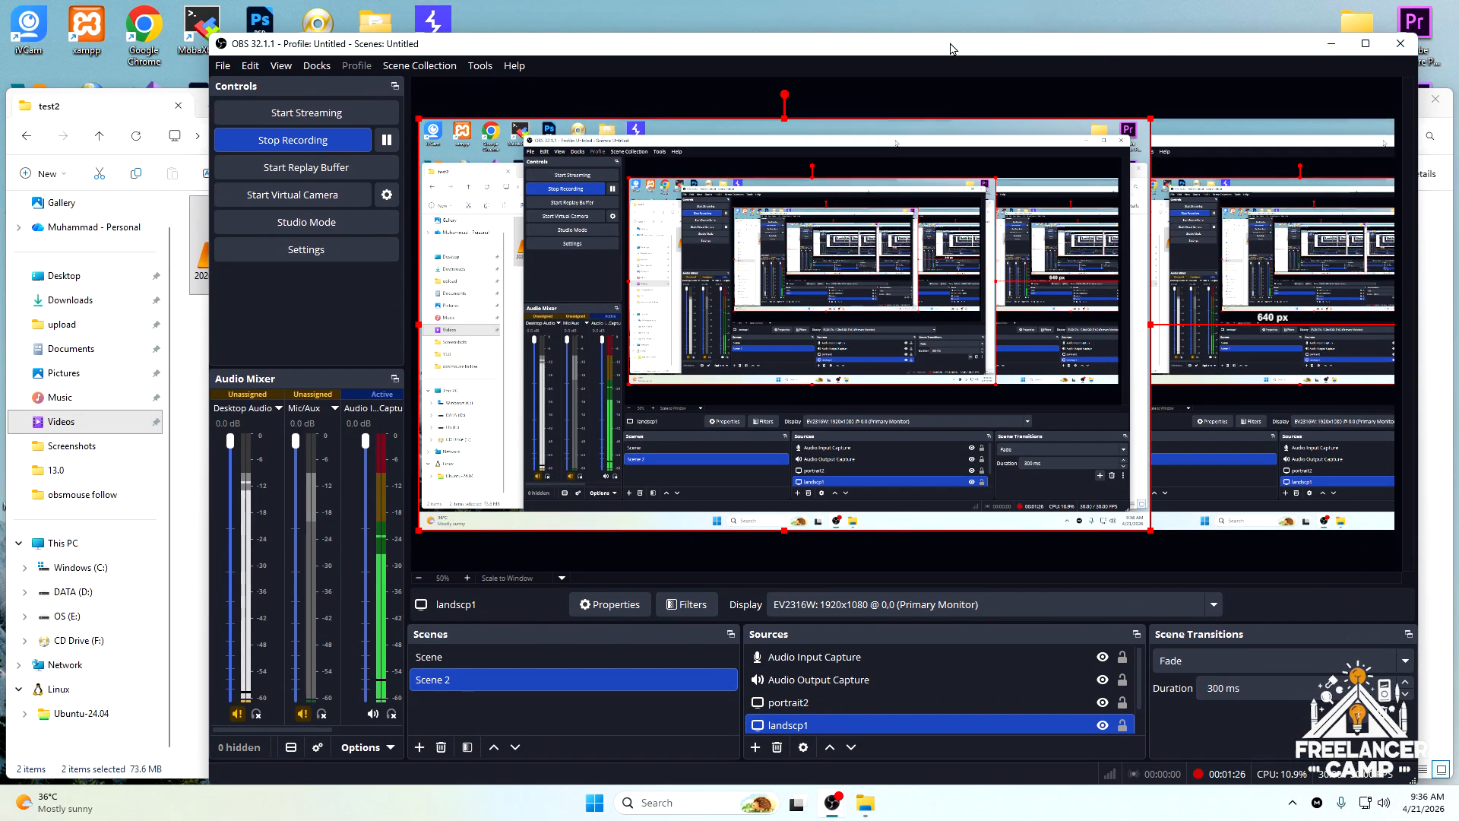
left_click(307, 139)
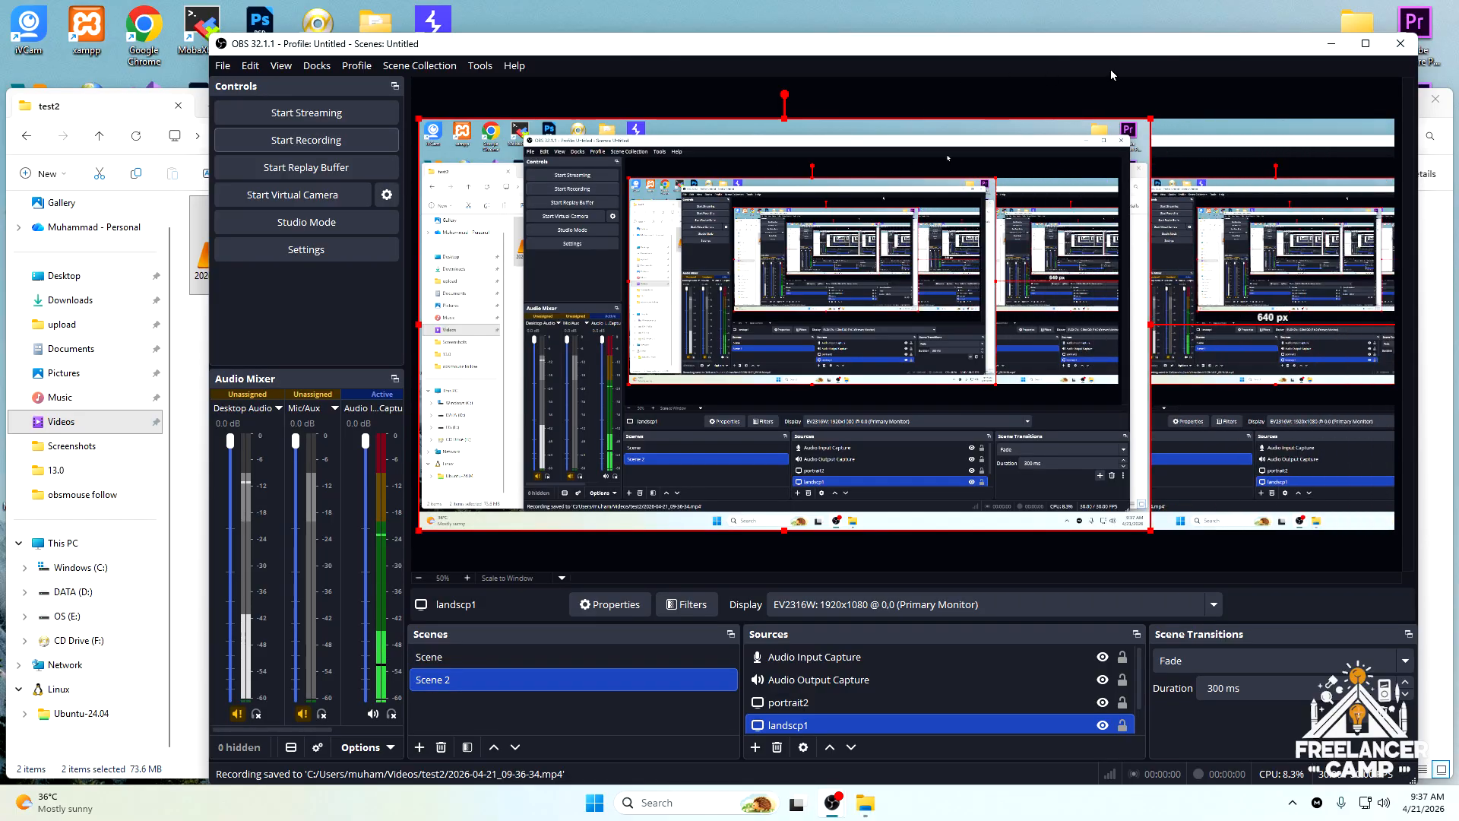
left_click(1400, 43)
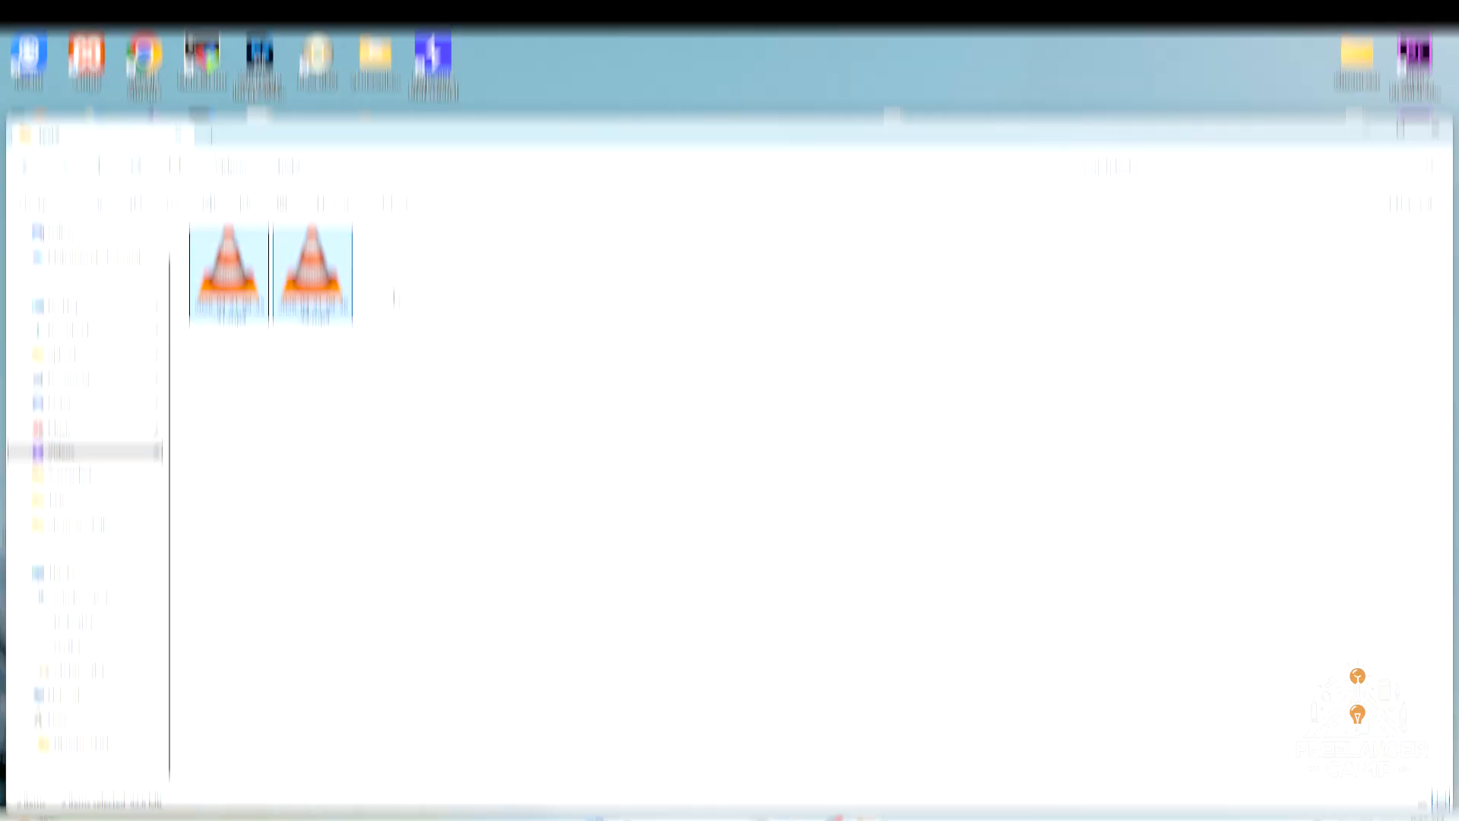
- Maximize the test2 folder window, select both finished MP4 recordings, and minimize the window to reveal the desktop
left_click_drag(285, 112, 779, 422)
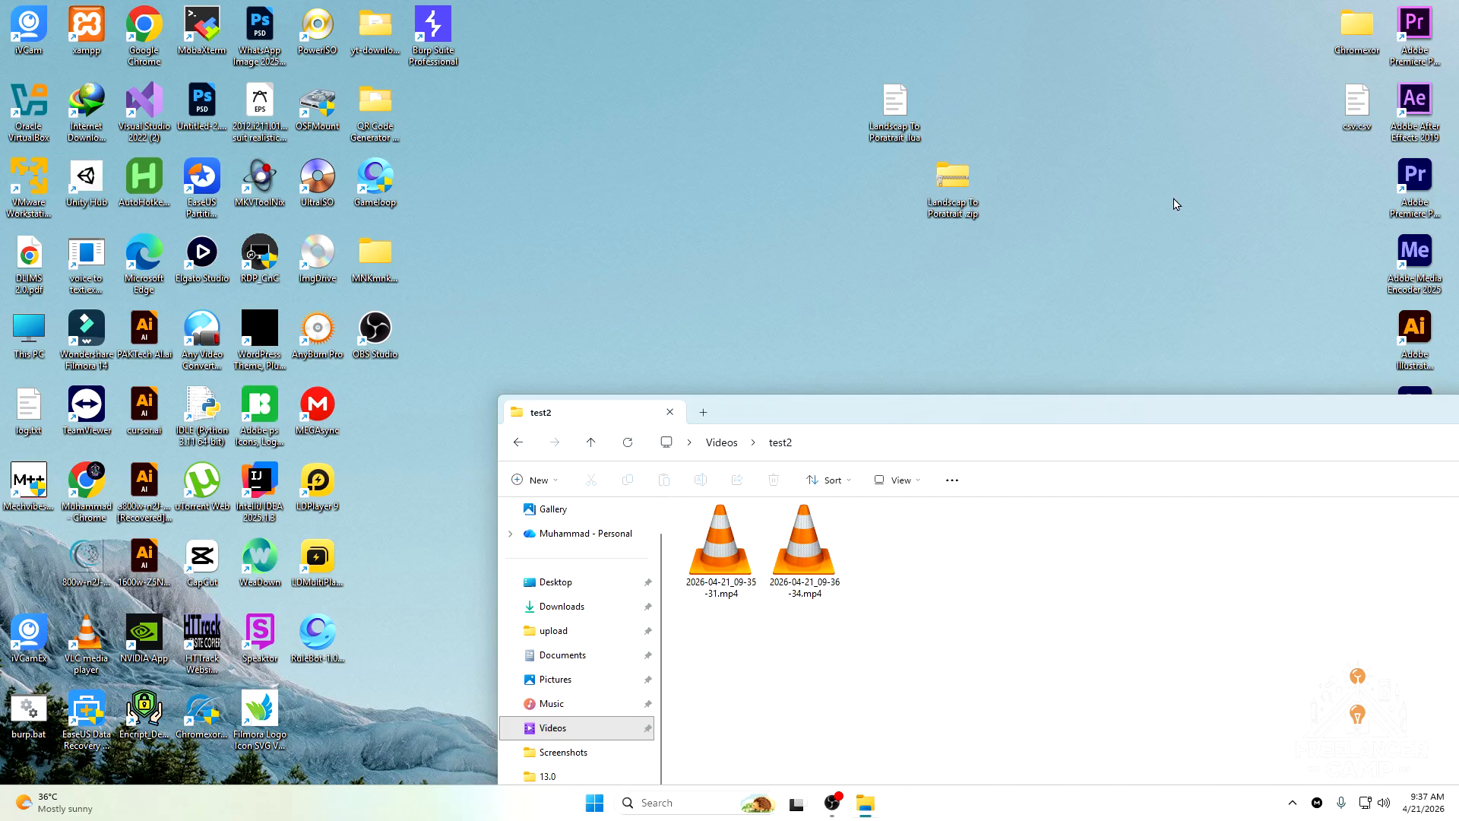
left_click(1415, 35)
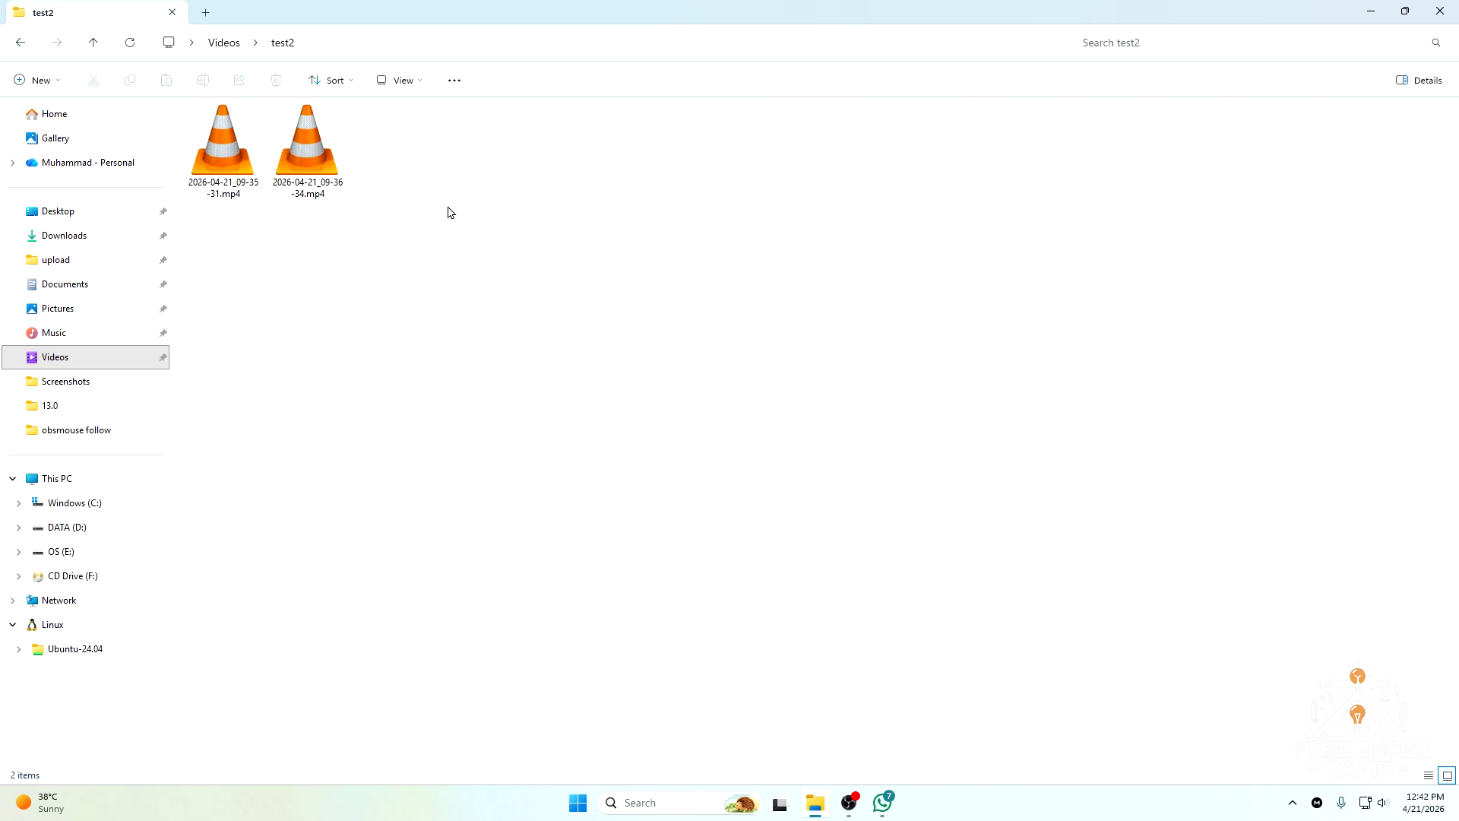
left_click_drag(535, 257, 243, 124)
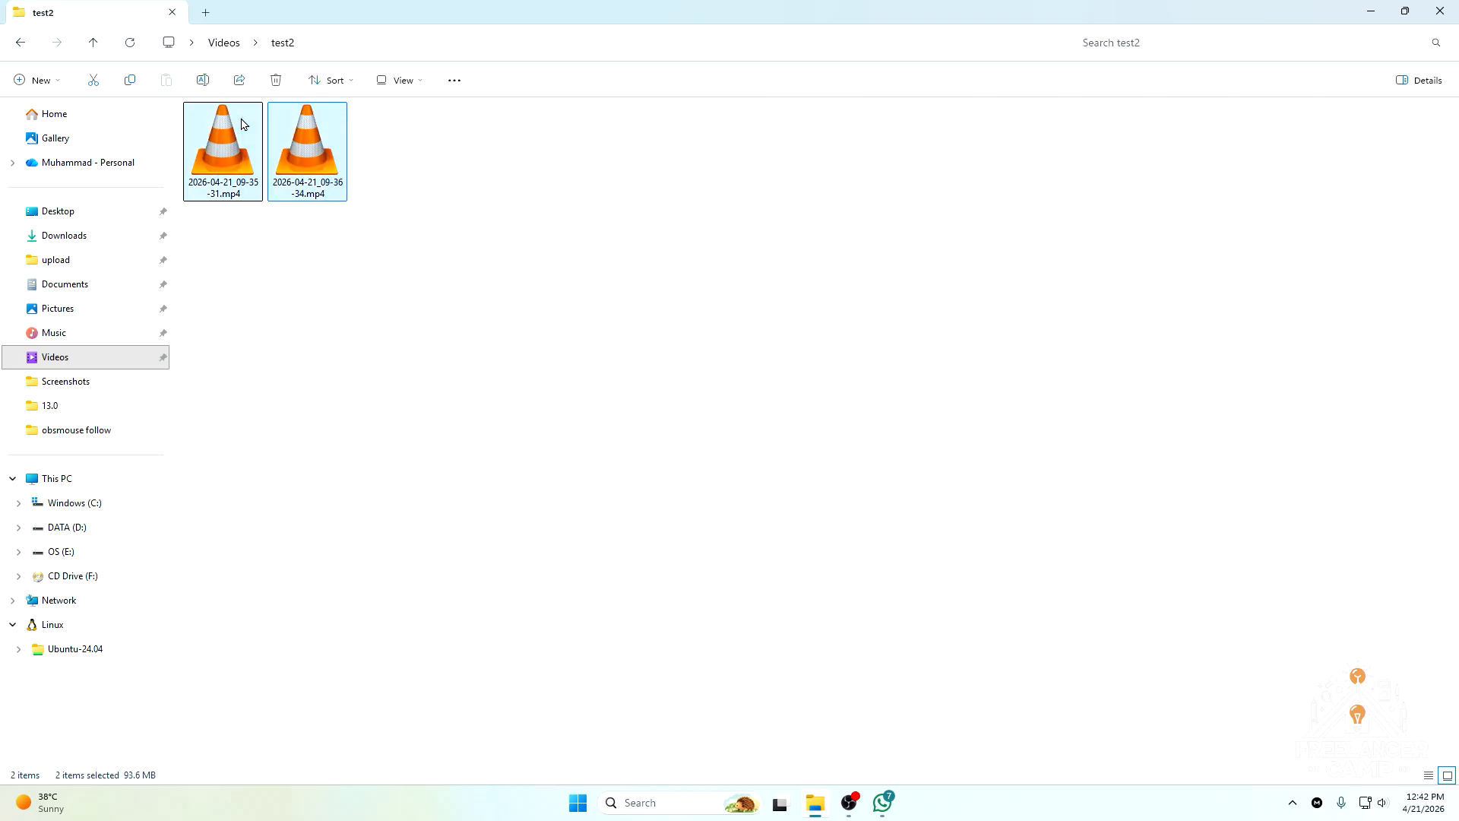
left_click(1370, 11)
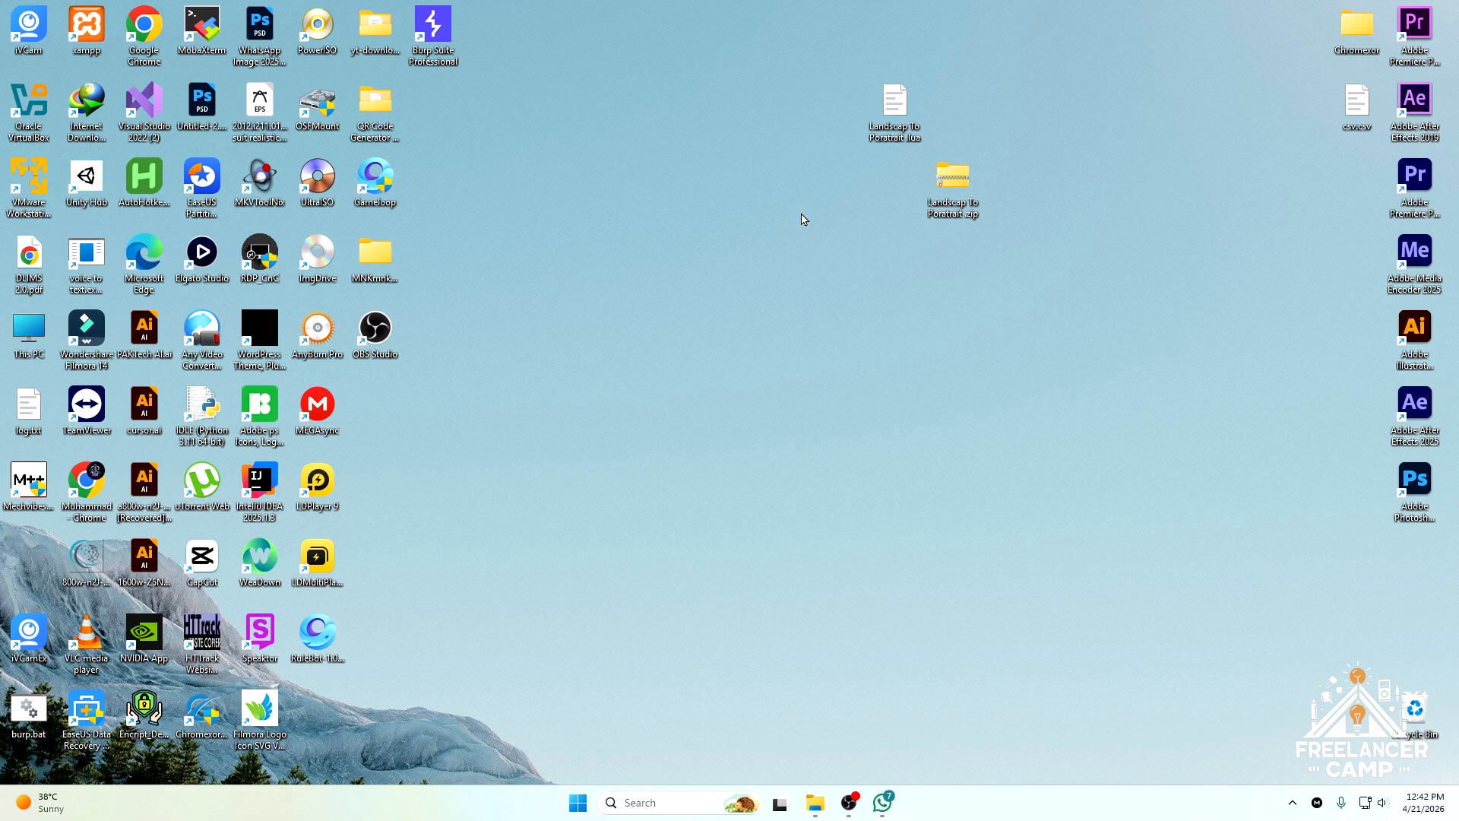
- Launch Adobe Premiere Pro 2019 from the desktop
right_click(725, 148)
left_click(759, 204)
left_click(1427, 26)
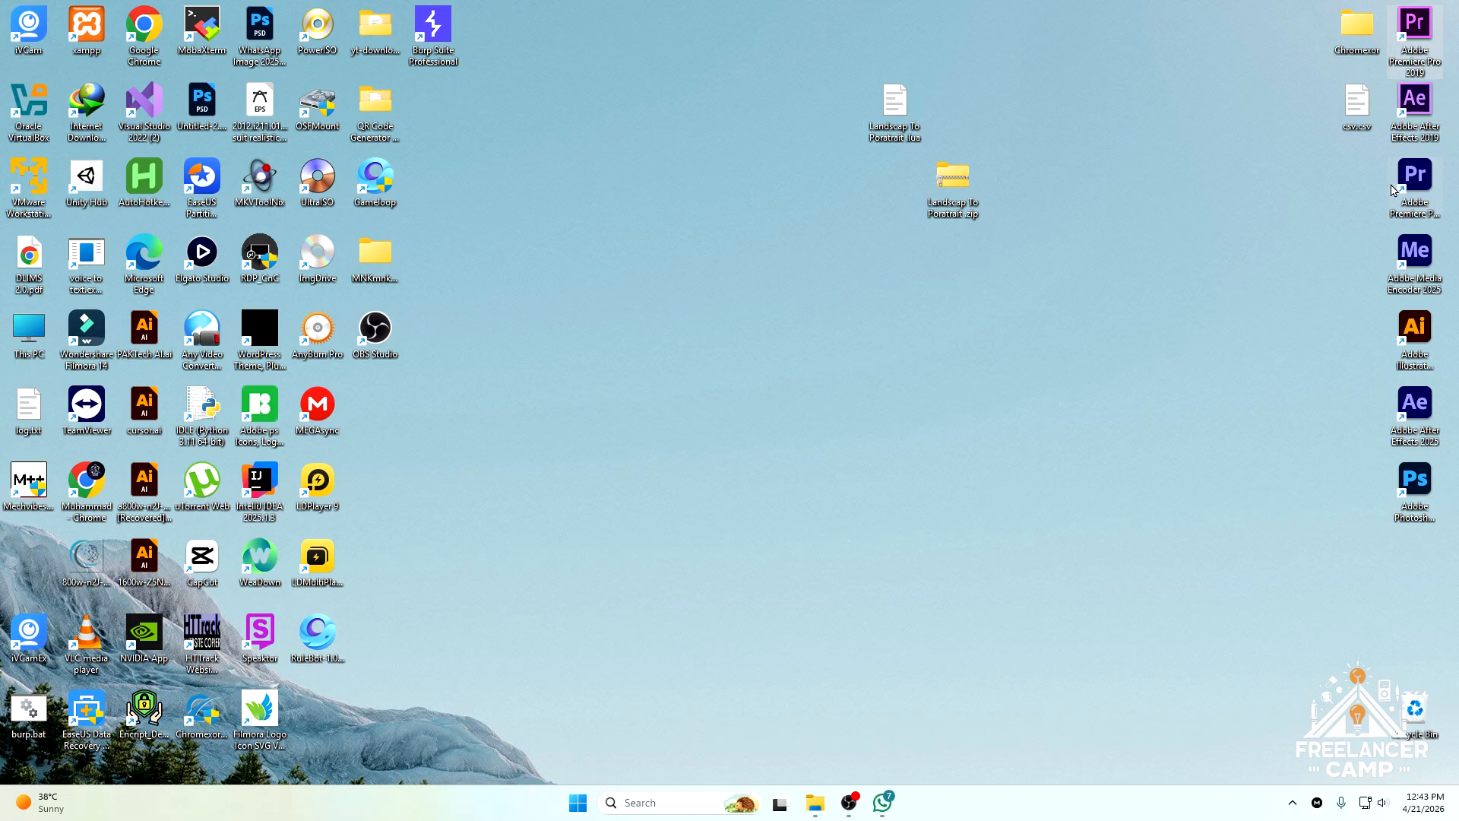
left_click(1431, 185)
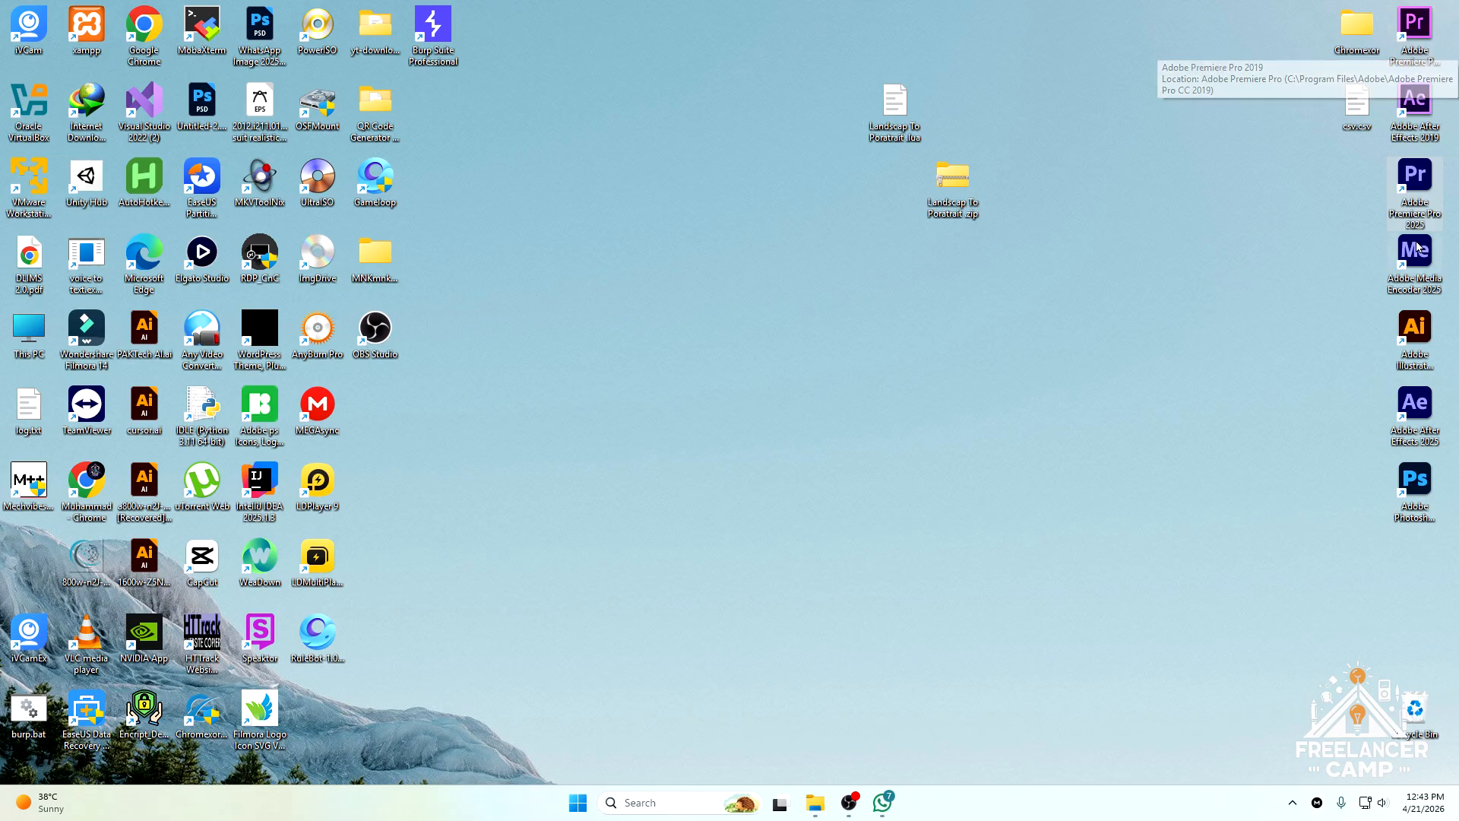
left_click(540, 228)
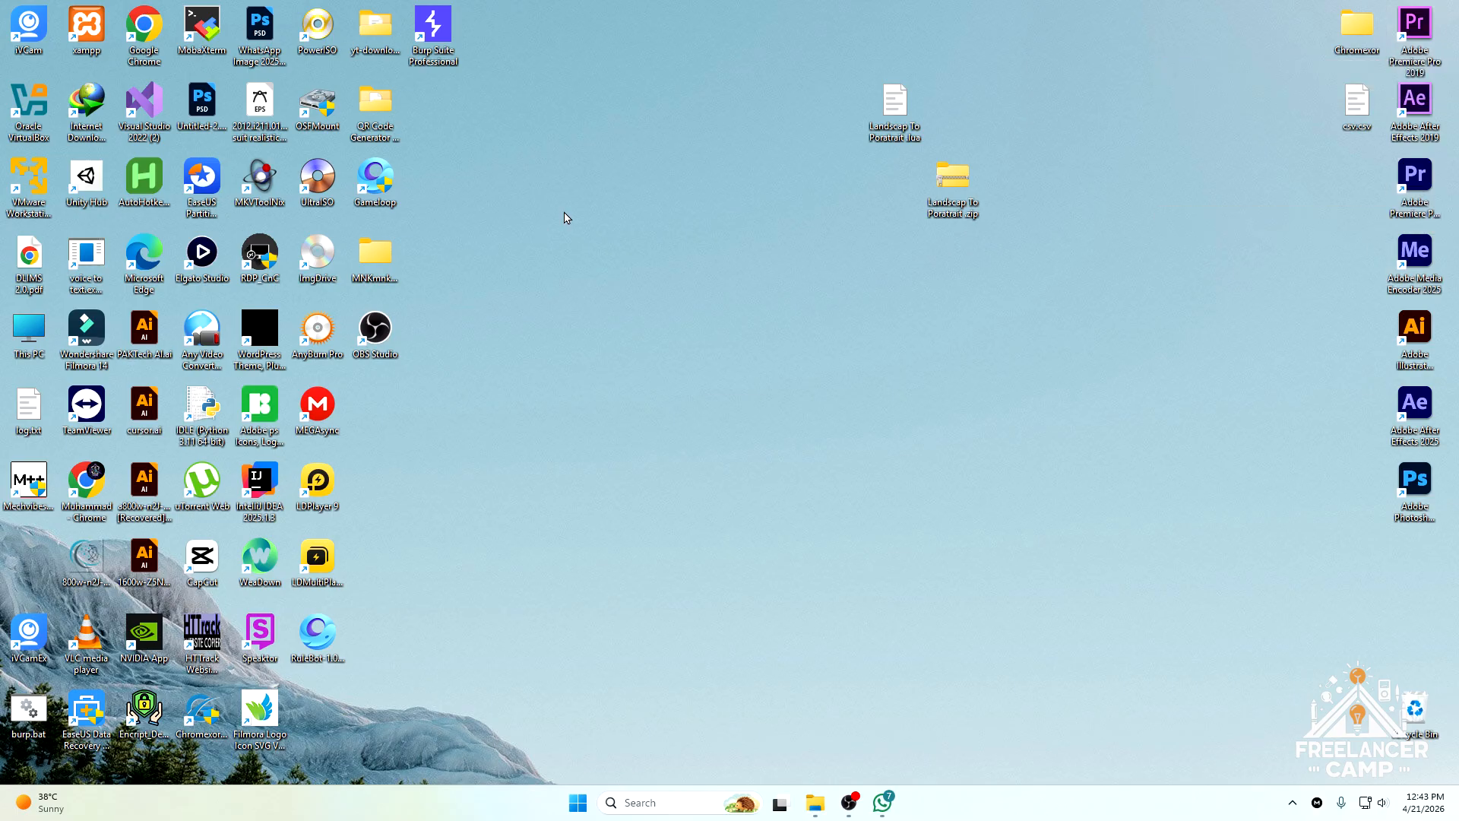
left_click(1414, 191)
left_click(600, 272)
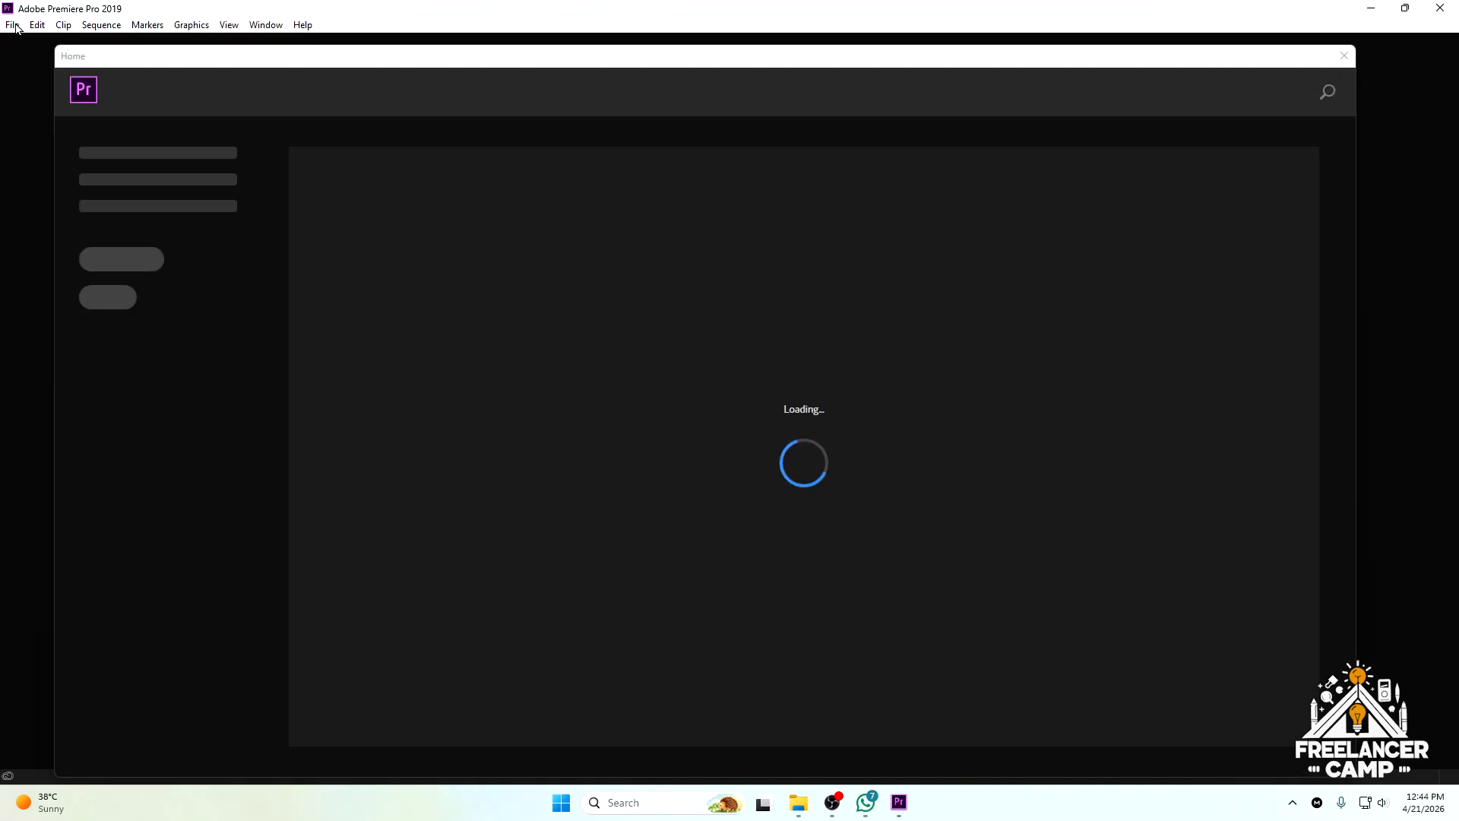
- Create a new Premiere Pro project named myproject in the default location
left_click(13, 25)
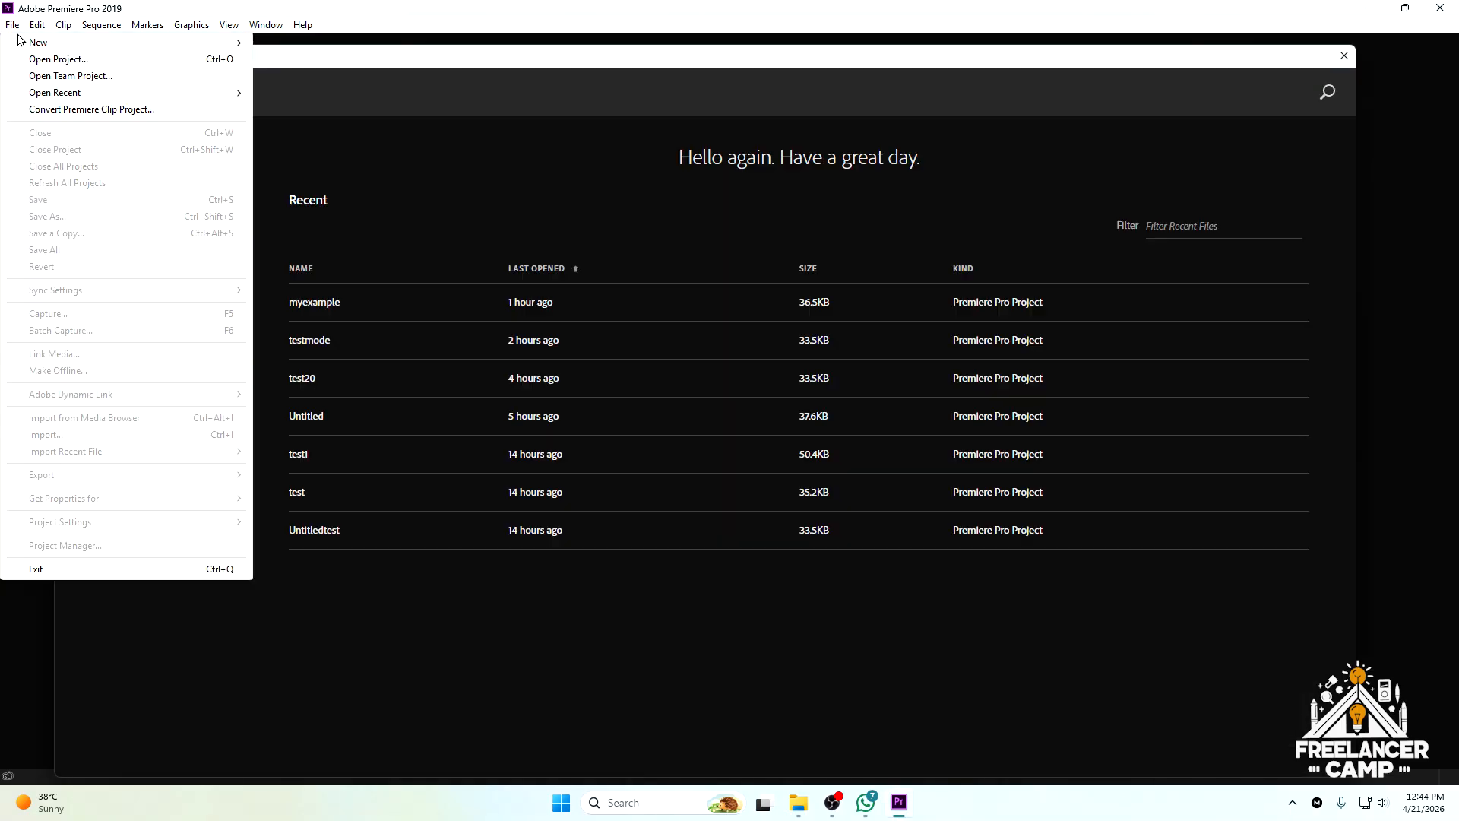
mouse_move(29, 44)
left_click(271, 44)
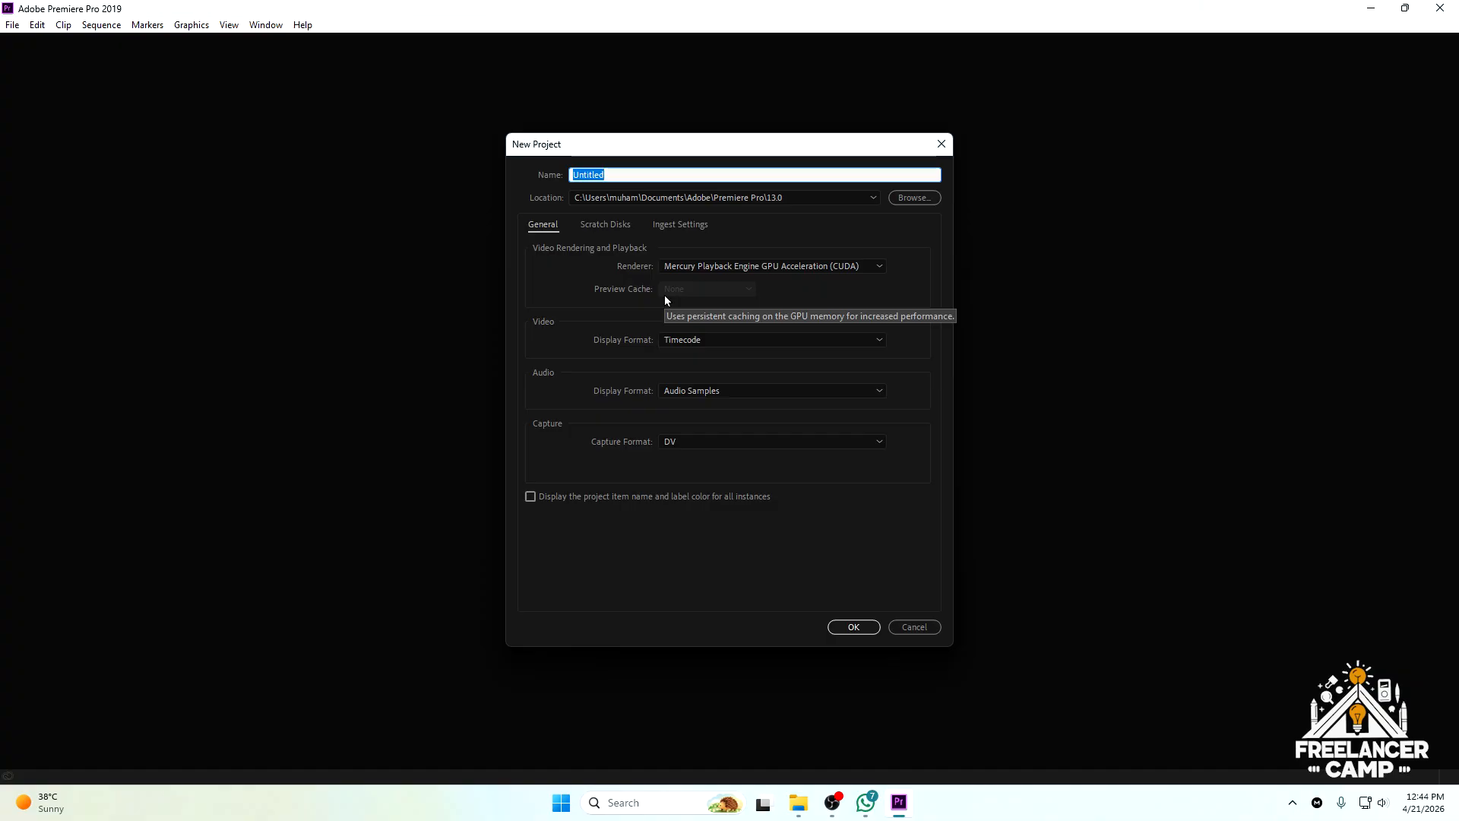
type("myproject")
key("Return")
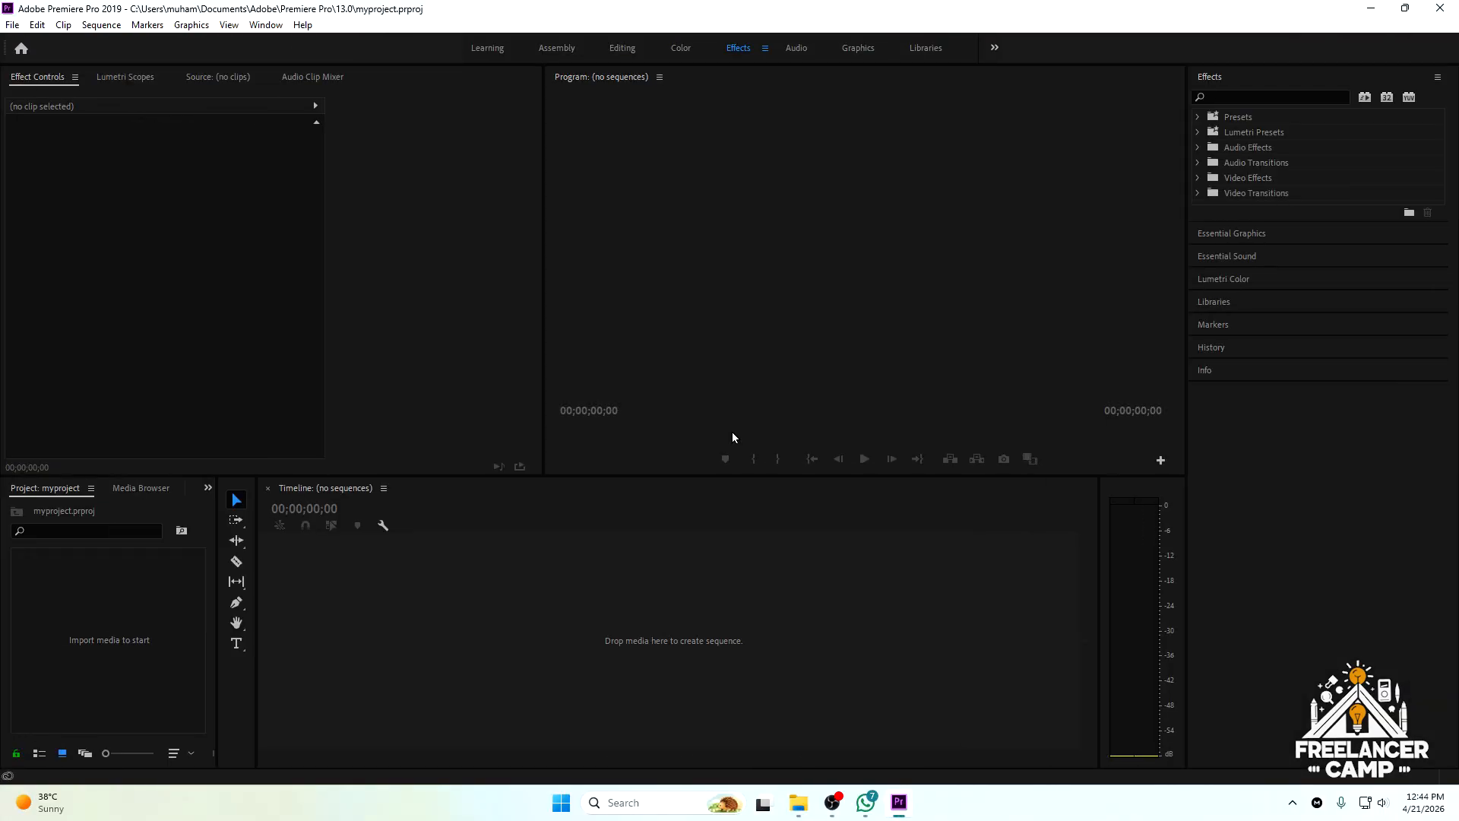
- Import both MP4 recordings from the test2 folder into the project and put the File Explorer window away
left_click(798, 802)
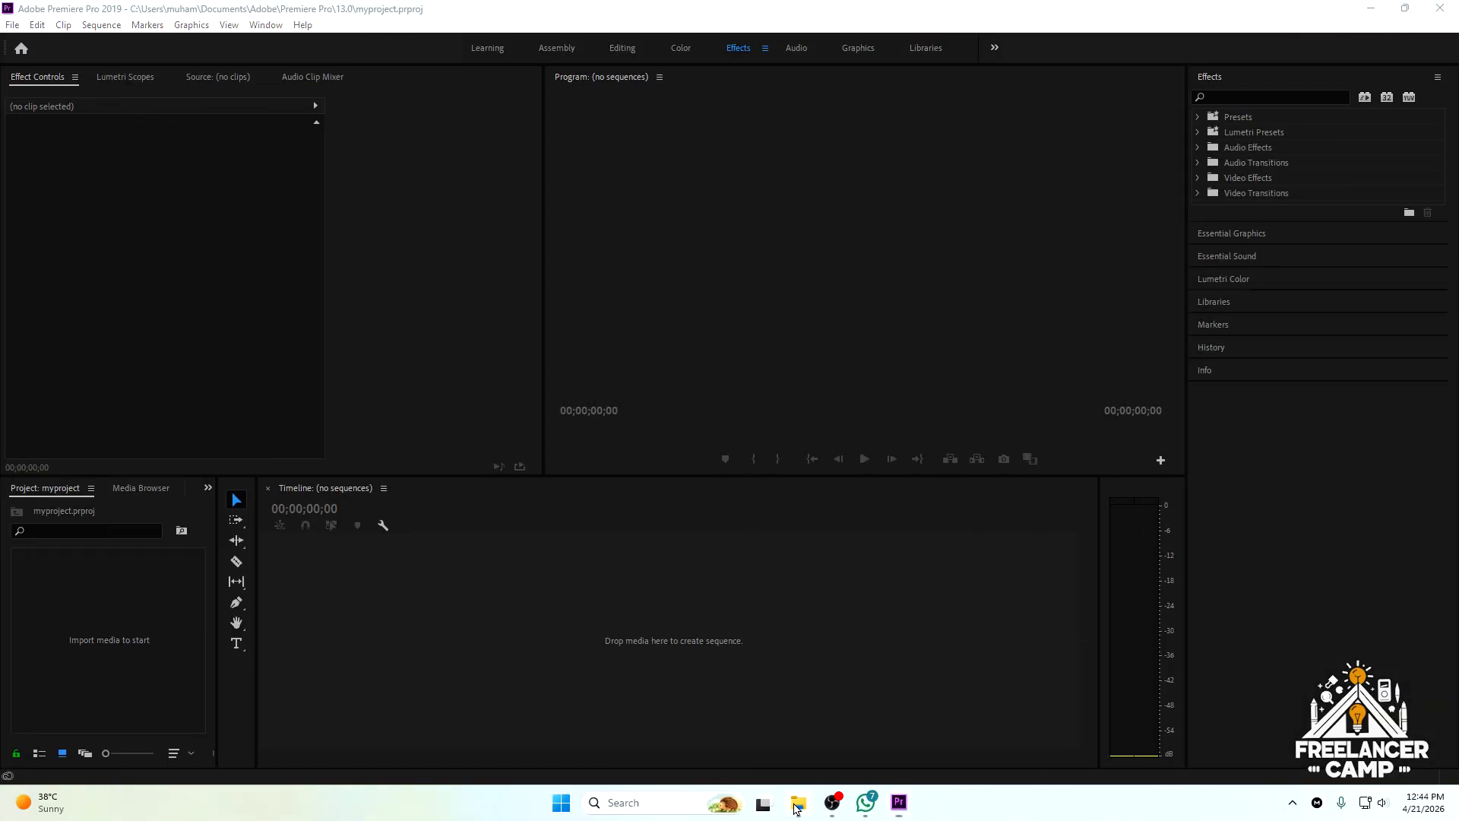
left_click_drag(326, 7, 903, 454)
left_click_drag(782, 564, 51, 607)
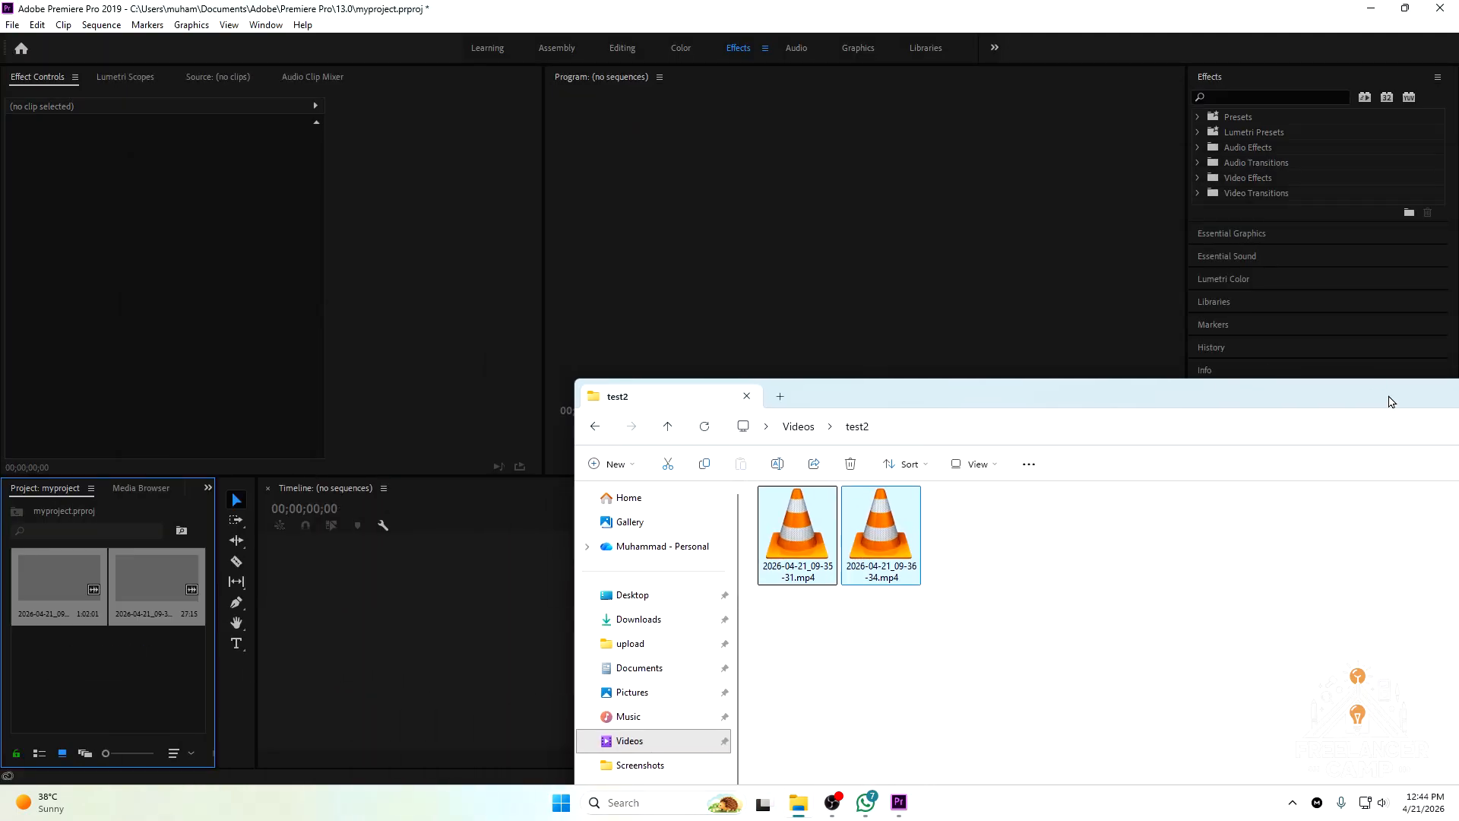
left_click_drag(1390, 397, 727, 430)
left_click(1272, 422)
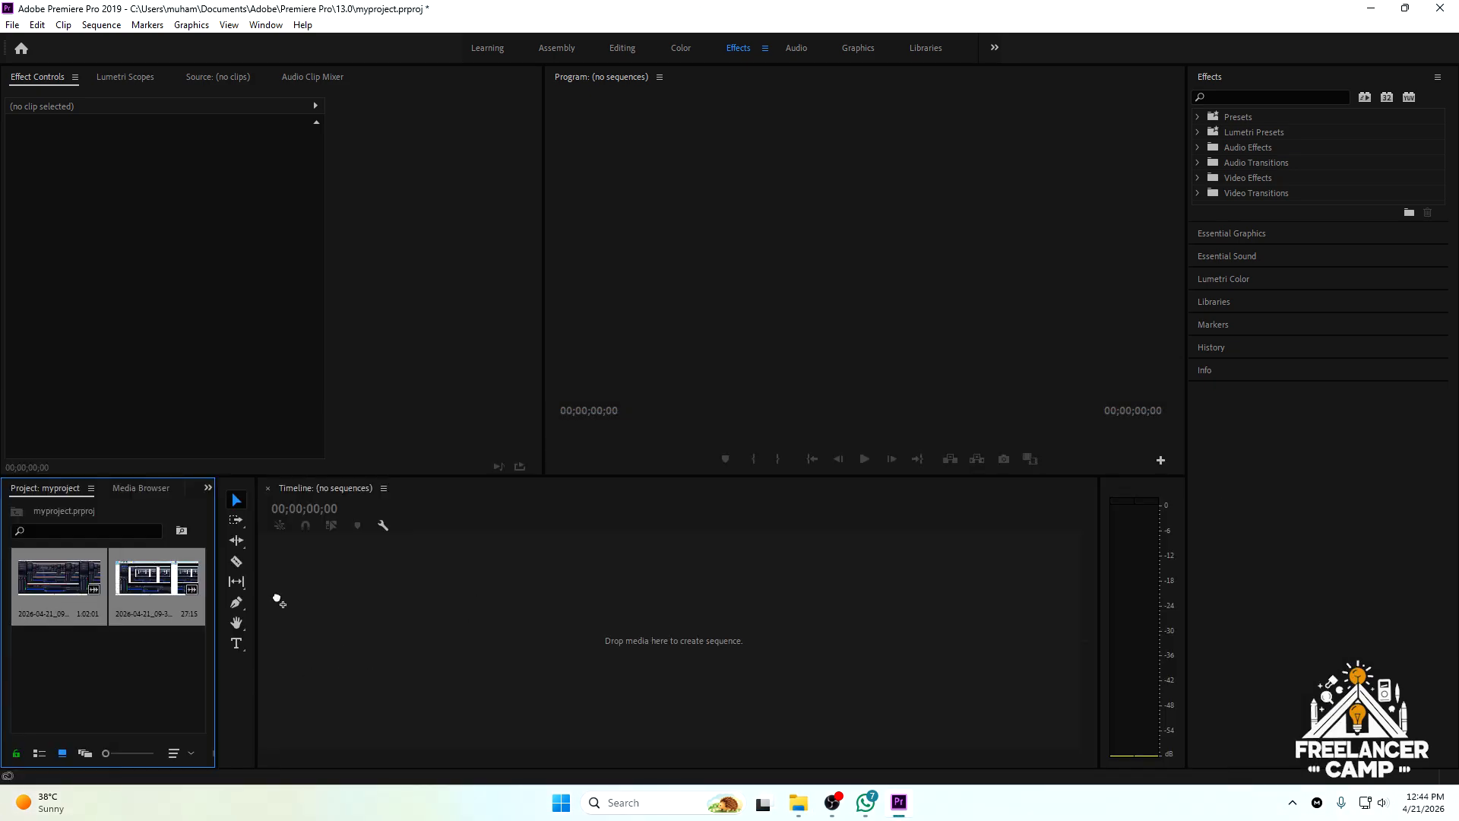
- Place both imported recordings in the empty timeline to create a sequence, and select all of its clips
left_click_drag(276, 585, 276, 583)
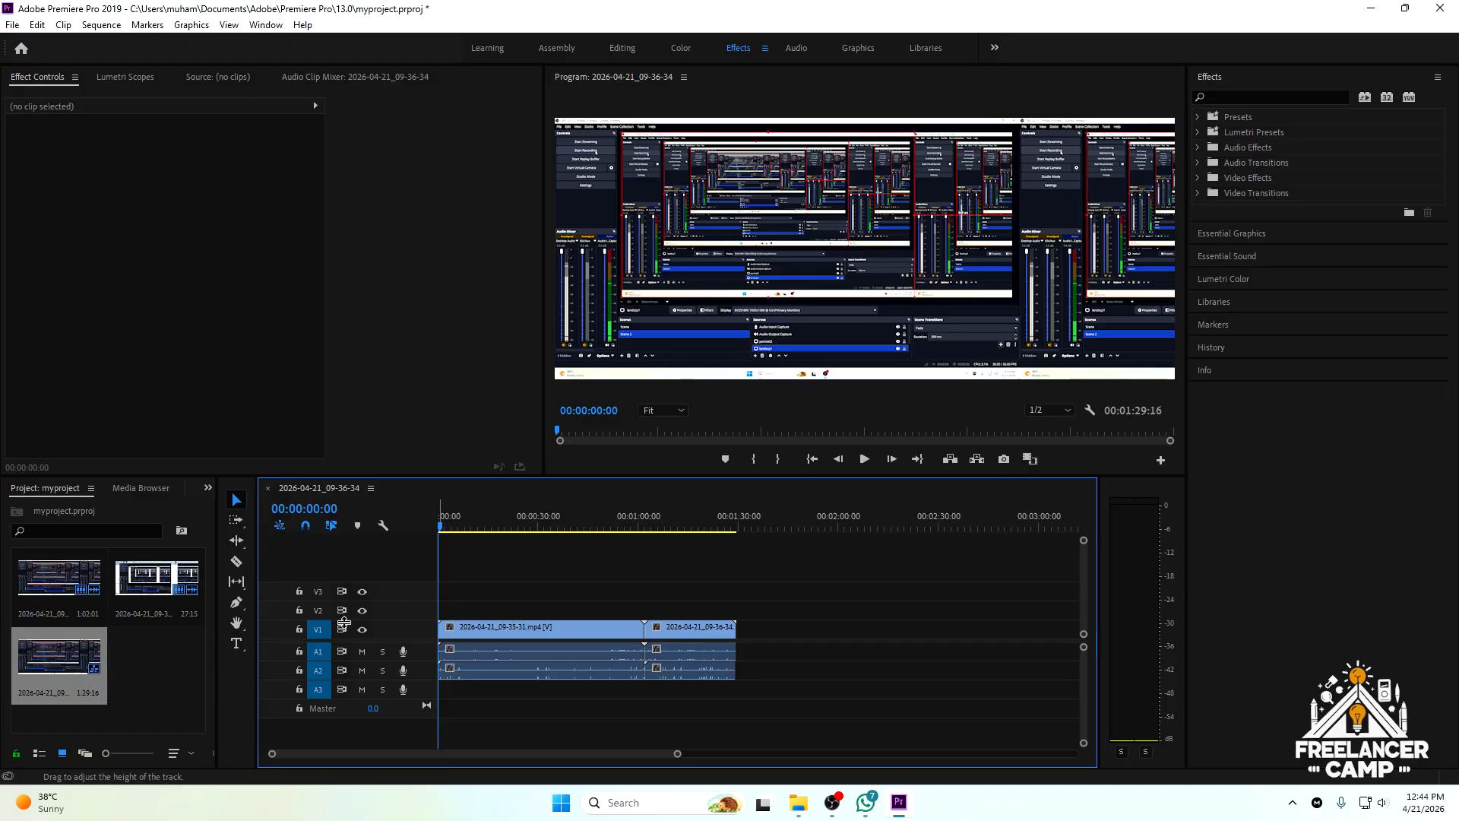
left_click_drag(877, 617, 445, 695)
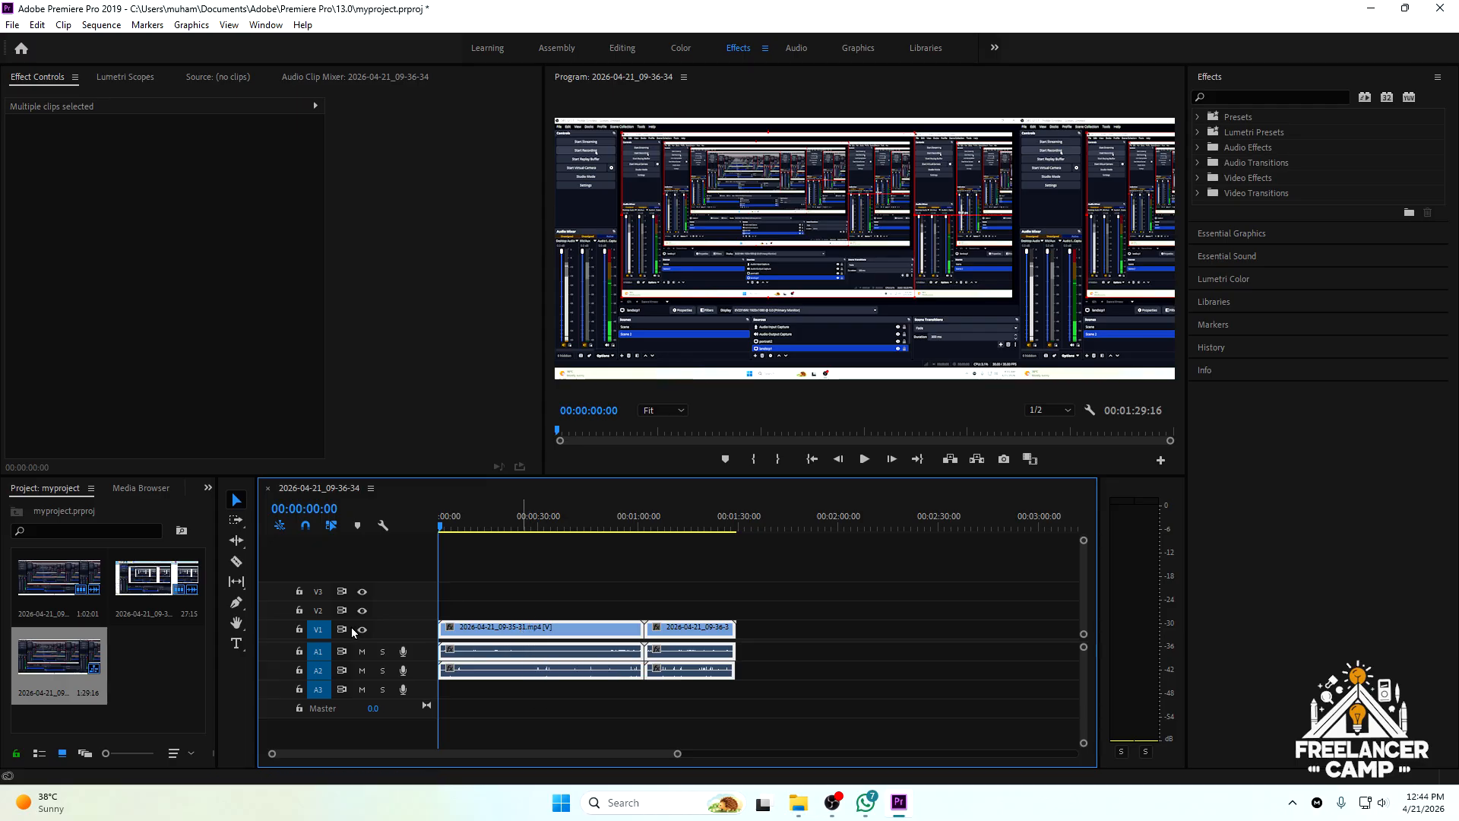
- Open the settings of the new sequence and set its horizontal frame size to 1920
left_click(71, 668)
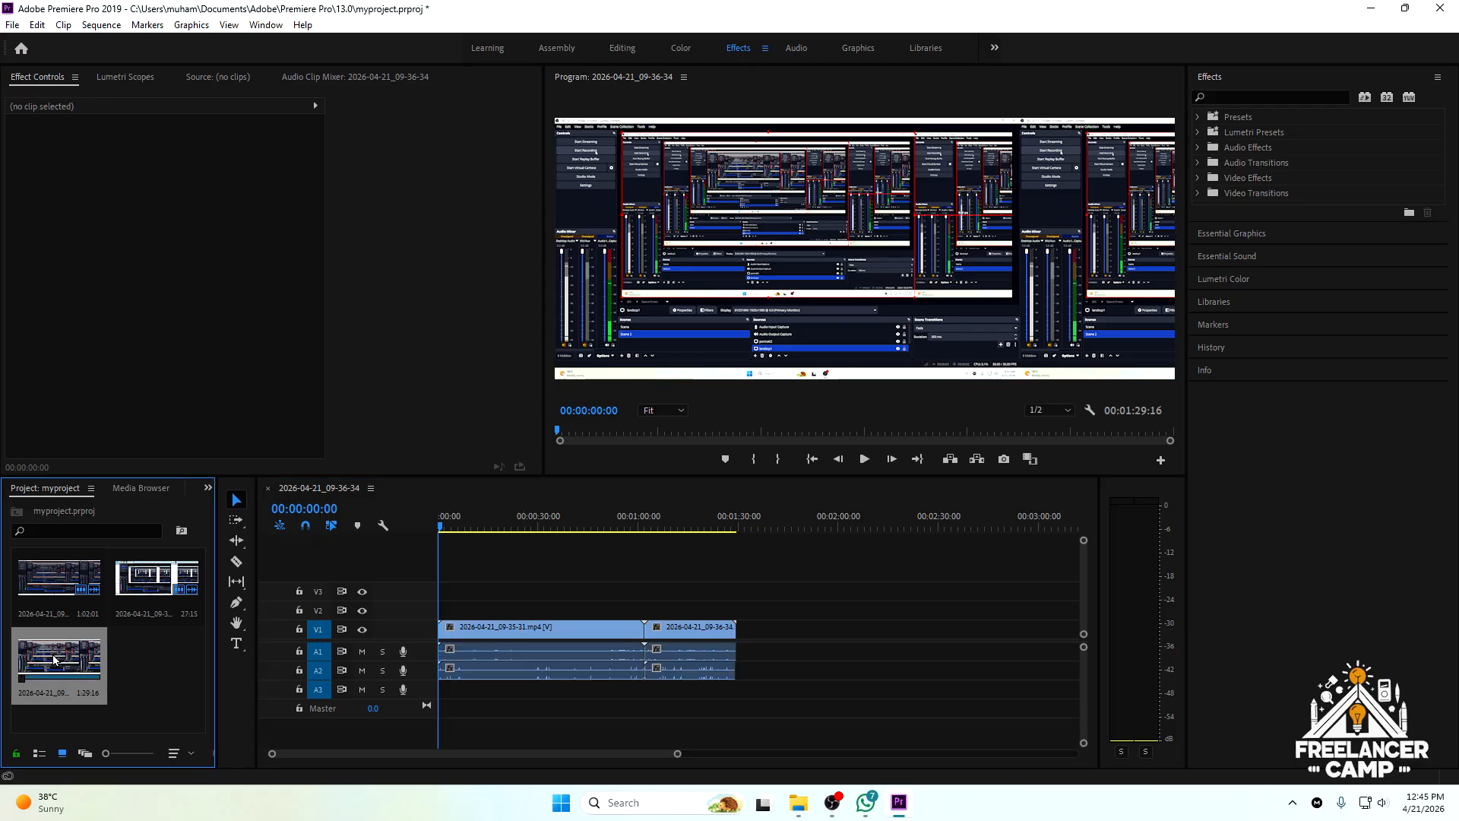
right_click(53, 660)
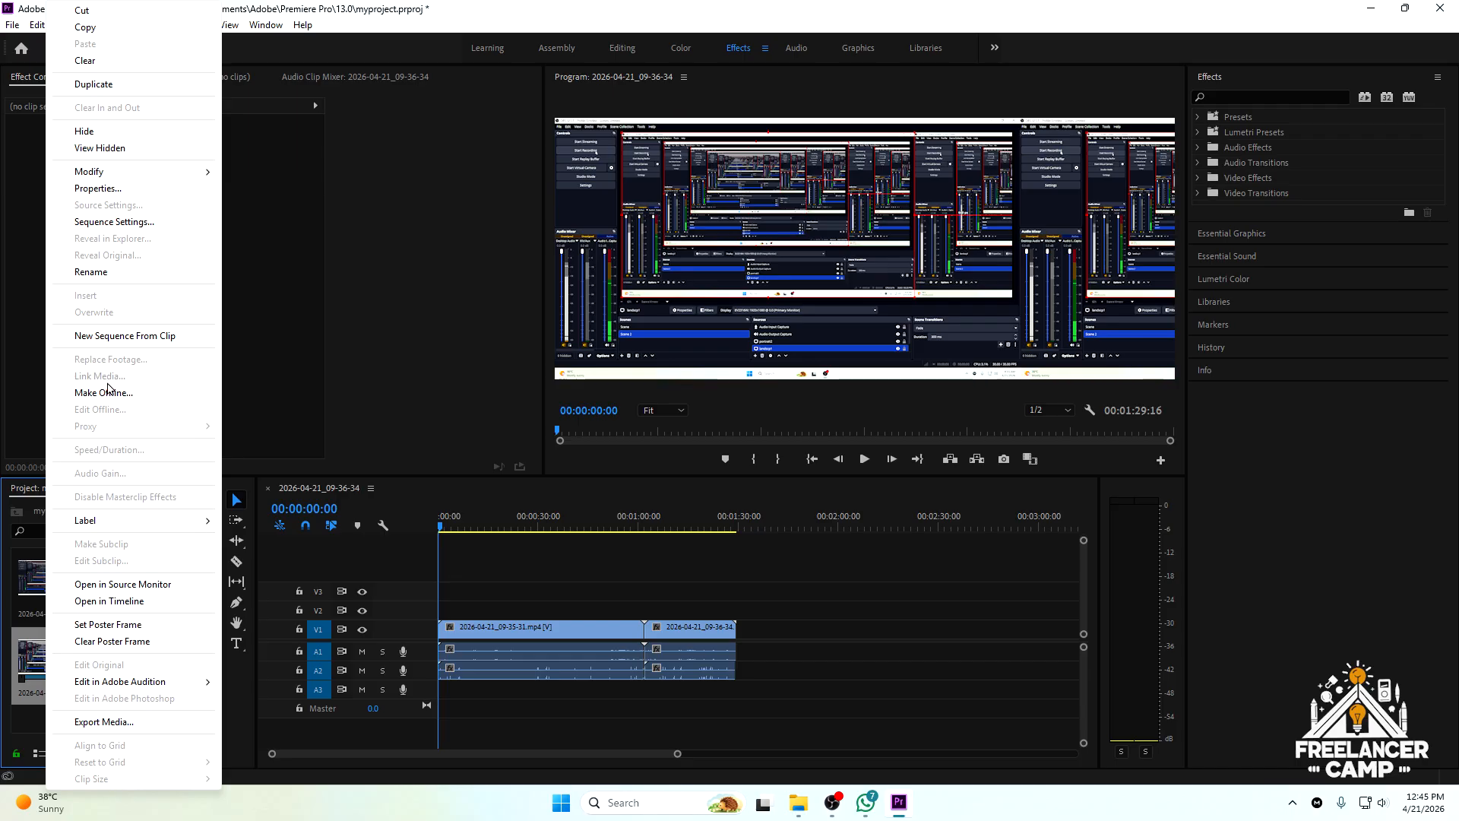
left_click(100, 230)
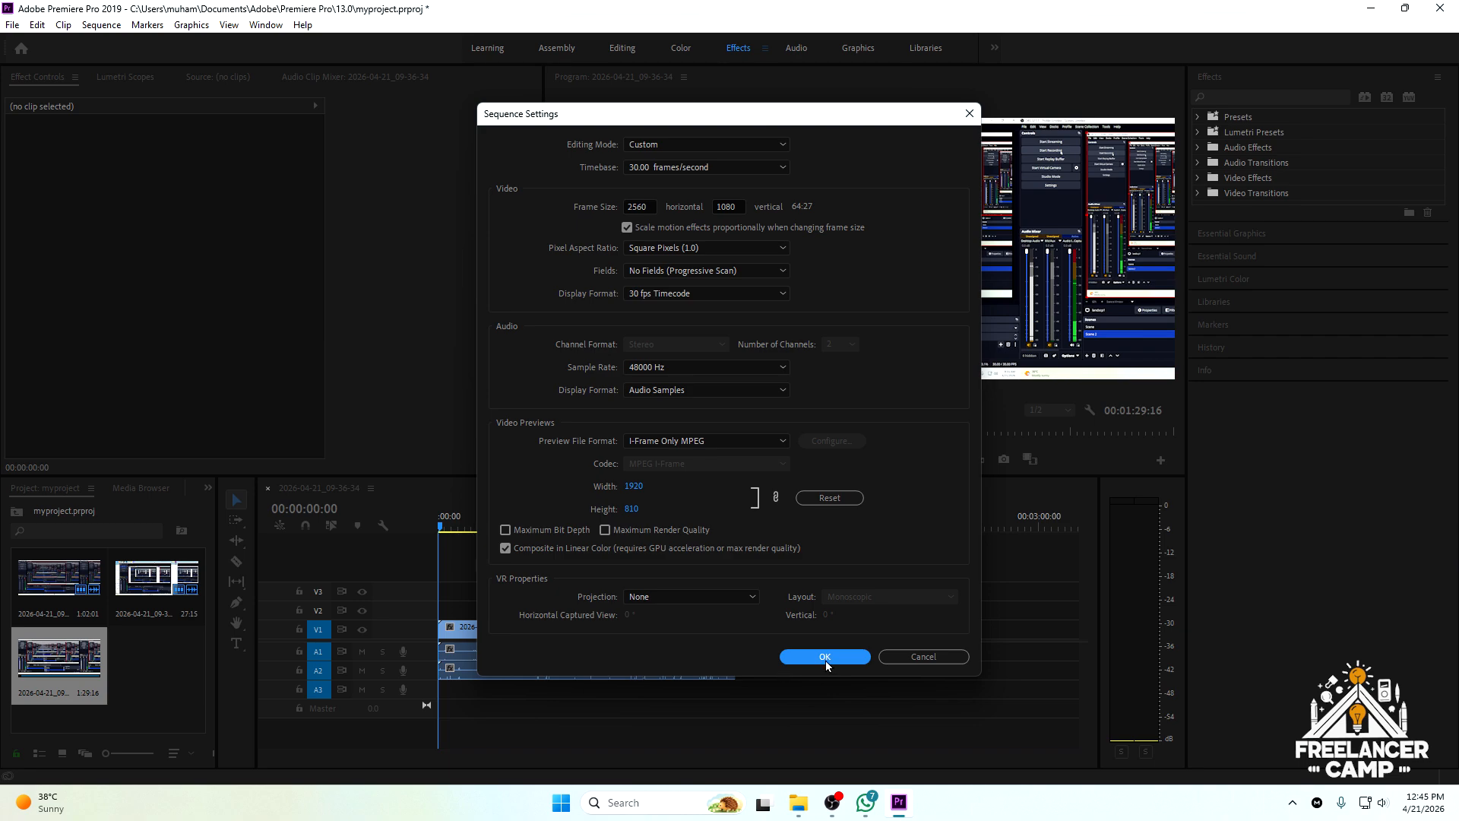
left_click(642, 207)
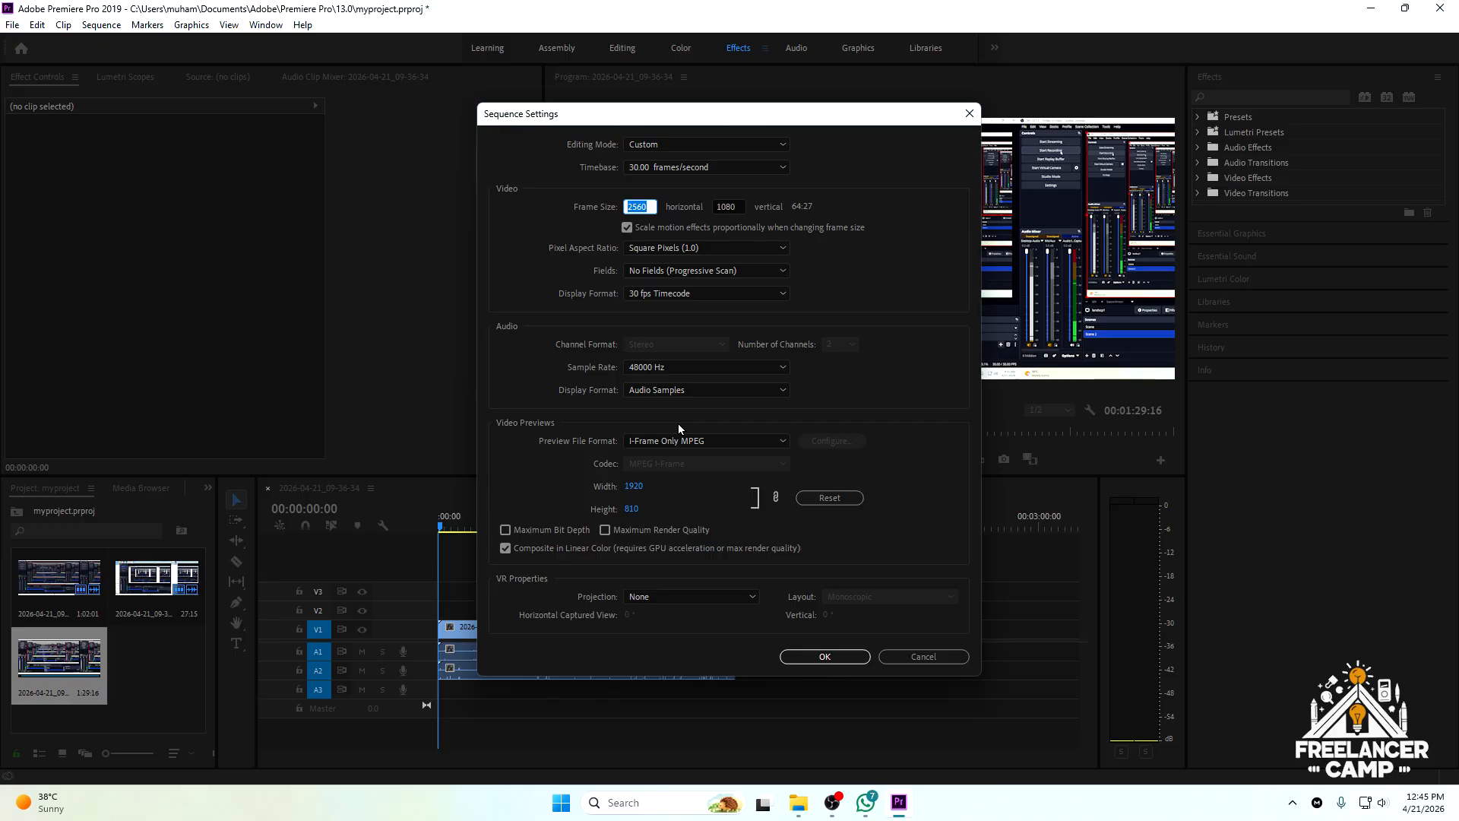
key("BackSpace")
type("1920")
key("Tab")
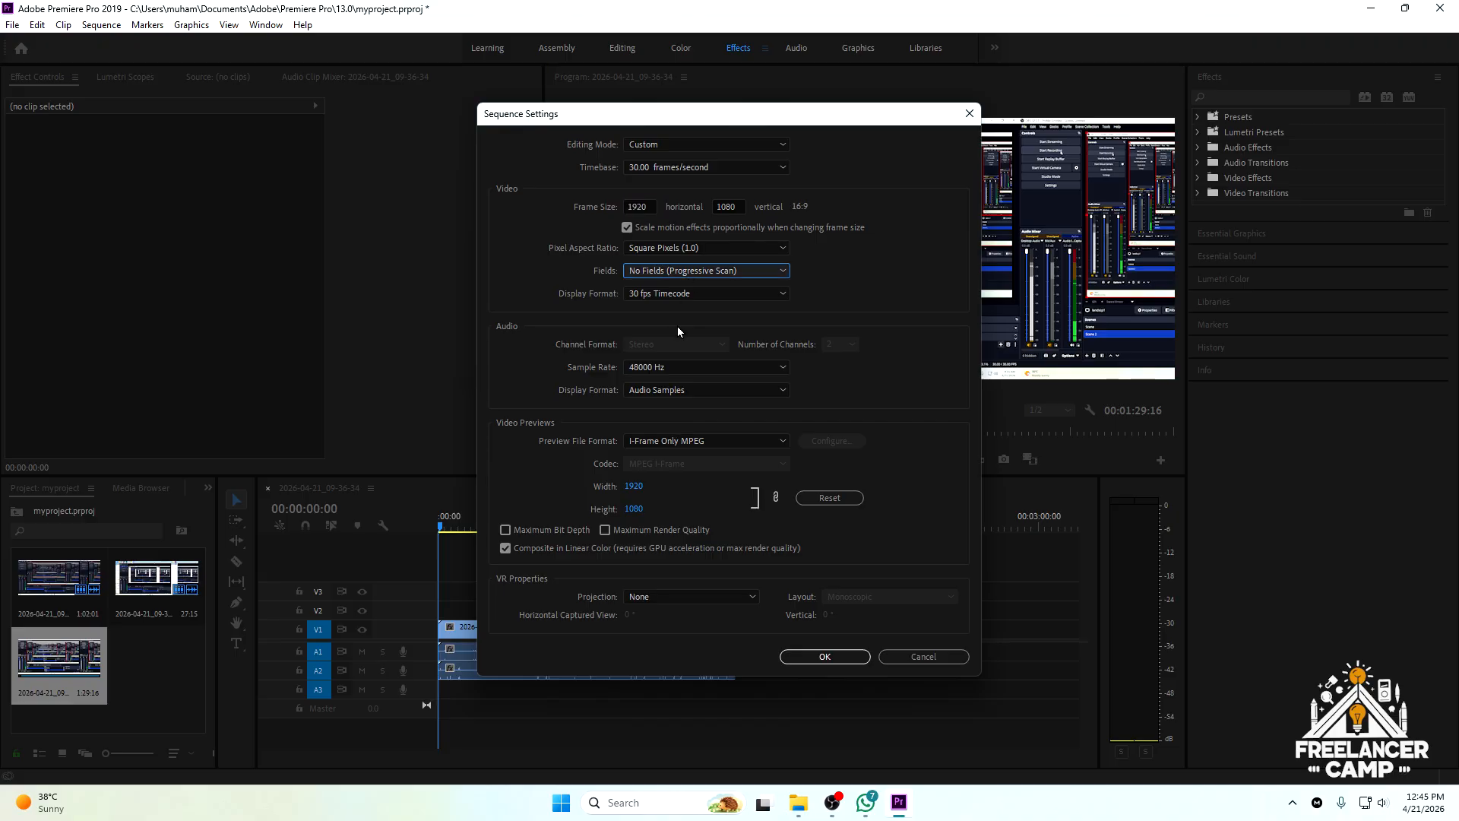
- Enable Maximum Bit Depth and Maximum Render Quality for the sequence's video previews
left_click(563, 526)
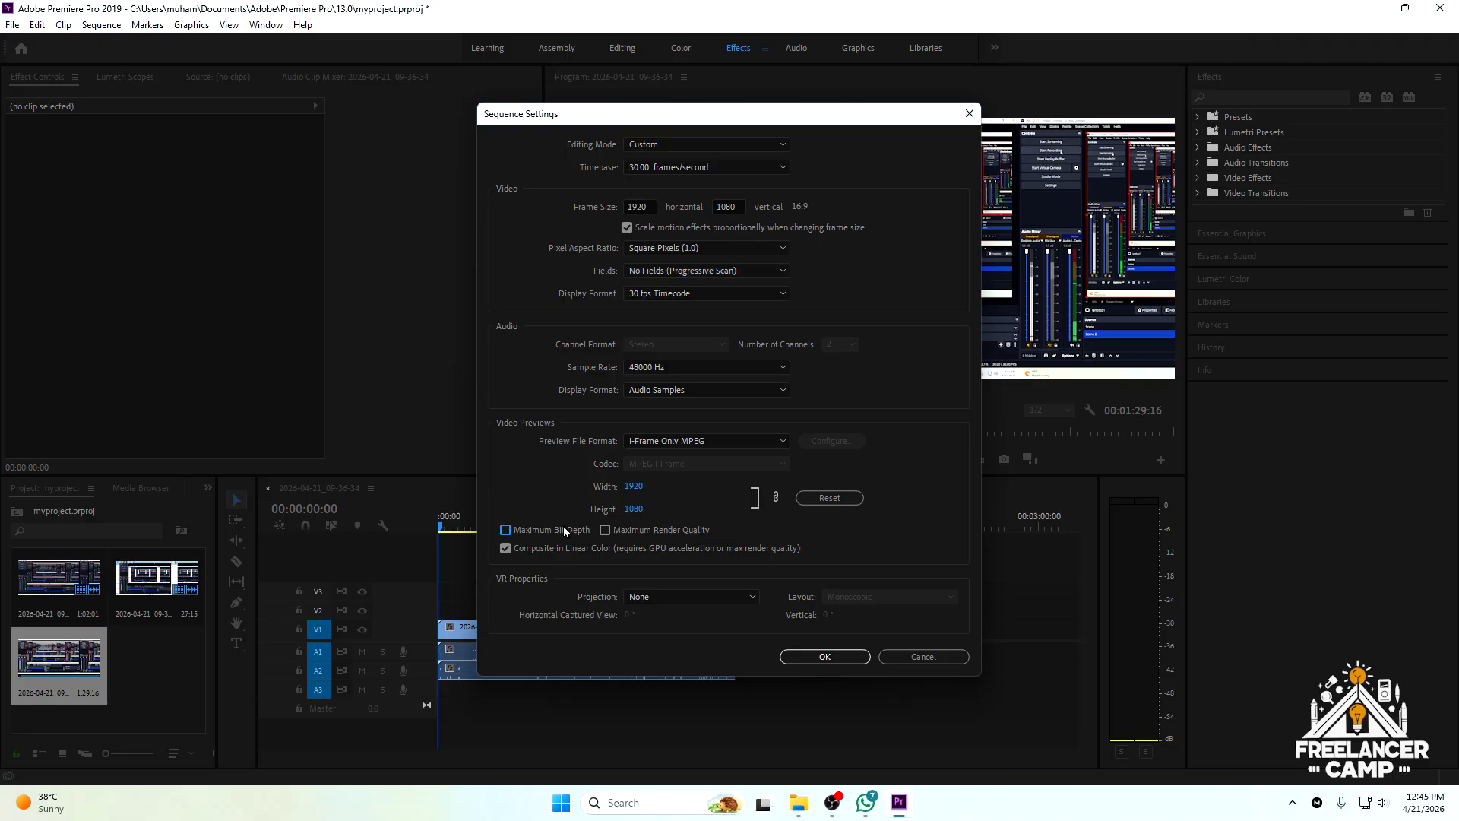
left_click(854, 431)
left_click(620, 530)
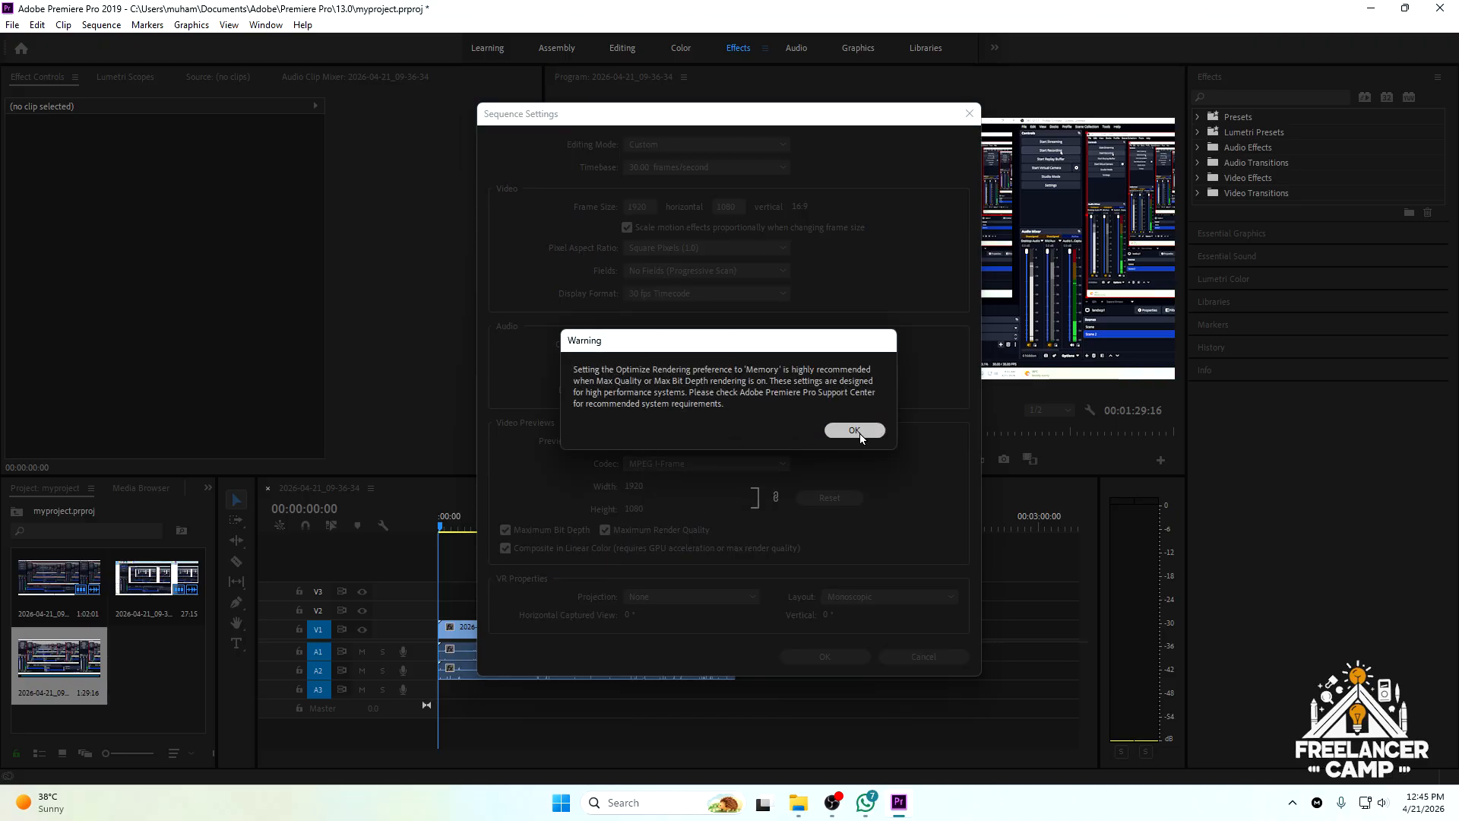
left_click(857, 431)
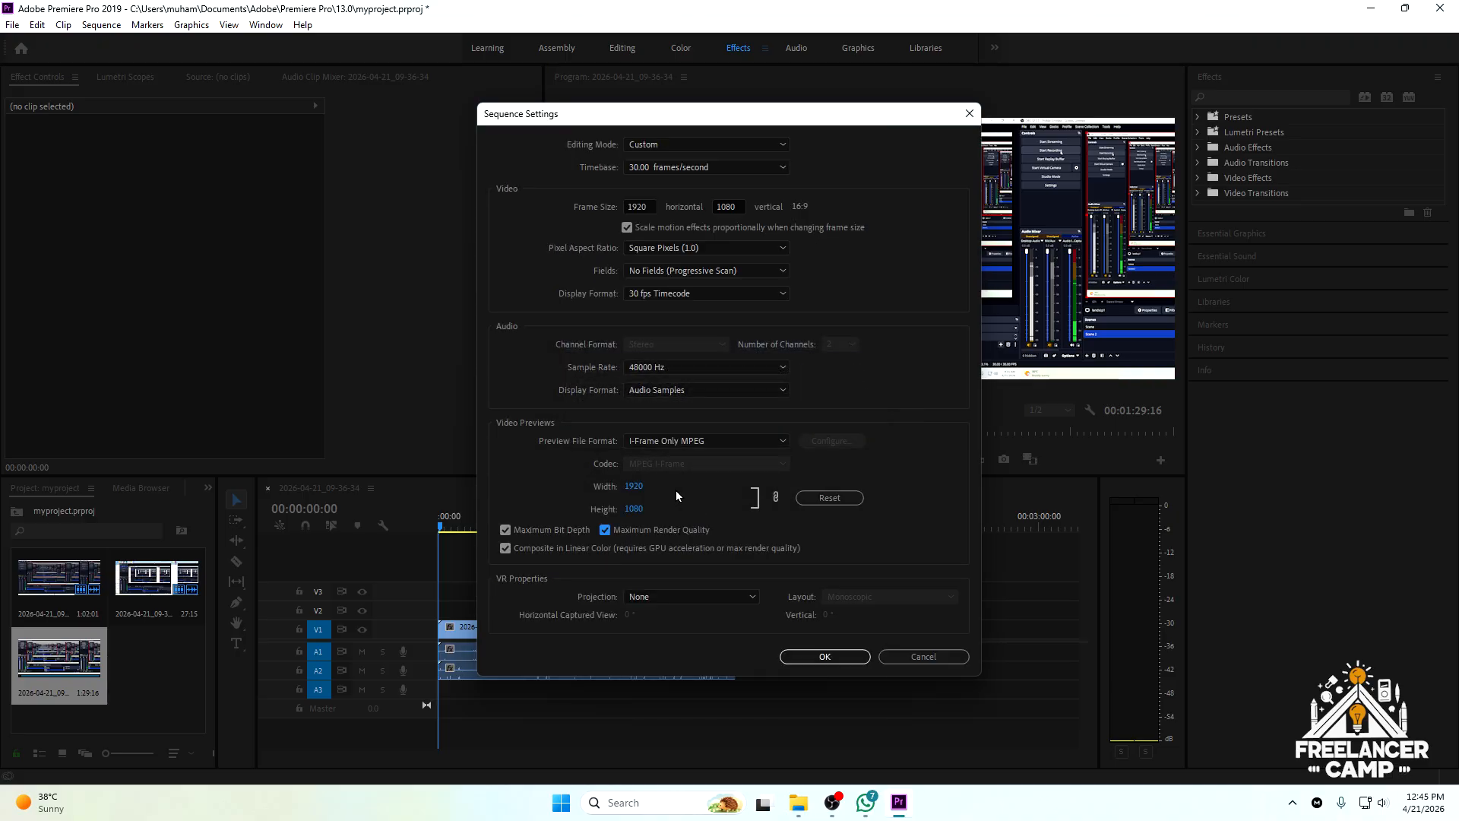
- Keep I-Frame Only MPEG as the preview file format and apply the sequence settings, agreeing to delete all previews
left_click(728, 449)
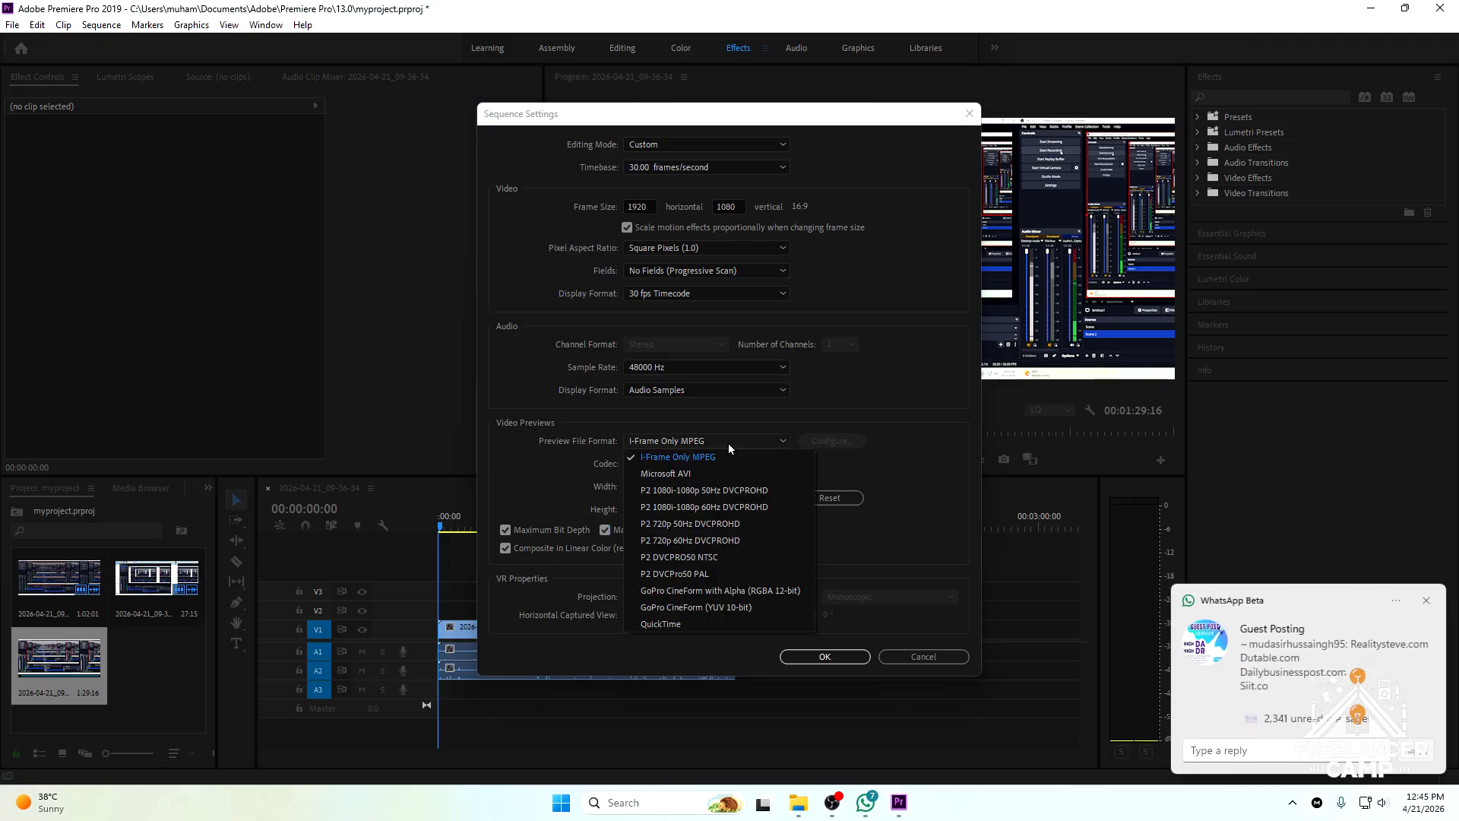
left_click(728, 444)
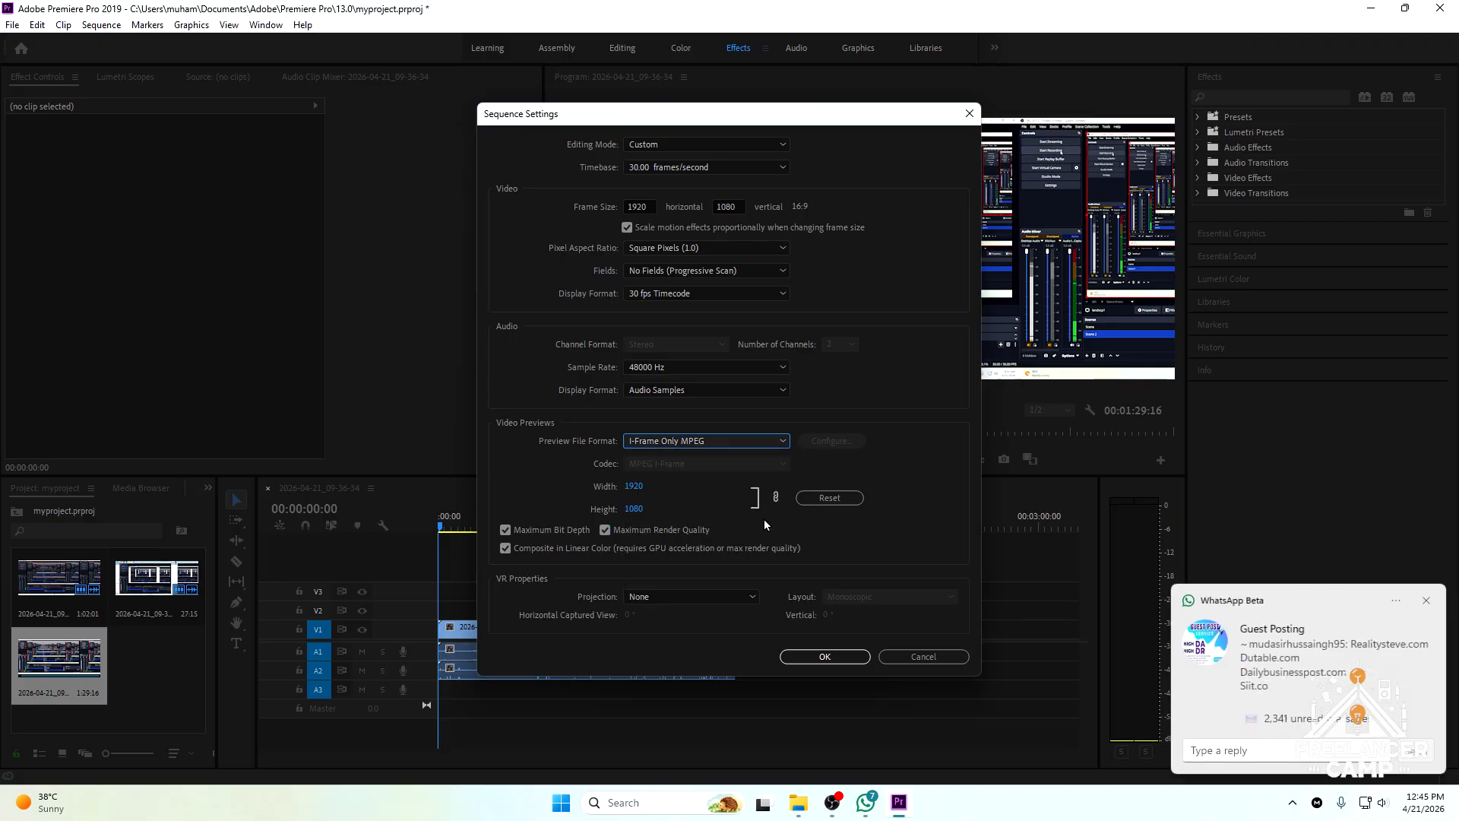
left_click(823, 659)
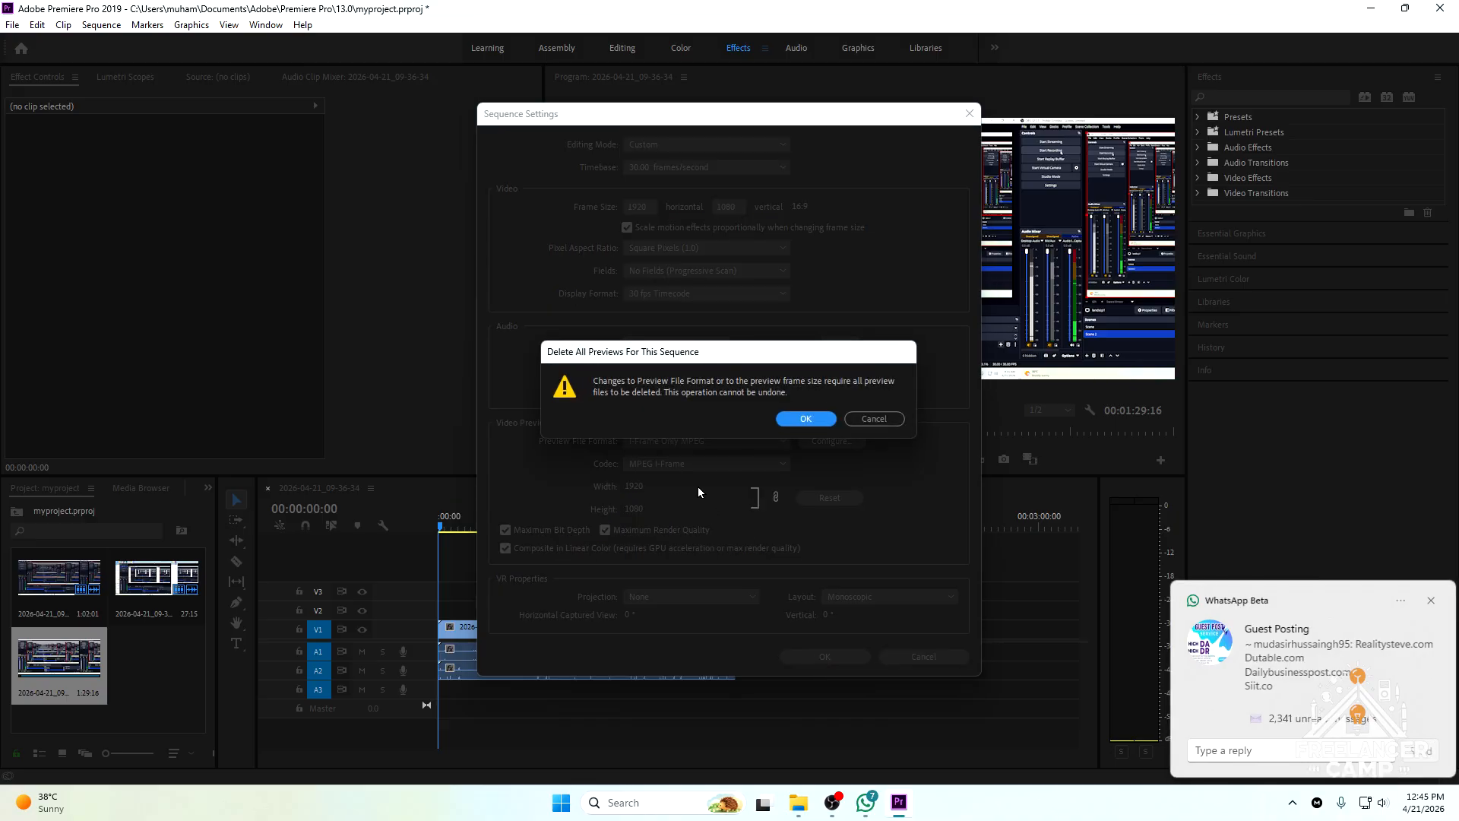
left_click(796, 417)
- Set the first clip's horizontal position to 1280, copied from its horizontal anchor point value
left_click(507, 634)
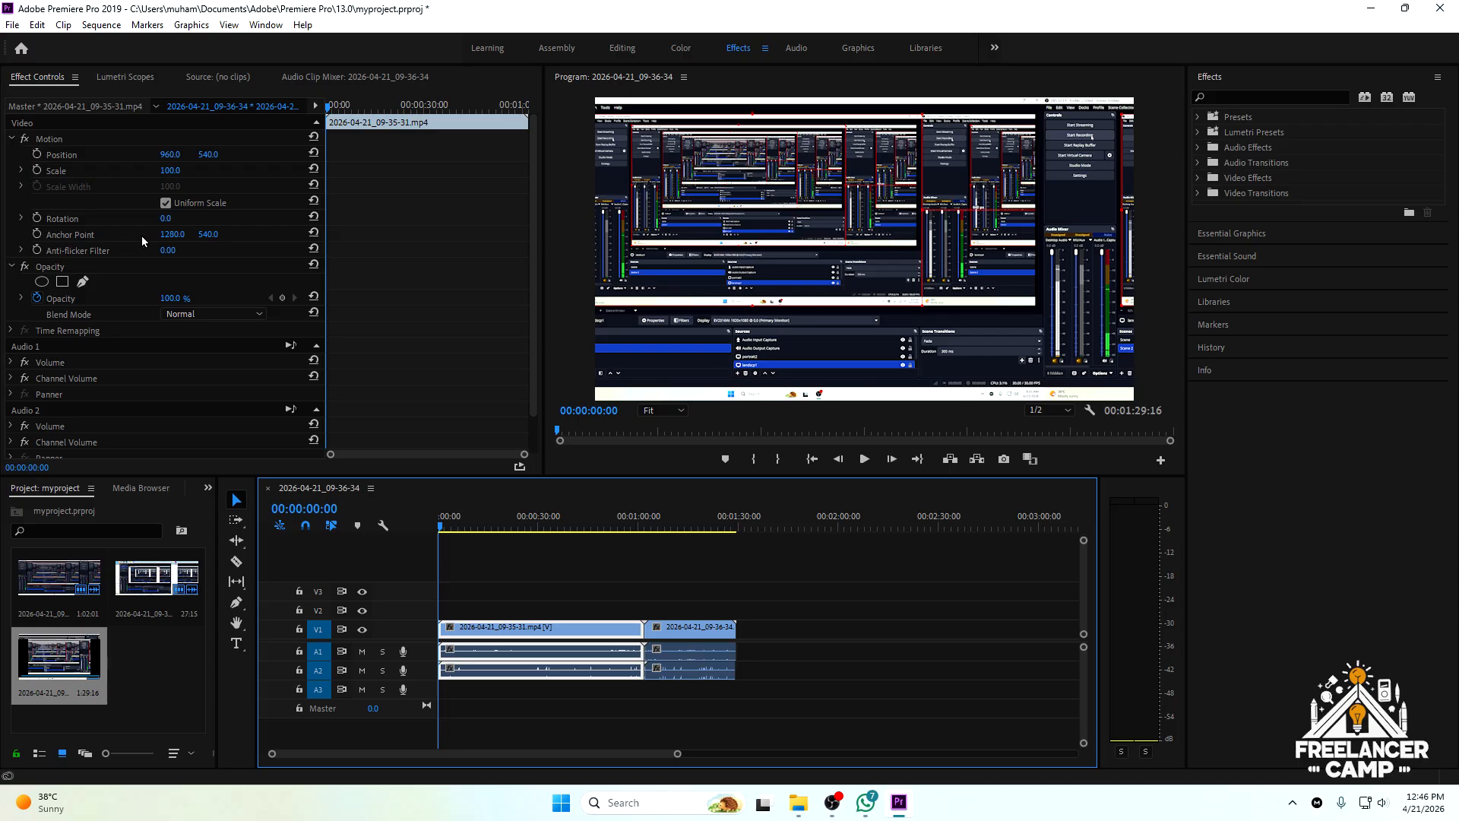
left_click(175, 233)
key("ctrl+c")
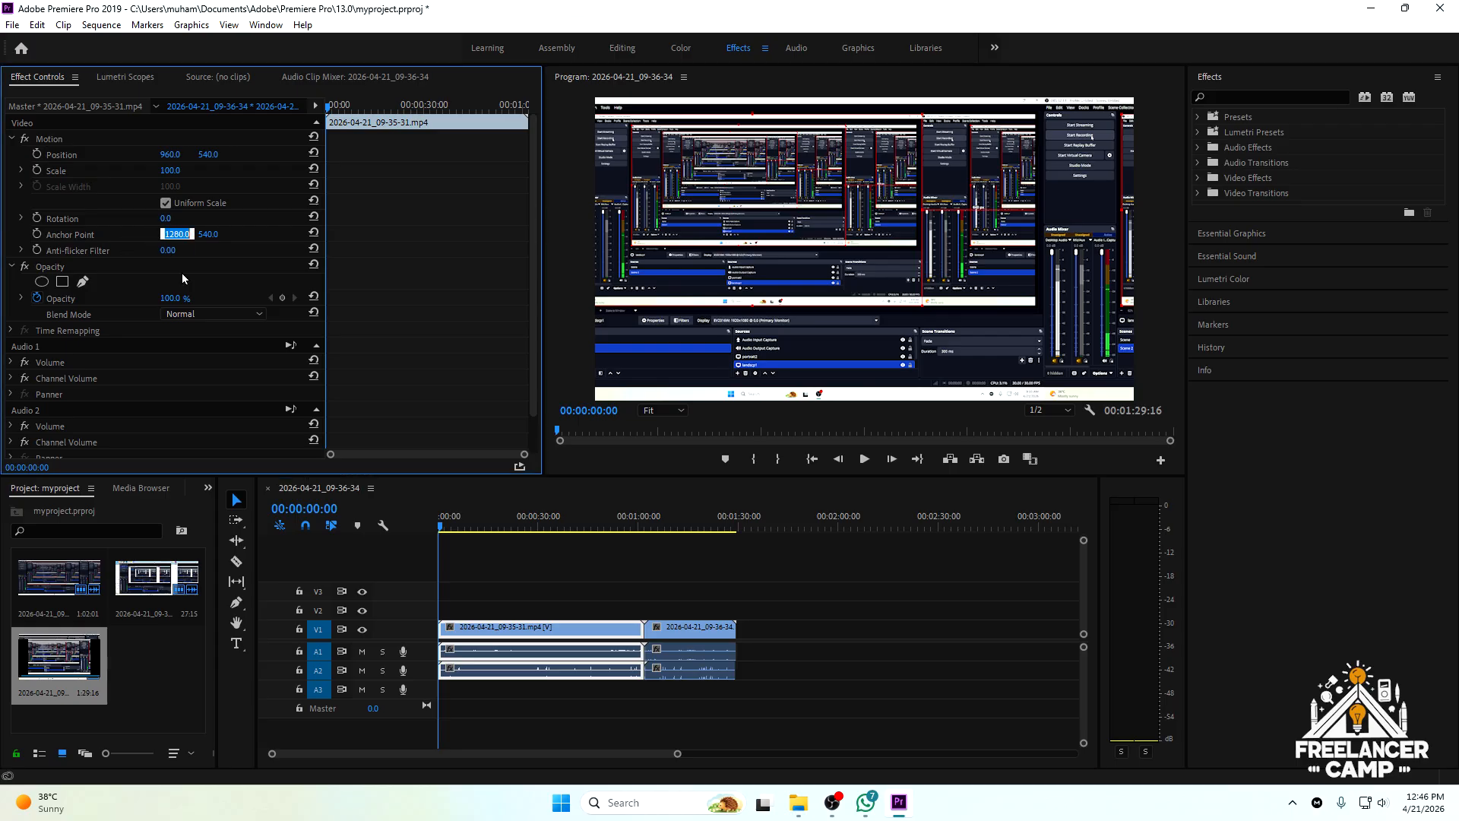
left_click(172, 154)
key("ctrl+v")
key("Return")
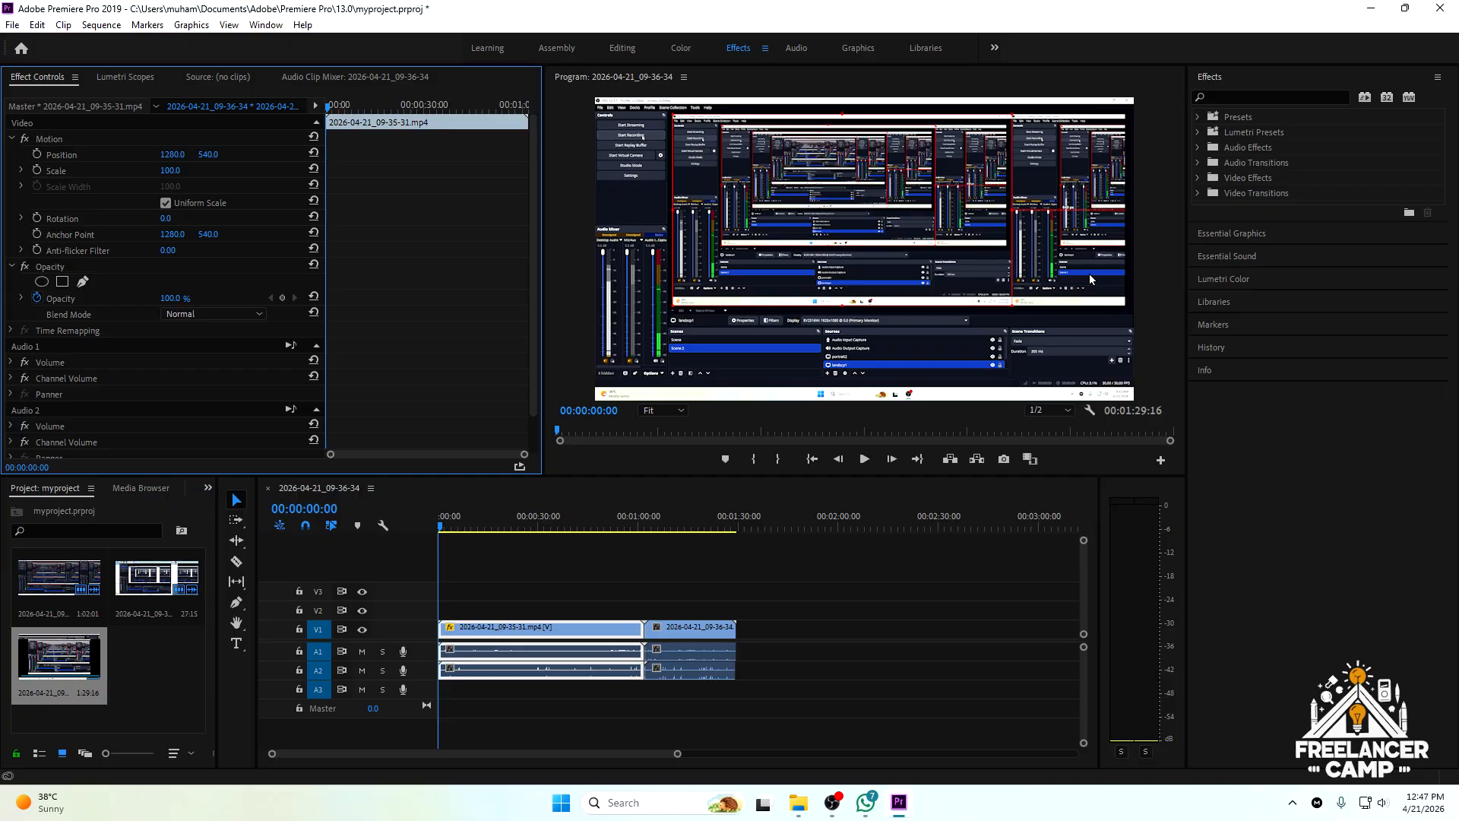
- Copy the first clip and paste only its Motion attributes onto the second clip, leaving out Volume and Channel Volume
left_click(488, 635)
right_click(488, 636)
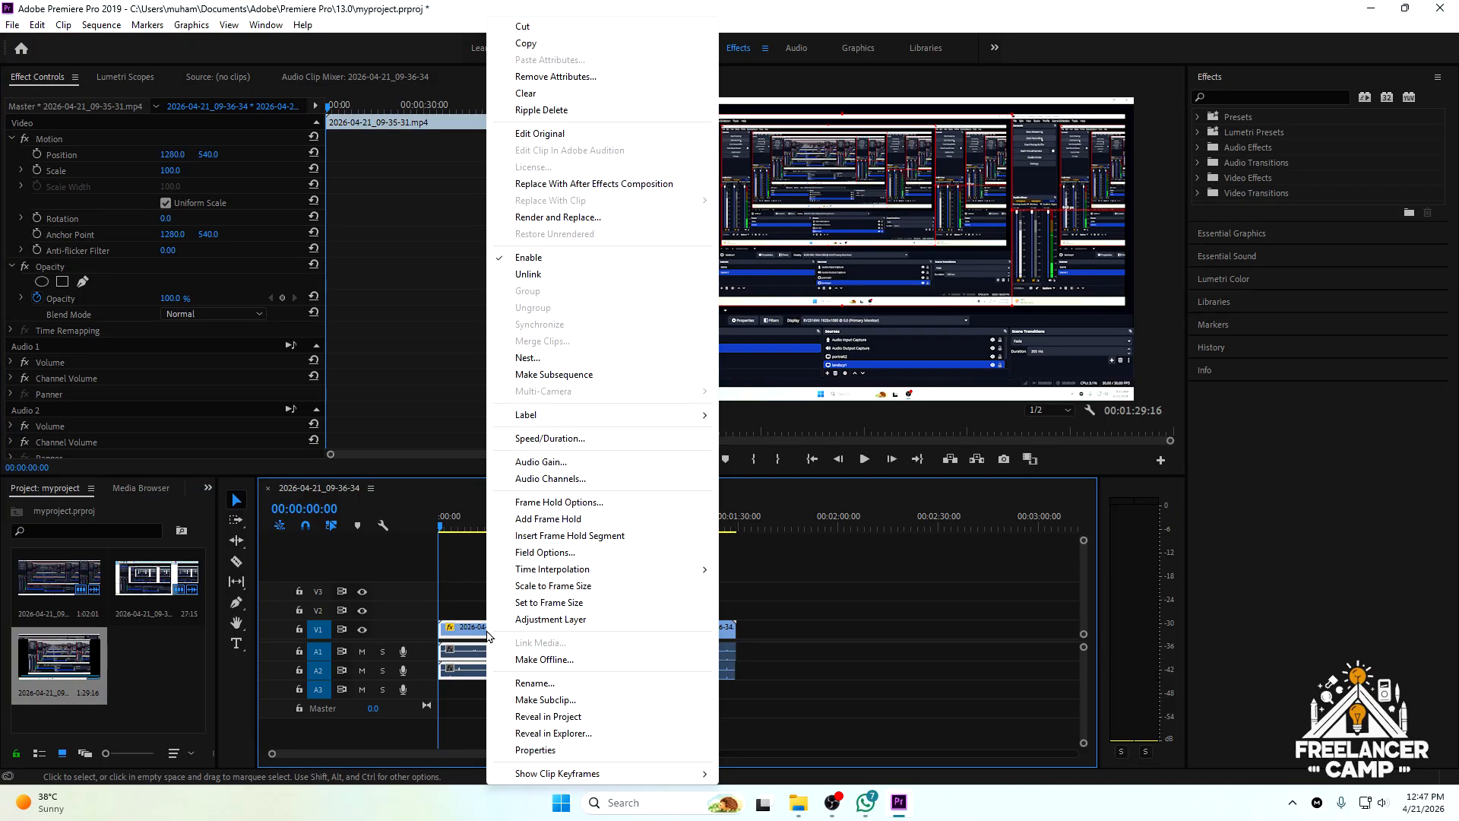
left_click(532, 44)
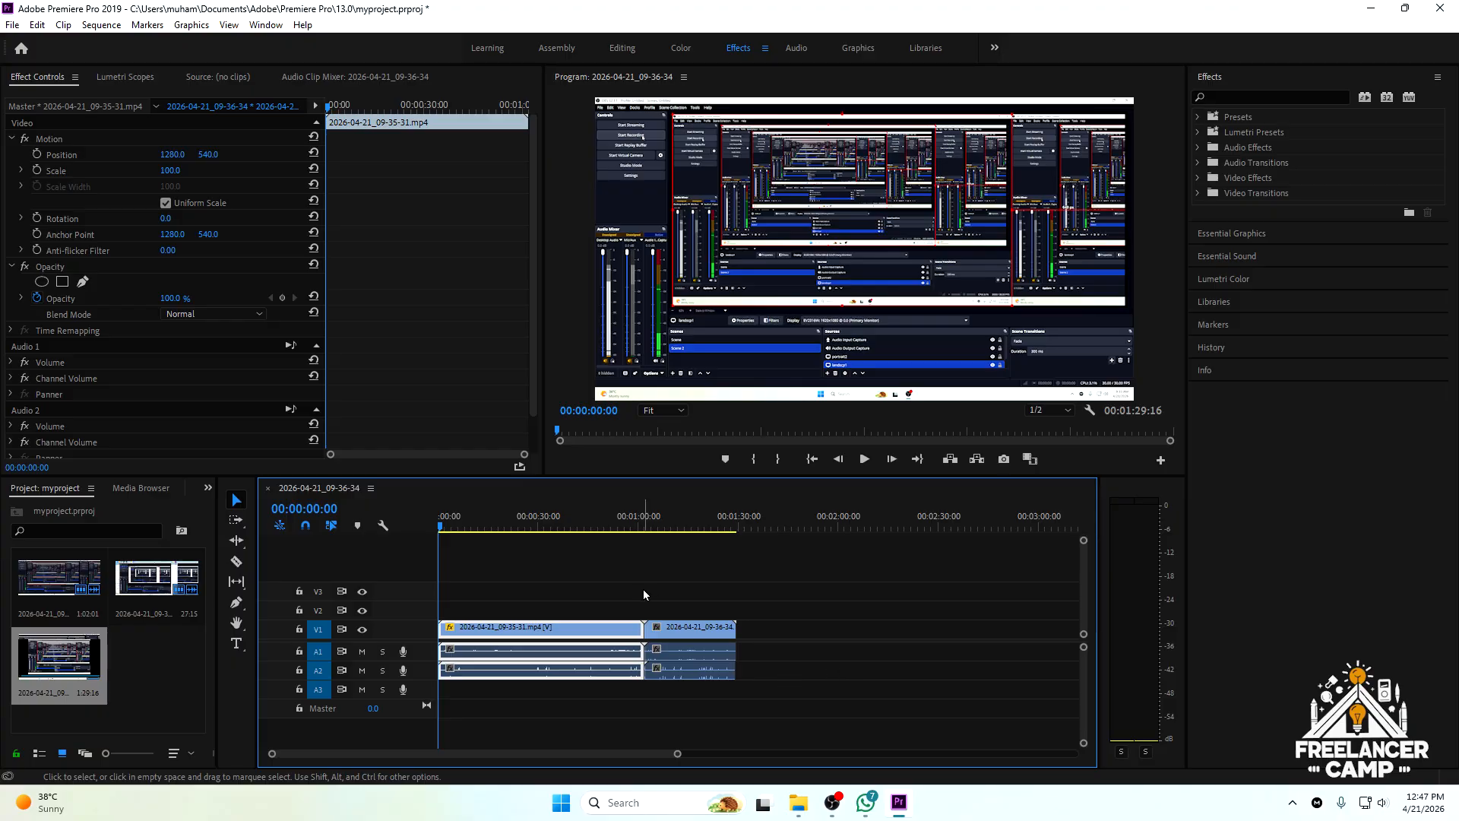
left_click_drag(834, 717, 682, 592)
right_click(679, 631)
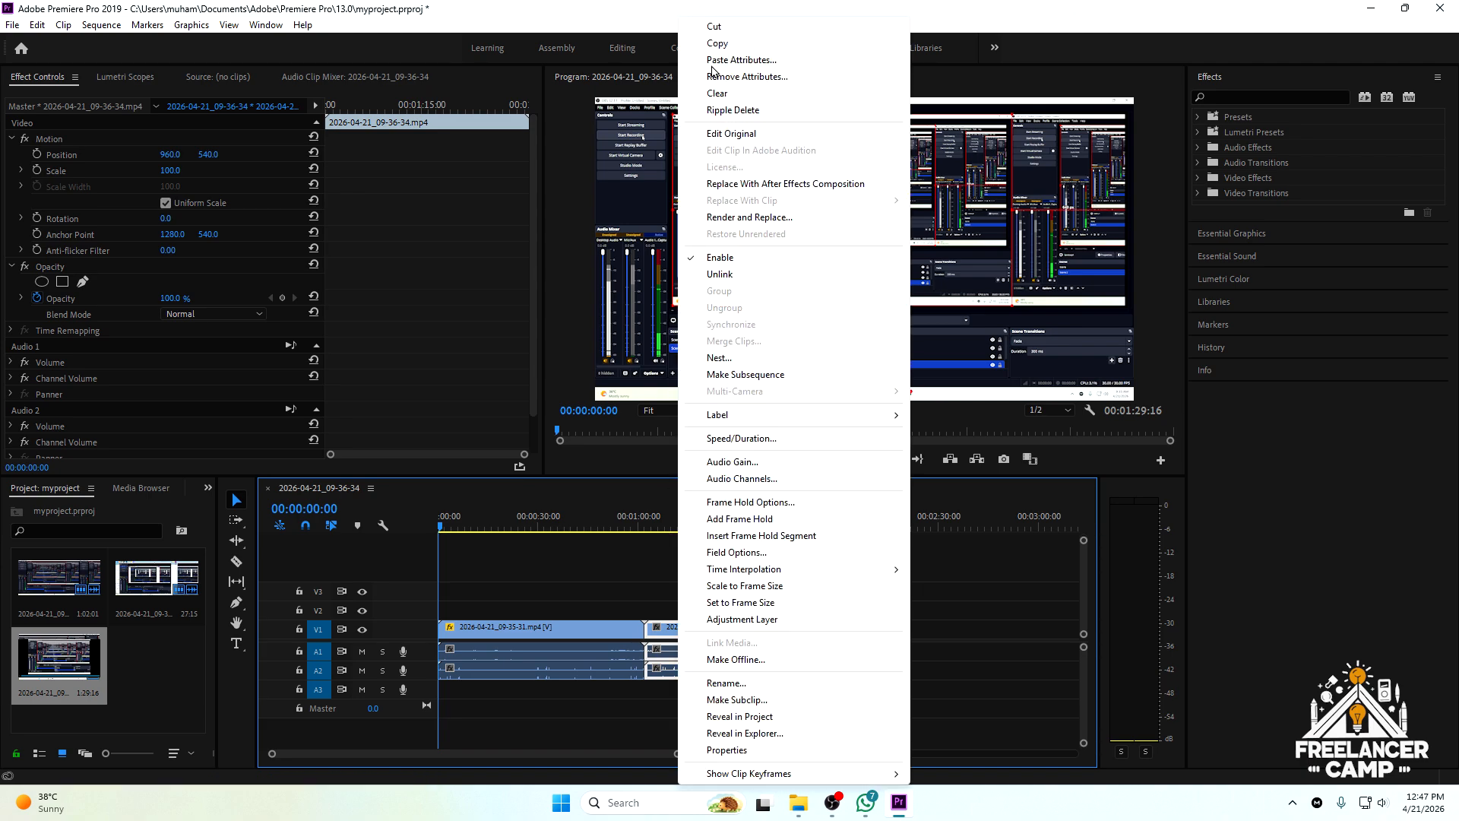
left_click(713, 66)
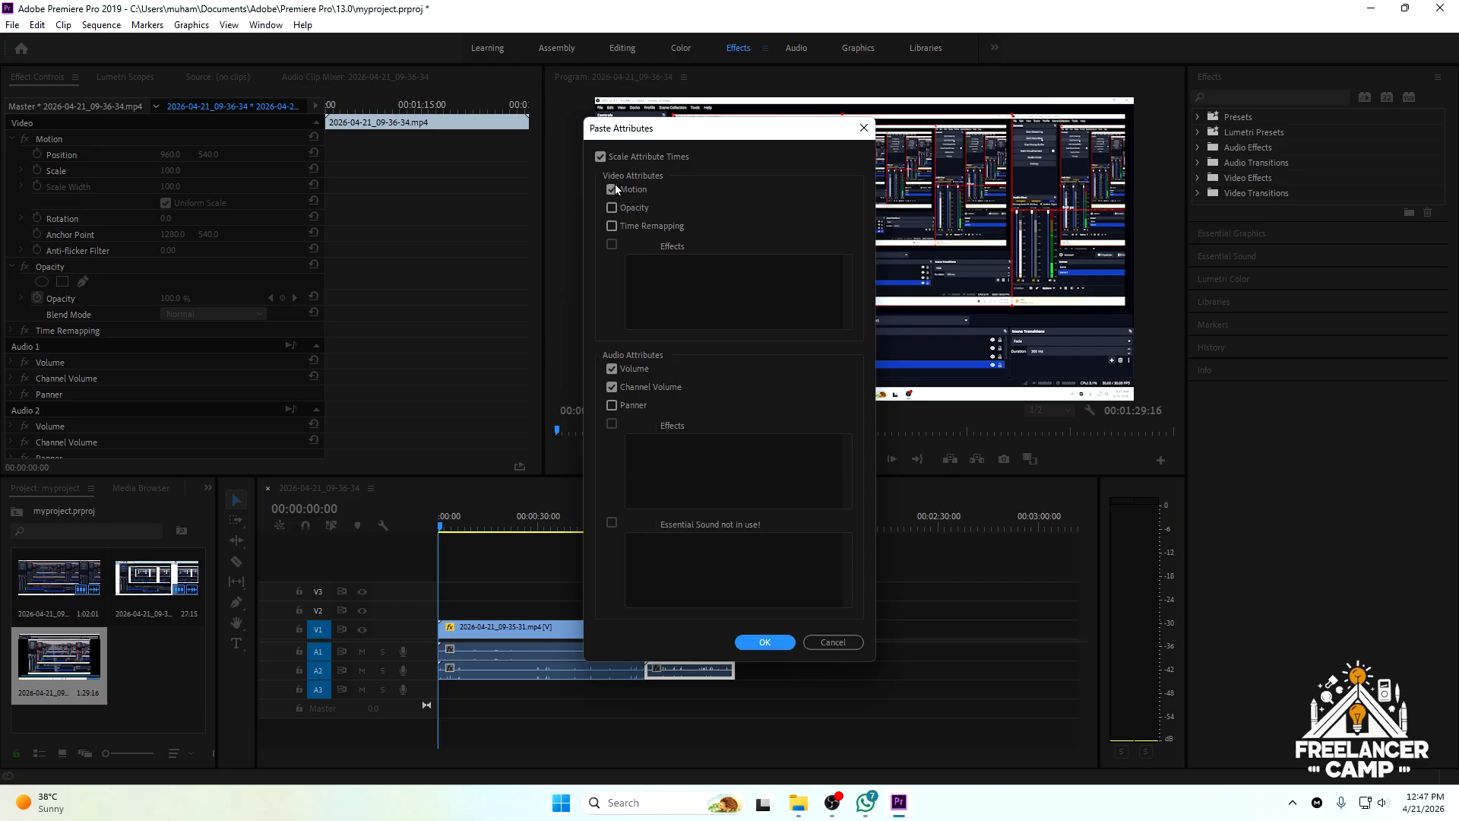
left_click(623, 368)
left_click(622, 388)
left_click(779, 649)
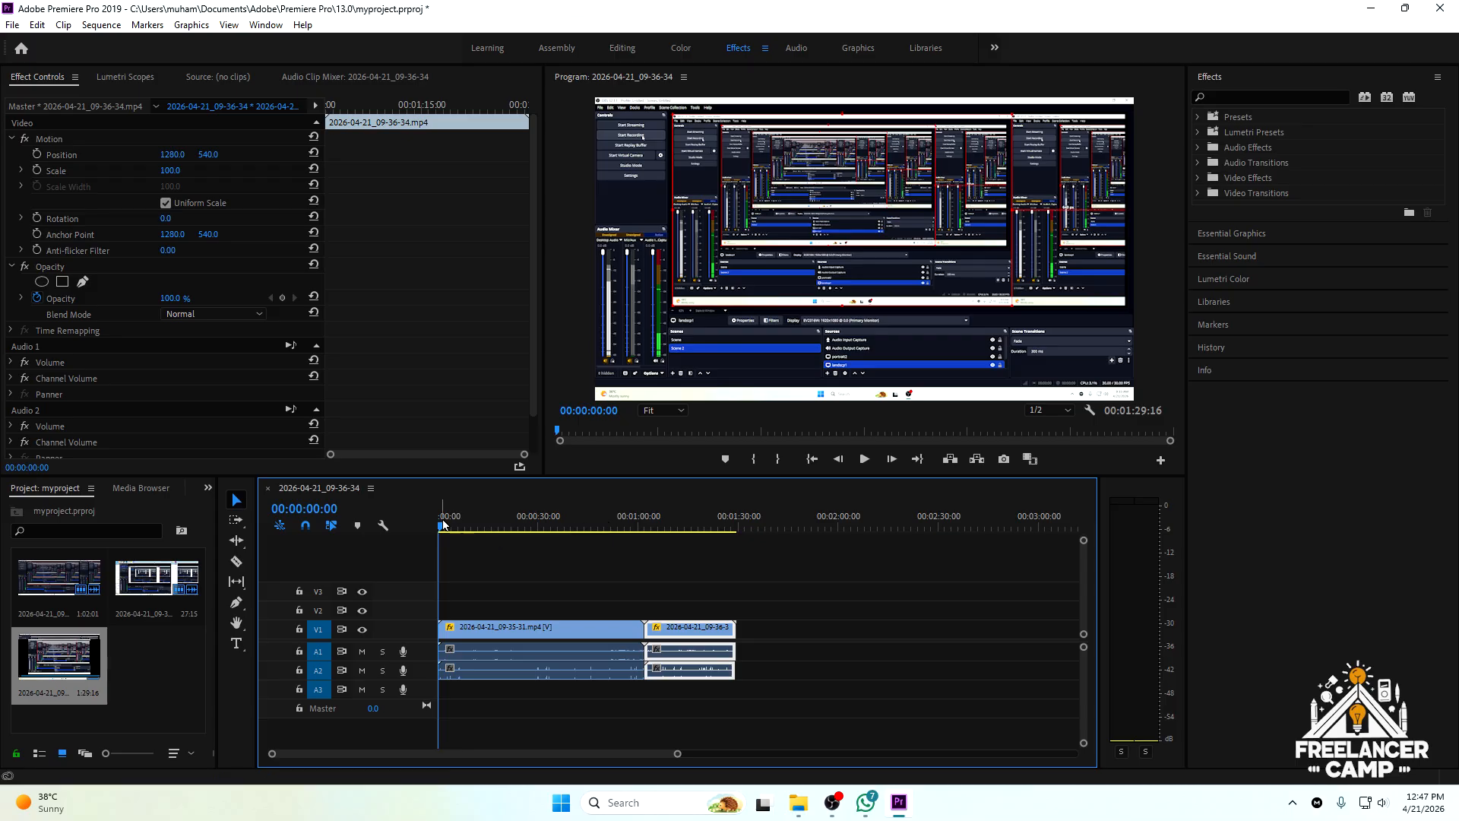
- Scrub through the landscape sequence and export it as 1920x1080 H.264 video with the Match Source - High bitrate preset
left_click_drag(440, 534, 701, 506)
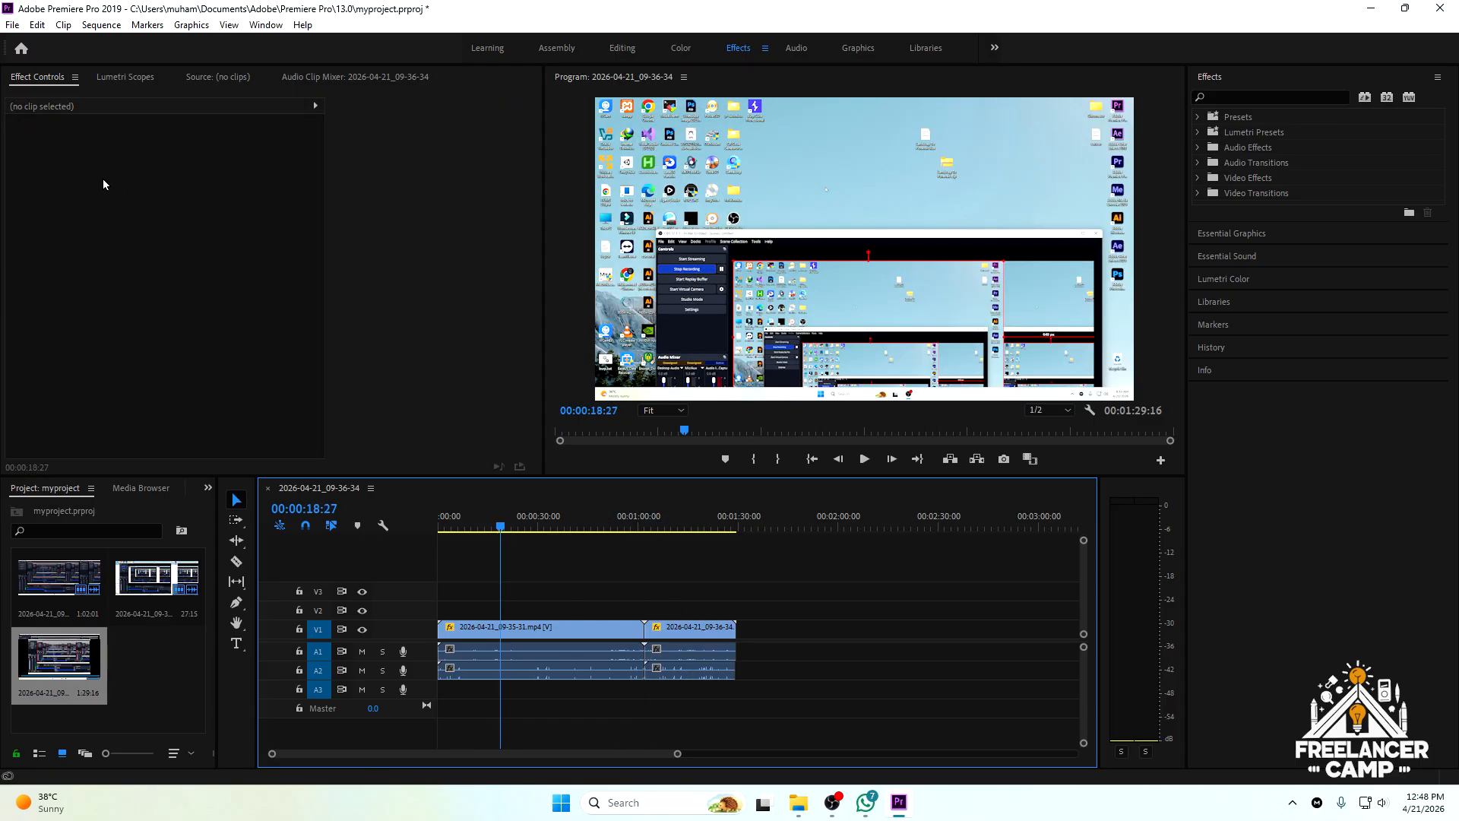
left_click(11, 25)
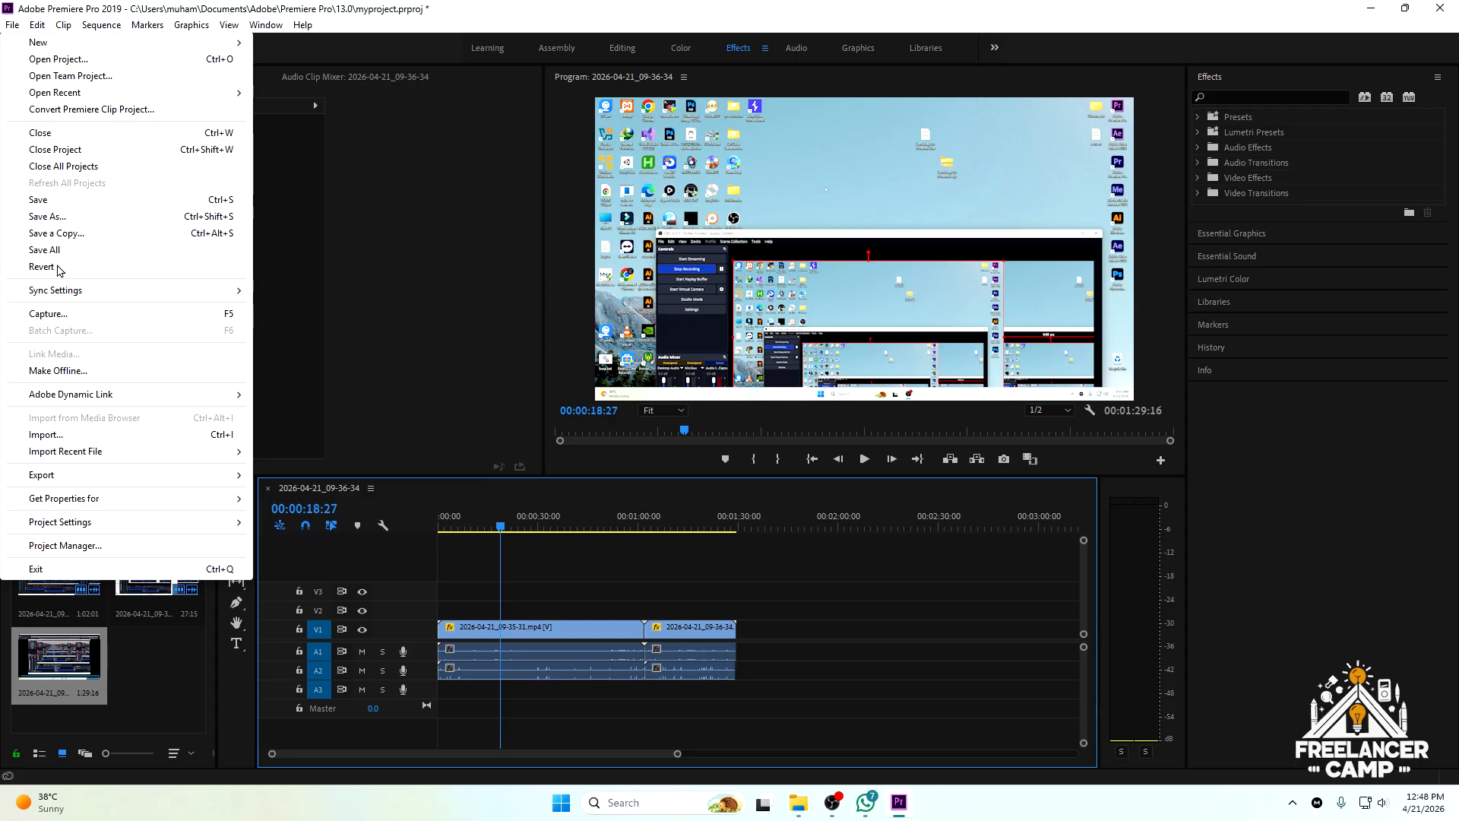
mouse_move(73, 484)
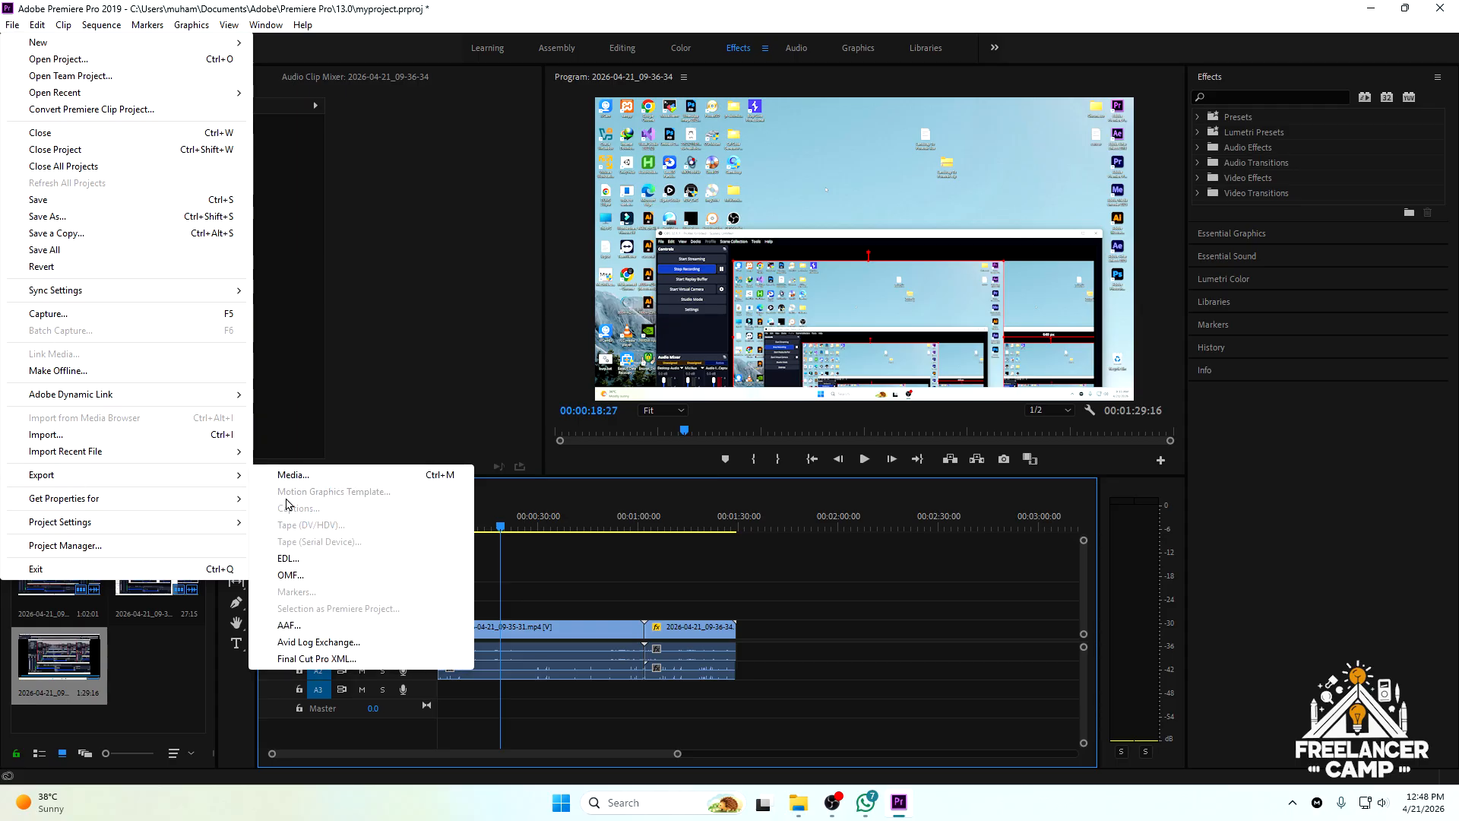
left_click(309, 479)
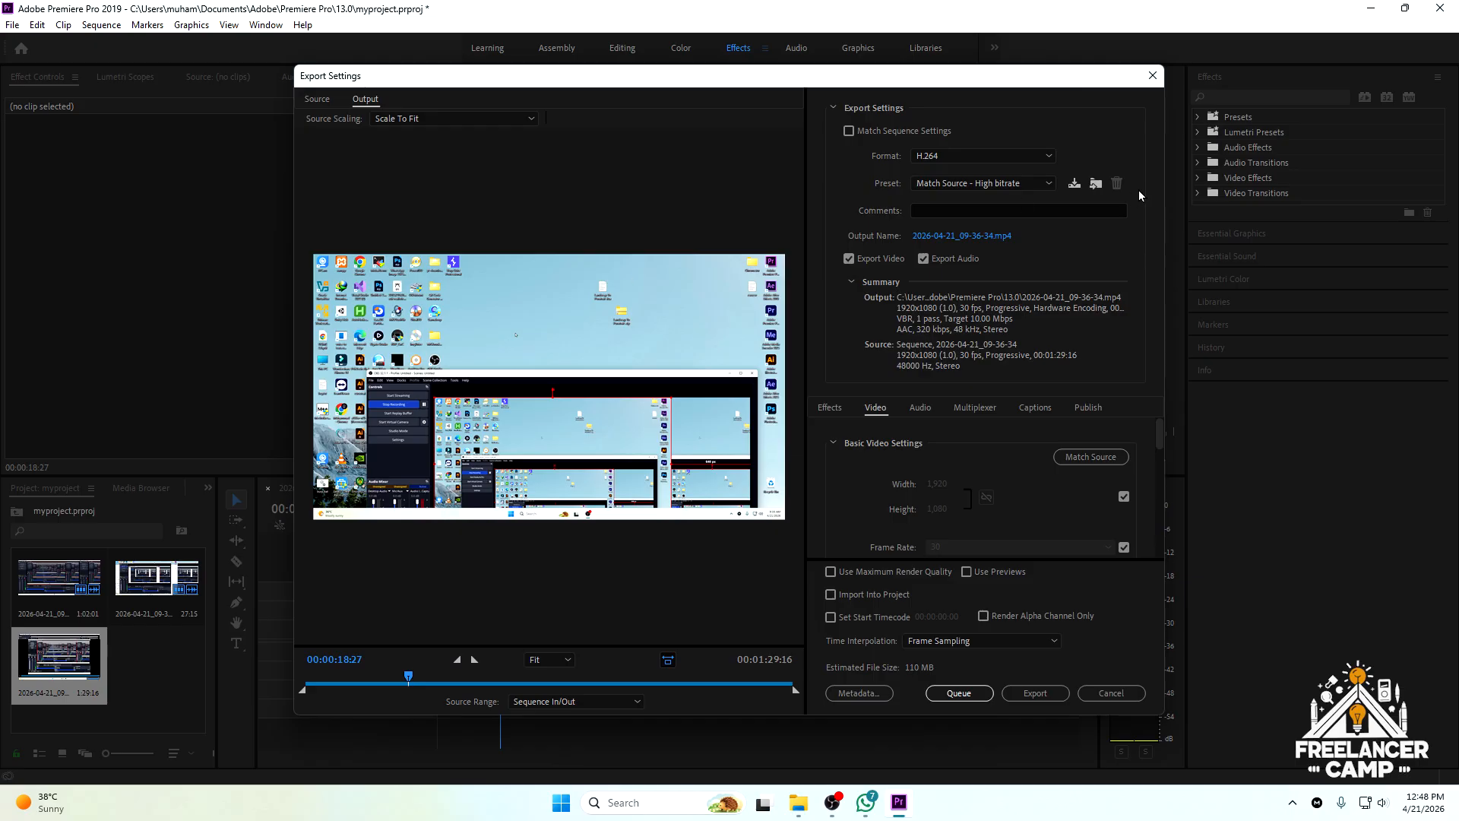
left_click(947, 182)
left_click(945, 184)
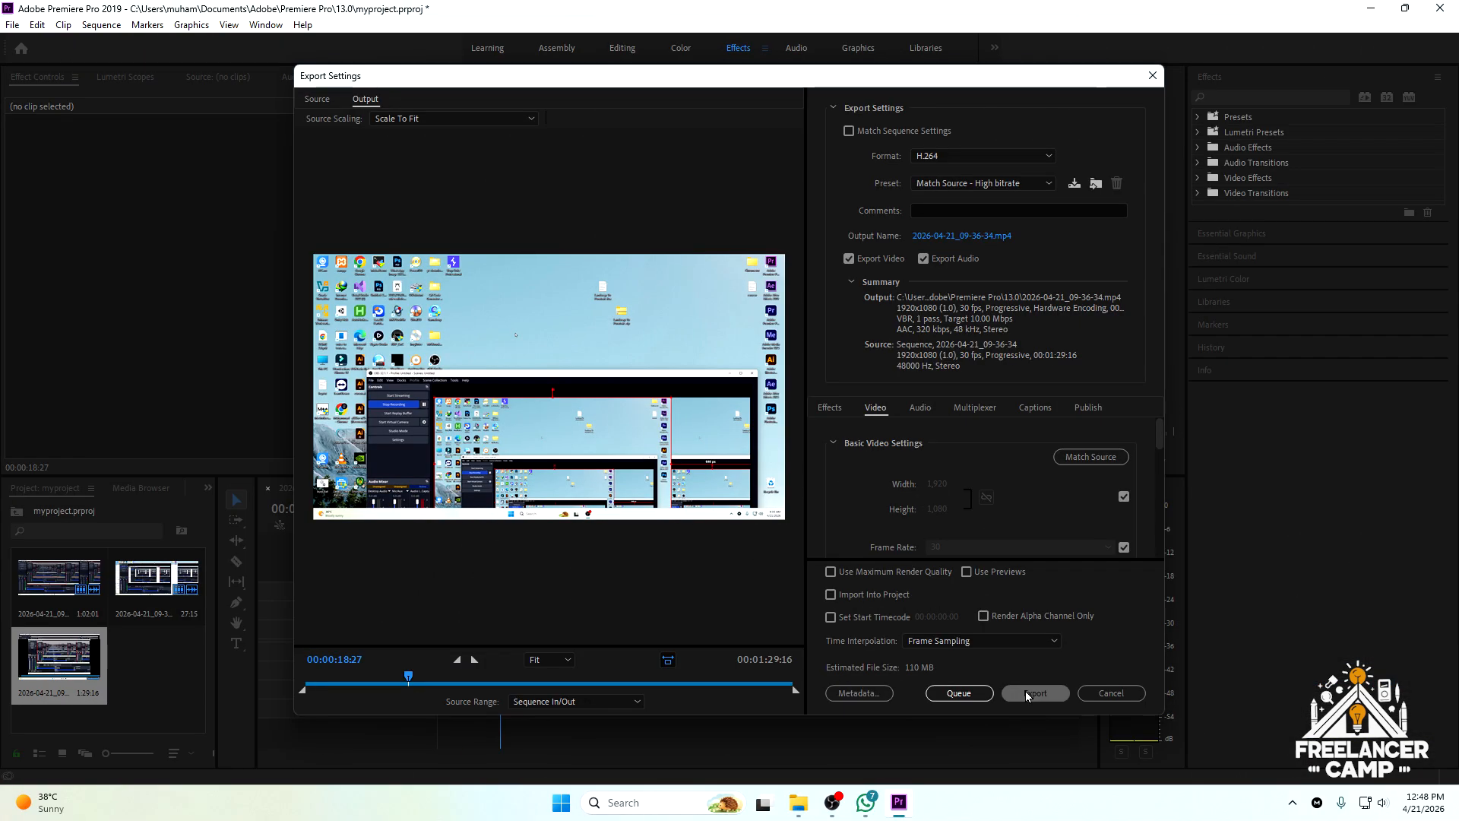
left_click(1025, 694)
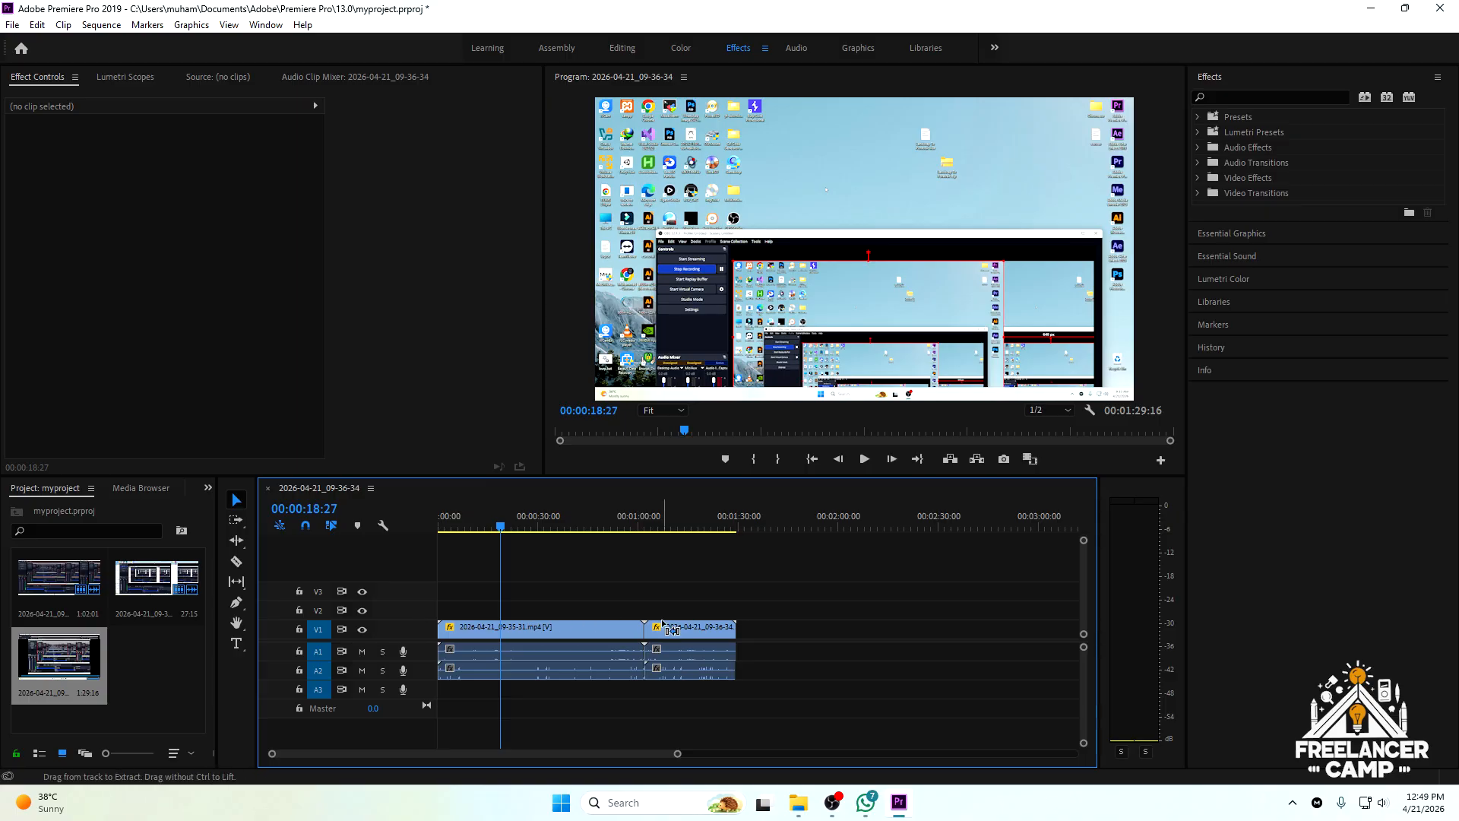
- Set the sequence's horizontal frame size to 640 in its settings and agree to delete all previews
left_click(149, 680)
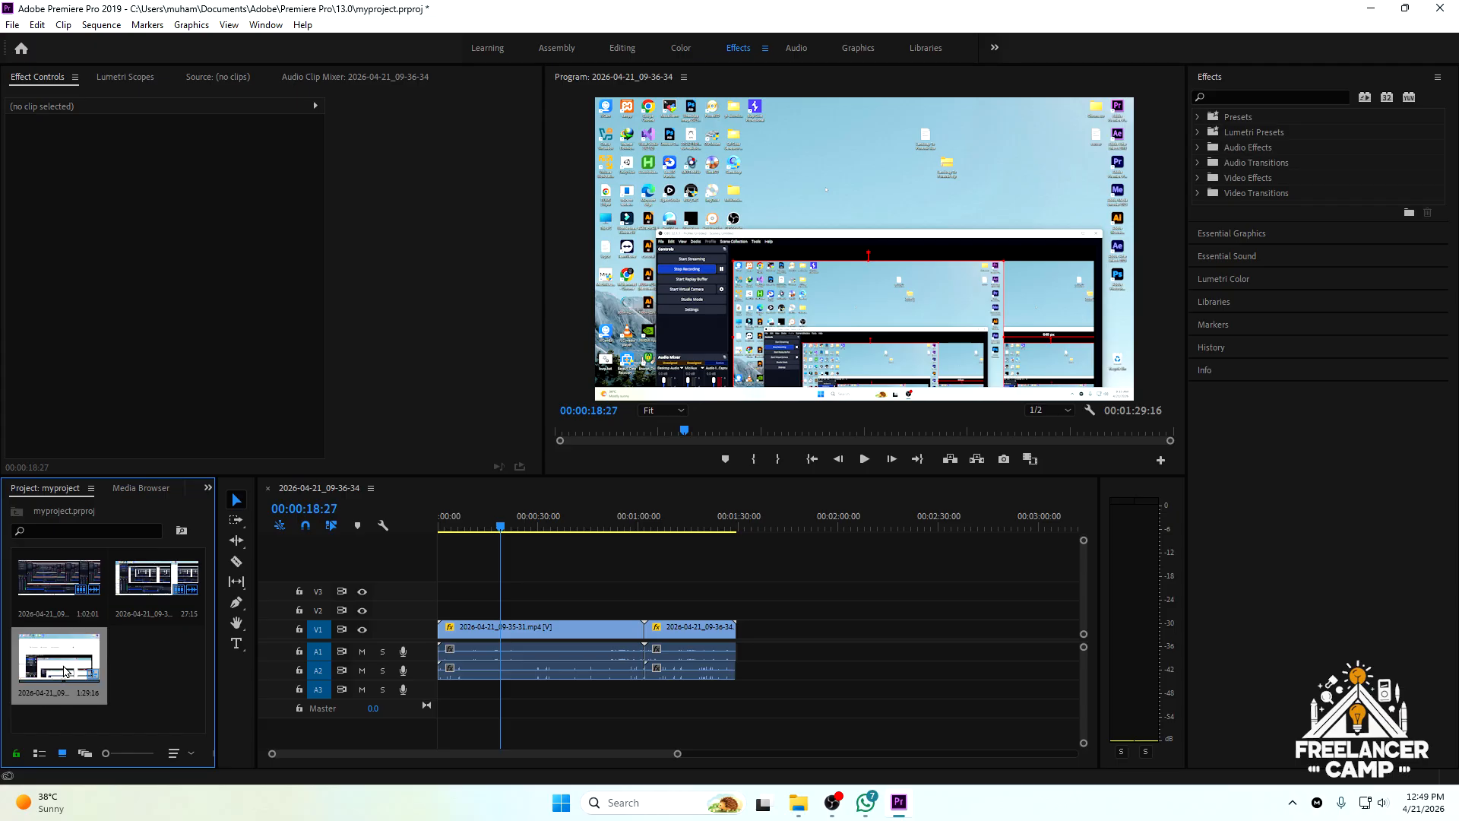
right_click(26, 654)
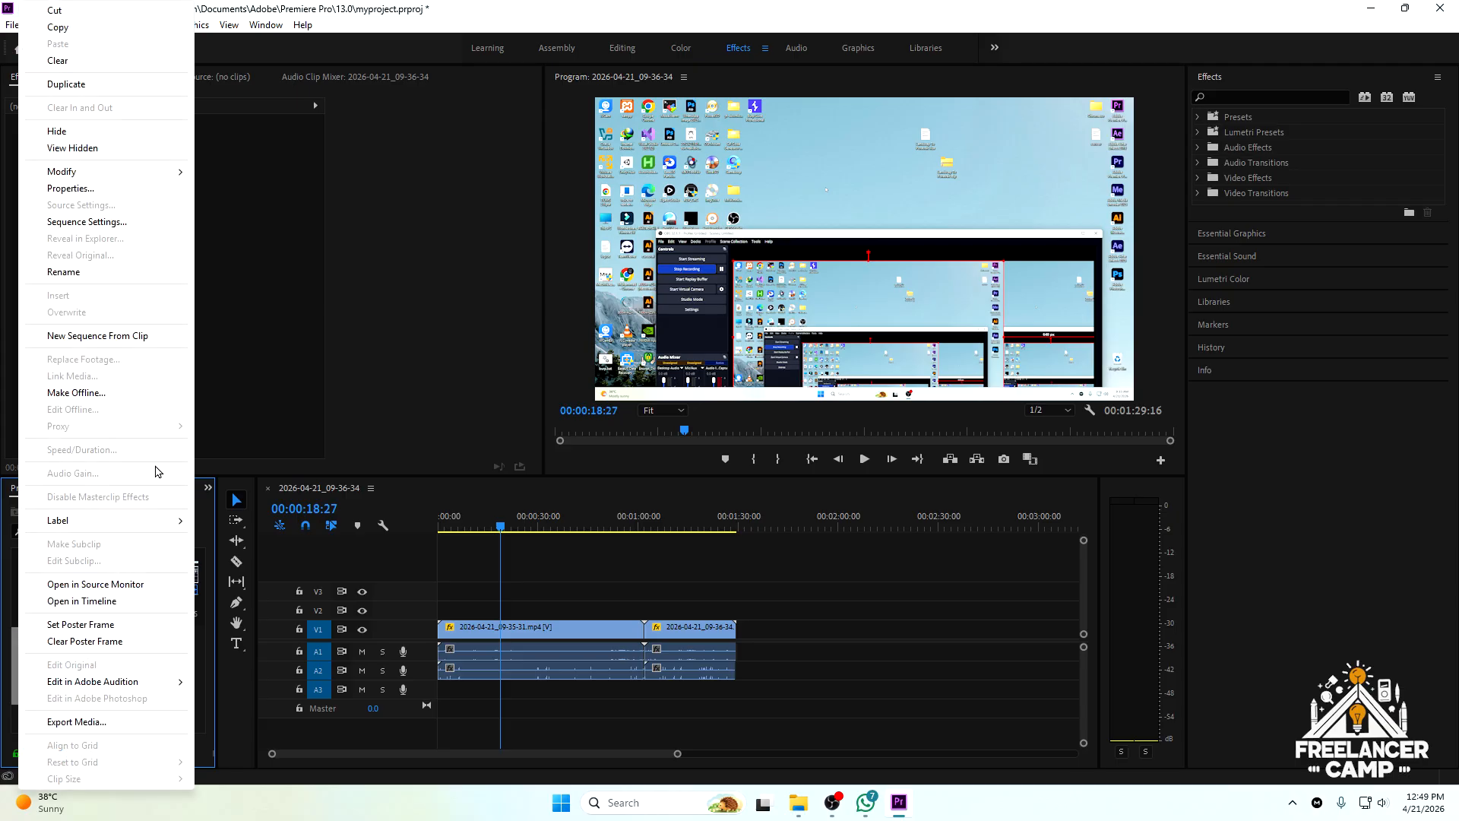
left_click(73, 222)
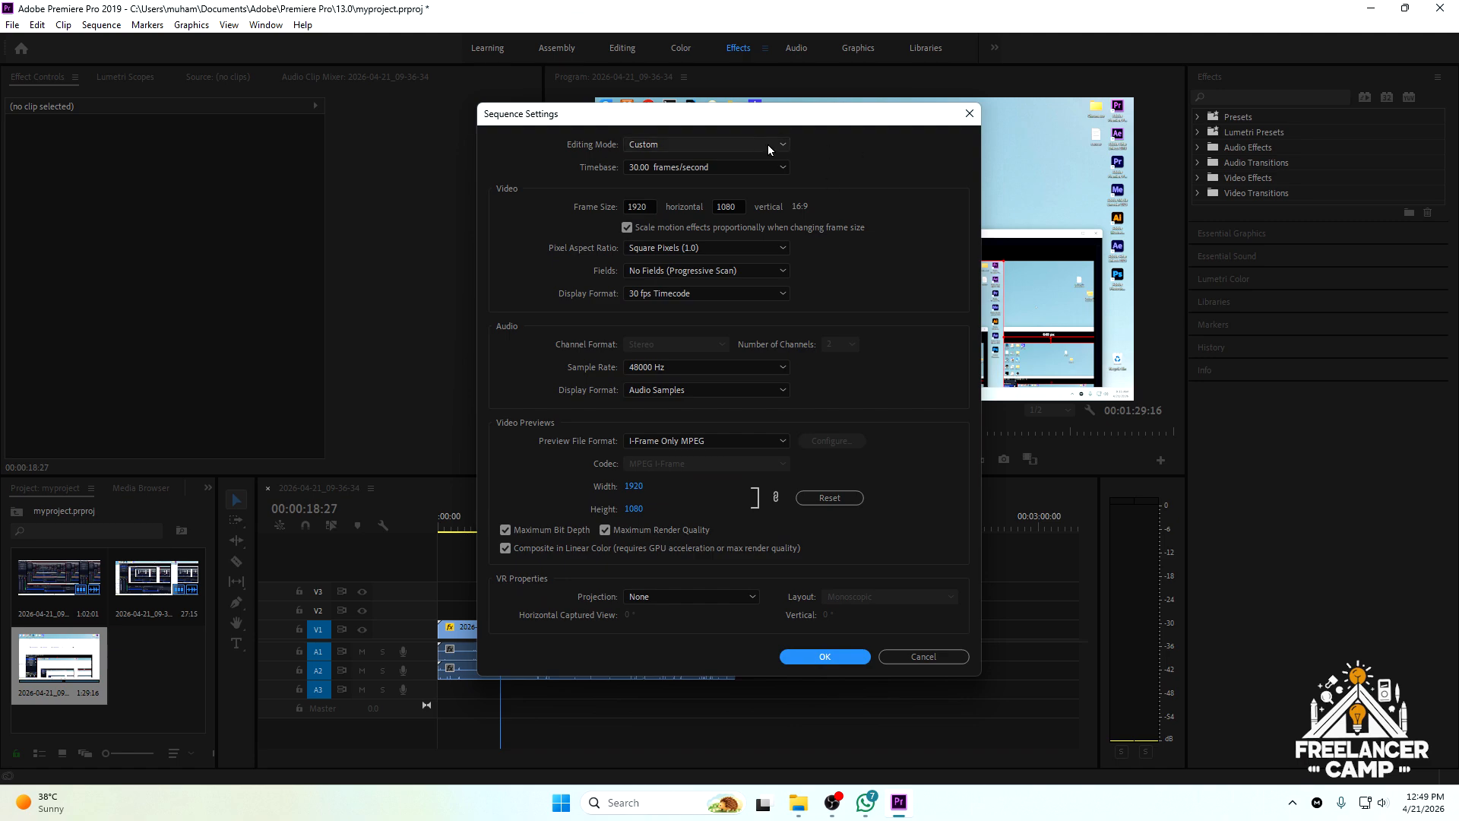
left_click(830, 810)
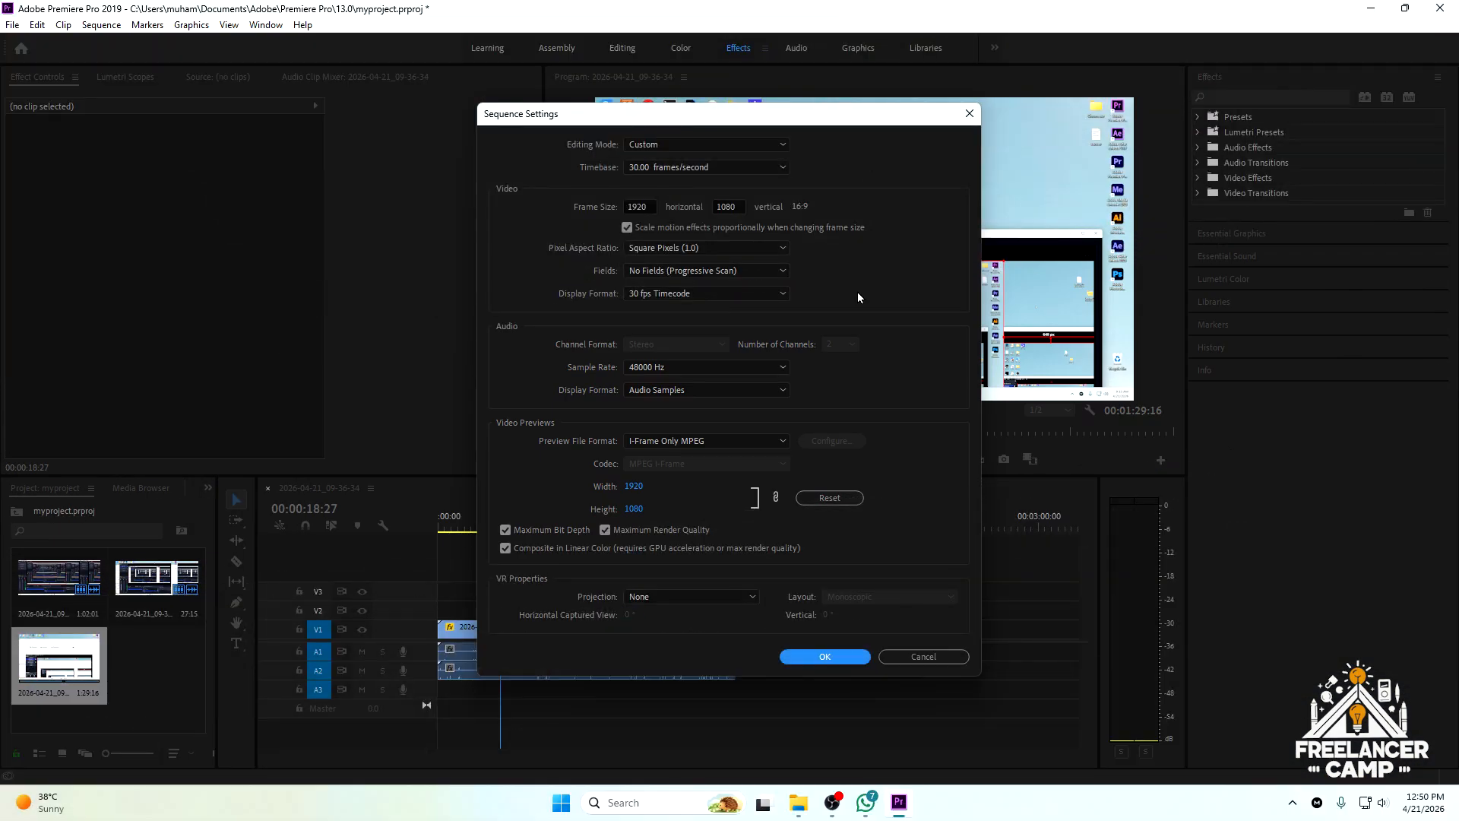
double_click(644, 207)
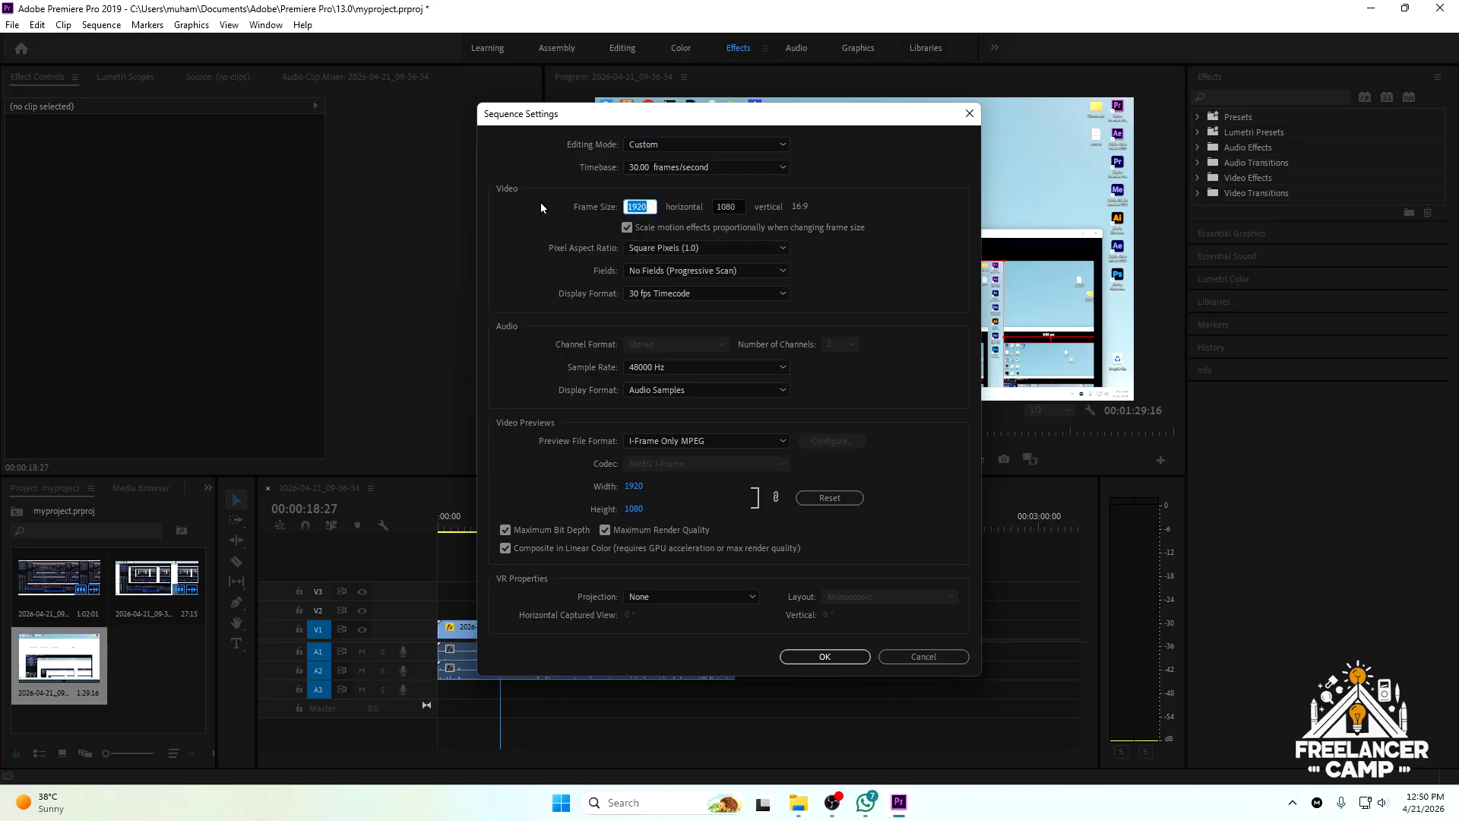
type("640")
left_click(531, 232)
left_click(820, 655)
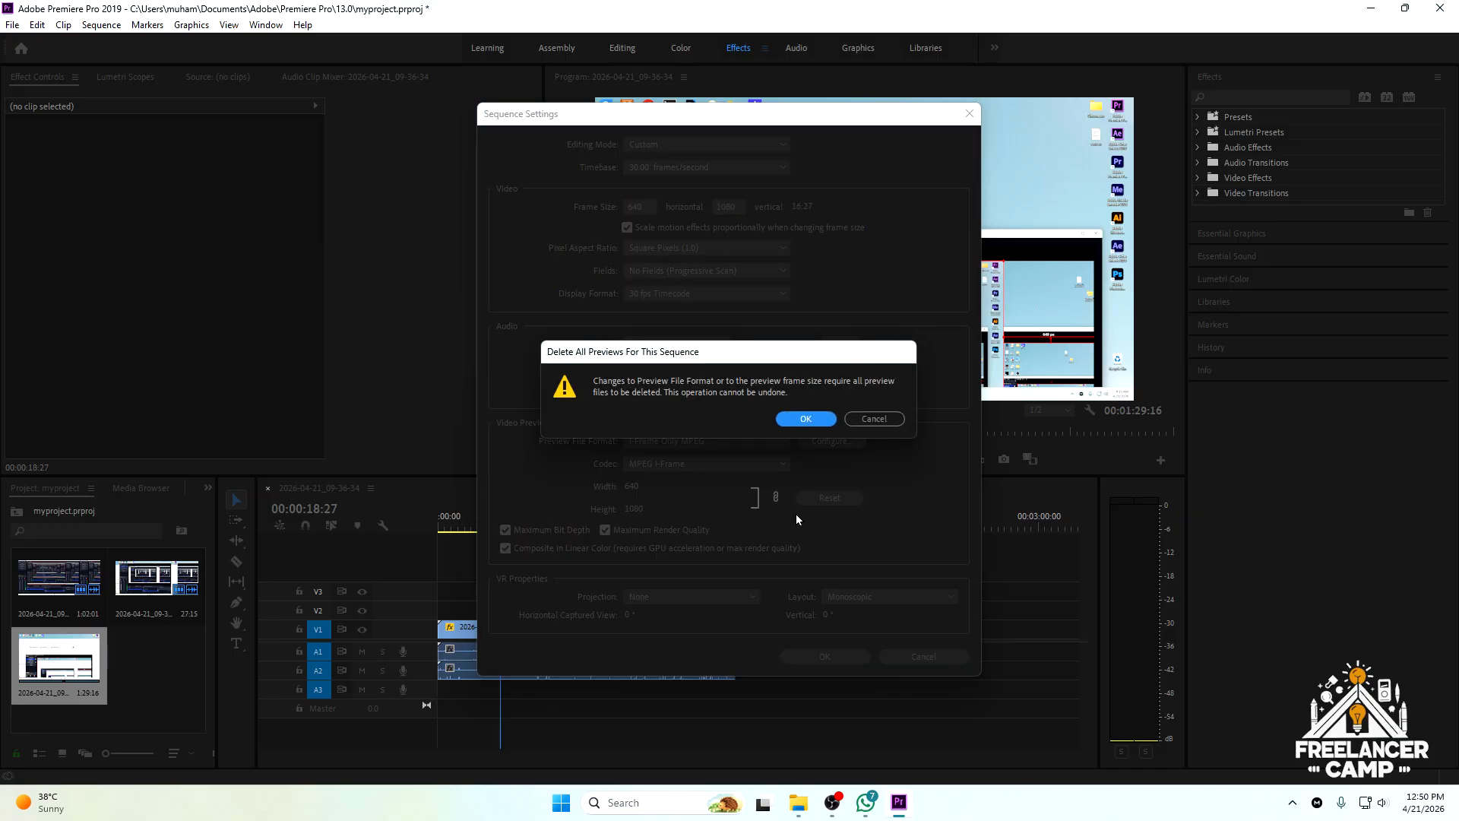
left_click(804, 419)
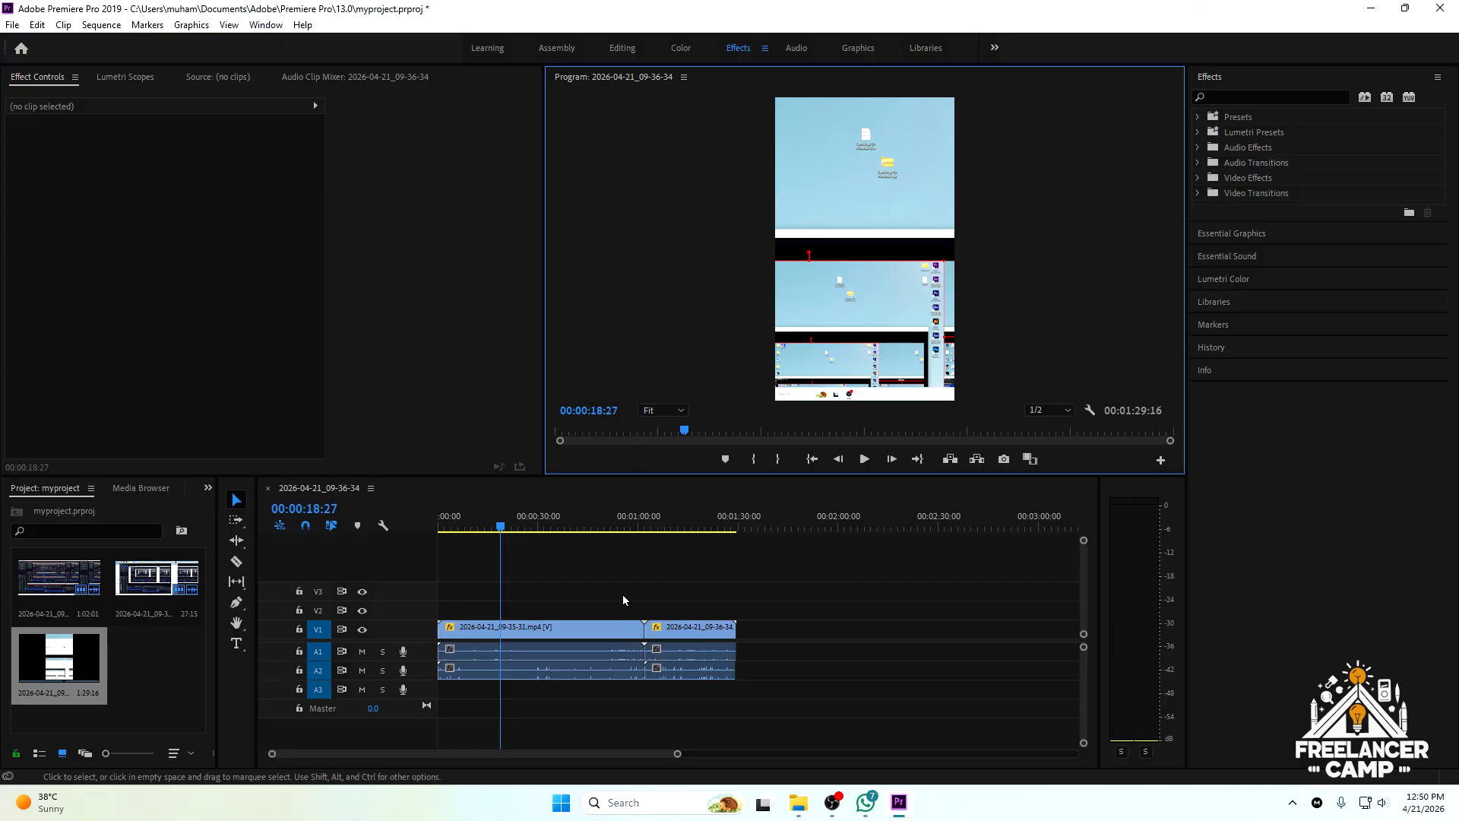
- Set the first clip's horizontal position to -640 so the portrait part of the recording fills the frame
left_click(538, 628)
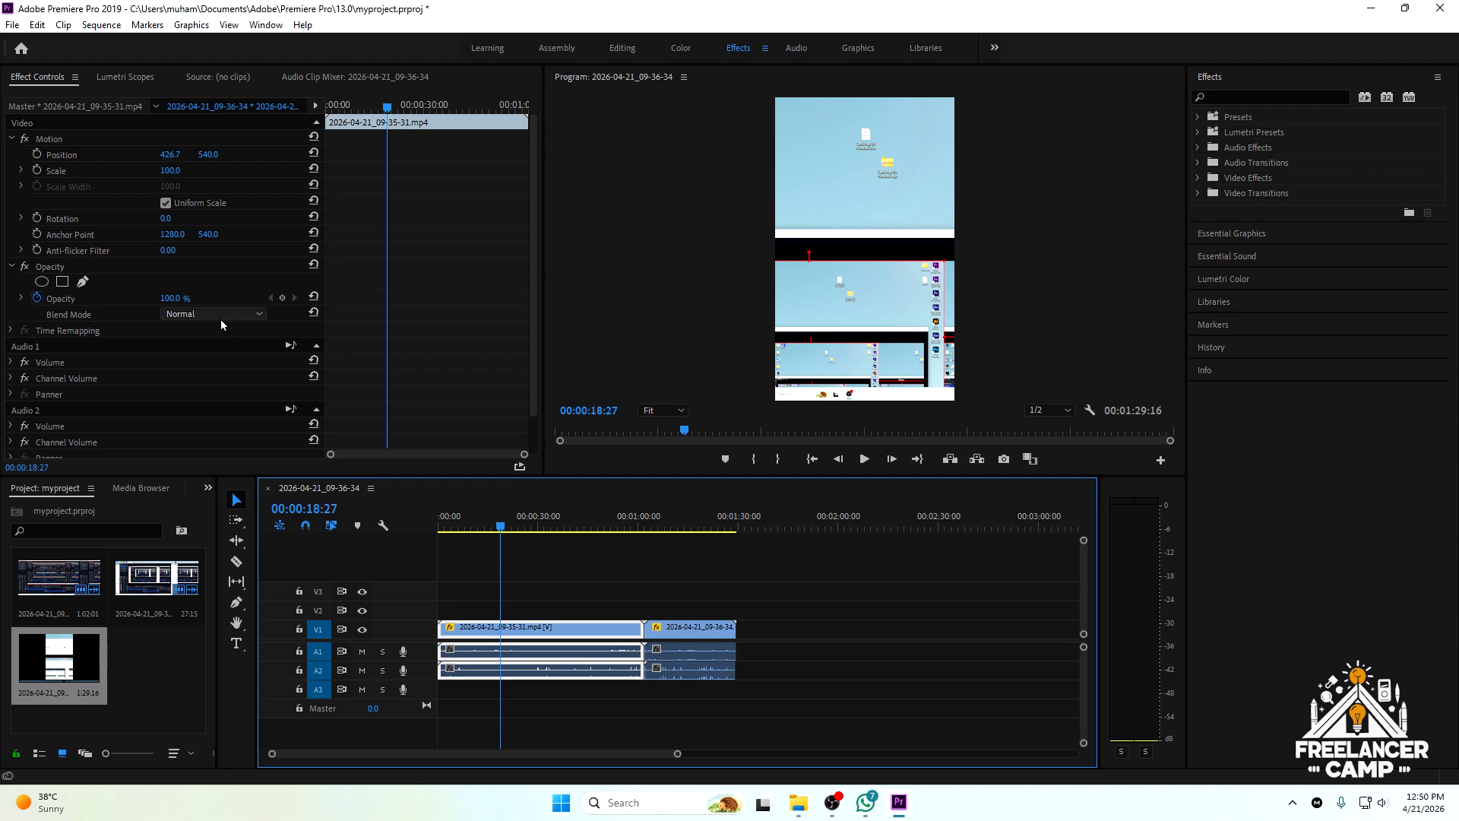
left_click_drag(170, 154, 21, 155)
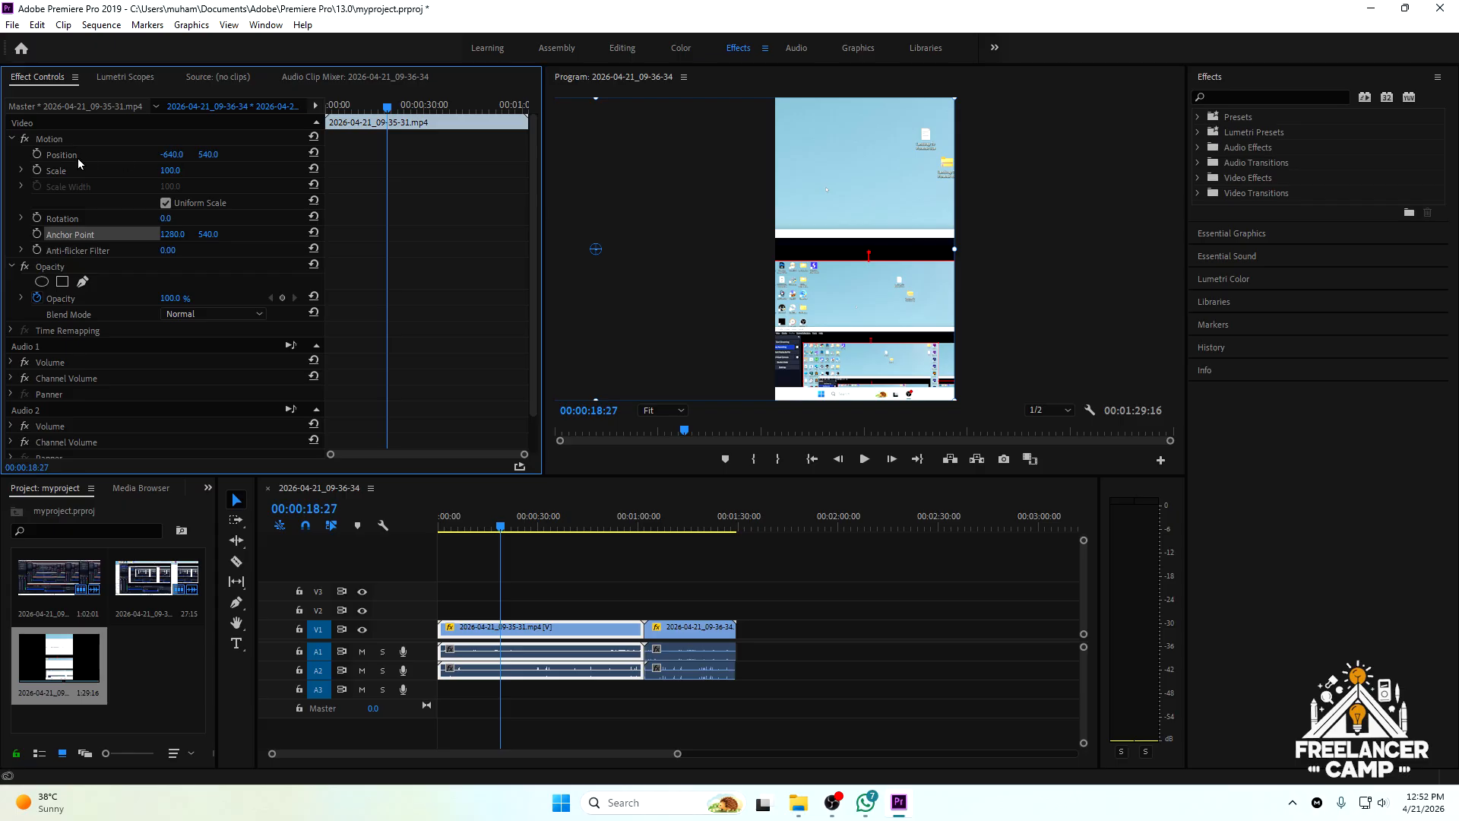
left_click(178, 152)
left_click(231, 267)
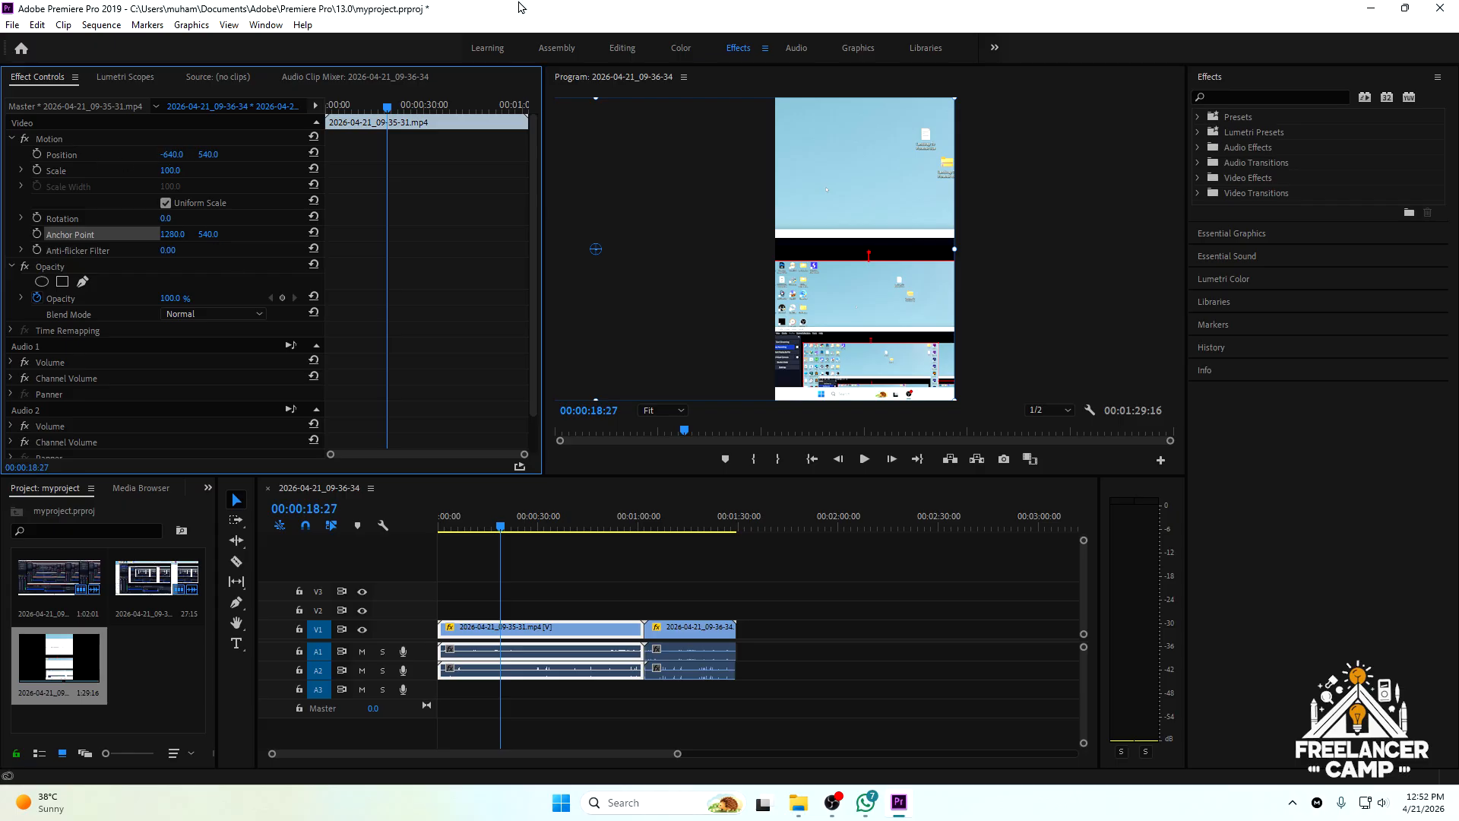
- Copy the repositioned first clip and apply only its Motion attributes to the second clip for the portrait framing
right_click(490, 628)
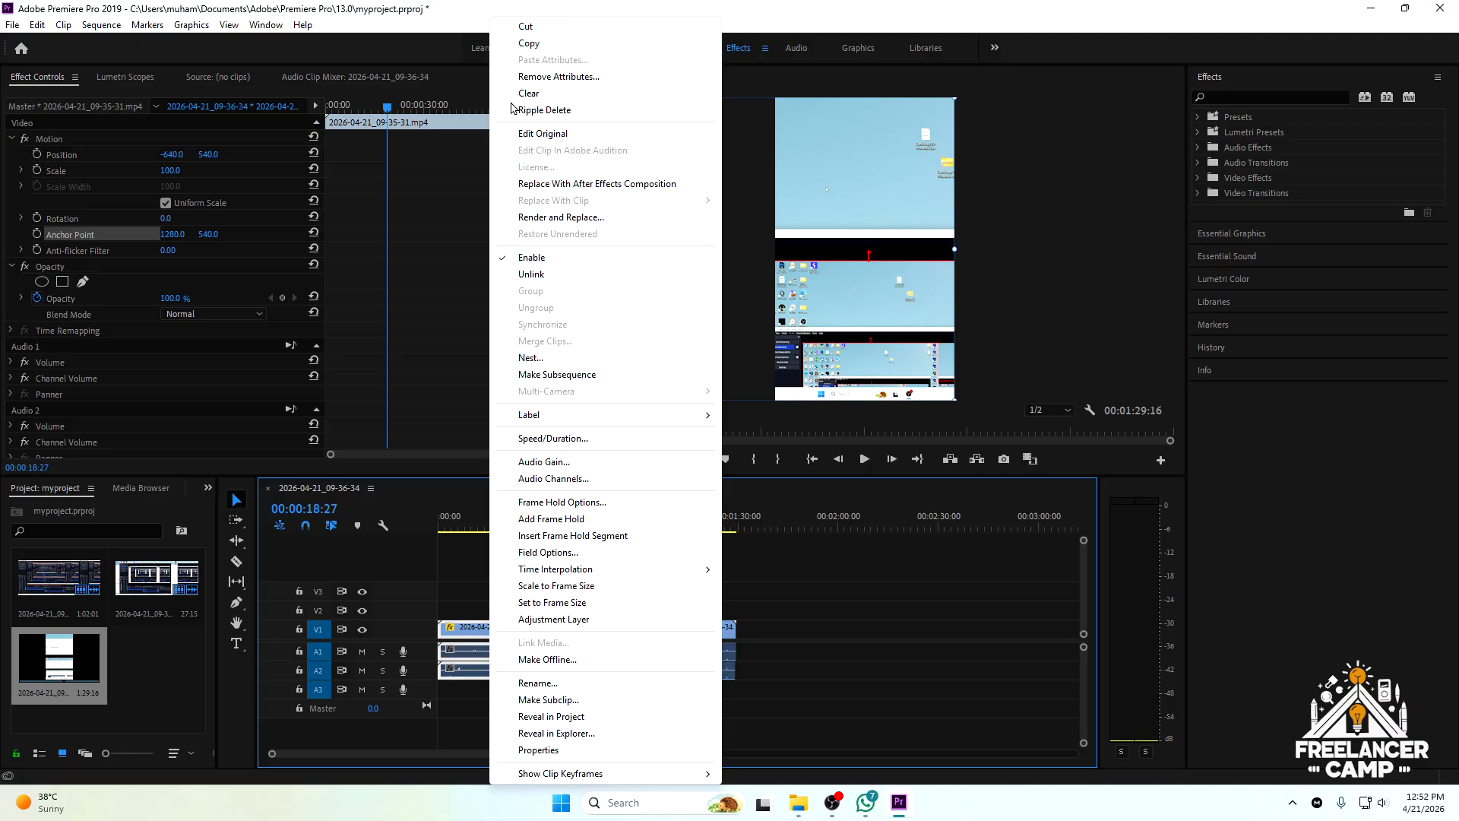
left_click(562, 46)
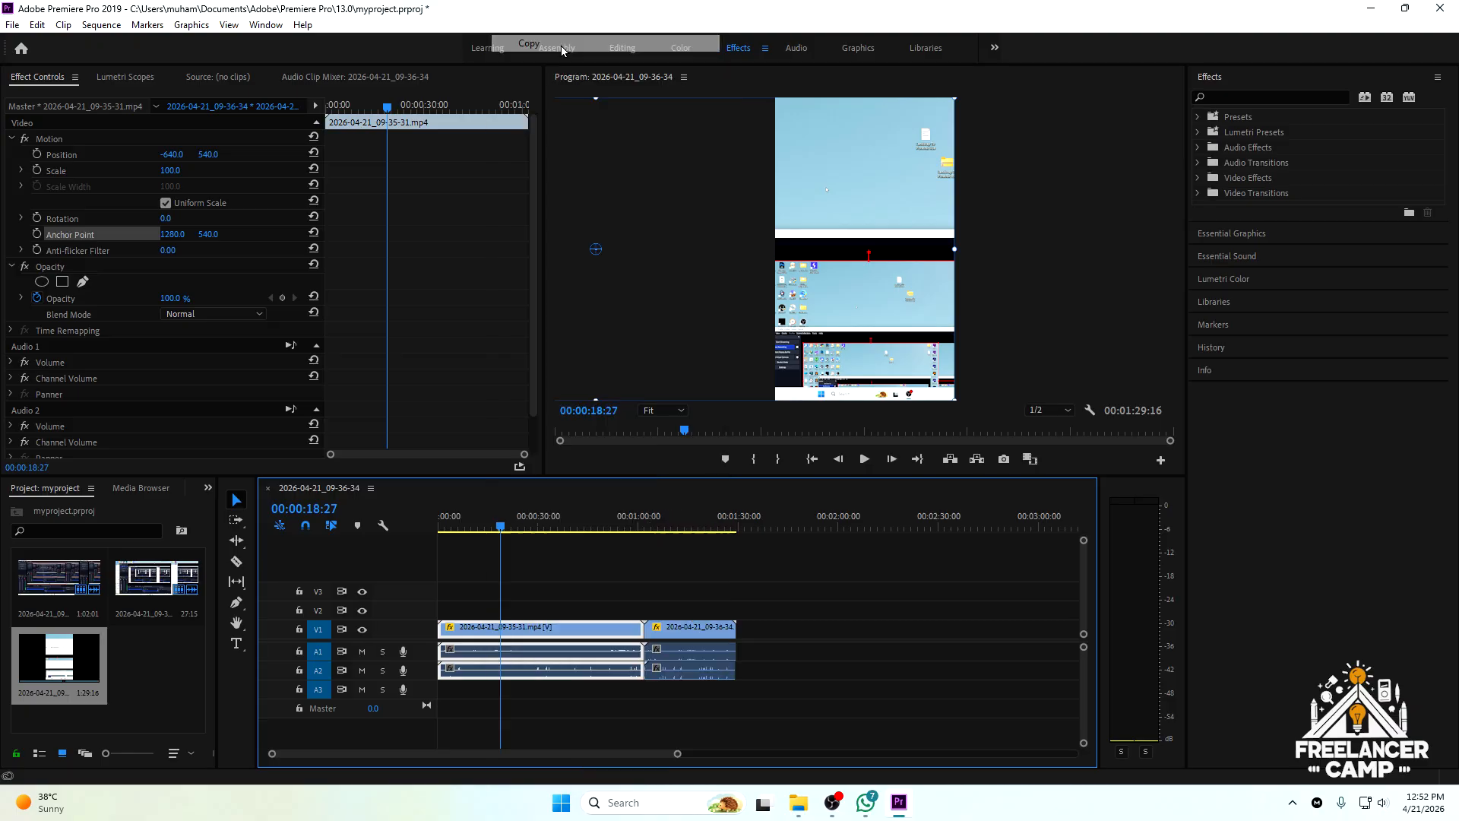
right_click(683, 637)
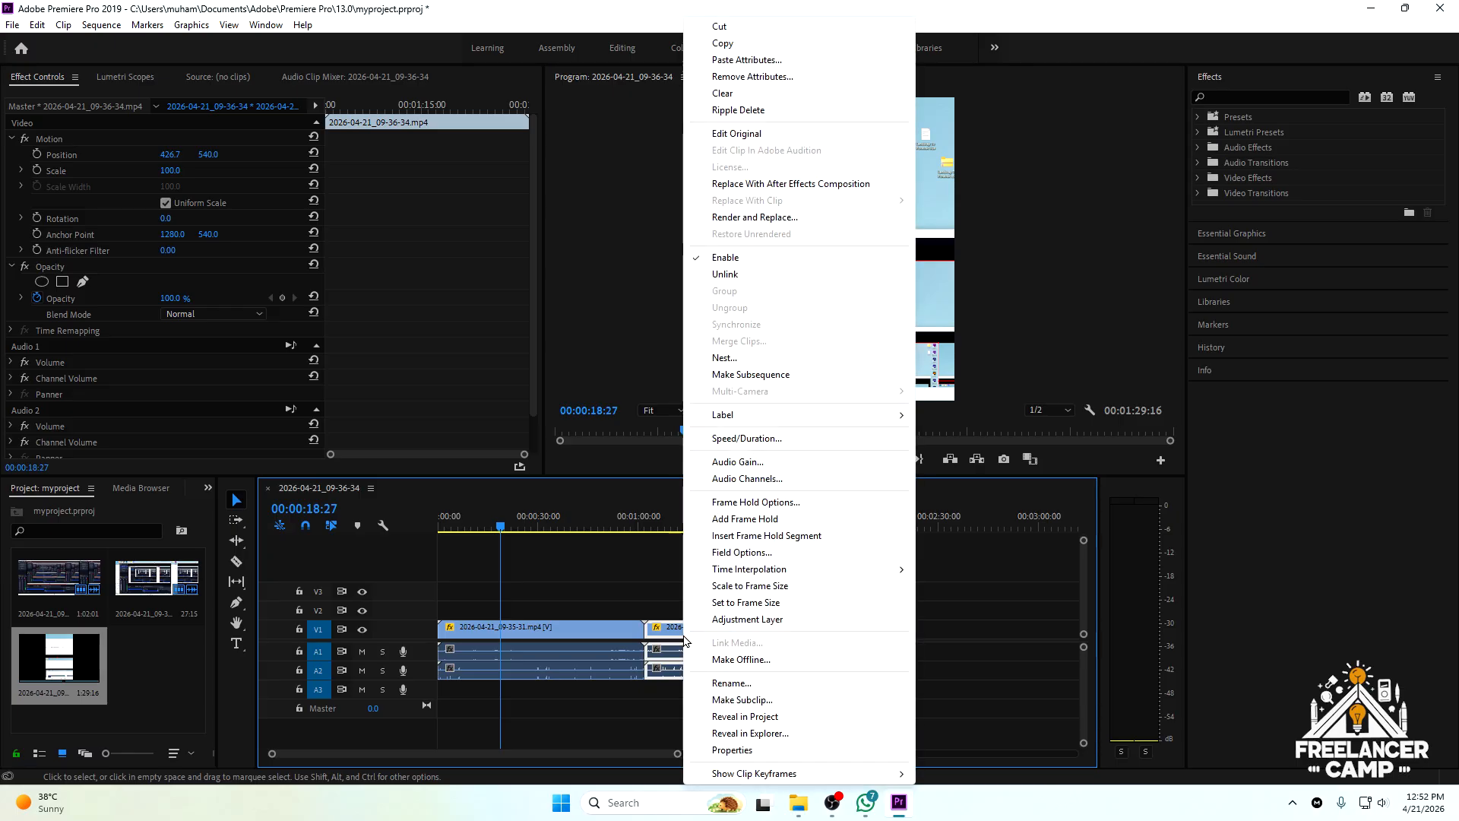
left_click(733, 60)
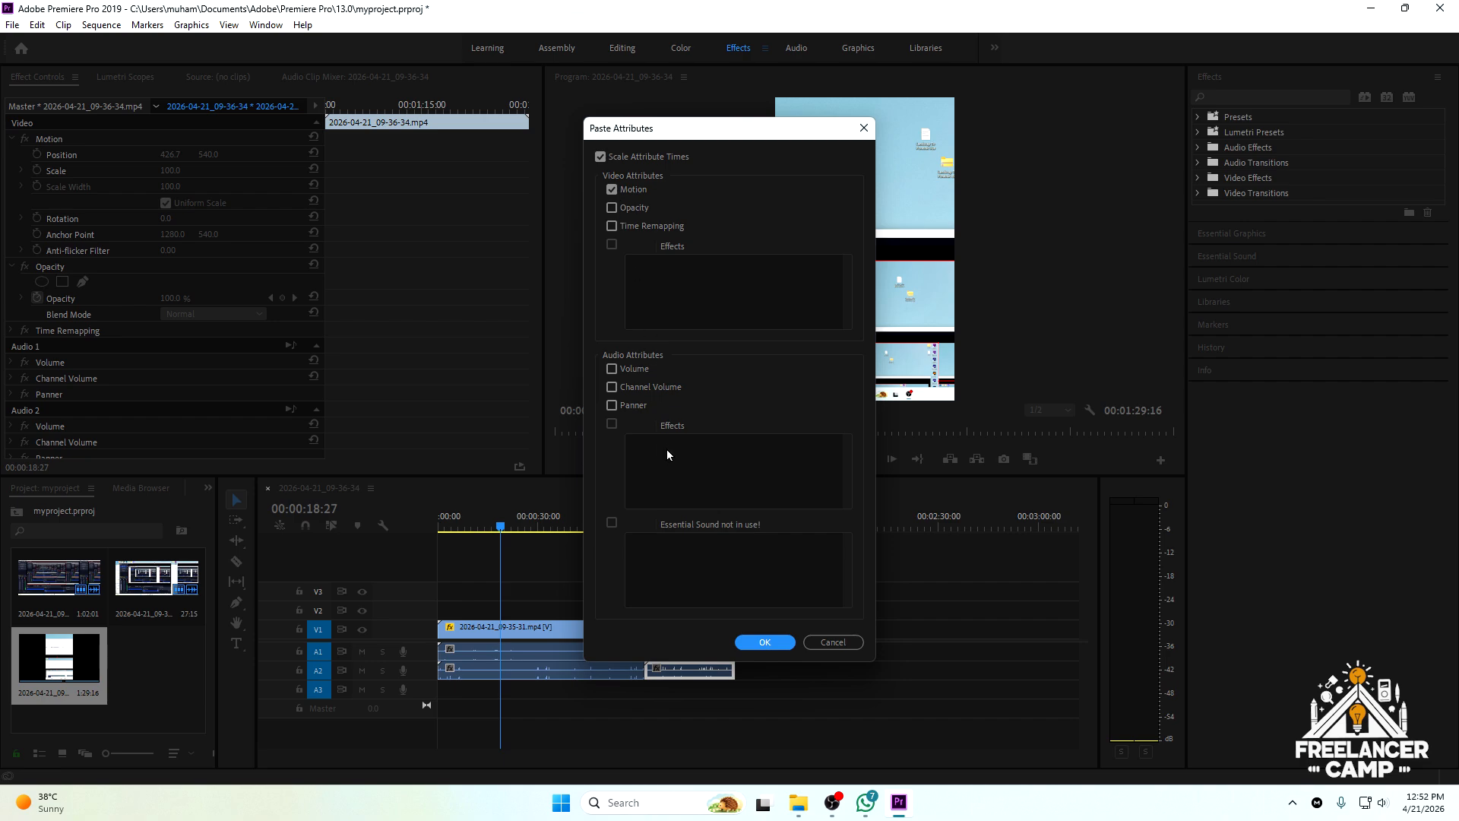
left_click(765, 642)
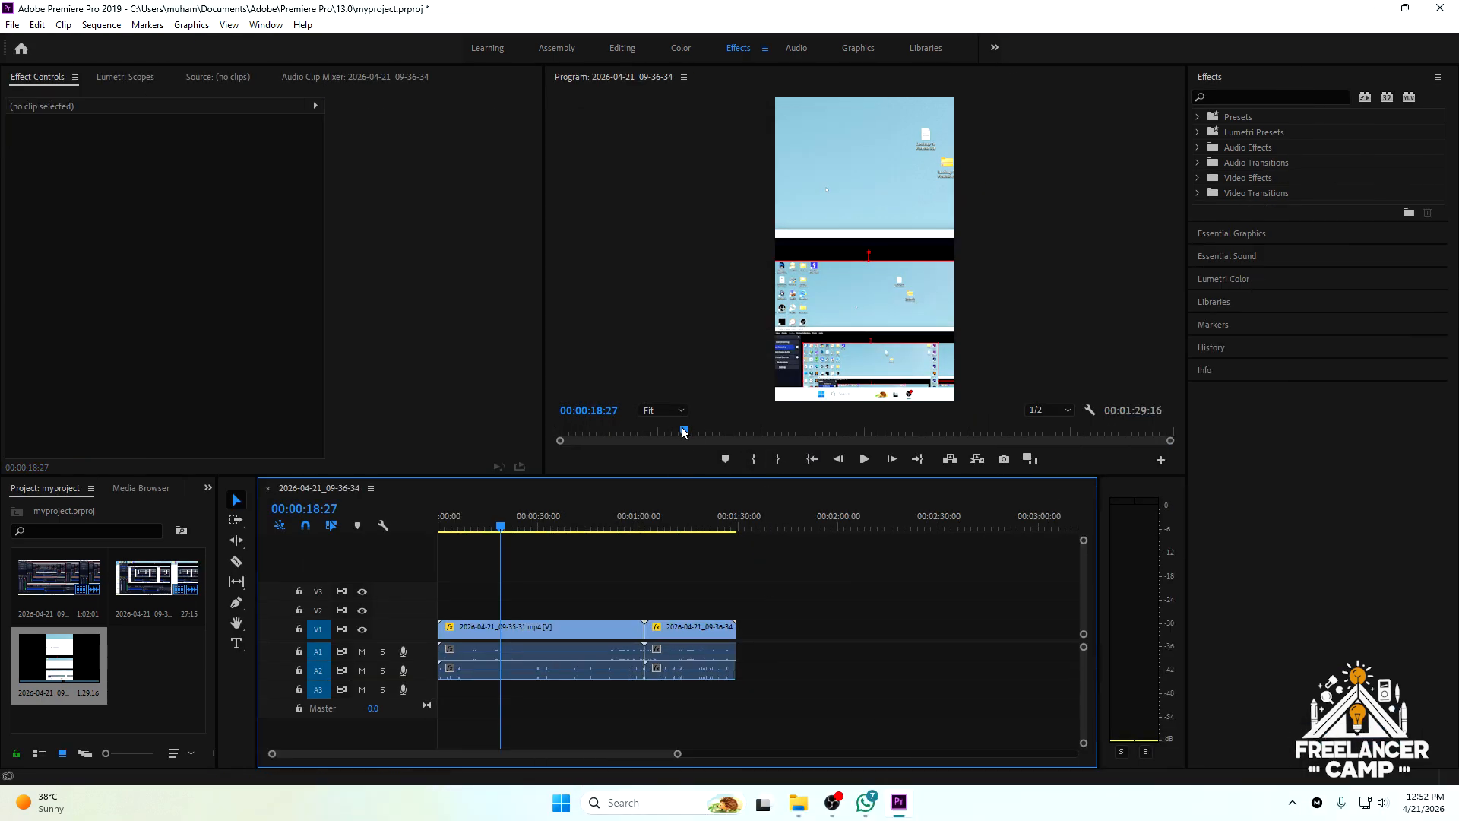
- Preview the portrait sequence and export it as 640x1080 H.264 video with the Match Source - High bitrate preset
left_click_drag(704, 431, 567, 430)
left_click(554, 598)
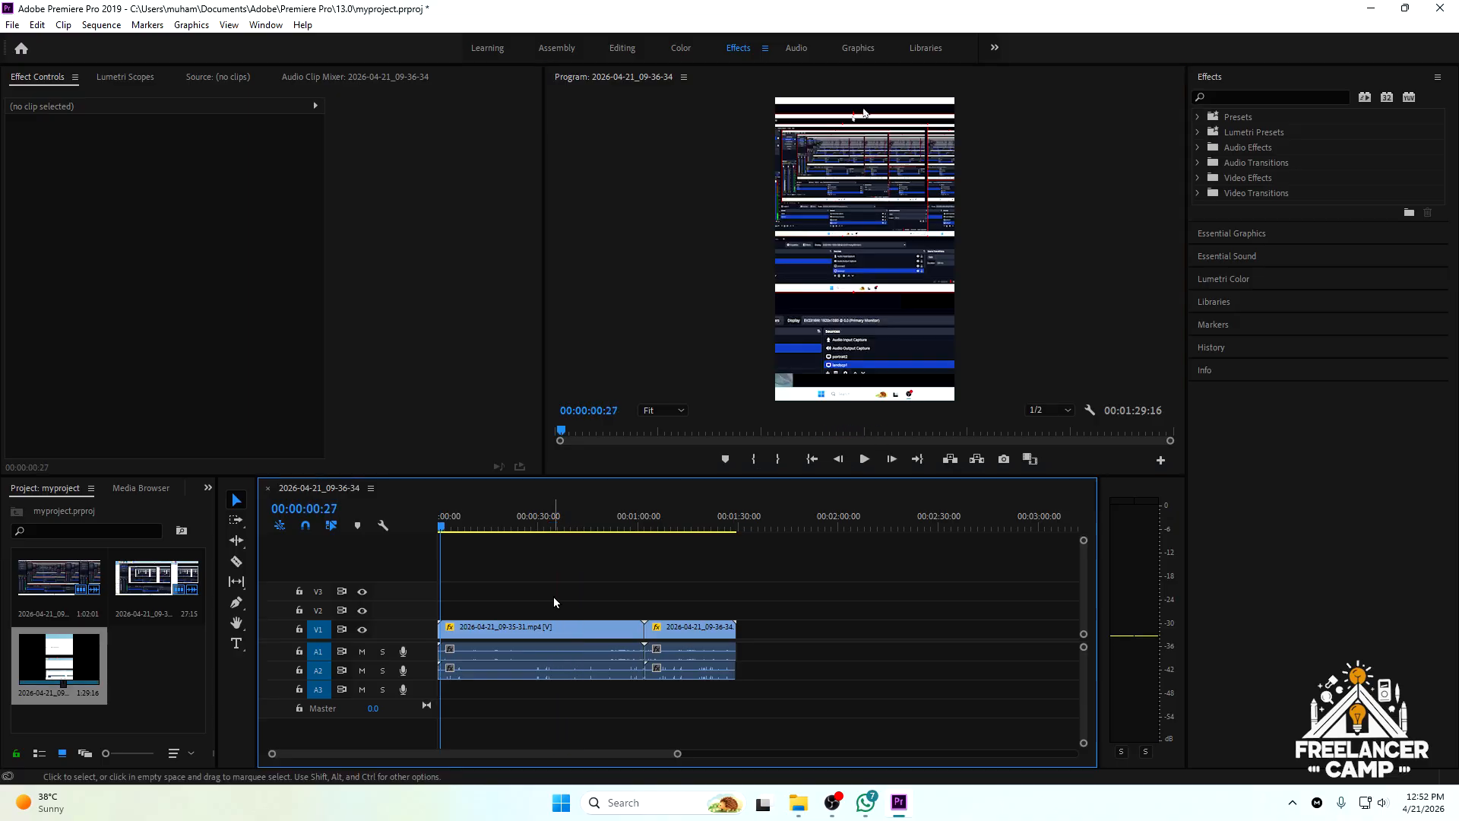
key("ctrl+m")
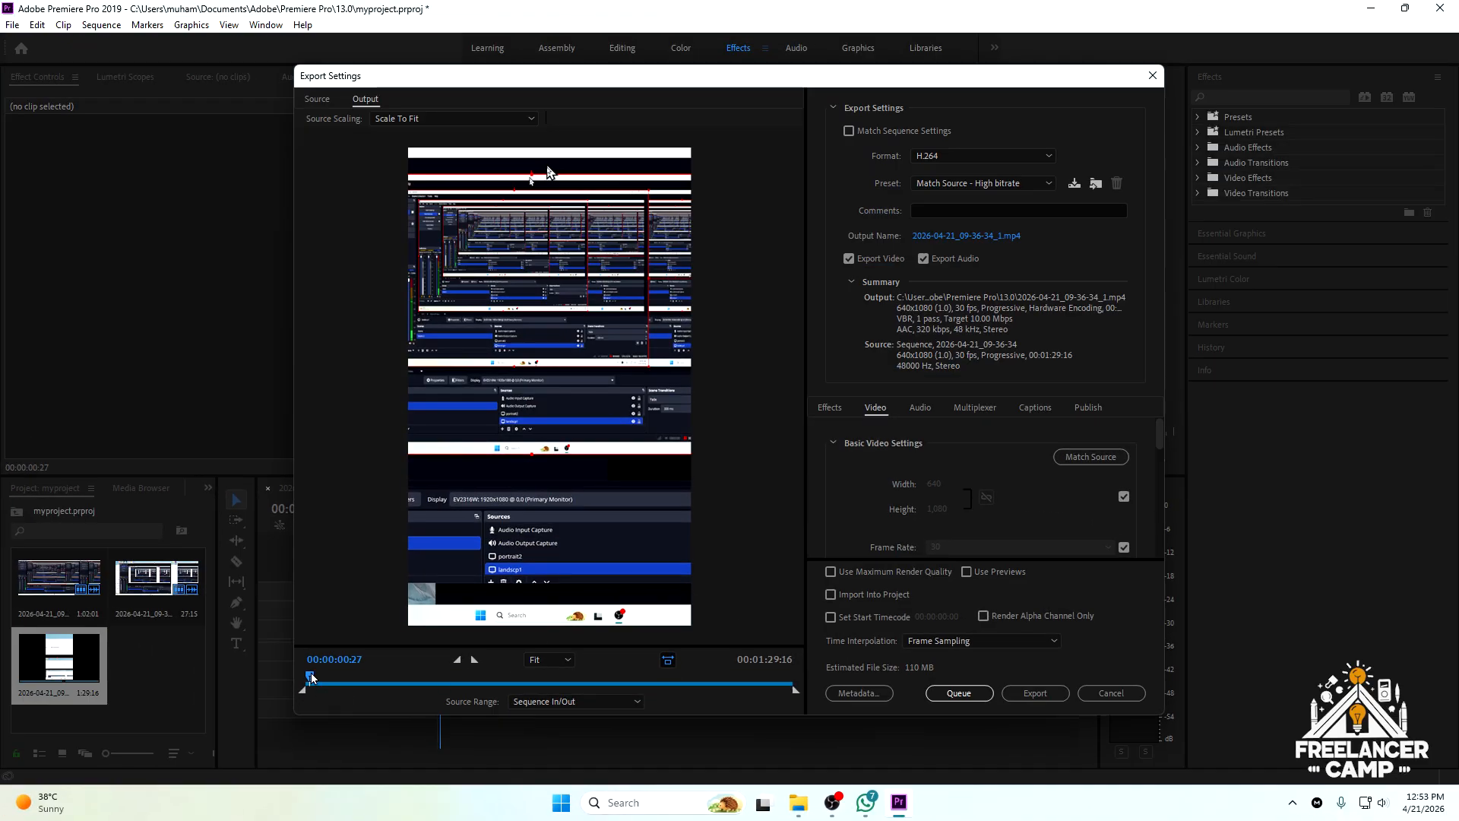
left_click_drag(312, 677, 816, 677)
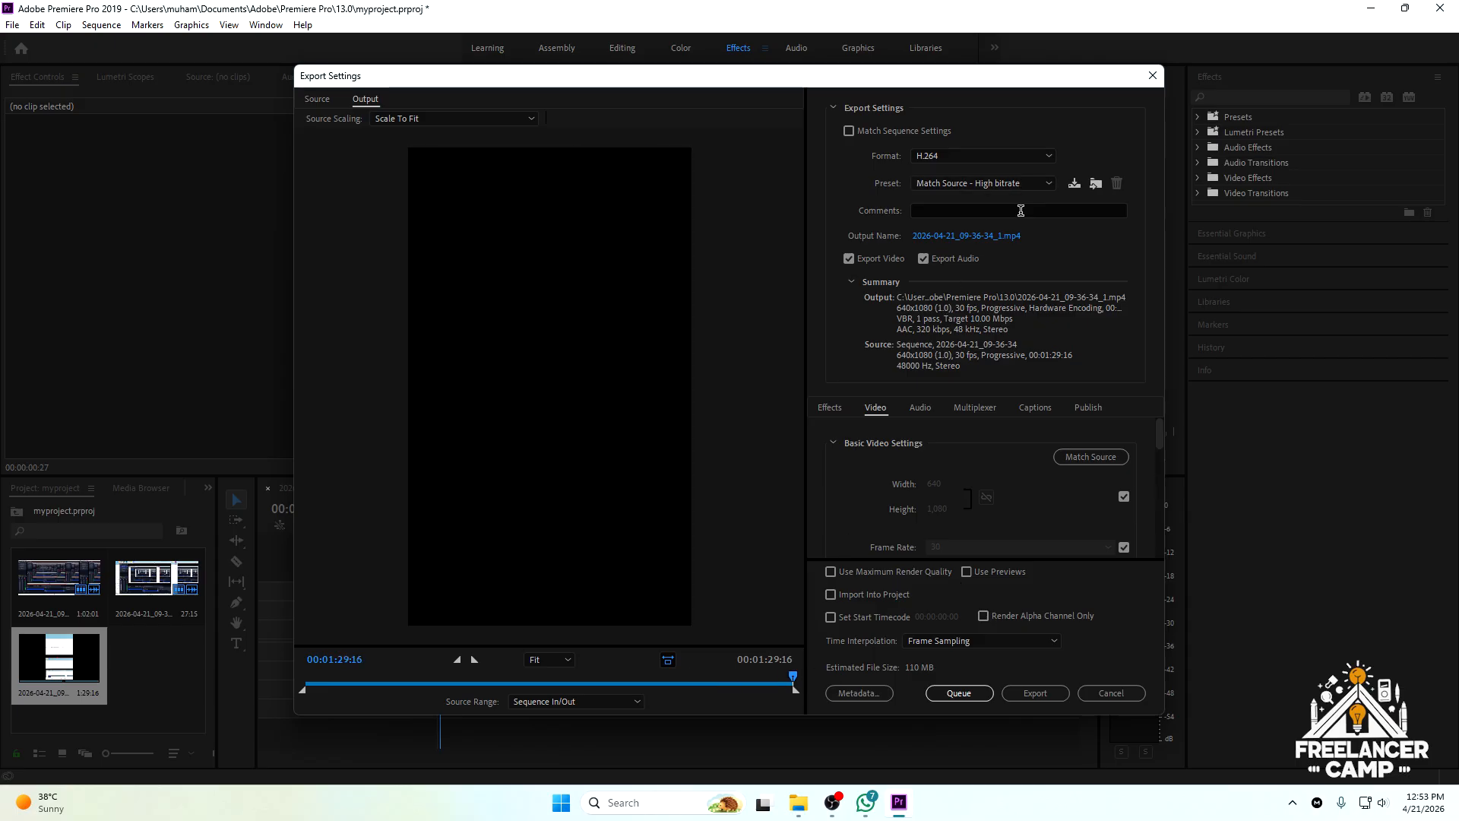
left_click(1020, 691)
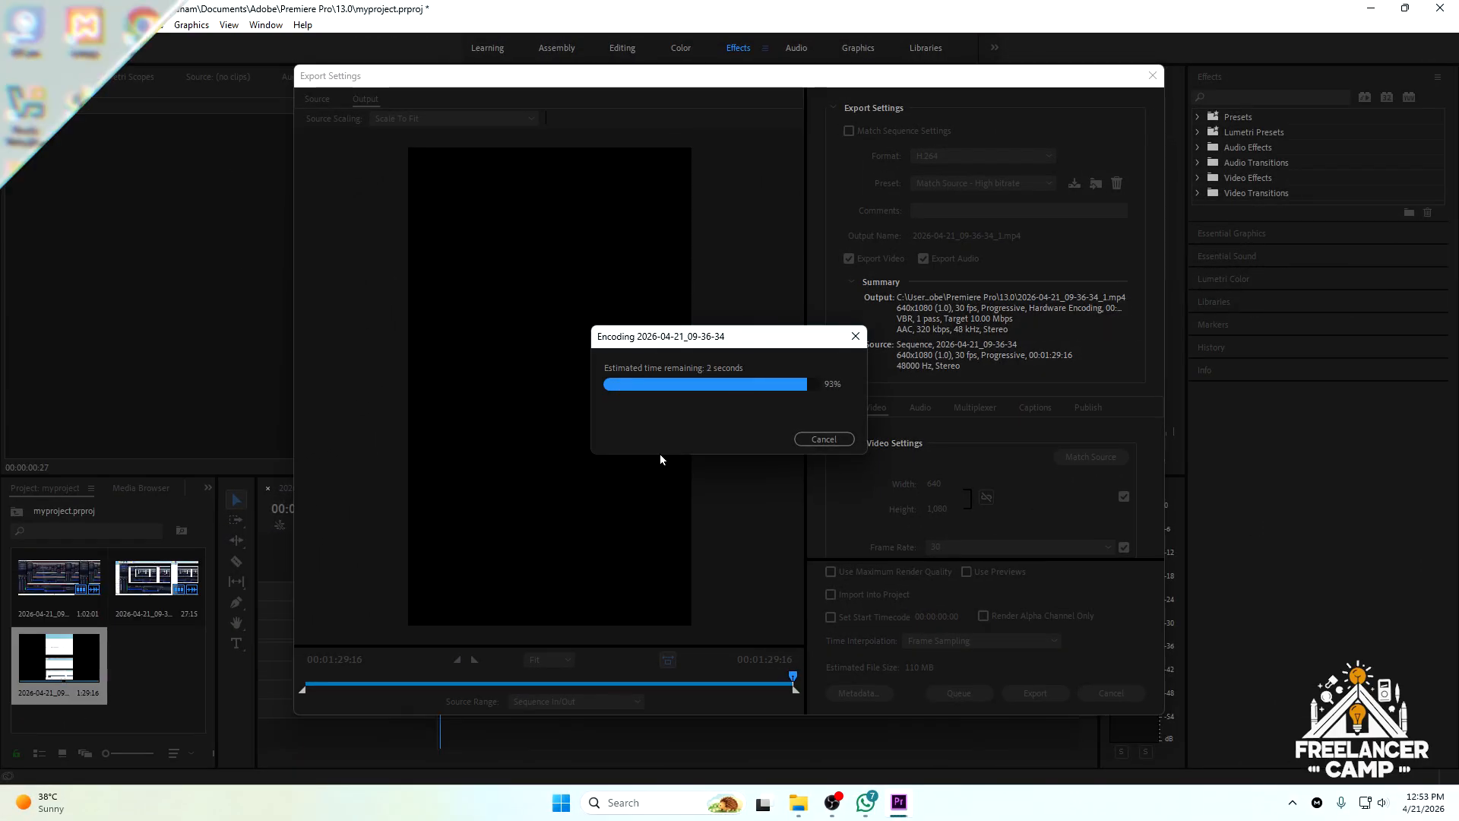
- Quit Premiere Pro without saving the changes to myproject.prproj
key("ctrl+q")
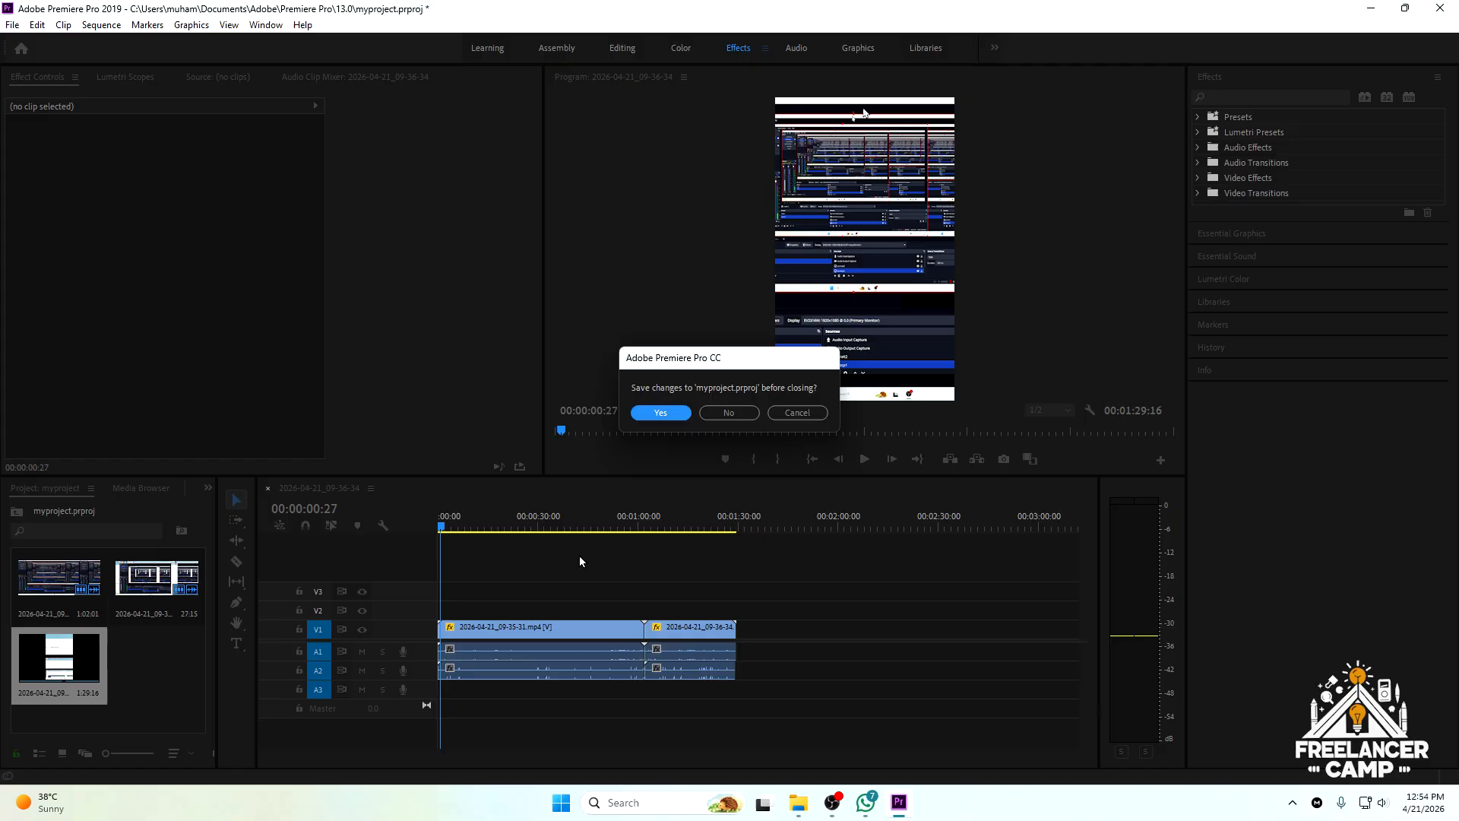
left_click(706, 412)
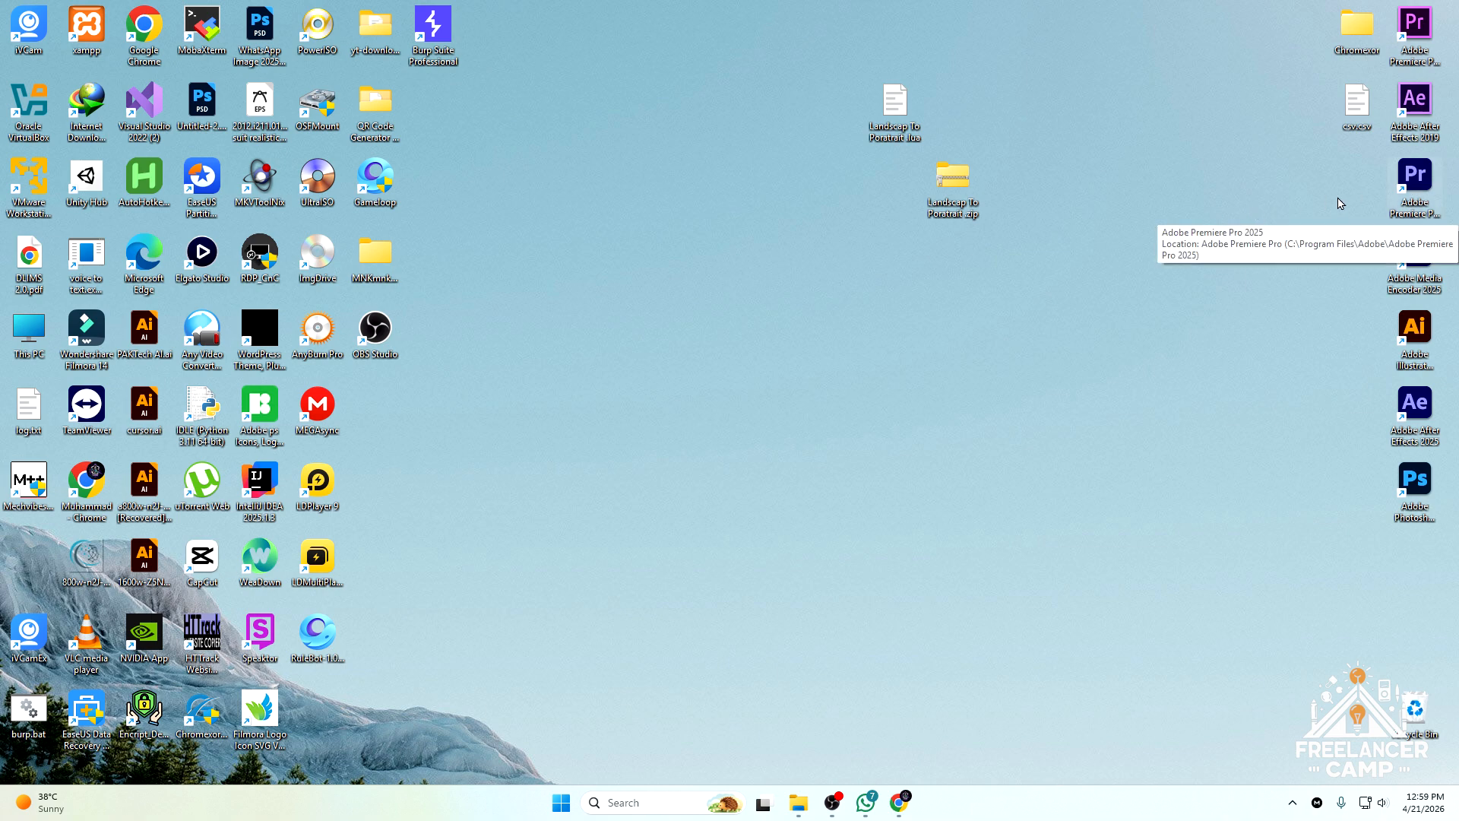
- Launch Premiere Pro 2025, create a new project named myprojesct and open its editing workspace without importing media
double_click(1415, 183)
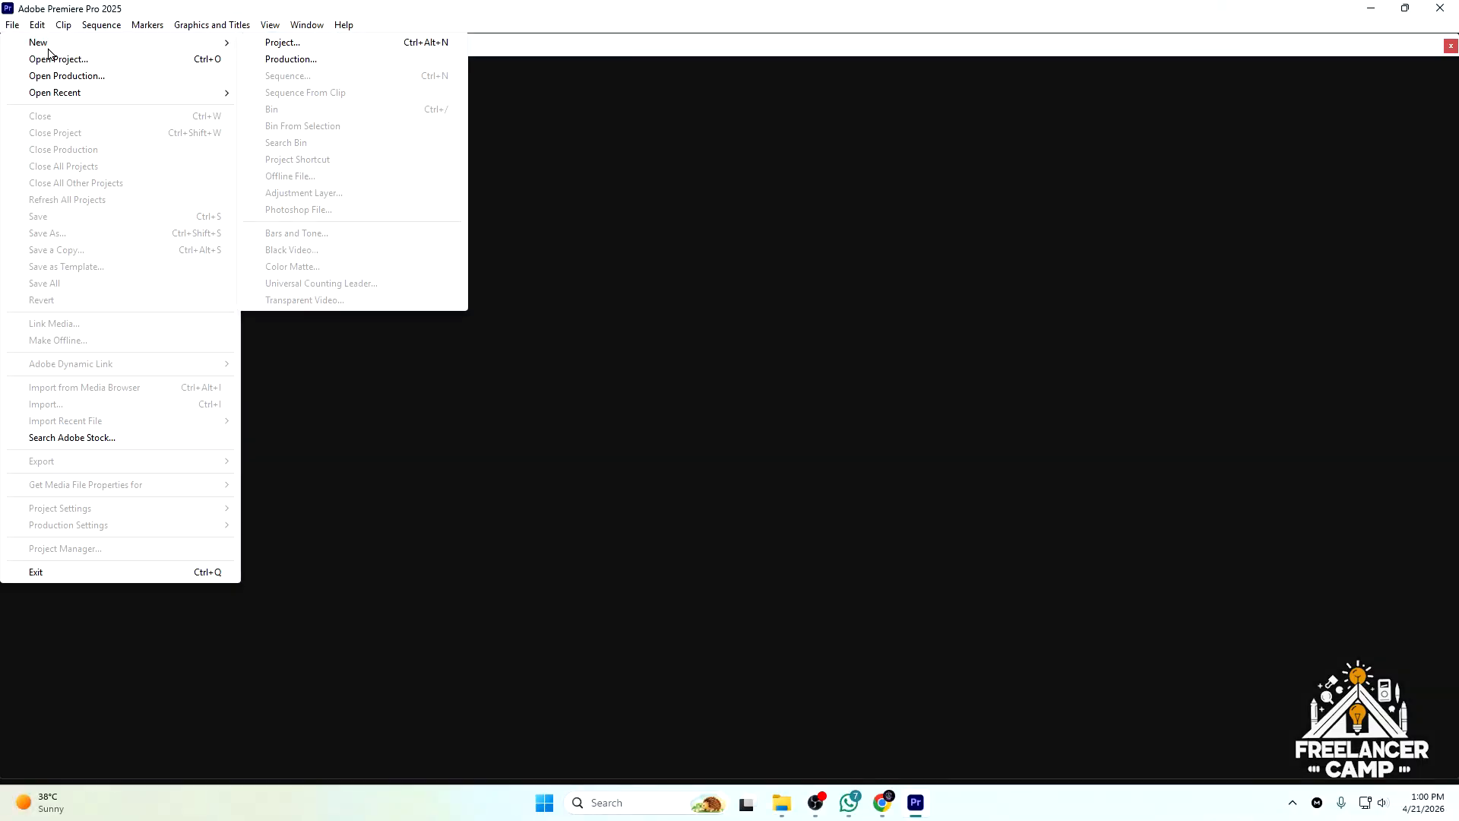
left_click(267, 50)
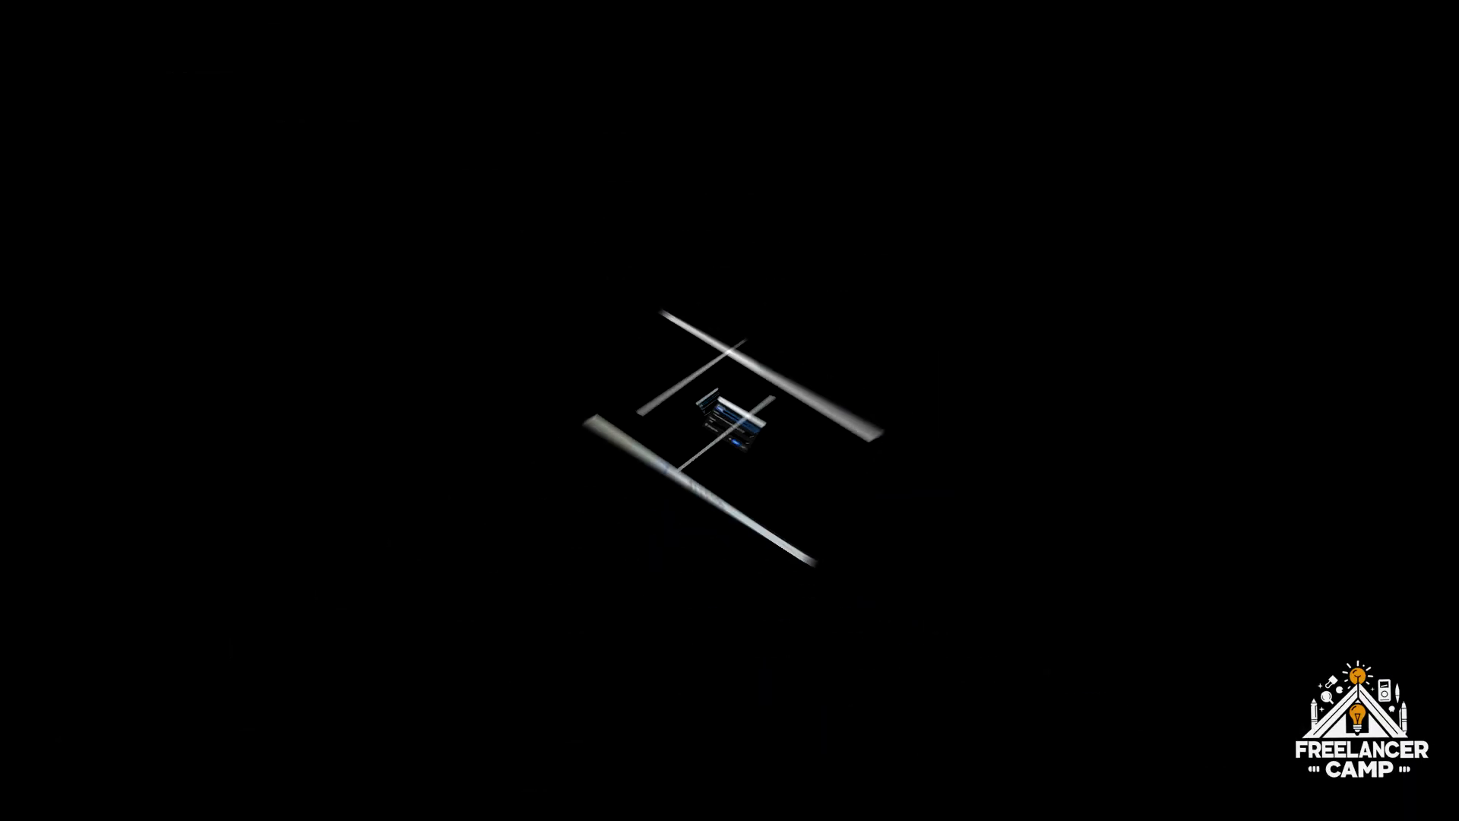
key("BackSpace")
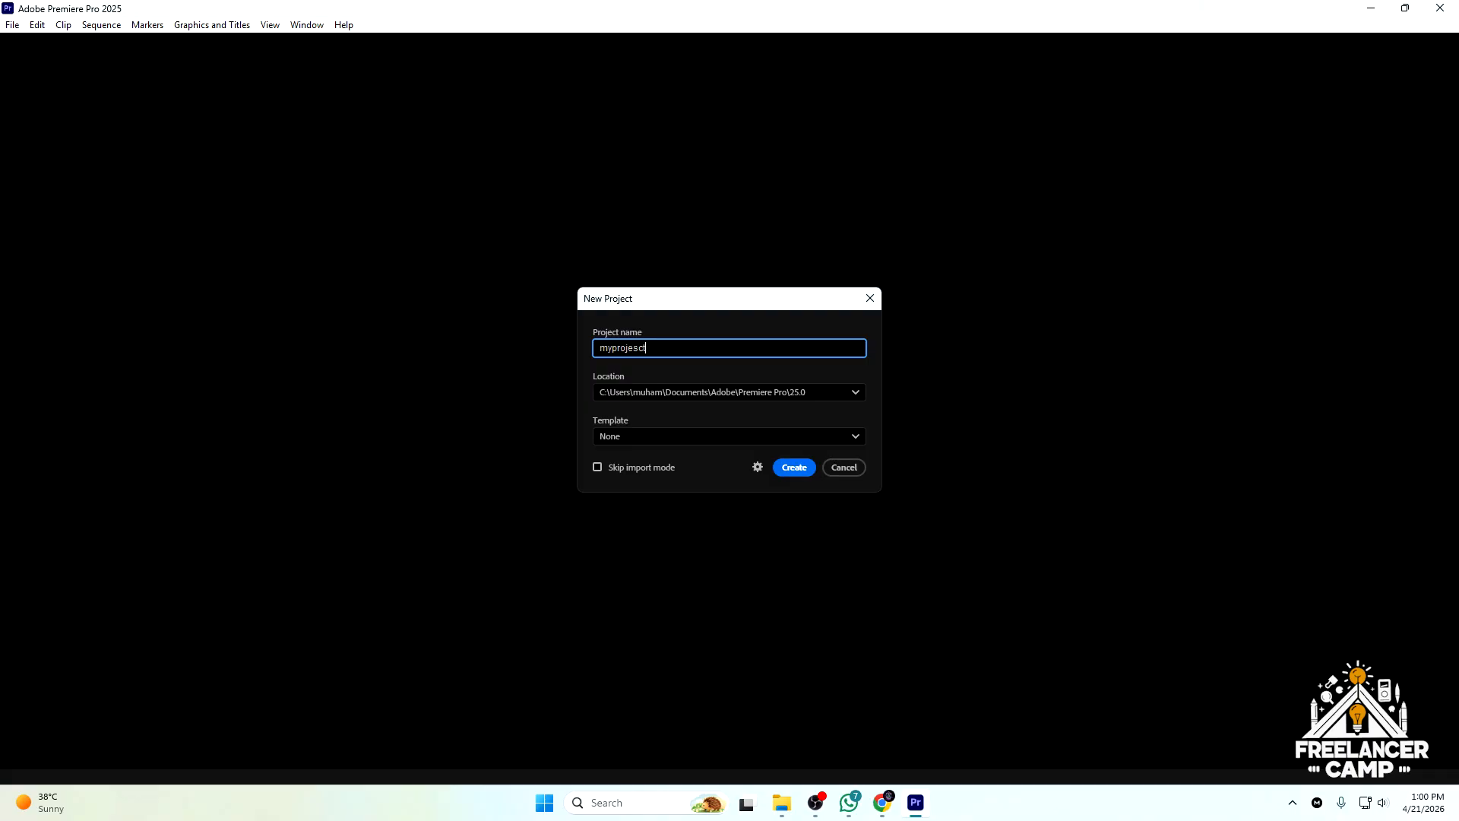
key("Return")
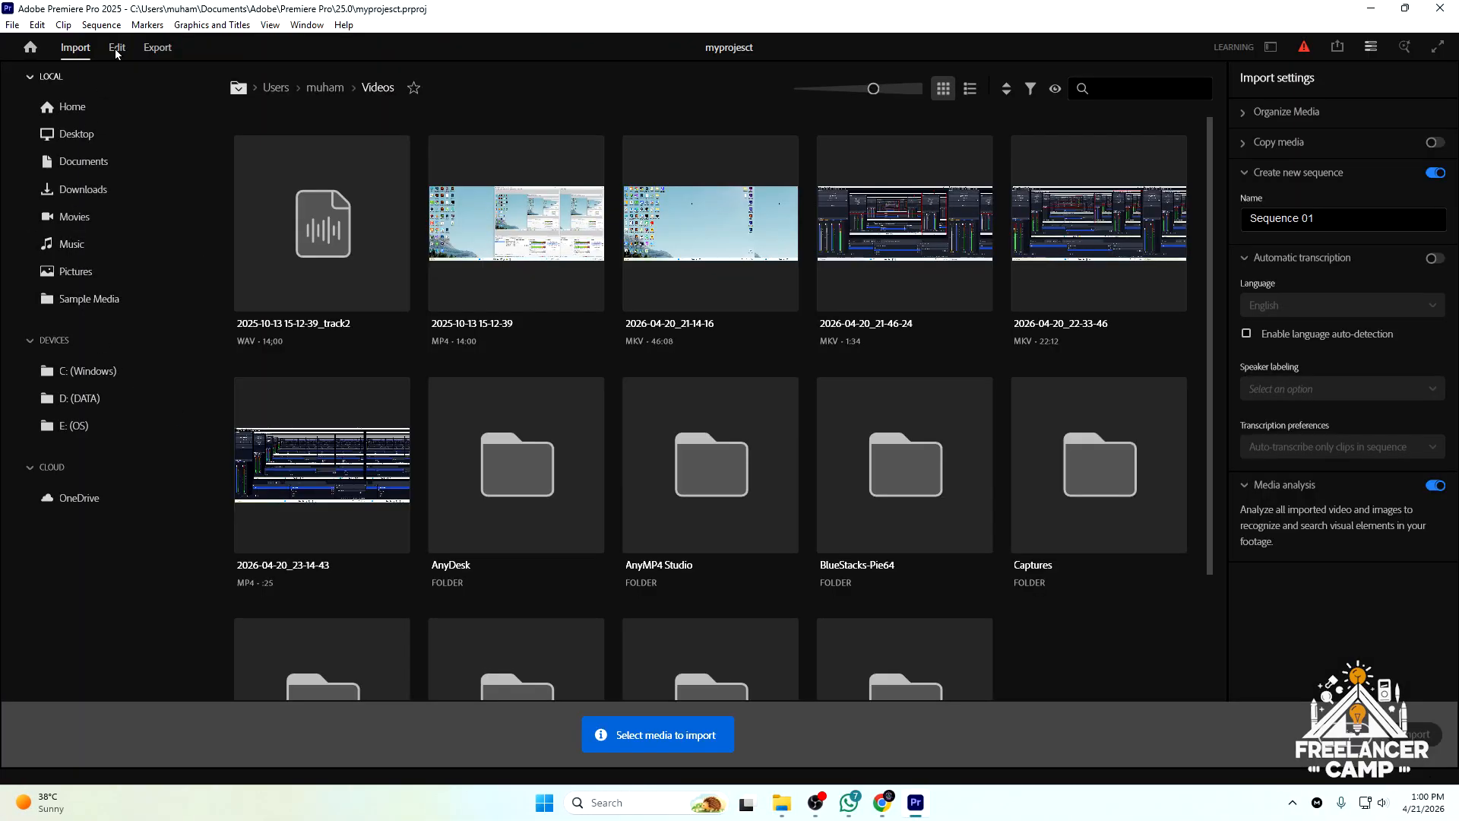
left_click(116, 48)
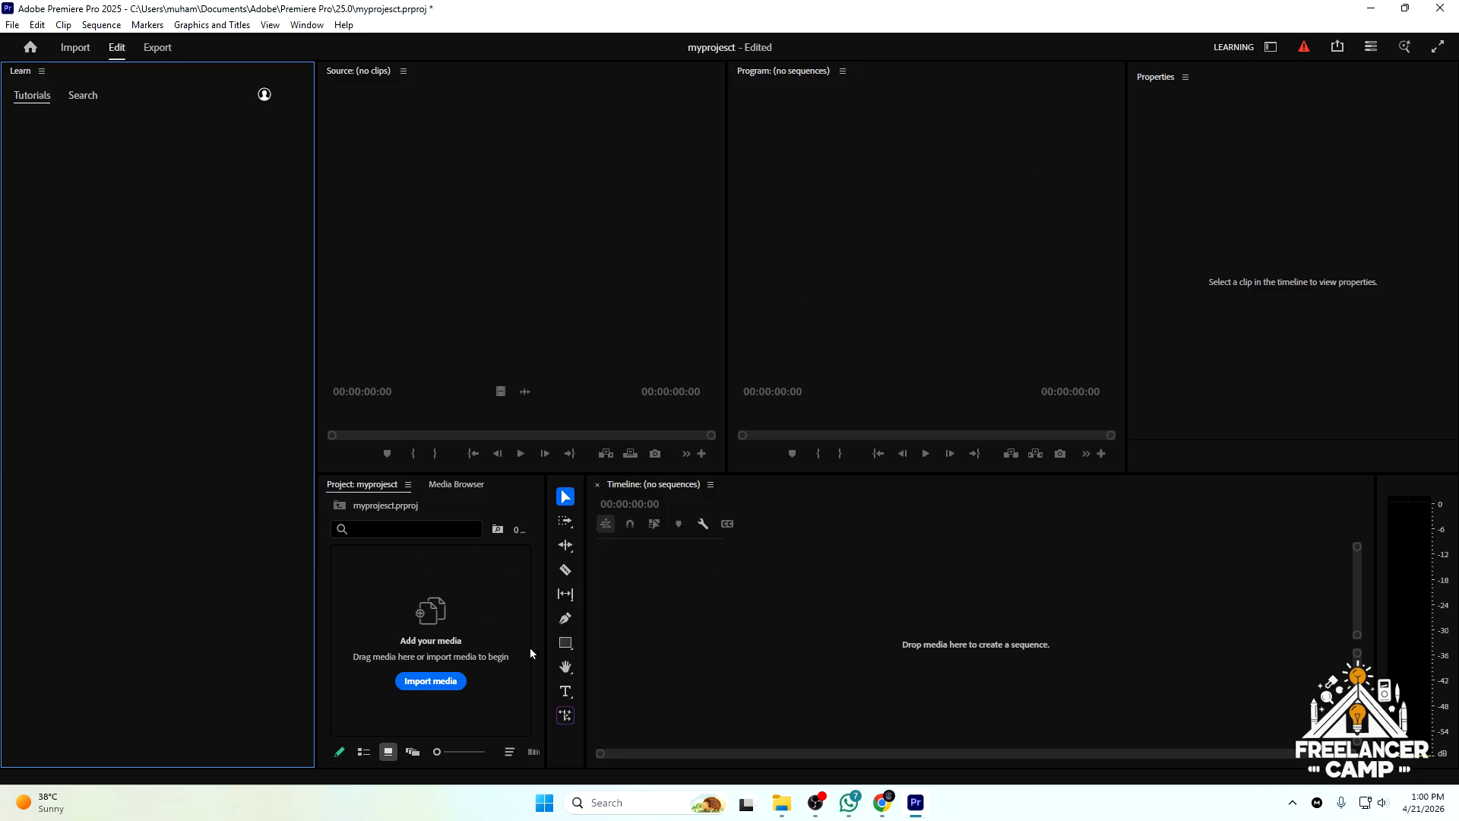
- Import both MP4 recordings from the Videos\test2 folder into the project
left_click(784, 809)
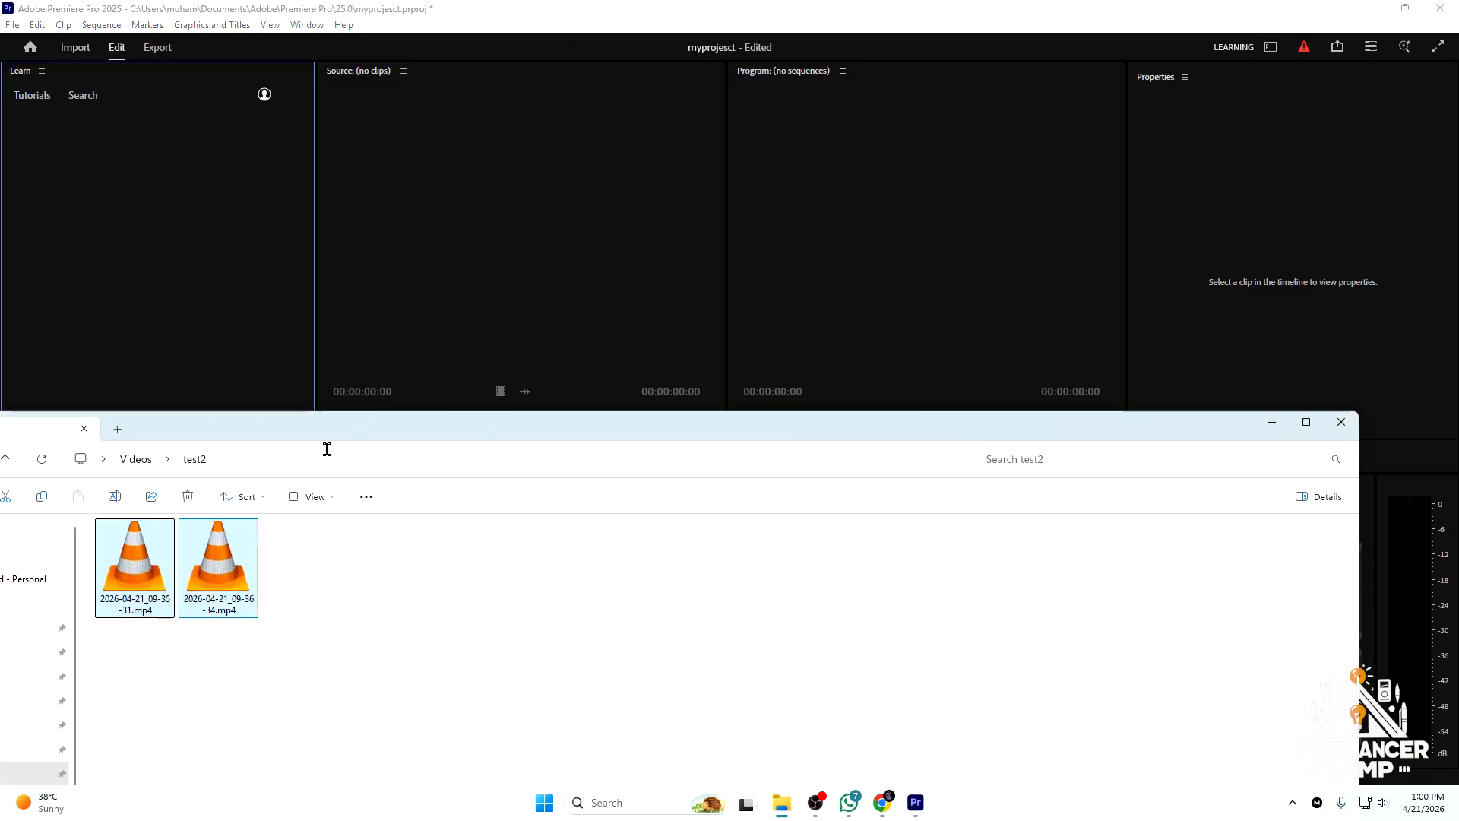
key("ctrl+a")
left_click_drag(323, 416, 1021, 337)
left_click_drag(870, 480, 420, 614)
left_click_drag(1117, 339, 2, 526)
left_click(642, 11)
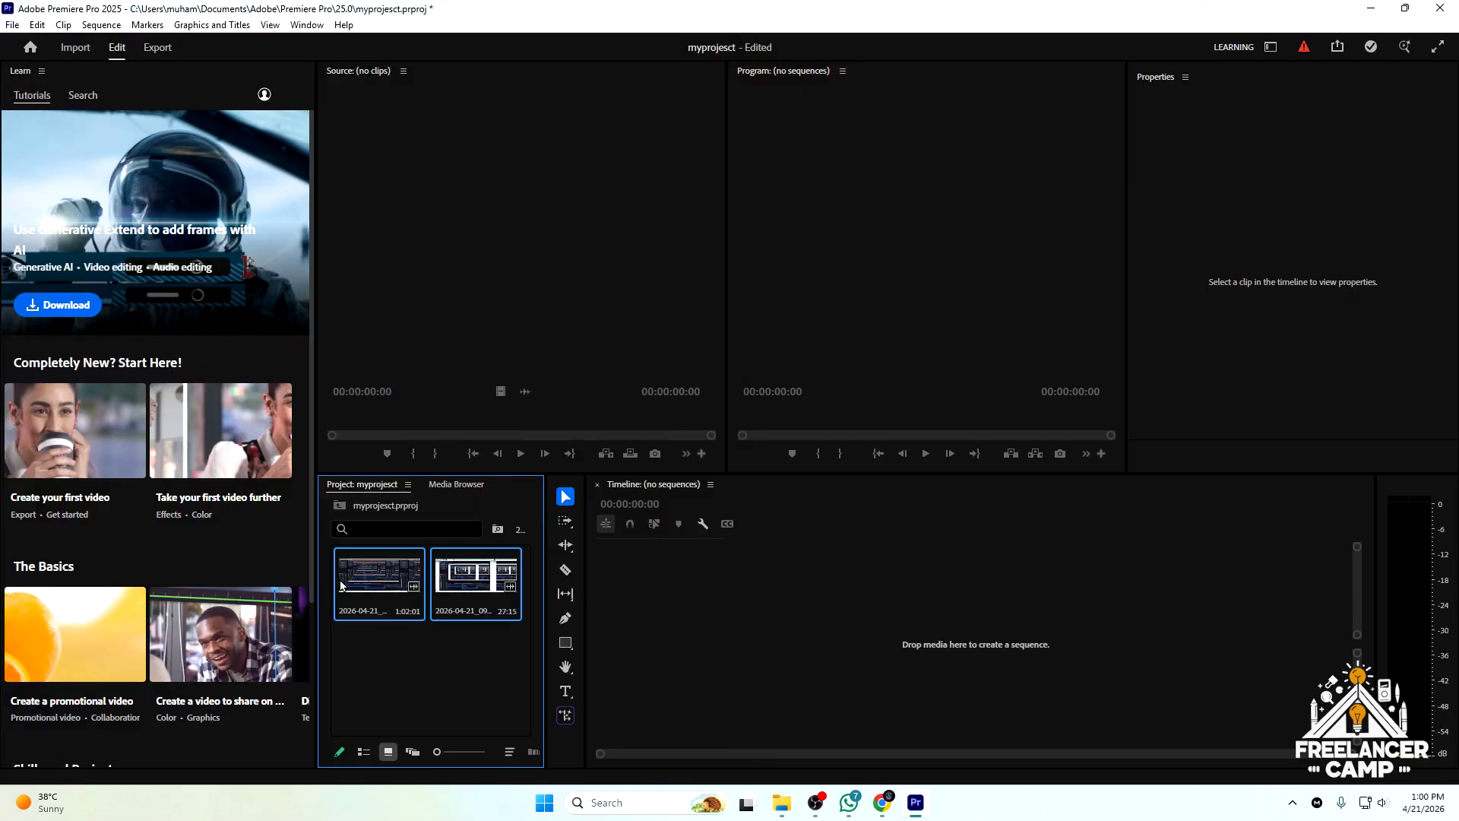
- Create a sequence from the two imported recordings and group all of its clips on the timeline
left_click_drag(365, 585, 849, 595)
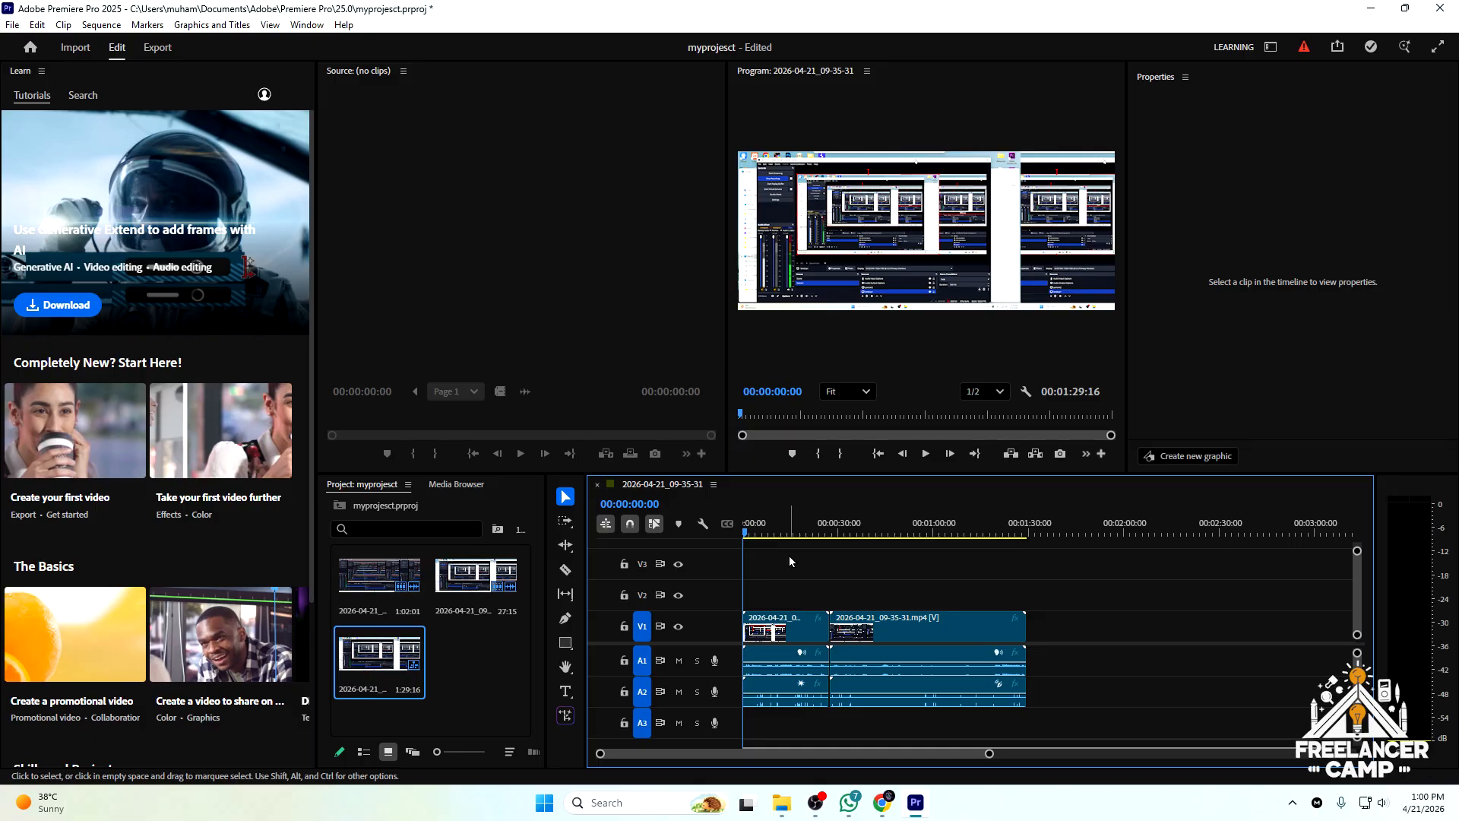
key("ctrl+a")
left_click(790, 578)
left_click_drag(766, 567, 1129, 720)
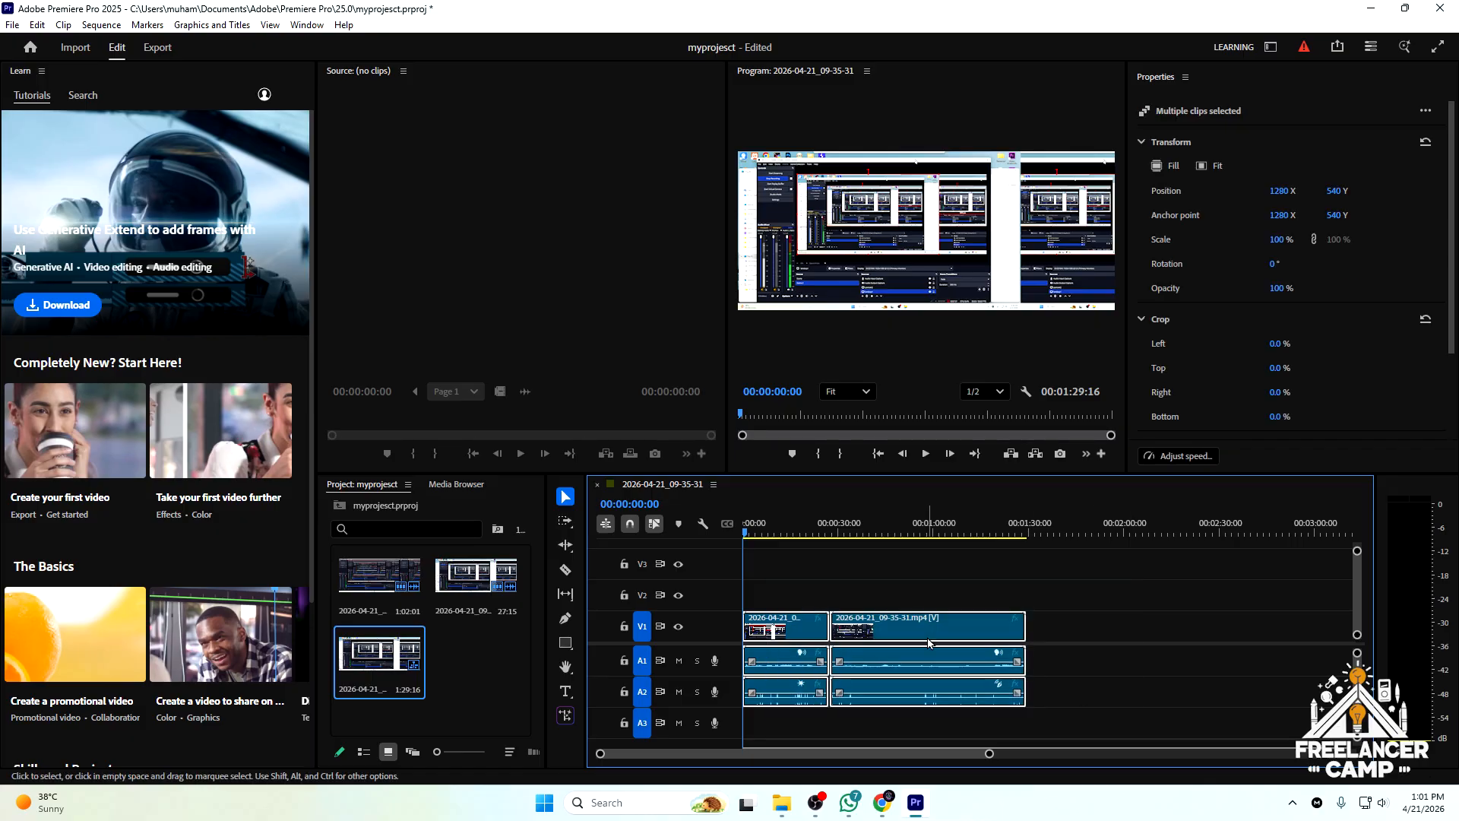
right_click(914, 630)
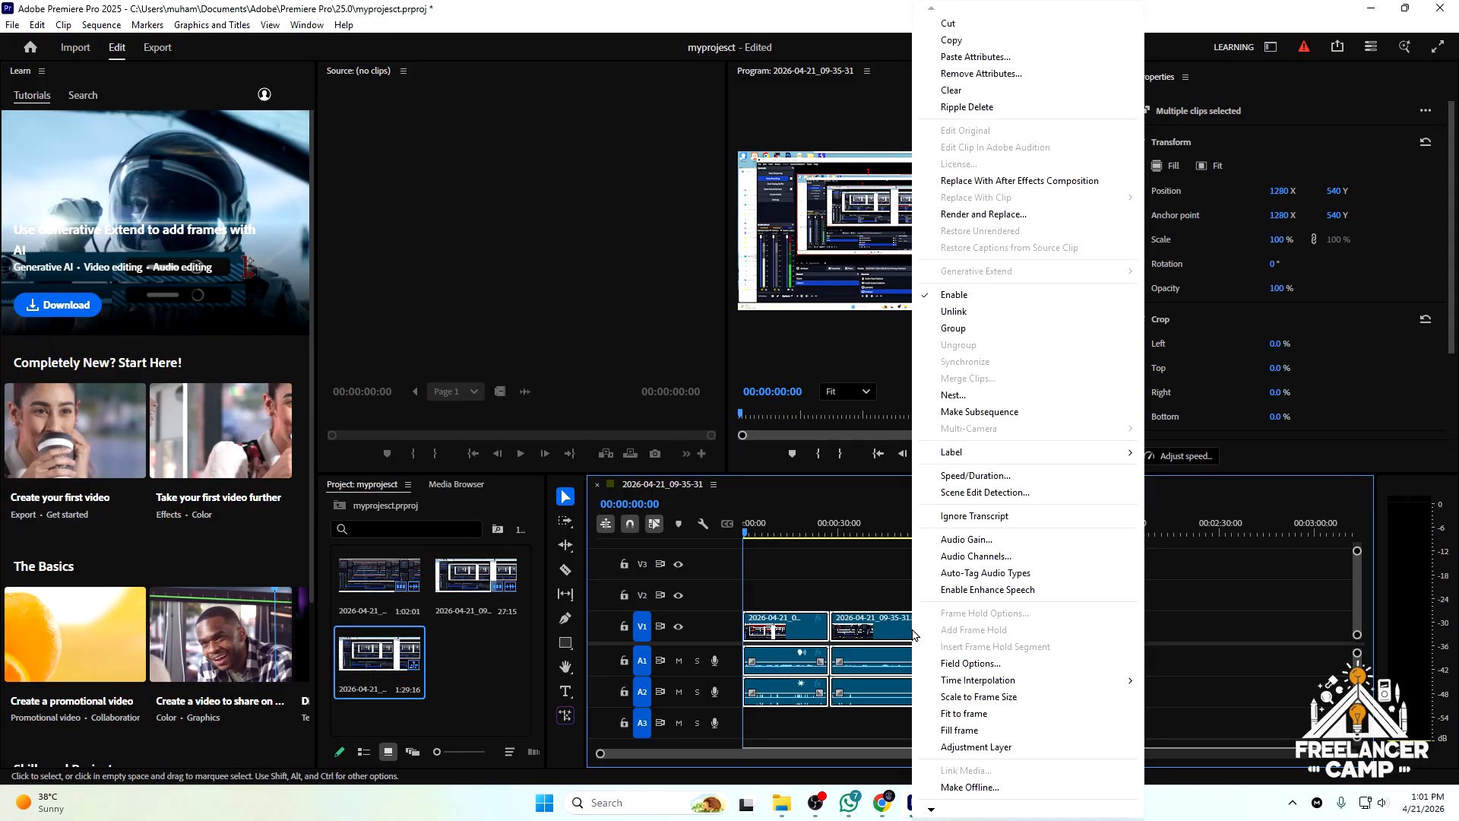
left_click(950, 332)
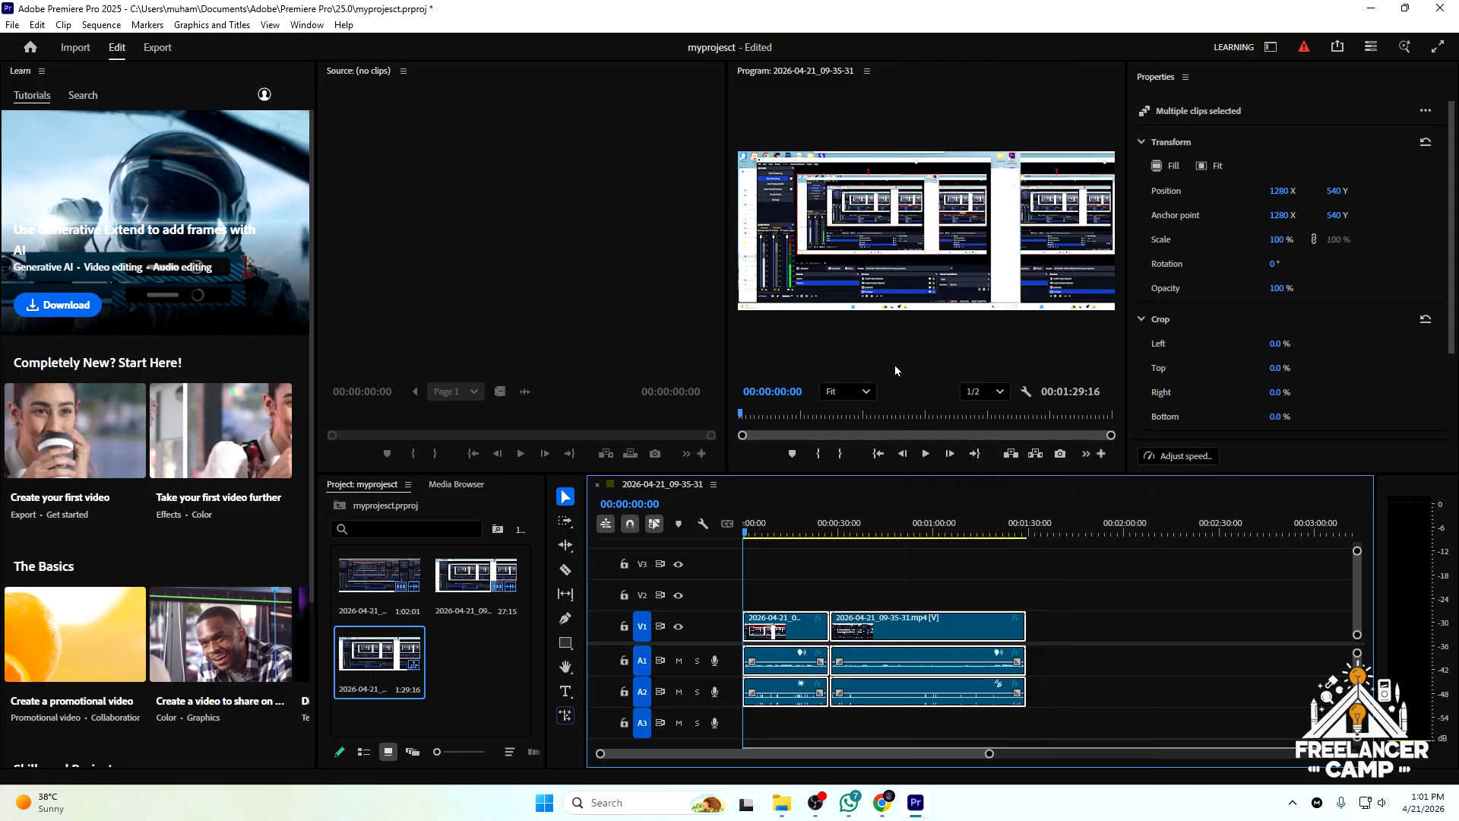
- Set the sequence's horizontal frame size to 1920, enable Maximum Bit Depth and Maximum Render Quality, and accept deleting its previews
right_click(371, 666)
left_click(411, 237)
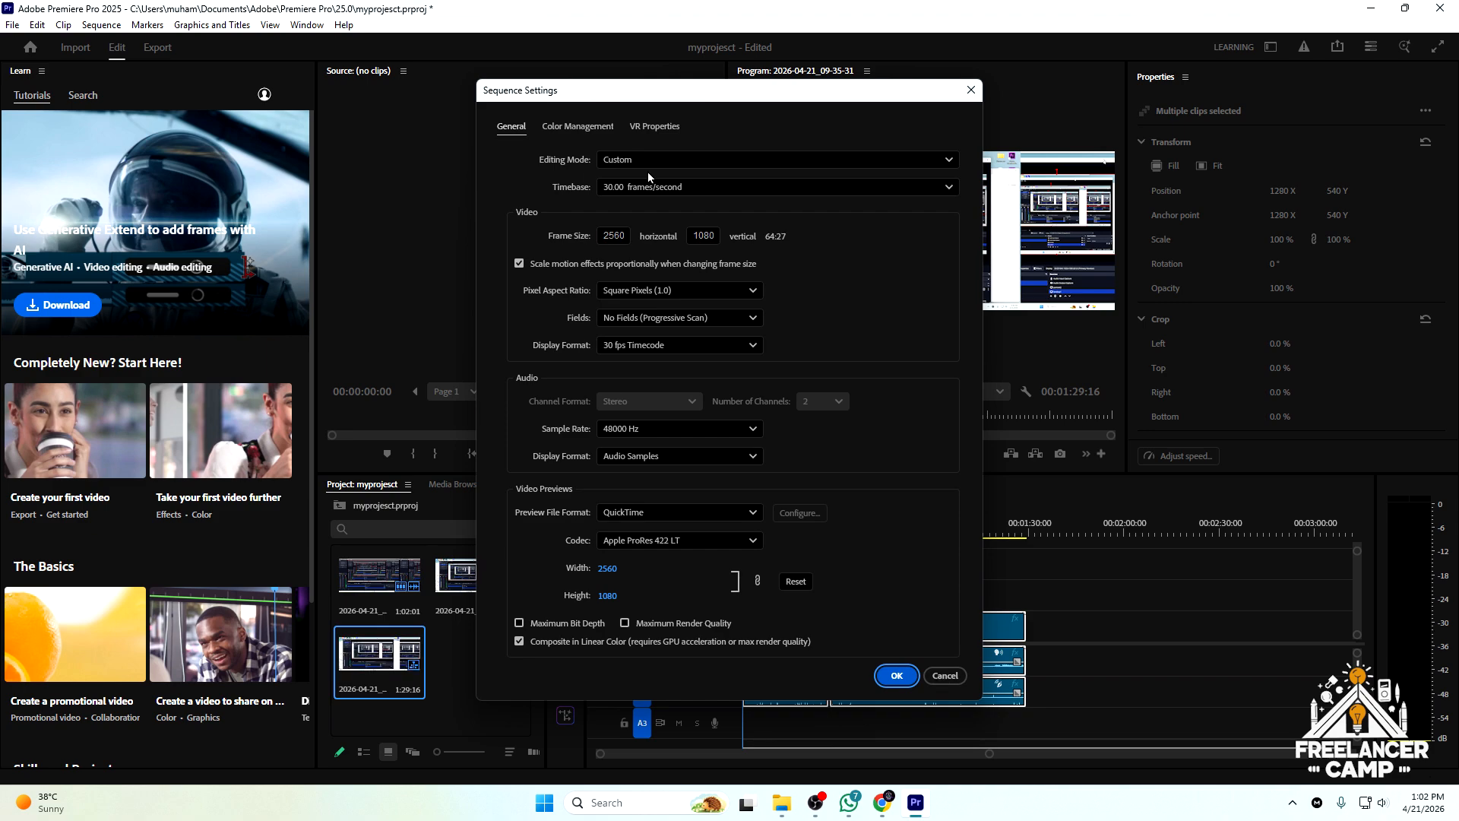
double_click(622, 240)
type("1920")
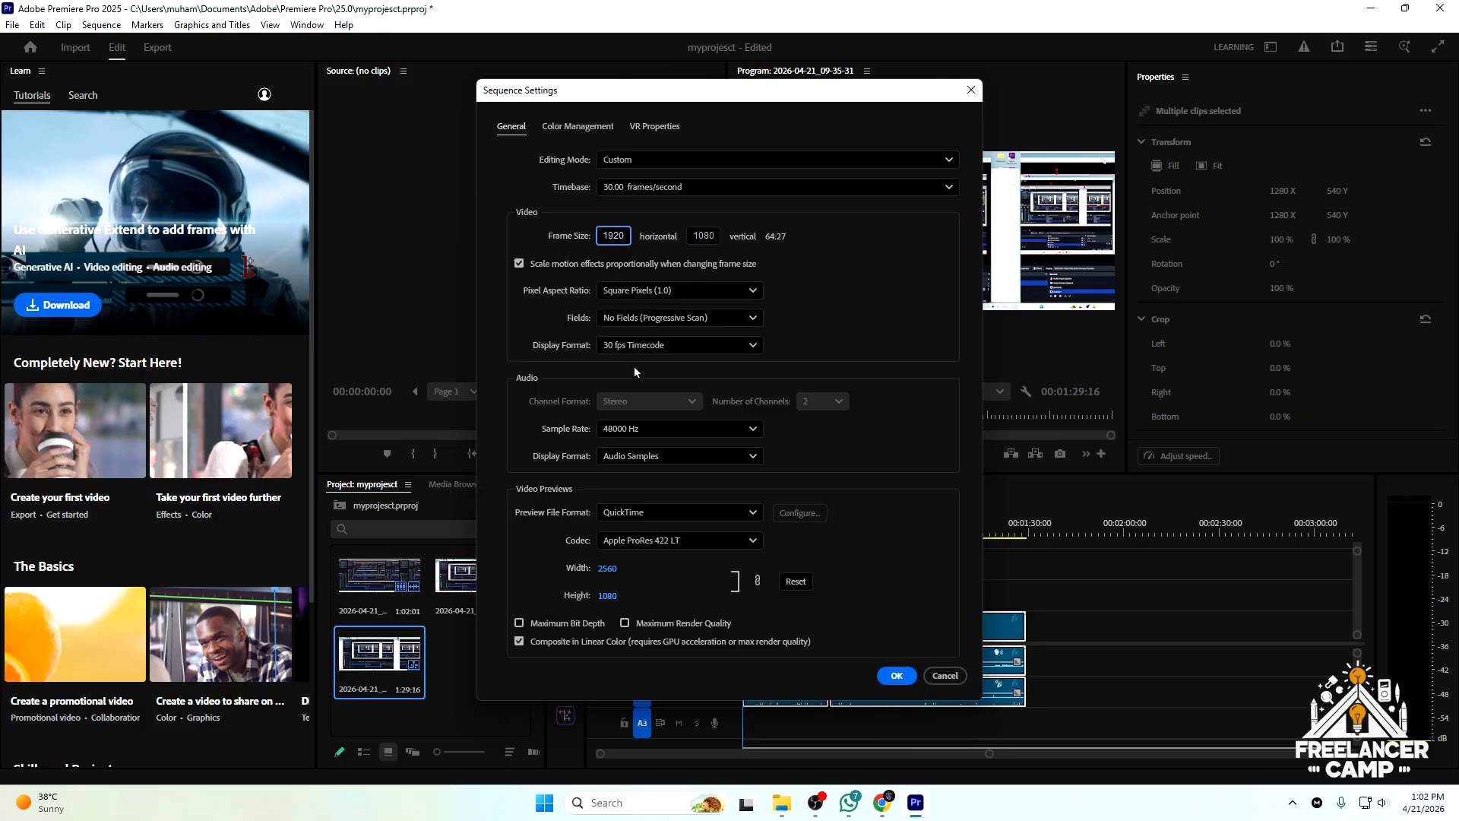
left_click(644, 318)
left_click(645, 318)
left_click(651, 292)
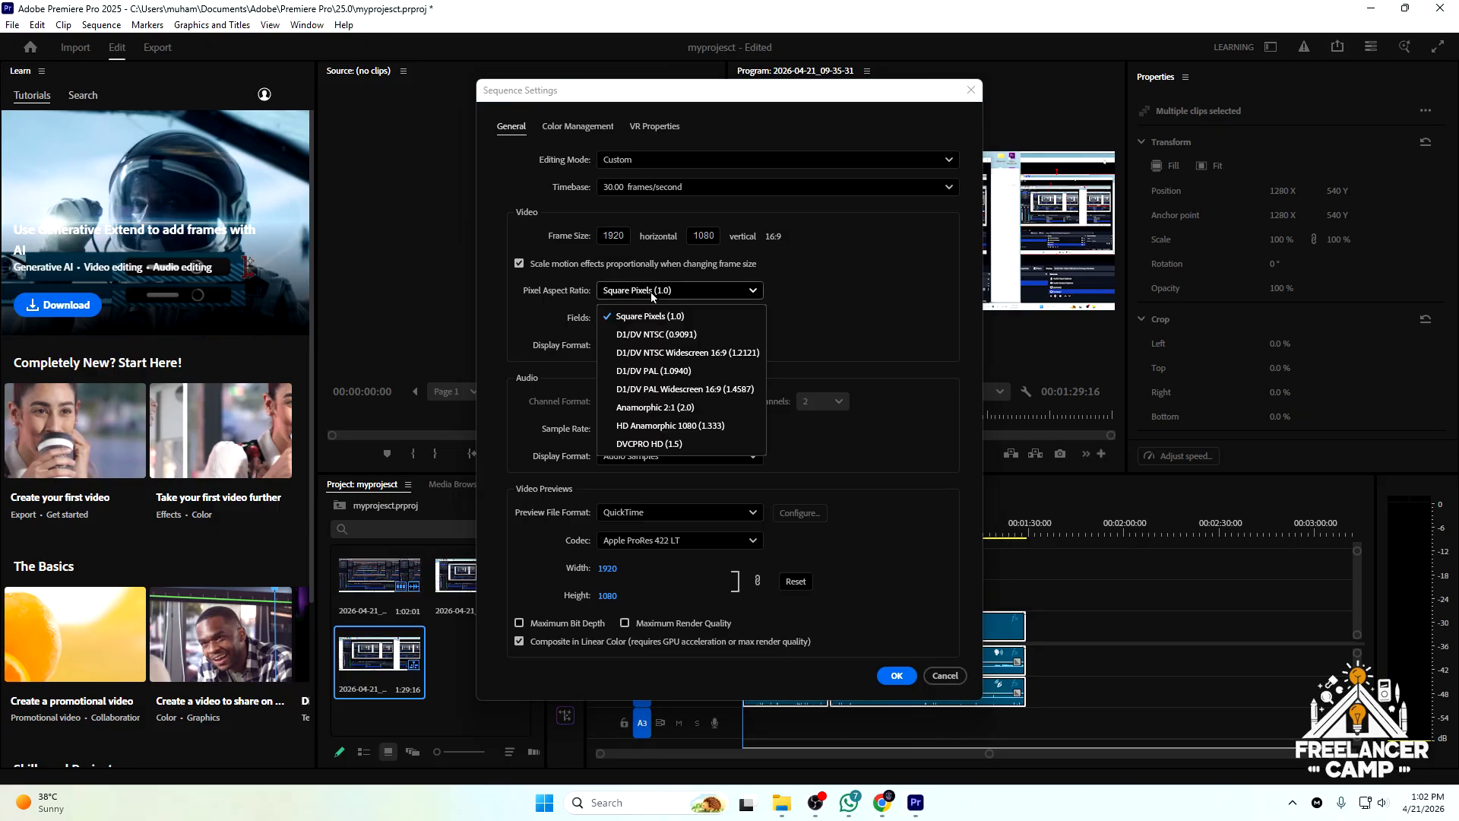
left_click(650, 292)
left_click(654, 622)
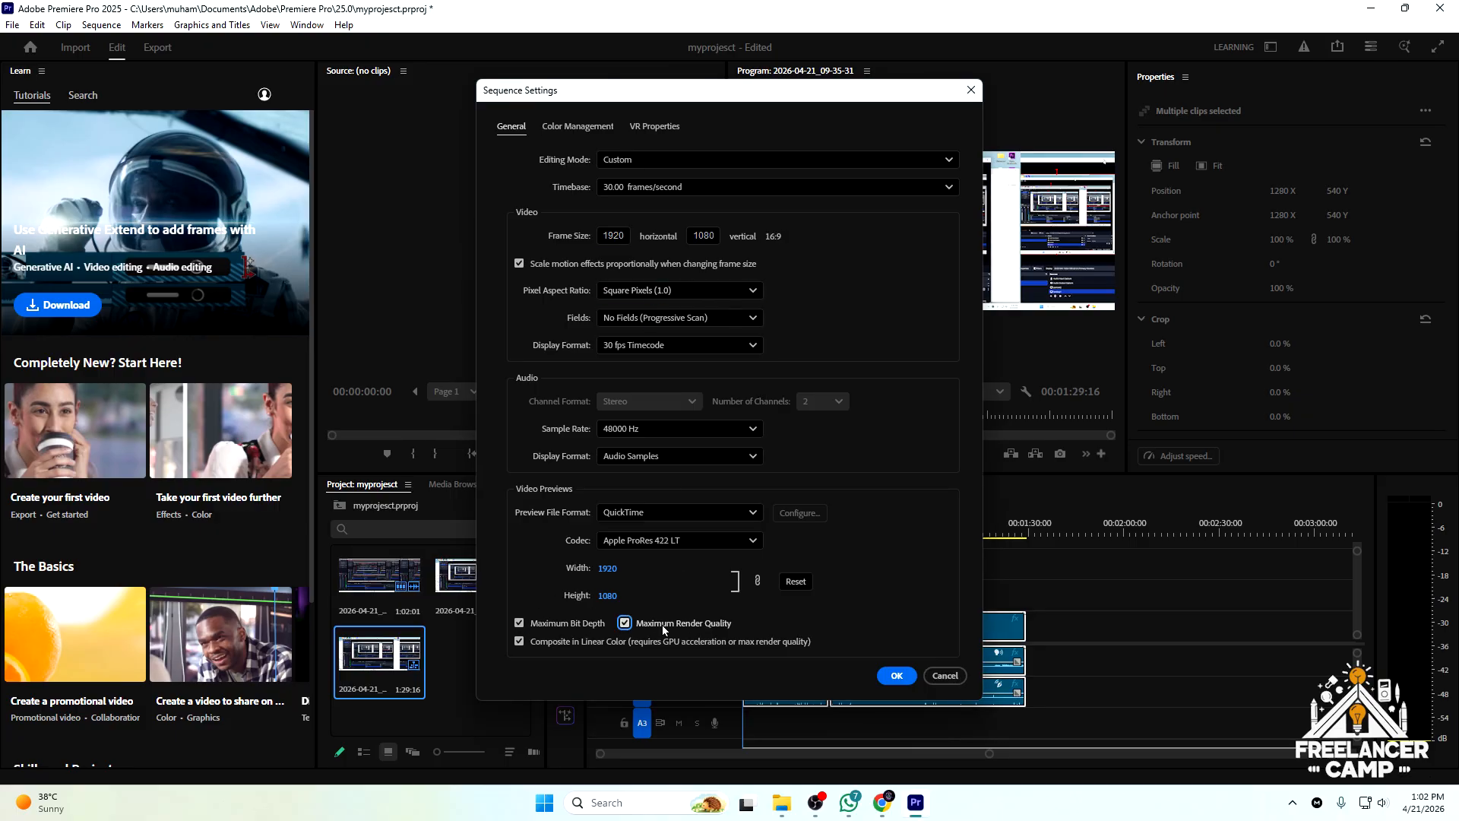
left_click(907, 679)
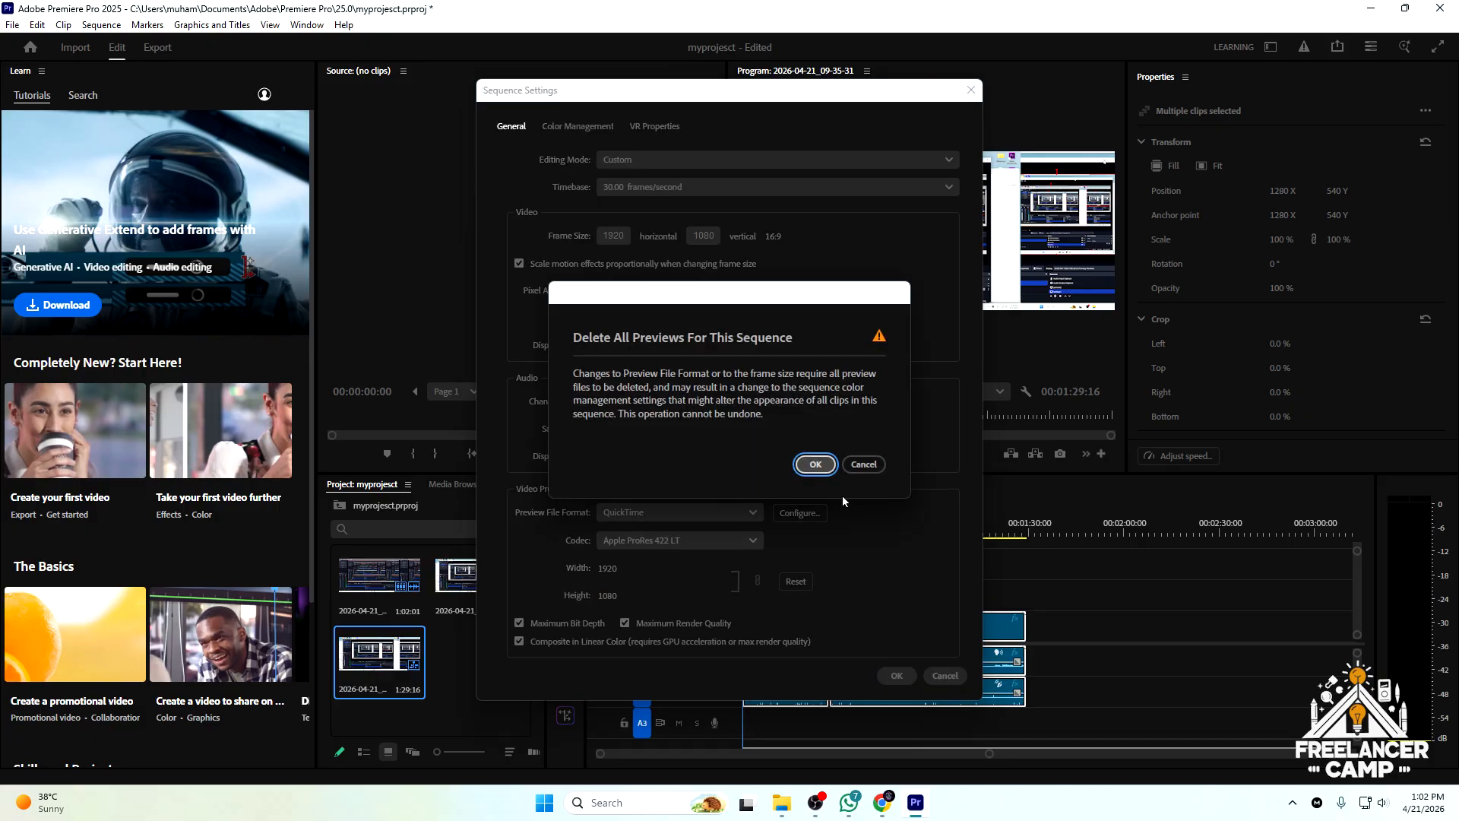
left_click(816, 464)
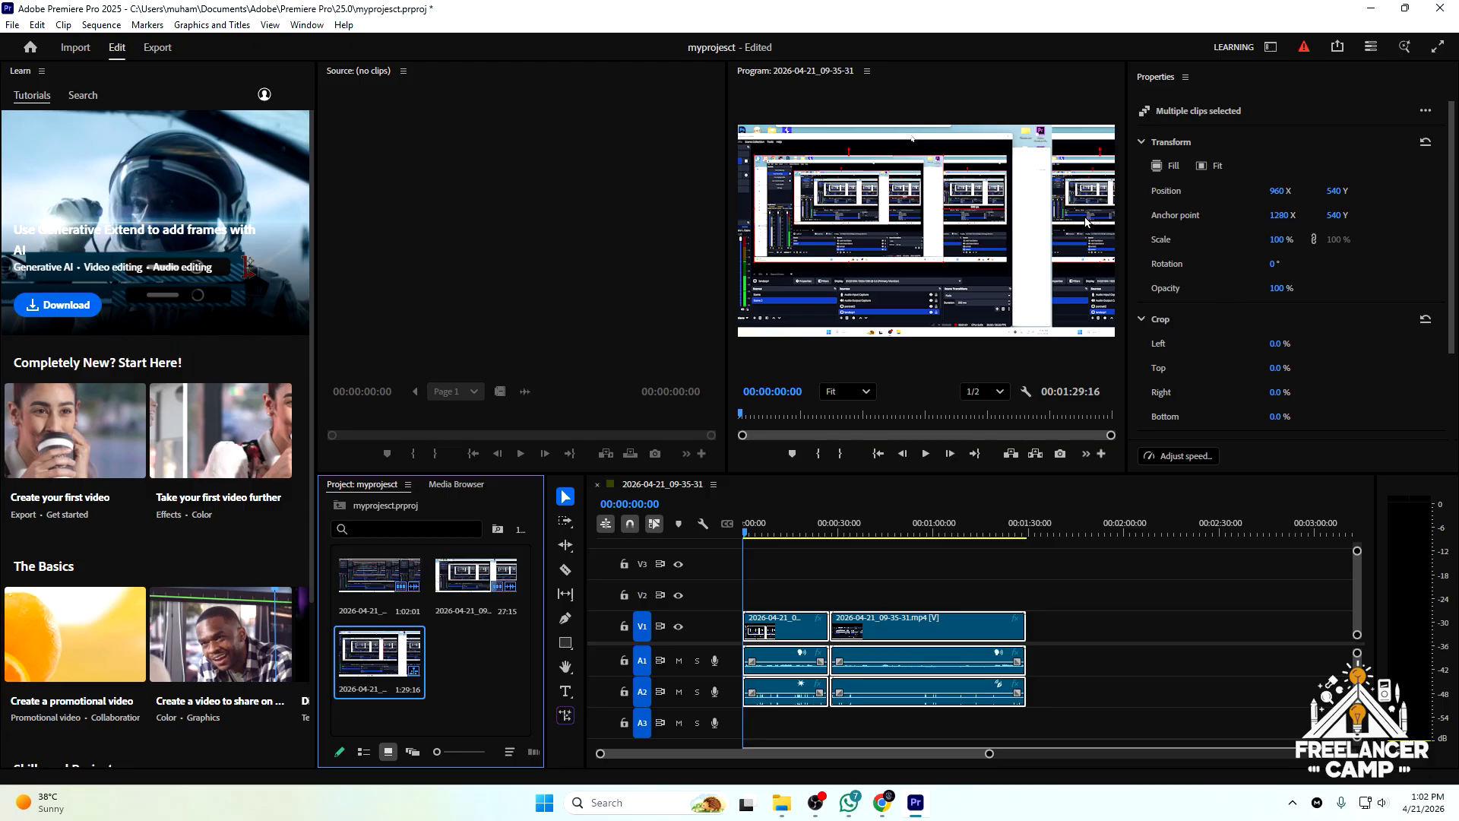
- Set the selected clips' horizontal position to 1280 so the landscape part fills the frame, and scrub through the result
left_click_drag(1271, 196, 1451, 187)
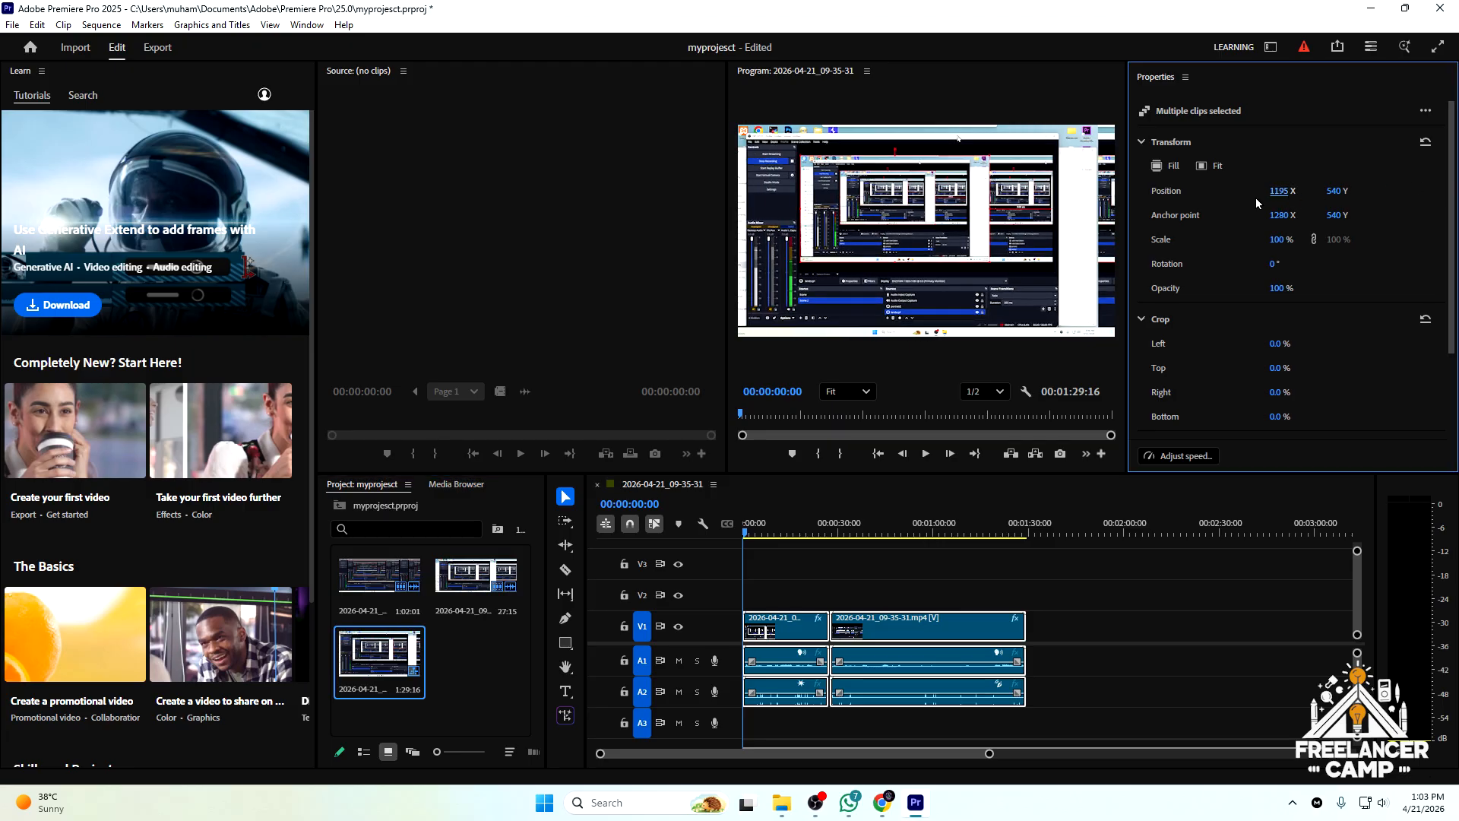
left_click_drag(1271, 191, 1340, 187)
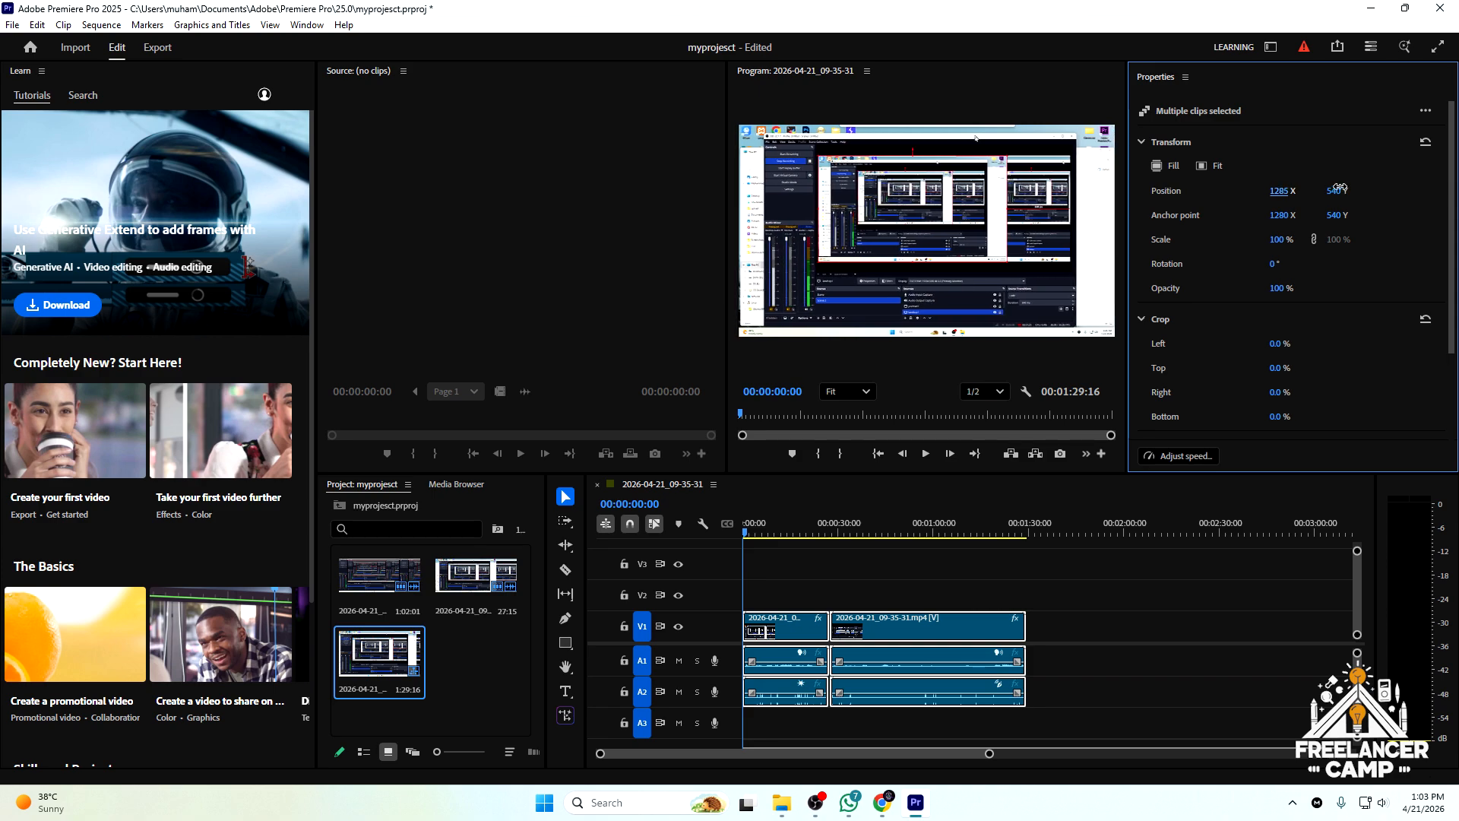
left_click(1280, 215)
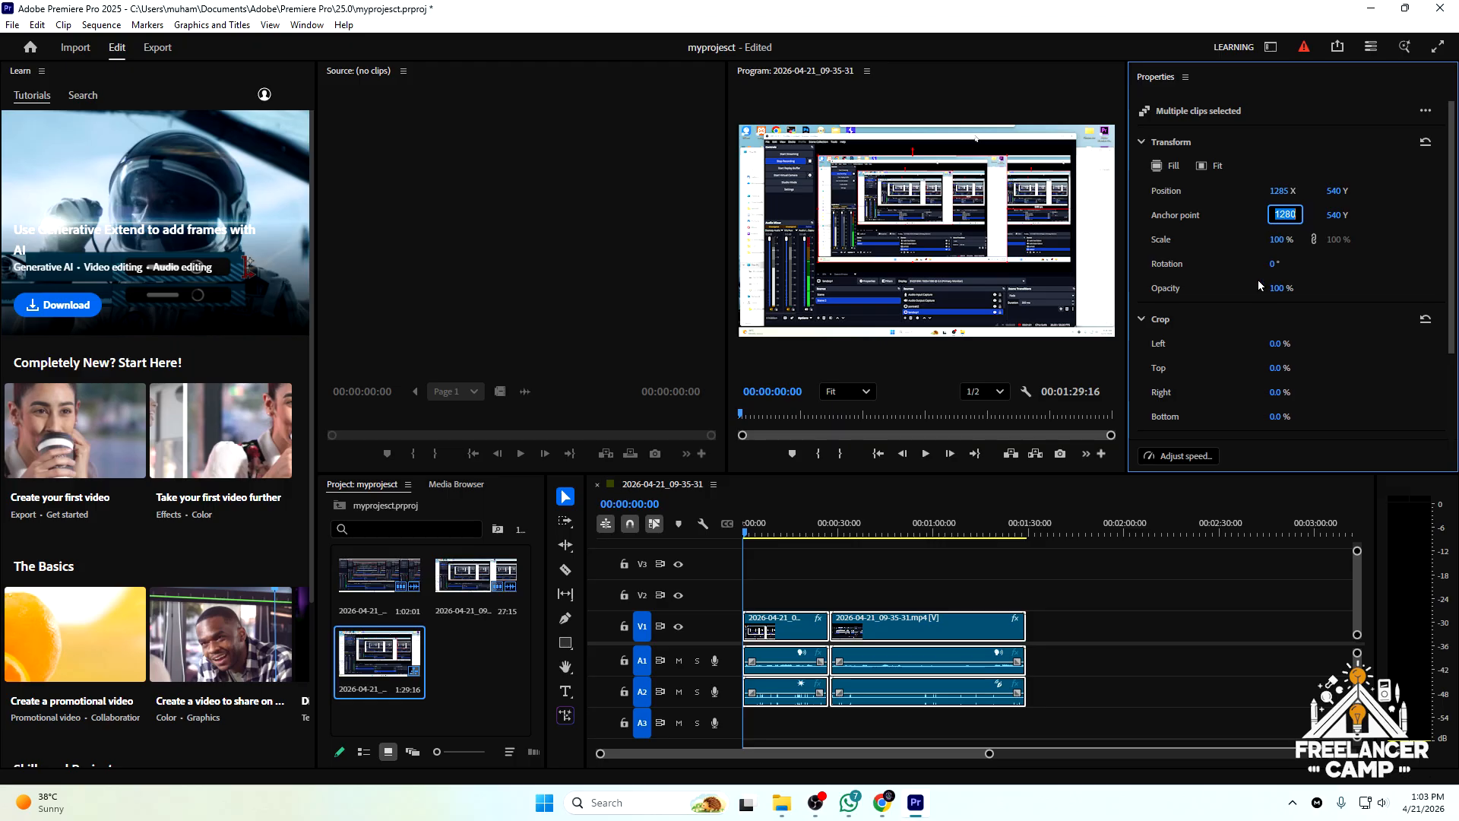
left_click(1271, 192)
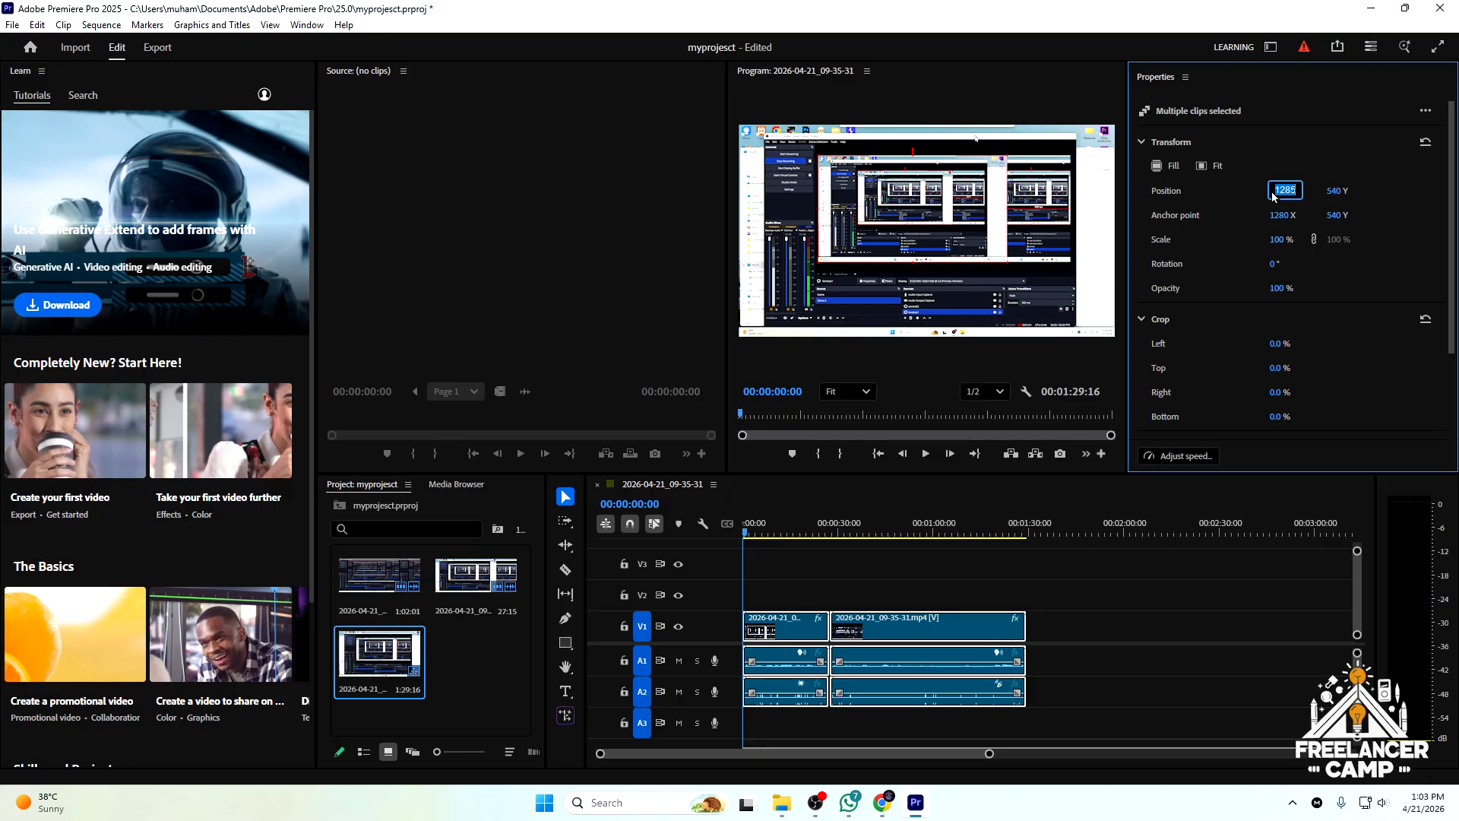
left_click_drag(1072, 414, 662, 431)
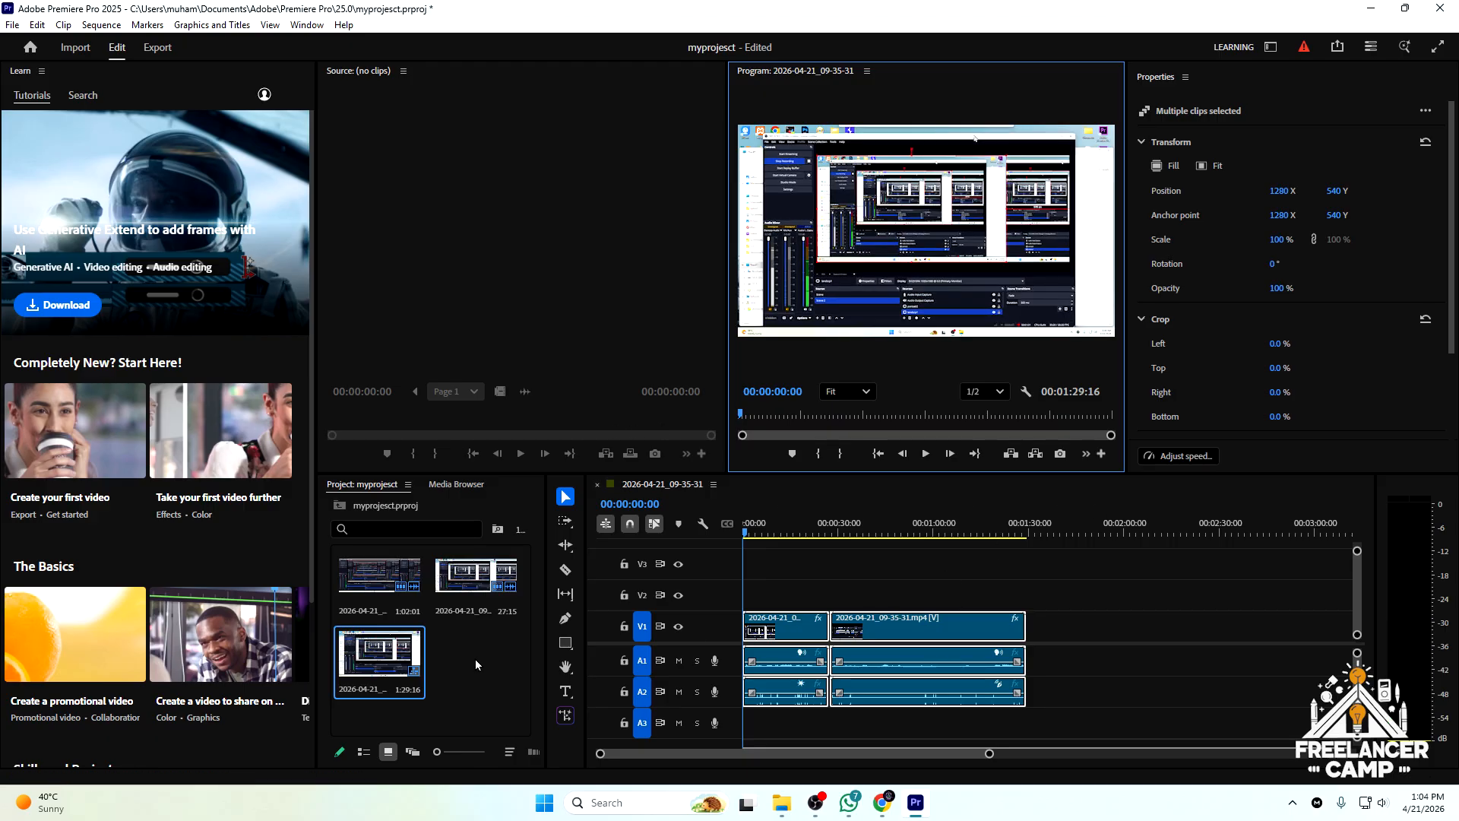
- Change the sequence's horizontal frame size to 640 for the portrait version and accept deleting its previews
right_click(363, 670)
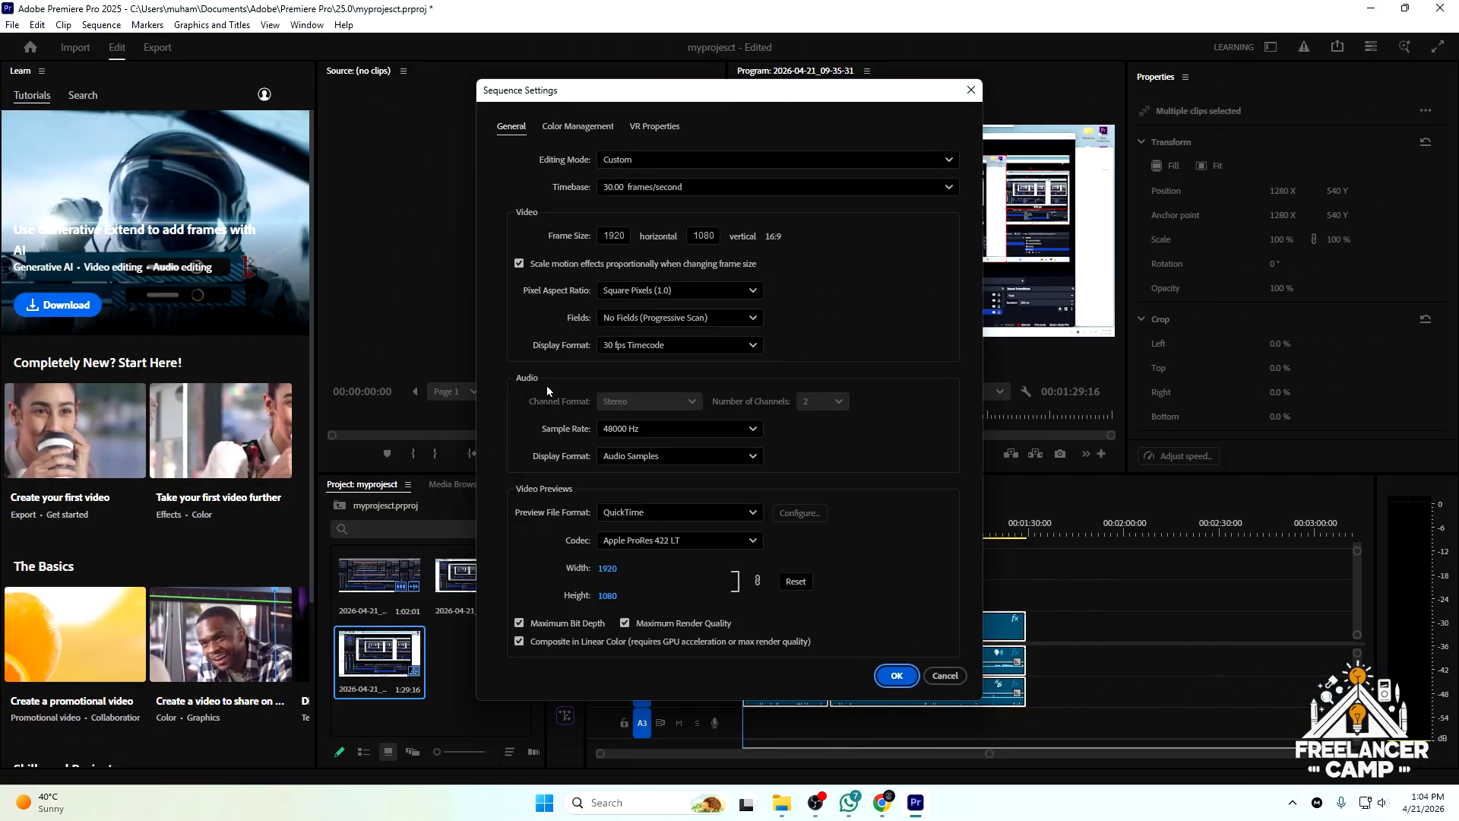
left_click(616, 235)
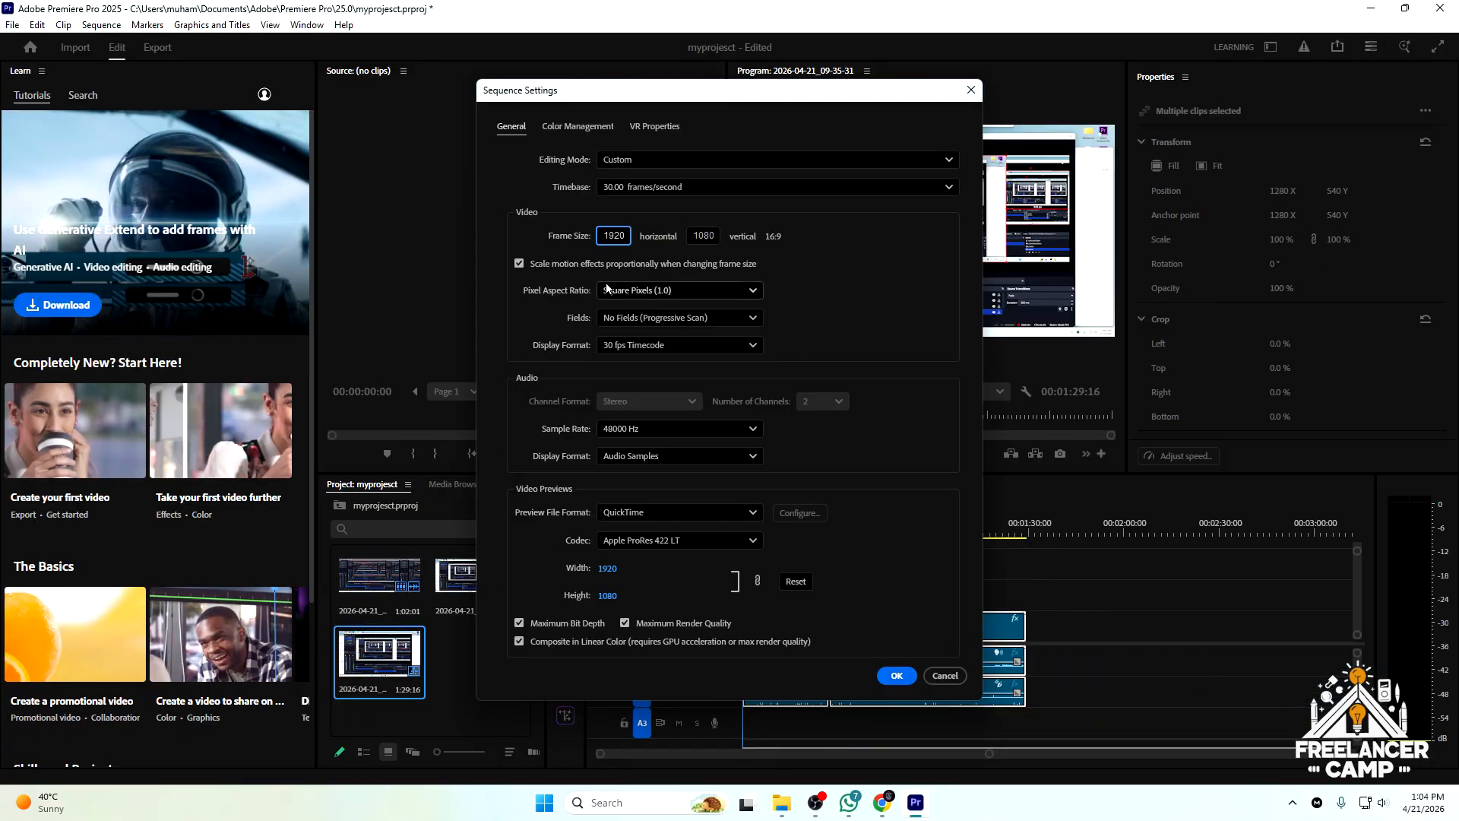
key("ctrl+a")
type("6")
left_click(897, 675)
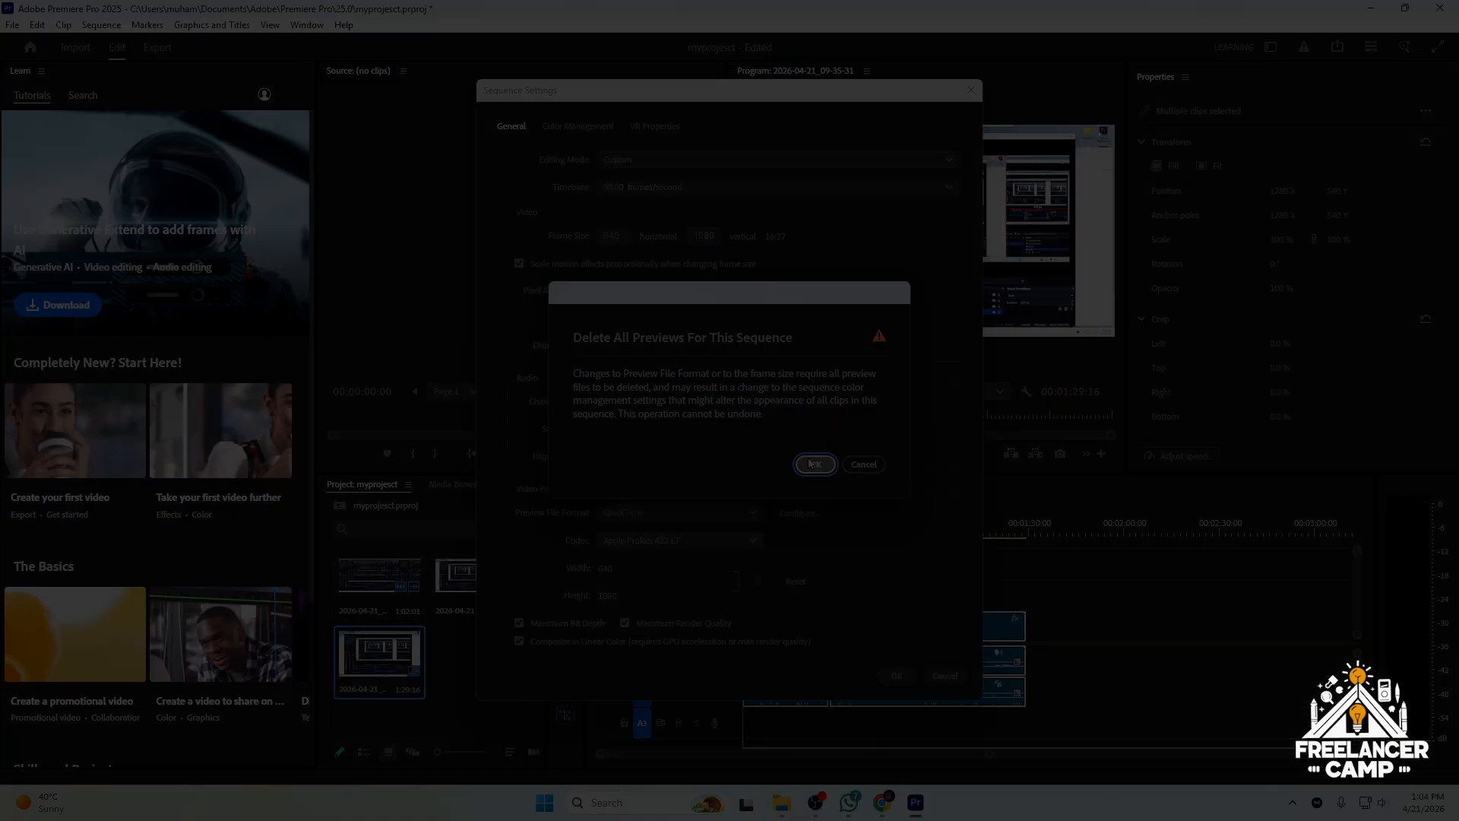
left_click(815, 465)
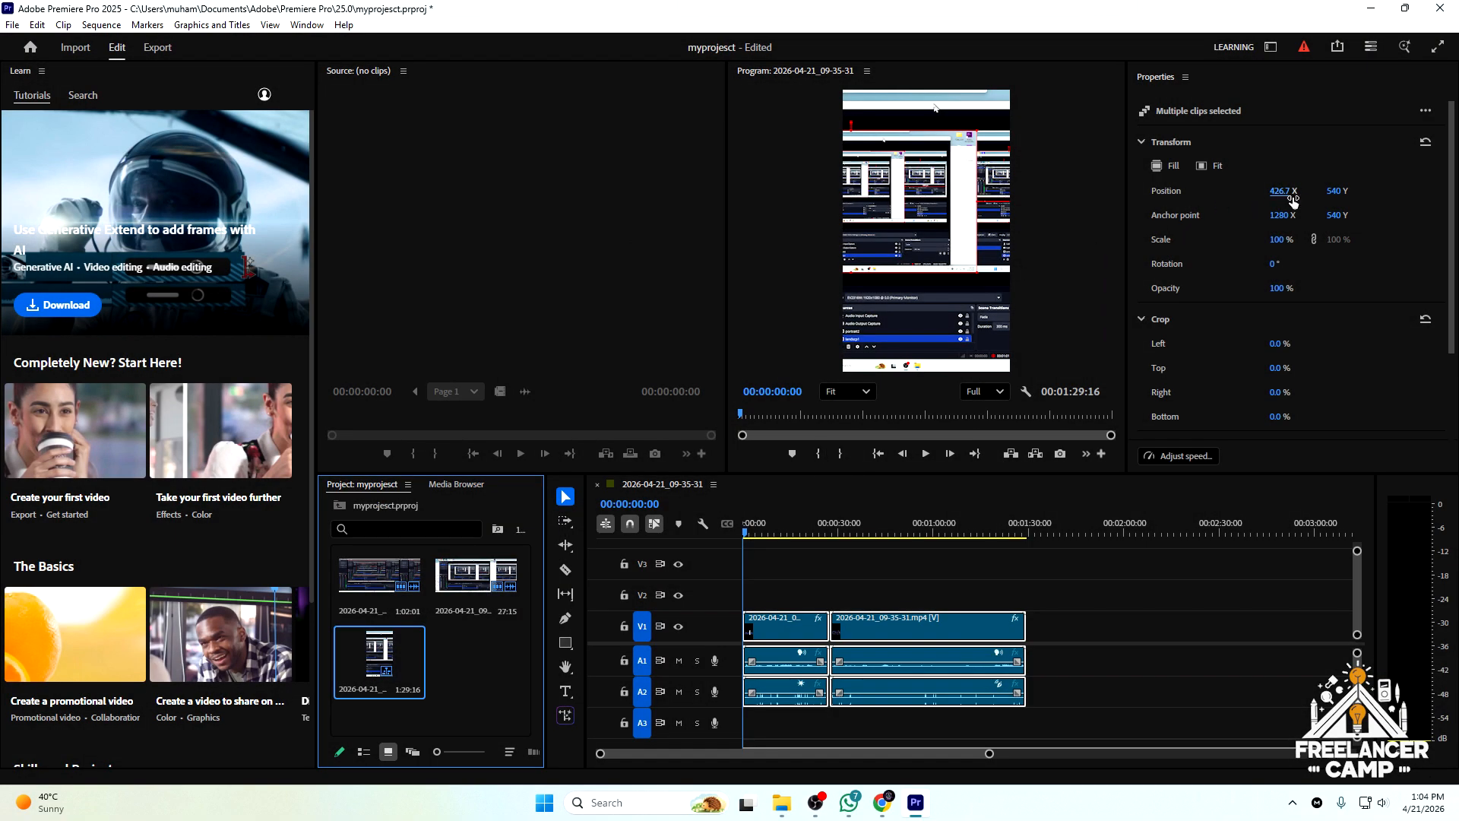
- Set the selected clips' horizontal position to -640 so the portrait part of both recordings fills the frame
left_click(1283, 191)
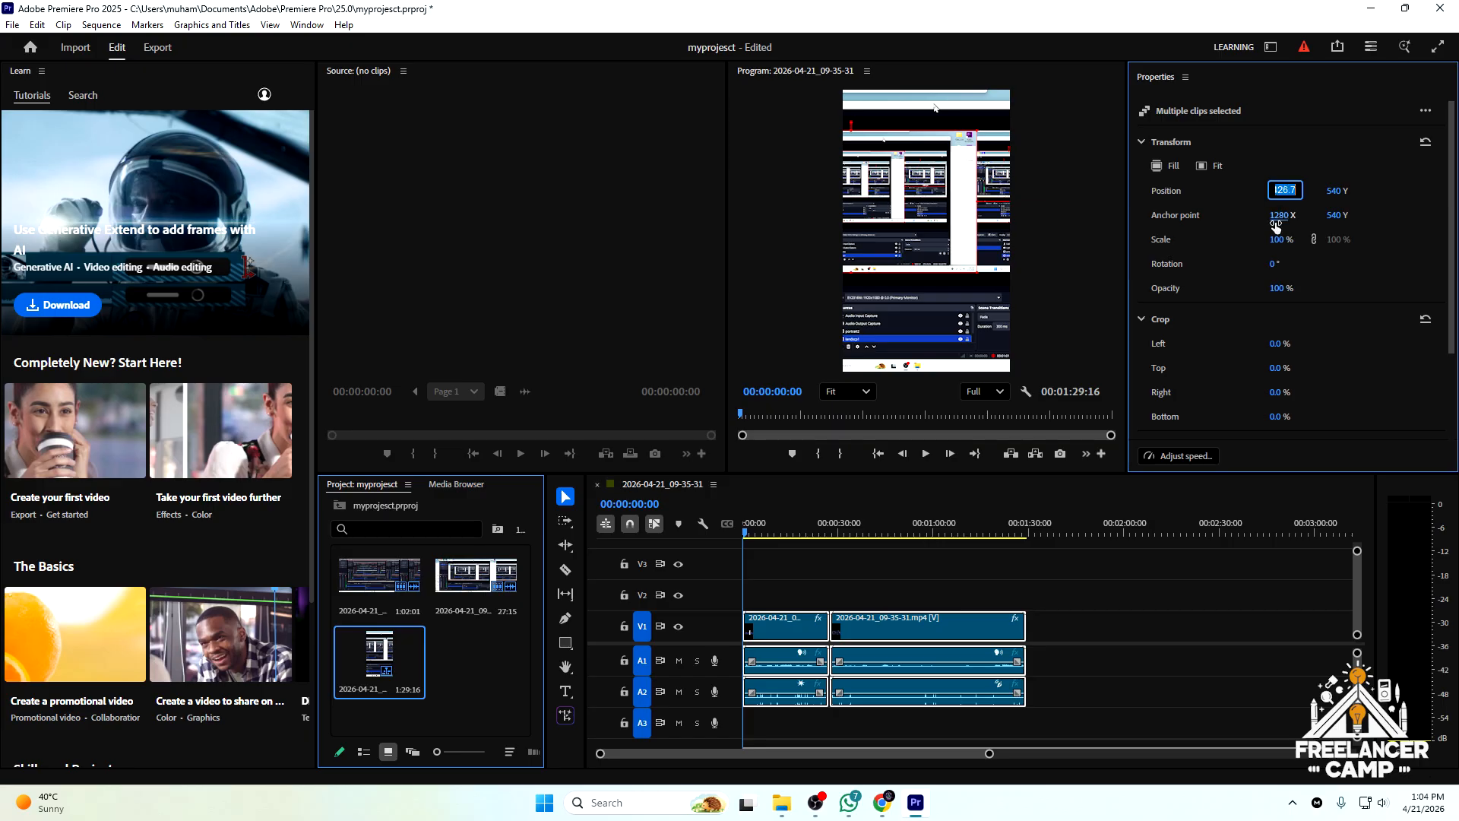
key("BackSpace")
type("640")
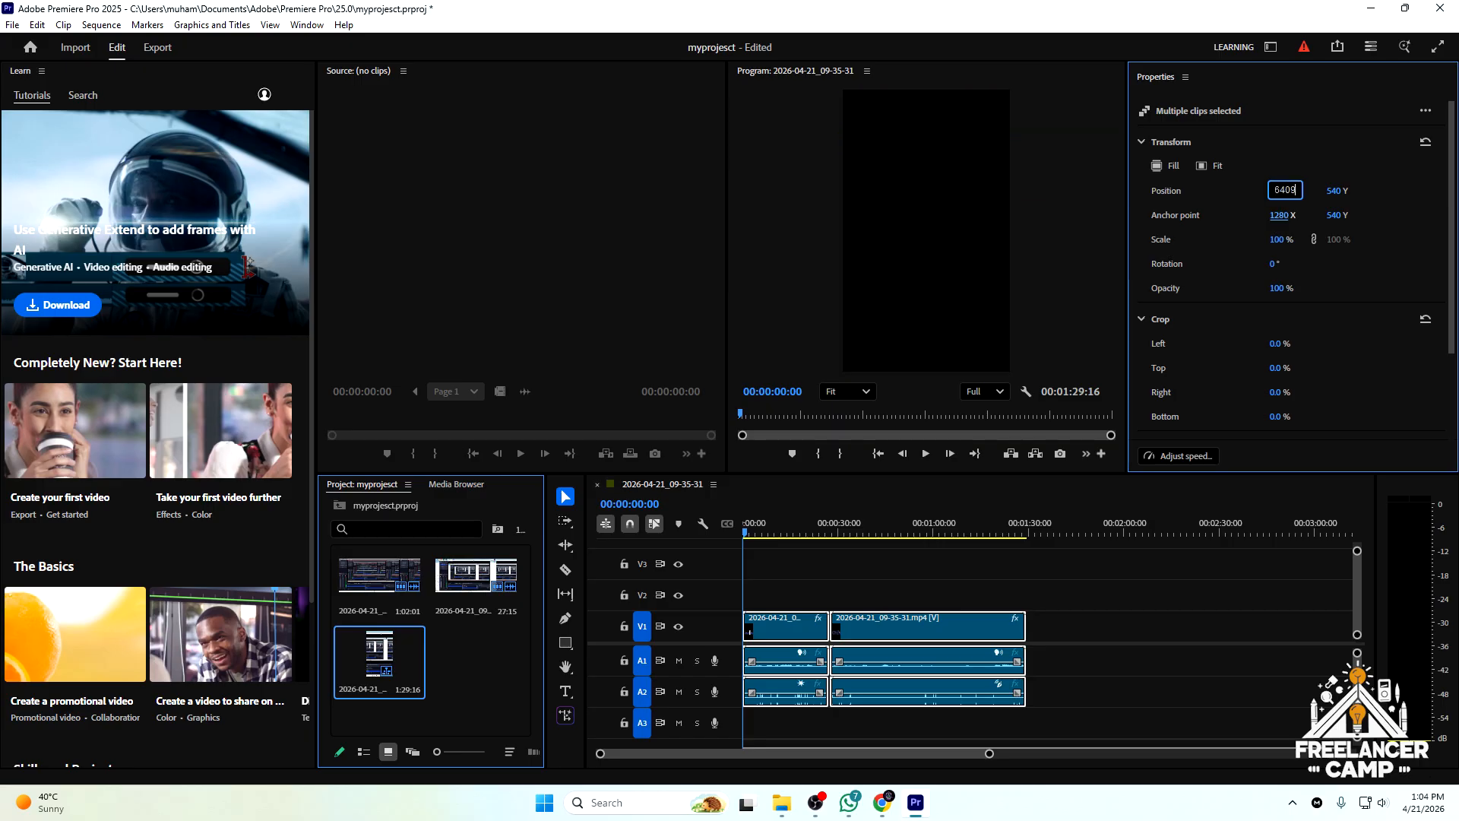
key("BackSpace")
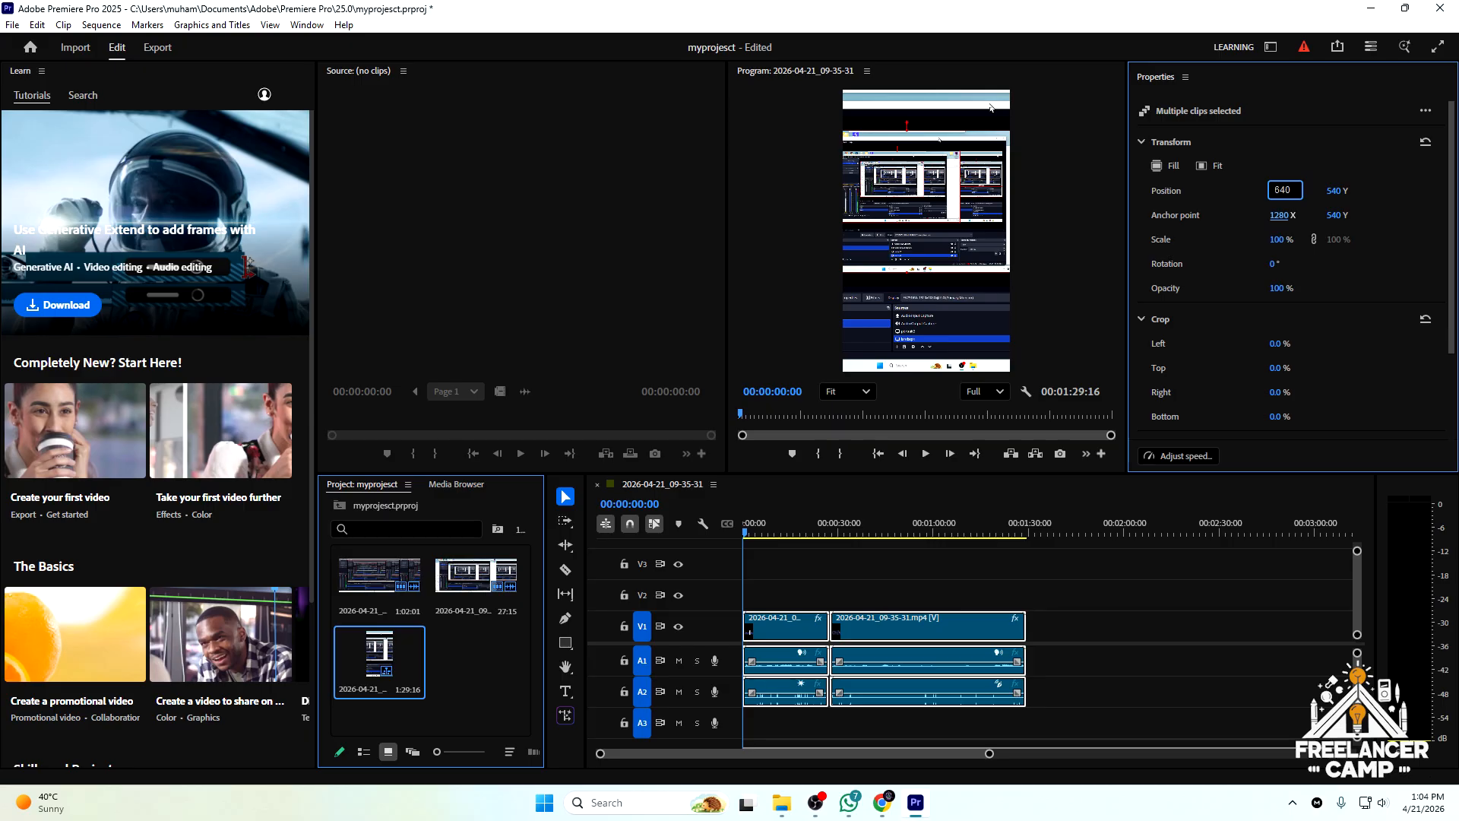
left_click(996, 265)
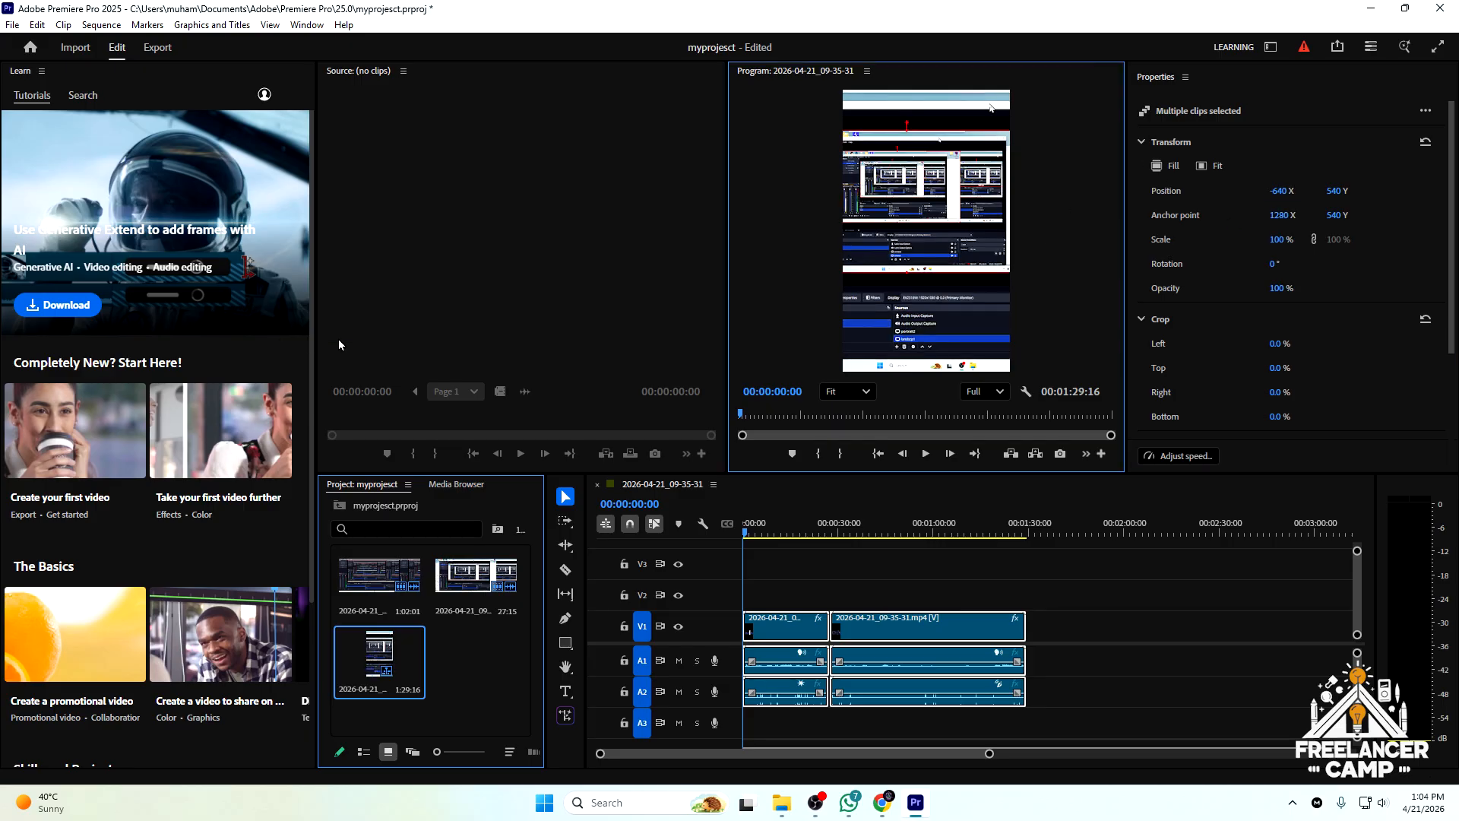
- Export the portrait sequence as a 640x1080 H.264 video with the Match Source - Adaptive High Bitrate preset
key("ctrl+m")
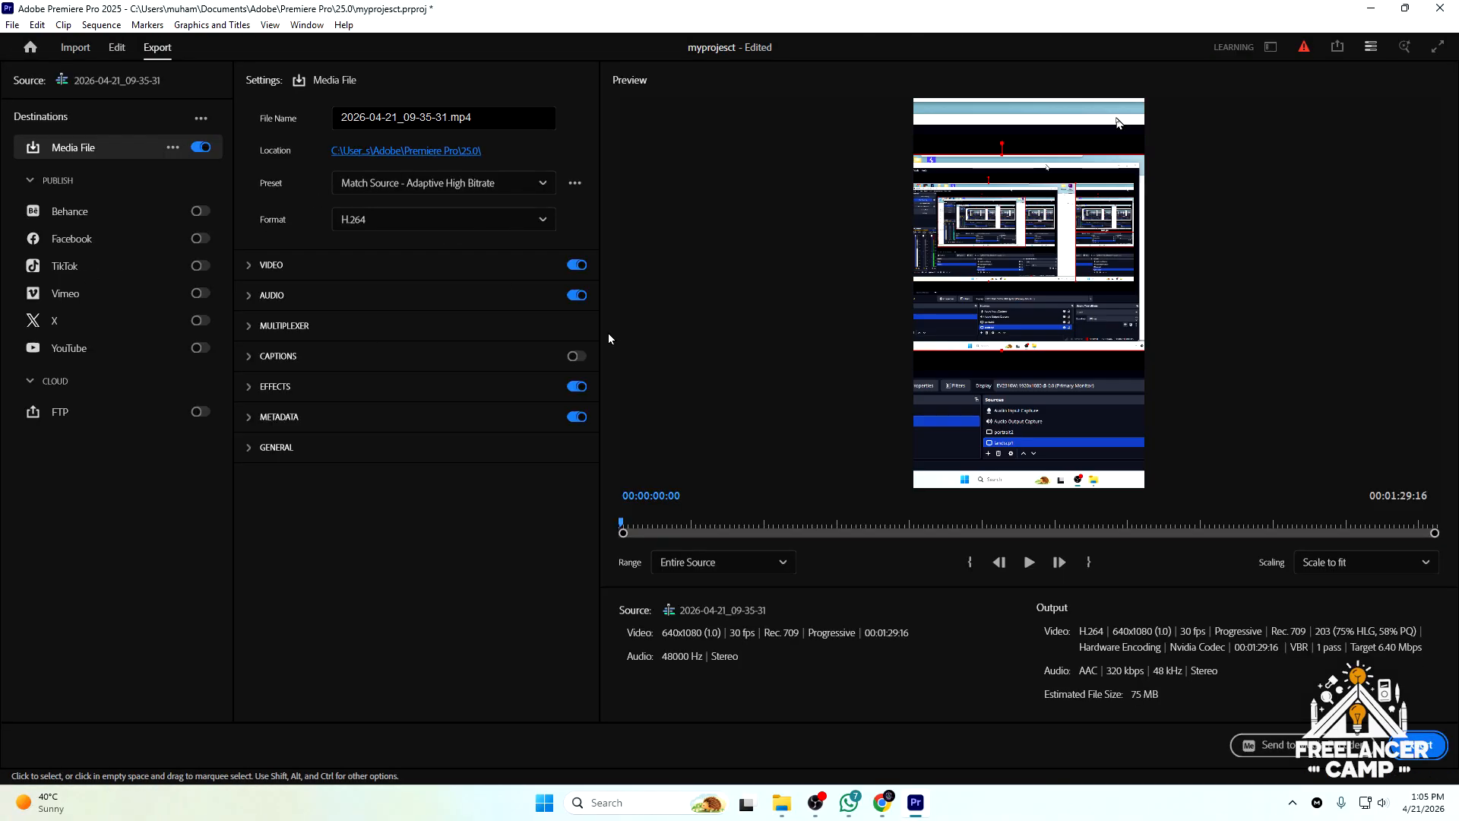
left_click(547, 227)
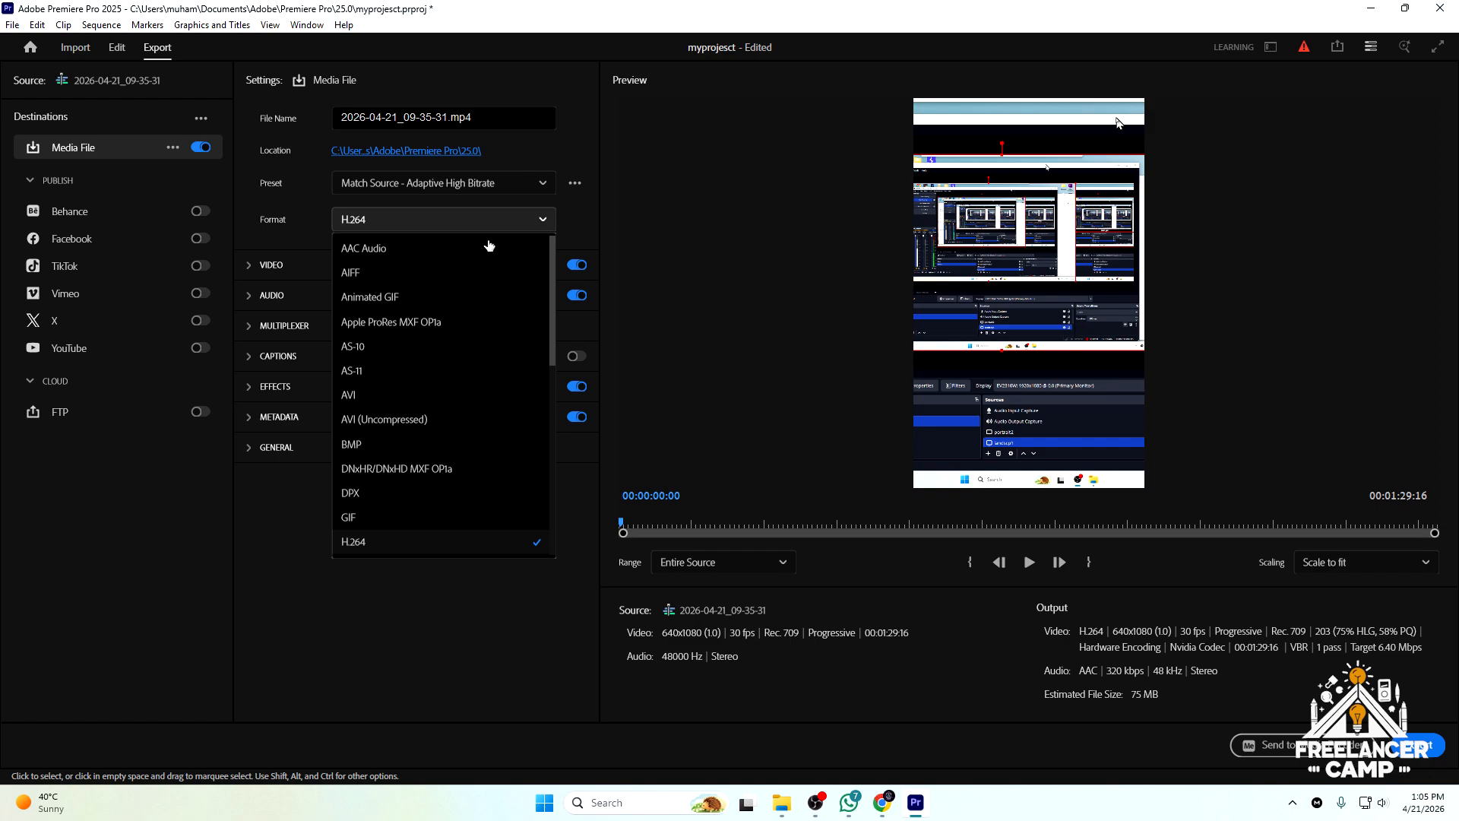
left_click(442, 226)
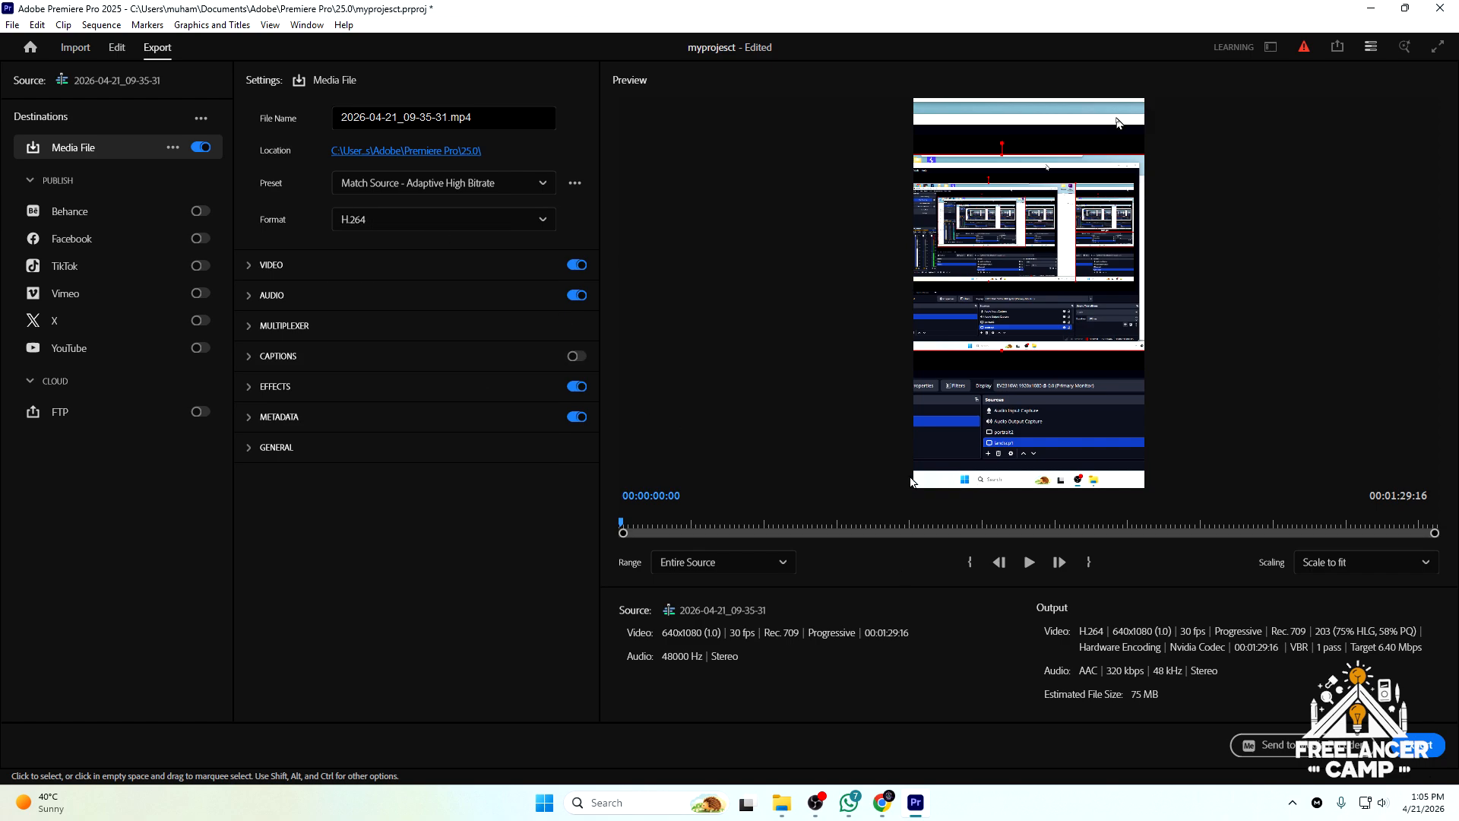
left_click(1414, 745)
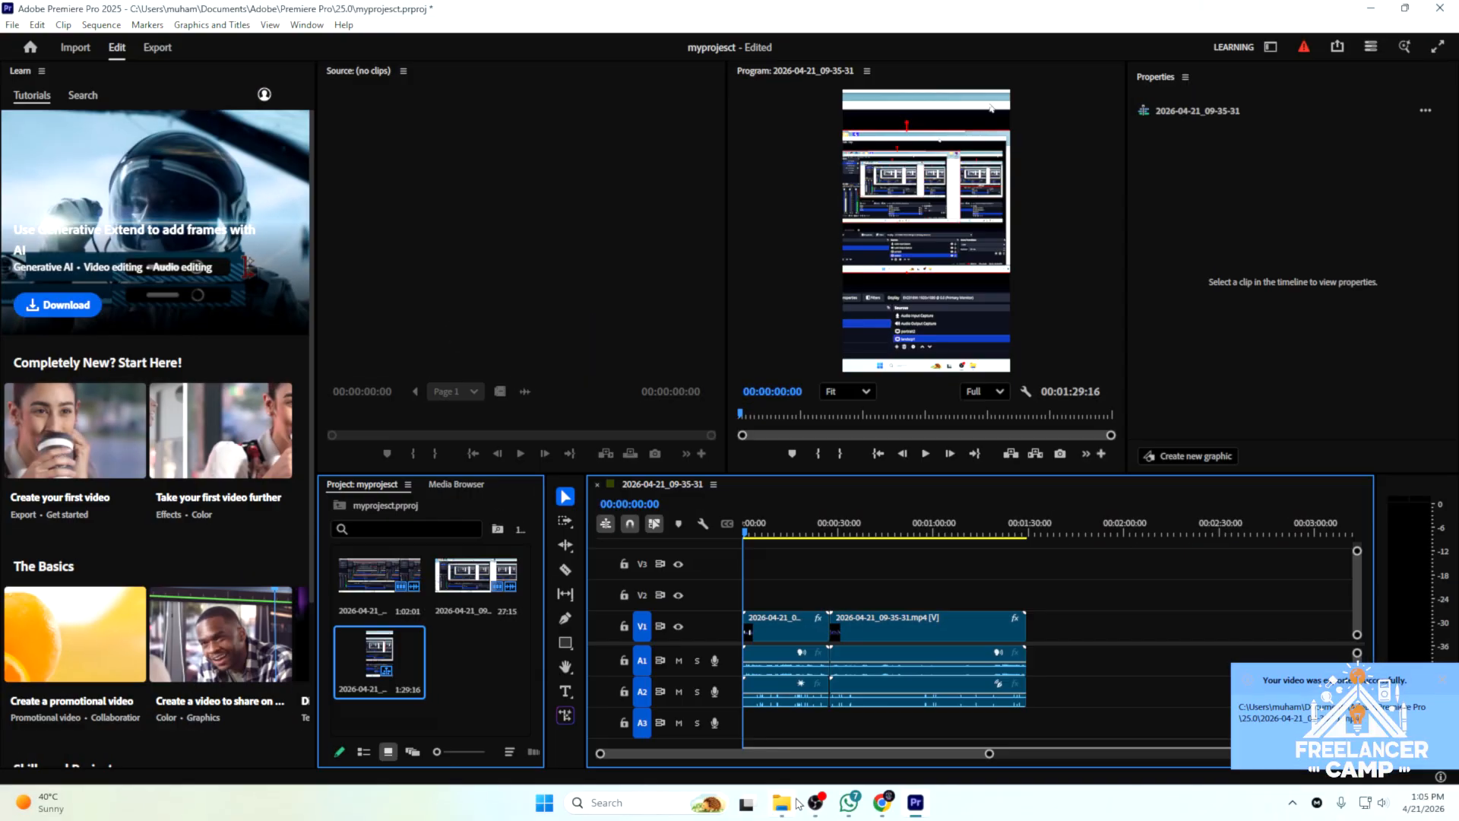
- Switch to File Explorer and open the 13.0 folder under Documents > Adobe > Premiere Pro
left_click(66, 291)
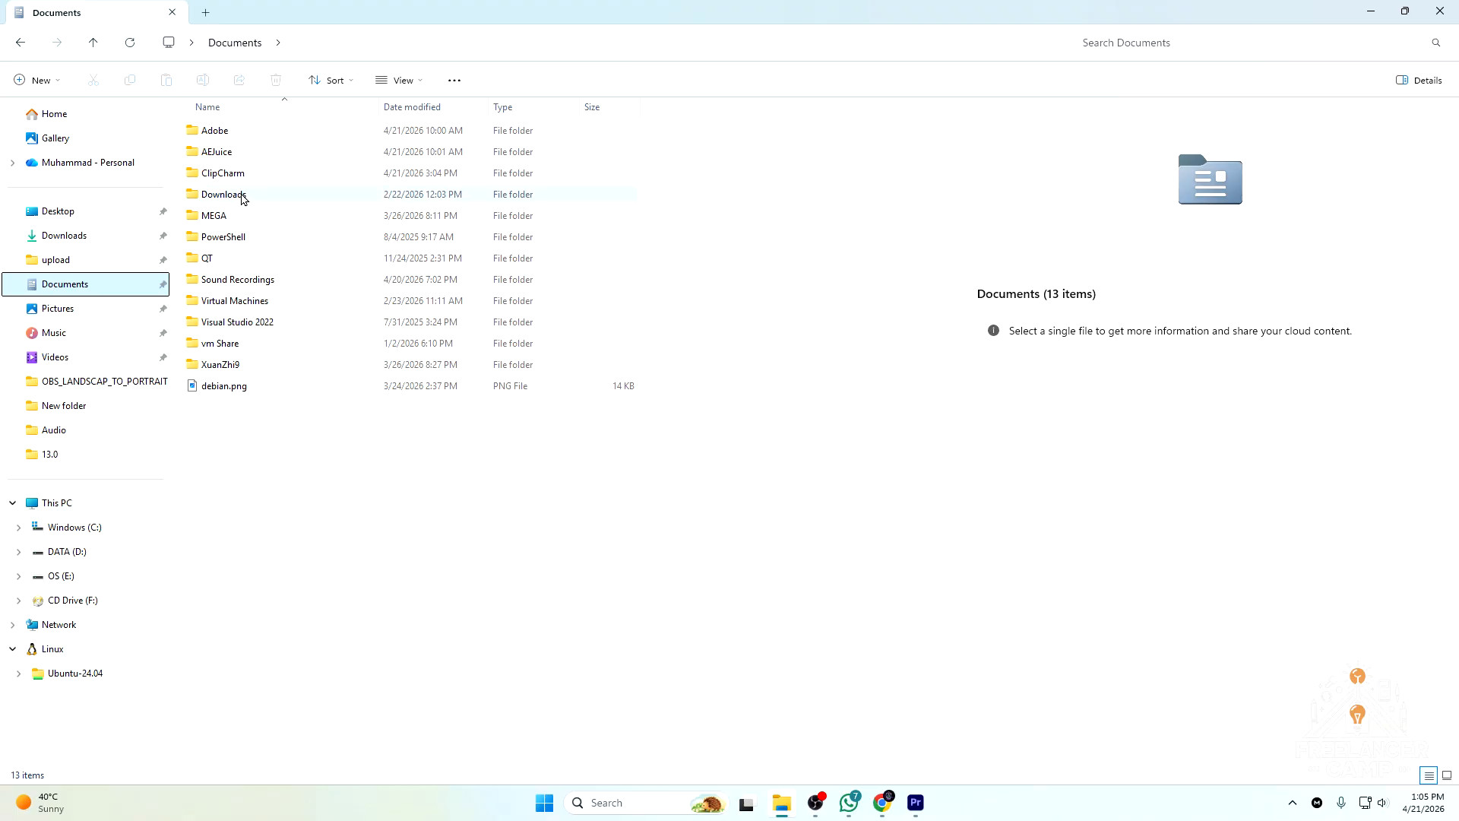
double_click(236, 130)
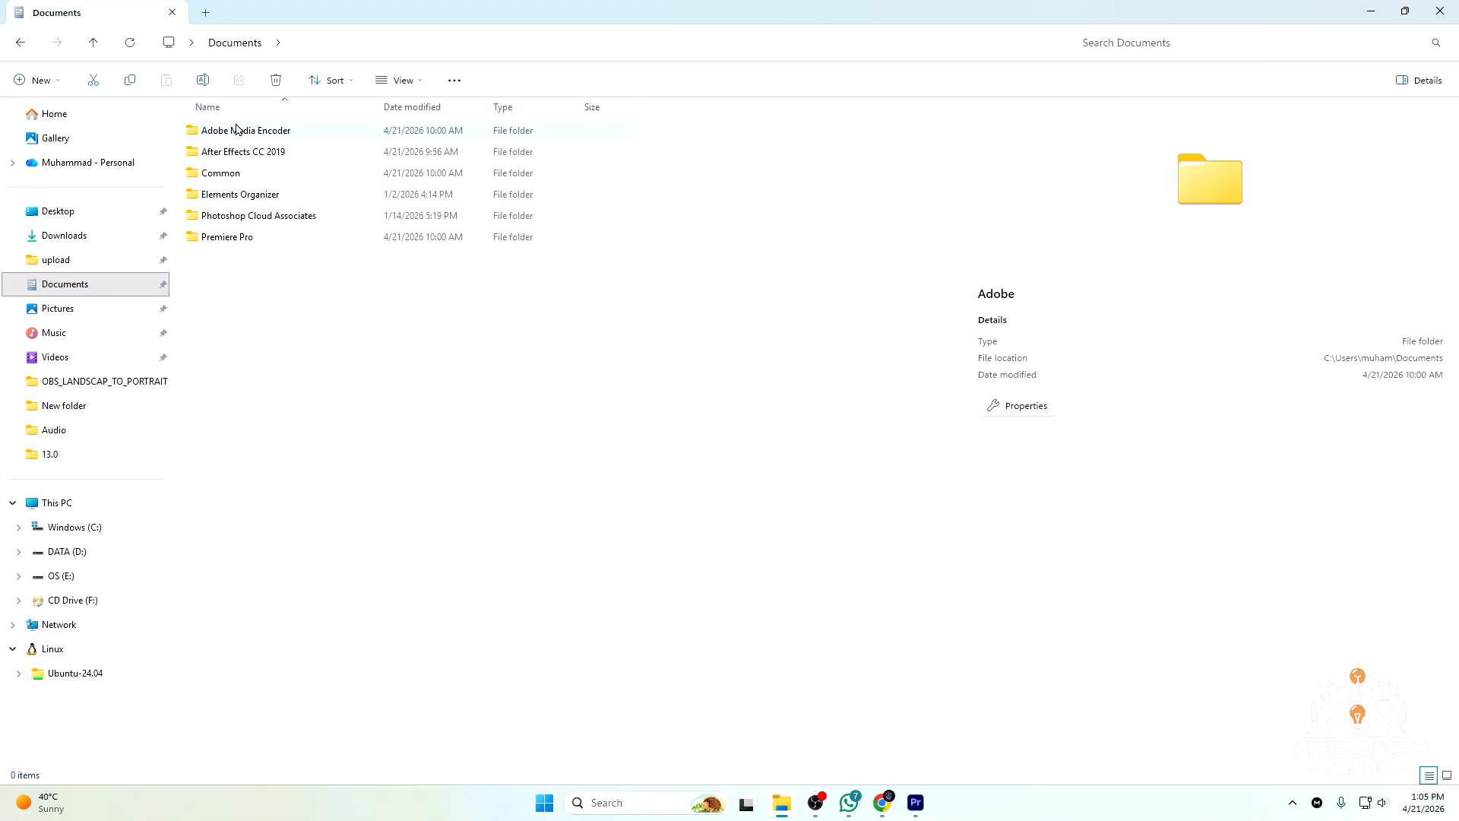
double_click(237, 237)
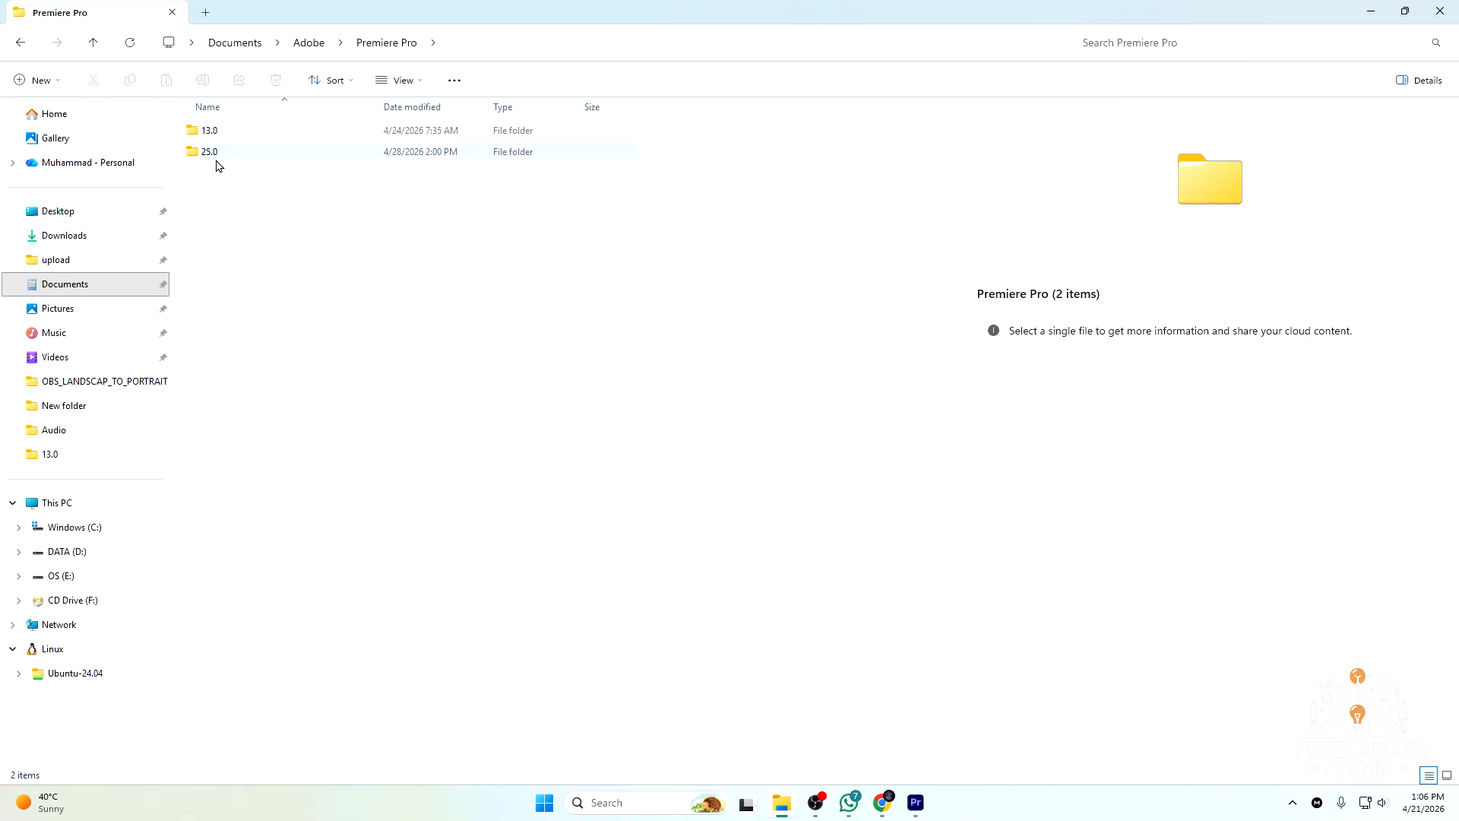
double_click(210, 132)
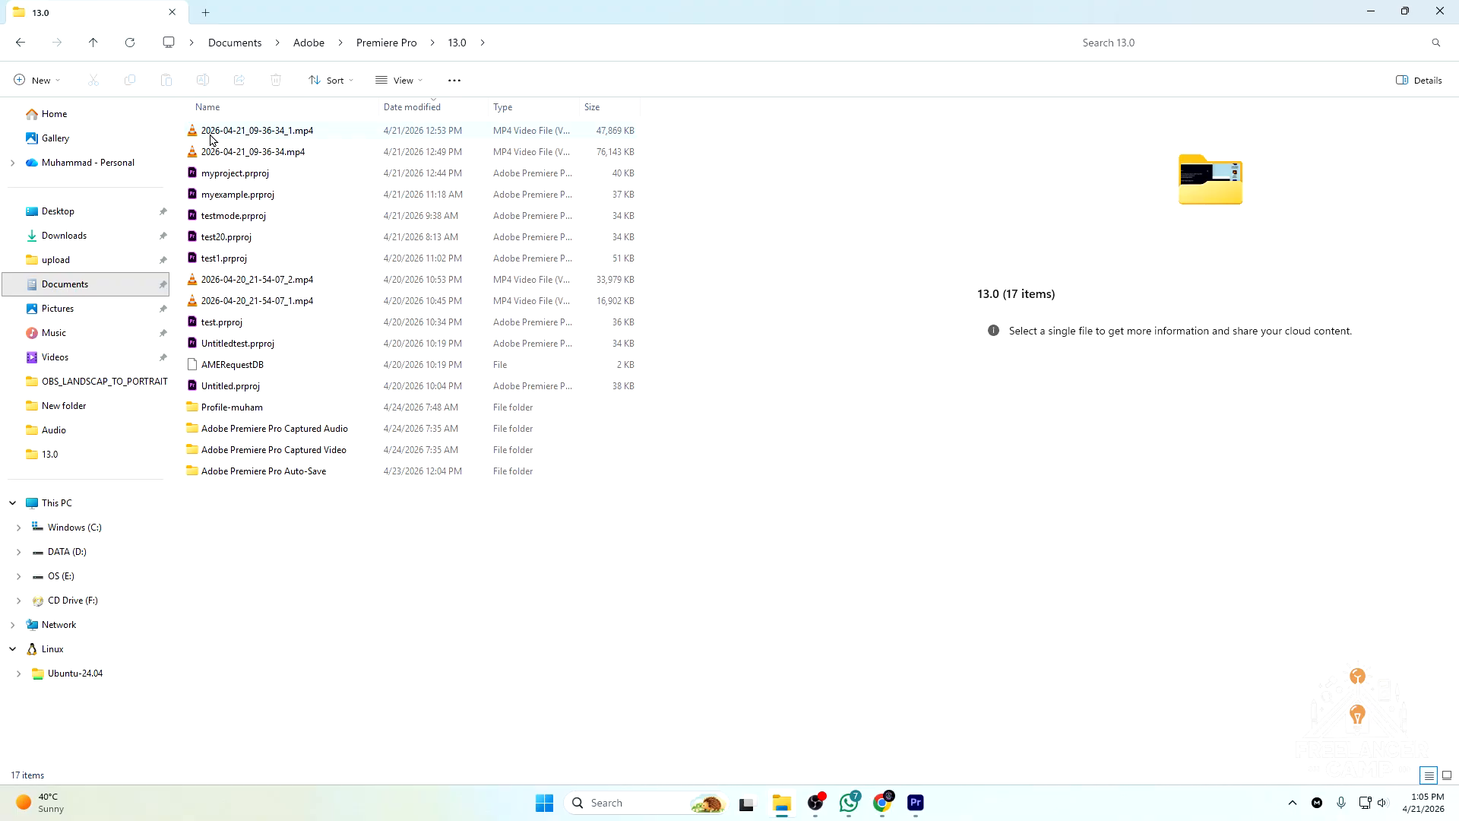
- Play the exported videos 2026-04-21_09-36-34.mp4 and 2026-04-21_09-36-34_1.mp4 to check their framing, closing the player after each
left_click(212, 139)
left_click(221, 155)
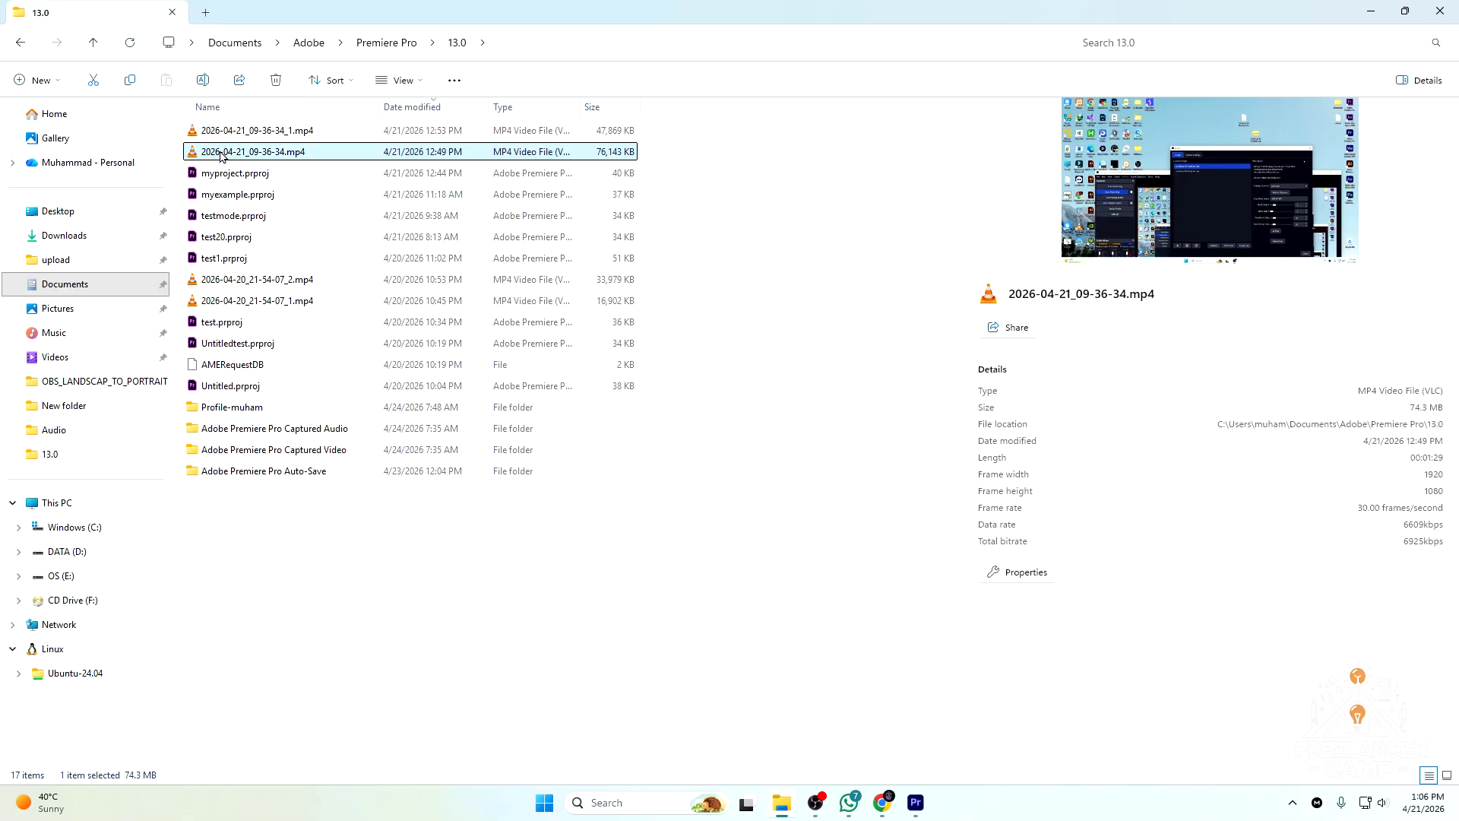
double_click(221, 155)
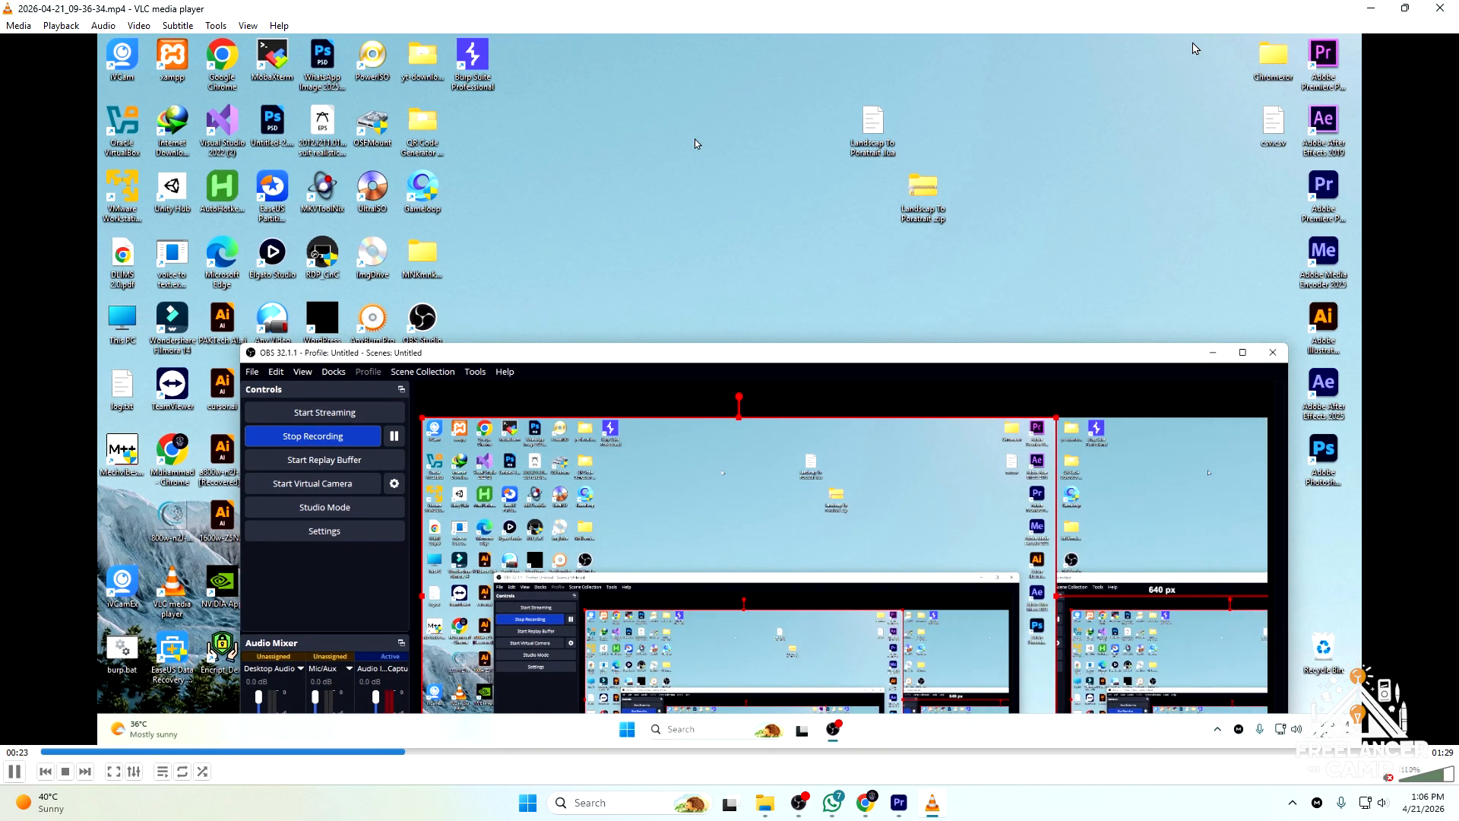
key("alt+F4")
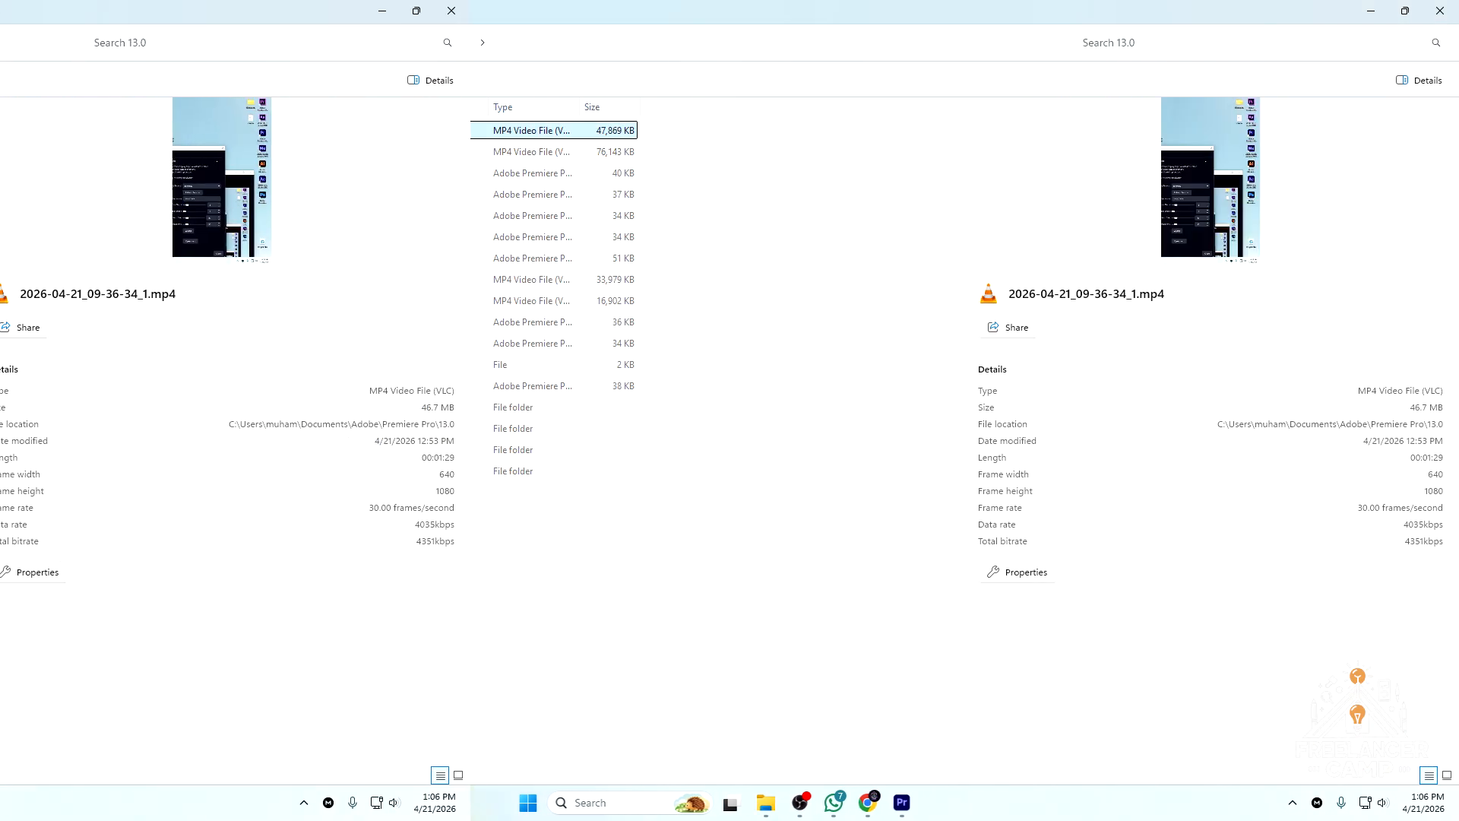
double_click(355, 133)
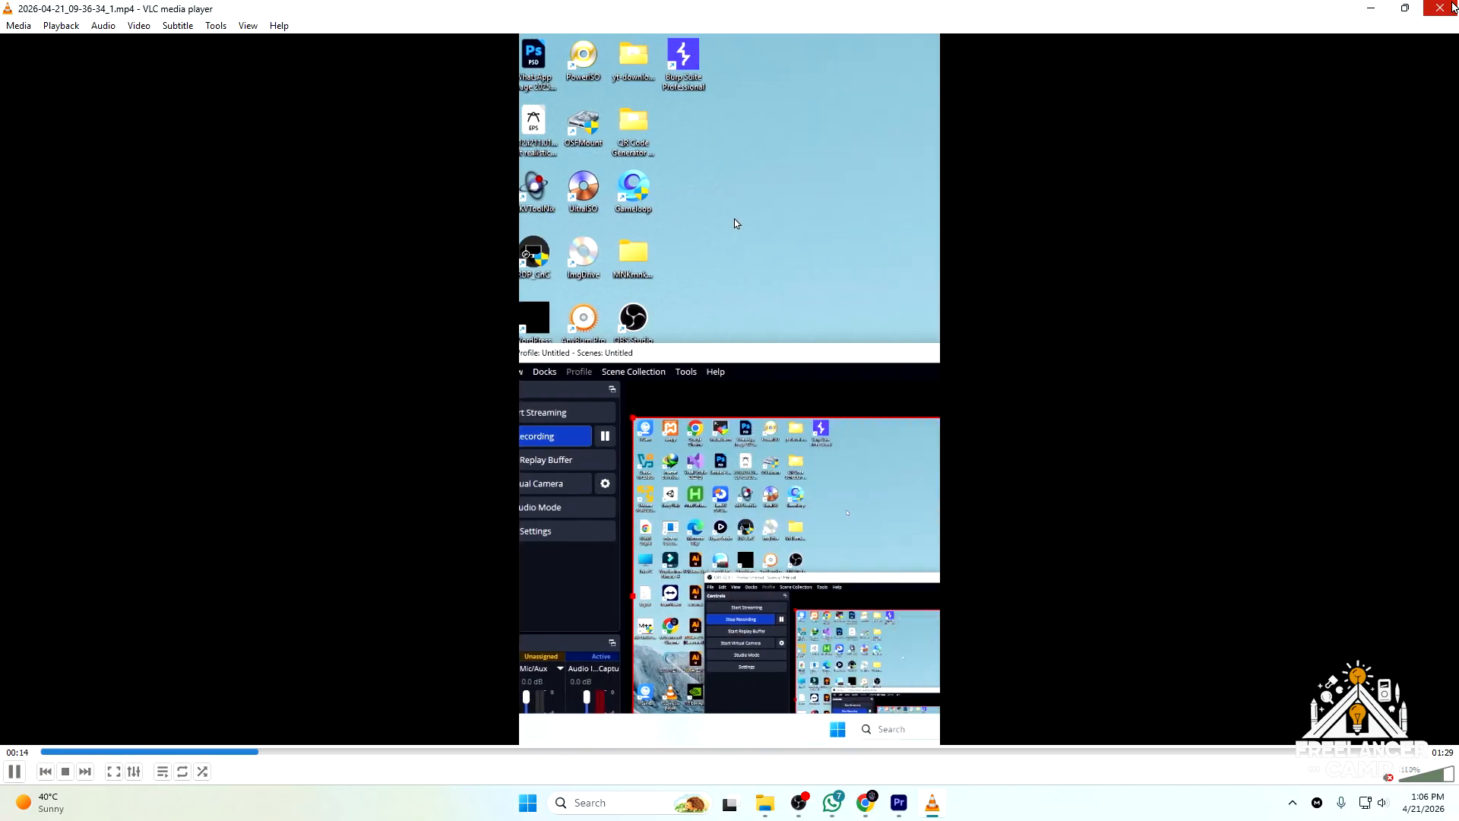
left_click(1451, 7)
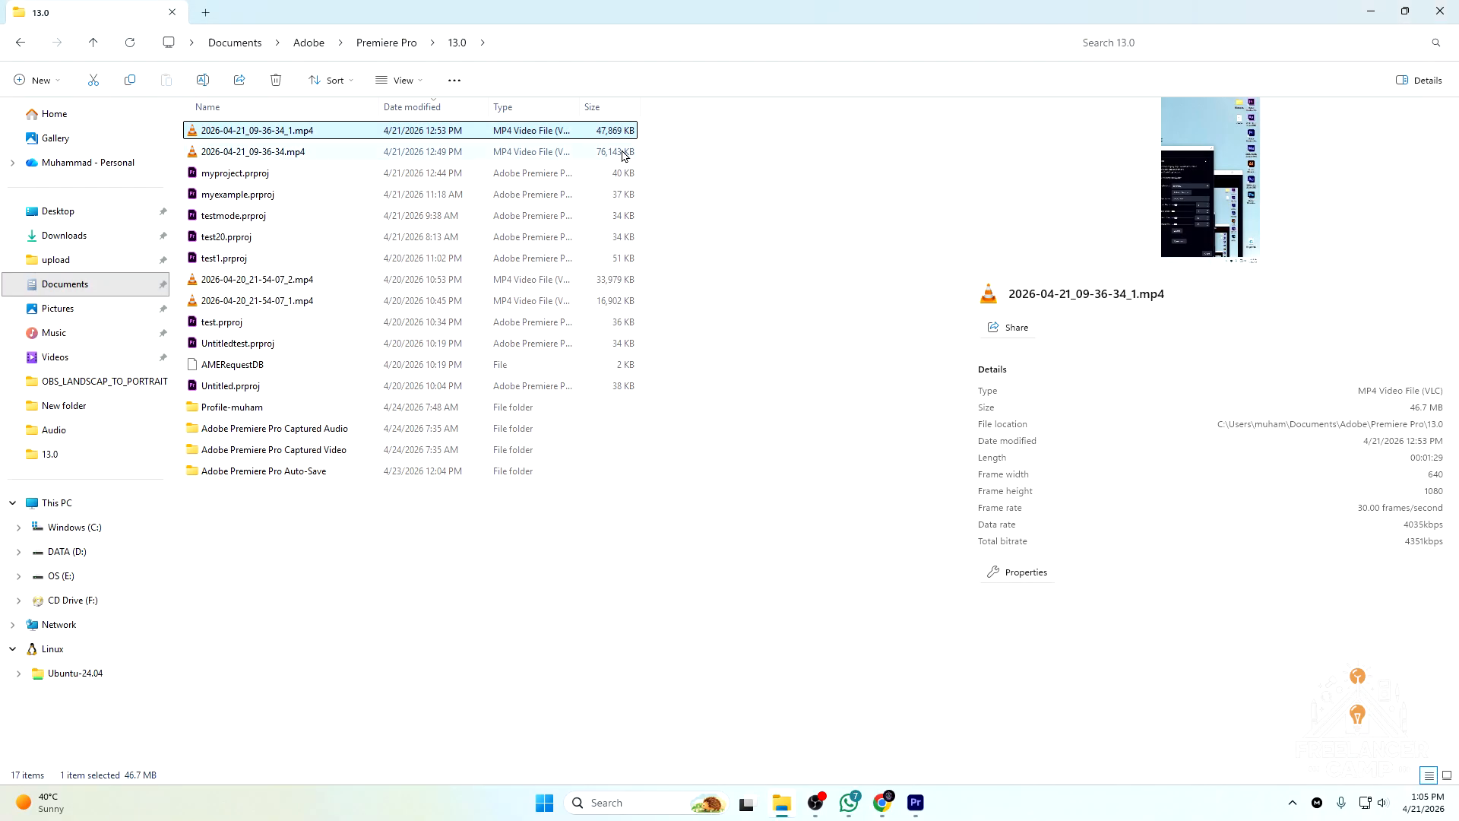
- Go to the Premiere Pro folder's 25.0 subfolder and open the exported video 2026-04-21_09-35-31.mp4 for playback
left_click(393, 46)
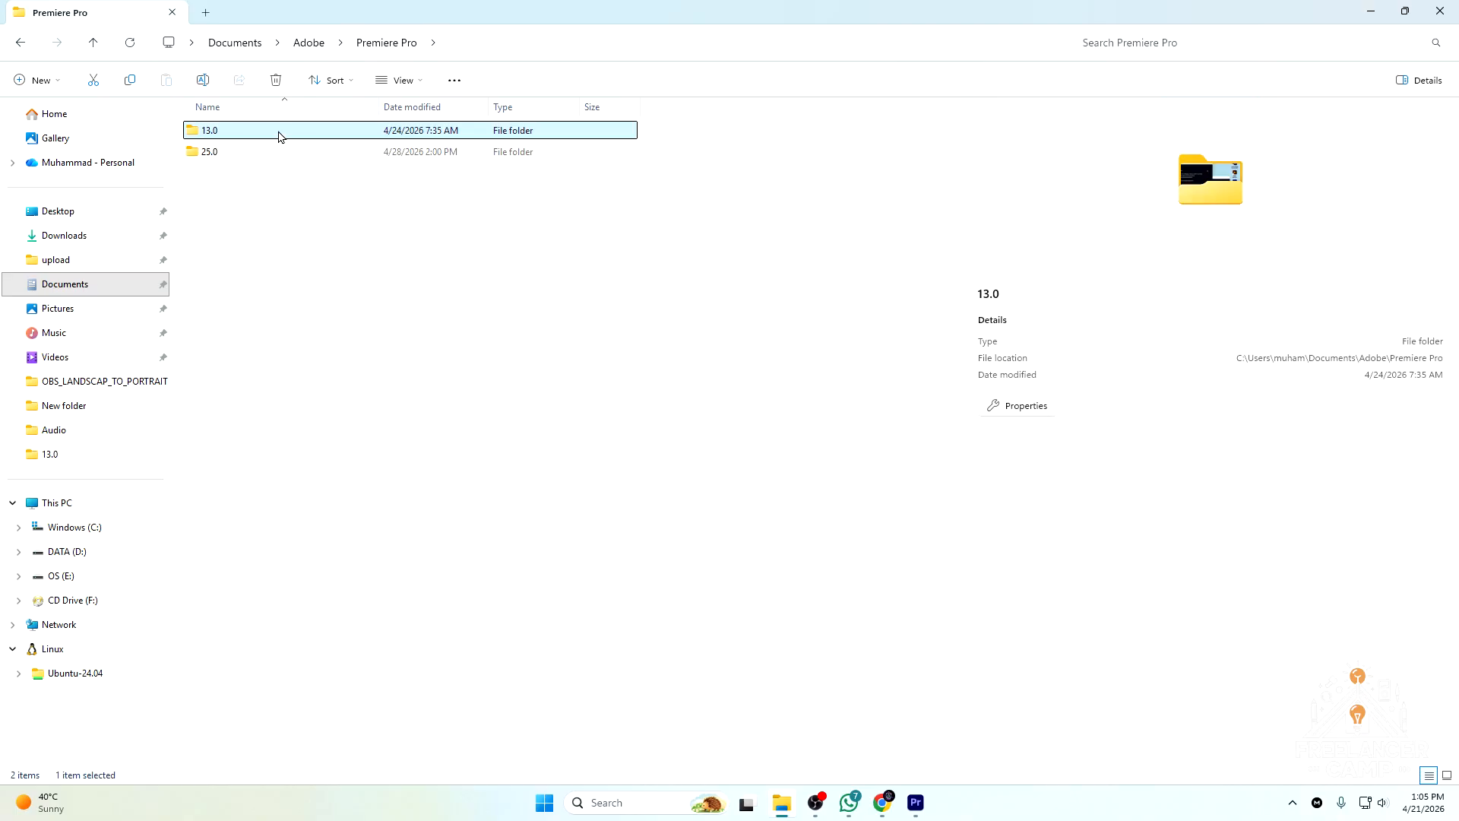
double_click(251, 152)
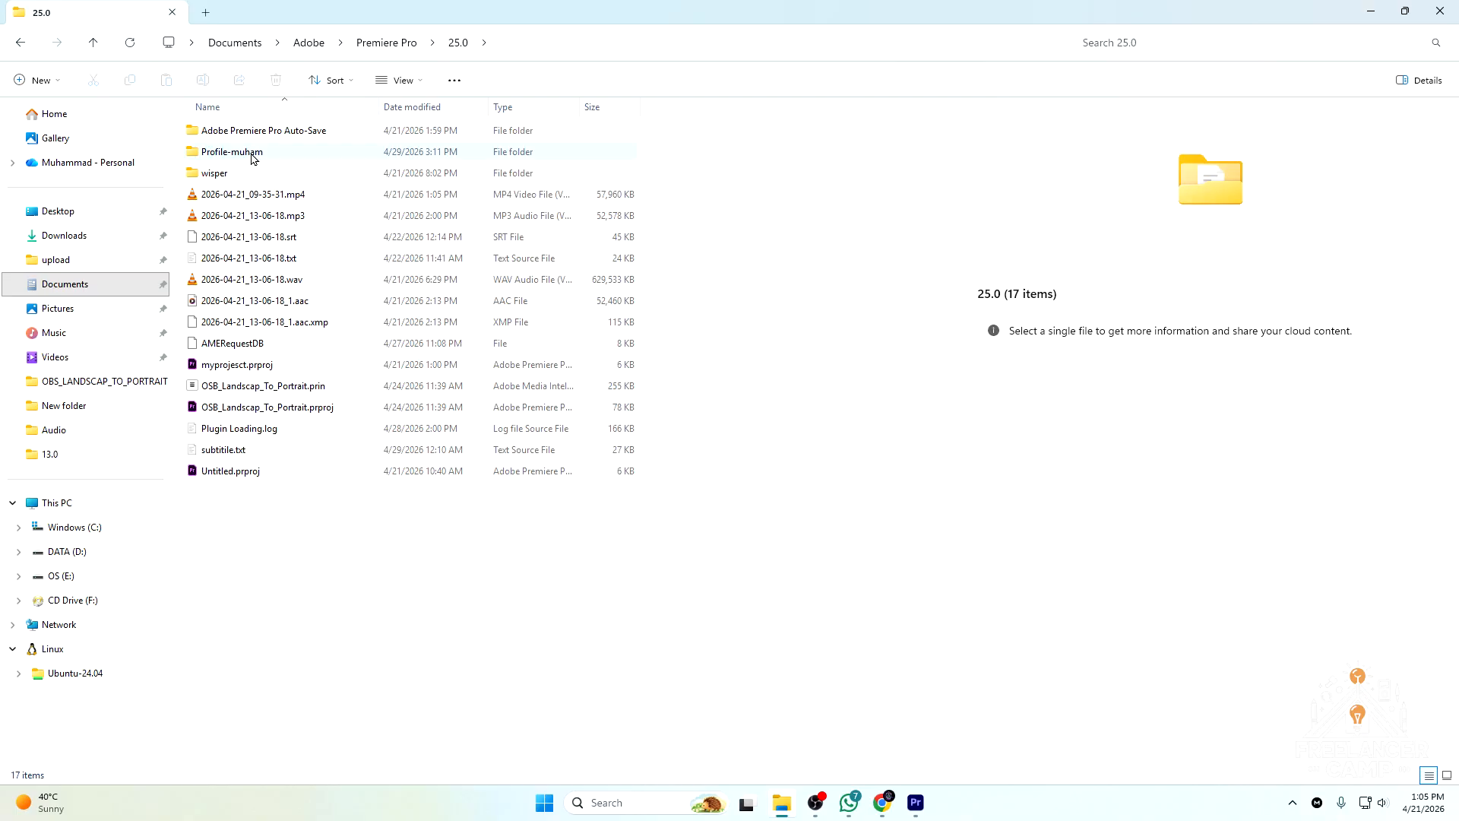
double_click(265, 196)
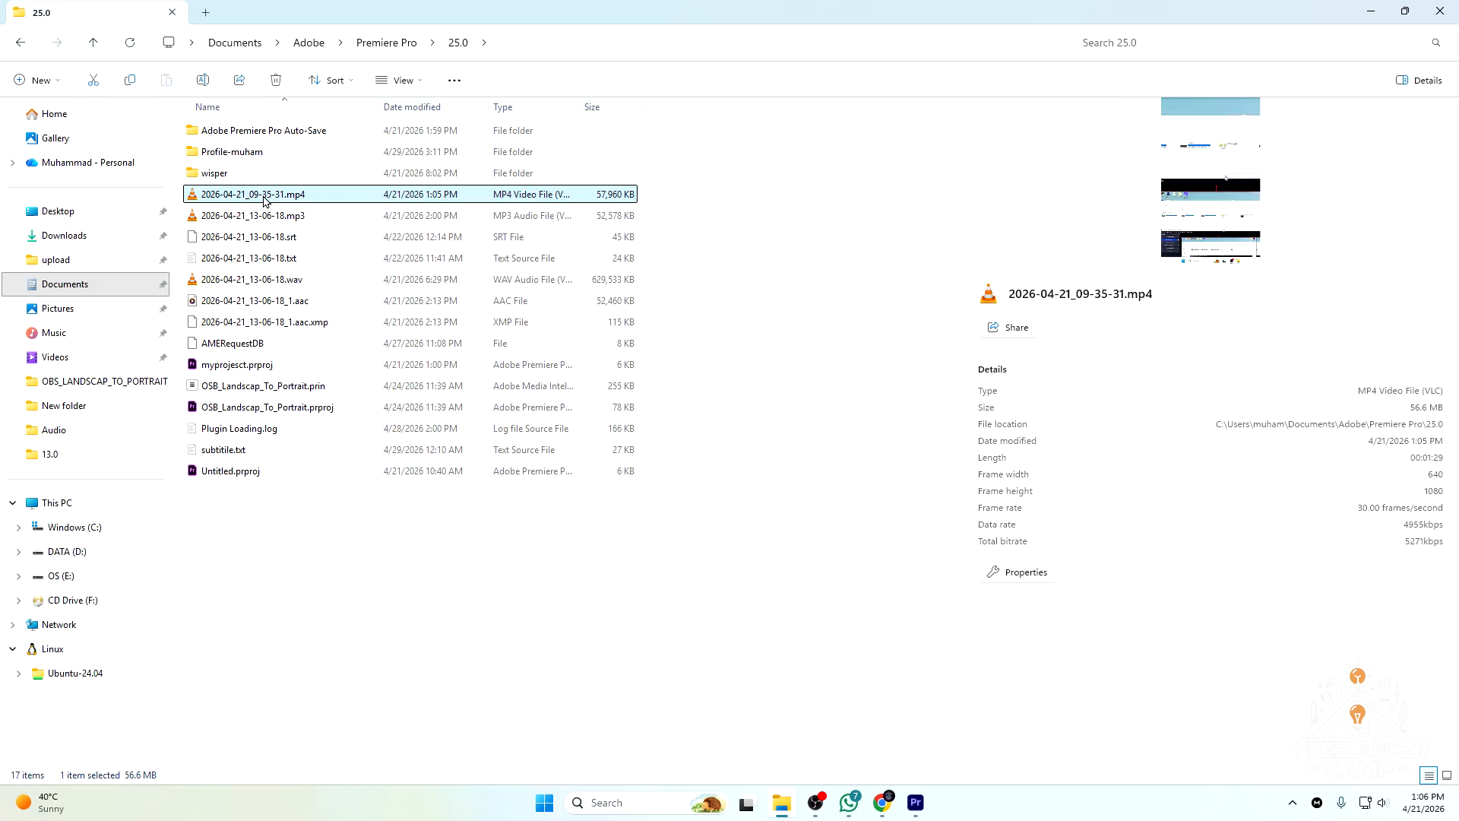